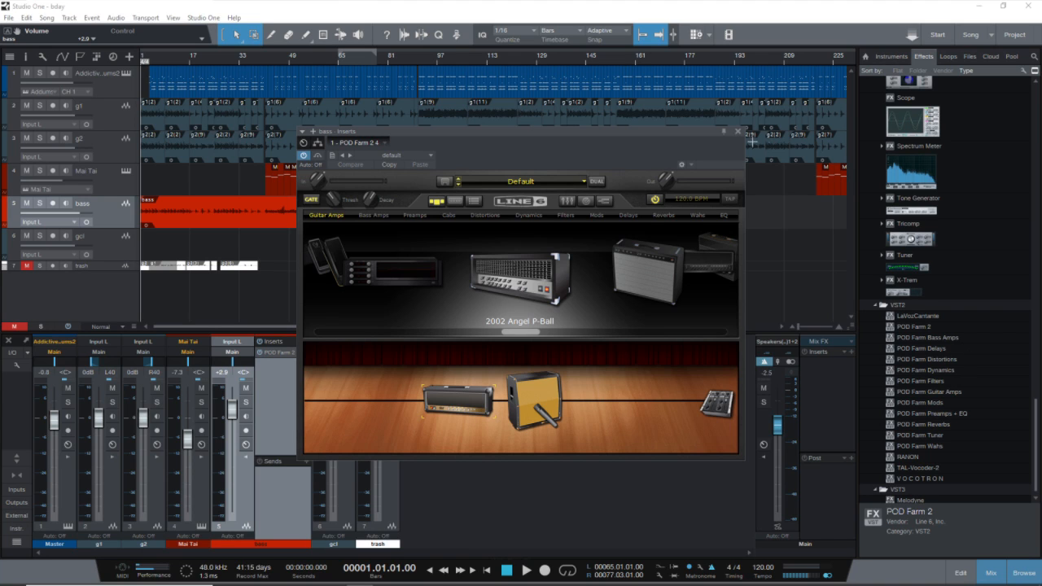
Step: Solo the bass track and move its POD Farm 2 window clear of the arrangement
{"action": "left_click_drag", "start_coordinate": [575, 136], "coordinate": [710, 177]}
{"action": "left_click", "coordinate": [247, 402]}
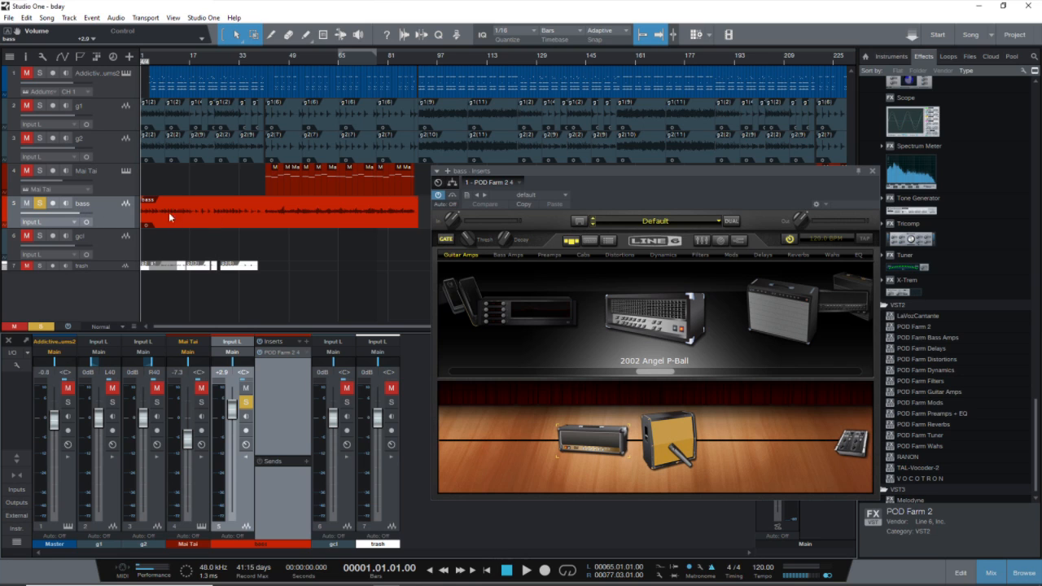
{"action": "left_click_drag", "start_coordinate": [631, 171], "coordinate": [777, 185]}
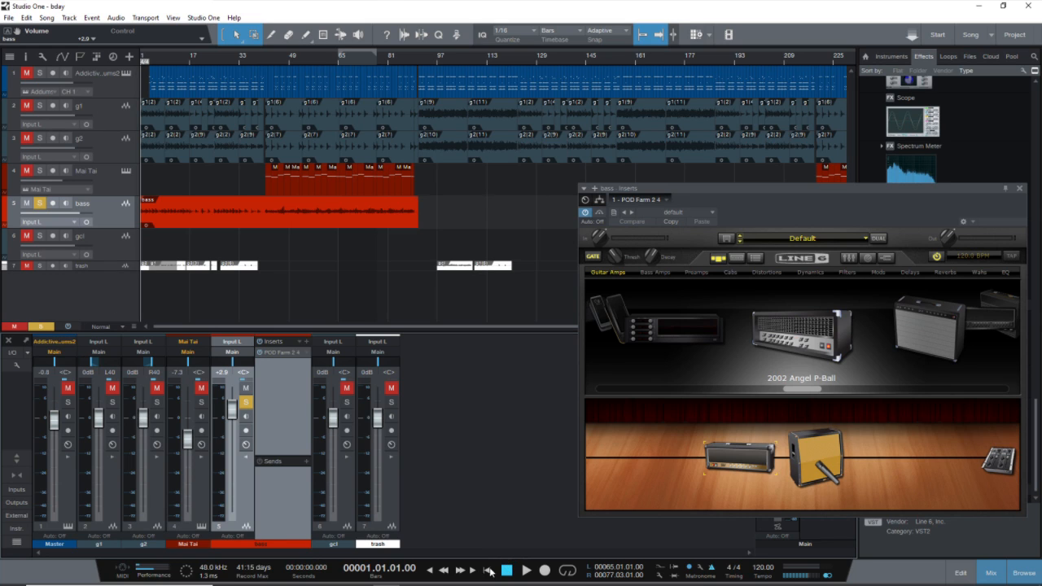
Step: Solo guitar tracks g1 and g2 instead of the bass and listen to them from the song start
{"action": "left_click", "coordinate": [245, 403]}
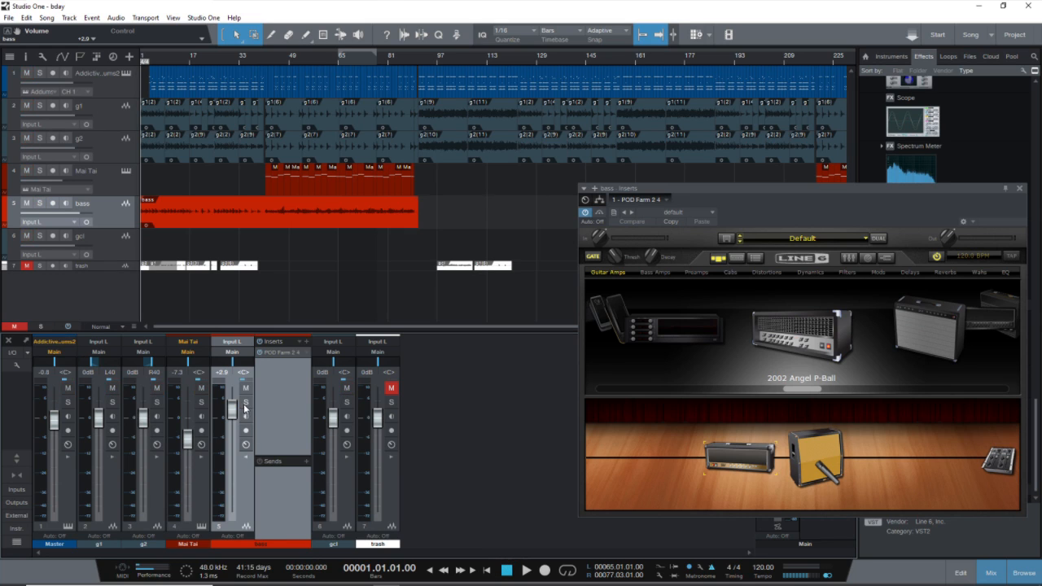
{"action": "left_click", "coordinate": [39, 138]}
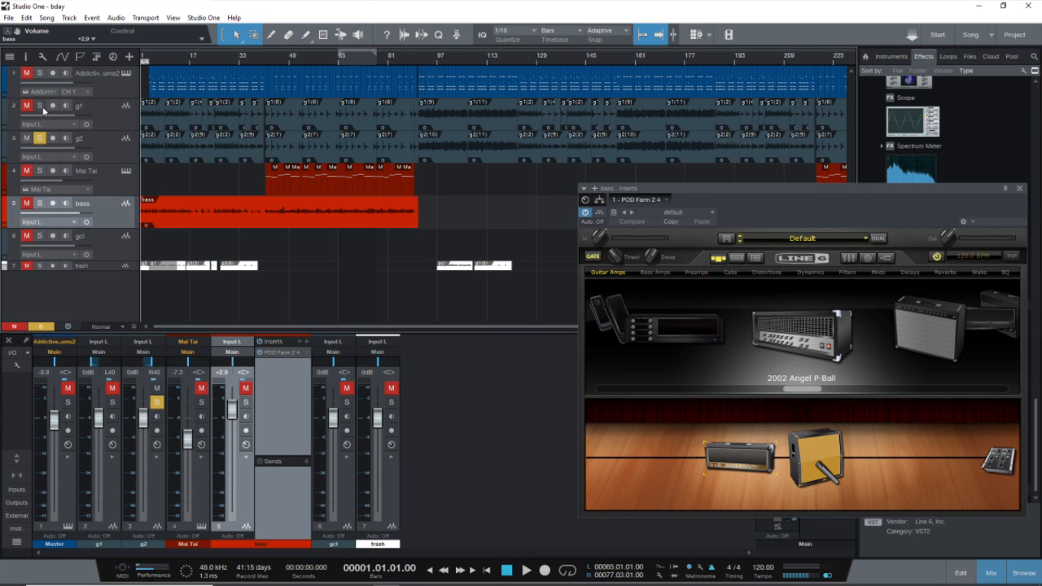
{"action": "left_click", "coordinate": [39, 105]}
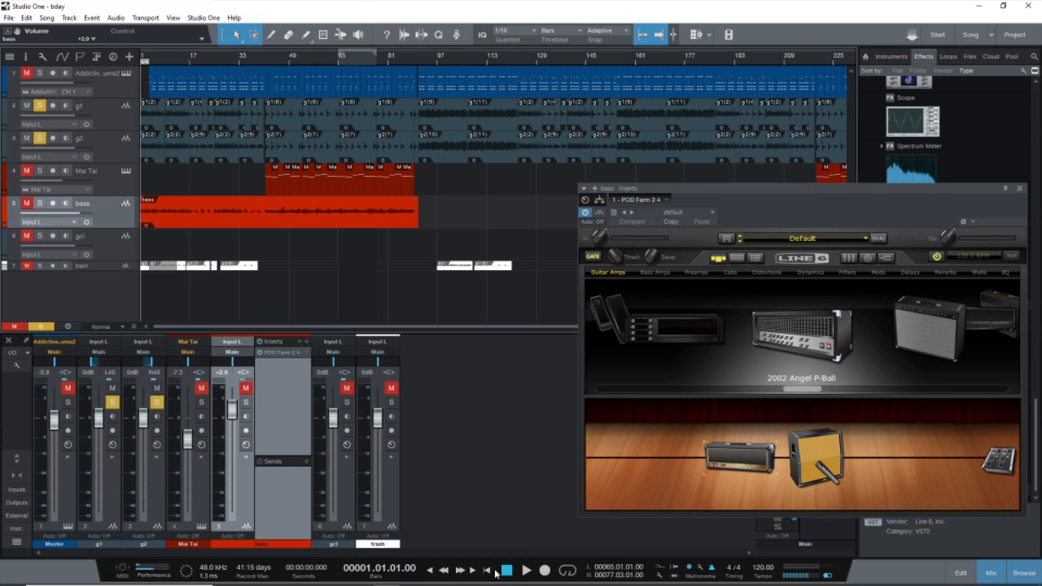
{"action": "left_click", "coordinate": [527, 570]}
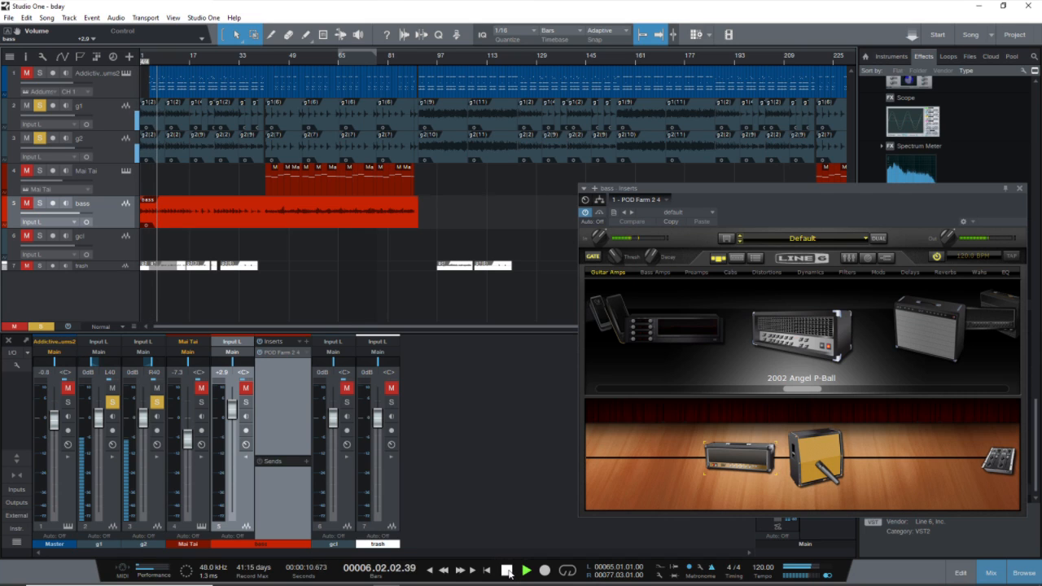
{"action": "left_click", "coordinate": [508, 571]}
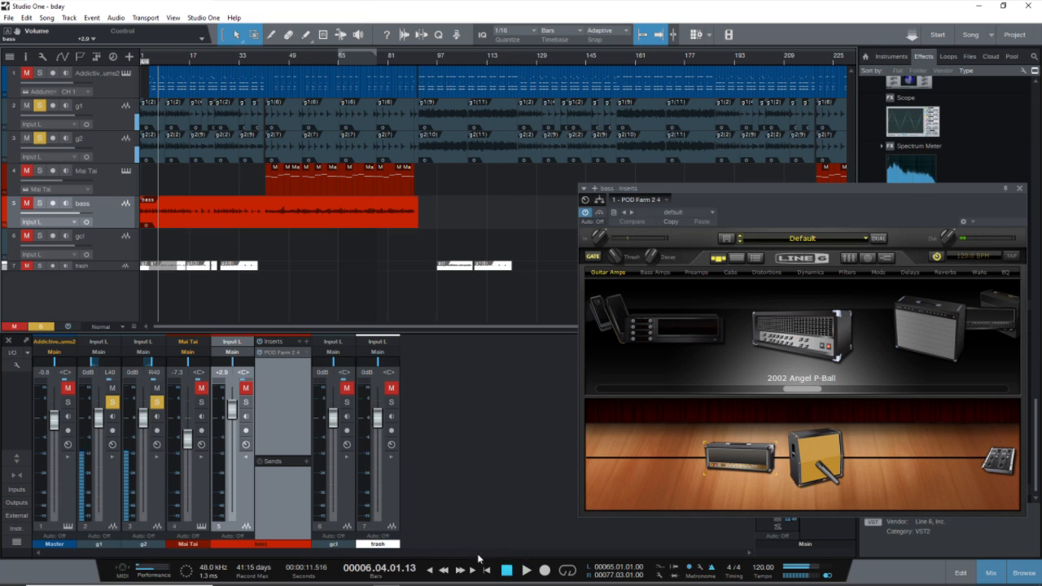
Step: Listen to the soloed guitars from bar 17, ending with the playhead back at the song start
{"action": "left_click", "coordinate": [193, 60]}
{"action": "left_click", "coordinate": [191, 59]}
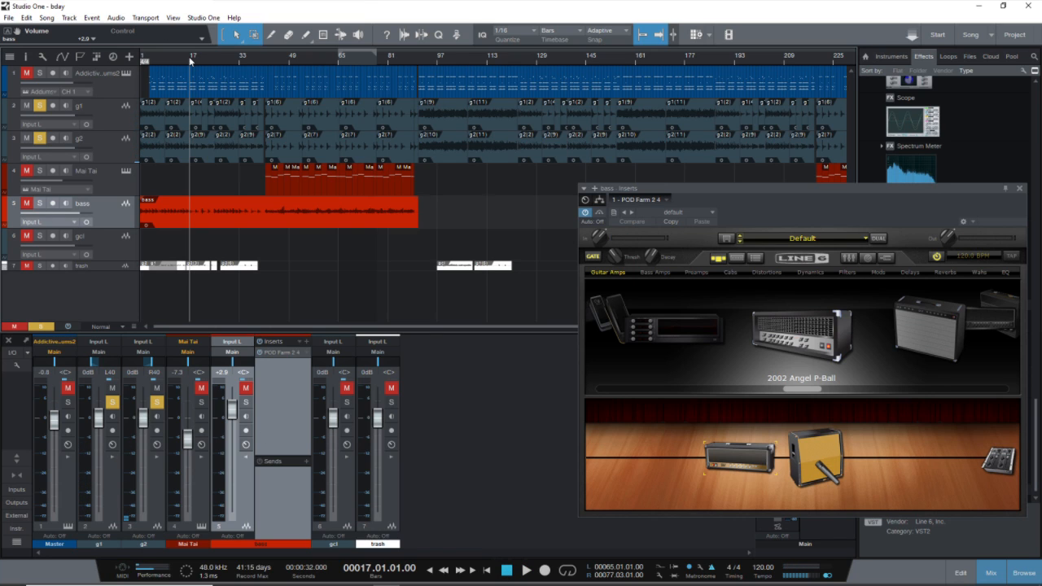
{"action": "key", "text": "space"}
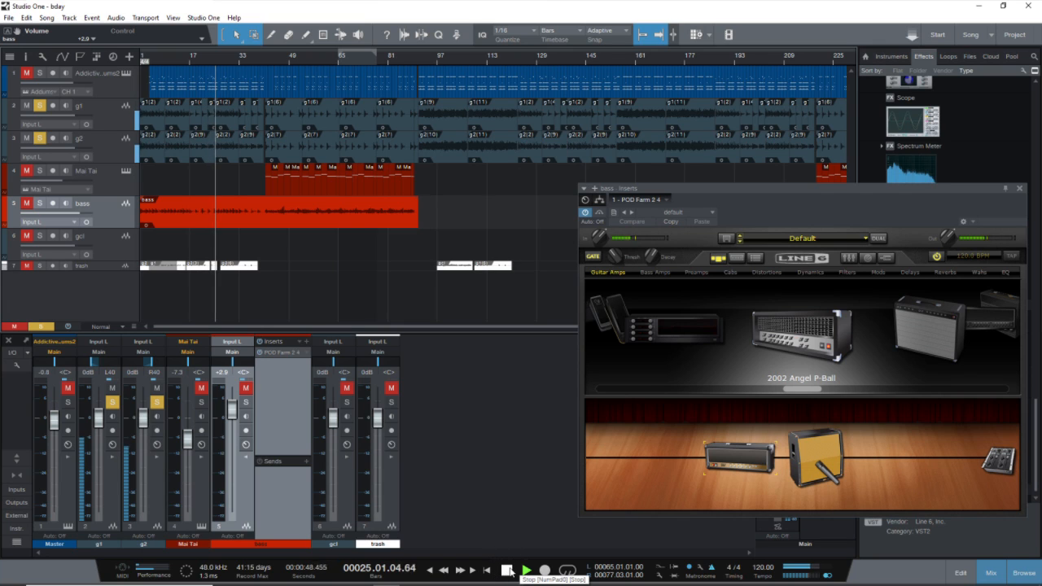
{"action": "left_click", "coordinate": [508, 570]}
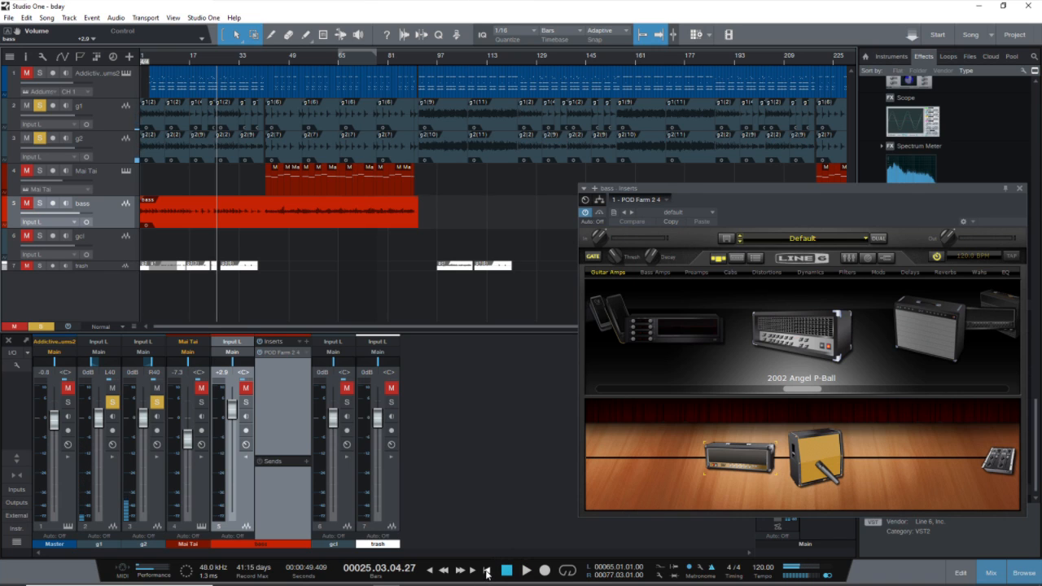
{"action": "left_click", "coordinate": [487, 570]}
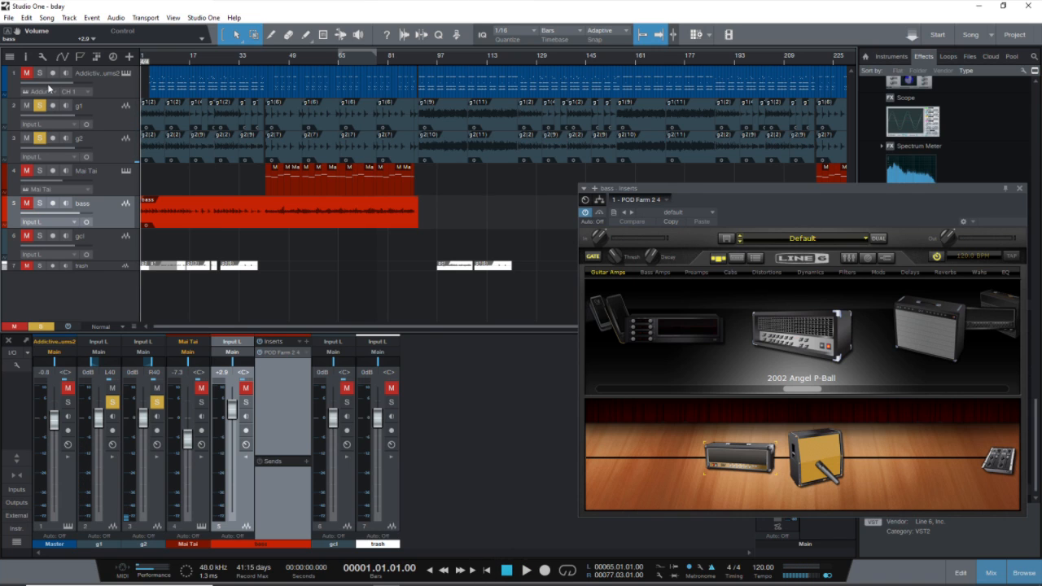
Step: Clear the solos on g1 and g2, play the full mix from the start and mute the bass during playback
{"action": "left_click", "coordinate": [40, 105]}
{"action": "left_click", "coordinate": [39, 138]}
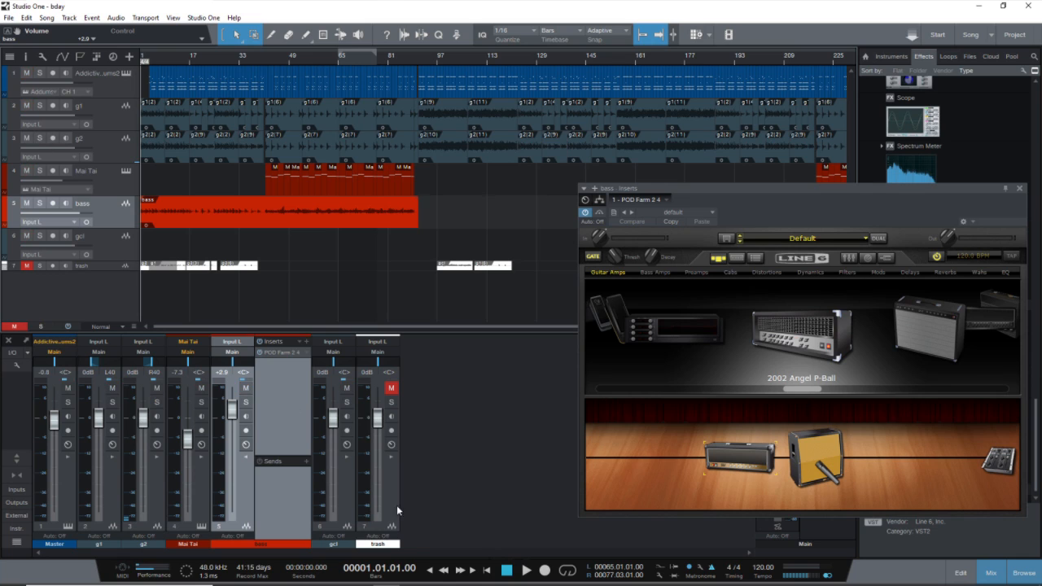
{"action": "left_click", "coordinate": [526, 571]}
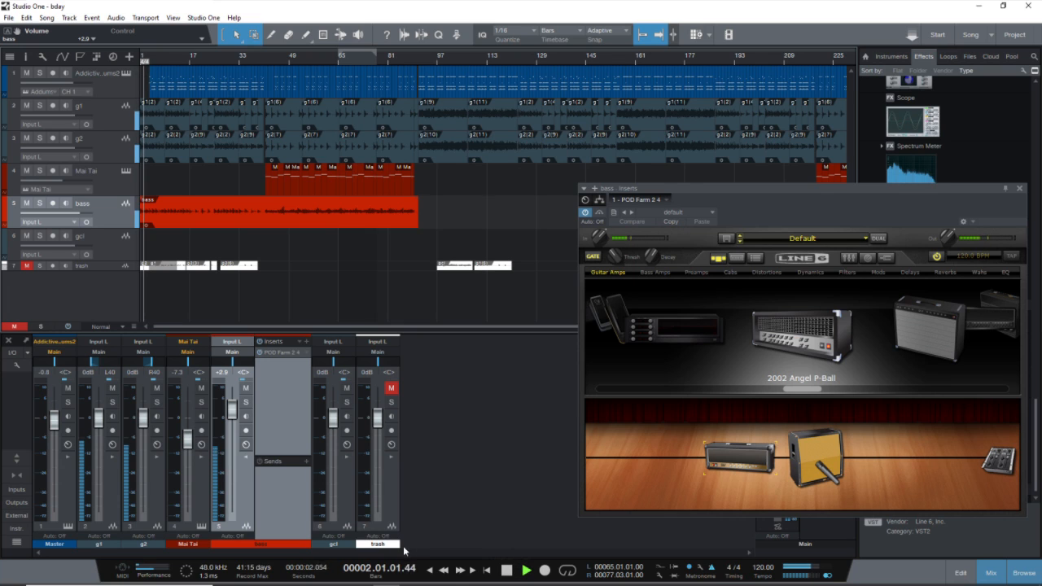
{"action": "left_click", "coordinate": [245, 388]}
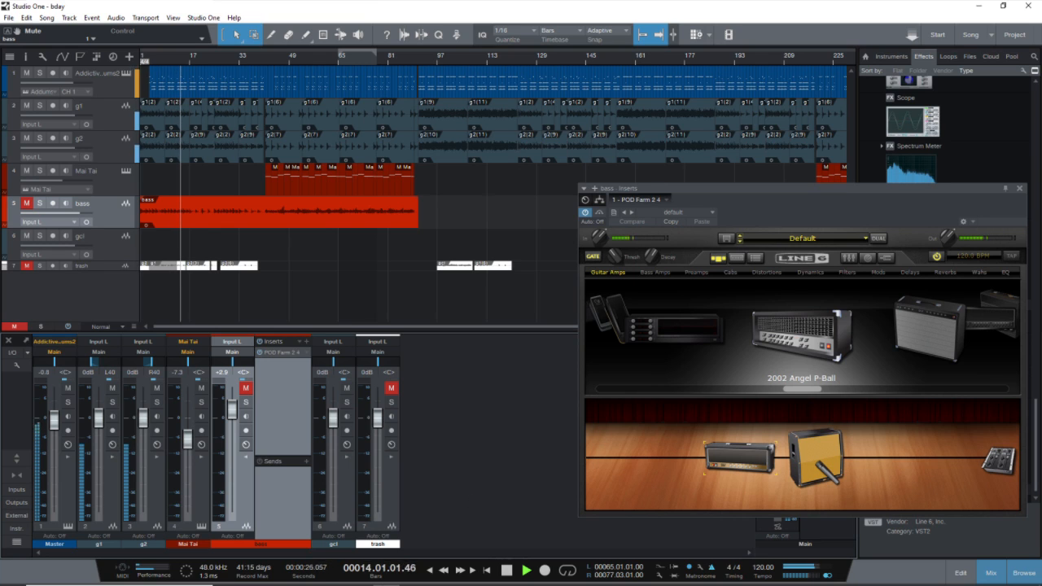
Step: Switch to Guitar Pro 5 and look through the Fog Warrior folder for a tab file without opening one
{"action": "mouse_move", "coordinate": [345, 584]}
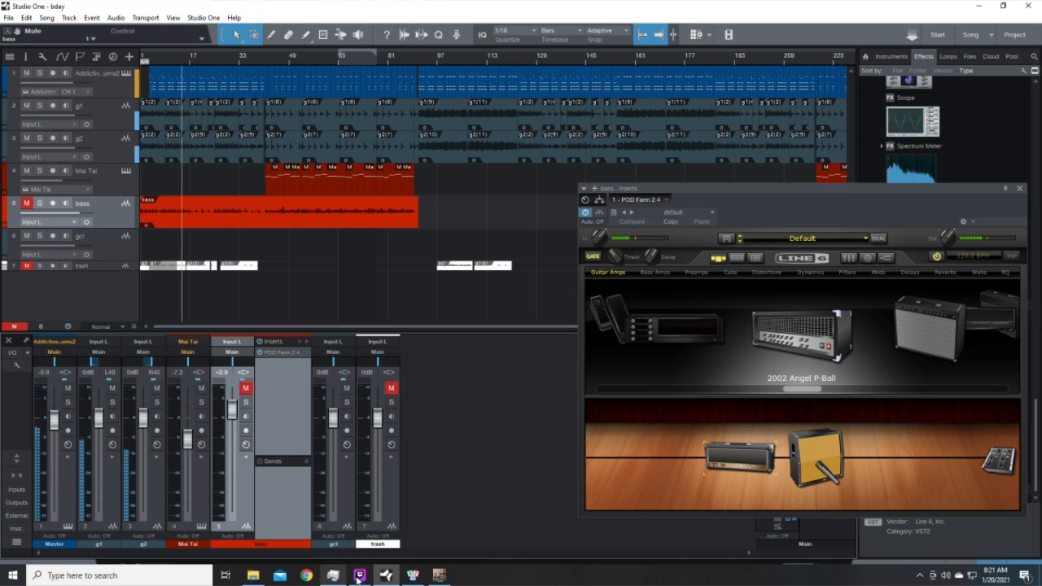
{"action": "left_click", "coordinate": [439, 576]}
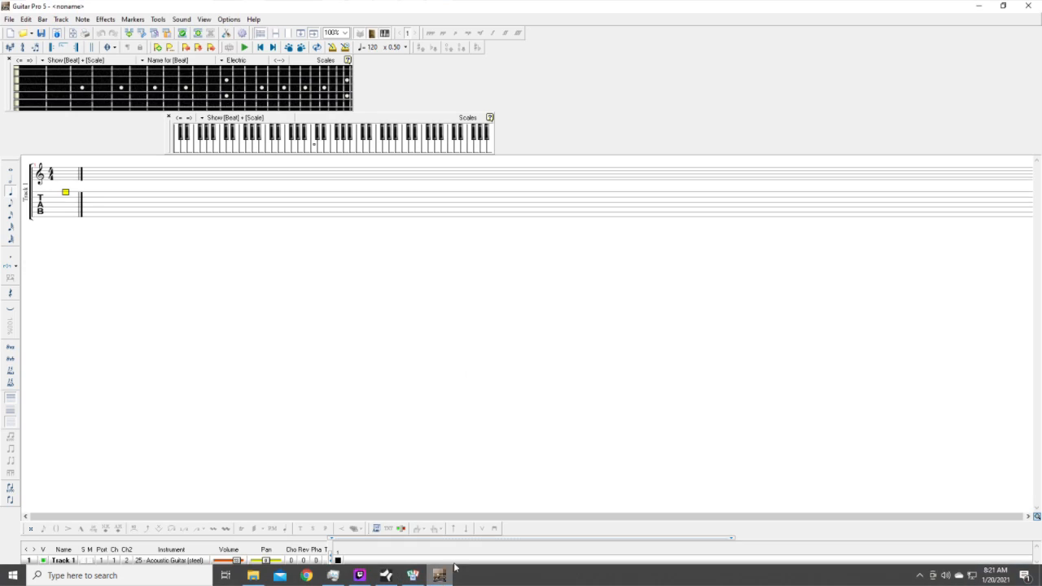
{"action": "left_click", "coordinate": [30, 34]}
{"action": "left_click", "coordinate": [31, 34]}
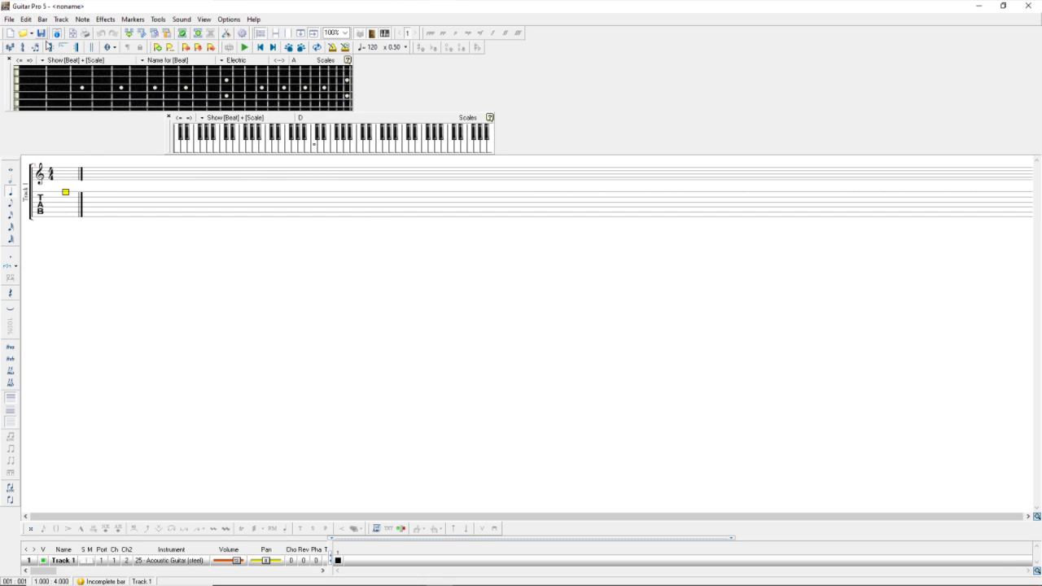
{"action": "left_click", "coordinate": [31, 34]}
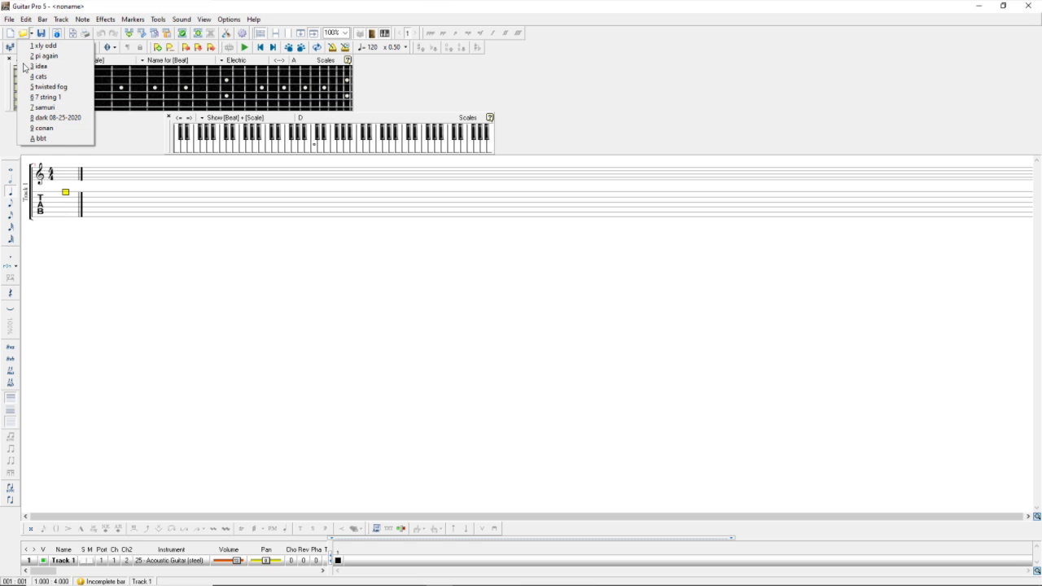
{"action": "left_click", "coordinate": [22, 36]}
{"action": "left_click", "coordinate": [22, 36]}
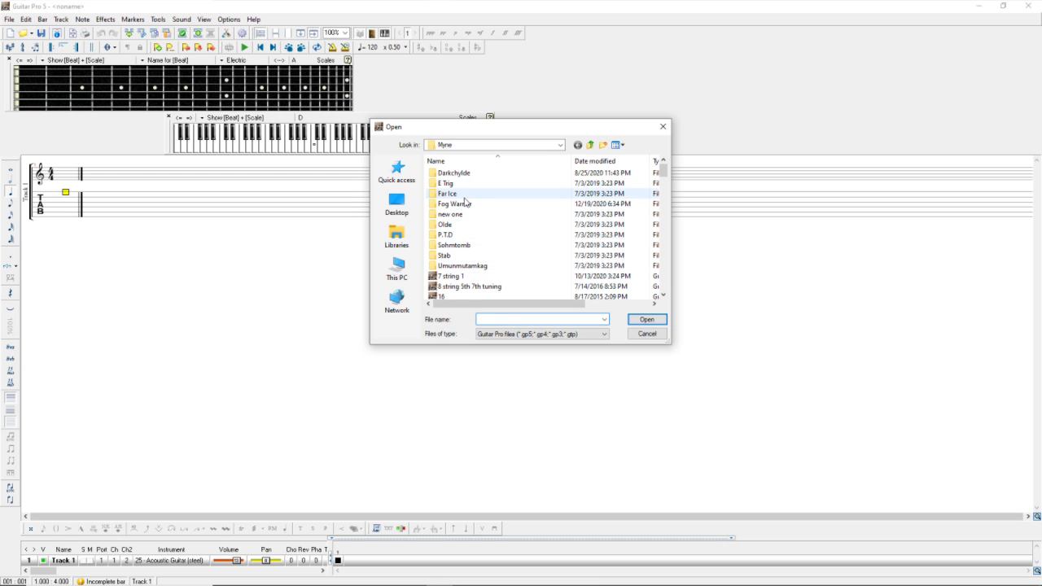
{"action": "double_click", "coordinate": [463, 203]}
{"action": "scroll", "coordinate": [468, 205], "scroll_direction": "down", "scroll_amount": 4}
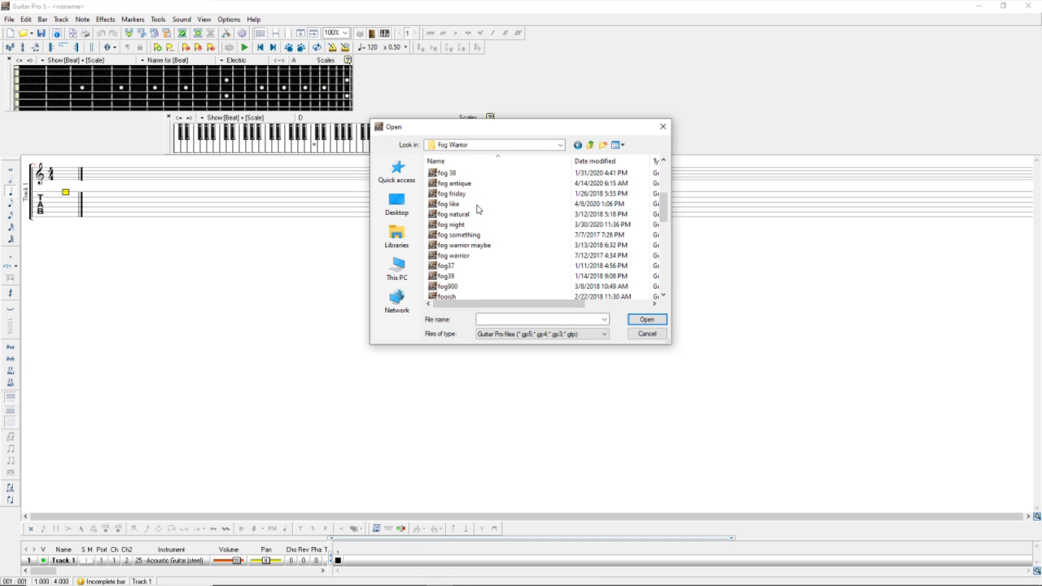
{"action": "scroll", "coordinate": [471, 207], "scroll_direction": "up", "scroll_amount": 3}
{"action": "scroll", "coordinate": [462, 224], "scroll_direction": "up", "scroll_amount": 1}
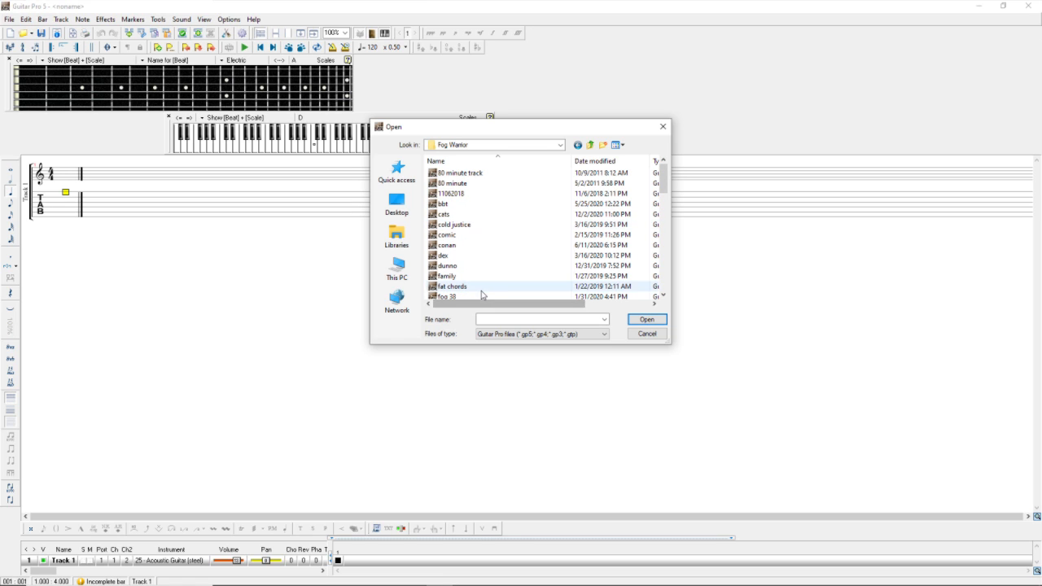
{"action": "left_click", "coordinate": [647, 335]}
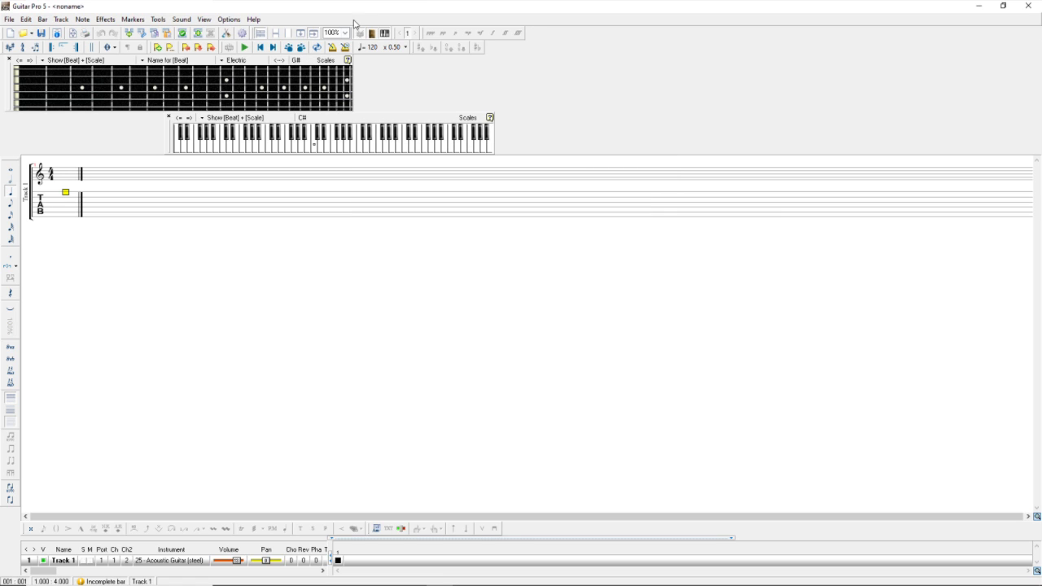
Step: Clear the Guitar Pro 5 window off the Studio One song, and stop playback with the playhead back at the start
{"action": "left_click", "coordinate": [1003, 5]}
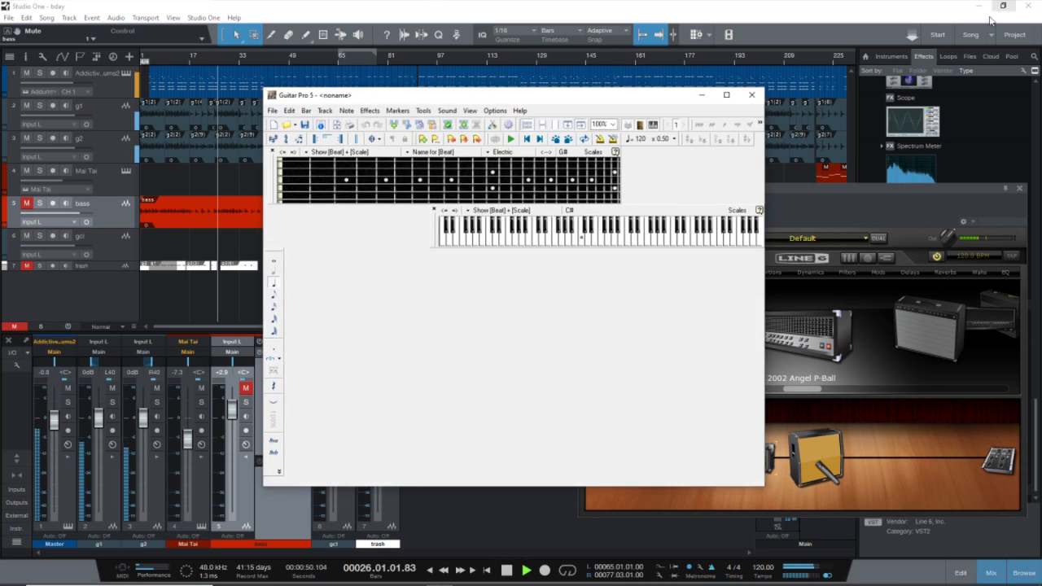
{"action": "left_click_drag", "start_coordinate": [605, 105], "coordinate": [843, 155]}
{"action": "left_click", "coordinate": [944, 152]}
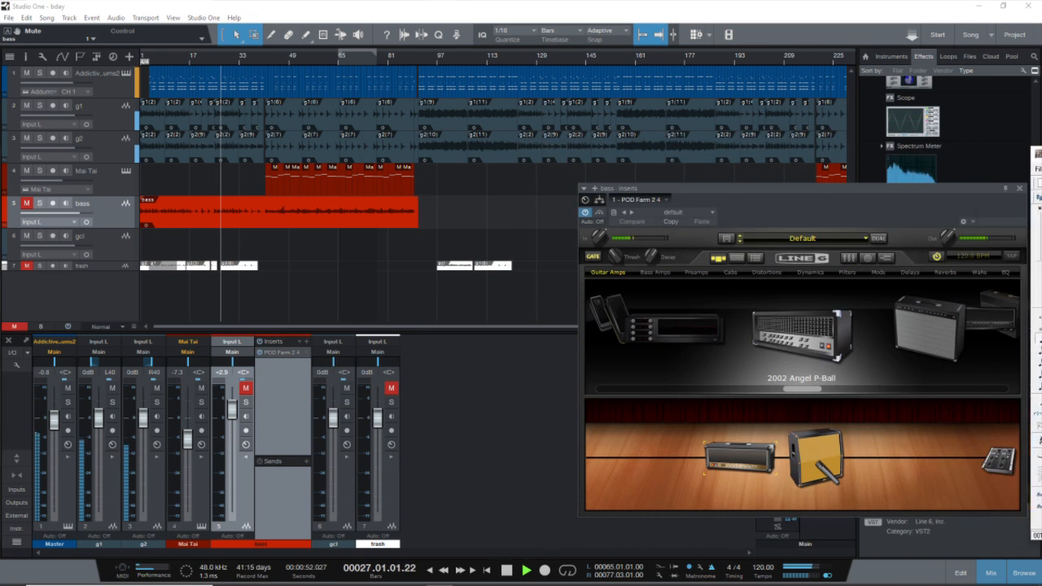
{"action": "left_click", "coordinate": [506, 570]}
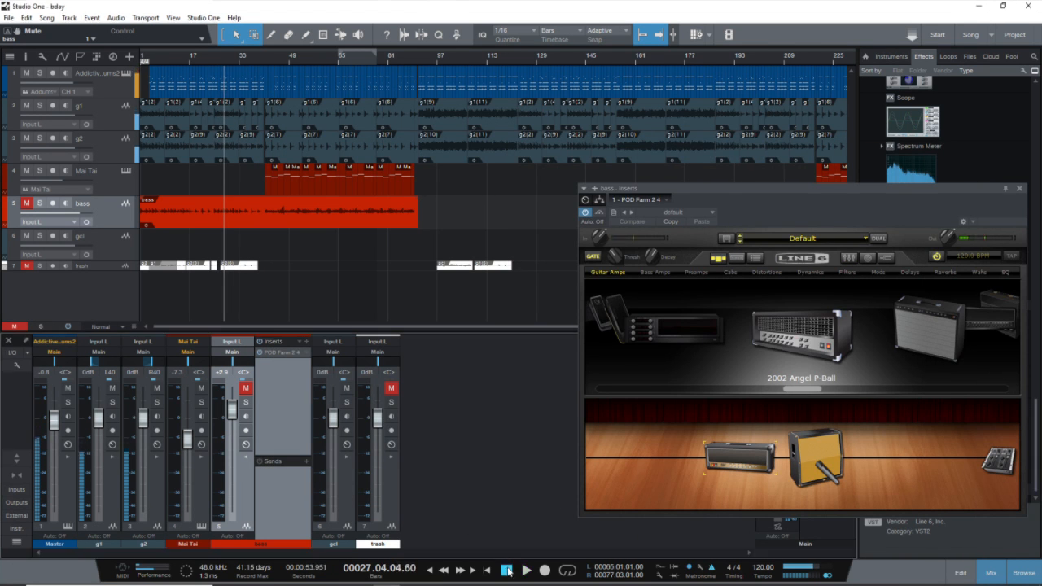
{"action": "left_click", "coordinate": [487, 570]}
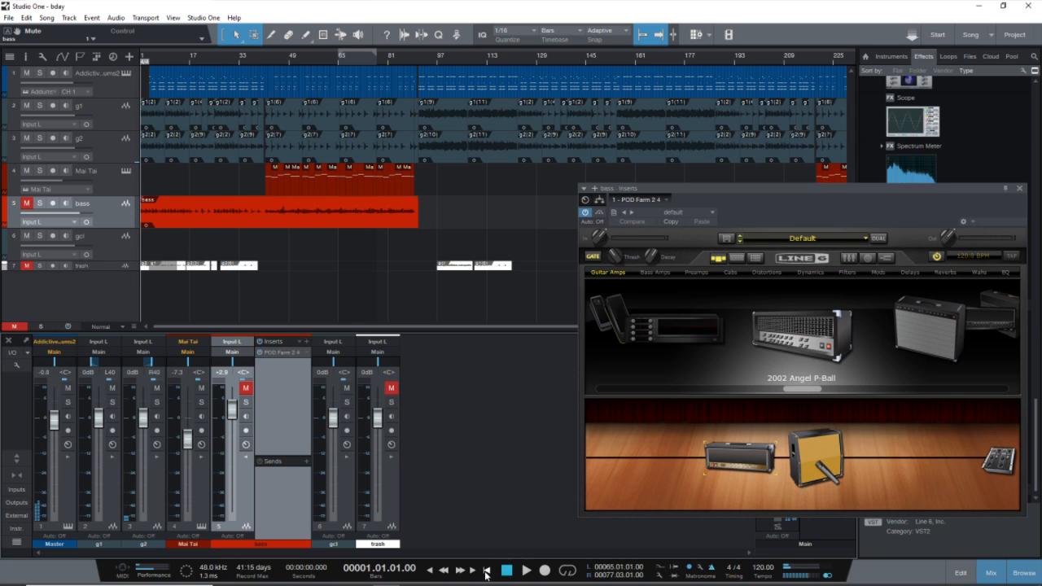
Step: Request the Studio One release notes and dismiss the Transfers window
{"action": "left_click", "coordinate": [234, 18]}
{"action": "left_click", "coordinate": [262, 120]}
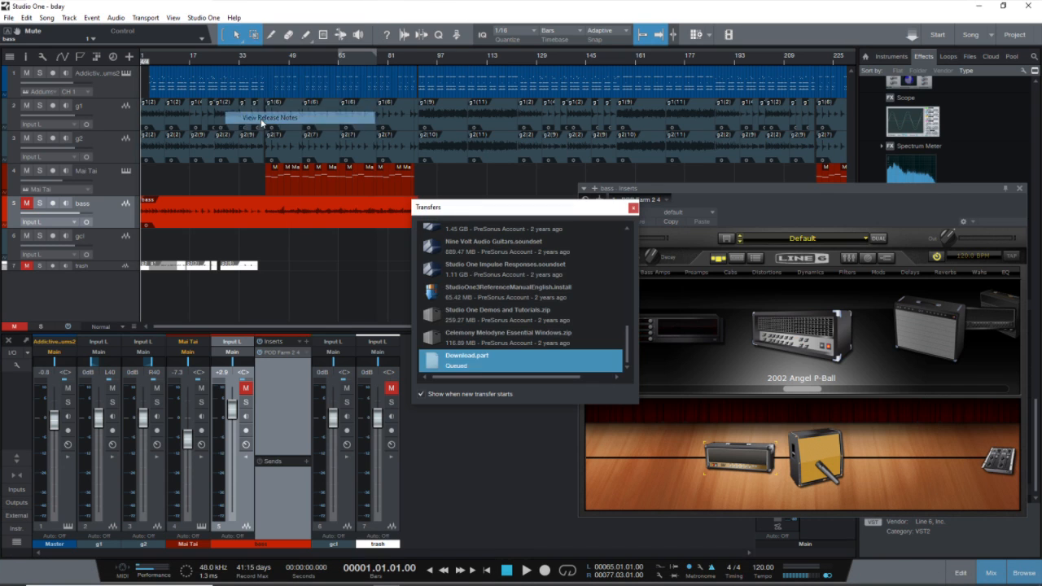
{"action": "left_click", "coordinate": [634, 208]}
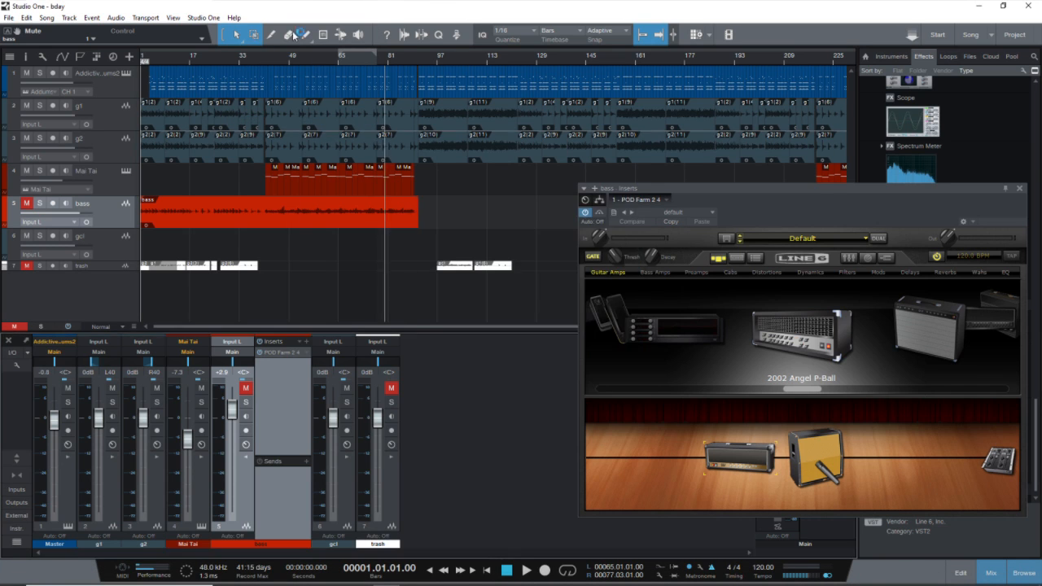
Step: Check the installed version in the About Studio One information and view the release notes PDF in Edge, closing both
{"action": "left_click", "coordinate": [233, 18]}
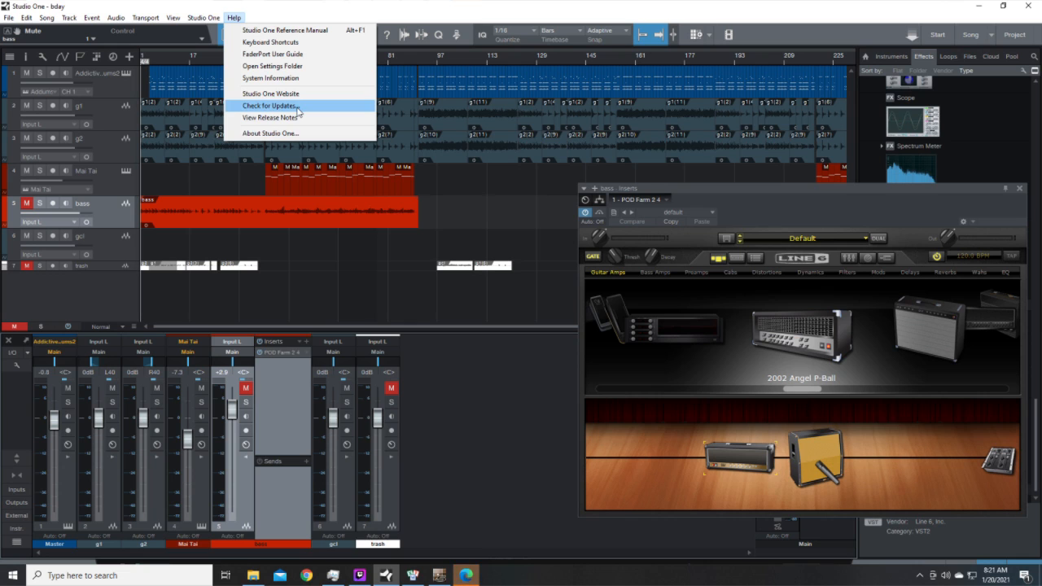
{"action": "left_click", "coordinate": [297, 133]}
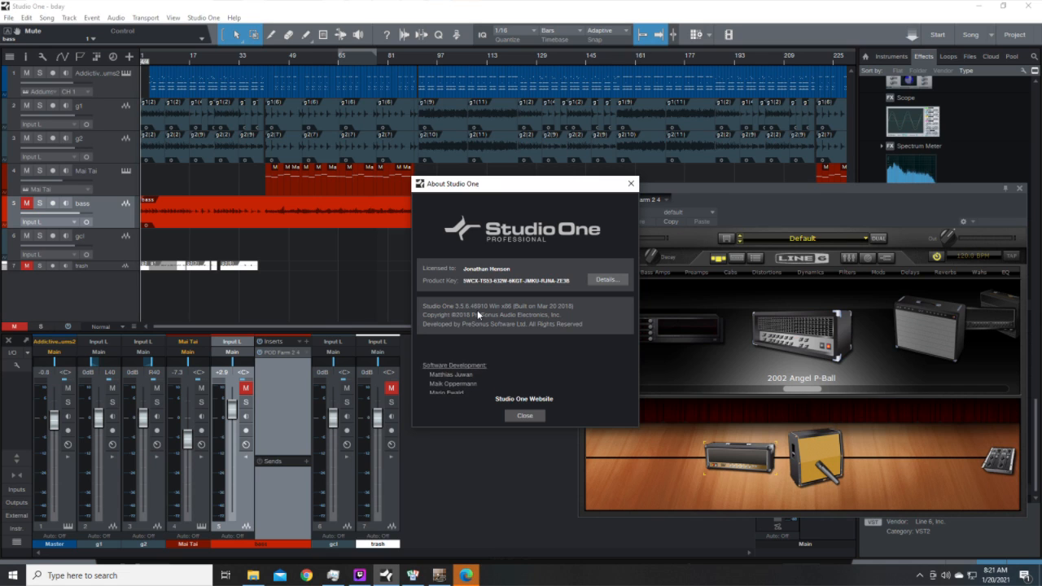
{"action": "left_click", "coordinate": [524, 415]}
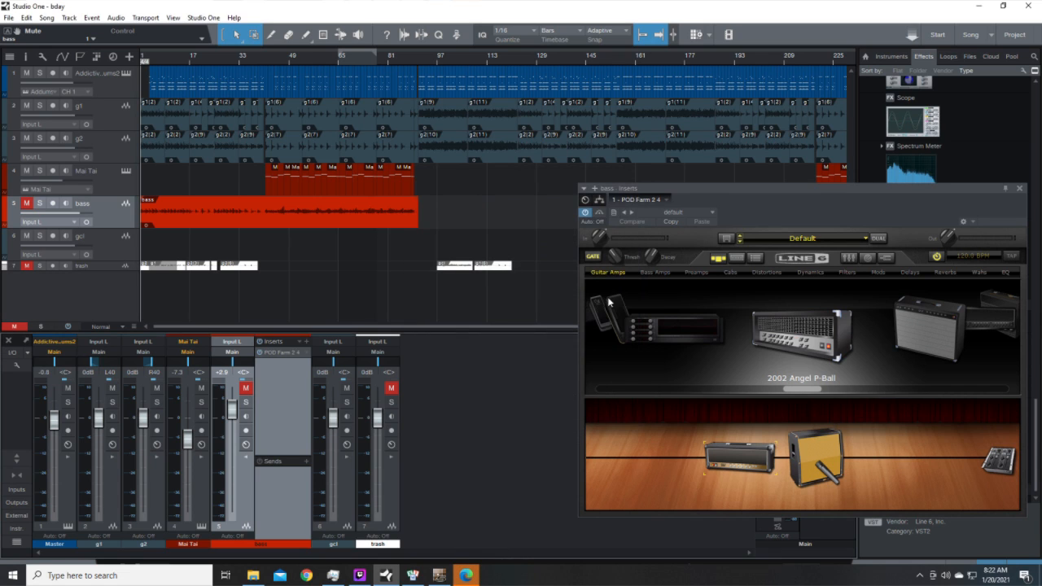
{"action": "left_click", "coordinate": [477, 575]}
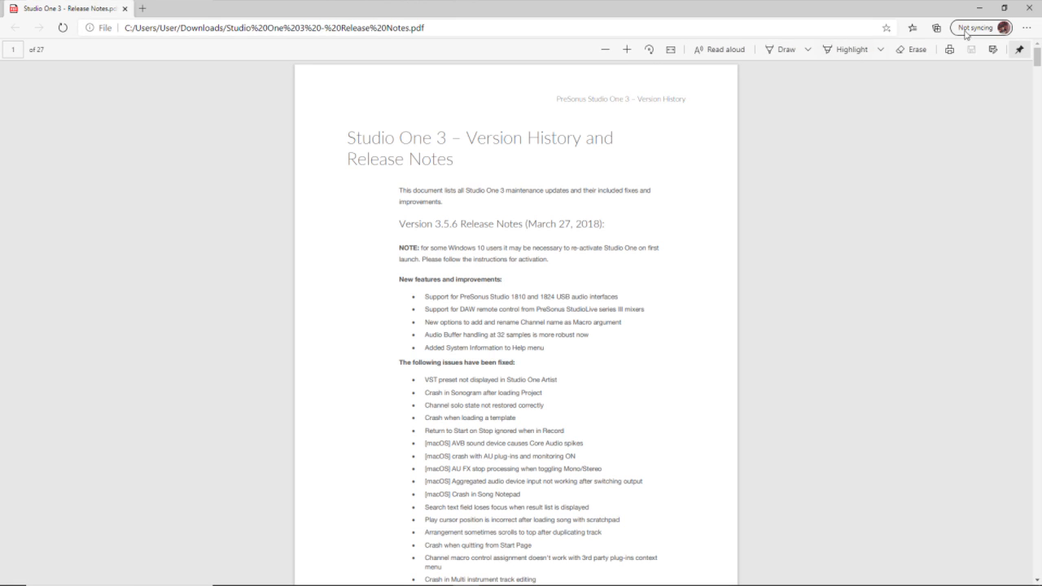
{"action": "left_click", "coordinate": [1027, 8]}
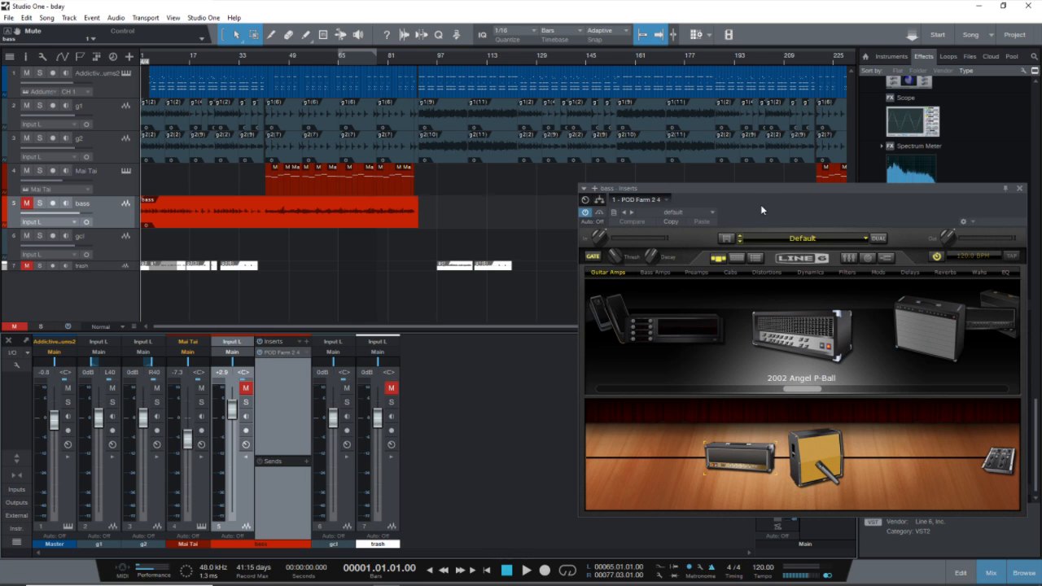
Step: Unmute and solo the bass track, with its POD Farm 2 window moved nearer the mixer channels
{"action": "left_click_drag", "start_coordinate": [753, 192], "coordinate": [638, 163]}
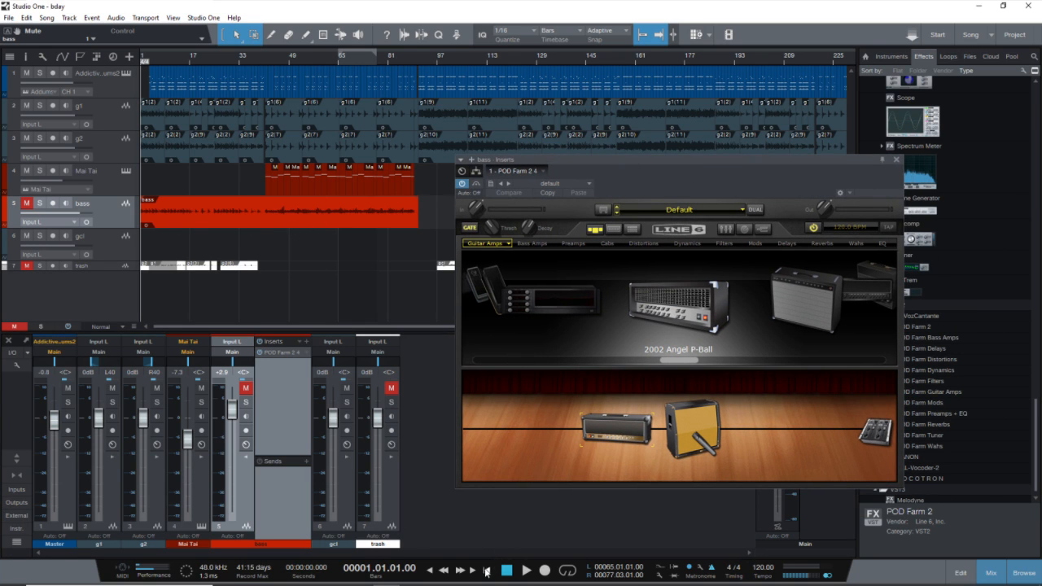
{"action": "left_click", "coordinate": [245, 388]}
{"action": "left_click", "coordinate": [245, 402]}
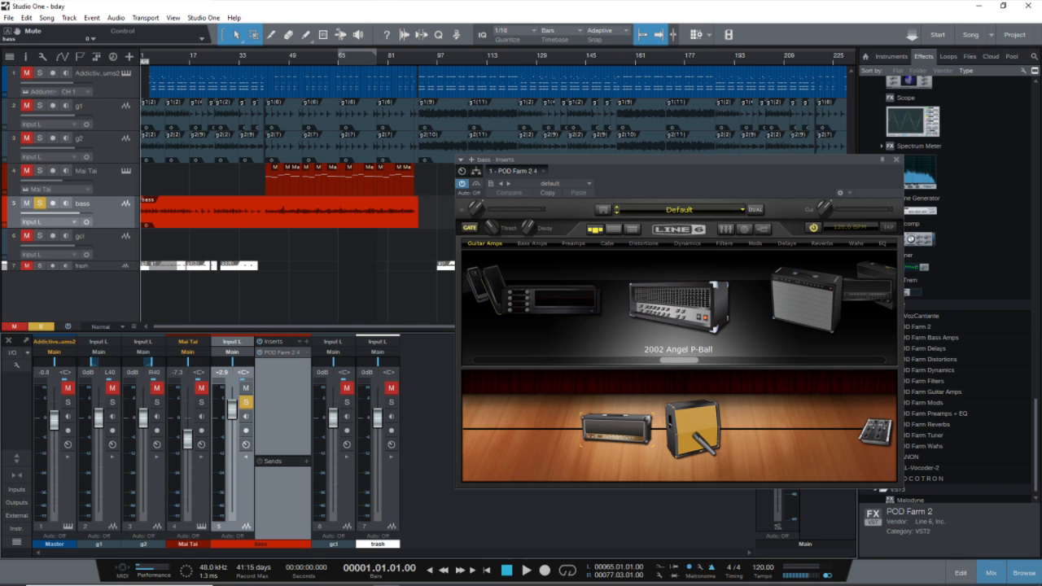
Step: Bring the Guitar Pro 5 window over Studio One and look through the Myne and Fog Warrior folders for a tab file
{"action": "left_click_drag", "start_coordinate": [1041, 57], "coordinate": [405, 105]}
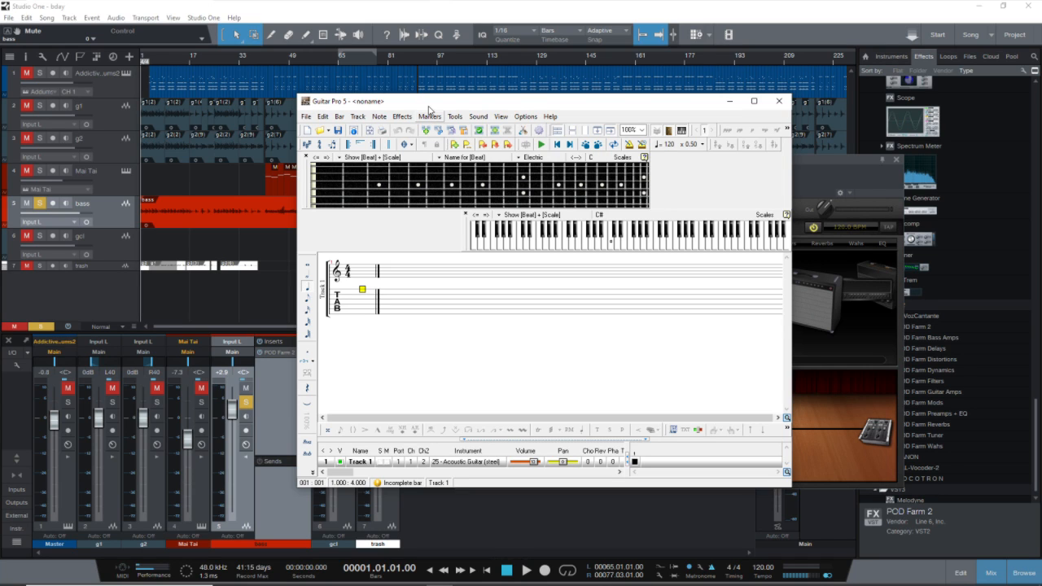
{"action": "left_click", "coordinate": [321, 131]}
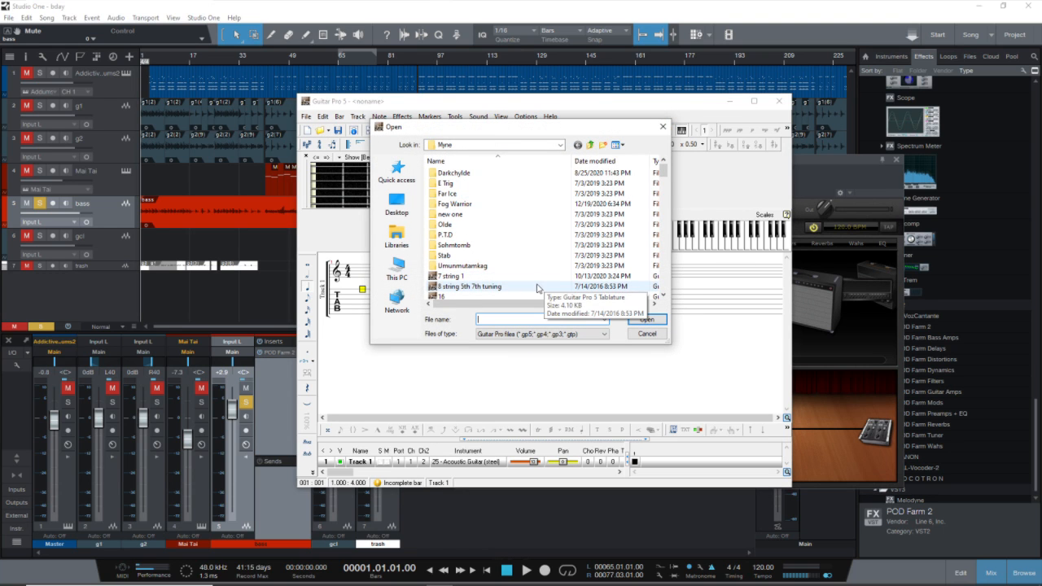
{"action": "scroll", "coordinate": [562, 281], "scroll_direction": "down", "scroll_amount": 5}
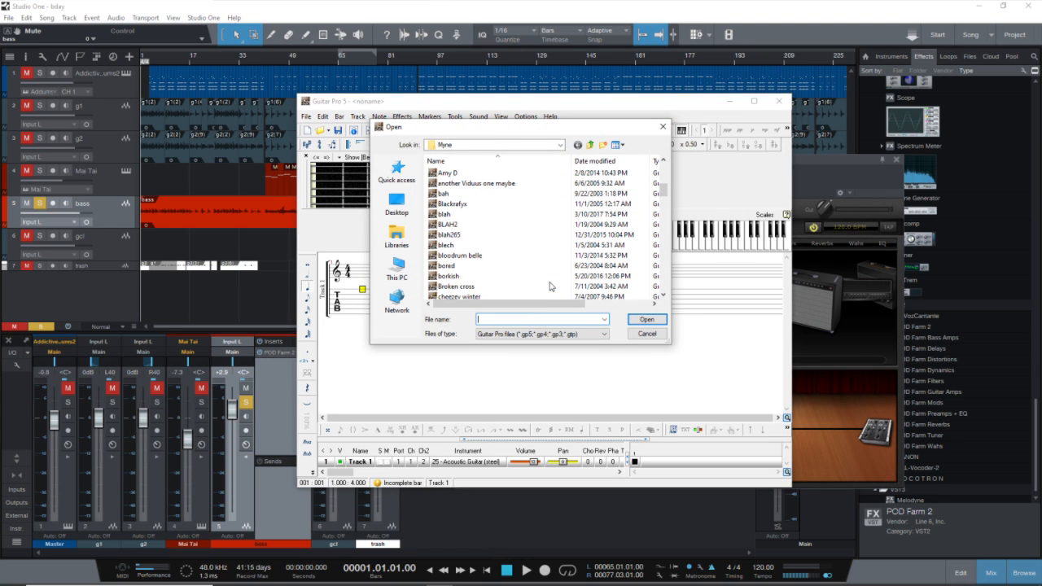
{"action": "scroll", "coordinate": [549, 286], "scroll_direction": "down", "scroll_amount": 1}
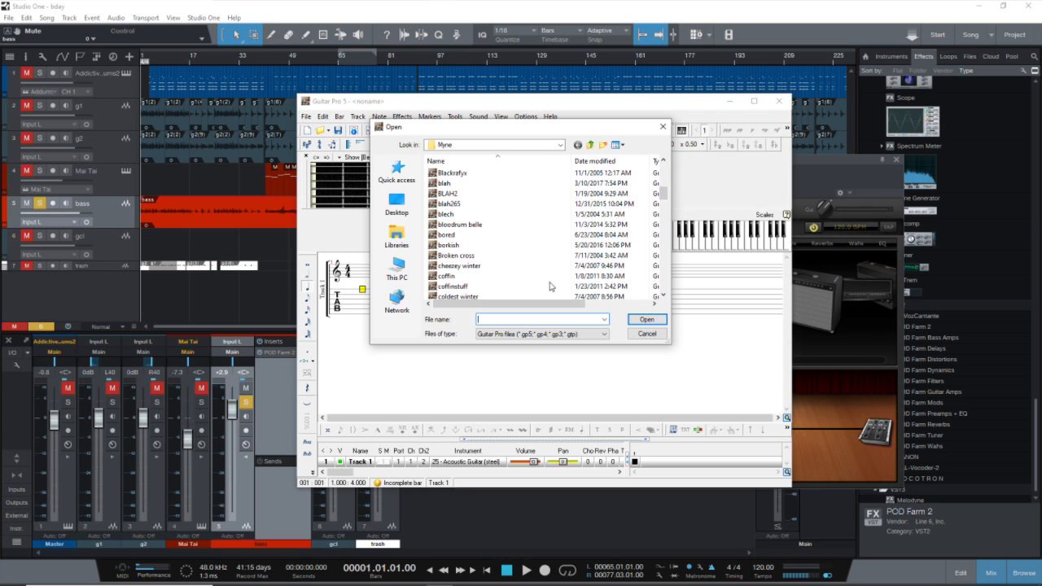
{"action": "scroll", "coordinate": [466, 271], "scroll_direction": "up", "scroll_amount": 1}
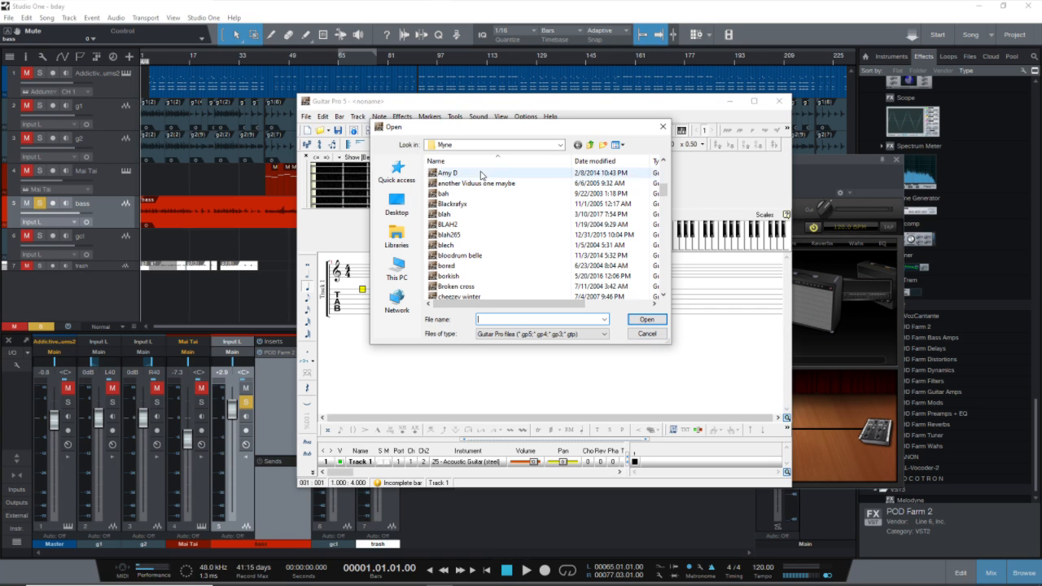
{"action": "scroll", "coordinate": [484, 182], "scroll_direction": "up", "scroll_amount": 3}
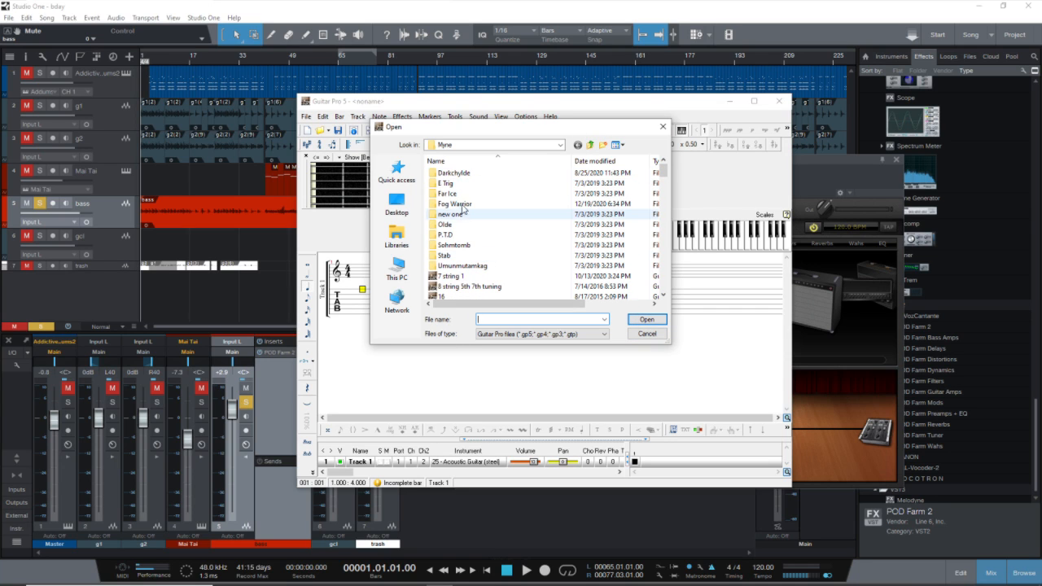
{"action": "left_click", "coordinate": [463, 206]}
{"action": "double_click", "coordinate": [463, 206]}
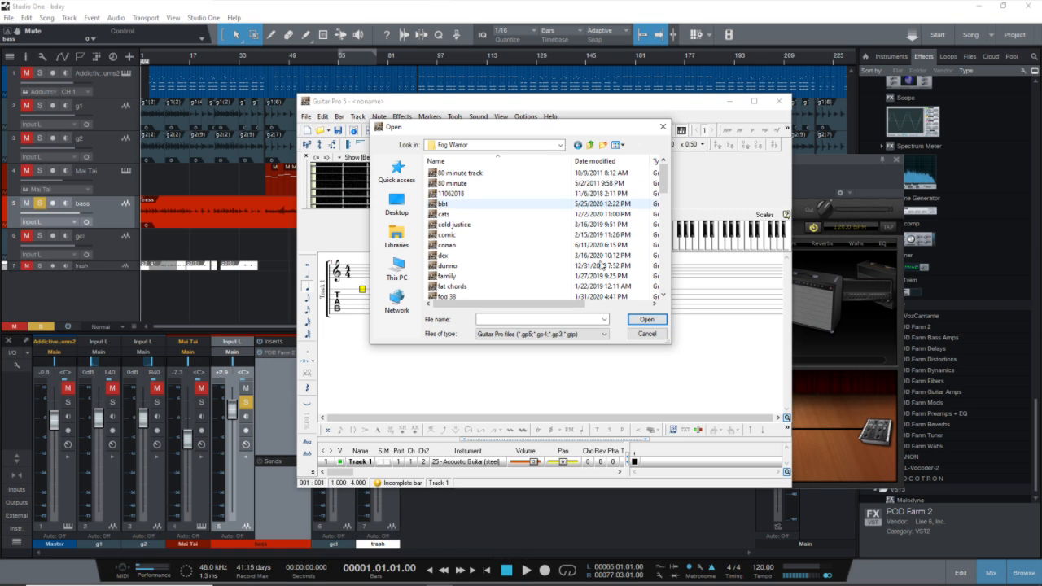
{"action": "left_click", "coordinate": [647, 336]}
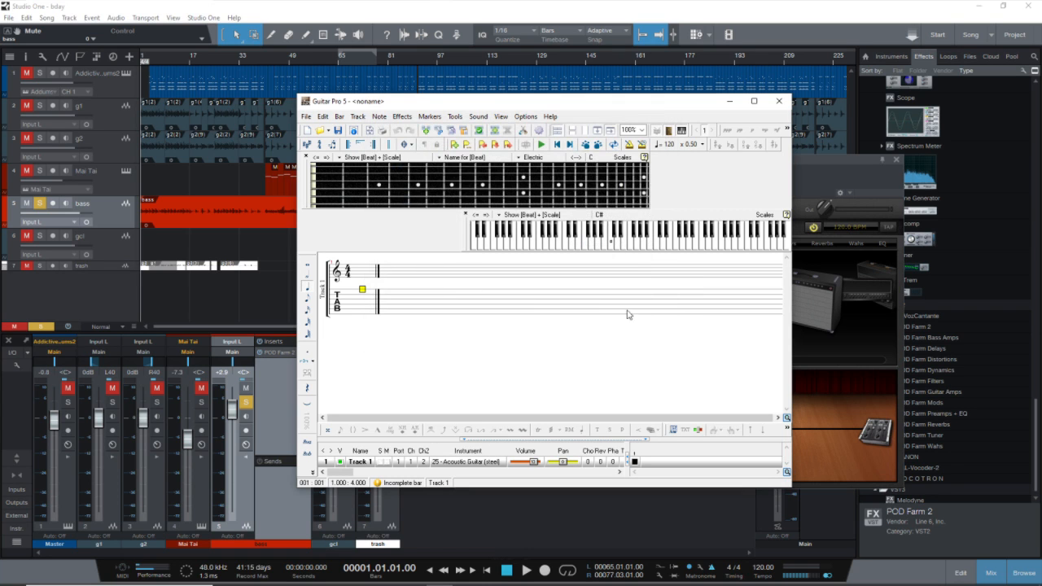
{"action": "left_click_drag", "start_coordinate": [428, 102], "coordinate": [1041, 203]}
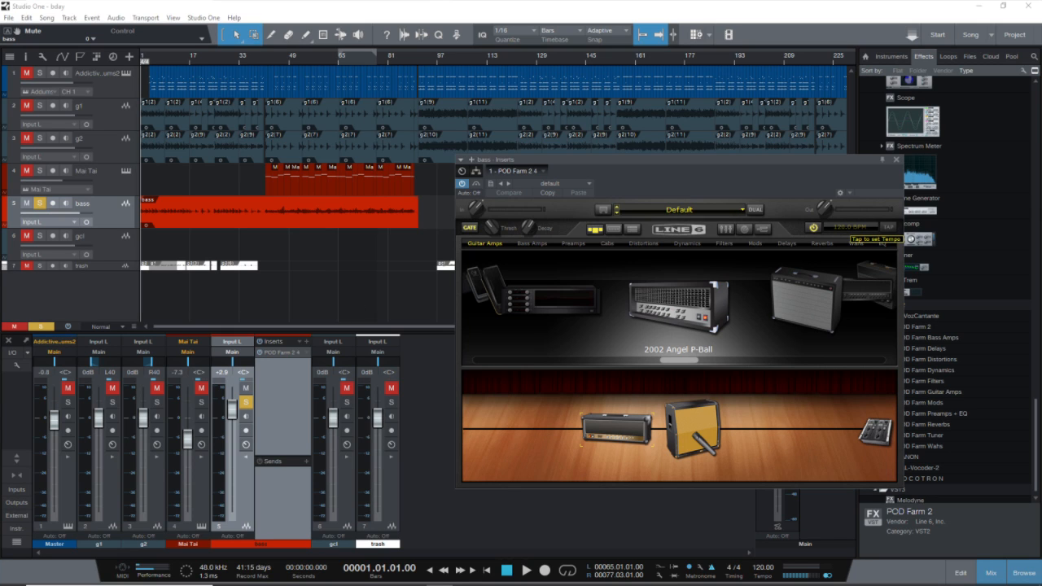
{"action": "key", "text": "ctrl+o"}
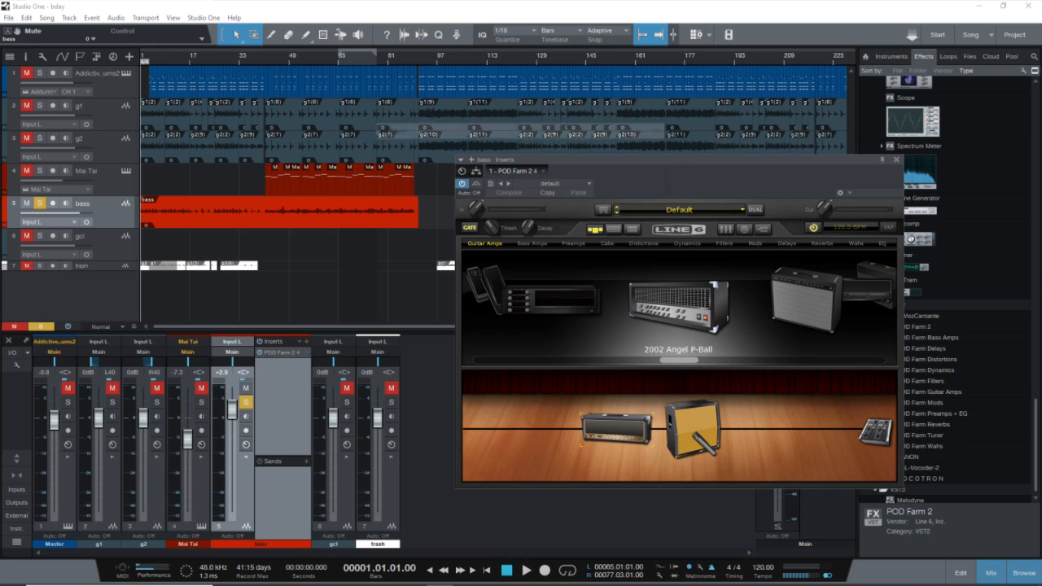
{"action": "left_click_drag", "start_coordinate": [520, 127], "coordinate": [1041, 244]}
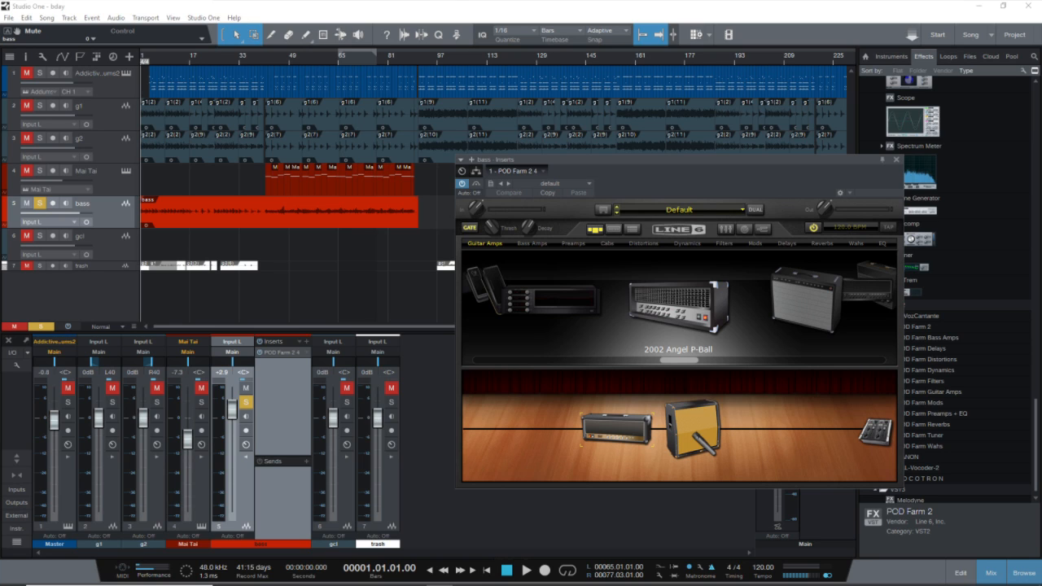
Step: Bring the Guitar Pro 5 window back, start opening a file, and check the saved song names in the Fog Warrior tracks spreadsheet
{"action": "left_click_drag", "start_coordinate": [1041, 96], "coordinate": [395, 118]}
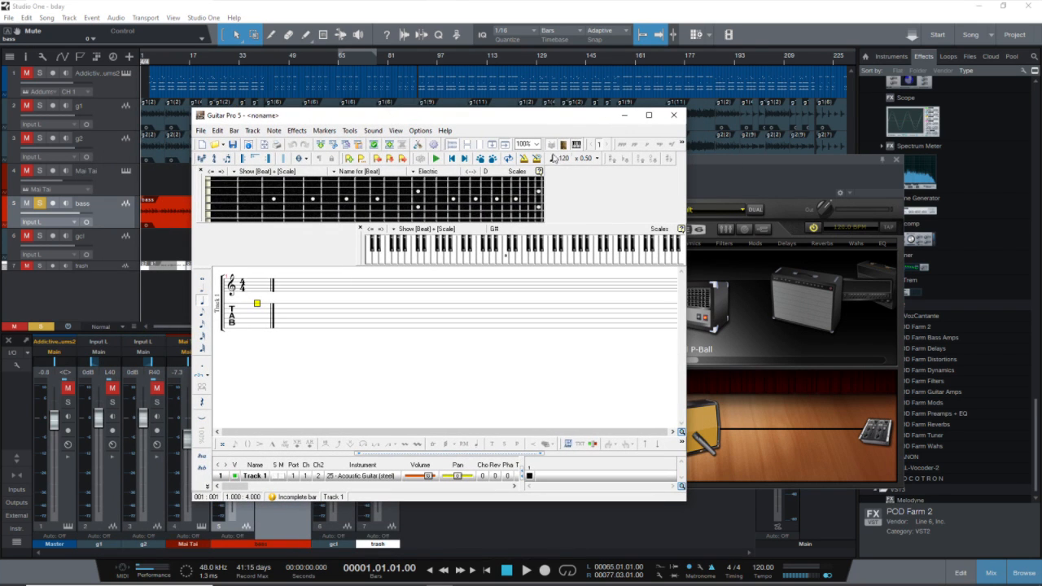
{"action": "left_click", "coordinate": [224, 146]}
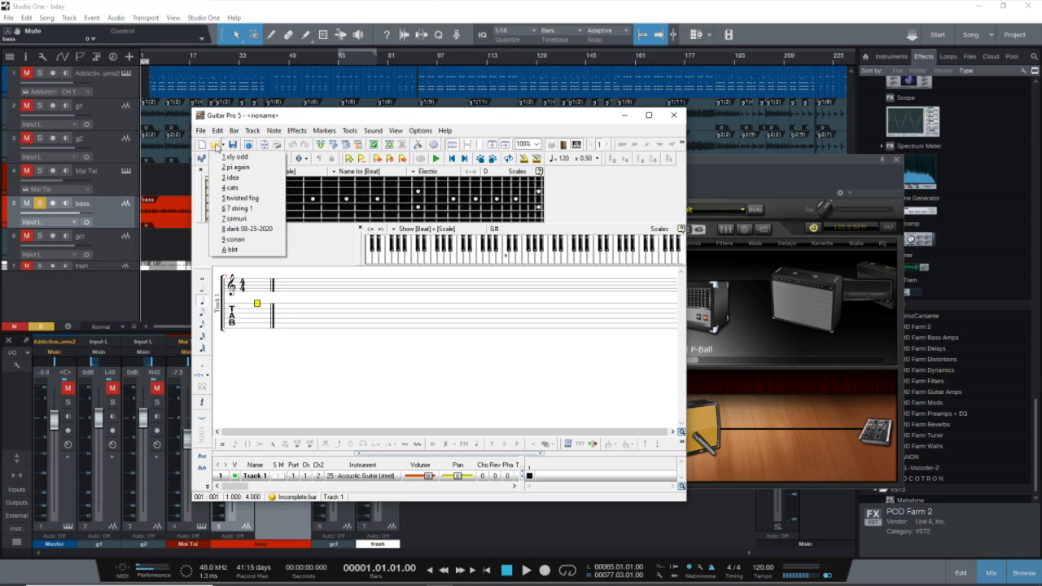
{"action": "left_click", "coordinate": [217, 147]}
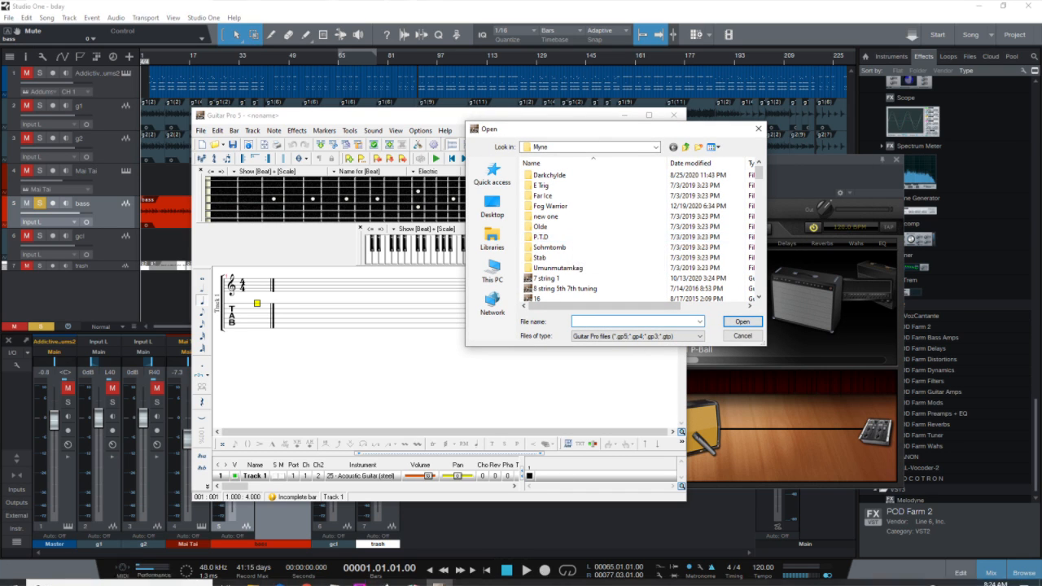
{"action": "left_click", "coordinate": [439, 575]}
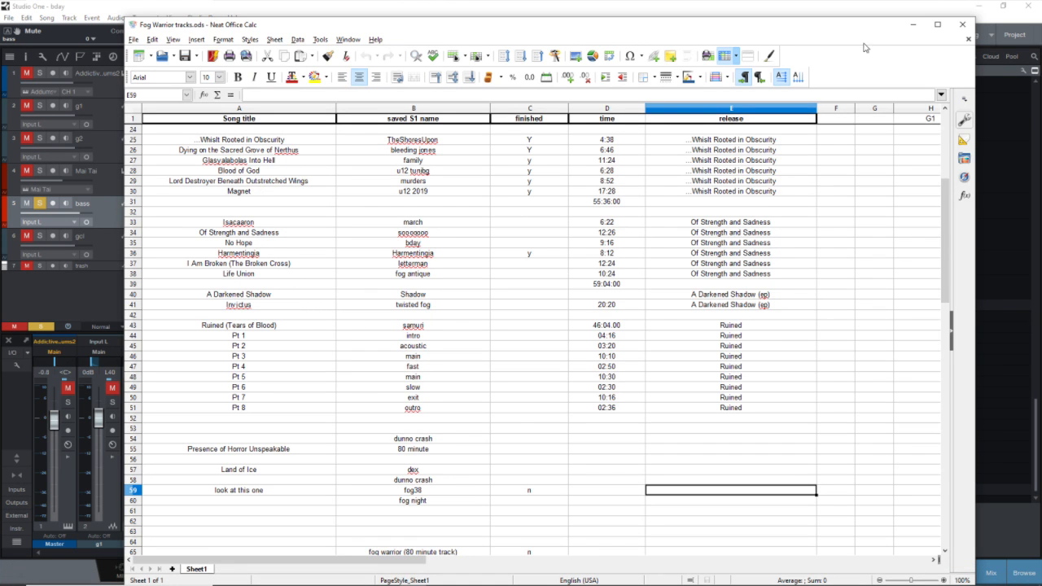
{"action": "left_click", "coordinate": [913, 24]}
Step: Search the Fog Warrior folder inside Myne for the song's tab file and close the file browser without opening anything
{"action": "scroll", "coordinate": [581, 271], "scroll_direction": "down", "scroll_amount": 2}
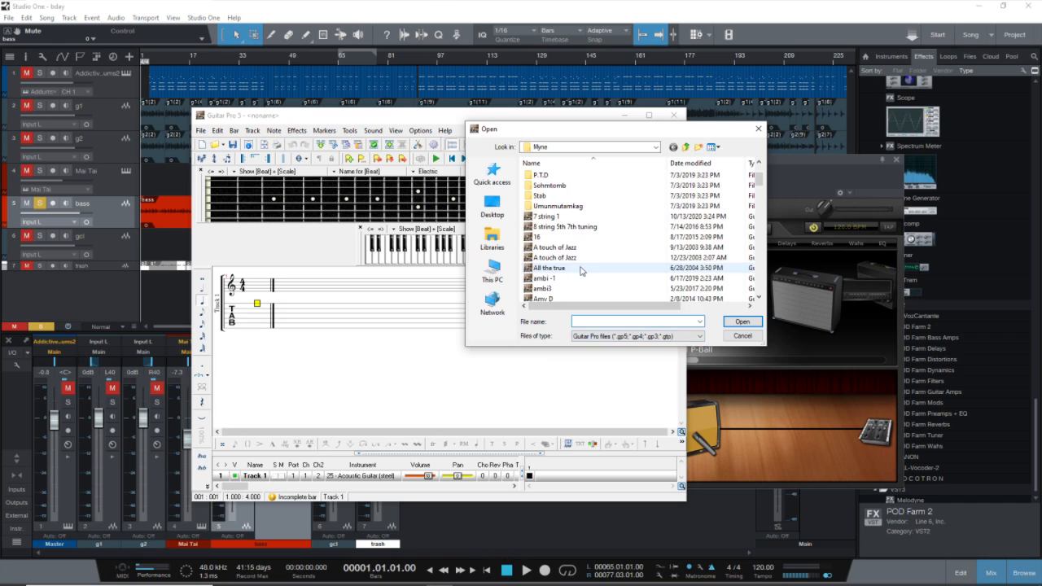
{"action": "scroll", "coordinate": [587, 259], "scroll_direction": "up", "scroll_amount": 2}
{"action": "double_click", "coordinate": [570, 206]}
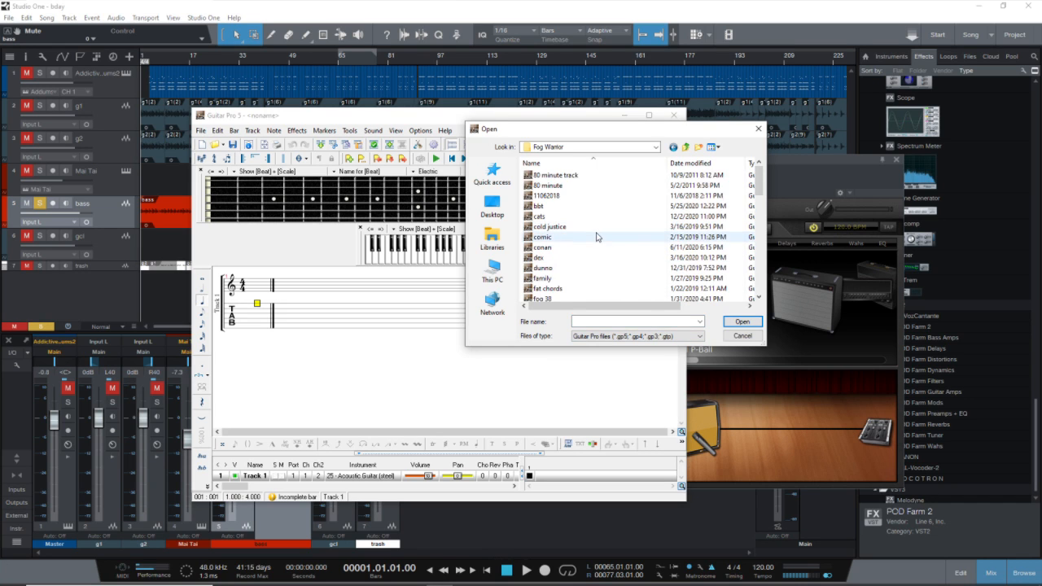
{"action": "scroll", "coordinate": [598, 236], "scroll_direction": "down", "scroll_amount": 5}
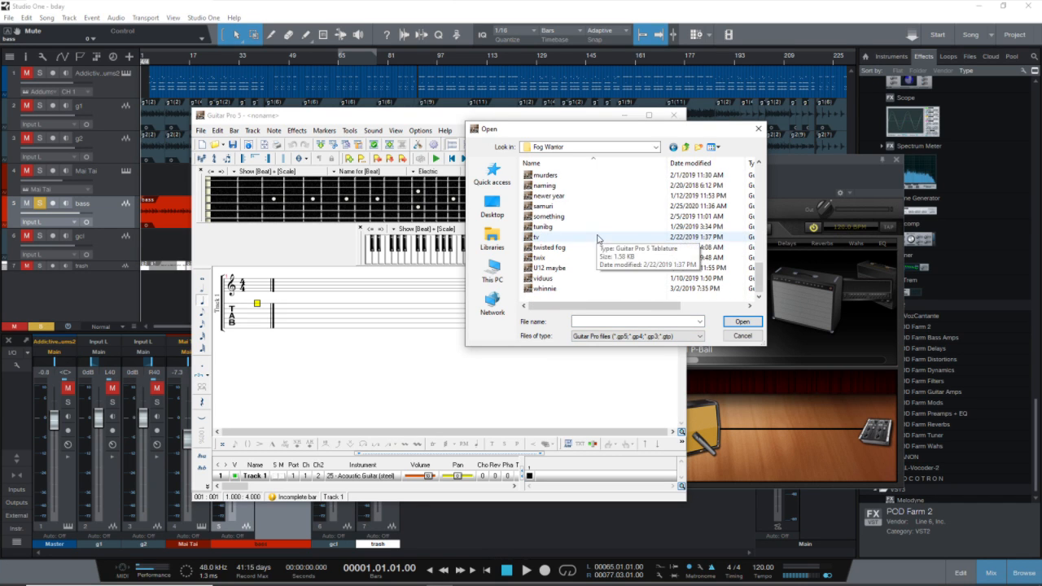
{"action": "scroll", "coordinate": [597, 237], "scroll_direction": "up", "scroll_amount": 5}
{"action": "scroll", "coordinate": [598, 238], "scroll_direction": "up", "scroll_amount": 5}
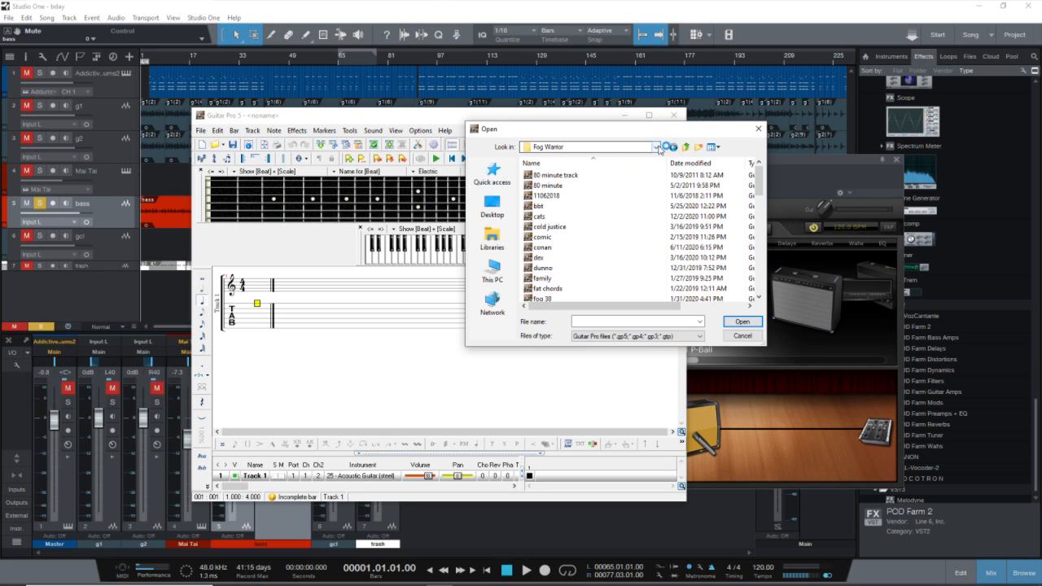
{"action": "left_click", "coordinate": [743, 337]}
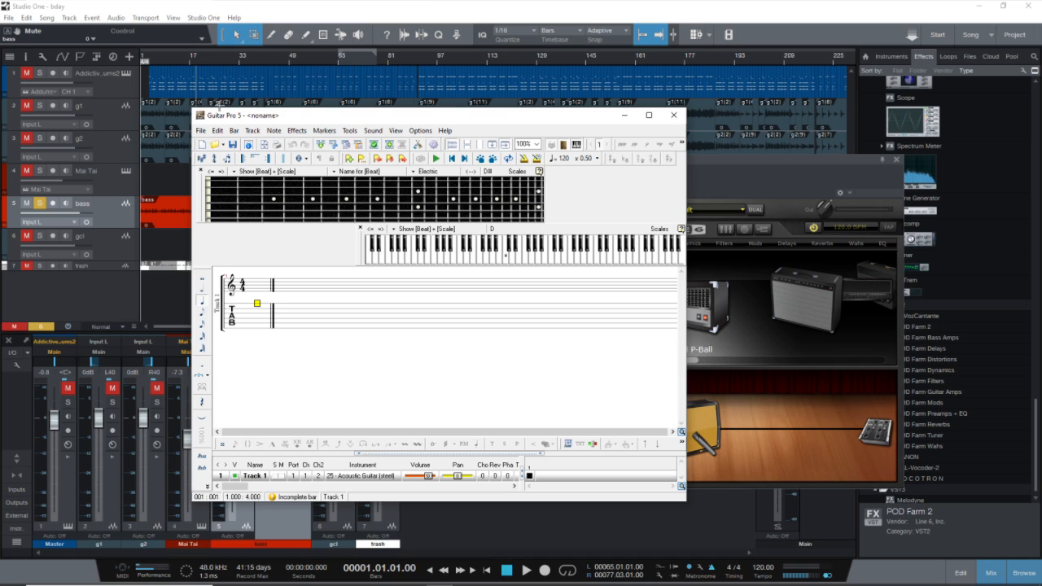
Step: Open the ssooooo tab file from the Myne folder in Guitar Pro 5
{"action": "left_click", "coordinate": [224, 145]}
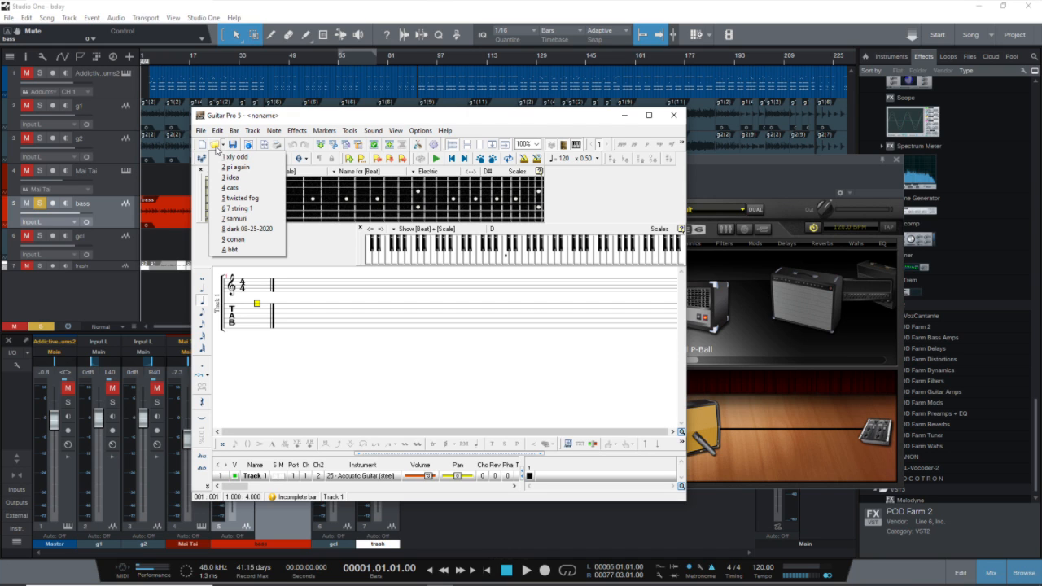
{"action": "left_click", "coordinate": [215, 146]}
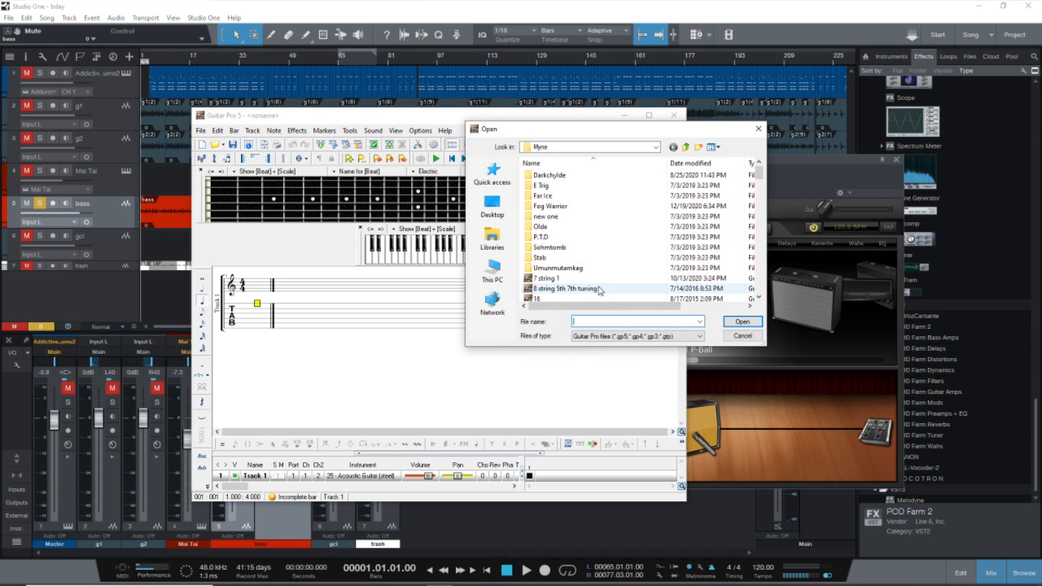
{"action": "scroll", "coordinate": [586, 236], "scroll_direction": "down", "scroll_amount": 10}
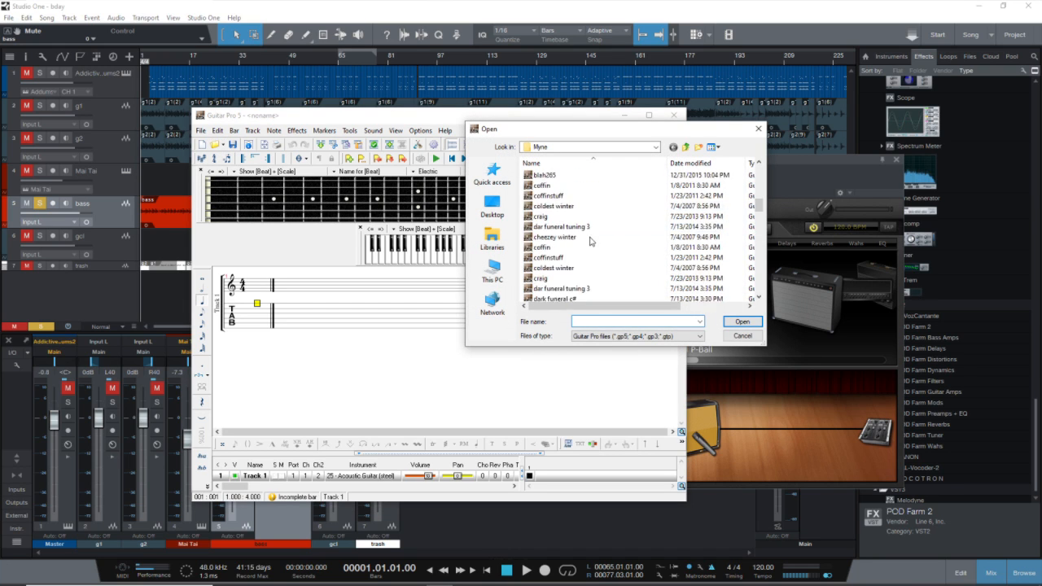
{"action": "scroll", "coordinate": [591, 241], "scroll_direction": "down", "scroll_amount": 6}
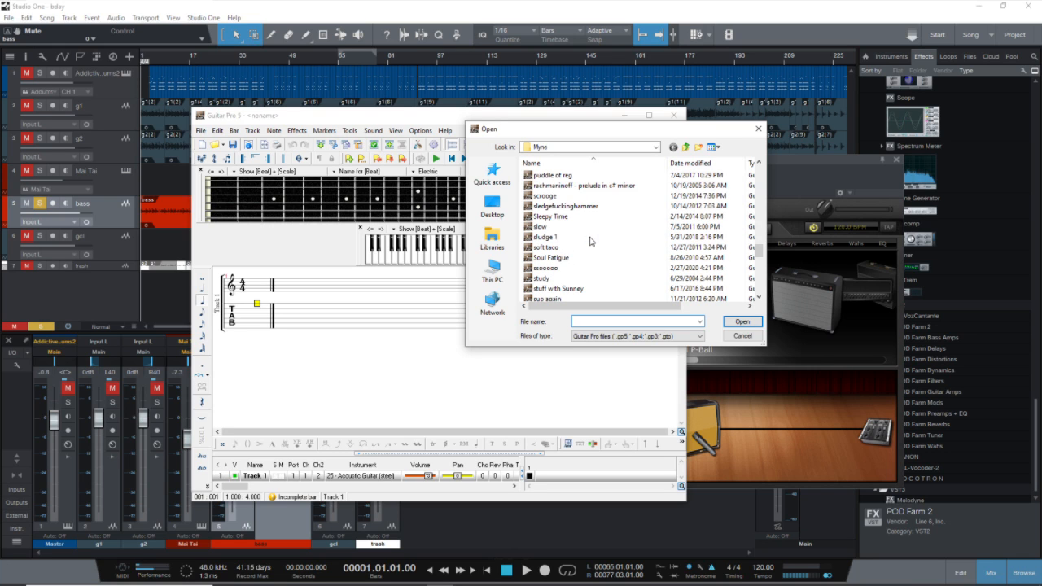
{"action": "scroll", "coordinate": [591, 241], "scroll_direction": "down", "scroll_amount": 2}
{"action": "scroll", "coordinate": [588, 243], "scroll_direction": "up", "scroll_amount": 1}
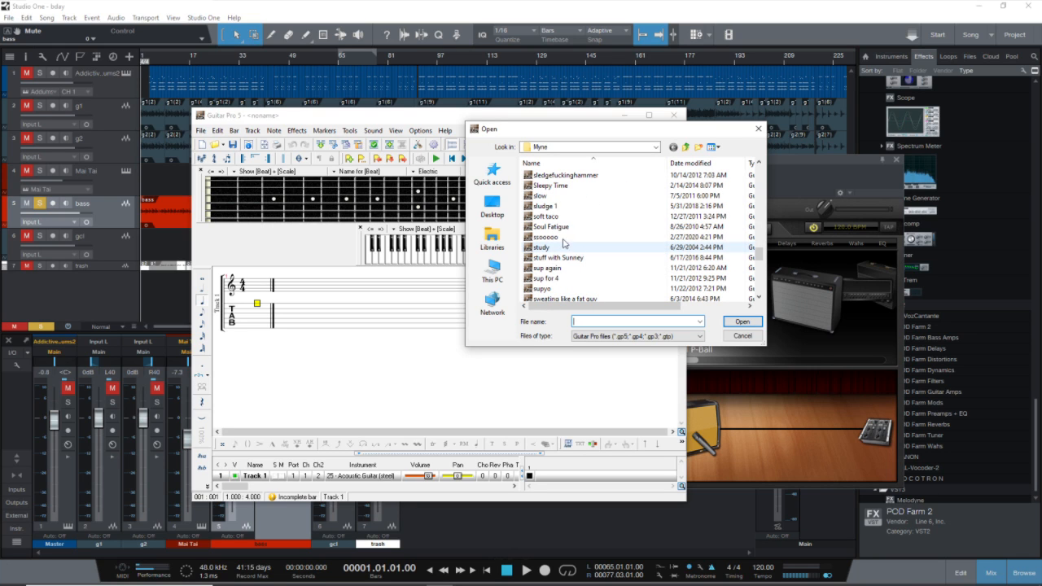
{"action": "left_click", "coordinate": [548, 236]}
{"action": "left_click", "coordinate": [740, 321]}
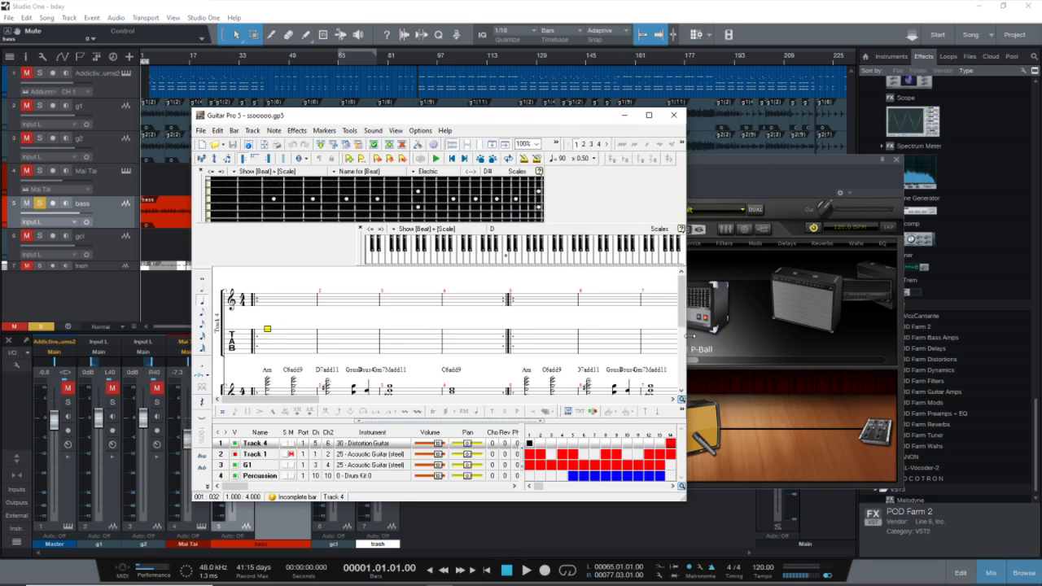
Step: Maximise the Guitar Pro 5 window and check the notice in the score information
{"action": "left_click", "coordinate": [649, 115]}
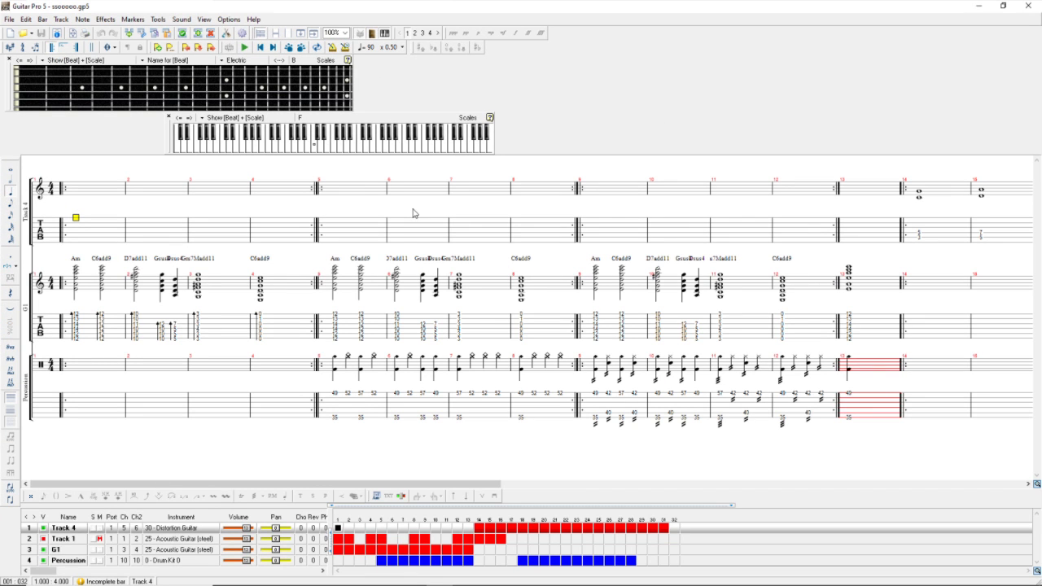
{"action": "key", "text": "F5"}
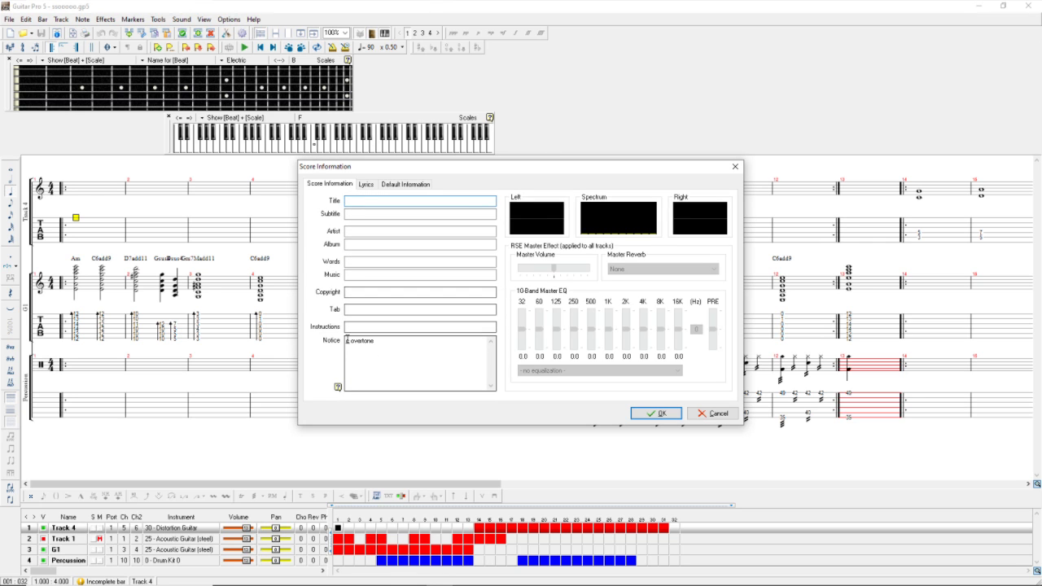
{"action": "left_click", "coordinate": [716, 414]}
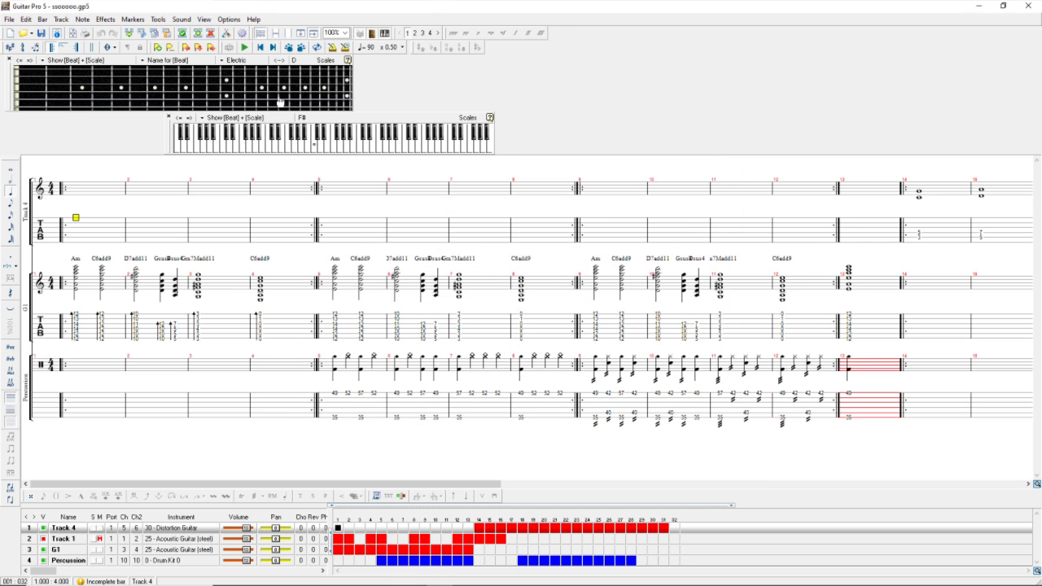
Step: Show the C Overtone Scale on the fretboard and keyboard
{"action": "left_click", "coordinate": [327, 60]}
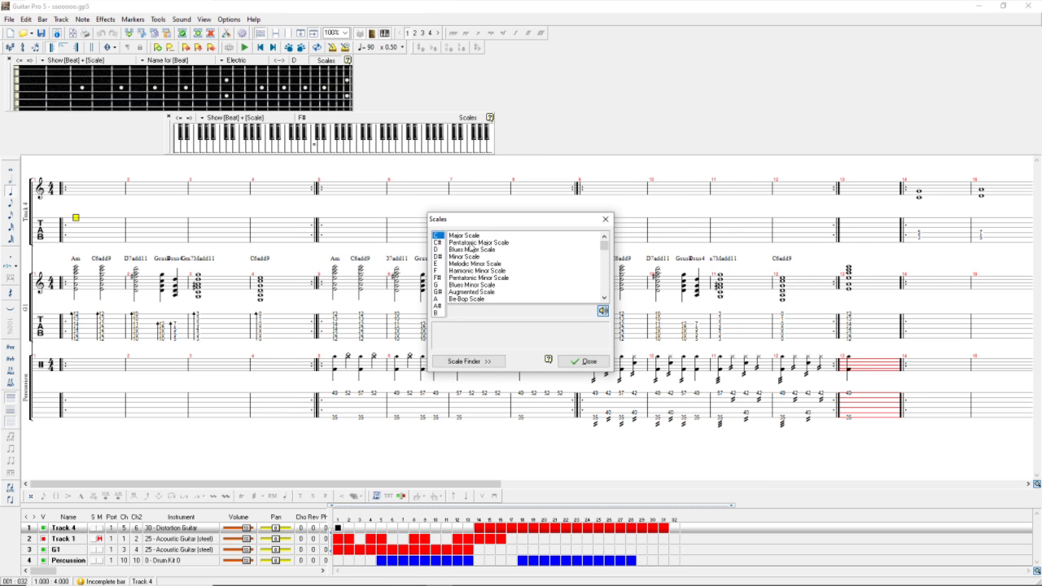
{"action": "scroll", "coordinate": [497, 269], "scroll_direction": "down", "scroll_amount": 10}
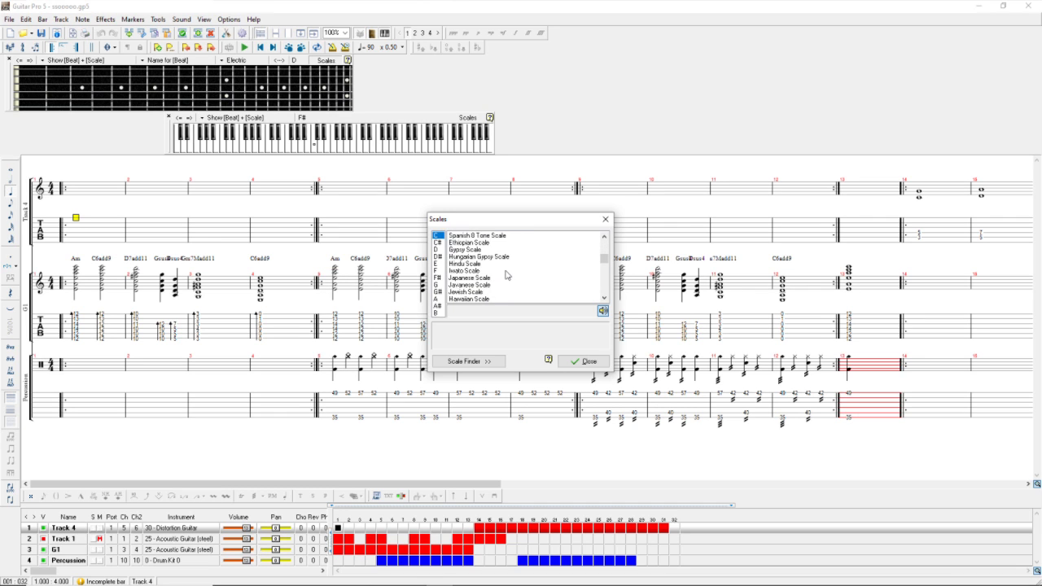
{"action": "scroll", "coordinate": [505, 273], "scroll_direction": "down", "scroll_amount": 4}
{"action": "left_click", "coordinate": [494, 293]}
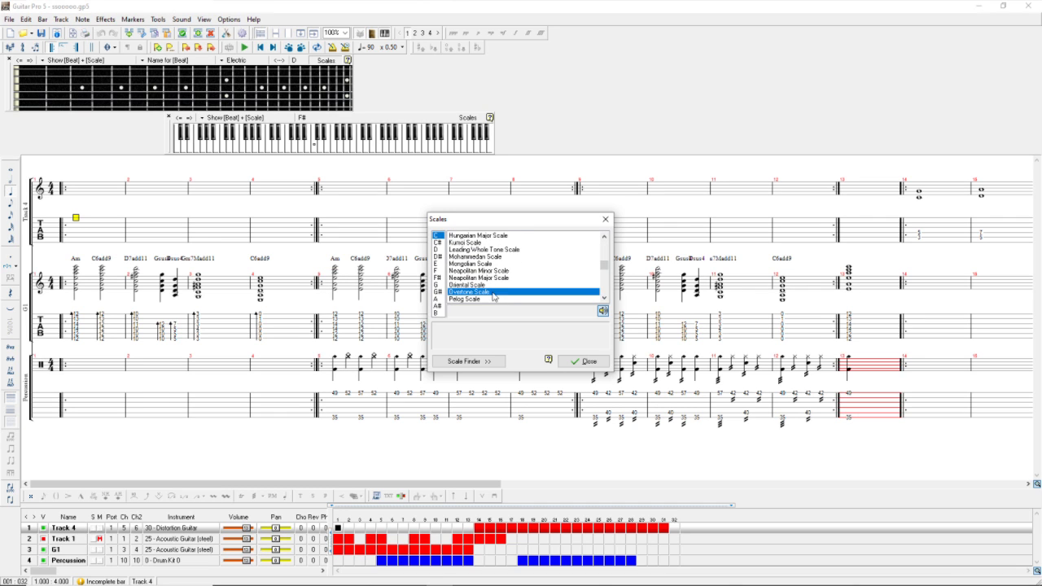
{"action": "left_click", "coordinate": [583, 363]}
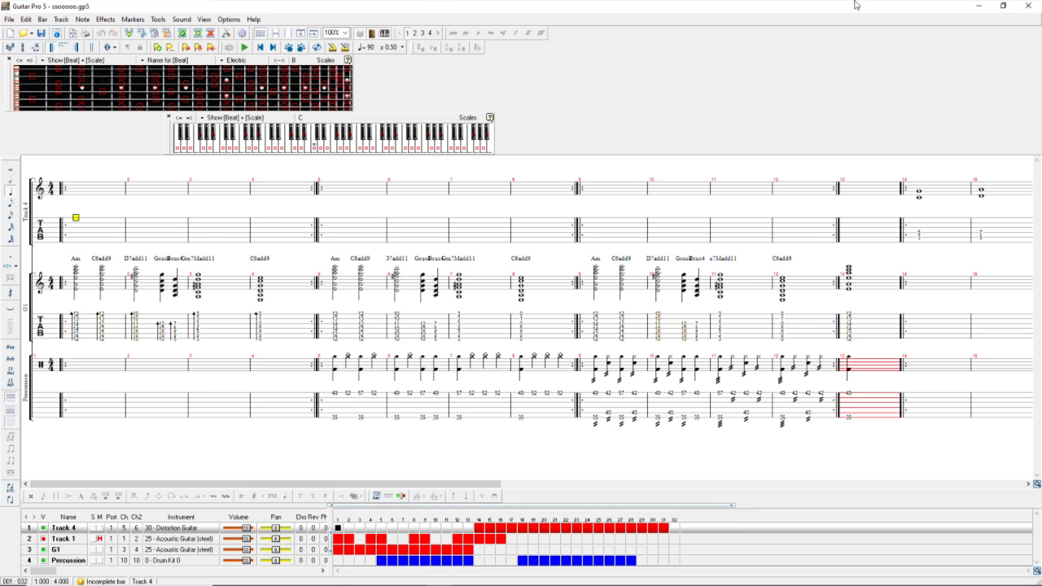
Step: Restore the Guitar Pro window to its smaller size, switch to Studio One, and save and close the bday song
{"action": "left_click", "coordinate": [1002, 5]}
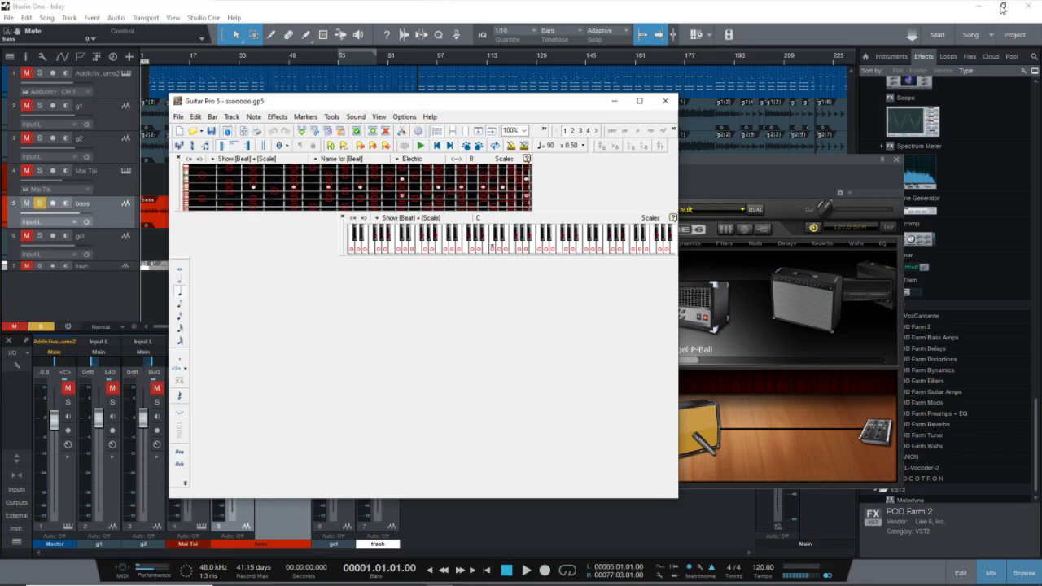
{"action": "left_click", "coordinate": [174, 43]}
{"action": "left_click", "coordinate": [9, 17]}
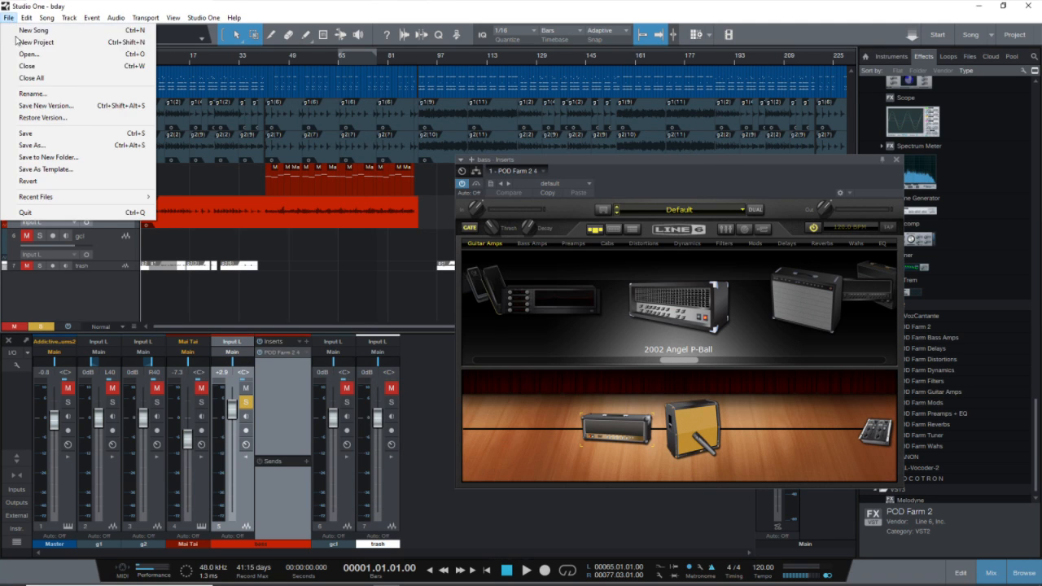
{"action": "left_click", "coordinate": [41, 133]}
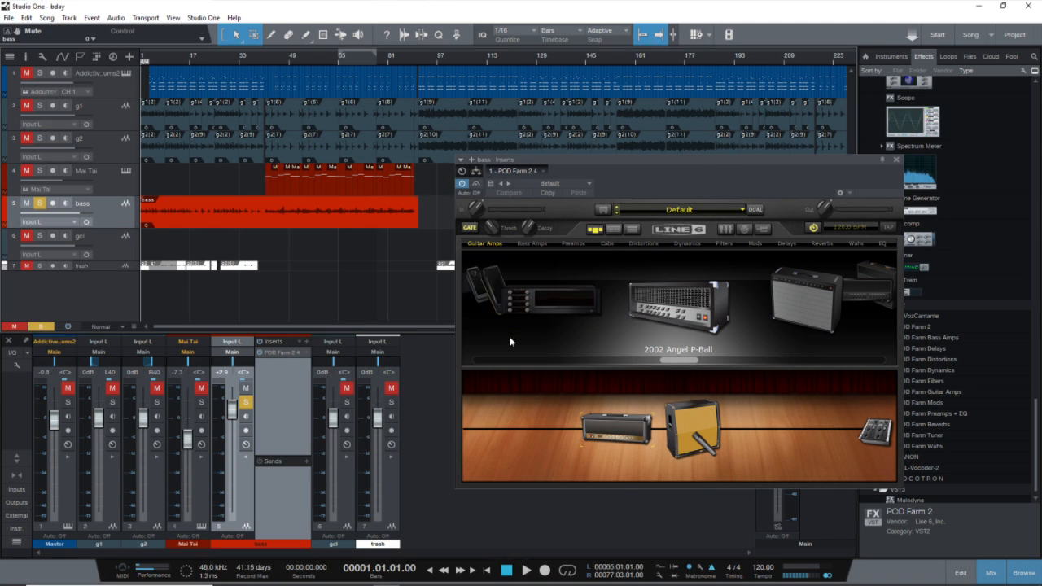
{"action": "left_click", "coordinate": [9, 18]}
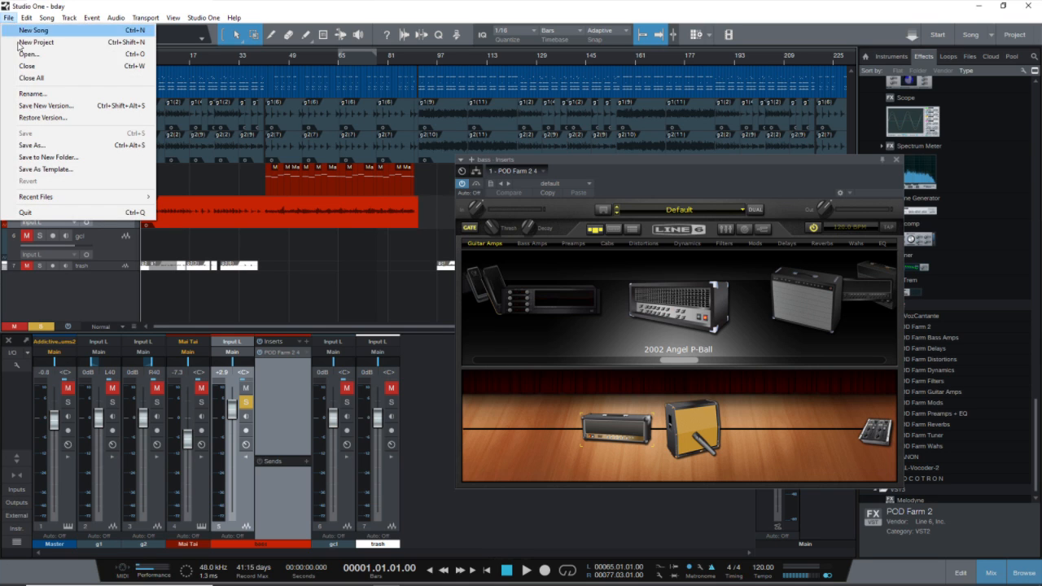
{"action": "left_click", "coordinate": [33, 67]}
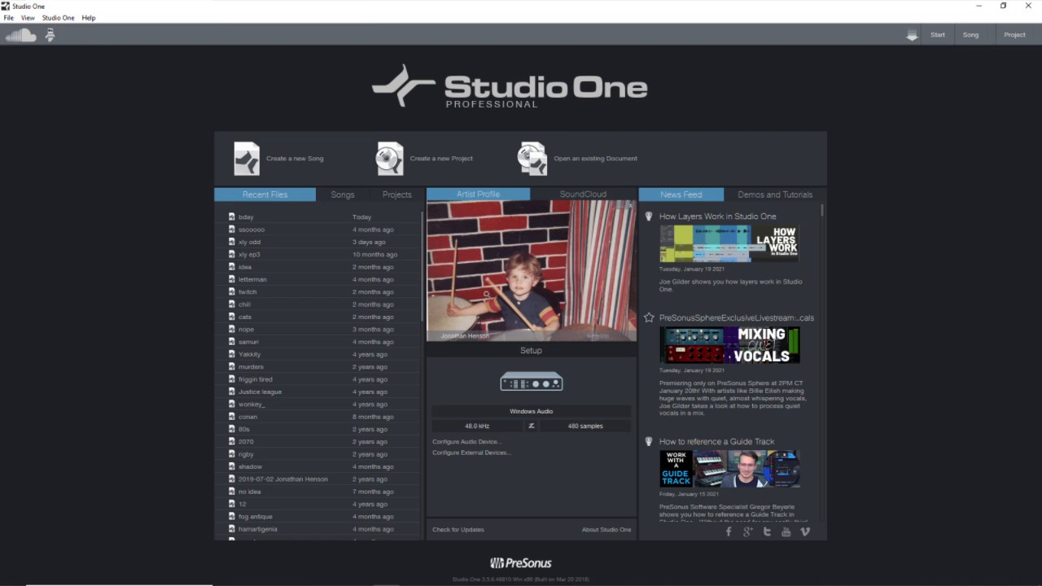
Step: Open the recent ssooooo song, dismissing the sample rate notice, and disarm the Percussion track with the playhead at bar 1
{"action": "left_click", "coordinate": [248, 232]}
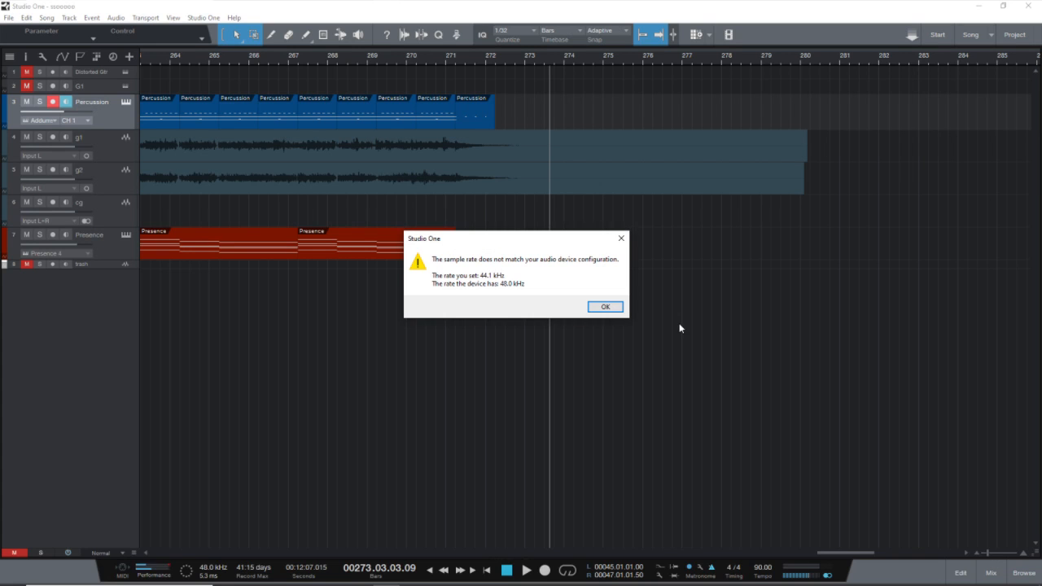
{"action": "left_click", "coordinate": [606, 307]}
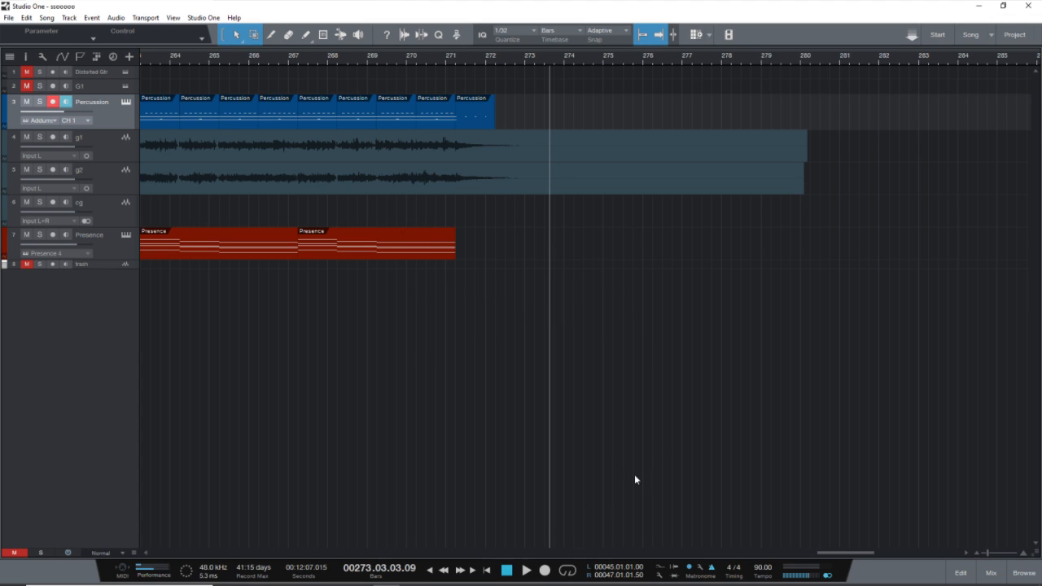
{"action": "left_click", "coordinate": [489, 570]}
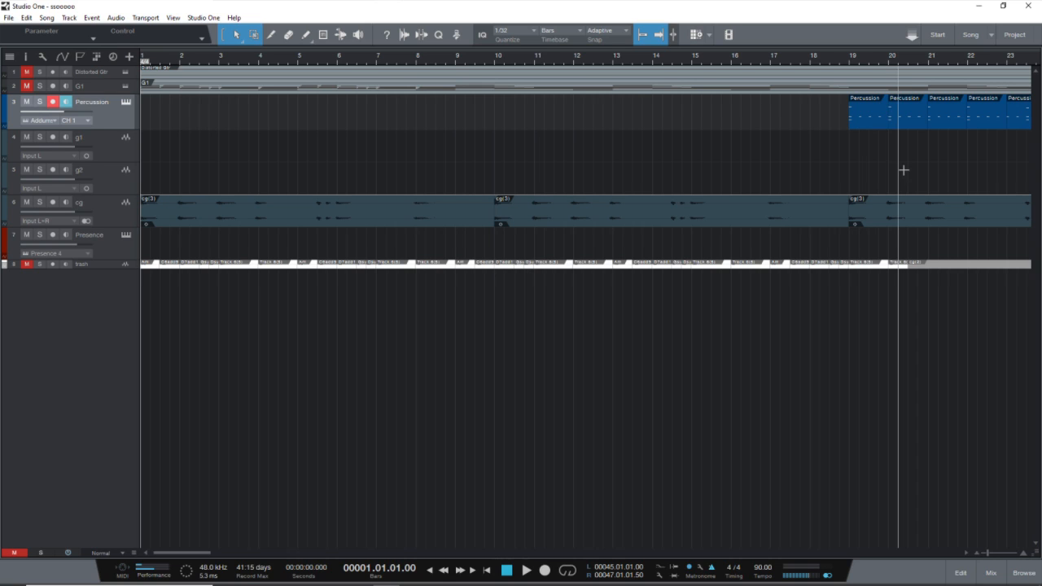
{"action": "left_click", "coordinate": [51, 102]}
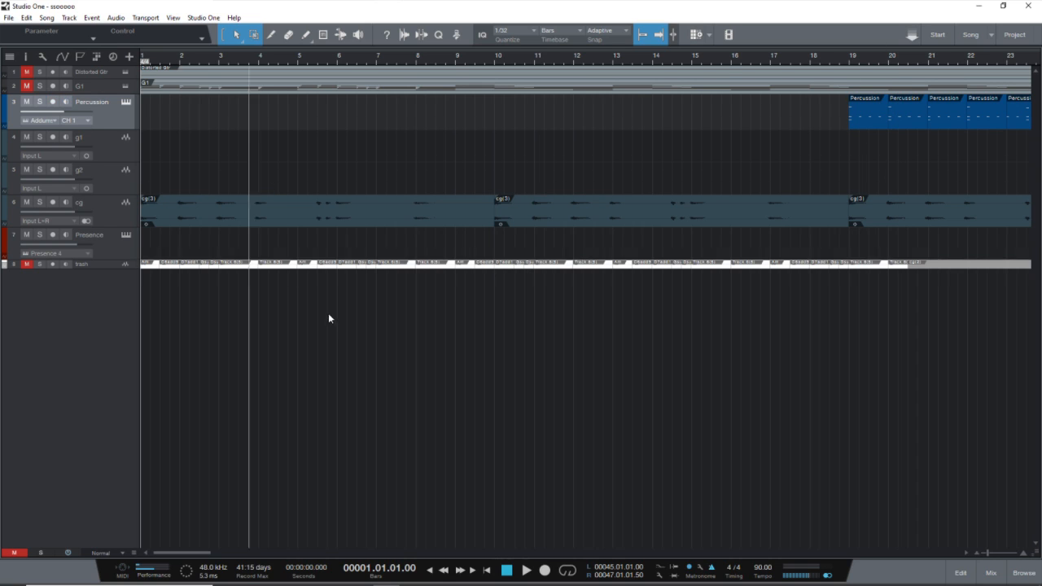
Step: Inspect the first cg(3) event in the audio editor, play the song from the start and show the mixer
{"action": "double_click", "coordinate": [150, 222]}
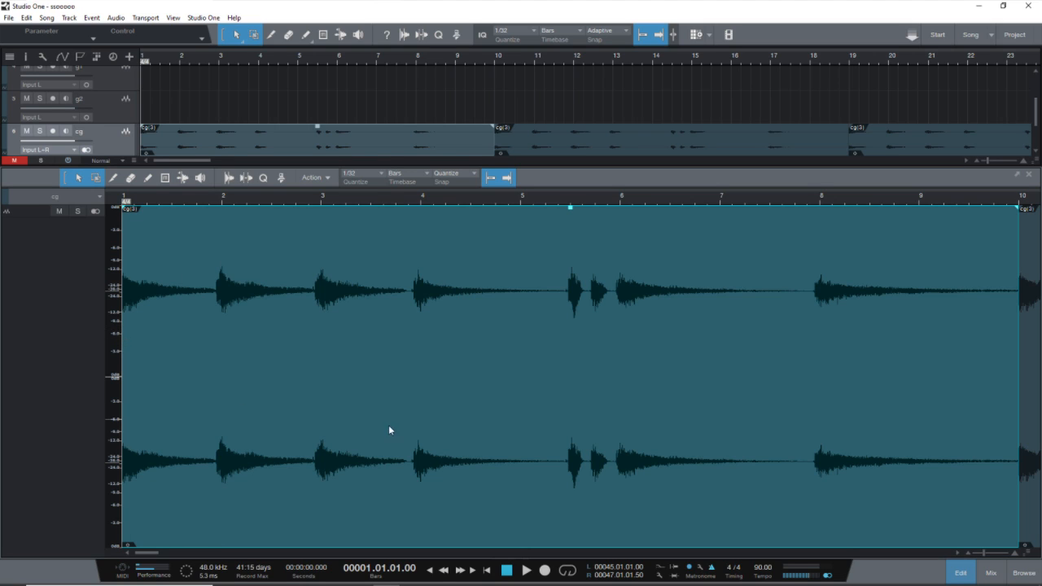
{"action": "left_click", "coordinate": [526, 571]}
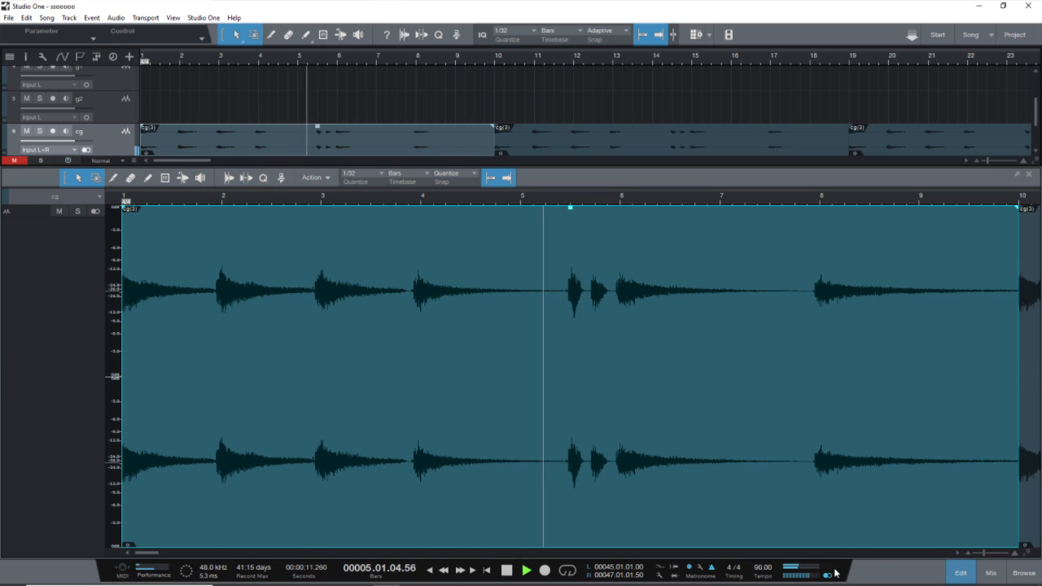
{"action": "key", "text": "F3"}
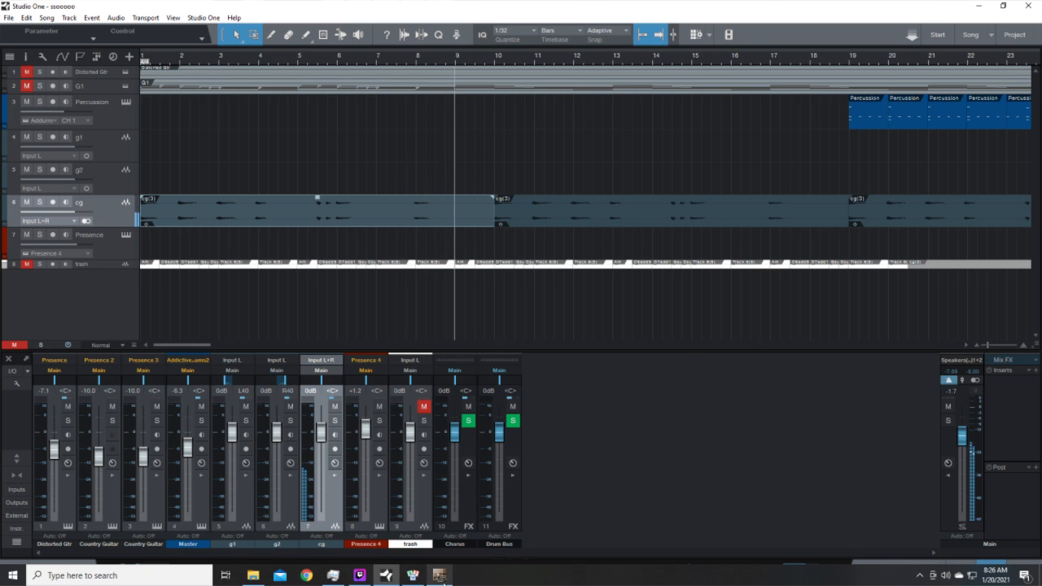
Step: Switch to Guitar Pro 5 and go through the G1 track's chords in bars 1 to 4 to see them on the fretboard
{"action": "left_click", "coordinate": [440, 576]}
{"action": "left_click_drag", "start_coordinate": [483, 123], "coordinate": [766, 122]}
{"action": "scroll", "coordinate": [570, 358], "scroll_direction": "down", "scroll_amount": 2}
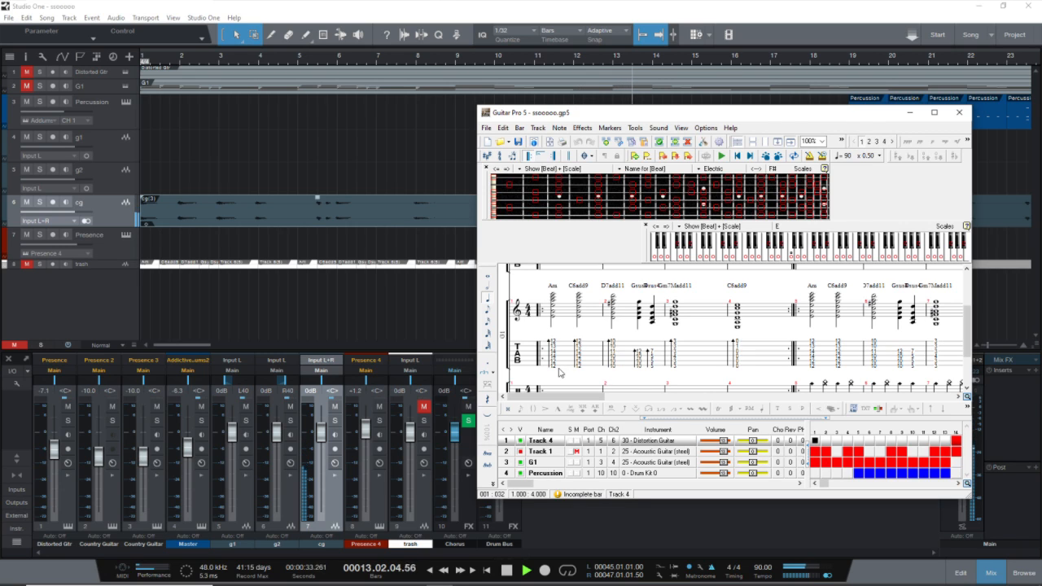
{"action": "left_click", "coordinate": [577, 368]}
{"action": "left_click", "coordinate": [614, 368]}
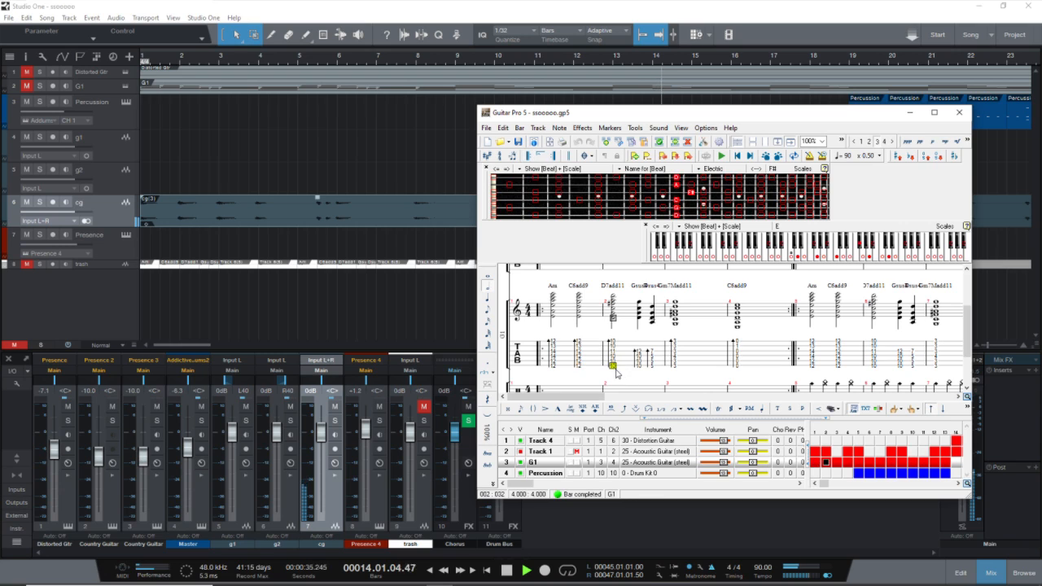
{"action": "left_click", "coordinate": [639, 366]}
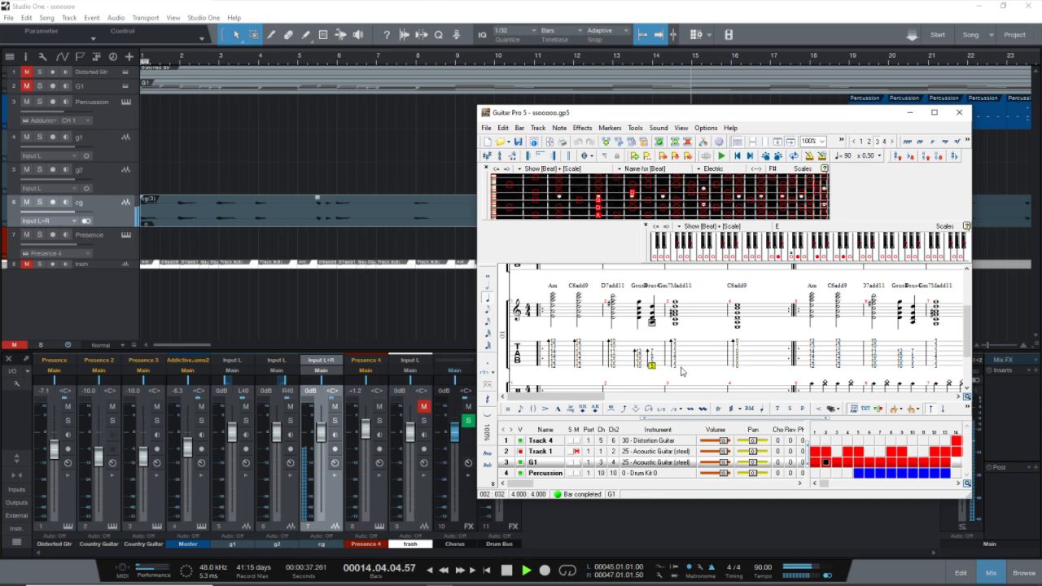
{"action": "left_click", "coordinate": [676, 366]}
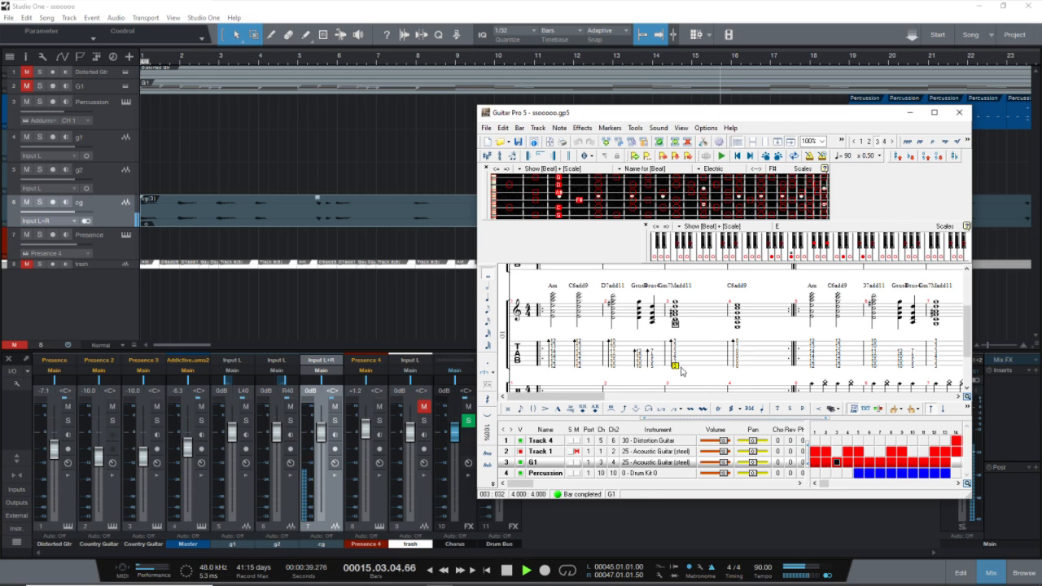
{"action": "left_click", "coordinate": [736, 368]}
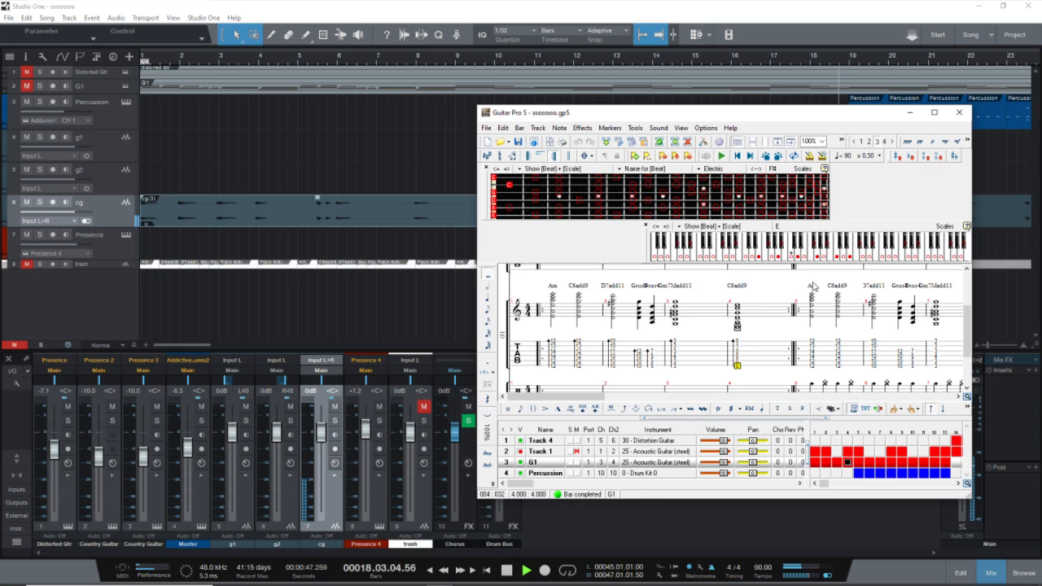
{"action": "left_click", "coordinate": [911, 113]}
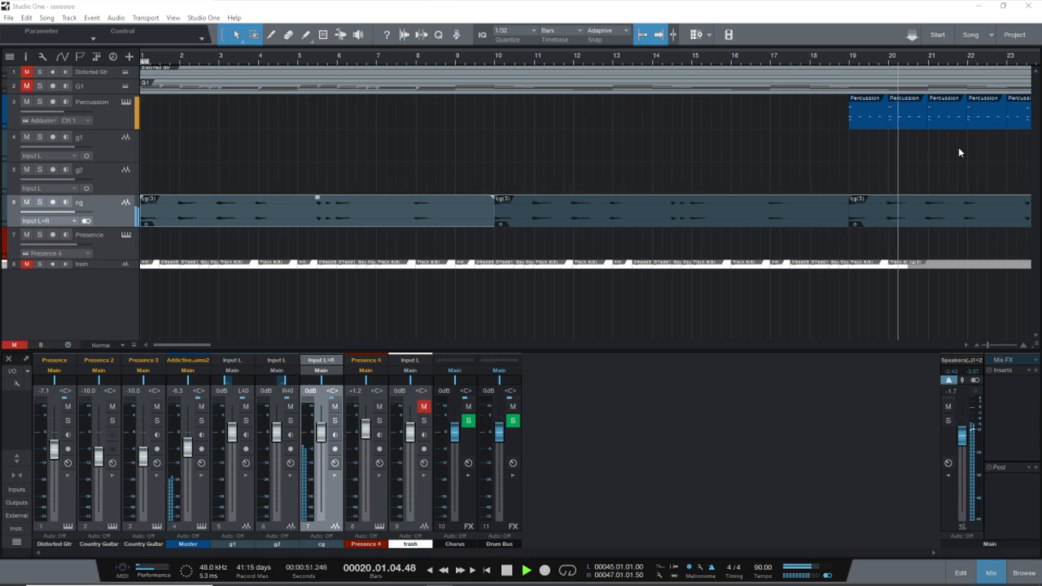
Step: View the whole ssooooo arrangement and check the song titles in the Fog Warrior tracks spreadsheet in Neat Office Calc
{"action": "scroll", "coordinate": [797, 64], "scroll_direction": "down", "scroll_amount": 5}
{"action": "scroll", "coordinate": [797, 63], "scroll_direction": "down", "scroll_amount": 3}
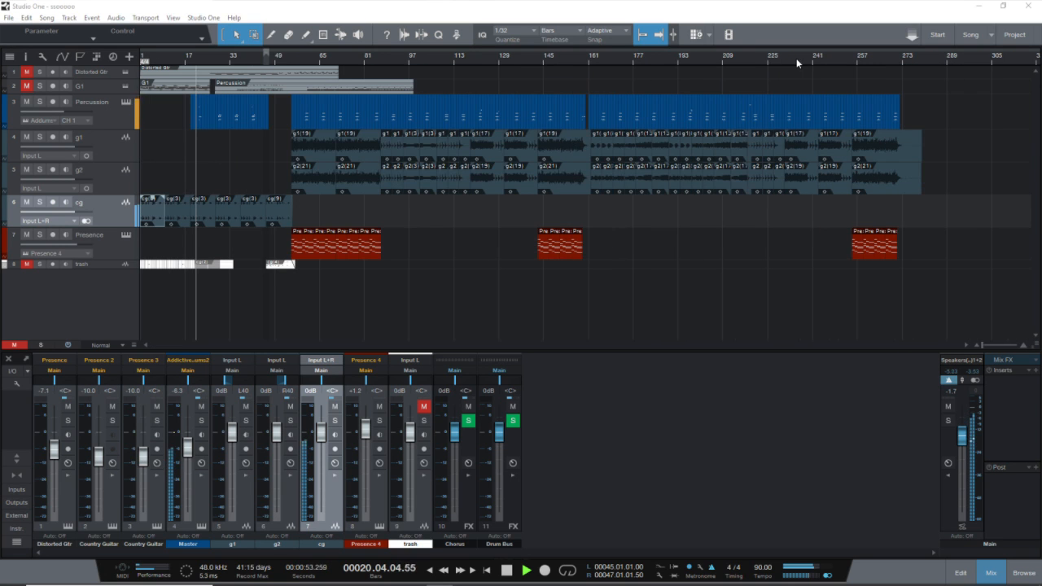
{"action": "mouse_move", "coordinate": [457, 583]}
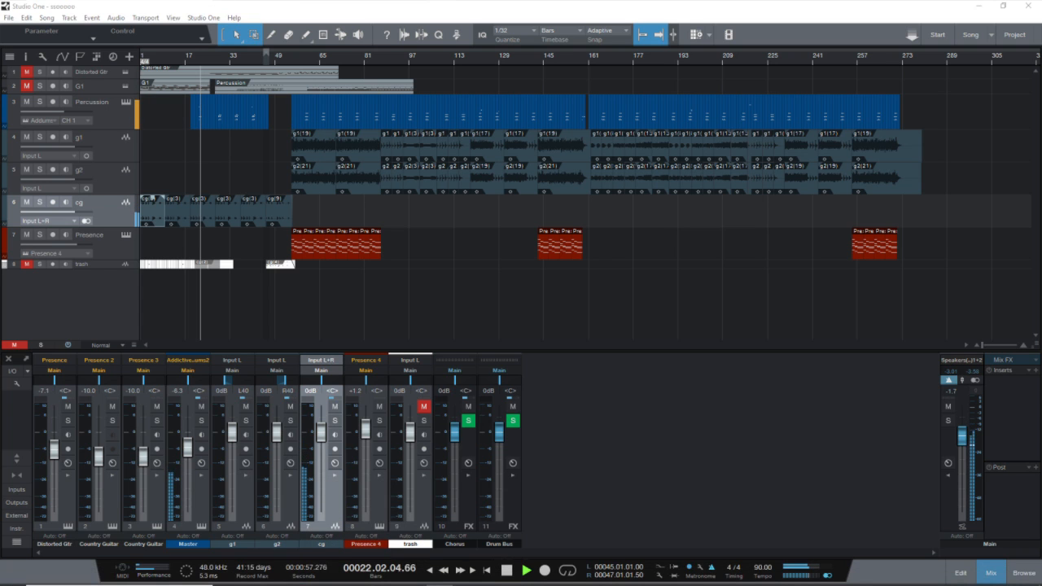
{"action": "mouse_move", "coordinate": [147, 581]}
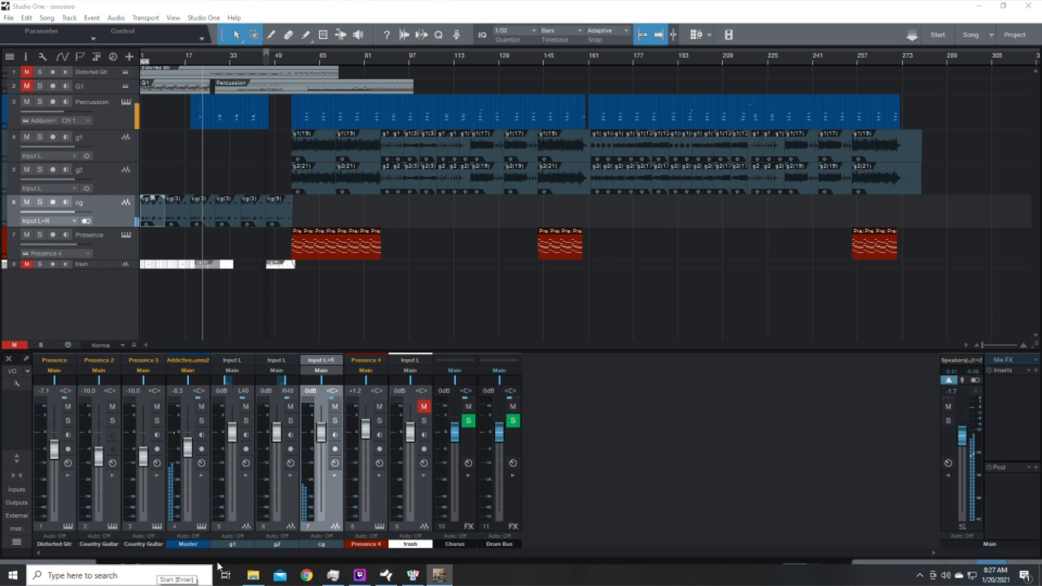
{"action": "left_click", "coordinate": [413, 576]}
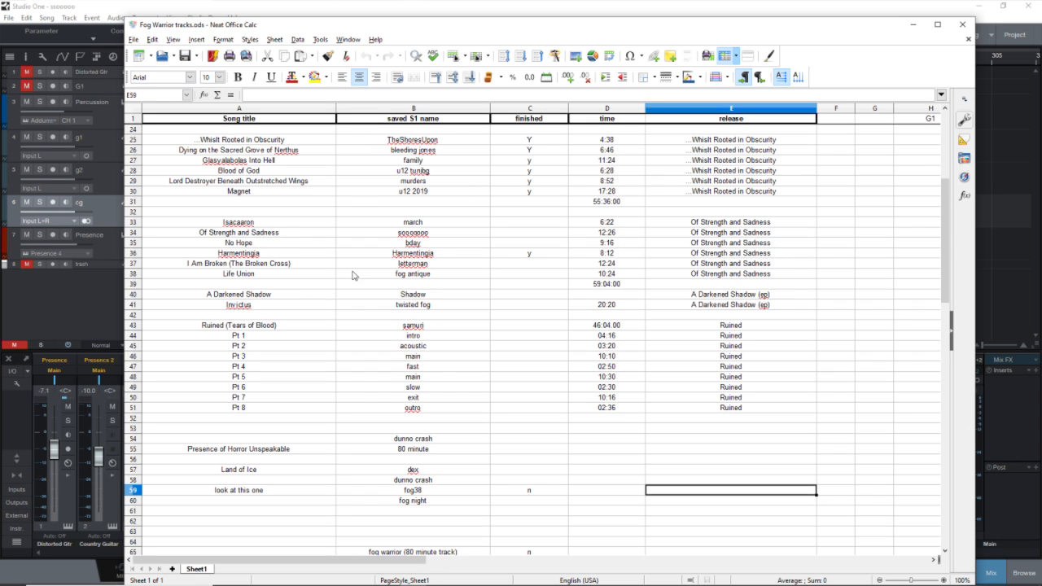
{"action": "left_click", "coordinate": [913, 24]}
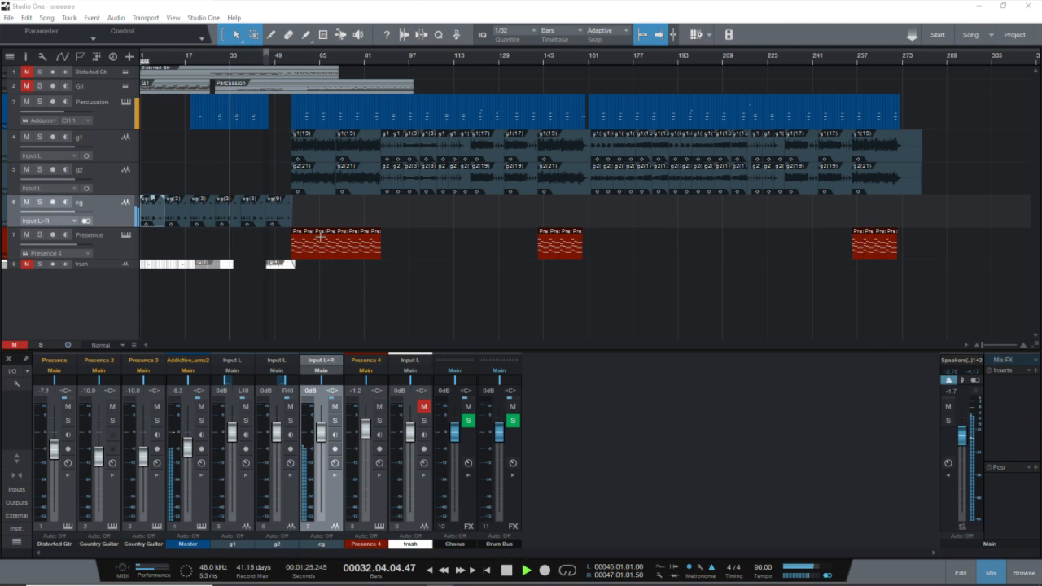
Step: Stop playback and restart it from a few bars before bar 49
{"action": "key", "text": "space"}
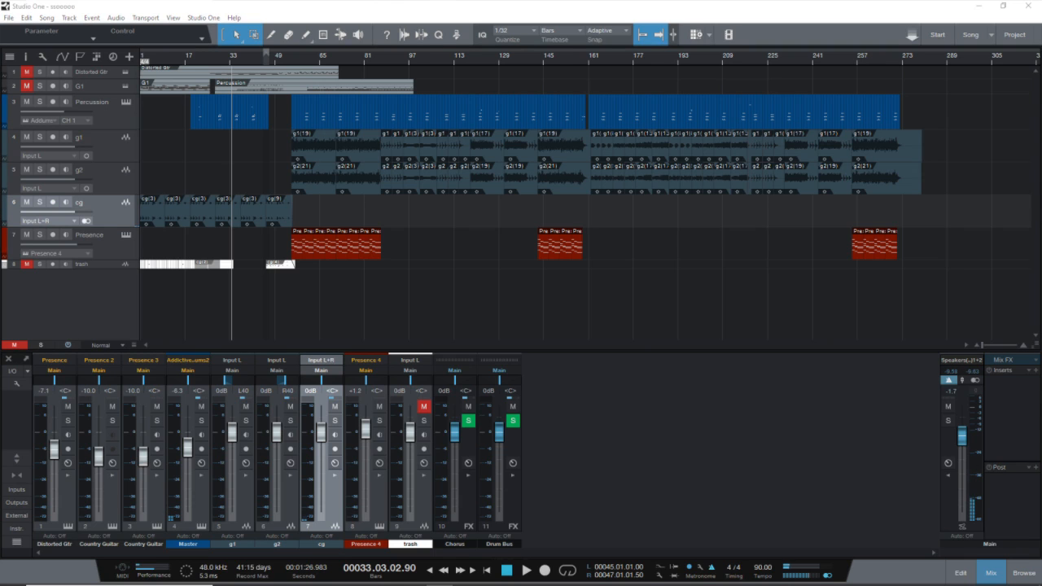
{"action": "left_click", "coordinate": [279, 57]}
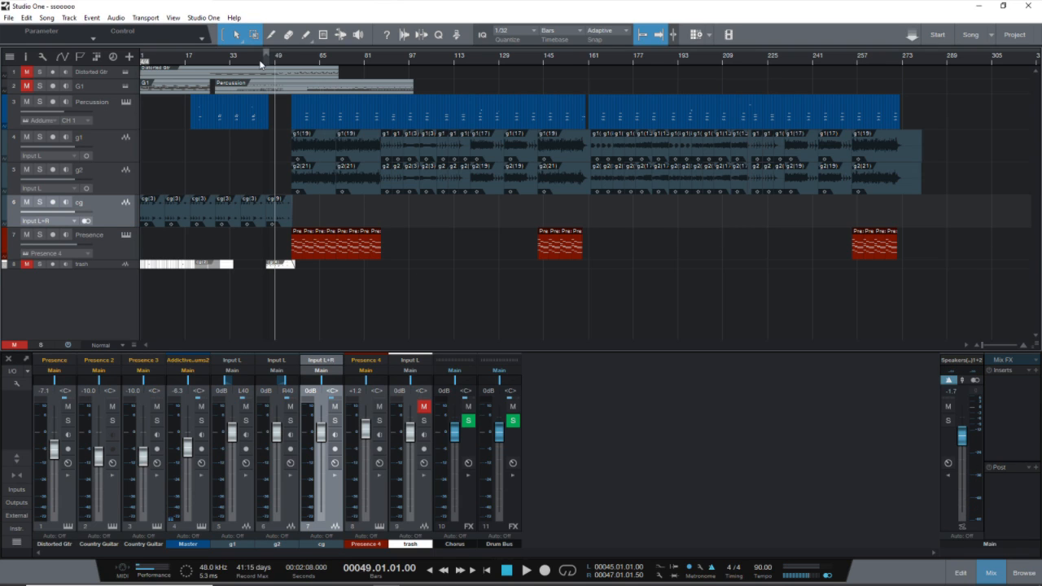
{"action": "left_click", "coordinate": [261, 58]}
{"action": "key", "text": "space"}
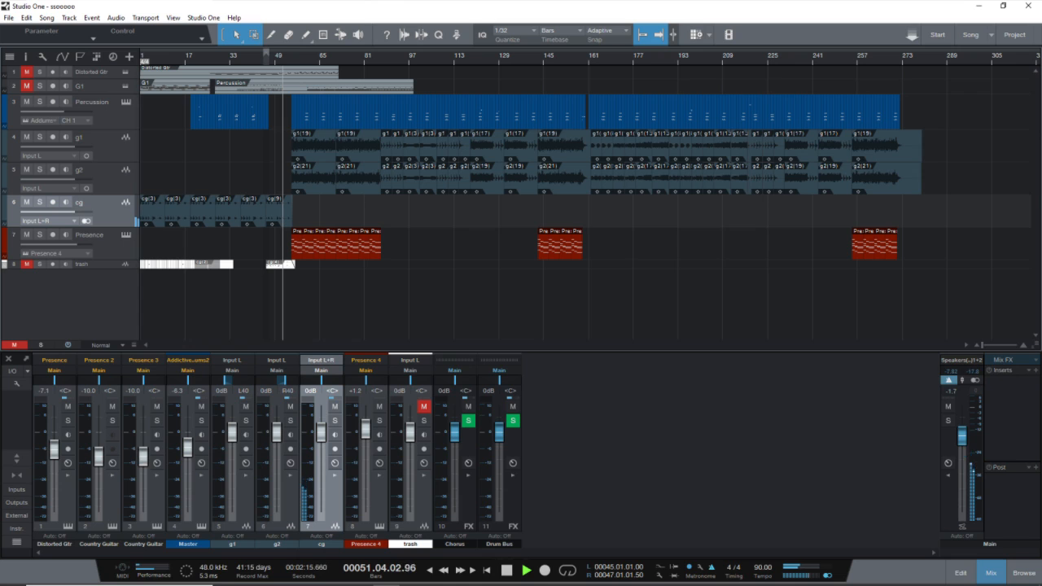
Step: Inspect the Presence 4 instrument's Lush Strings preset during playback and close its window
{"action": "mouse_move", "coordinate": [702, 584]}
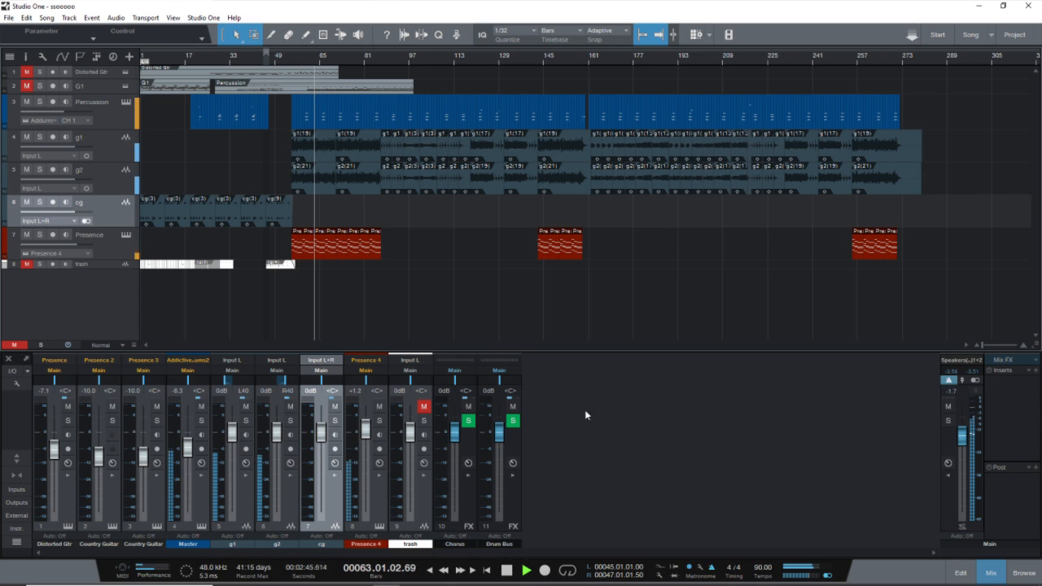
{"action": "left_click", "coordinate": [127, 235]}
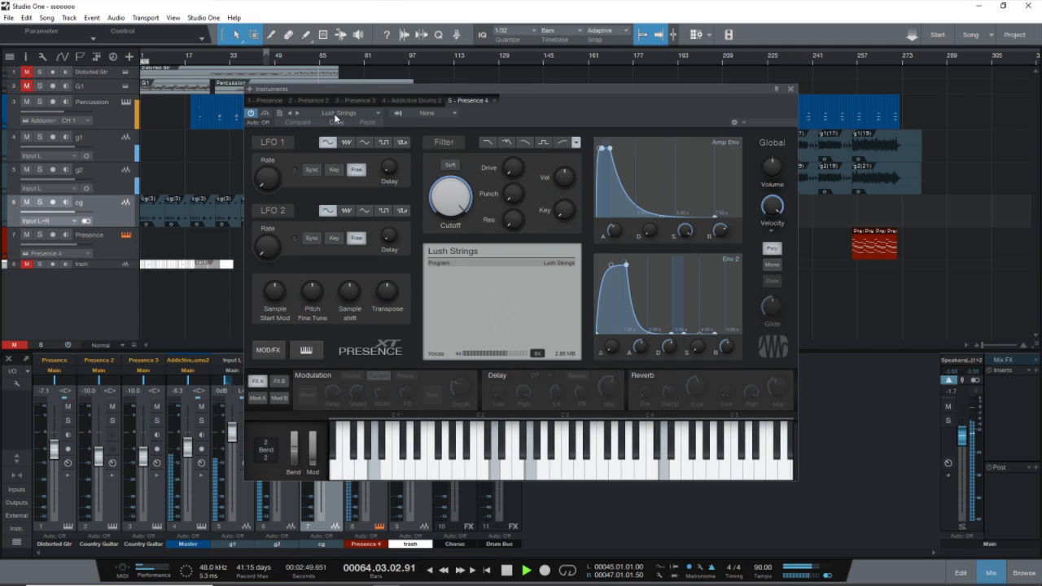
{"action": "left_click", "coordinate": [789, 90]}
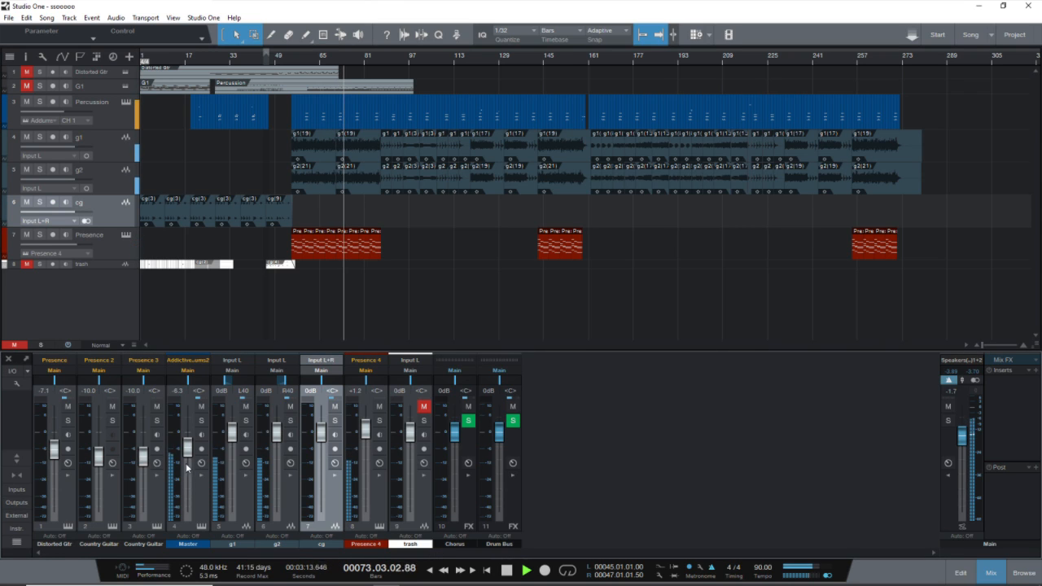
Step: Lower the Master drum channel's volume to -6.7 dB and stop playback
{"action": "left_click_drag", "start_coordinate": [188, 457], "coordinate": [187, 460]}
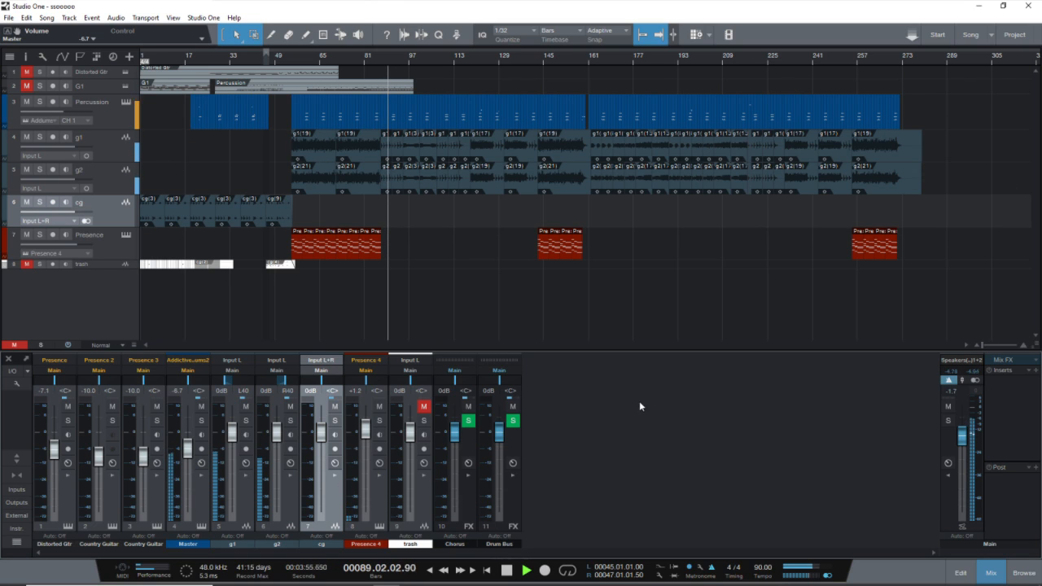
{"action": "left_click", "coordinate": [507, 574]}
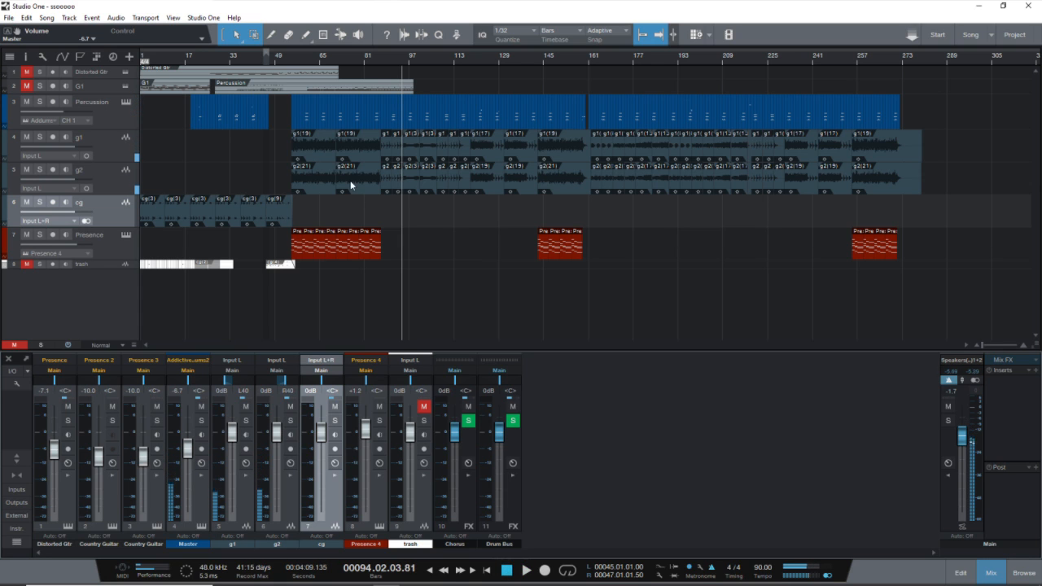
Step: Examine the g1 and g2 guitar events along the timeline and resume playback from bar 94
{"action": "scroll", "coordinate": [441, 57], "scroll_direction": "up", "scroll_amount": 5}
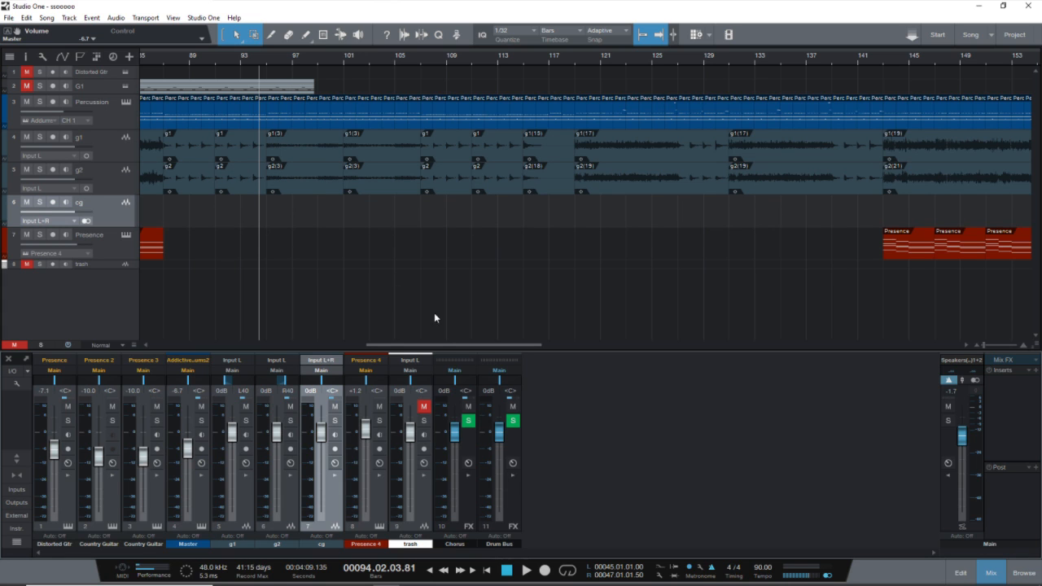
{"action": "left_click_drag", "start_coordinate": [442, 347], "coordinate": [710, 347]}
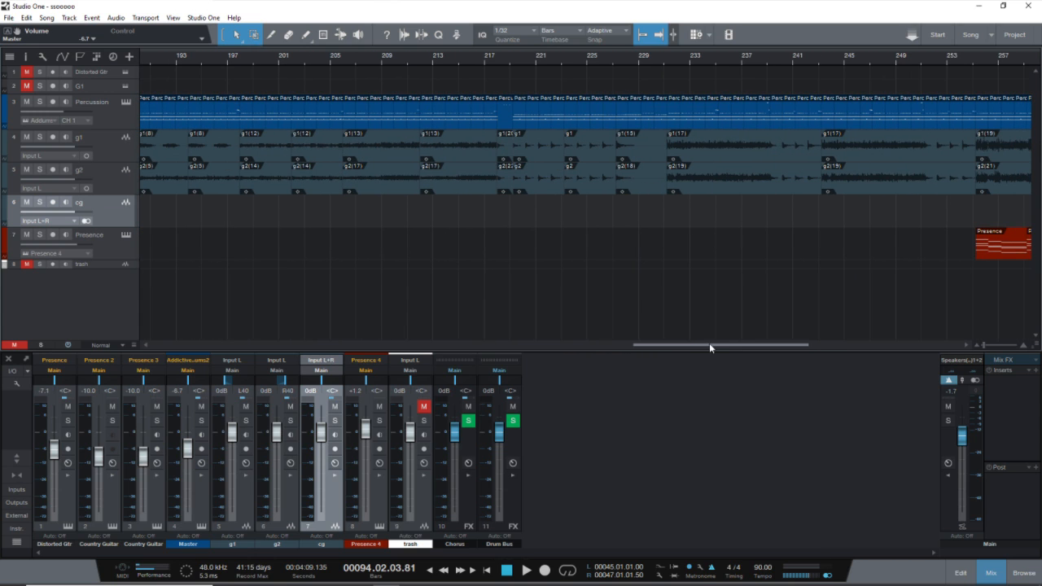
{"action": "left_click_drag", "start_coordinate": [710, 348], "coordinate": [419, 351]}
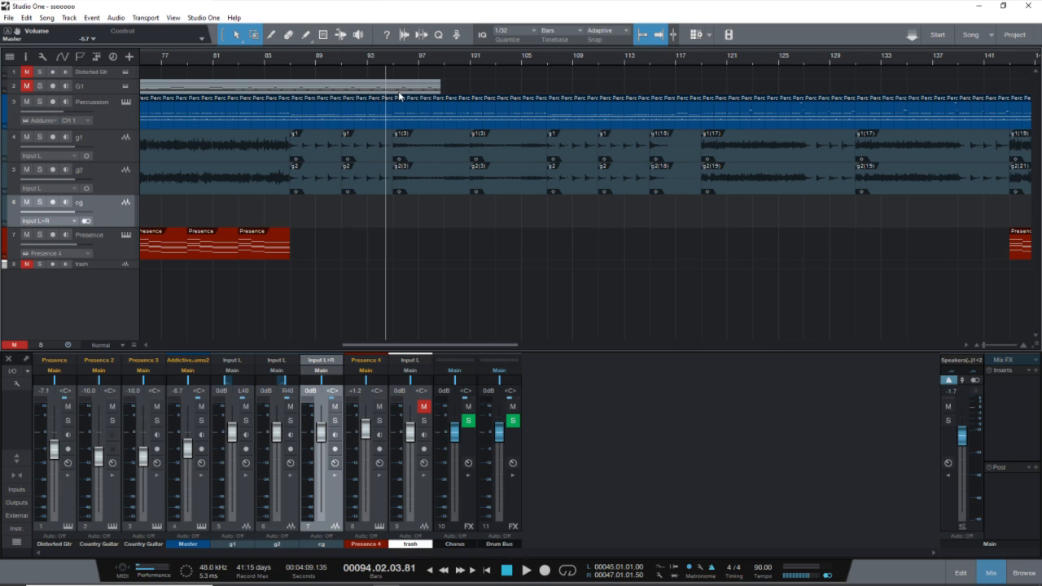
{"action": "key", "text": "space"}
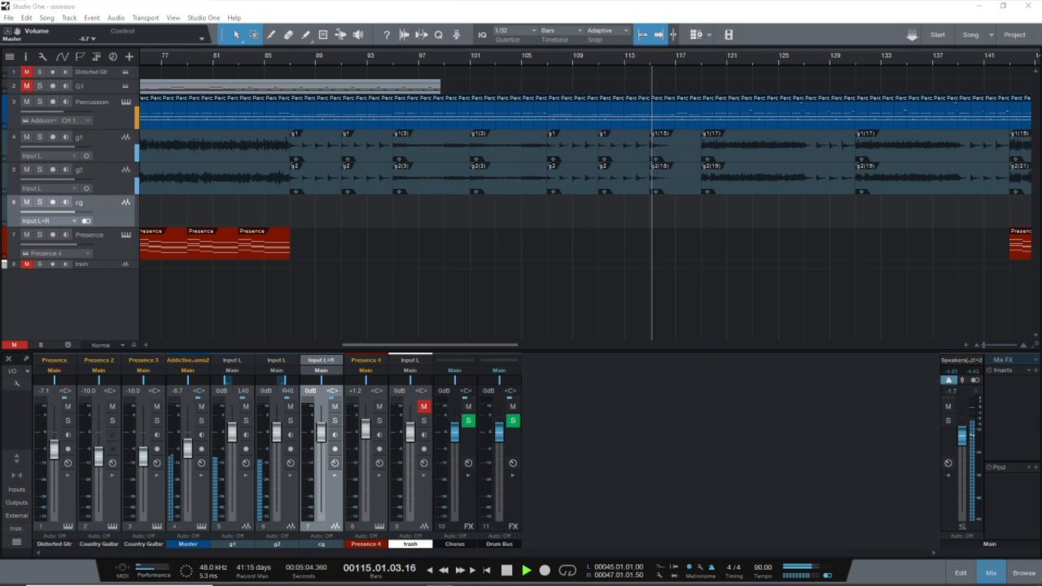
Step: Bring the Guitar Pro 5 window with the ssooooo tab into view, examine Track 4's notes around bars 22 to 24, and move it away
{"action": "left_click_drag", "start_coordinate": [1041, 123], "coordinate": [638, 85]}
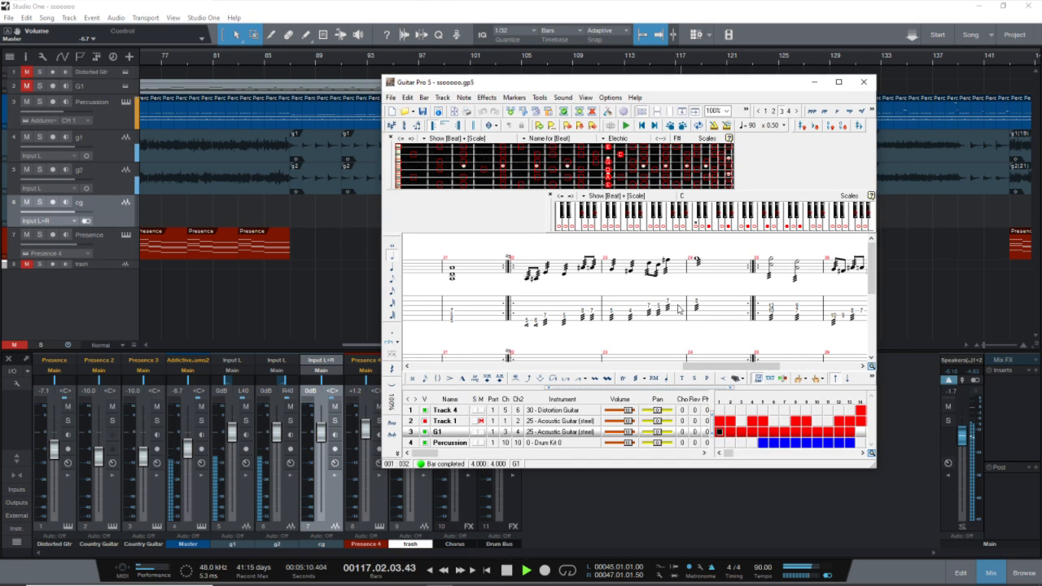
{"action": "left_click", "coordinate": [536, 317]}
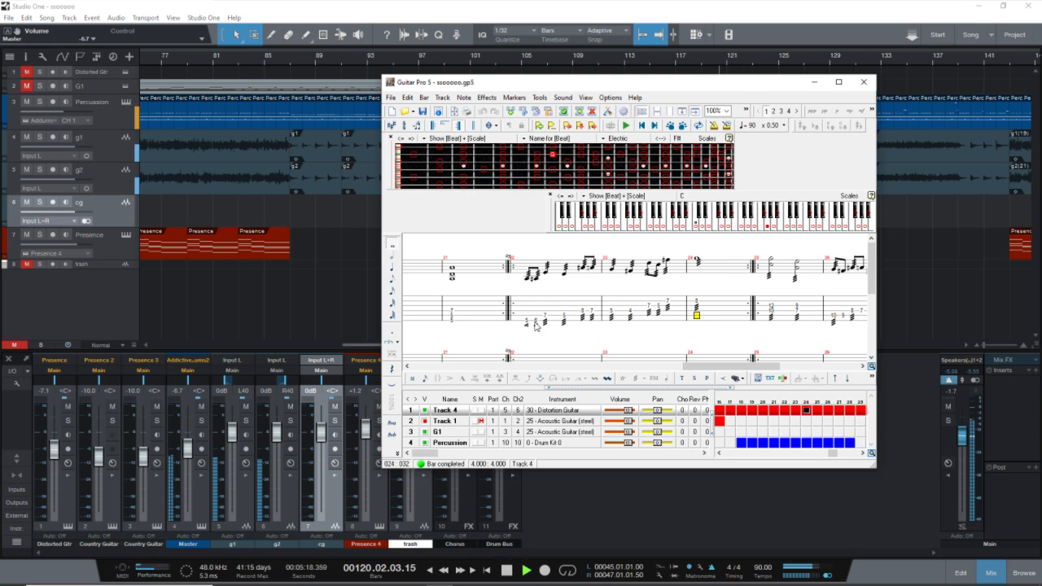
{"action": "left_click_drag", "start_coordinate": [788, 89], "coordinate": [1041, 114]}
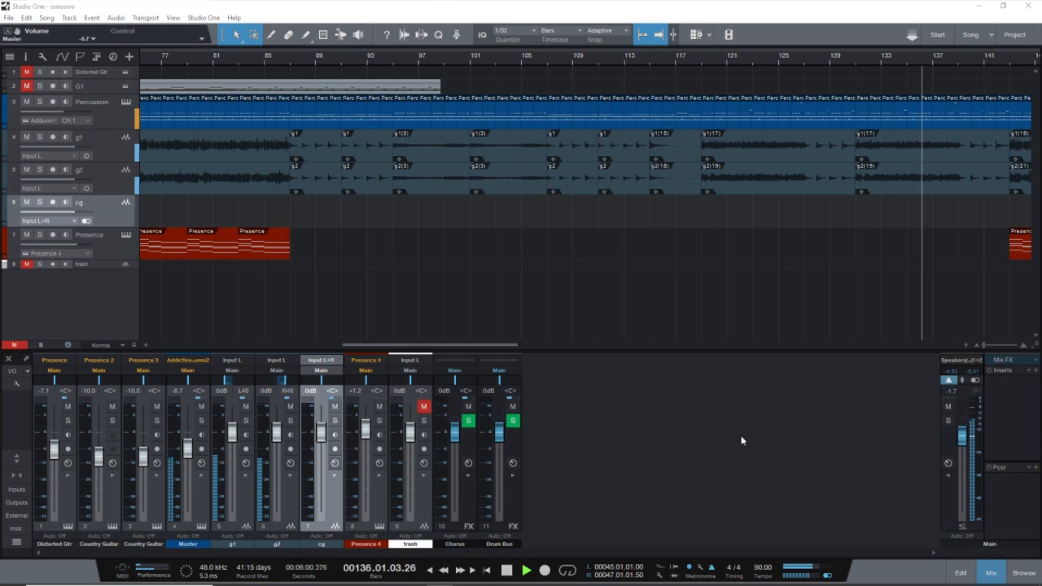
Step: Stop playback, show the full arrangement on the timeline, and save the song
{"action": "key", "text": "space"}
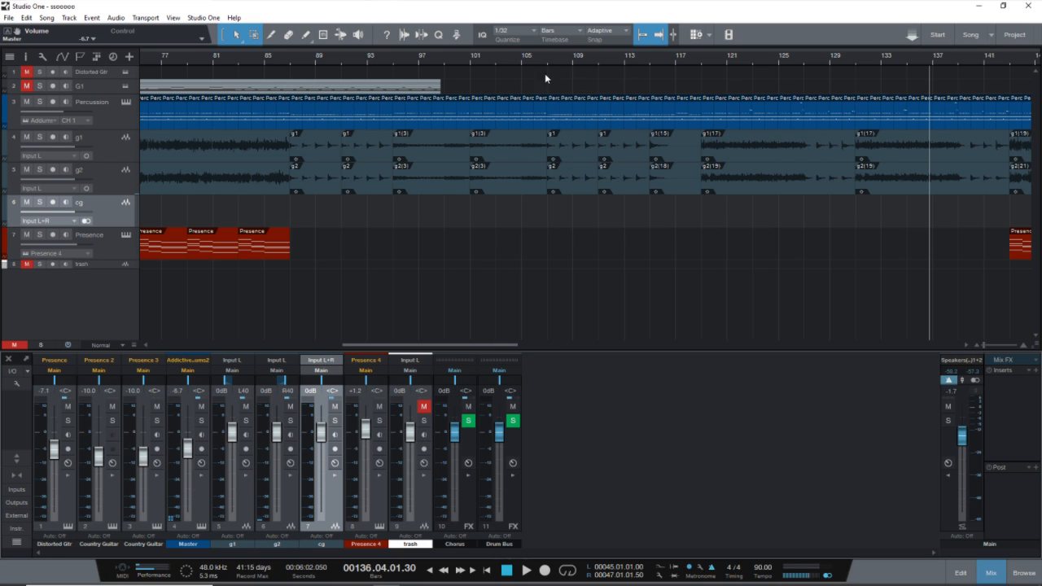
{"action": "scroll", "coordinate": [549, 63], "scroll_direction": "down", "scroll_amount": 6}
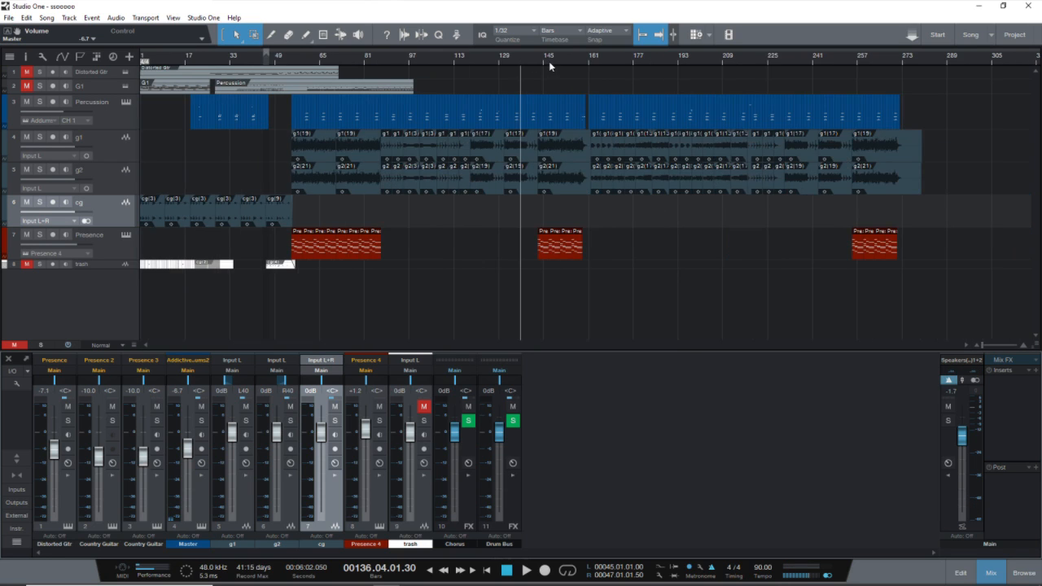
{"action": "scroll", "coordinate": [549, 64], "scroll_direction": "up", "scroll_amount": 2}
{"action": "scroll", "coordinate": [549, 61], "scroll_direction": "down", "scroll_amount": 2}
{"action": "mouse_move", "coordinate": [411, 580]}
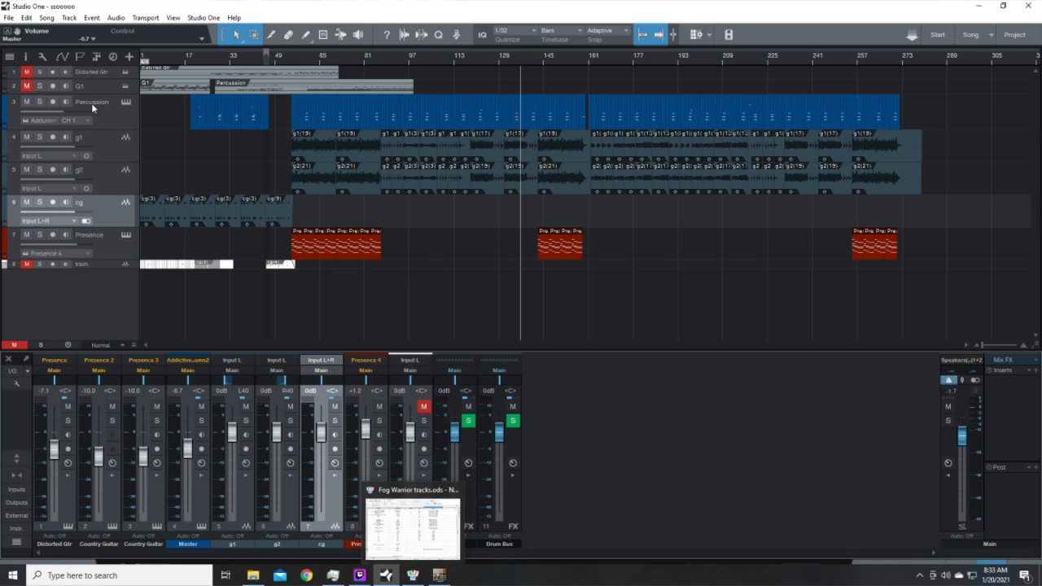
{"action": "left_click", "coordinate": [13, 23]}
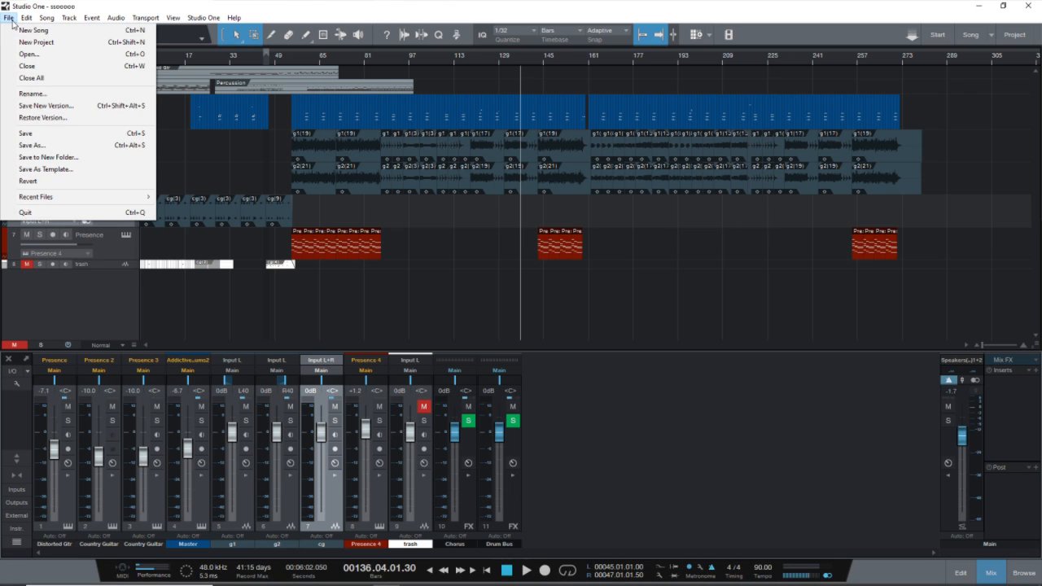
{"action": "left_click", "coordinate": [72, 134]}
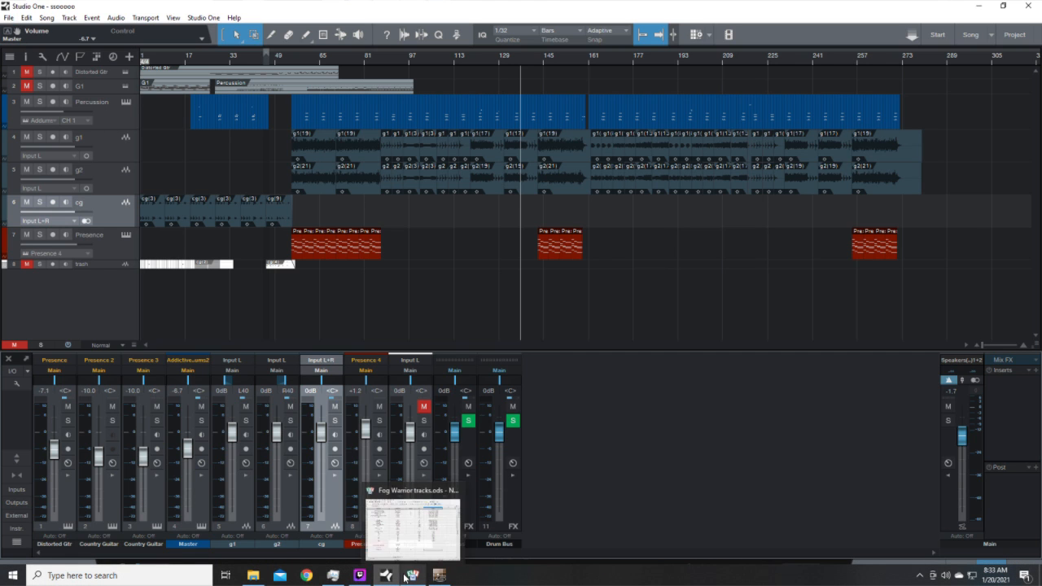
Step: Switch to the Fog Warrior tracks spreadsheet in Neat Office Calc, read its list of songs and releases, and minimize it
{"action": "left_click", "coordinate": [432, 513]}
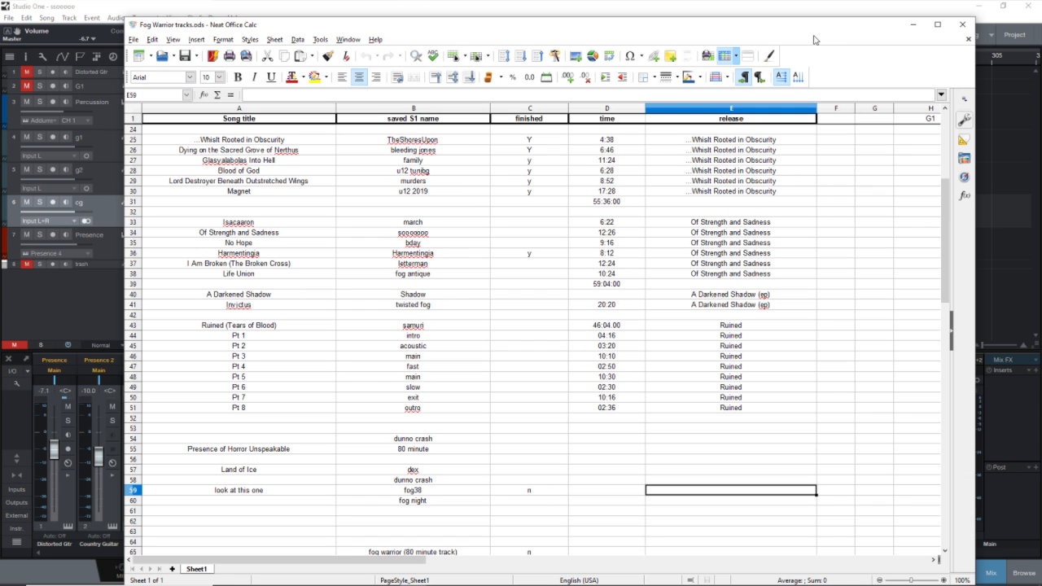
{"action": "left_click_drag", "start_coordinate": [783, 27], "coordinate": [729, 24]}
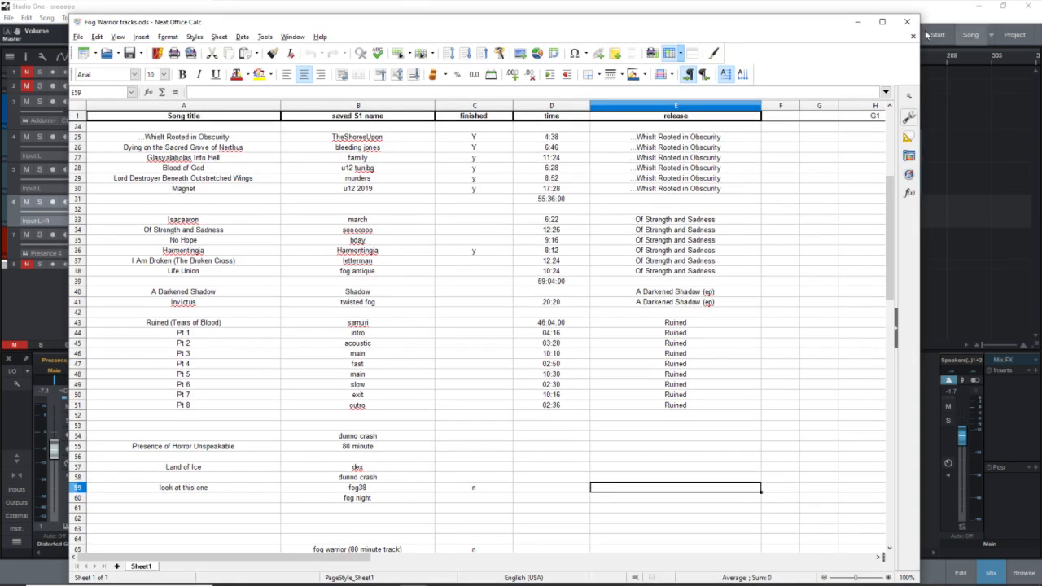
{"action": "left_click", "coordinate": [857, 20]}
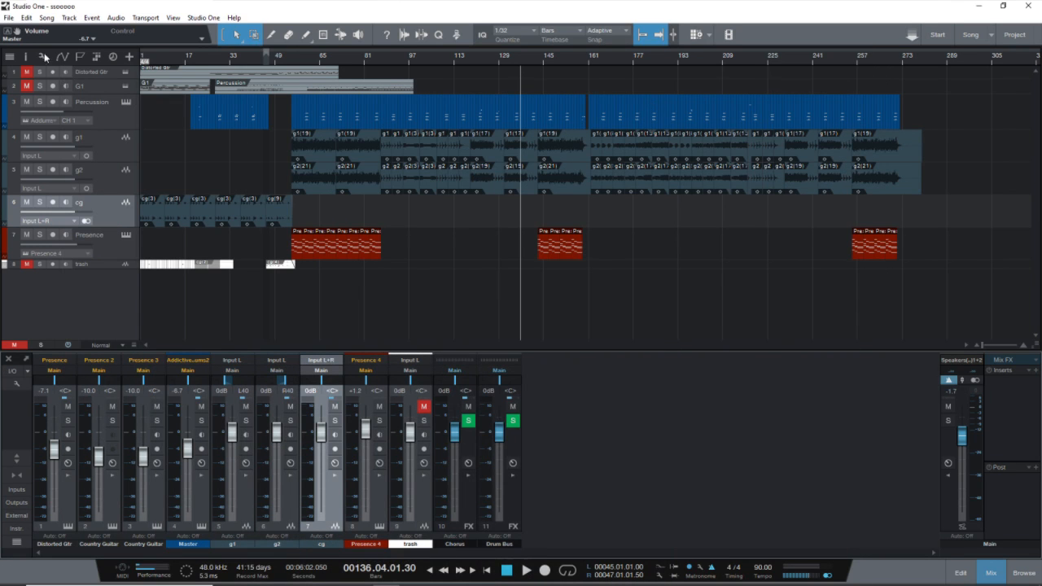
Step: Close the current song, open the recent song samuri, and dismiss the sample rate and missing files notices
{"action": "left_click", "coordinate": [8, 17]}
{"action": "left_click", "coordinate": [27, 66]}
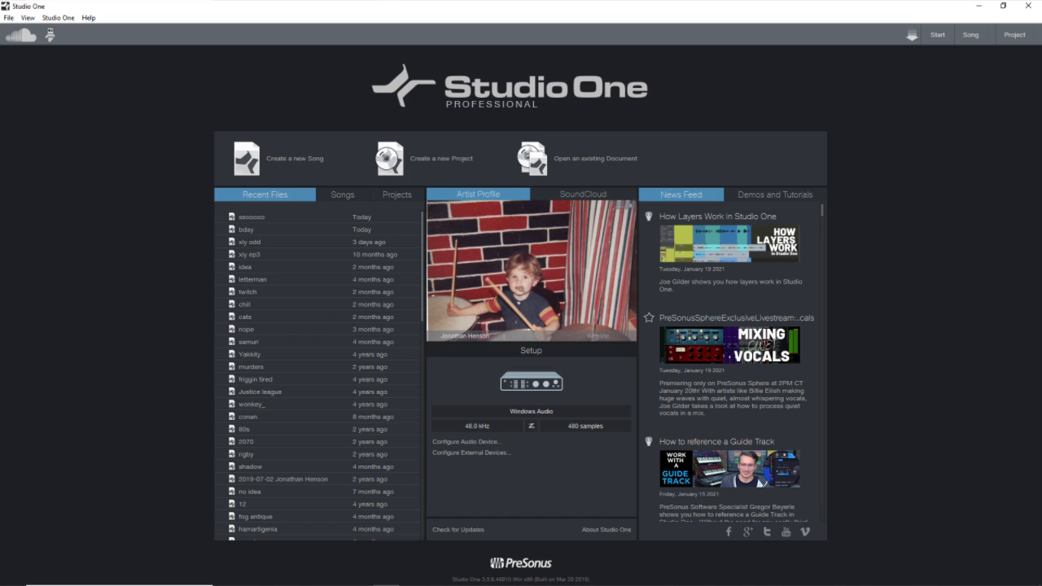
{"action": "left_click", "coordinate": [257, 344]}
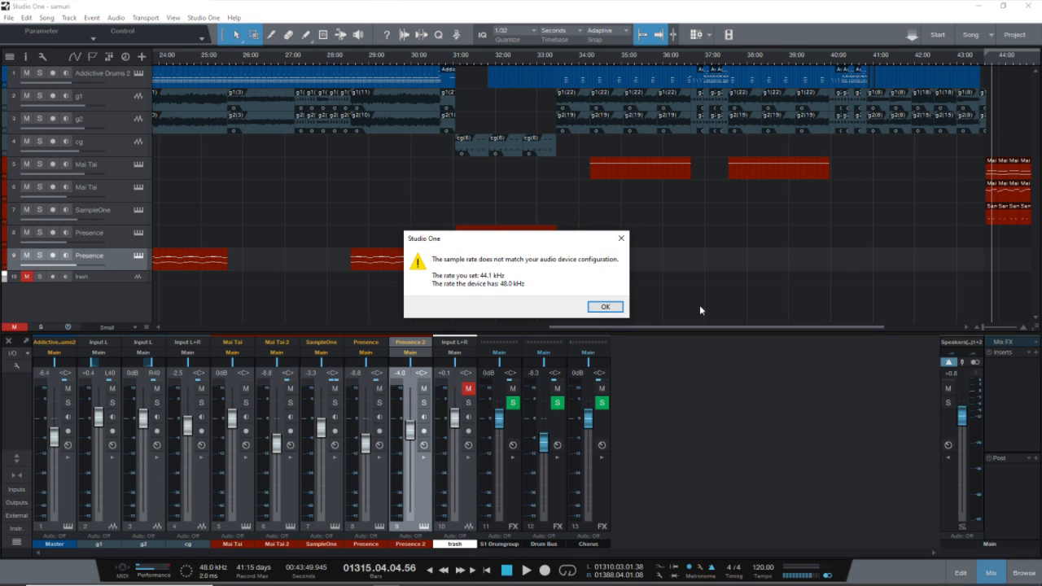
{"action": "left_click", "coordinate": [600, 307]}
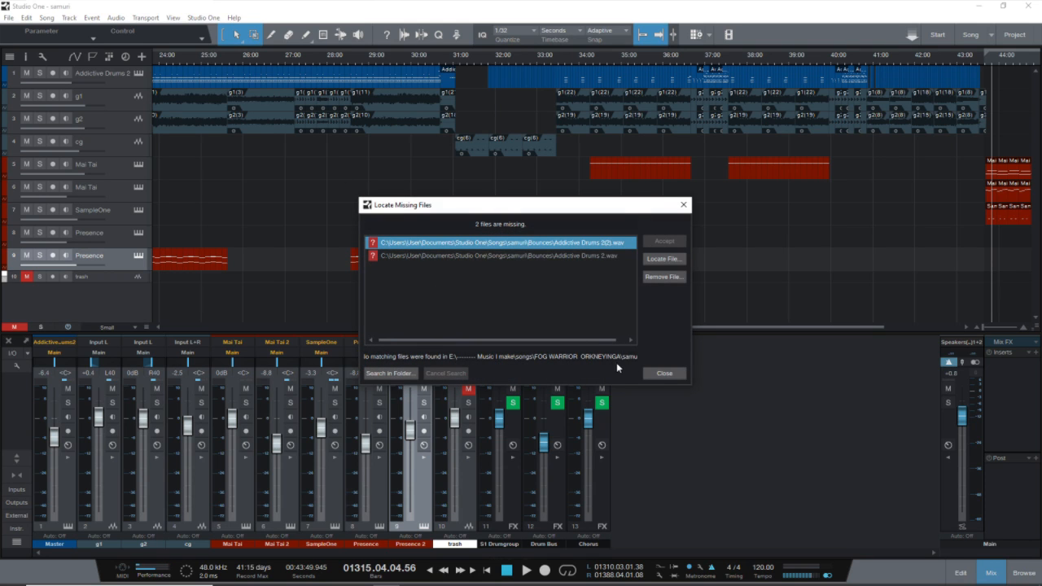
{"action": "left_click", "coordinate": [665, 373]}
Step: Set the samuri song's sample rate to 48.0 kHz in the song setup and apply it
{"action": "left_click", "coordinate": [202, 17]}
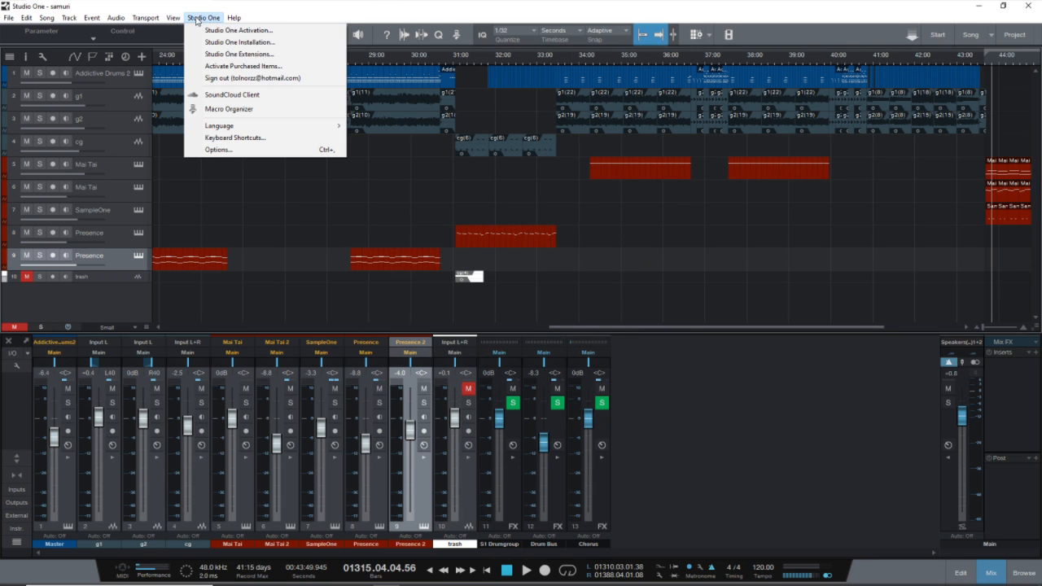
{"action": "mouse_move", "coordinate": [47, 17]}
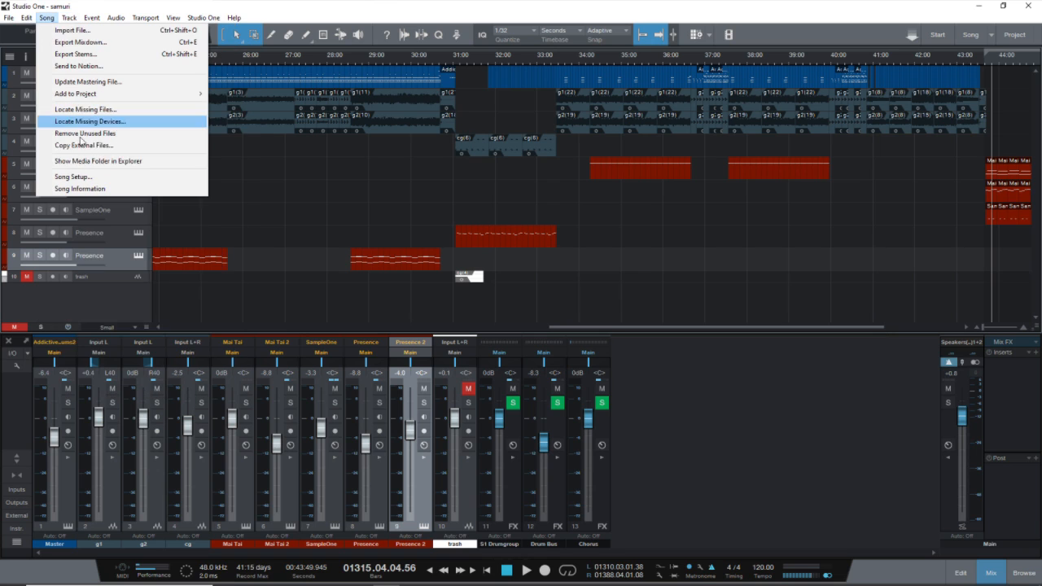
{"action": "left_click", "coordinate": [73, 176]}
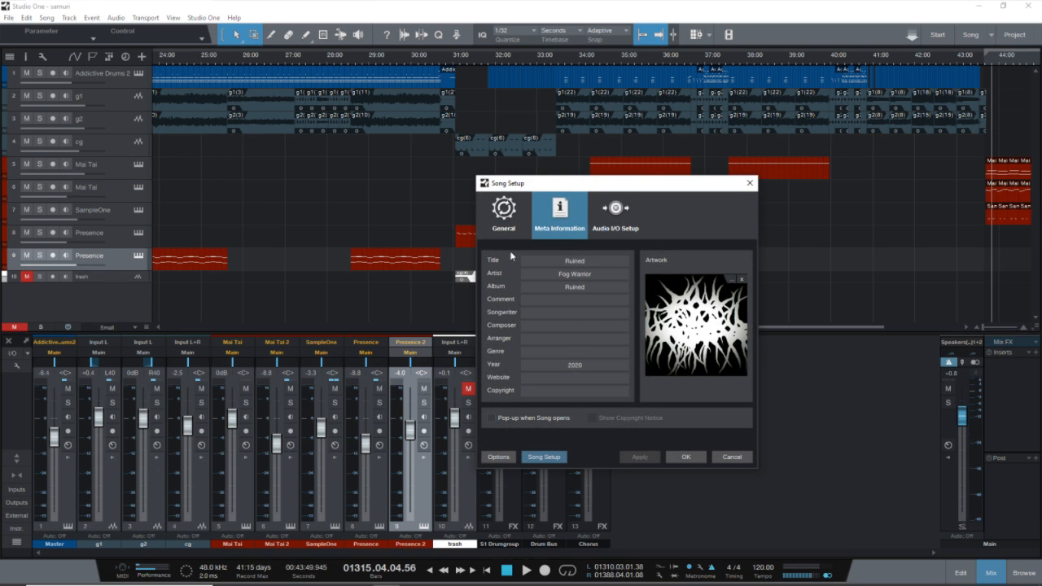
{"action": "left_click", "coordinate": [505, 215]}
{"action": "left_click", "coordinate": [639, 260]}
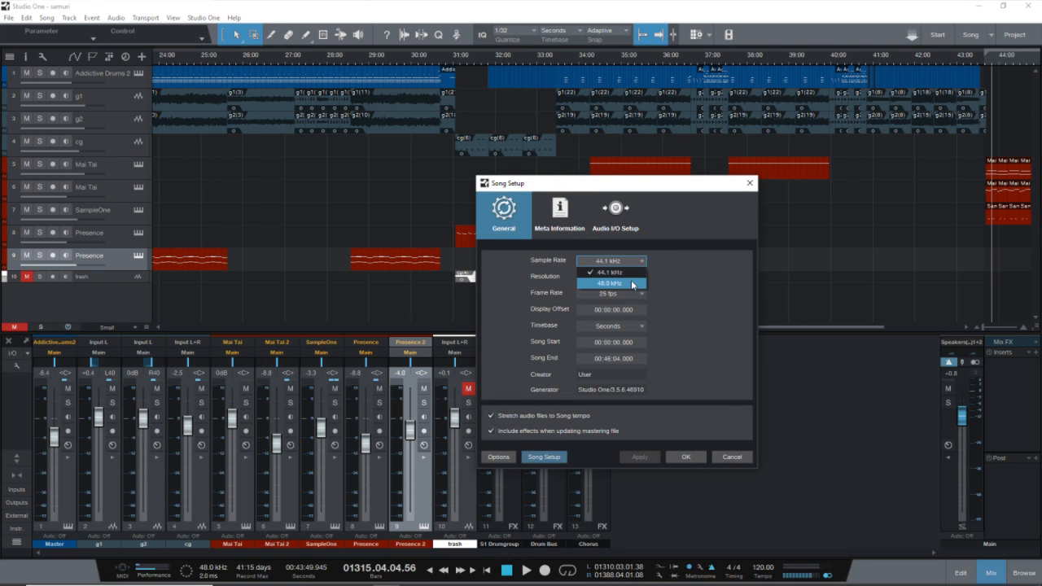
{"action": "left_click", "coordinate": [633, 283]}
{"action": "left_click", "coordinate": [655, 457]}
{"action": "left_click", "coordinate": [671, 457]}
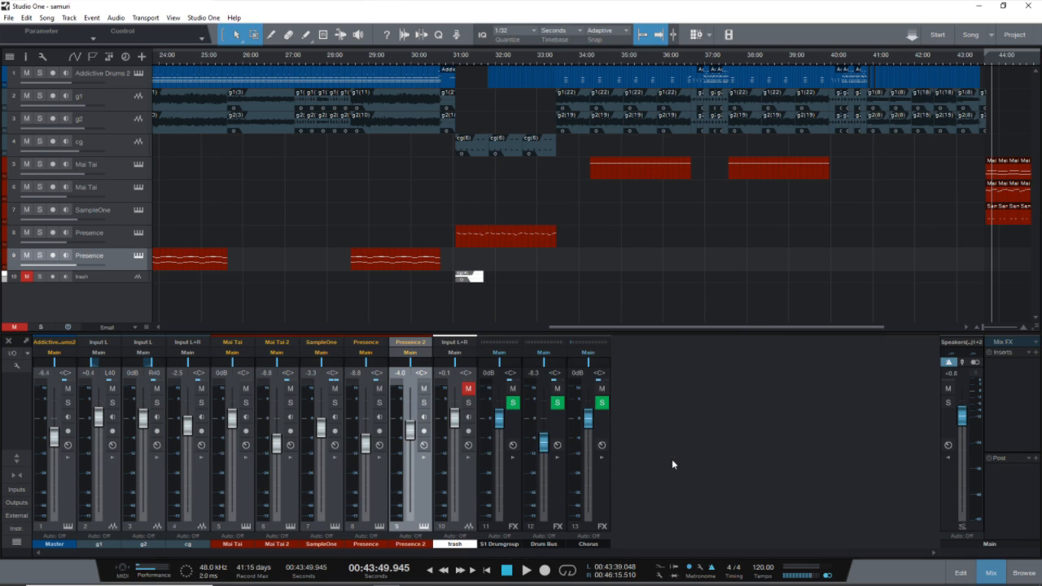
Step: Return the playhead to the song start, examine the whole samuri arrangement, and jump to the song's end marker
{"action": "left_click", "coordinate": [487, 570]}
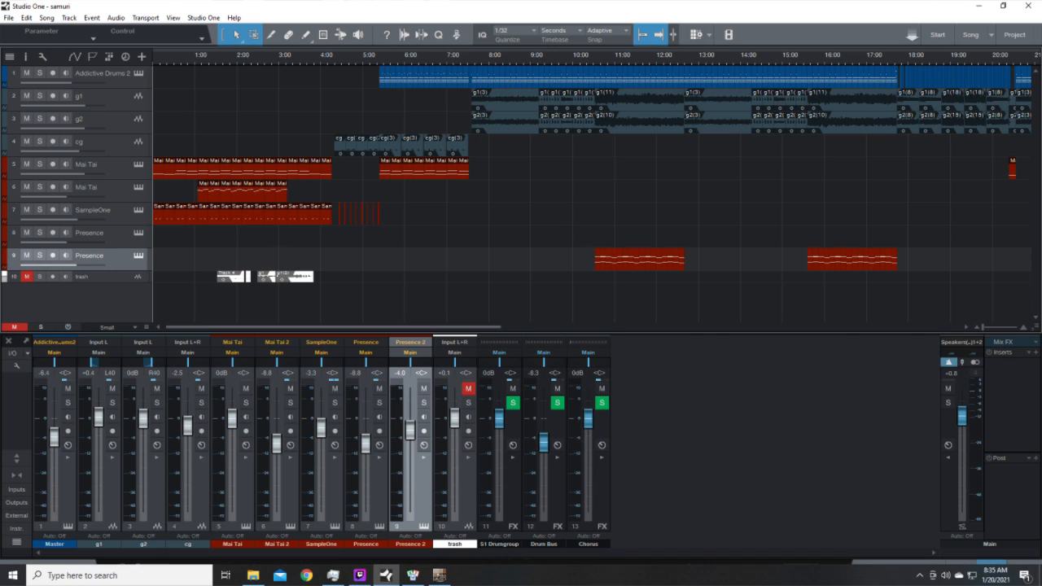
{"action": "scroll", "coordinate": [707, 58], "scroll_direction": "down", "scroll_amount": 2}
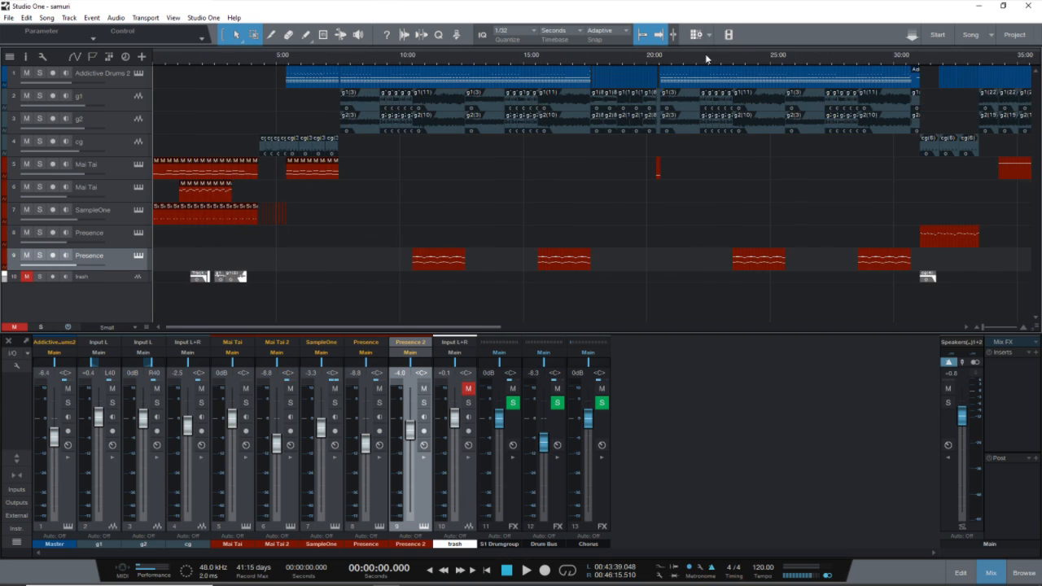
{"action": "scroll", "coordinate": [707, 57], "scroll_direction": "down", "scroll_amount": 2}
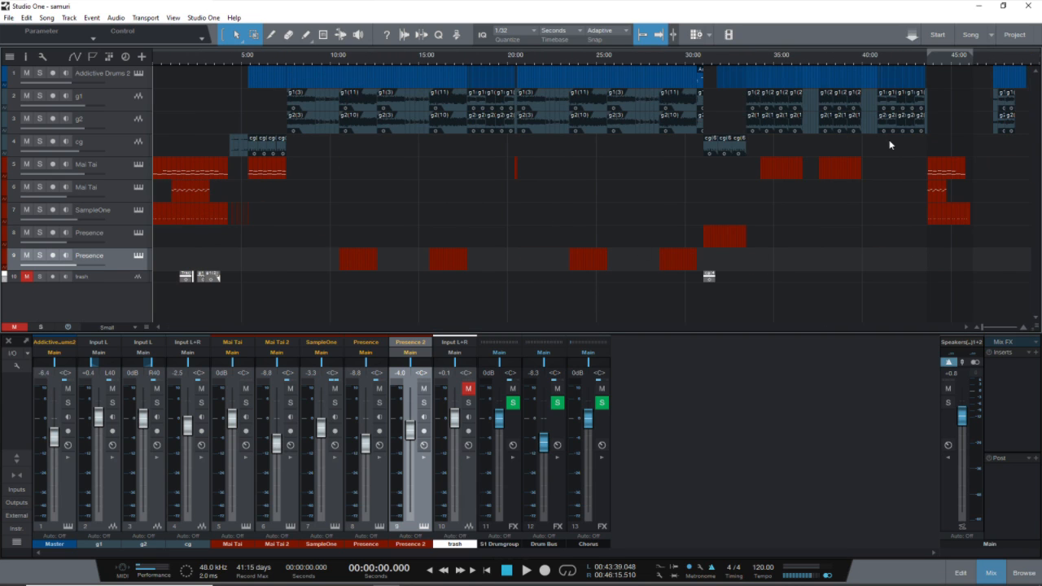
{"action": "left_click", "coordinate": [473, 572]}
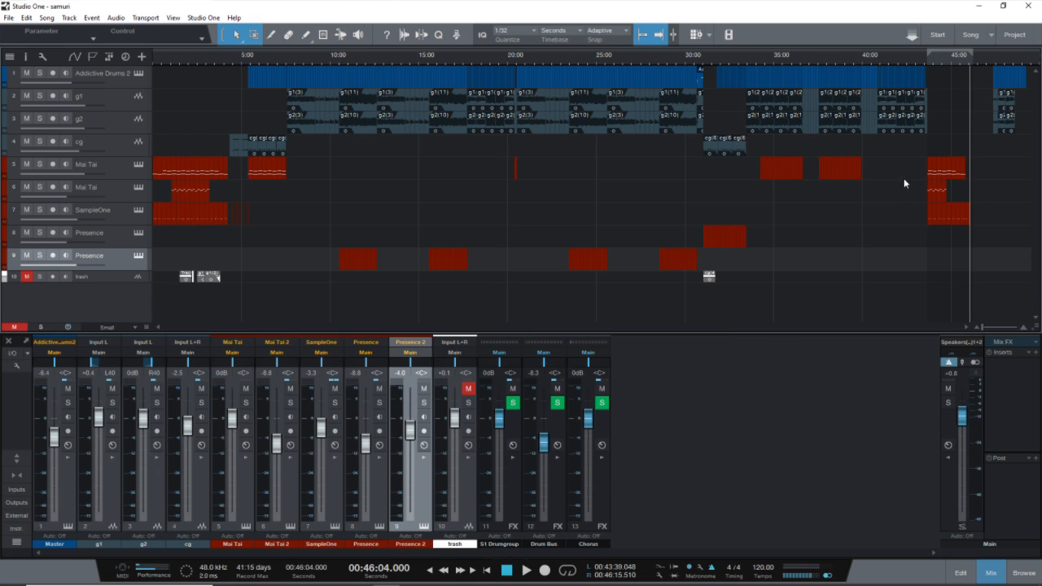
Step: Set the main transport time display to Bars and return the playhead to the song start
{"action": "left_click", "coordinate": [383, 578]}
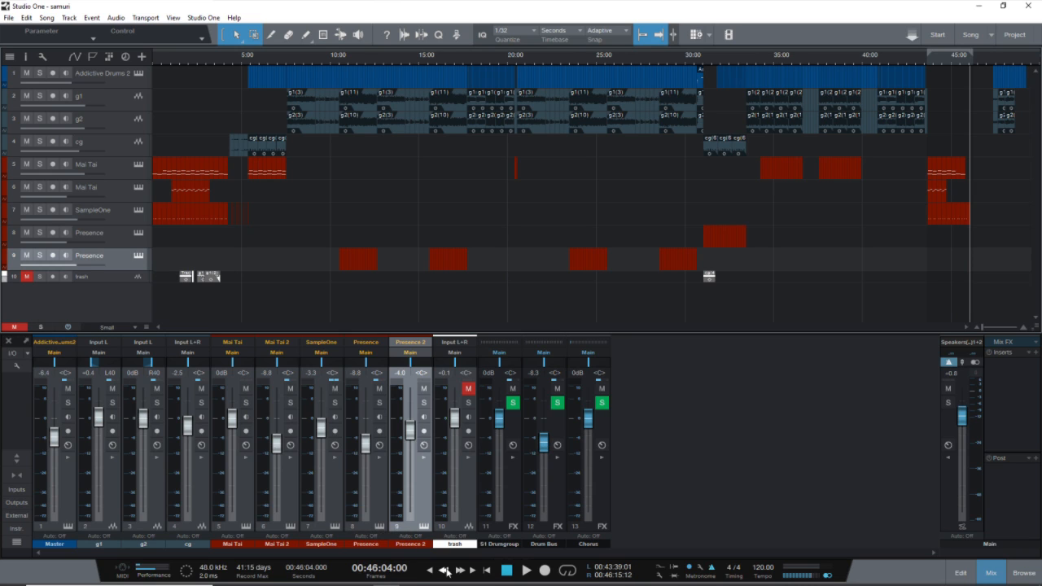
{"action": "left_click", "coordinate": [383, 578]}
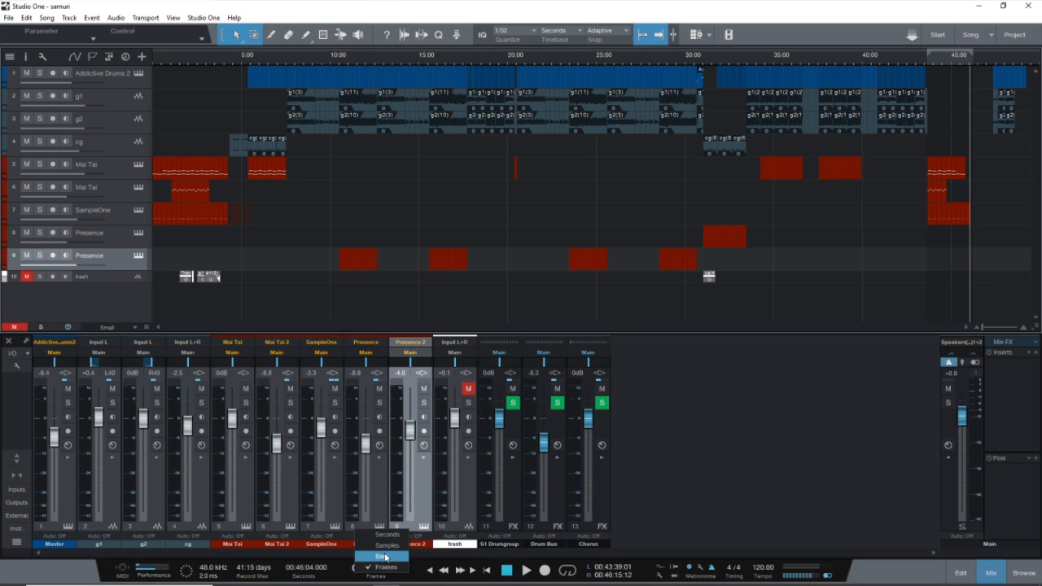
{"action": "left_click", "coordinate": [386, 537]}
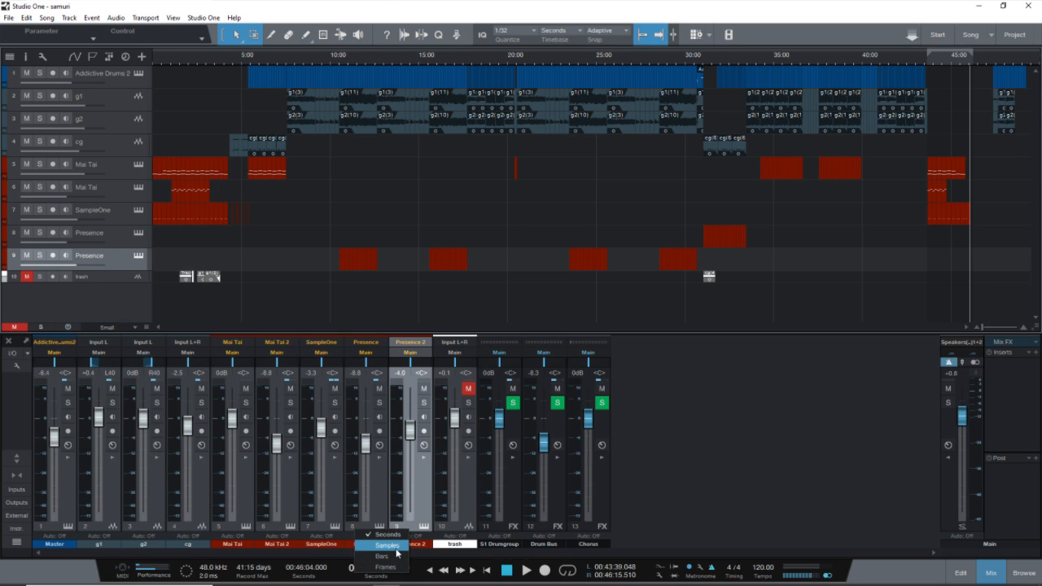
{"action": "left_click", "coordinate": [388, 556]}
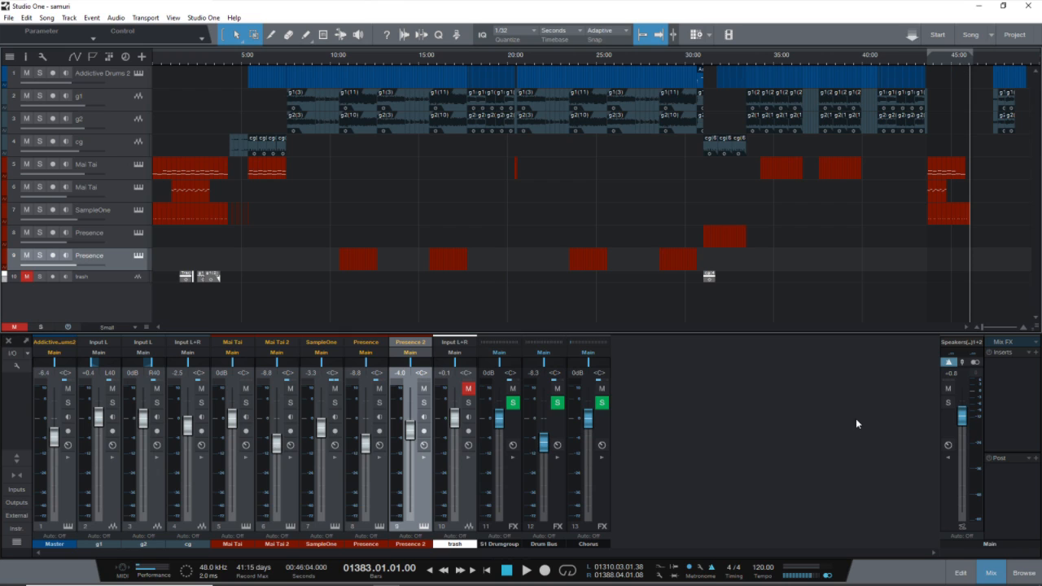
{"action": "left_click", "coordinate": [487, 571]}
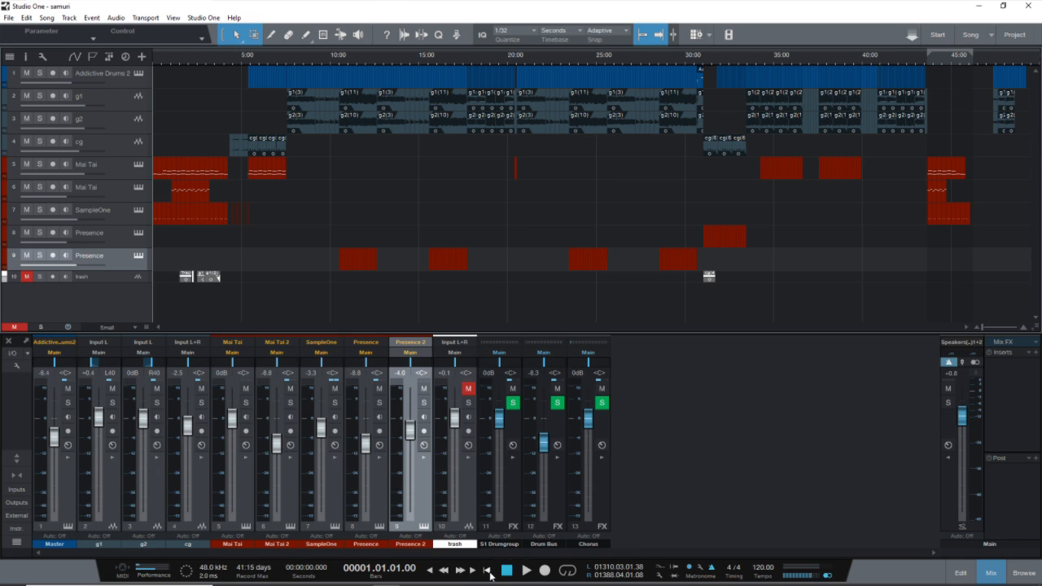
Step: Check the Ruined parts list in the Fog Warrior tracks spreadsheet and move its window off the main screen
{"action": "mouse_move", "coordinate": [367, 585]}
{"action": "left_click", "coordinate": [413, 576]}
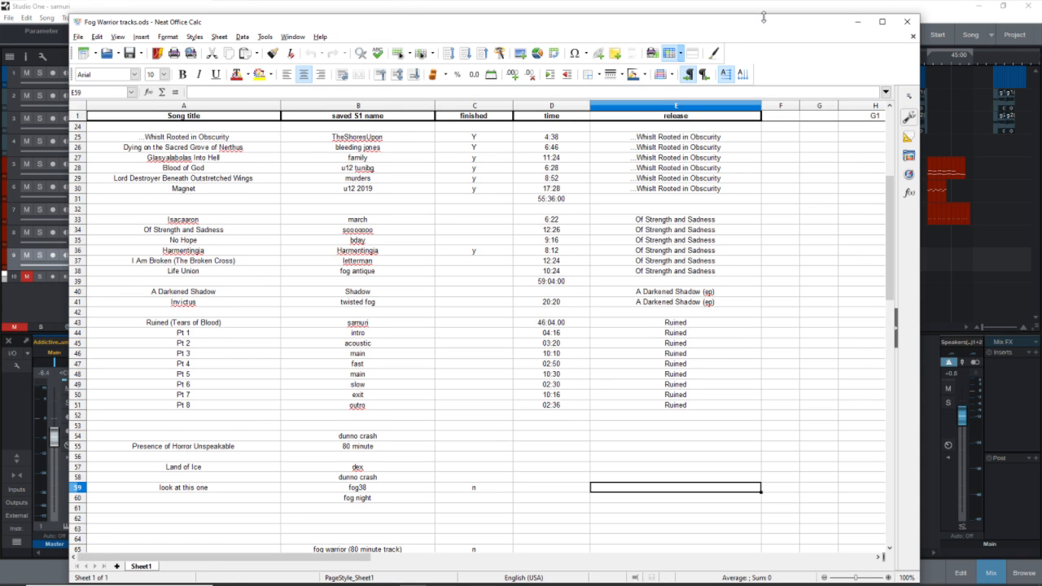
{"action": "left_click_drag", "start_coordinate": [764, 20], "coordinate": [1041, 40]}
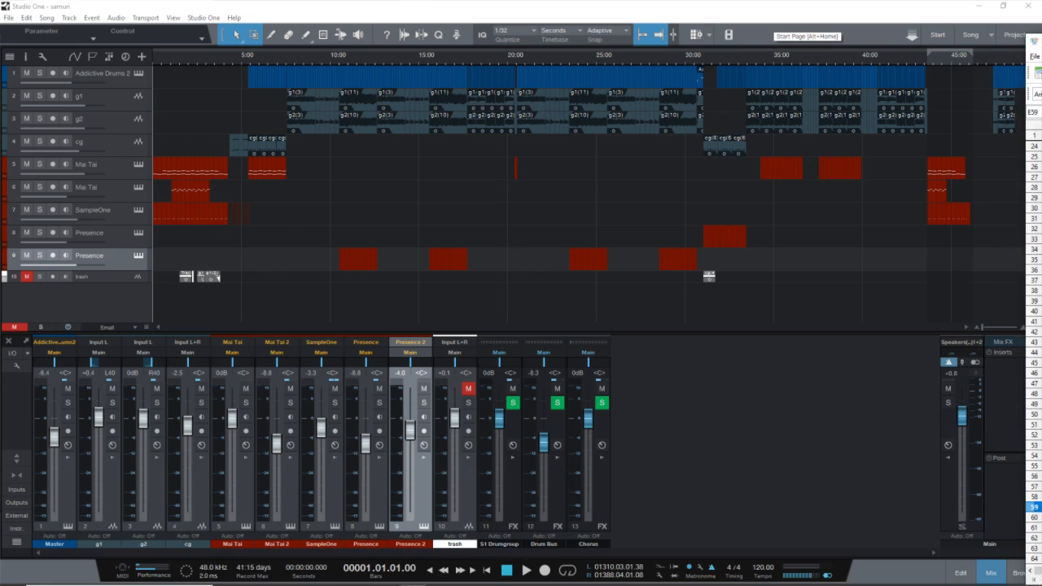
Step: Position the playhead at the first cg event, at about 4:20, and start playback
{"action": "left_click", "coordinate": [246, 55]}
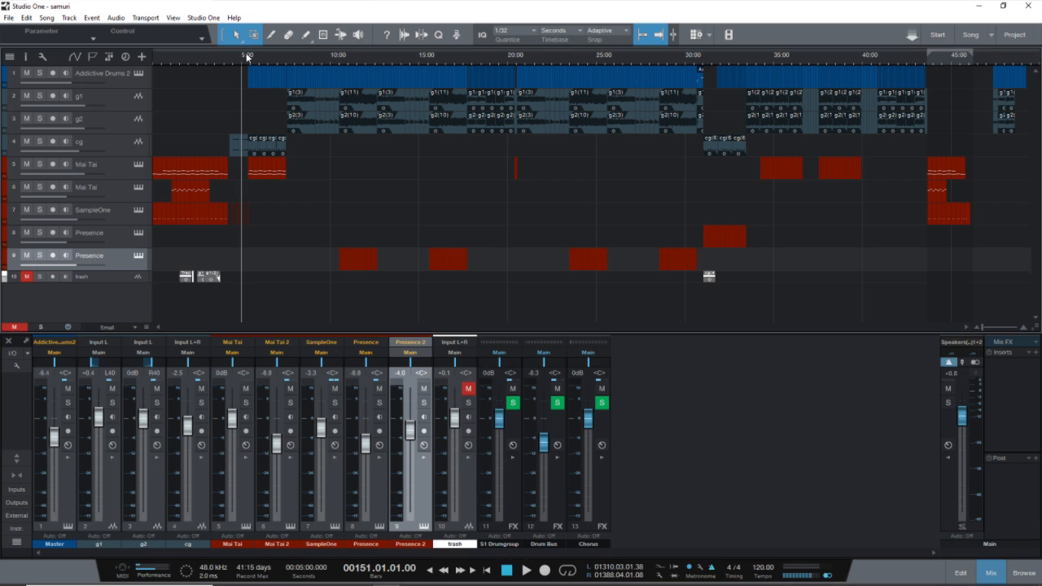
{"action": "left_click", "coordinate": [228, 55]}
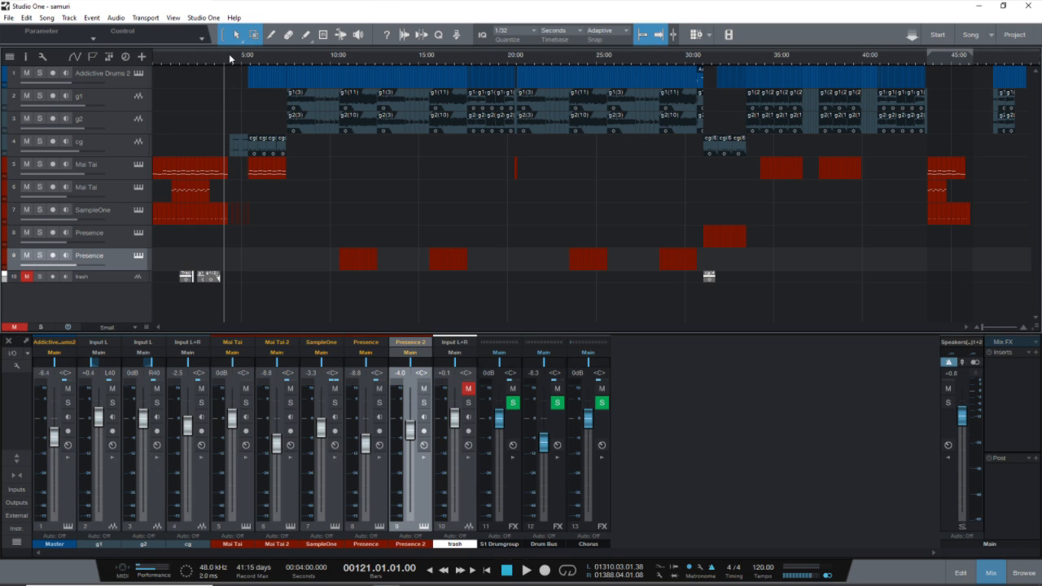
{"action": "left_click", "coordinate": [229, 55]}
{"action": "scroll", "coordinate": [228, 55], "scroll_direction": "up", "scroll_amount": 2}
{"action": "scroll", "coordinate": [229, 57], "scroll_direction": "up", "scroll_amount": 2}
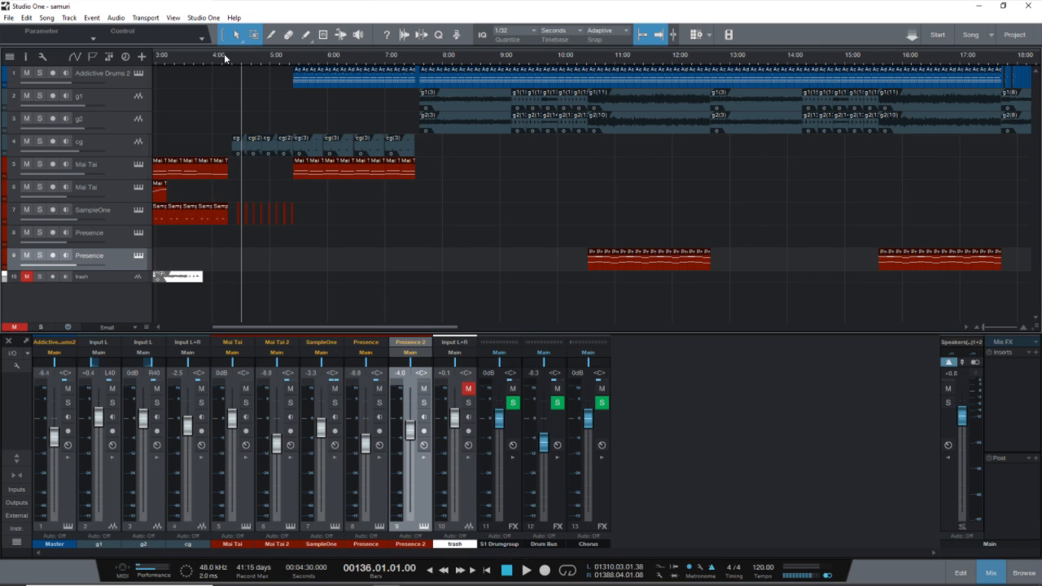
{"action": "left_click", "coordinate": [225, 55]}
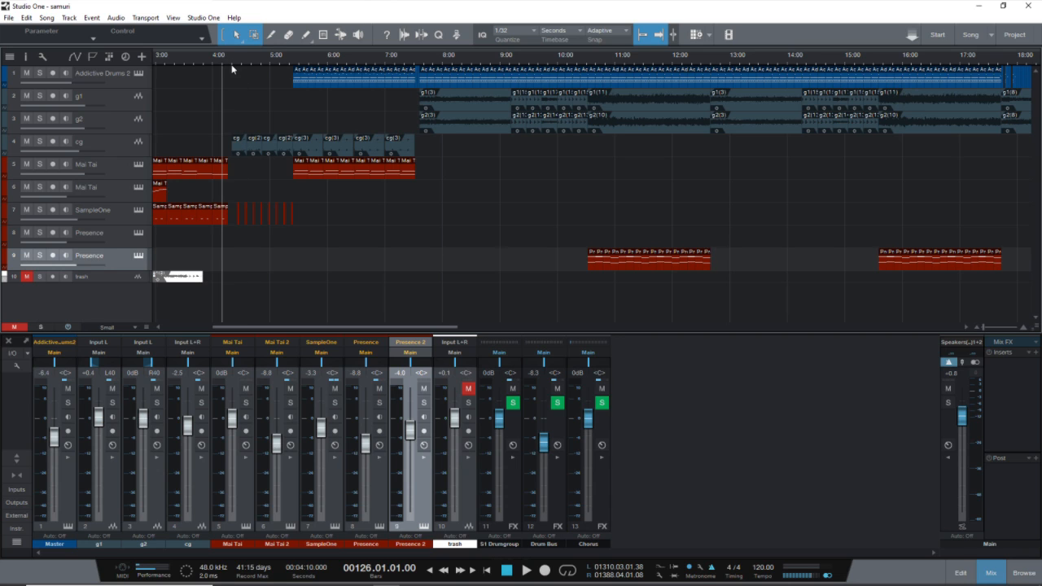
{"action": "left_click", "coordinate": [232, 69]}
{"action": "key", "text": "space"}
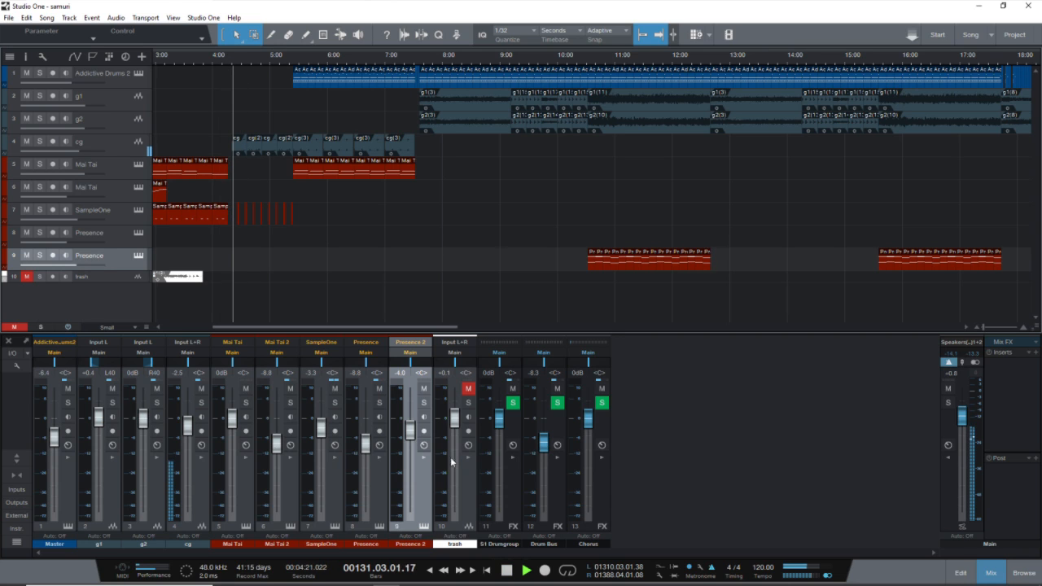
Step: Stop playback, return the playhead to the song start and play samuri from the beginning
{"action": "left_click", "coordinate": [507, 570]}
{"action": "left_click", "coordinate": [507, 572]}
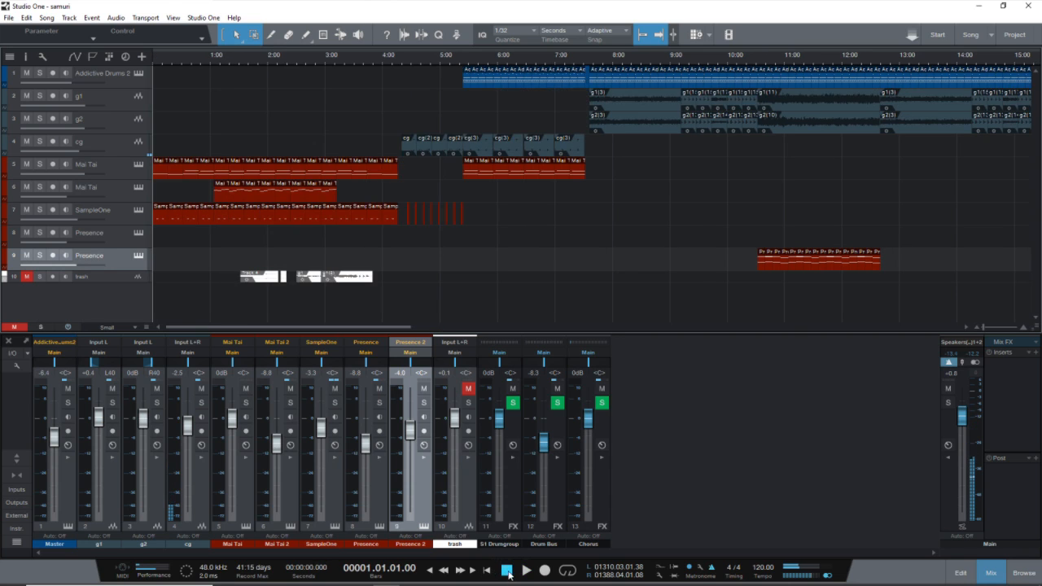
{"action": "left_click", "coordinate": [525, 570]}
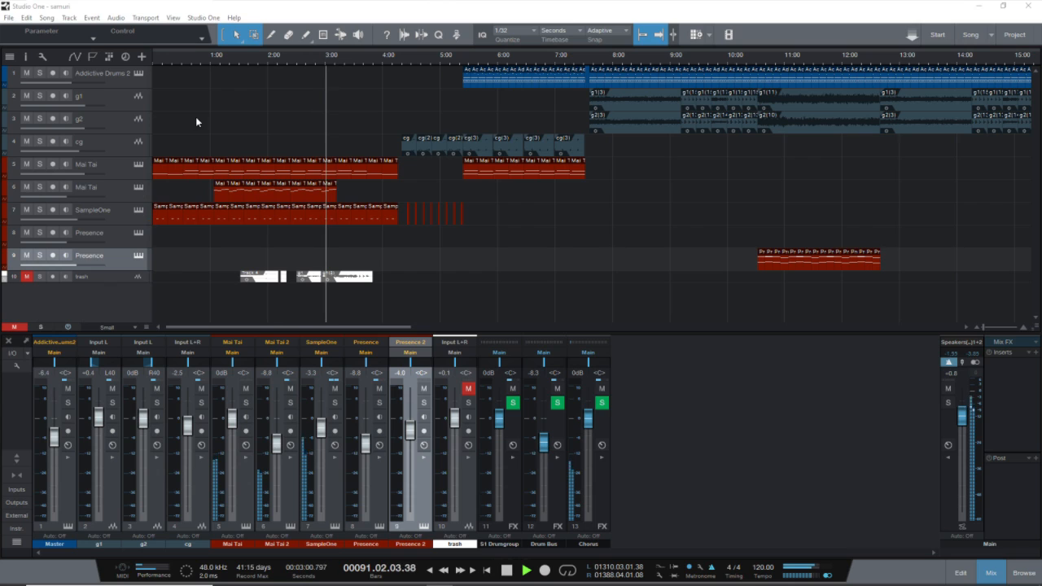
Step: Mute and unmute the cg track during playback, and stop just before the first cg event, at about 4:17
{"action": "left_click", "coordinate": [26, 142]}
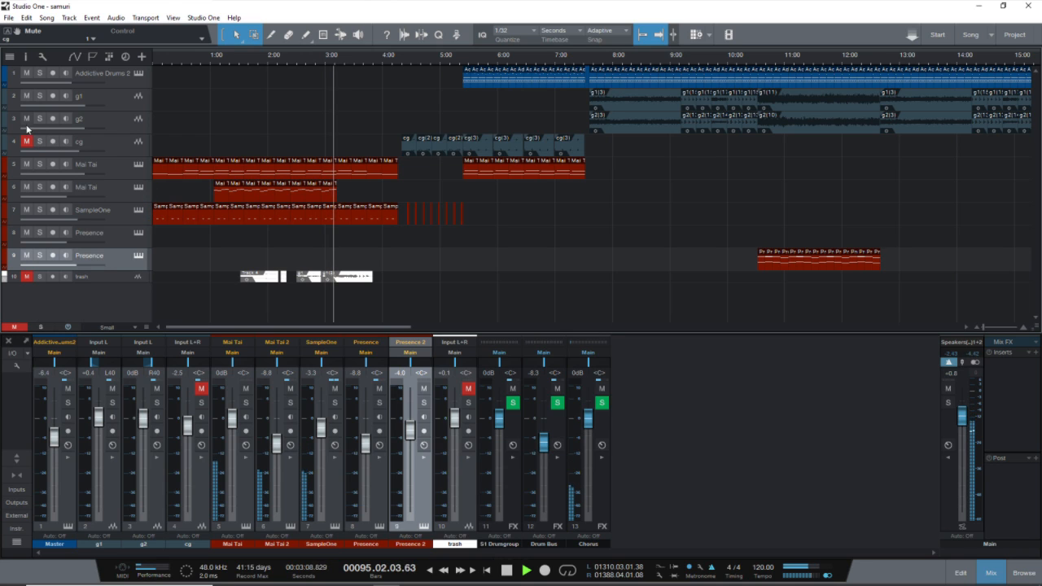
{"action": "left_click", "coordinate": [26, 142]}
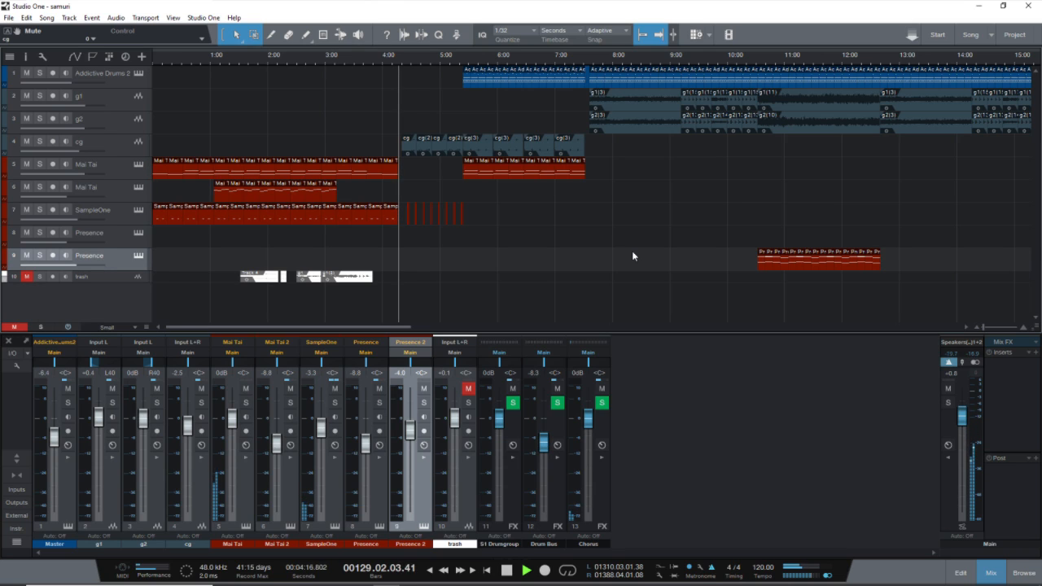
{"action": "key", "text": "space"}
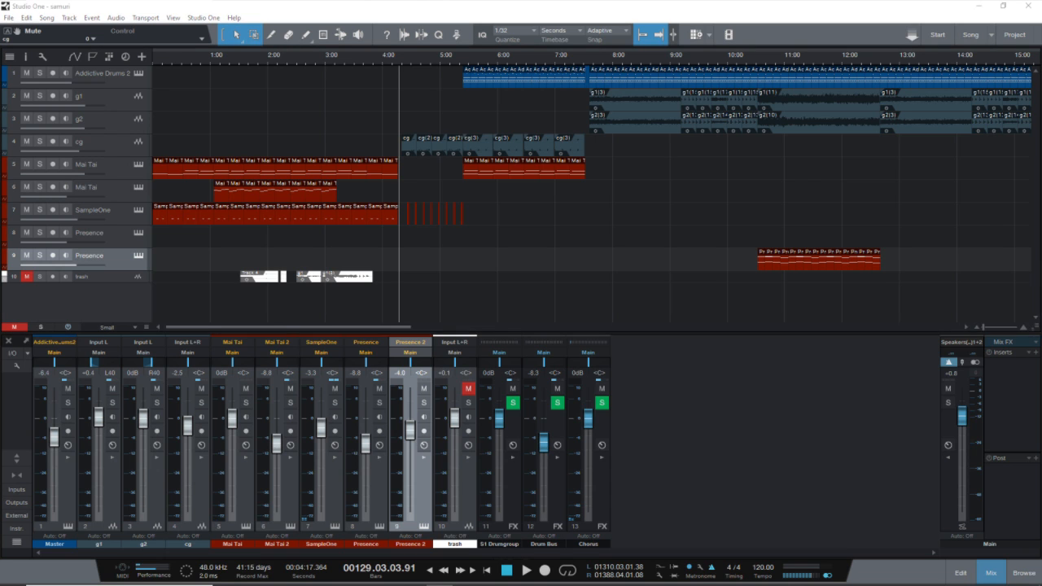
Step: Bring the Guitar Pro 5 window with samuri.gp5 onto the main screen and examine the two chords in the first bar
{"action": "left_click_drag", "start_coordinate": [1041, 155], "coordinate": [431, 124]}
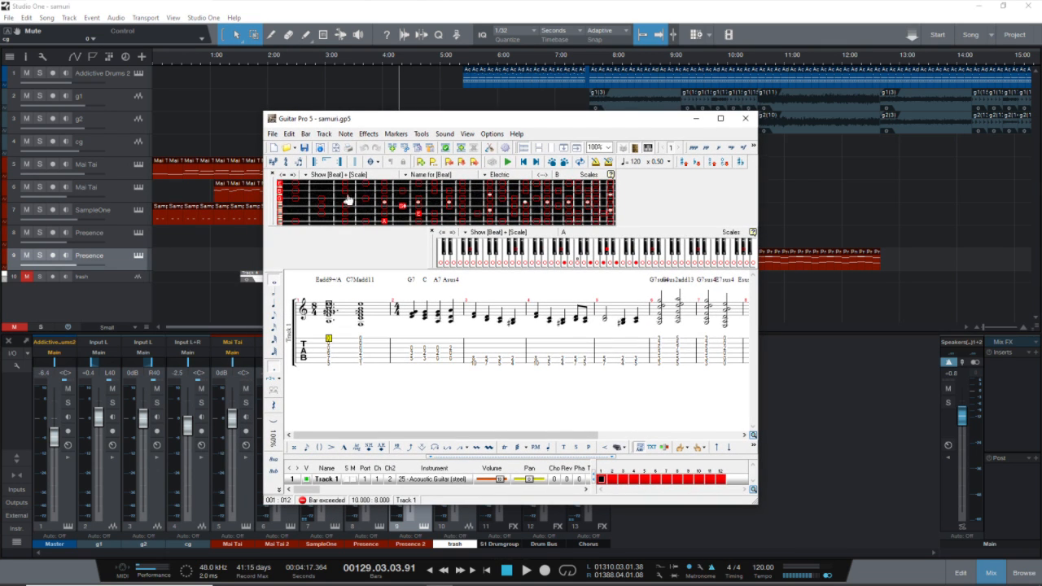
{"action": "left_click_drag", "start_coordinate": [462, 123], "coordinate": [592, 182]}
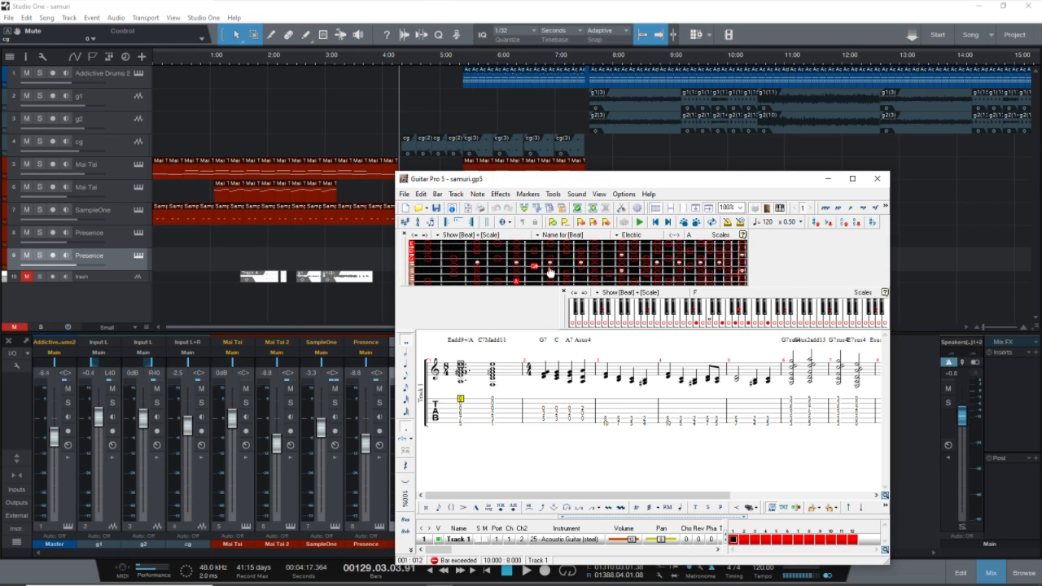
{"action": "left_click", "coordinate": [493, 418]}
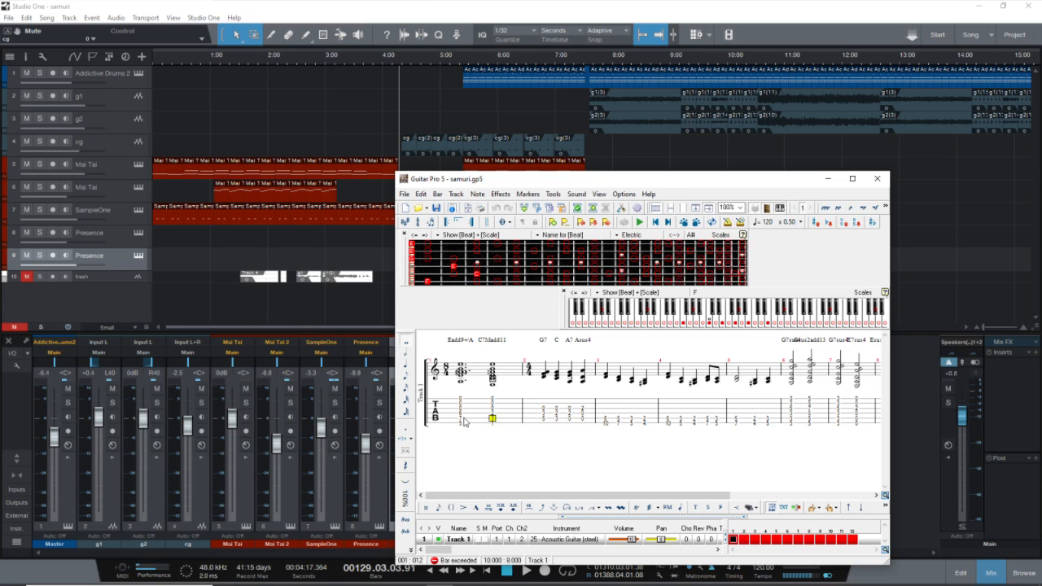
{"action": "left_click", "coordinate": [462, 418]}
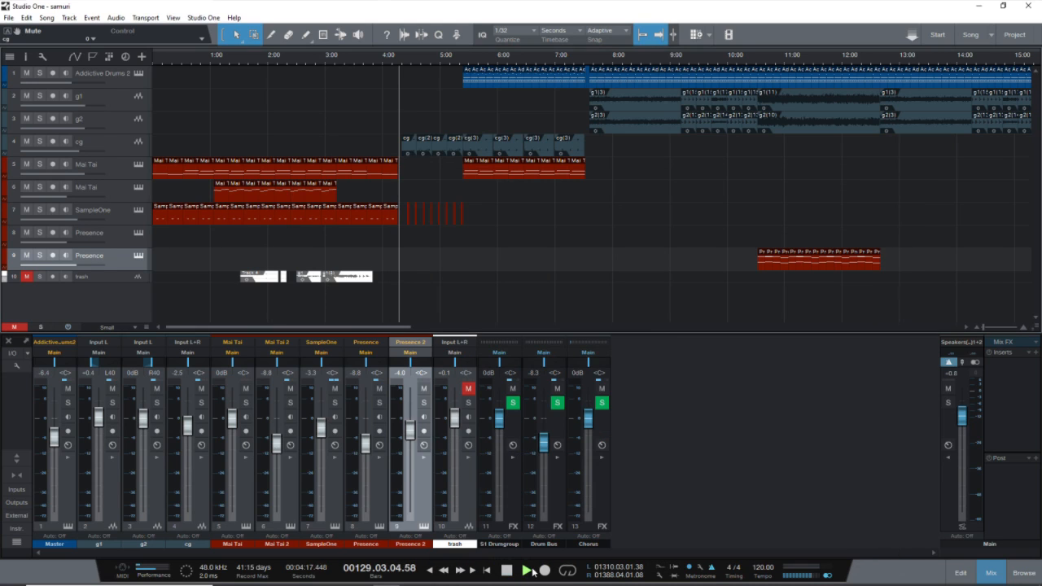
Step: Play the cg section in Studio One alongside the samuri.gp5 tab in Guitar Pro 5, and stop playback at about 5:47
{"action": "left_click", "coordinate": [529, 573]}
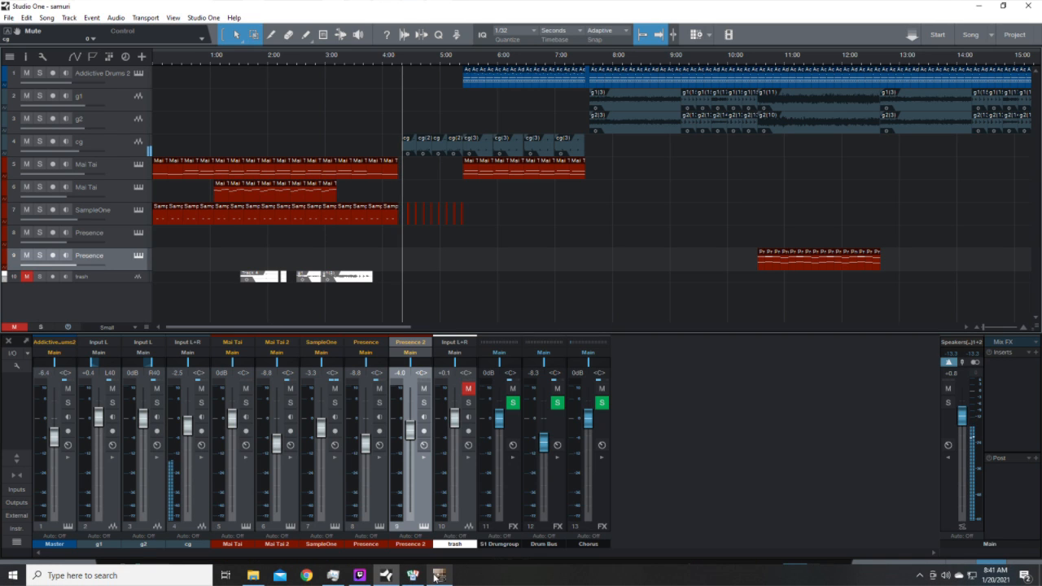
{"action": "left_click", "coordinate": [439, 580]}
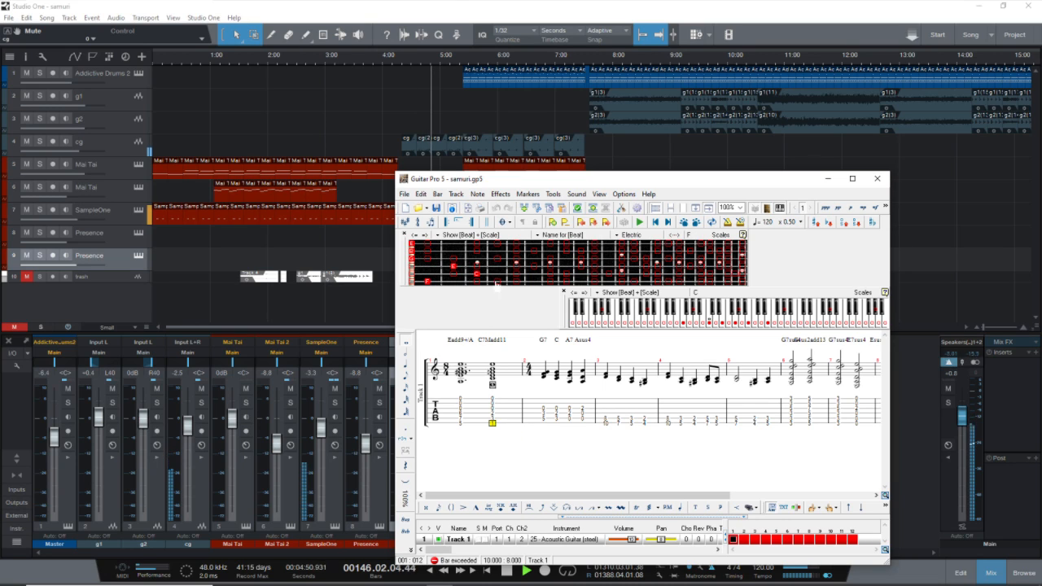
{"action": "left_click_drag", "start_coordinate": [598, 184], "coordinate": [647, 267]}
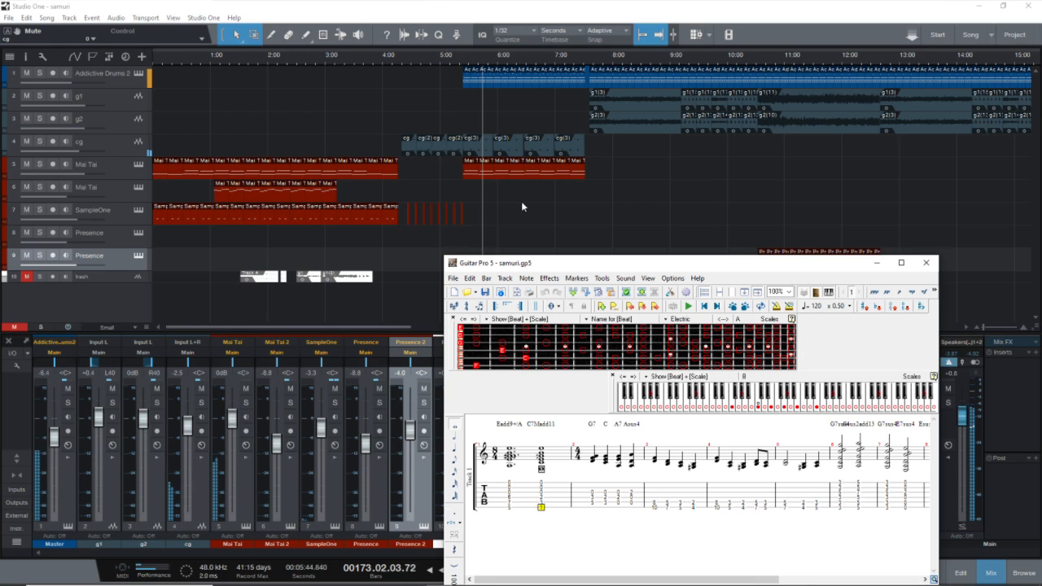
{"action": "left_click", "coordinate": [574, 198]}
{"action": "key", "text": "space"}
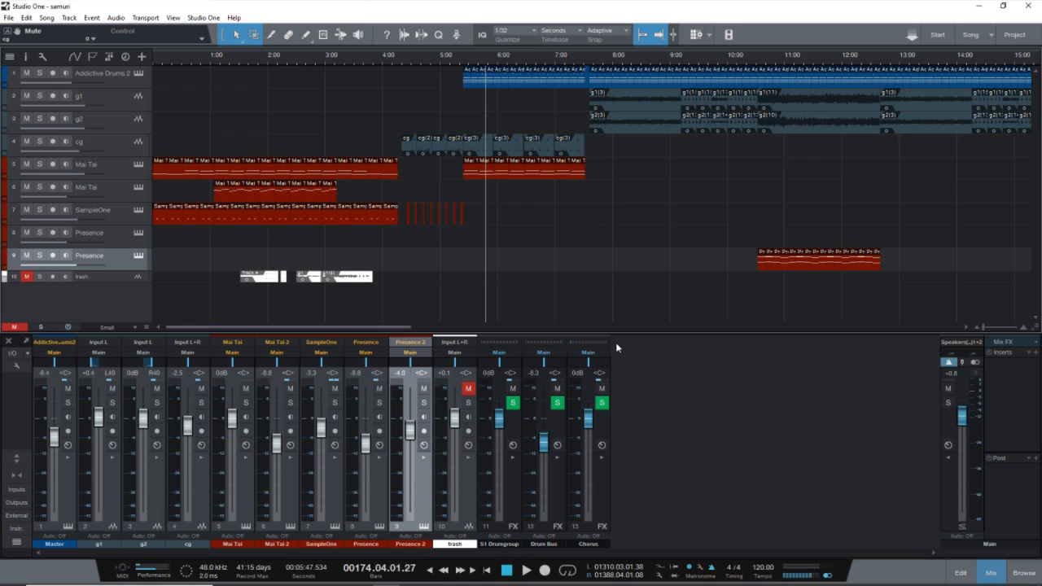
Step: Open the browser and examine the available effects, including the VST2 POD Farm plug-ins
{"action": "mouse_move", "coordinate": [1002, 583]}
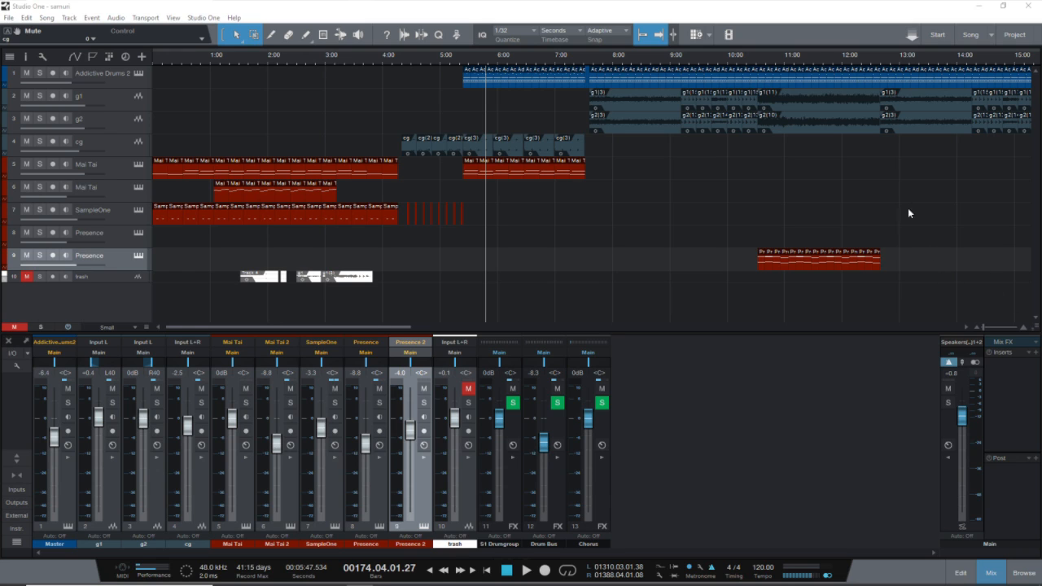
{"action": "key", "text": "F5"}
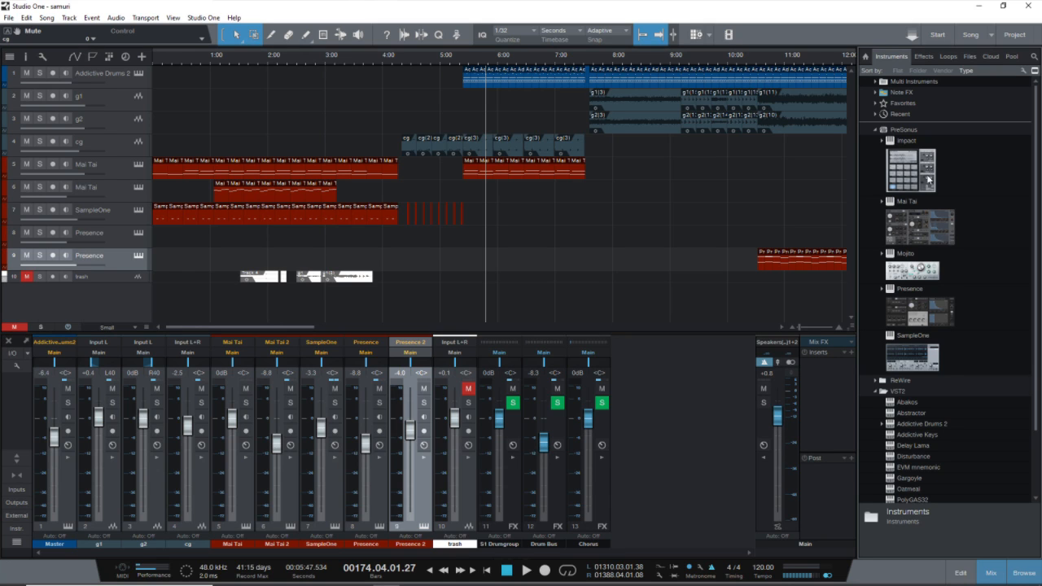
{"action": "left_click", "coordinate": [924, 56]}
{"action": "scroll", "coordinate": [960, 223], "scroll_direction": "up", "scroll_amount": 3}
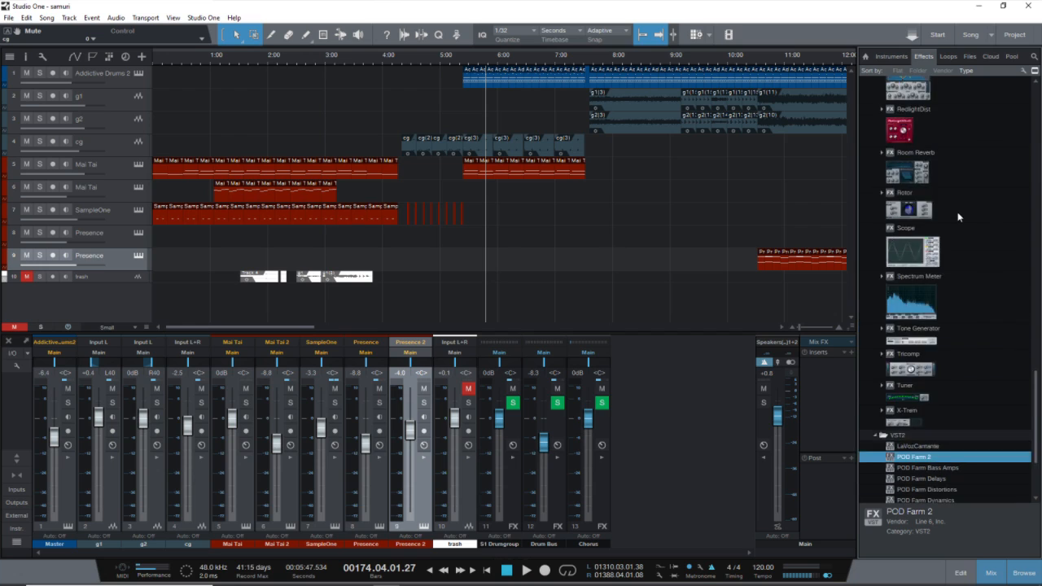
{"action": "scroll", "coordinate": [959, 217], "scroll_direction": "down", "scroll_amount": 4}
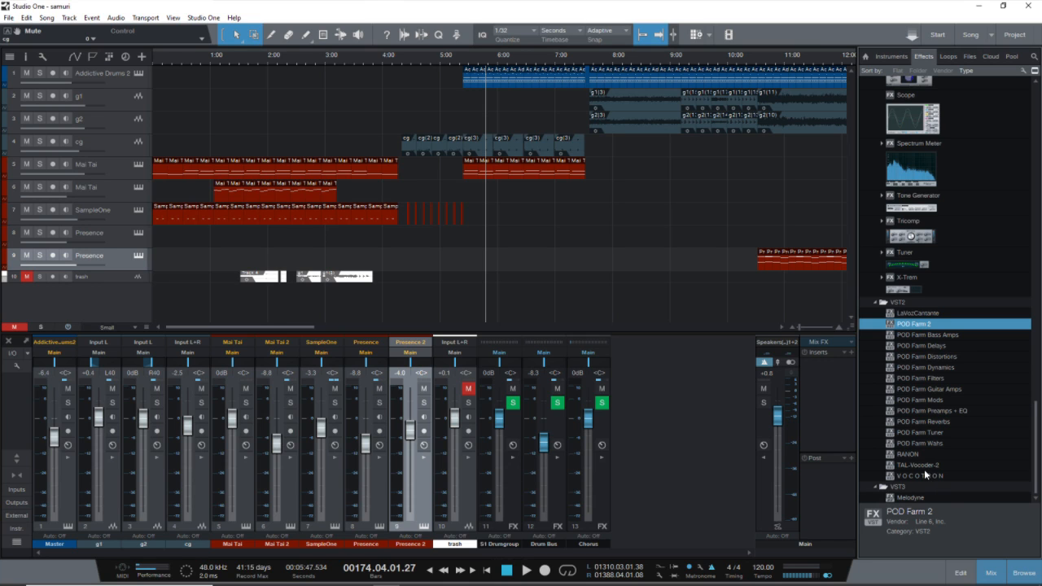
{"action": "scroll", "coordinate": [925, 469], "scroll_direction": "up", "scroll_amount": 10}
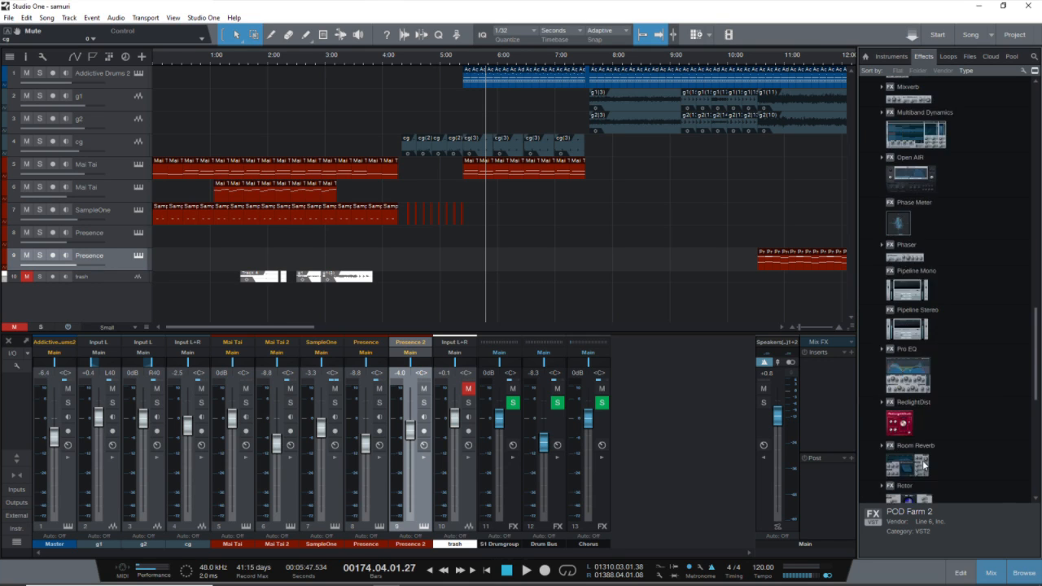
Step: Look through the browser's PreSonus and VST2 instruments
{"action": "left_click", "coordinate": [892, 56]}
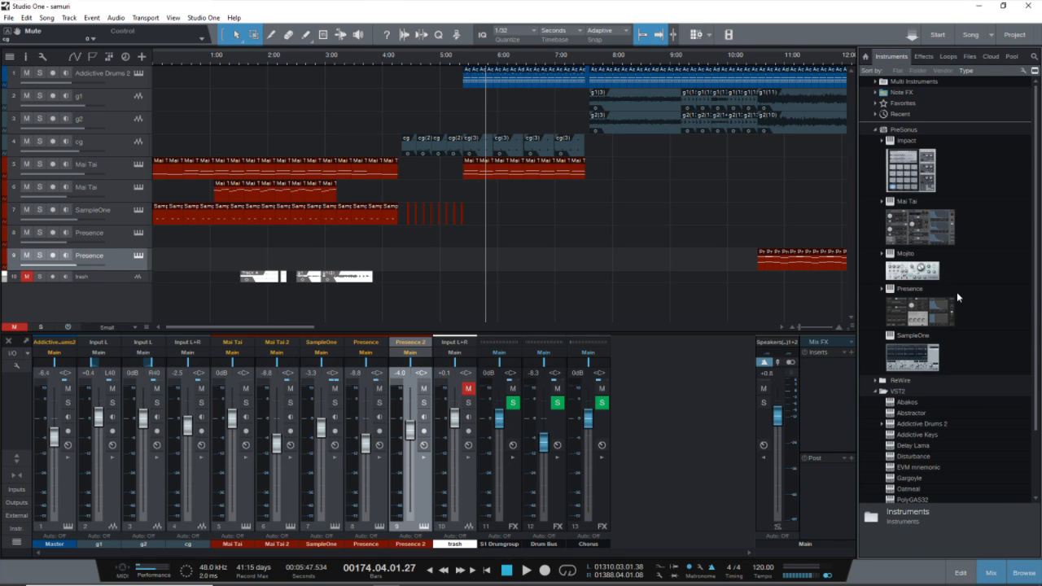
{"action": "scroll", "coordinate": [956, 291], "scroll_direction": "down", "scroll_amount": 3}
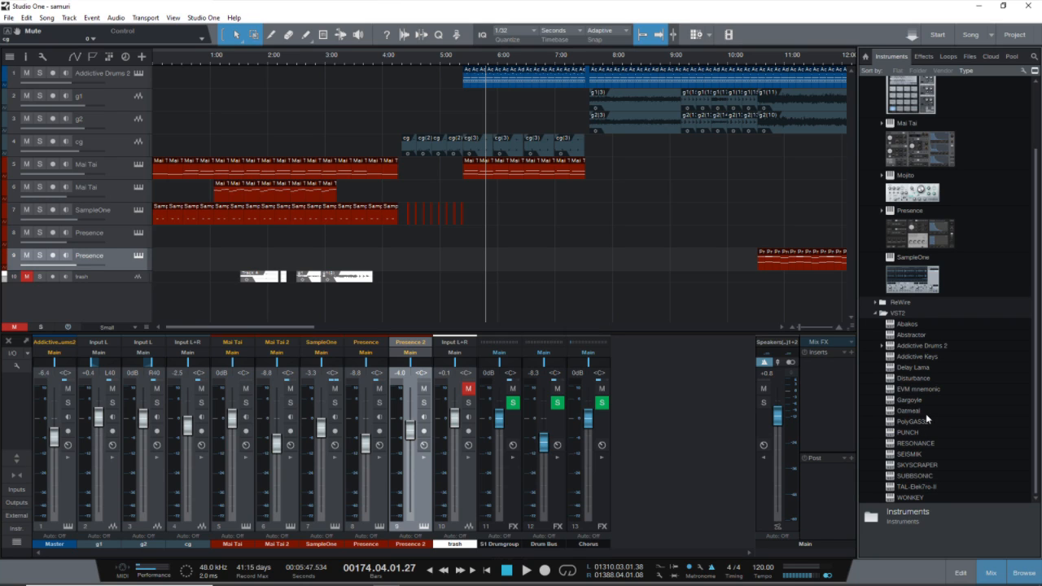
{"action": "scroll", "coordinate": [926, 414], "scroll_direction": "up", "scroll_amount": 3}
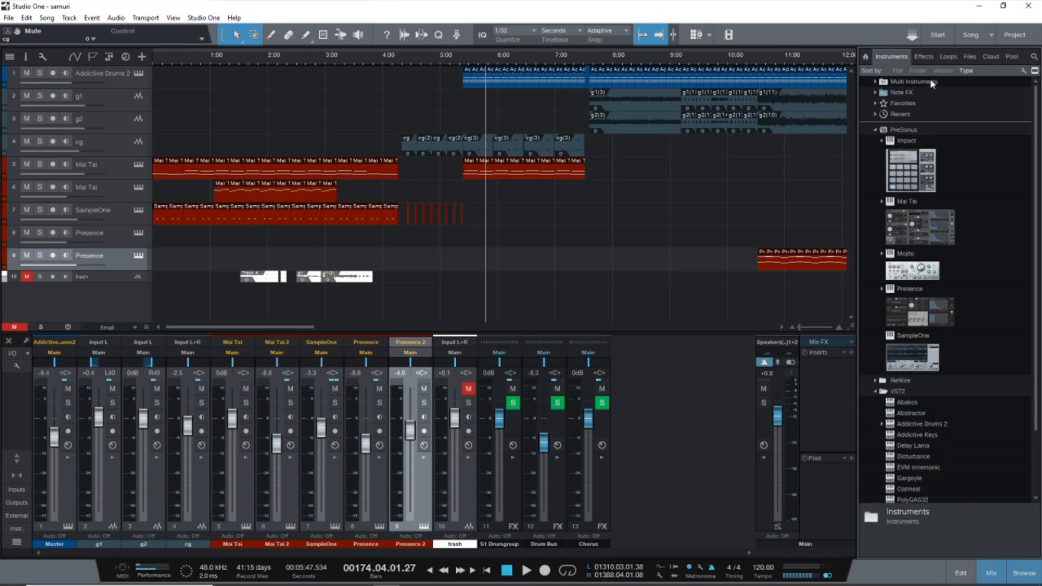
Step: Collapse the PreSonus folder in the effects browser to review the VST2 and VST3 effects
{"action": "left_click", "coordinate": [923, 57]}
{"action": "scroll", "coordinate": [937, 236], "scroll_direction": "down", "scroll_amount": 5}
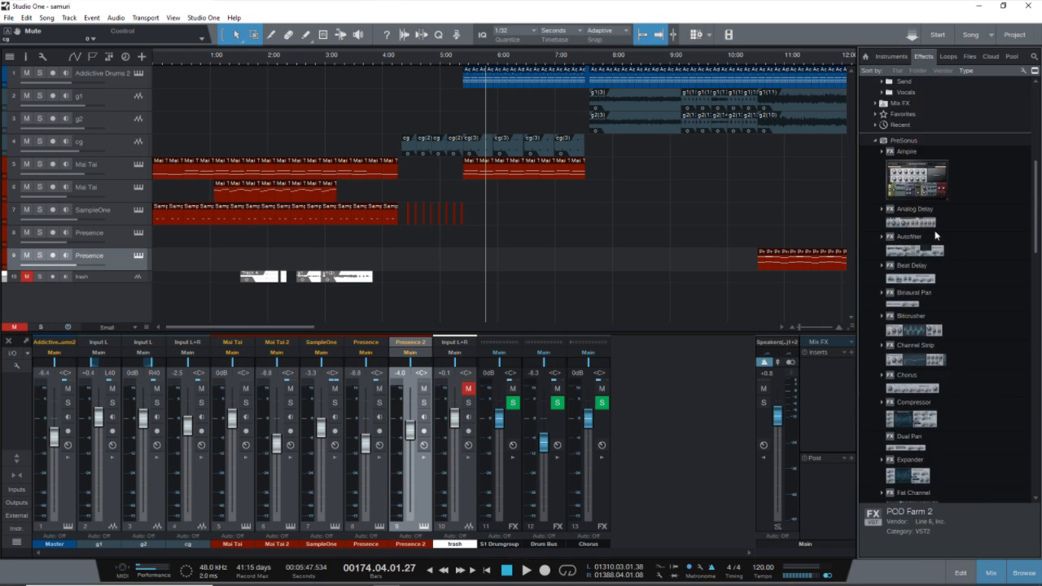
{"action": "scroll", "coordinate": [936, 236], "scroll_direction": "up", "scroll_amount": 5}
{"action": "left_click", "coordinate": [877, 303]}
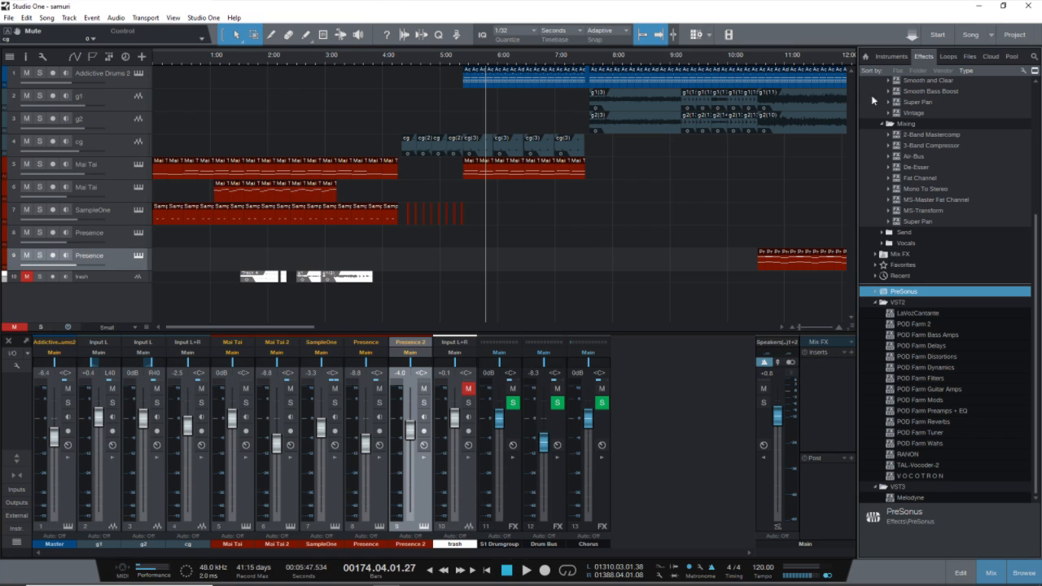
Step: Return to the instrument list in the browser and examine the VST2 instruments again
{"action": "left_click", "coordinate": [888, 57]}
{"action": "scroll", "coordinate": [972, 447], "scroll_direction": "down", "scroll_amount": 3}
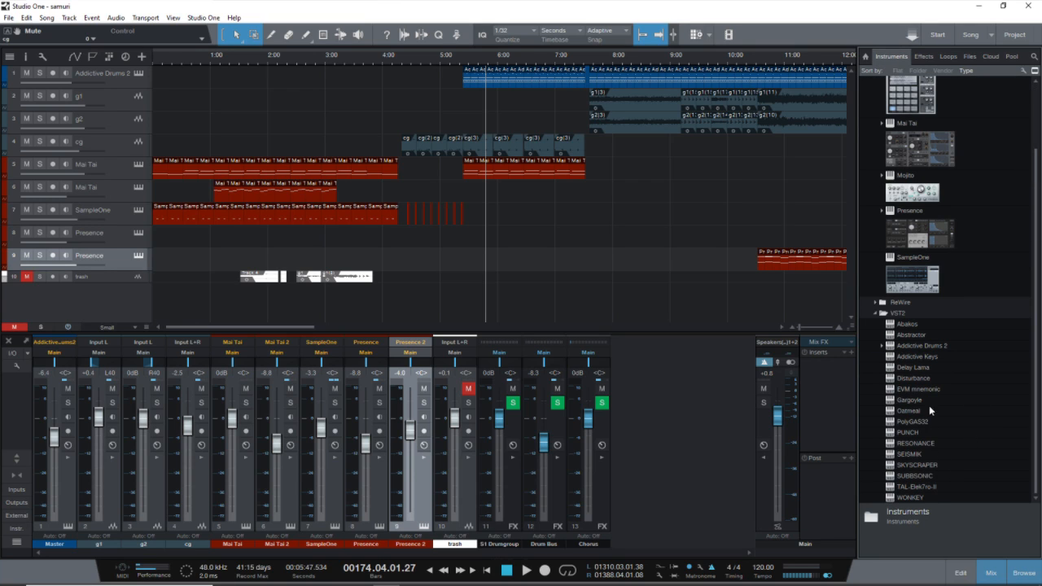
{"action": "scroll", "coordinate": [954, 399], "scroll_direction": "up", "scroll_amount": 3}
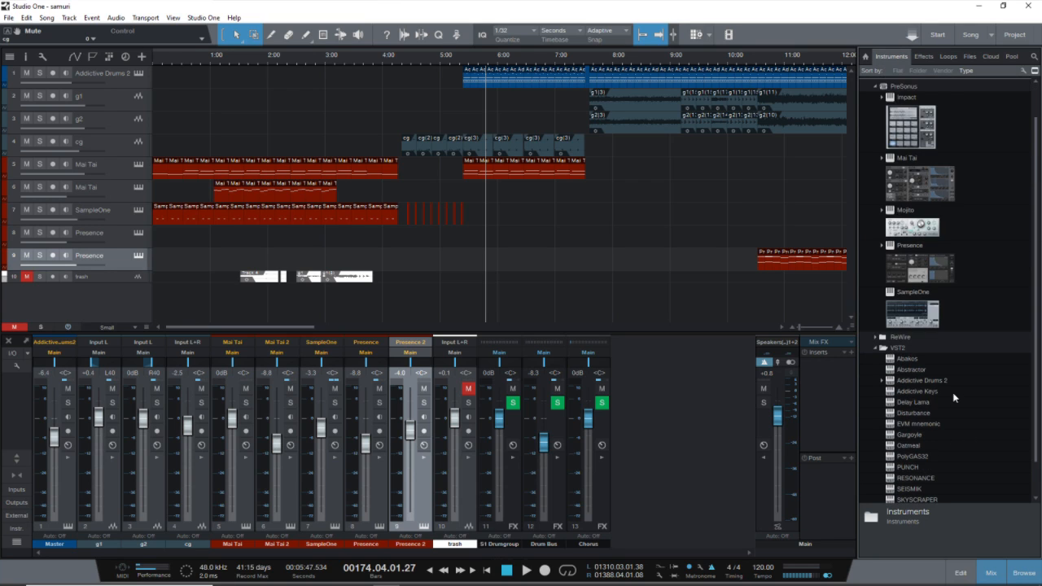
{"action": "scroll", "coordinate": [957, 363], "scroll_direction": "down", "scroll_amount": 3}
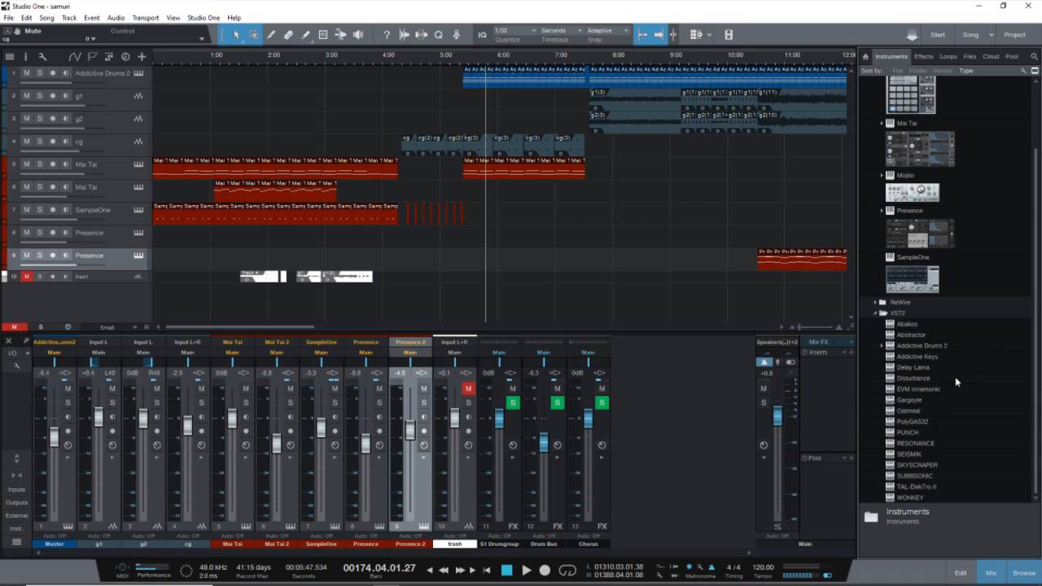
{"action": "scroll", "coordinate": [923, 334], "scroll_direction": "up", "scroll_amount": 3}
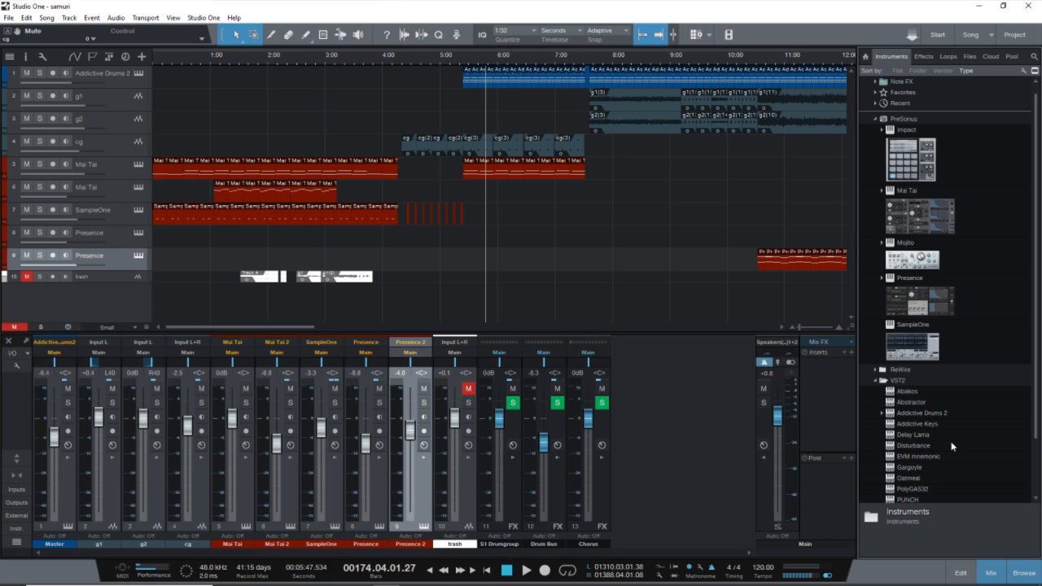
Step: Open the Addictive Drums 2 instrument and audition Tom 1 to Tom 4 and Flexi 2
{"action": "left_click", "coordinate": [139, 74]}
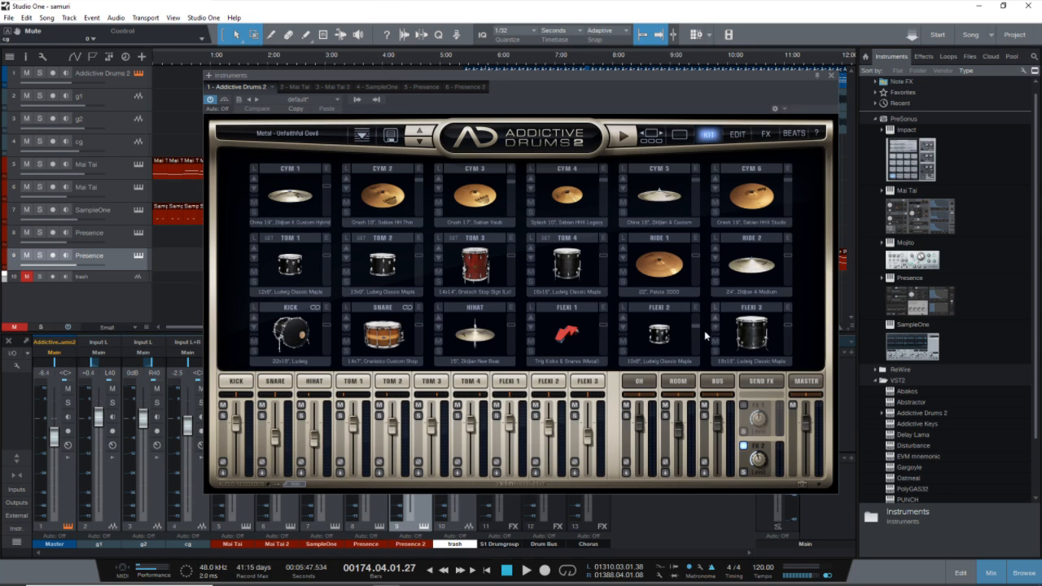
{"action": "left_click", "coordinate": [323, 268]}
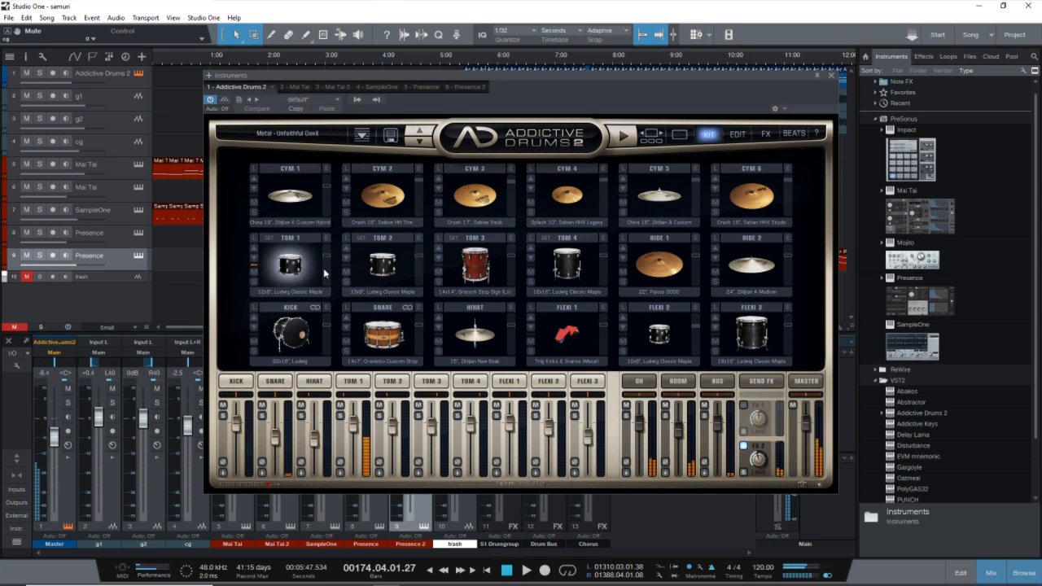
{"action": "left_click", "coordinate": [403, 258]}
{"action": "left_click", "coordinate": [484, 261]}
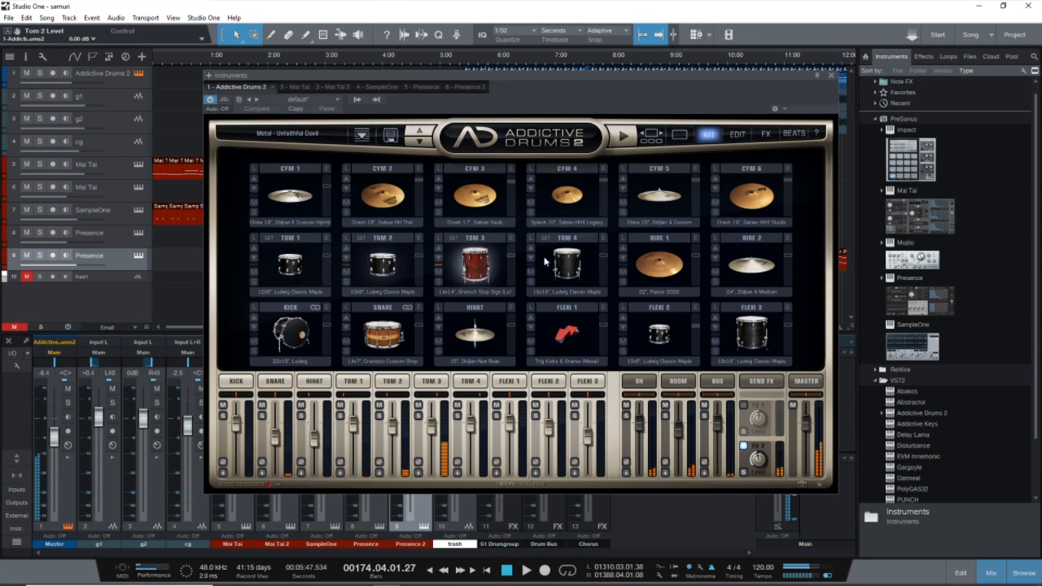
{"action": "left_click", "coordinate": [547, 261]}
{"action": "left_click", "coordinate": [659, 334]}
Step: Audition Tom 1 to Tom 4 in sequence again, finishing on the Flexi 3 drum
{"action": "left_click", "coordinate": [306, 271]}
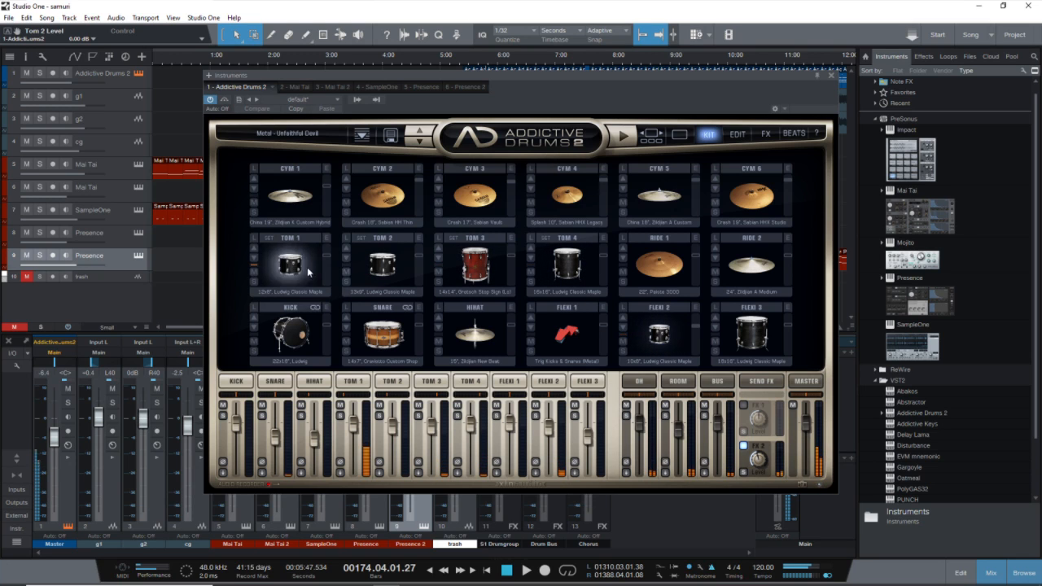
{"action": "left_click", "coordinate": [383, 265]}
{"action": "left_click", "coordinate": [476, 265]}
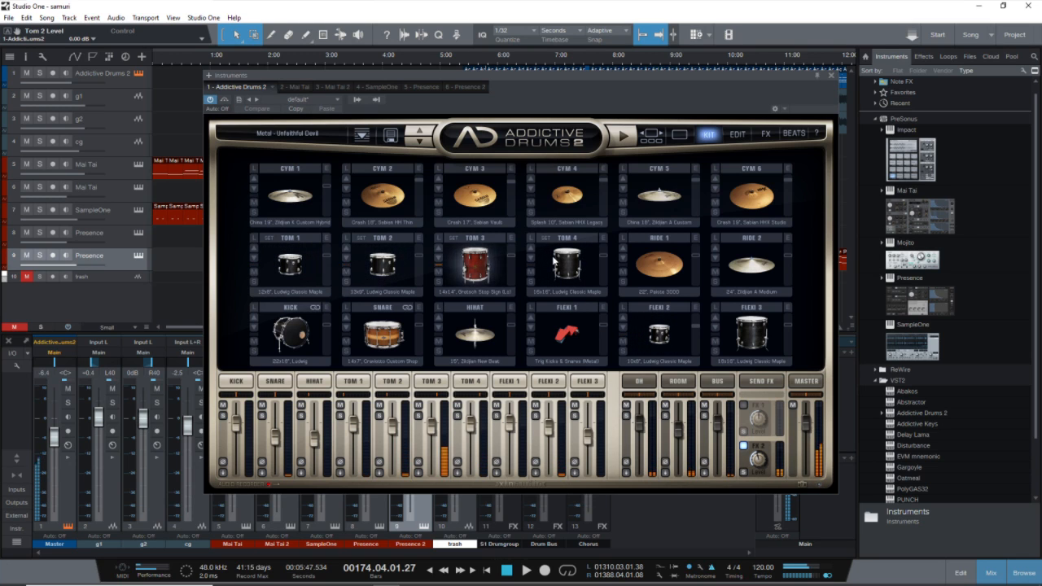
{"action": "left_click", "coordinate": [559, 263]}
{"action": "left_click", "coordinate": [751, 333]}
Step: Audition the snare, kick, Flexi 1 and hi-hat in the Addictive Drums 2 kit
{"action": "left_click", "coordinate": [386, 342]}
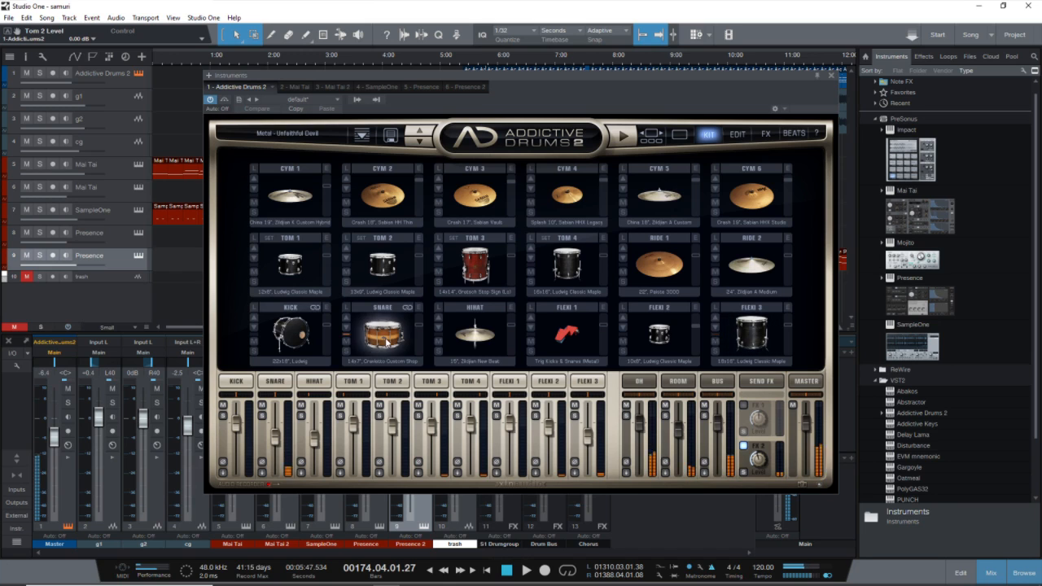
{"action": "left_click", "coordinate": [291, 334]}
{"action": "left_click", "coordinate": [567, 334]}
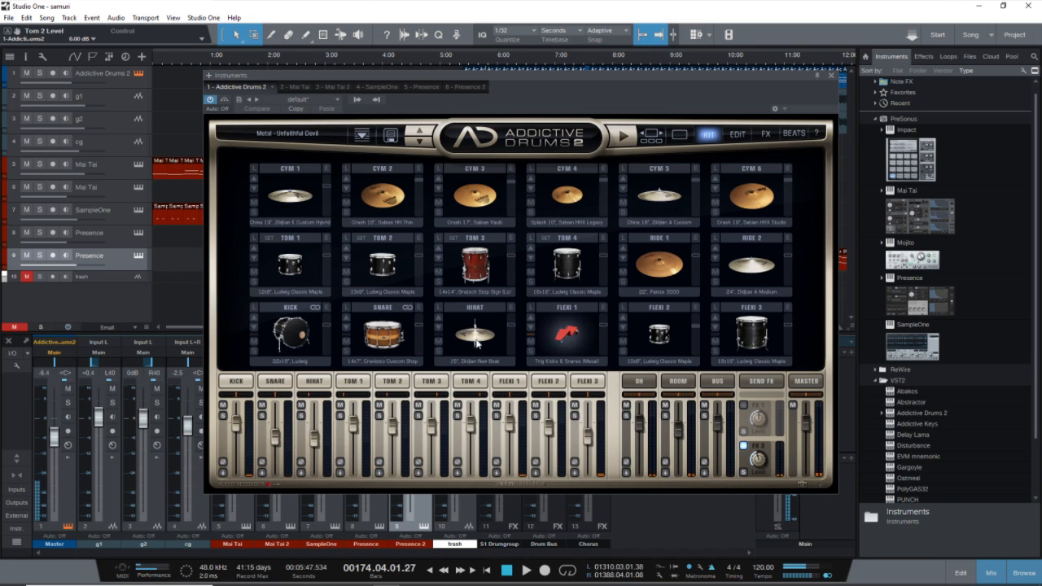
{"action": "left_click", "coordinate": [477, 338]}
Step: Audition the cymbals Cym 1 to Cym 5 of the kit in sequence
{"action": "left_click", "coordinate": [290, 195]}
{"action": "left_click", "coordinate": [381, 198]}
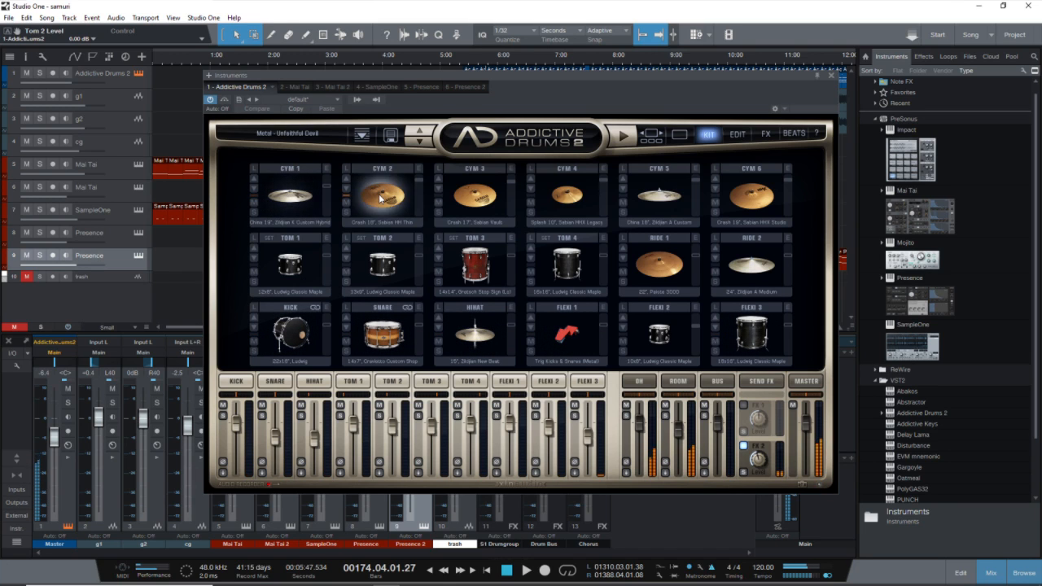
{"action": "left_click", "coordinate": [475, 196]}
{"action": "left_click", "coordinate": [567, 195]}
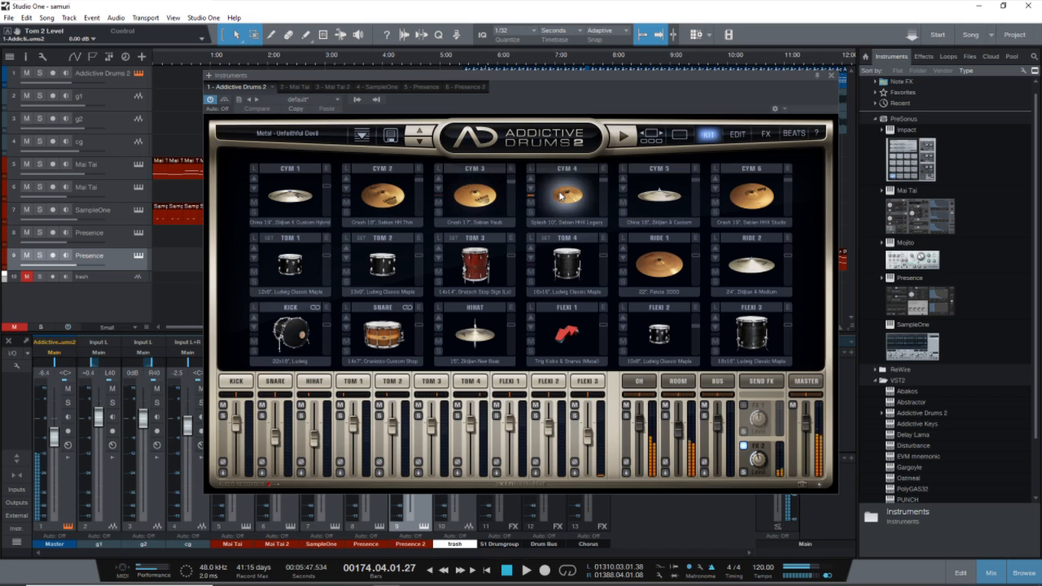
{"action": "left_click", "coordinate": [650, 201]}
Step: Alternate between auditioning the Ride 2 and Ride 1 cymbals, finishing with Cym 6
{"action": "left_click", "coordinate": [725, 265]}
{"action": "left_click", "coordinate": [725, 265]}
{"action": "left_click", "coordinate": [654, 269]}
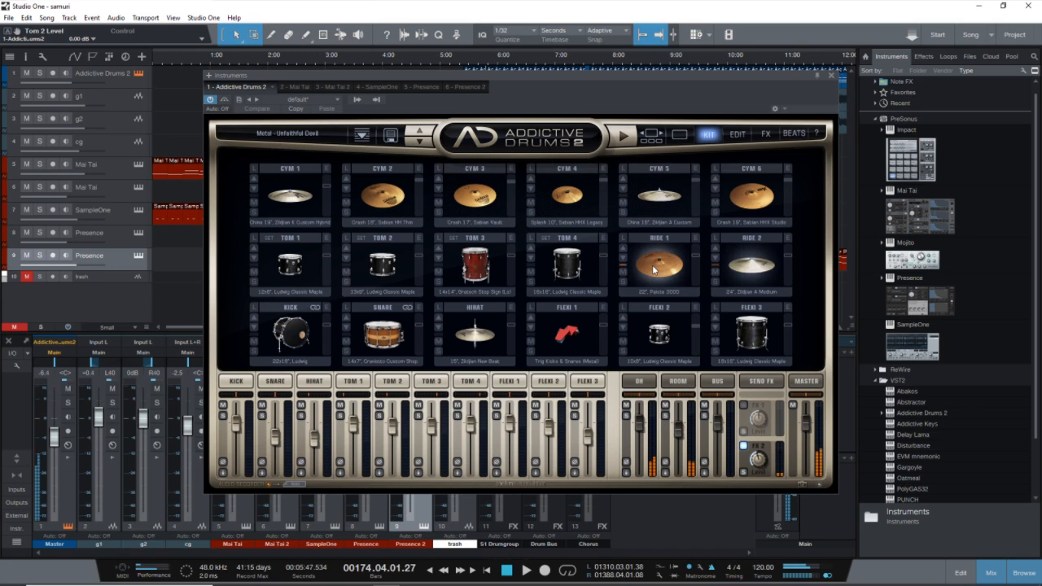
{"action": "left_click", "coordinate": [654, 270]}
{"action": "left_click", "coordinate": [727, 265]}
{"action": "left_click", "coordinate": [727, 266]}
{"action": "left_click", "coordinate": [651, 273]}
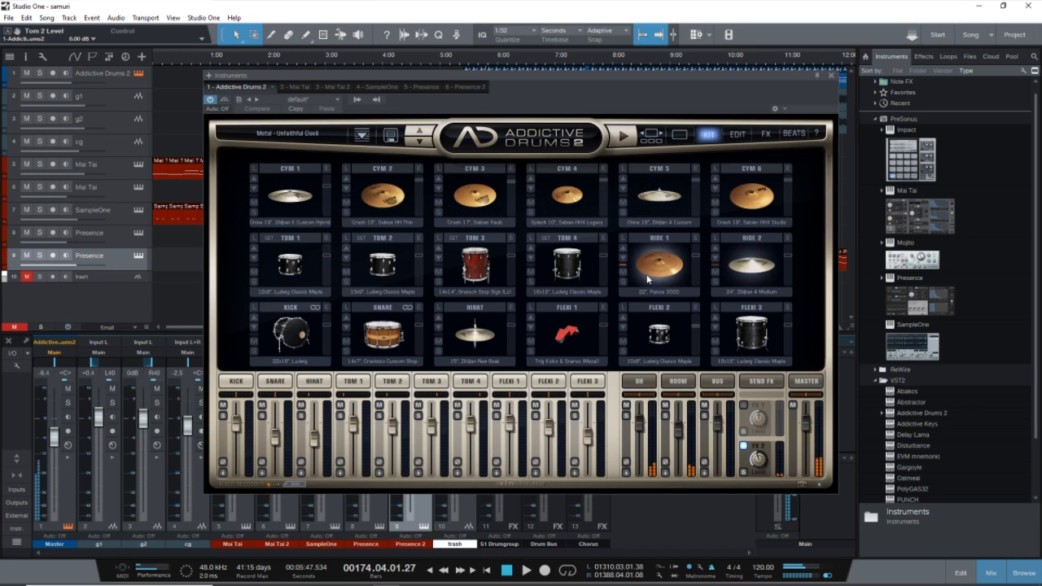
{"action": "left_click", "coordinate": [732, 199]}
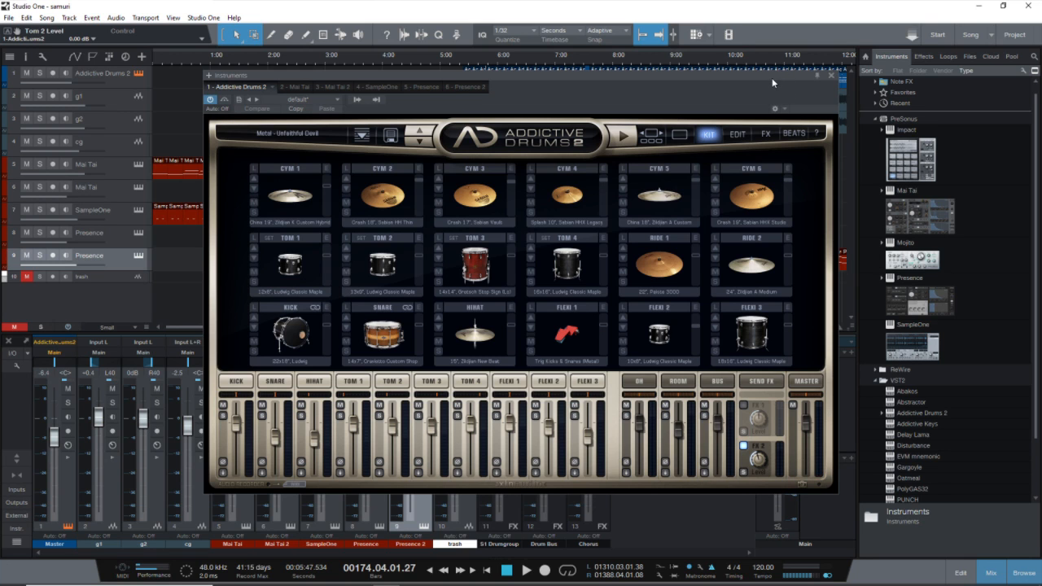
Step: Move the Addictive Drums 2 window aside, close it, and hide the browser to widen the arrangement
{"action": "left_click_drag", "start_coordinate": [770, 76], "coordinate": [746, 110]}
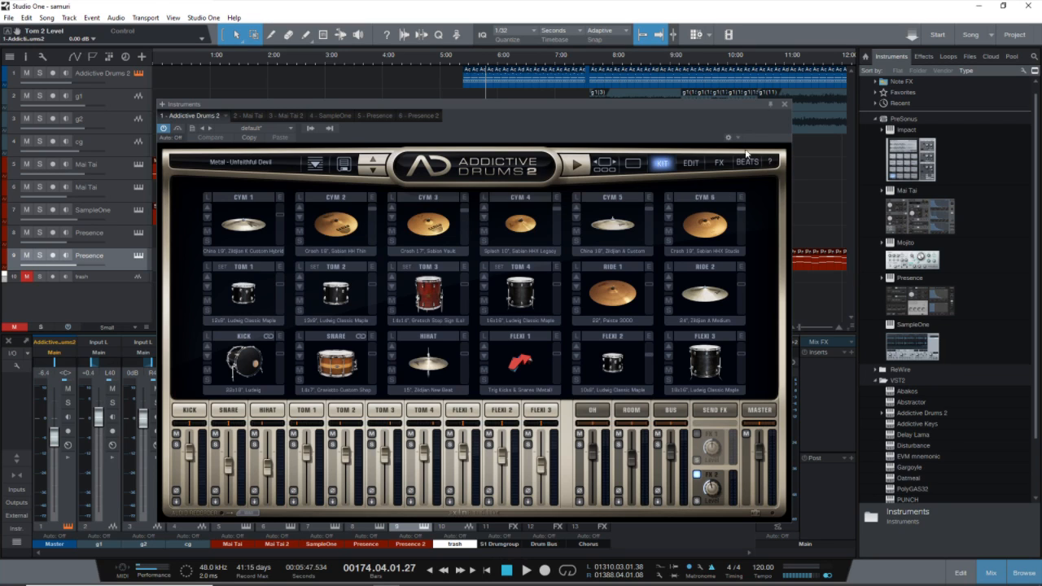
{"action": "left_click", "coordinate": [785, 104]}
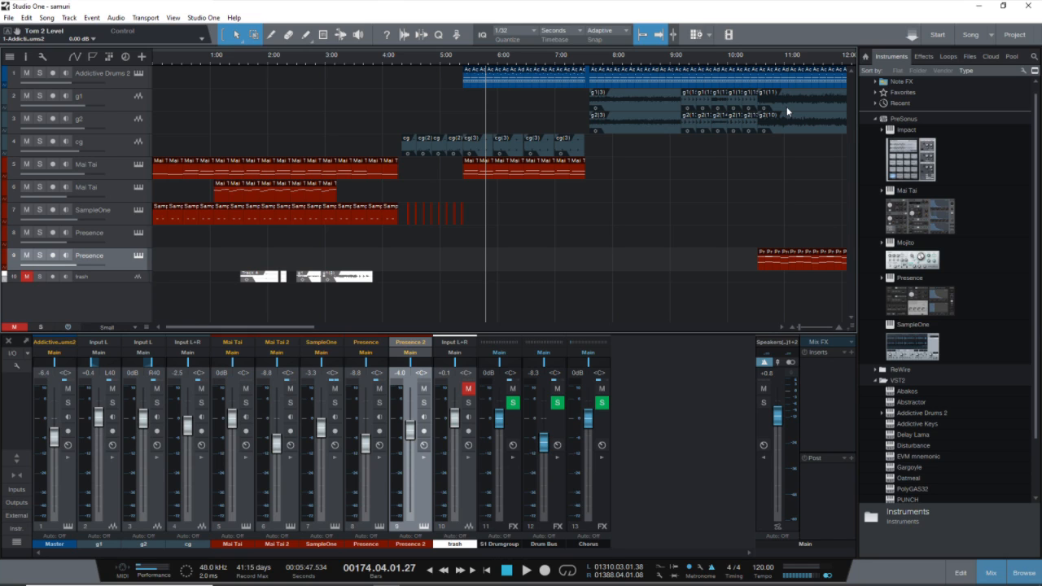
{"action": "key", "text": "F5"}
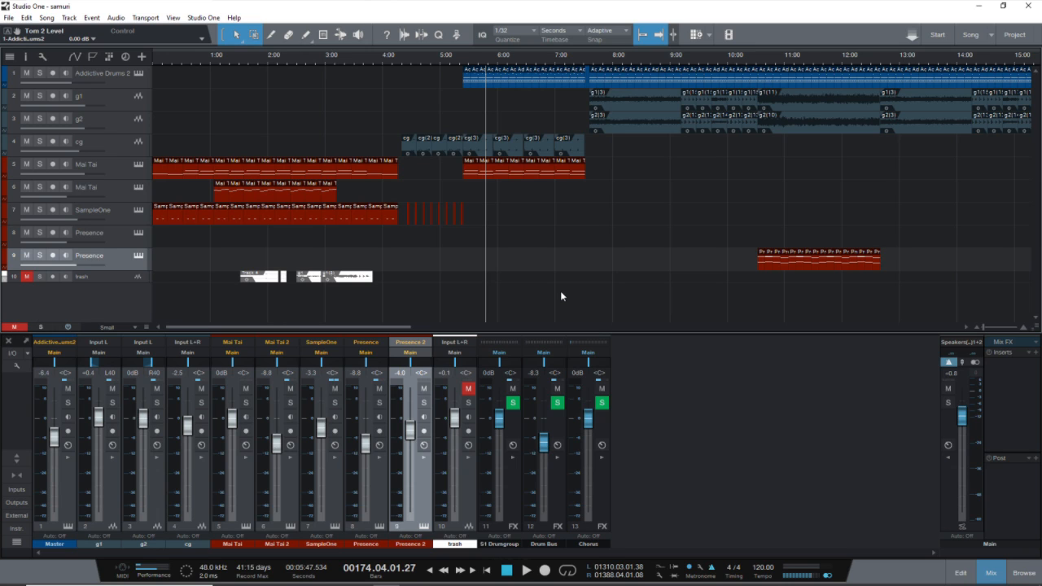
Step: Close the samuri song and save its changes
{"action": "left_click", "coordinate": [7, 18]}
{"action": "mouse_move", "coordinate": [24, 20]}
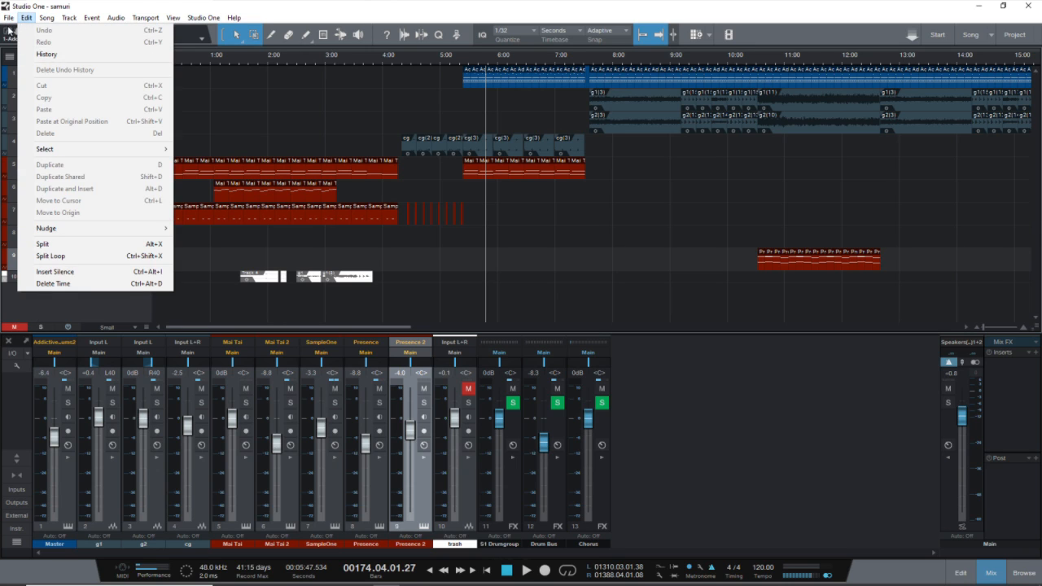
{"action": "left_click", "coordinate": [30, 68]}
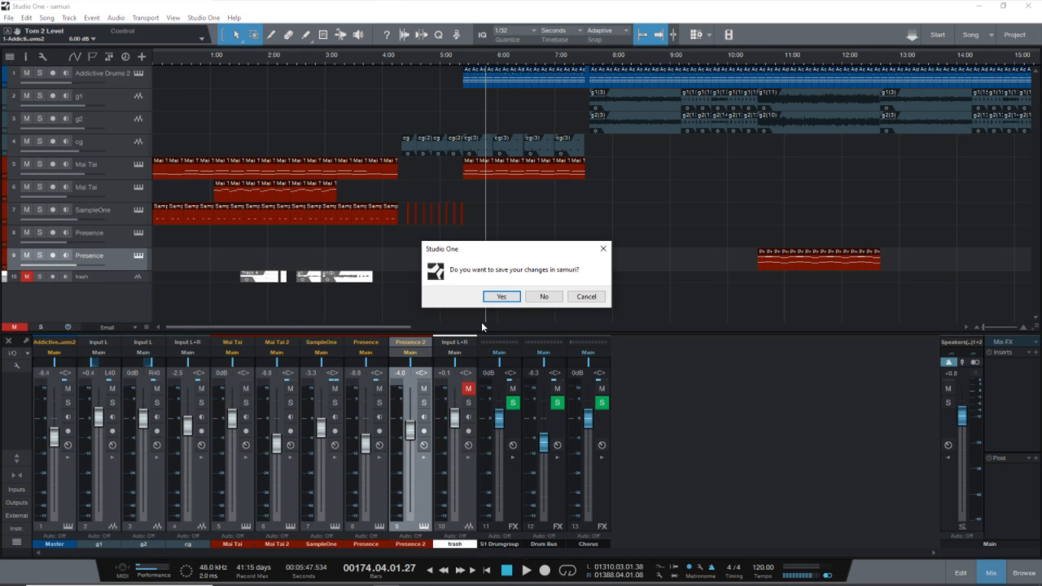
{"action": "left_click", "coordinate": [502, 296]}
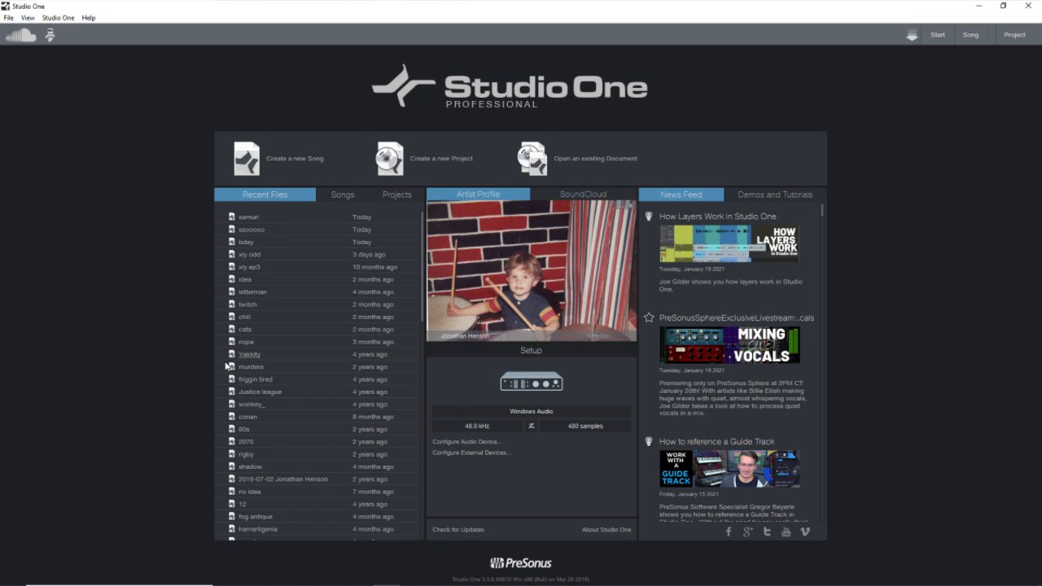
Step: Open the letterman song from the recent files and dismiss the sample rate notice
{"action": "left_click", "coordinate": [259, 294]}
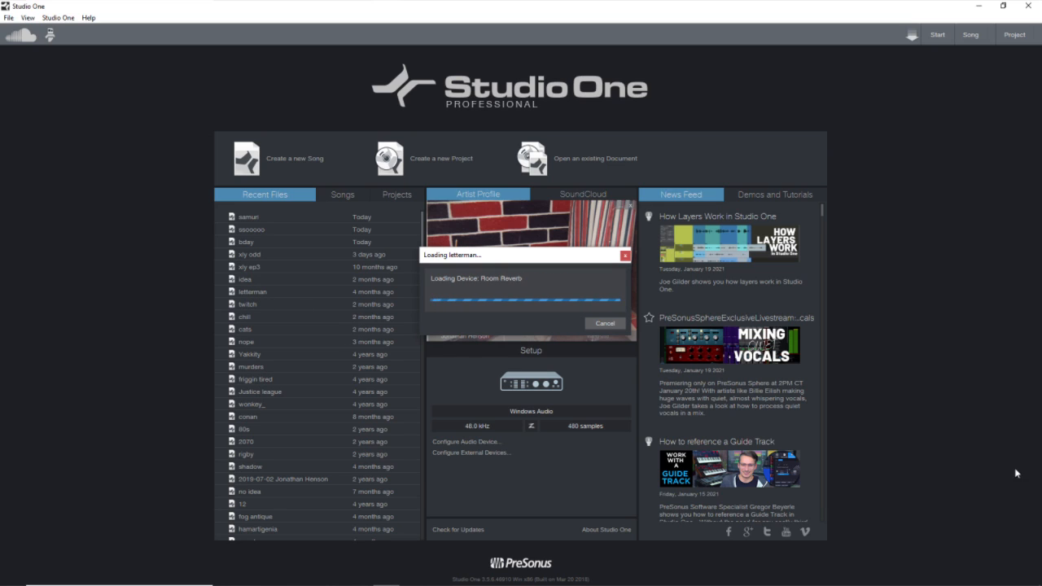
{"action": "mouse_move", "coordinate": [494, 584]}
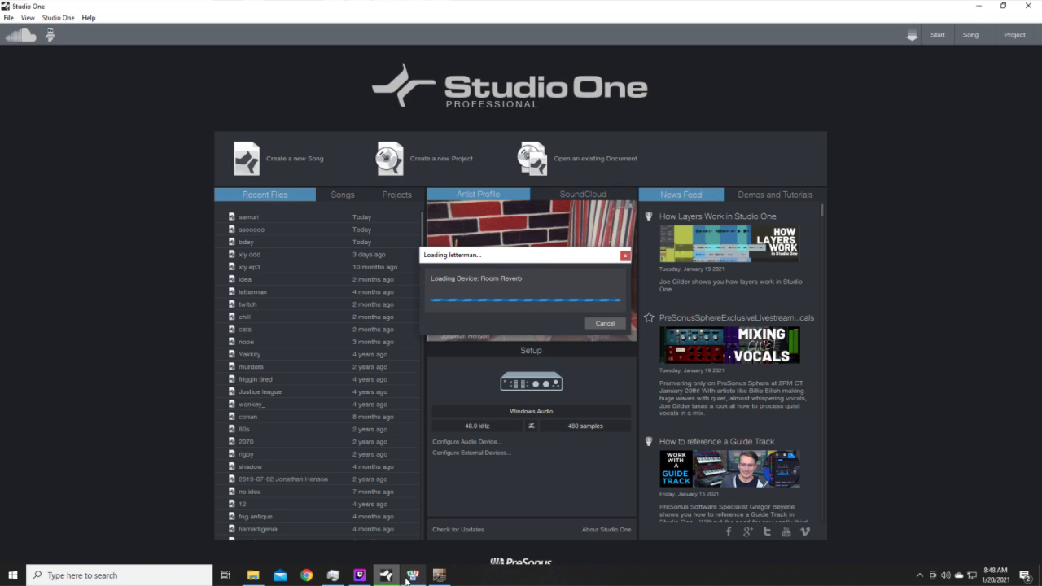
{"action": "mouse_move", "coordinate": [396, 579]}
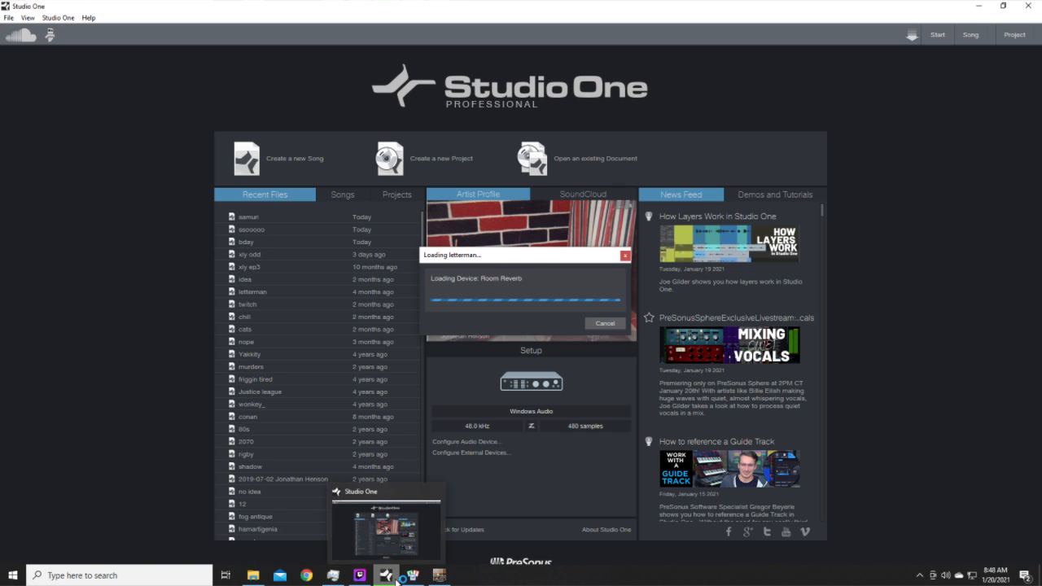
{"action": "left_click", "coordinate": [417, 581]}
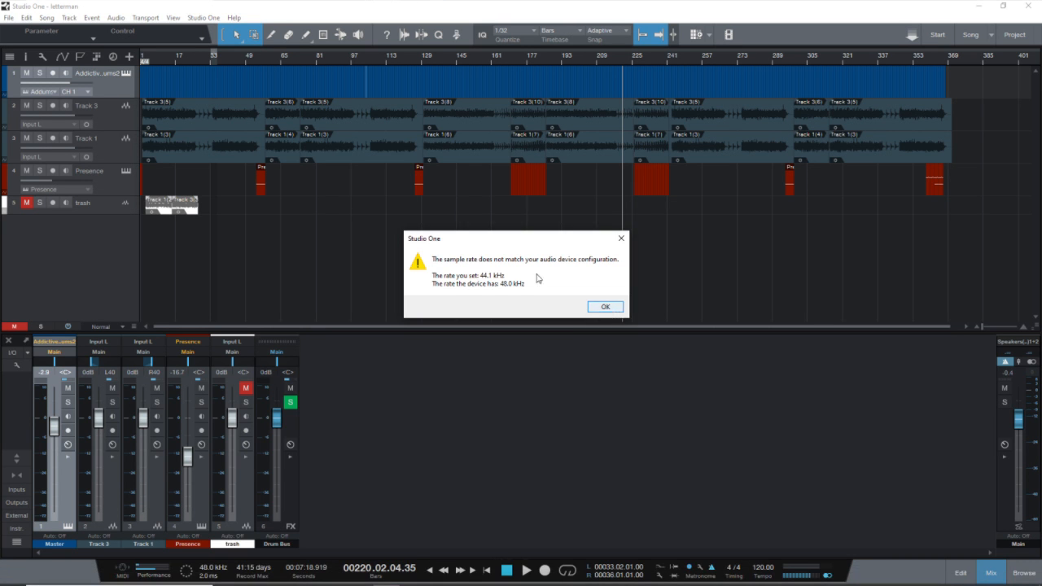
{"action": "left_click", "coordinate": [605, 306]}
Step: Set the letterman song's sample rate to 48.0 kHz in the general song setup
{"action": "left_click", "coordinate": [203, 17]}
{"action": "mouse_move", "coordinate": [65, 18]}
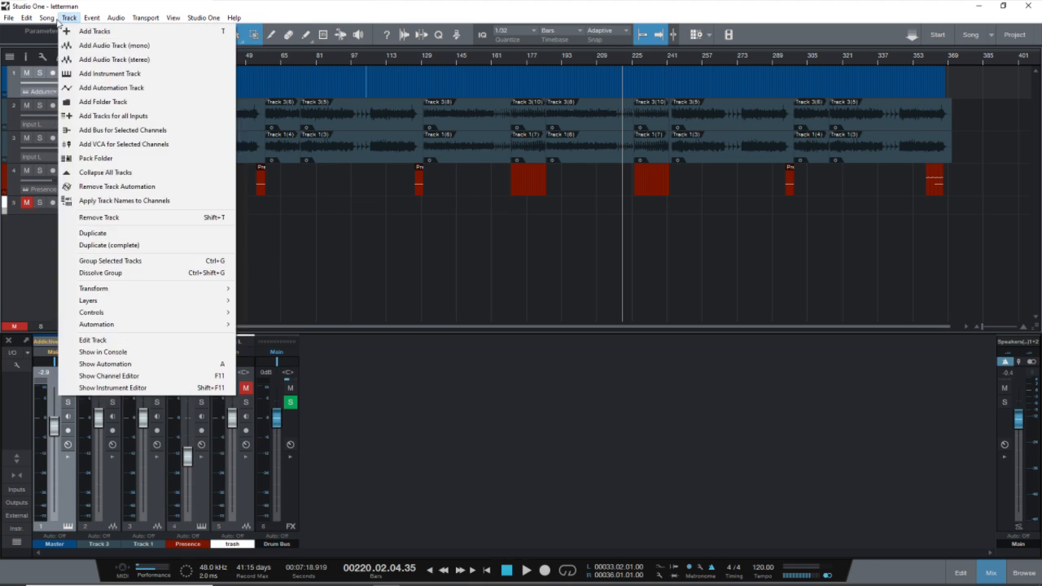
{"action": "left_click", "coordinate": [94, 179]}
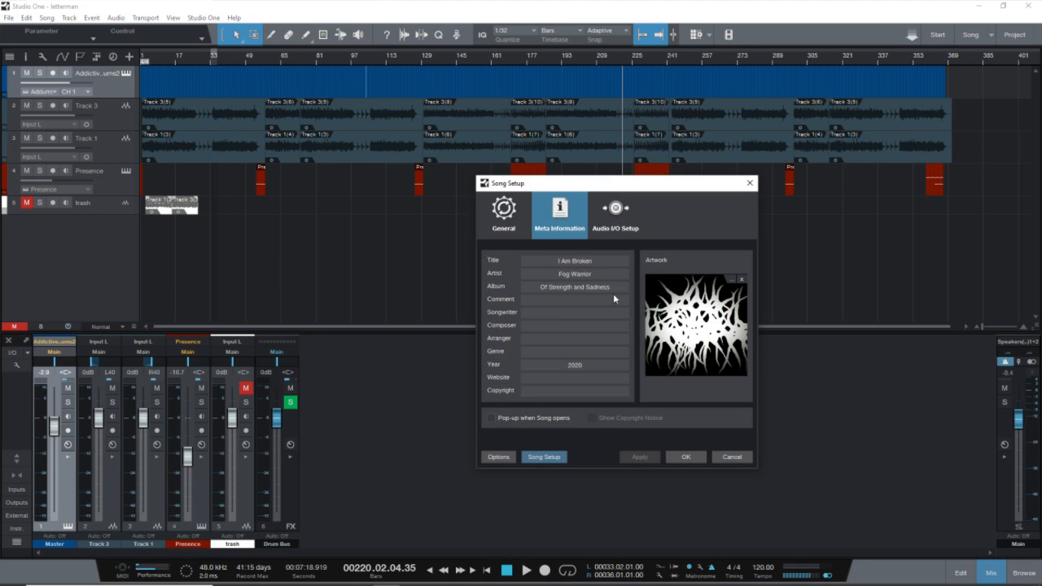
{"action": "left_click", "coordinate": [504, 221]}
{"action": "left_click", "coordinate": [641, 264]}
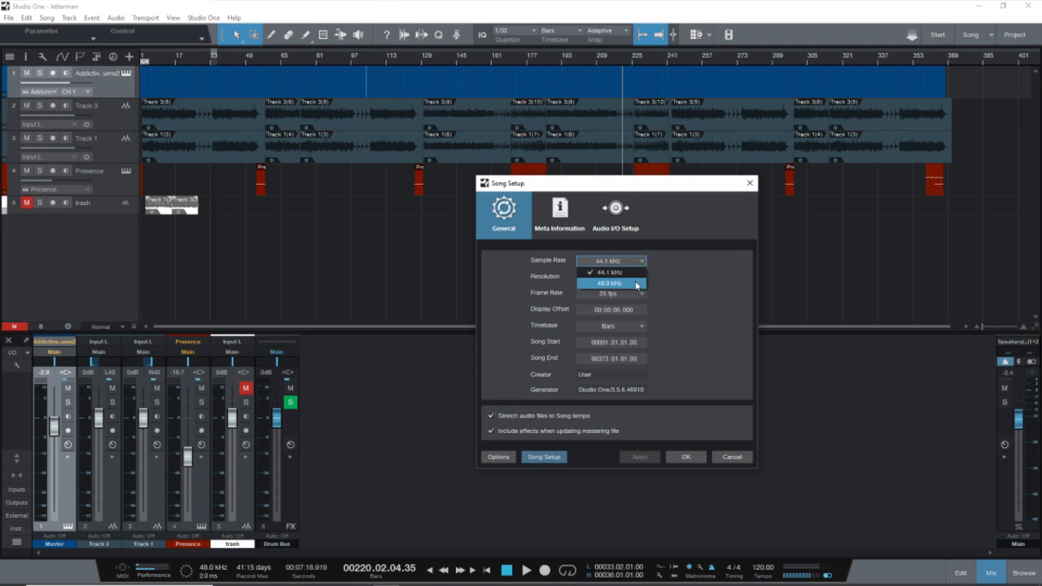
{"action": "left_click", "coordinate": [634, 282]}
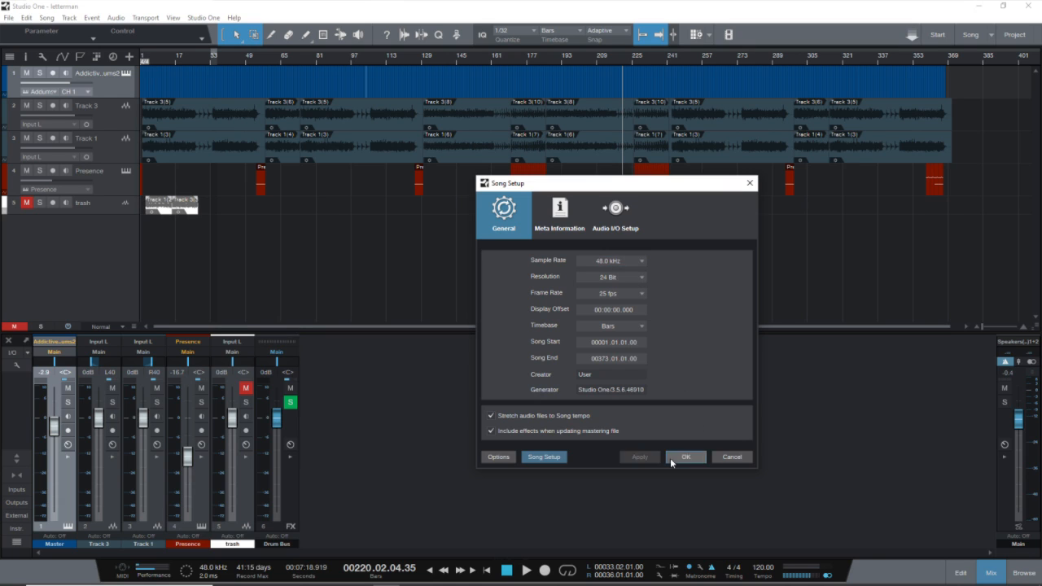
{"action": "left_click", "coordinate": [670, 458]}
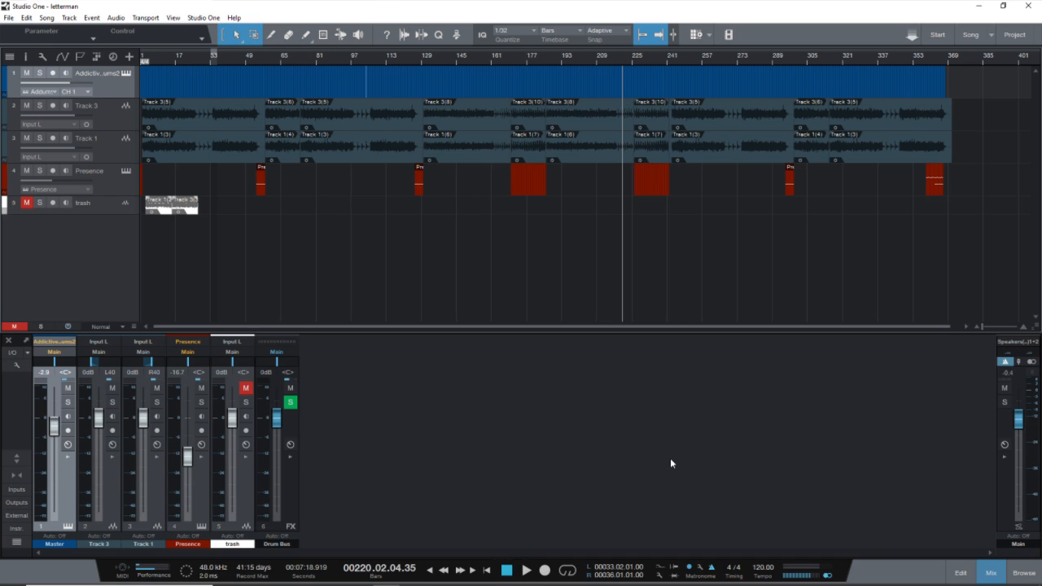
Step: Play the letterman song from its start, lower the main output volume to -2.9 dB, and stop playback
{"action": "left_click", "coordinate": [487, 571]}
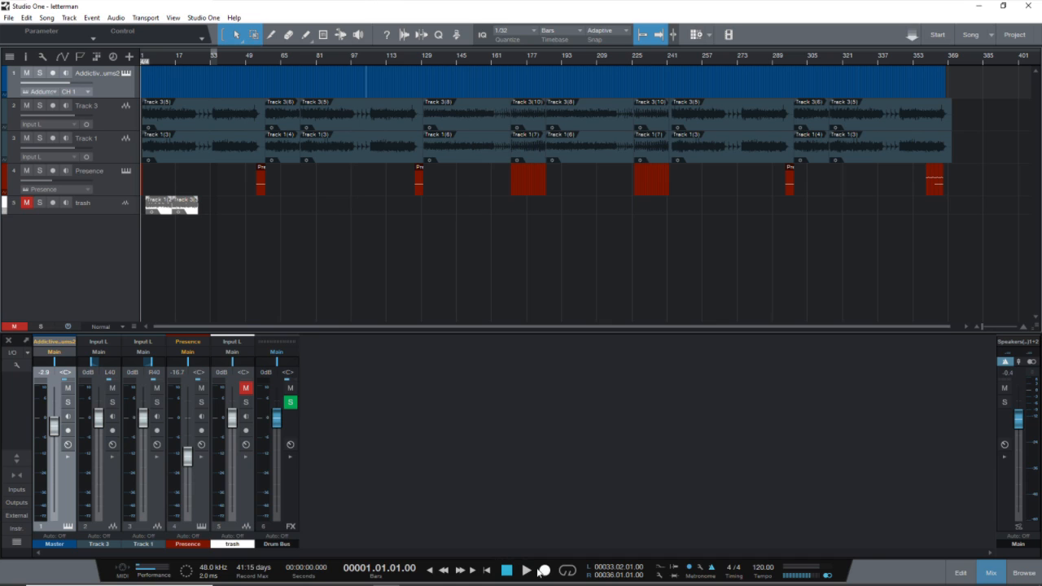
{"action": "key", "text": "space"}
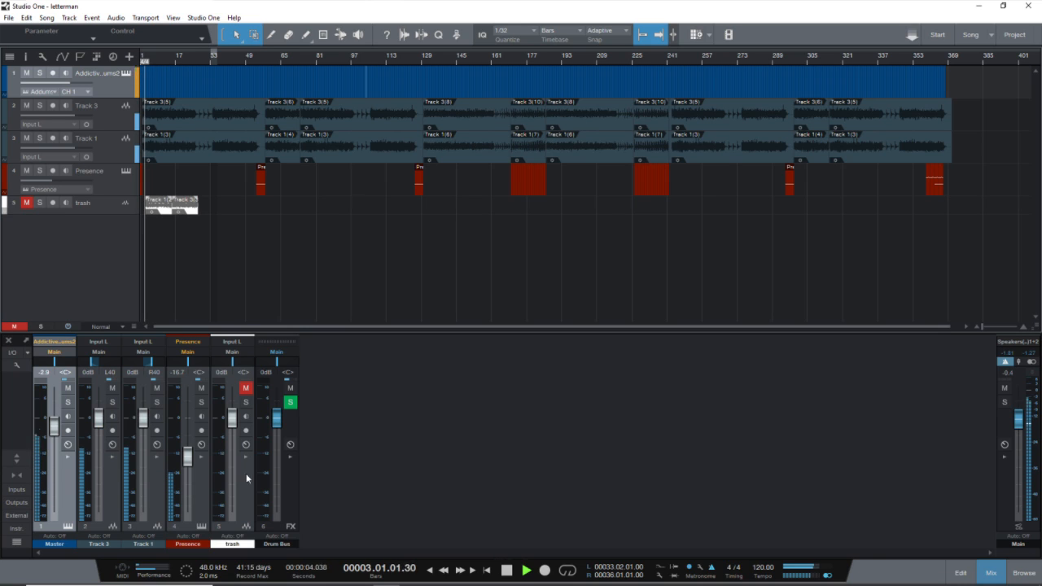
{"action": "scroll", "coordinate": [1021, 436], "scroll_direction": "down", "scroll_amount": 5}
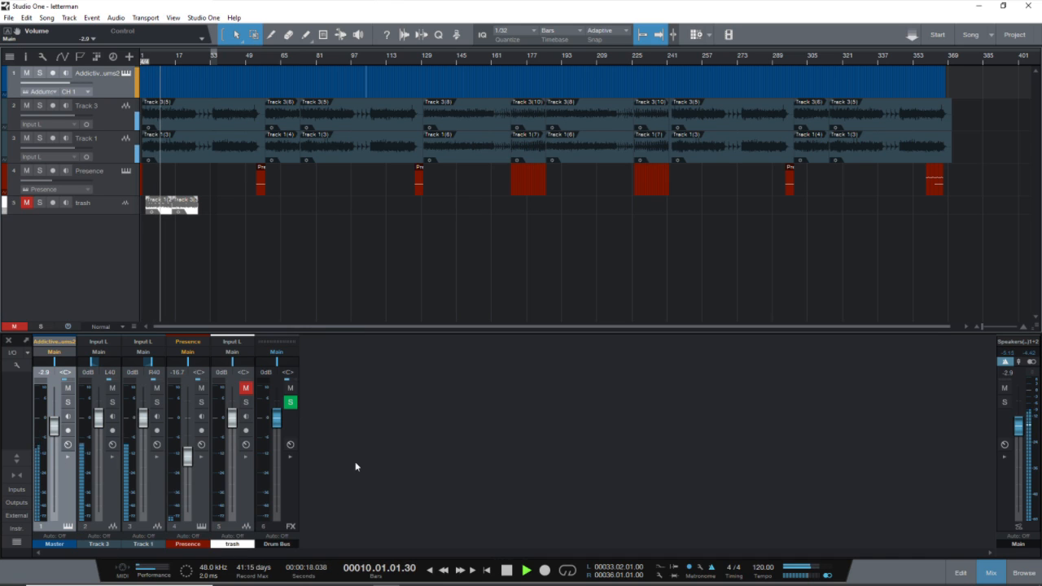
{"action": "key", "text": "space"}
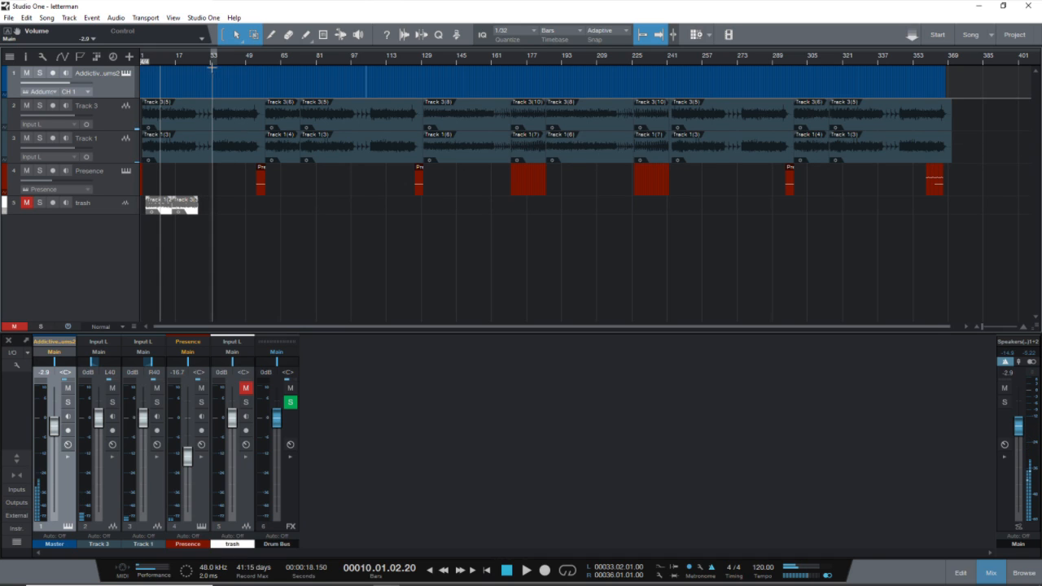
Step: Play the letterman song from bar 57 for a few bars, and stop playback
{"action": "left_click", "coordinate": [266, 57]}
{"action": "left_click", "coordinate": [263, 57]}
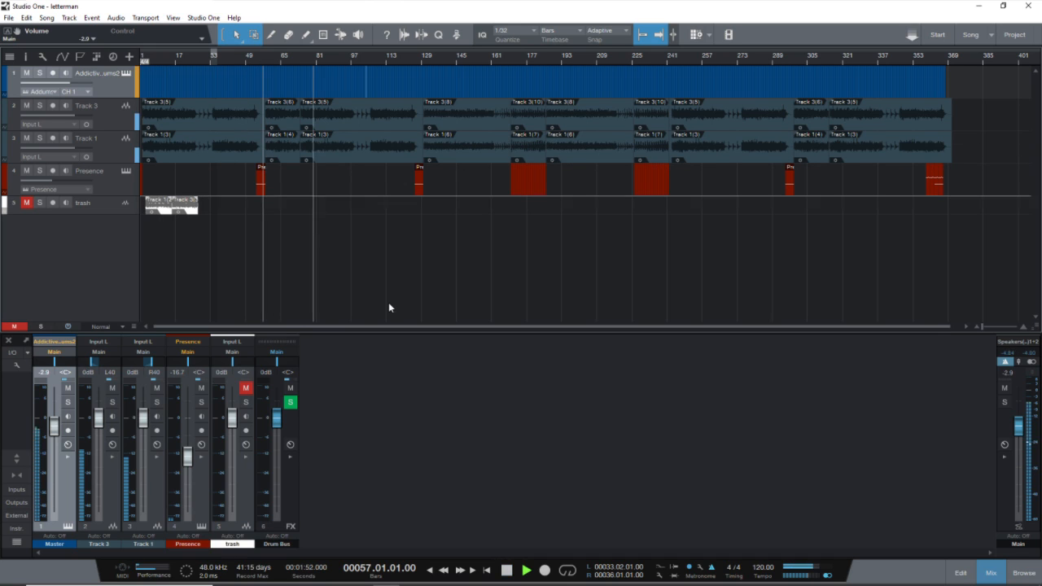
{"action": "key", "text": "space"}
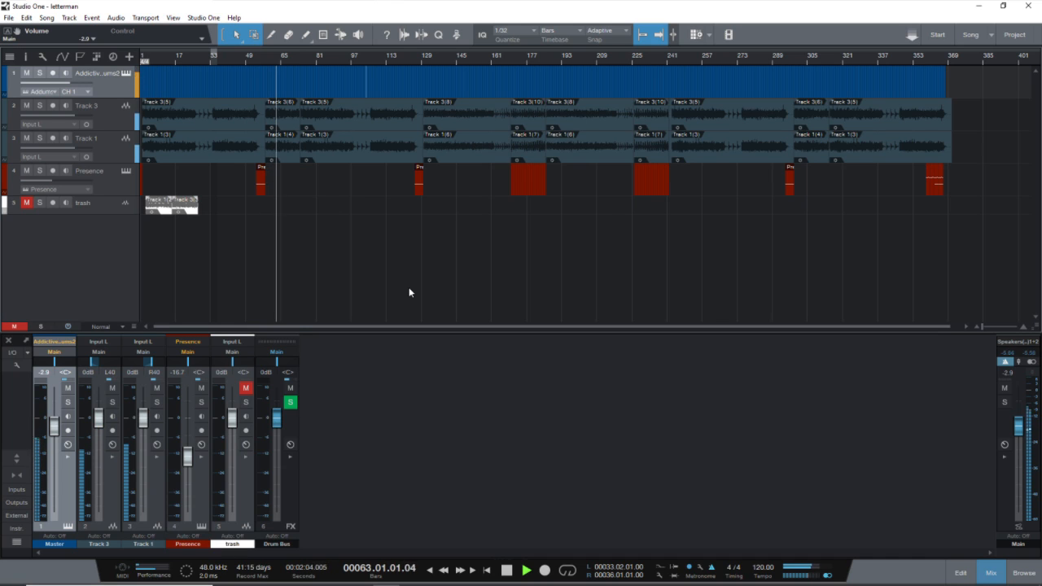
{"action": "key", "text": "space"}
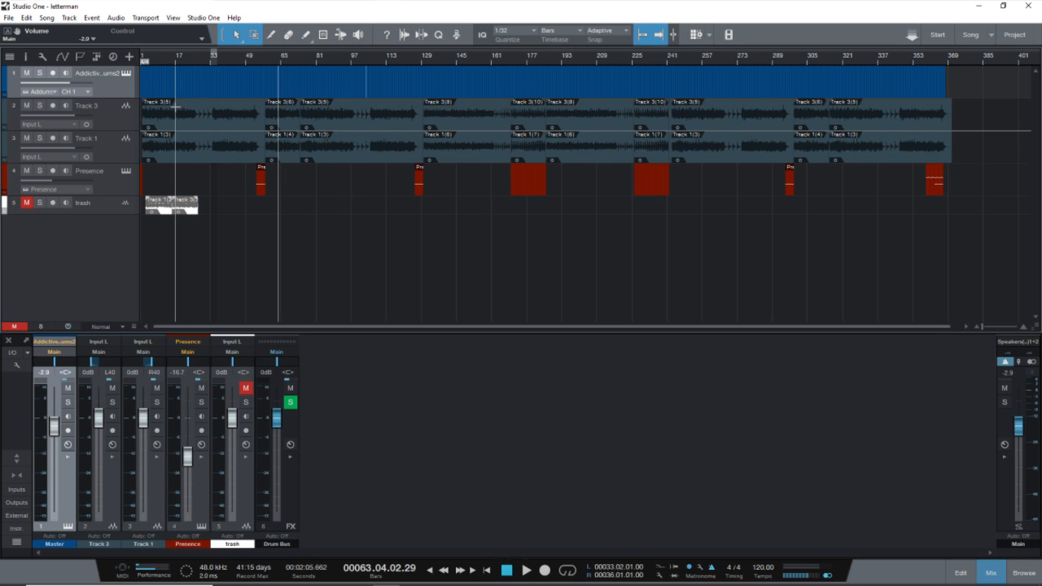
Step: Play the letterman song from the short Presence clip just before bar 129, and stop playback
{"action": "left_click", "coordinate": [418, 58]}
{"action": "key", "text": "space"}
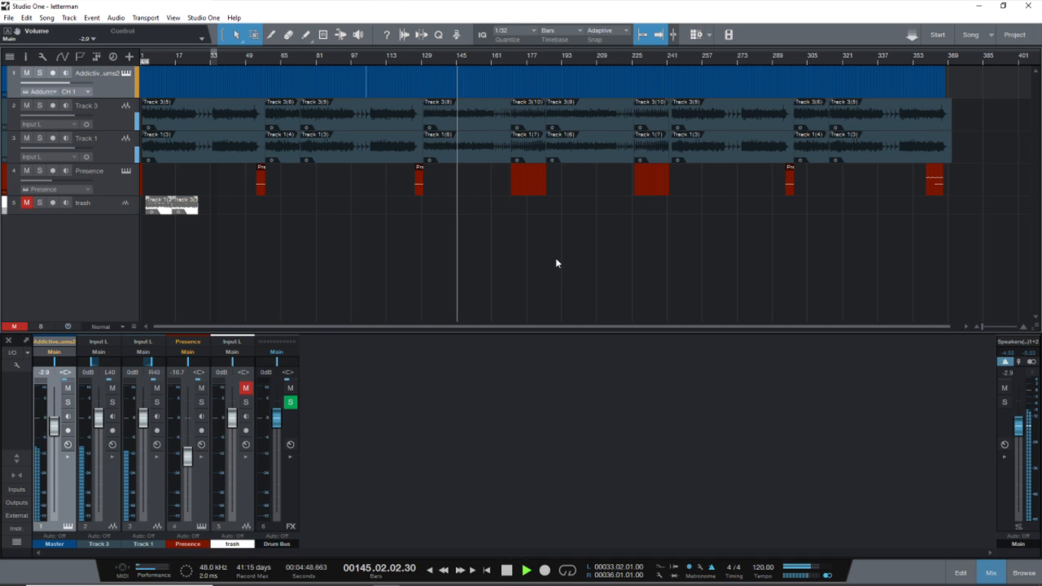
{"action": "key", "text": "space"}
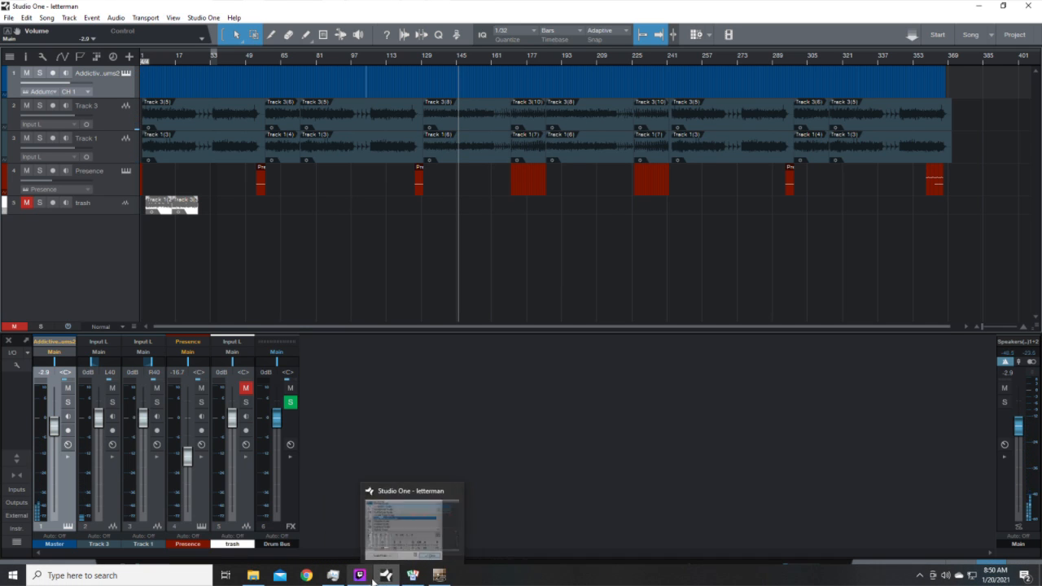
Step: Switch to the Fog Warrior tracks.ods spreadsheet and enlarge its window to review the song titles, saved names and times
{"action": "mouse_move", "coordinate": [410, 579]}
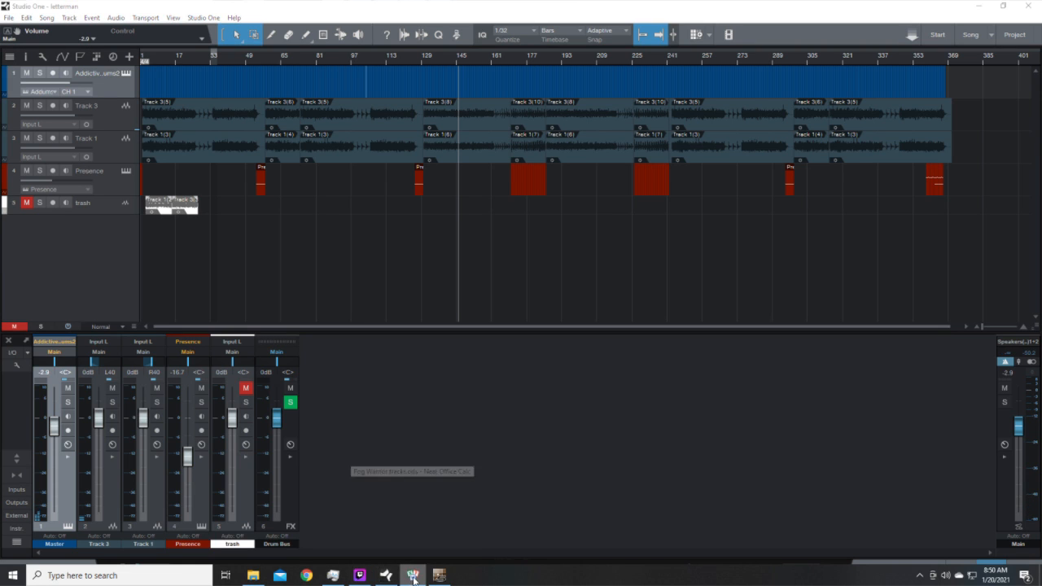
{"action": "key", "text": "alt+Tab"}
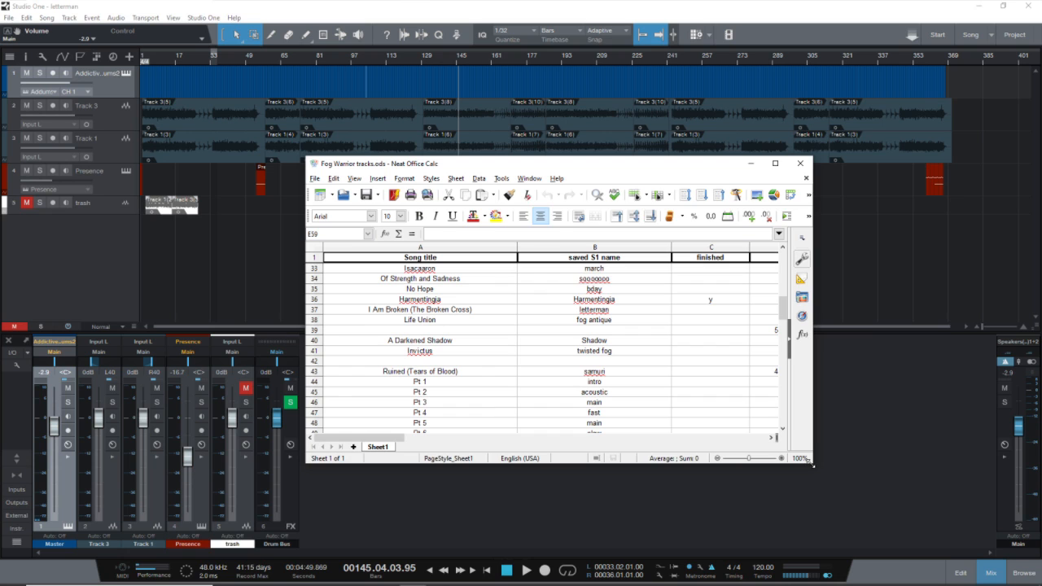
{"action": "left_click_drag", "start_coordinate": [812, 462], "coordinate": [926, 510]}
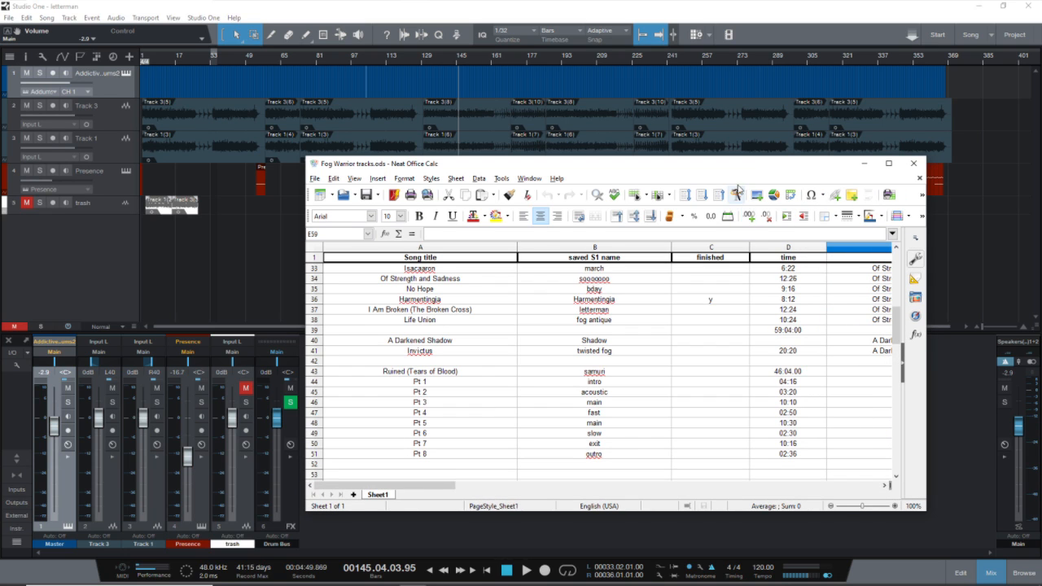
{"action": "scroll", "coordinate": [705, 343], "scroll_direction": "up", "scroll_amount": 3}
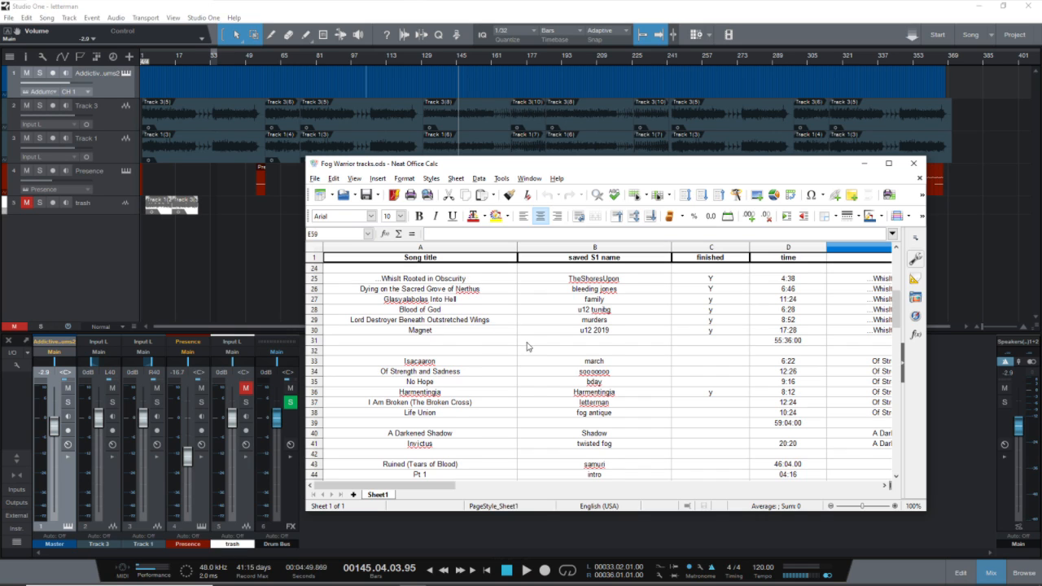
Step: Review the rest of the track list down to the parts of Ruined (Tears of Blood), and minimize the spreadsheet
{"action": "scroll", "coordinate": [528, 347], "scroll_direction": "down", "scroll_amount": 1}
{"action": "scroll", "coordinate": [528, 347], "scroll_direction": "down", "scroll_amount": 1}
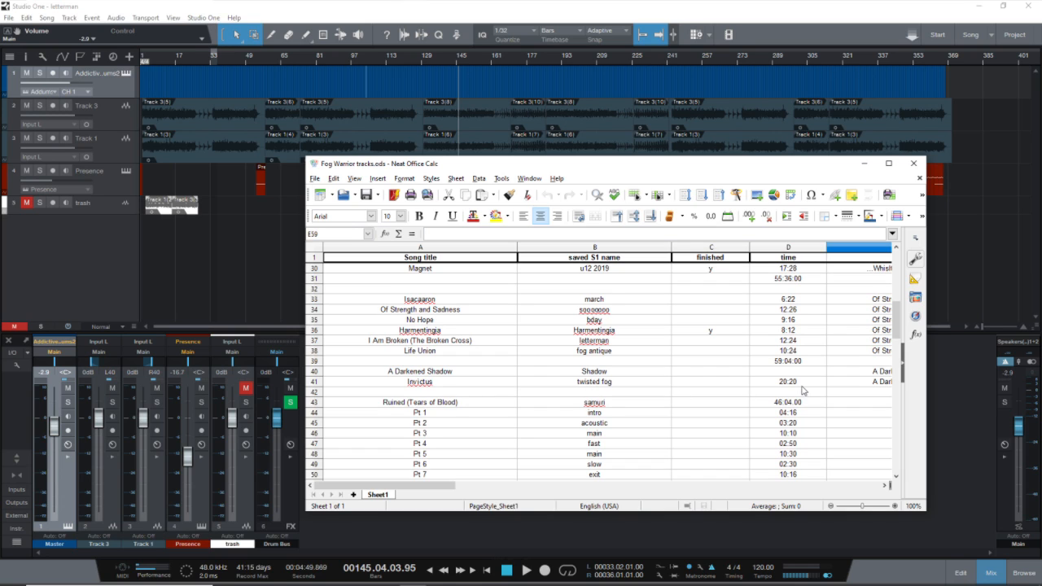
{"action": "scroll", "coordinate": [798, 391], "scroll_direction": "down", "scroll_amount": 1}
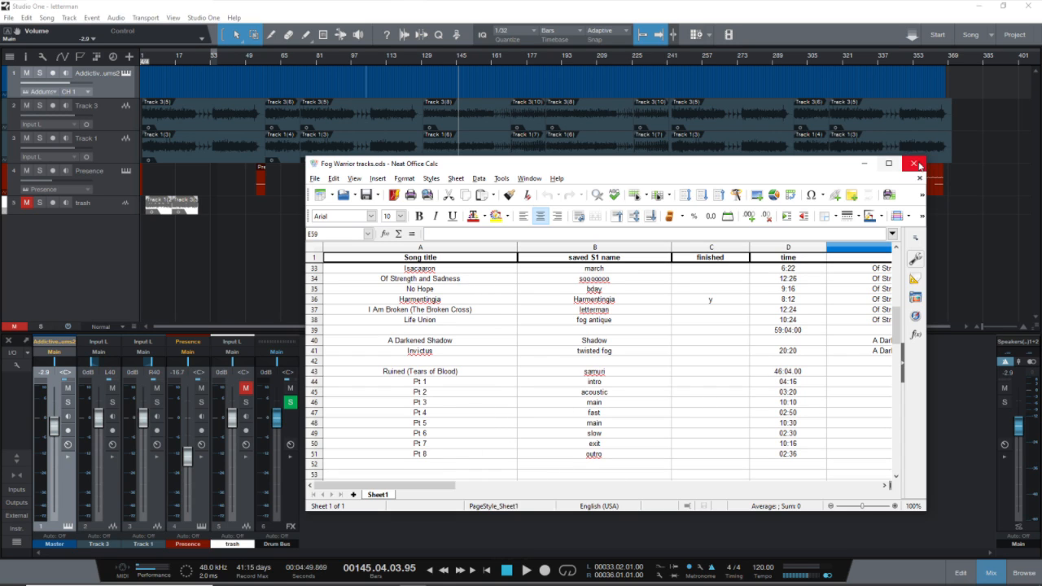
{"action": "left_click", "coordinate": [865, 163]}
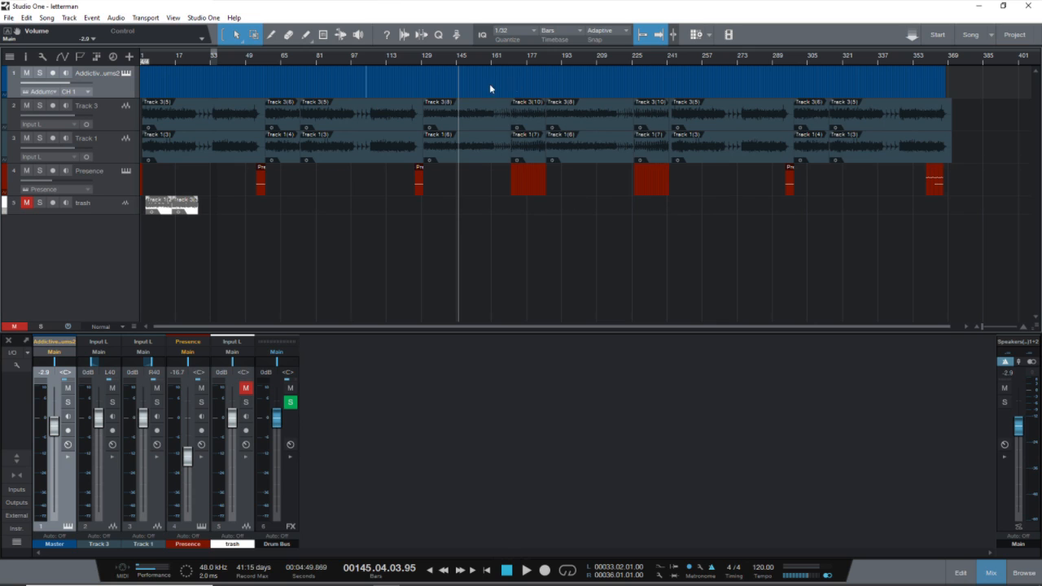
Step: Play the letterman song from bar 170 for a few bars, stop playback, and return the playhead to bar 170
{"action": "left_click", "coordinate": [511, 60]}
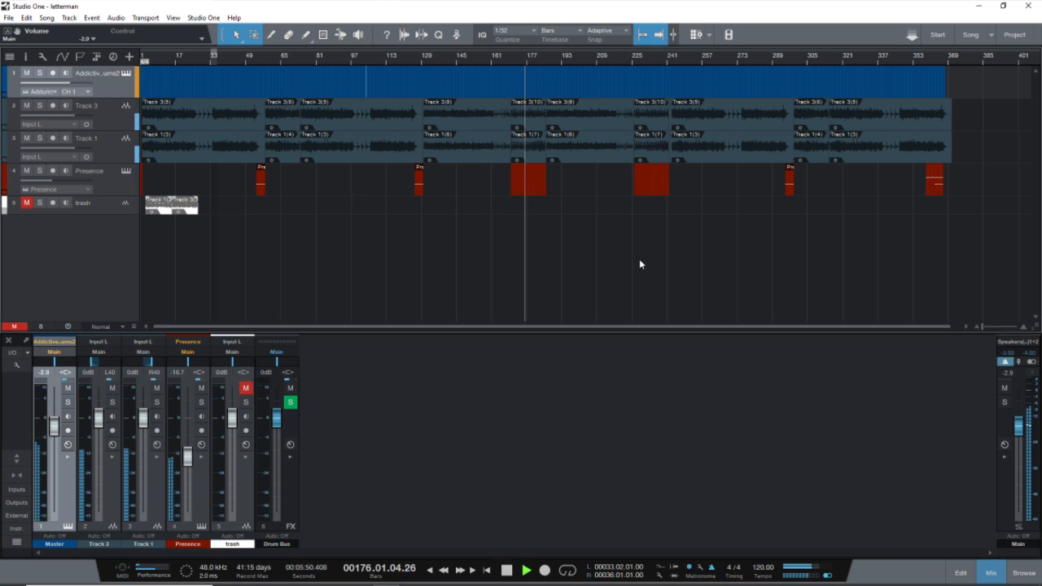
{"action": "key", "text": "space"}
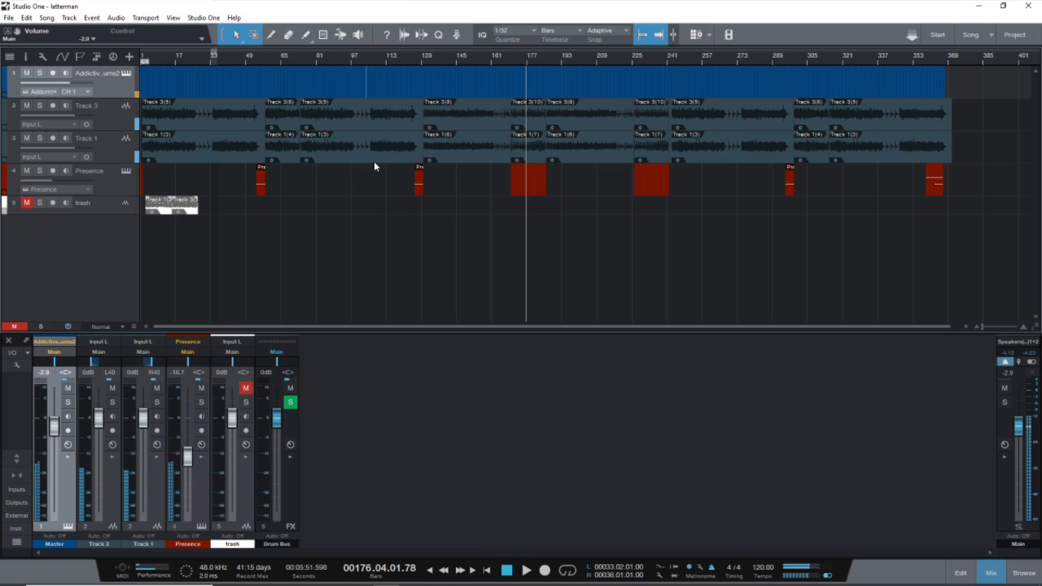
{"action": "left_click", "coordinate": [511, 59]}
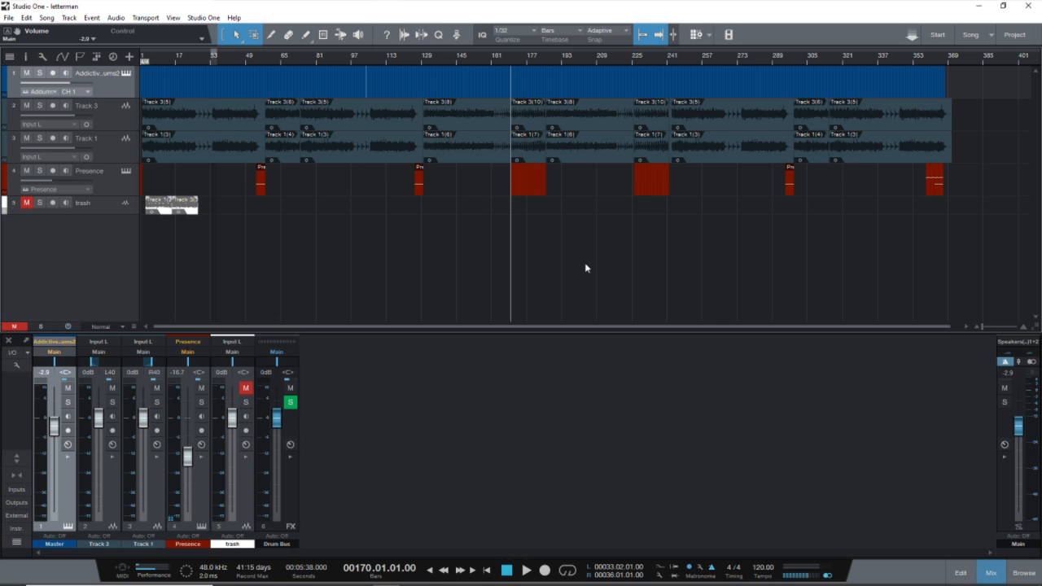
Step: Switch to Guitar Pro 5 and move its window higher so the tab and track list fit on screen
{"action": "mouse_move", "coordinate": [443, 584]}
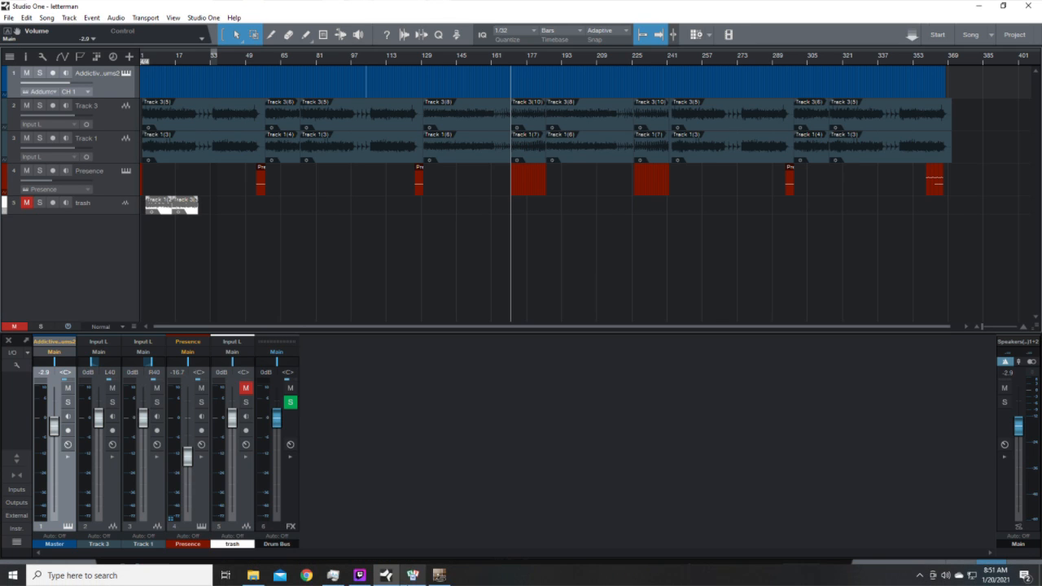
{"action": "left_click", "coordinate": [445, 581]}
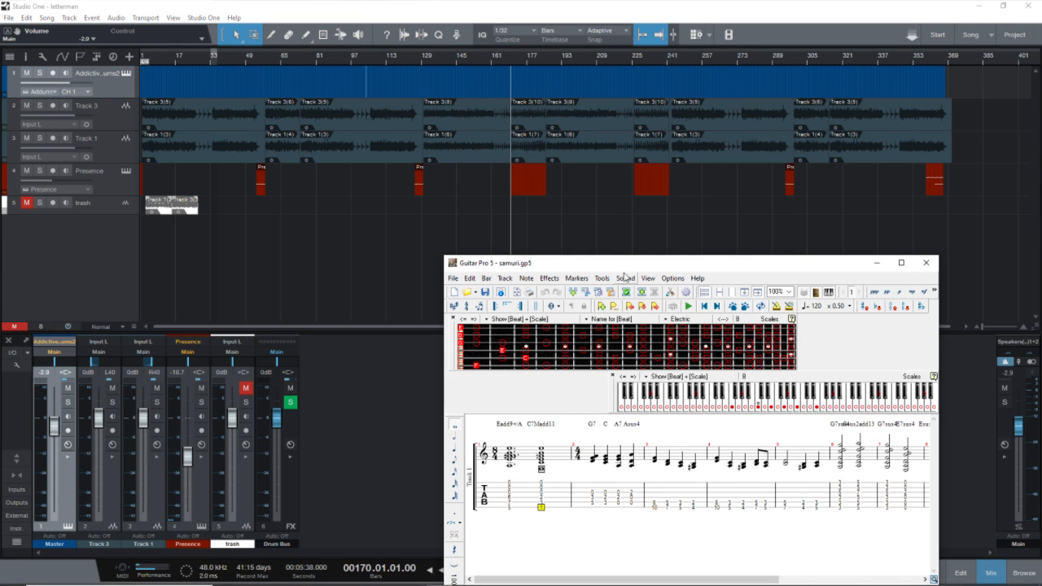
{"action": "left_click_drag", "start_coordinate": [616, 269], "coordinate": [647, 213]}
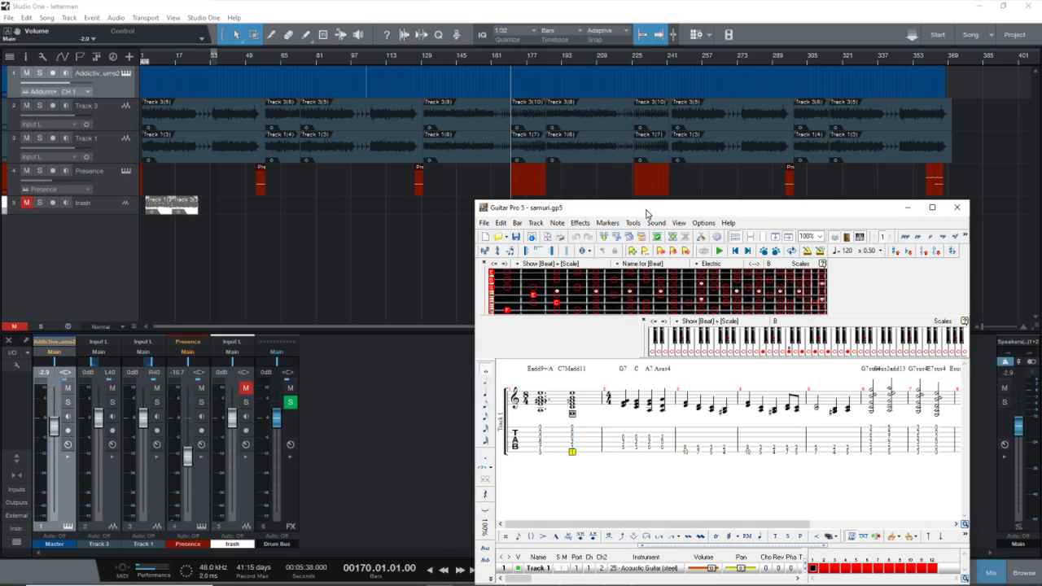
Step: Open the letterman tab from the Fog Warrior folder without saving the changes to samuri.gp5
{"action": "left_click", "coordinate": [506, 238]}
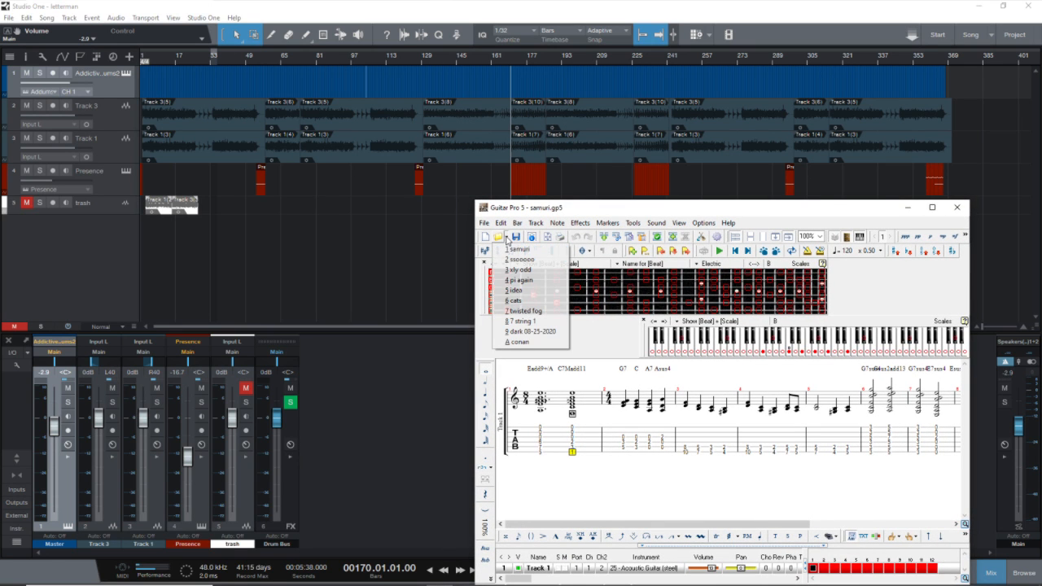
{"action": "left_click", "coordinate": [517, 249]}
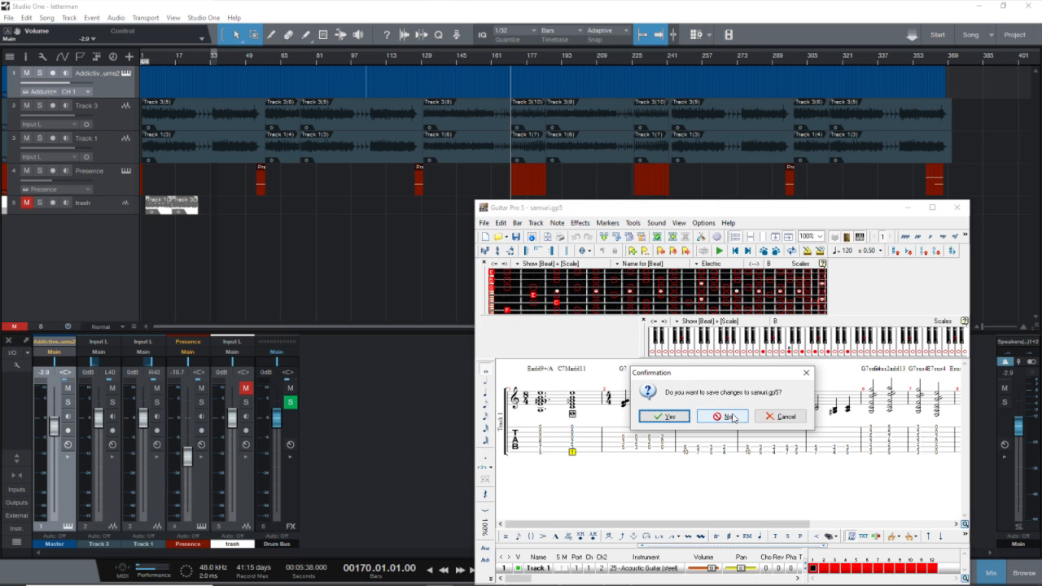
{"action": "left_click", "coordinate": [732, 417]}
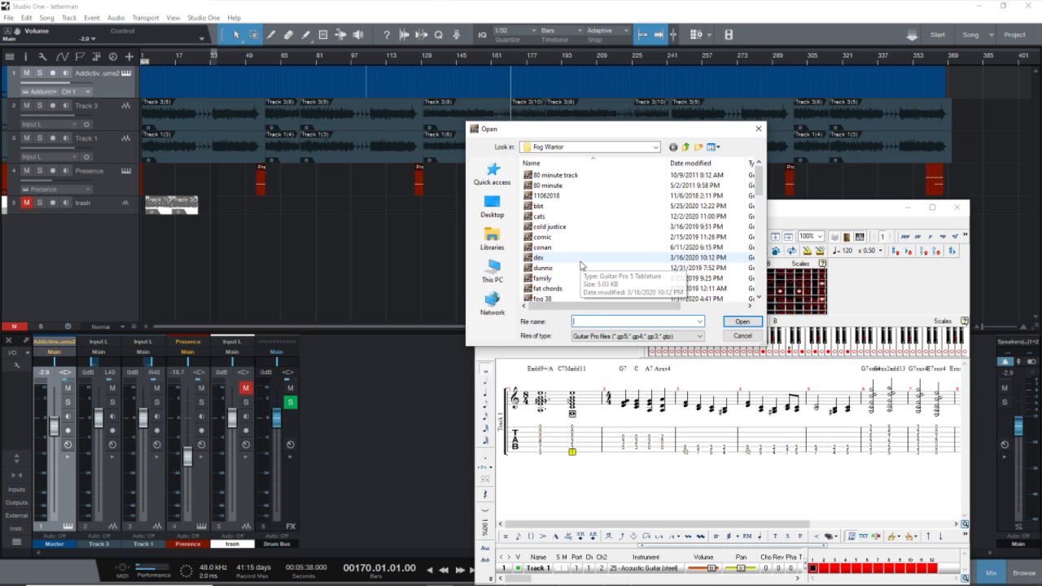
{"action": "scroll", "coordinate": [581, 265], "scroll_direction": "down", "scroll_amount": 4}
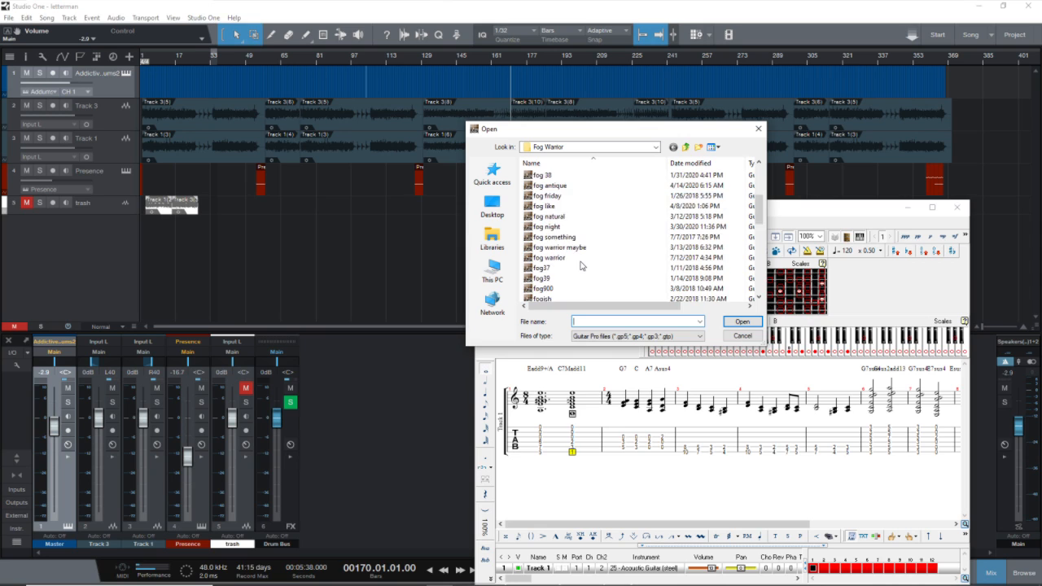
{"action": "scroll", "coordinate": [581, 265], "scroll_direction": "down", "scroll_amount": 2}
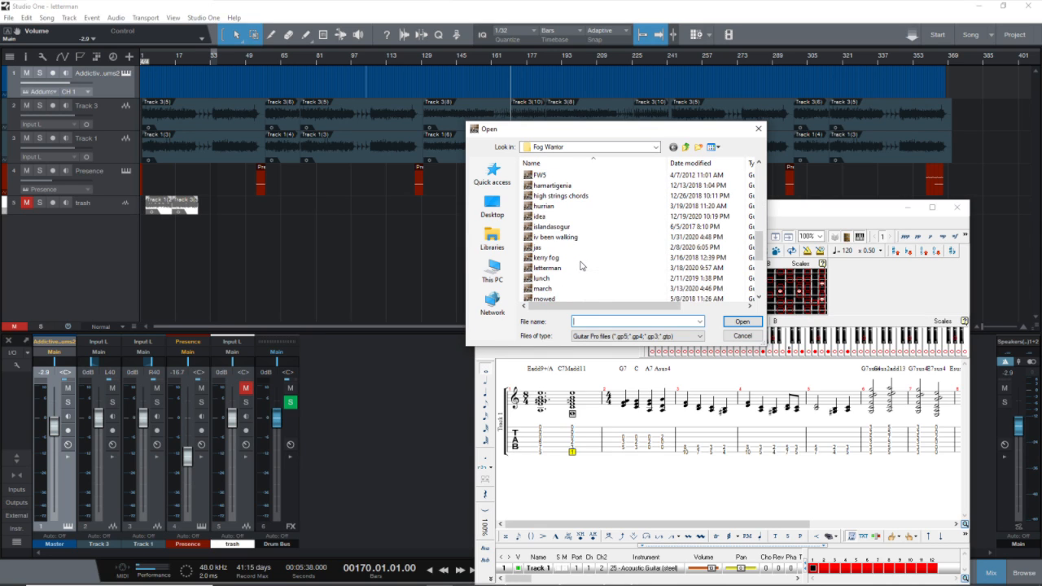
{"action": "left_click", "coordinate": [581, 266]}
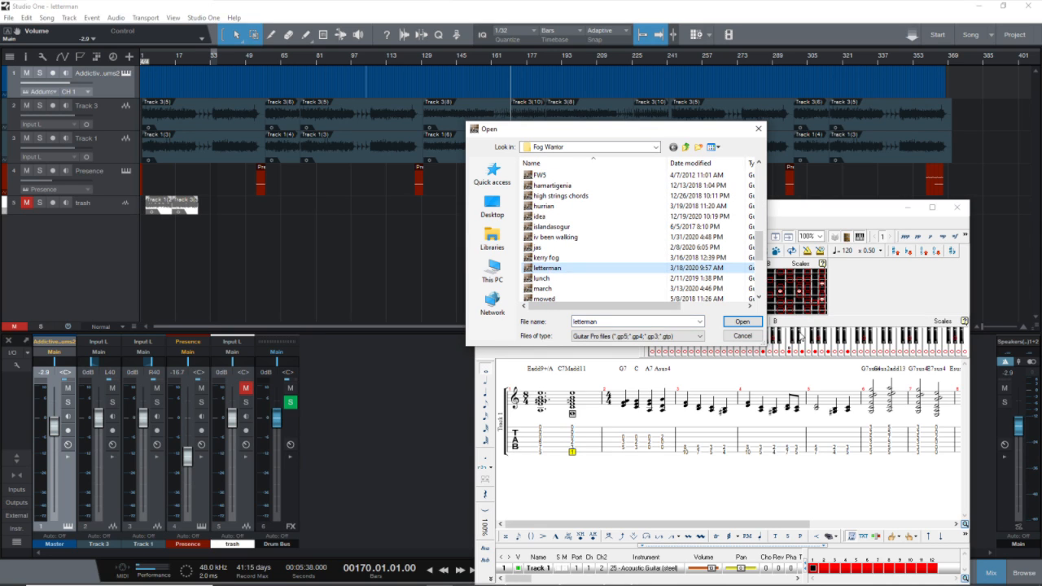
{"action": "left_click", "coordinate": [750, 322]}
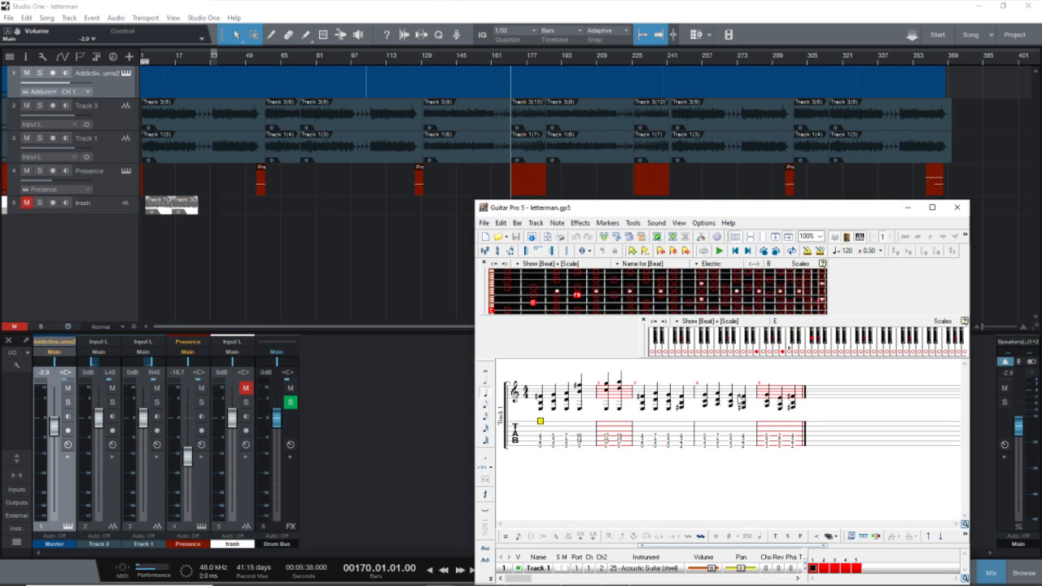
Step: Select the lowest-string note of the first chord, and check the notice in the letterman score information
{"action": "left_click", "coordinate": [540, 445]}
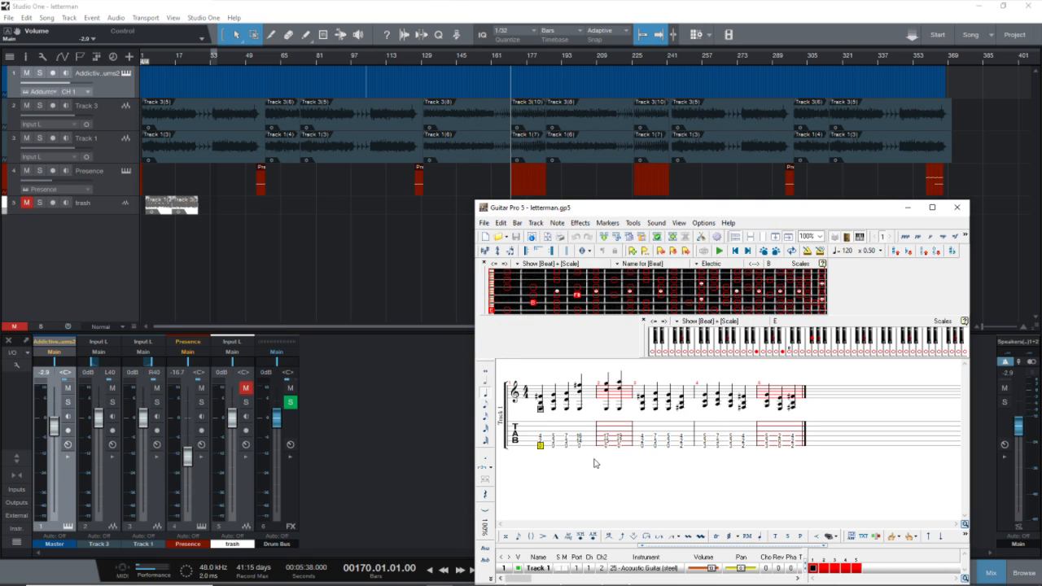
{"action": "key", "text": "F5"}
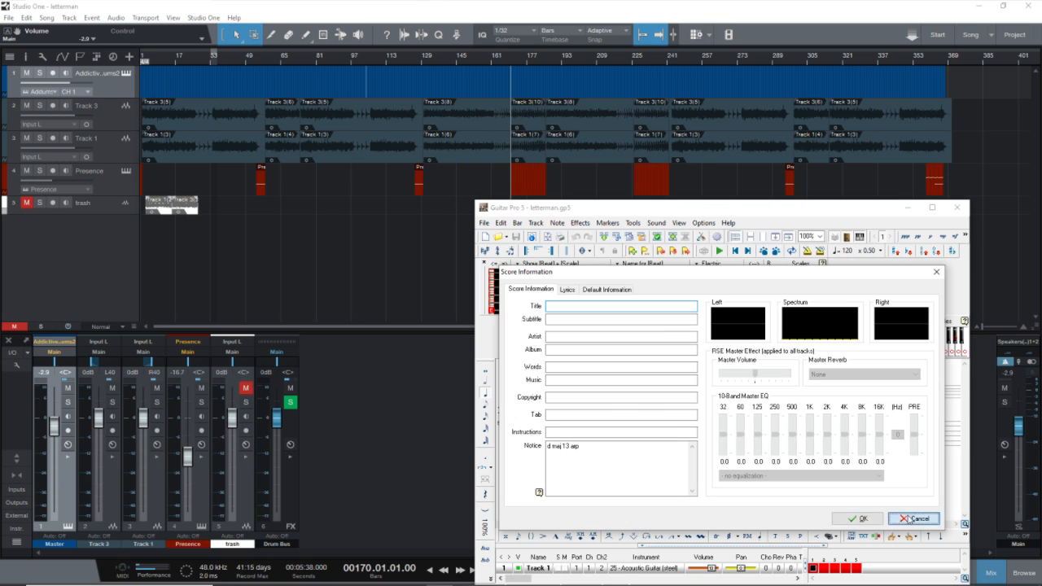
{"action": "left_click", "coordinate": [858, 519]}
Step: Set the displayed scale to the D Major 13th Arpeggio for the fretboard and keyboard
{"action": "left_click", "coordinate": [802, 265]}
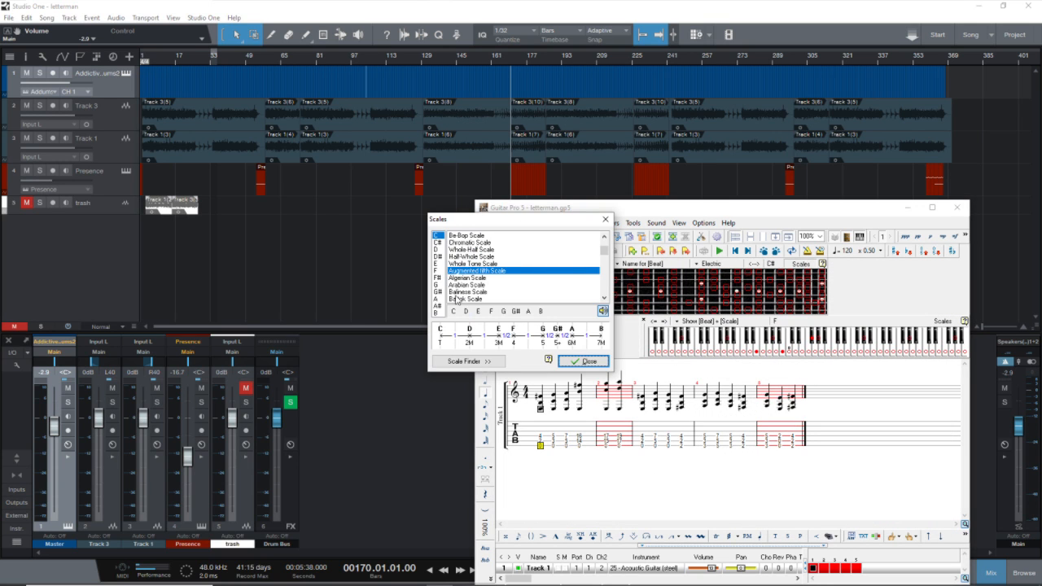
{"action": "scroll", "coordinate": [519, 289], "scroll_direction": "down", "scroll_amount": 8}
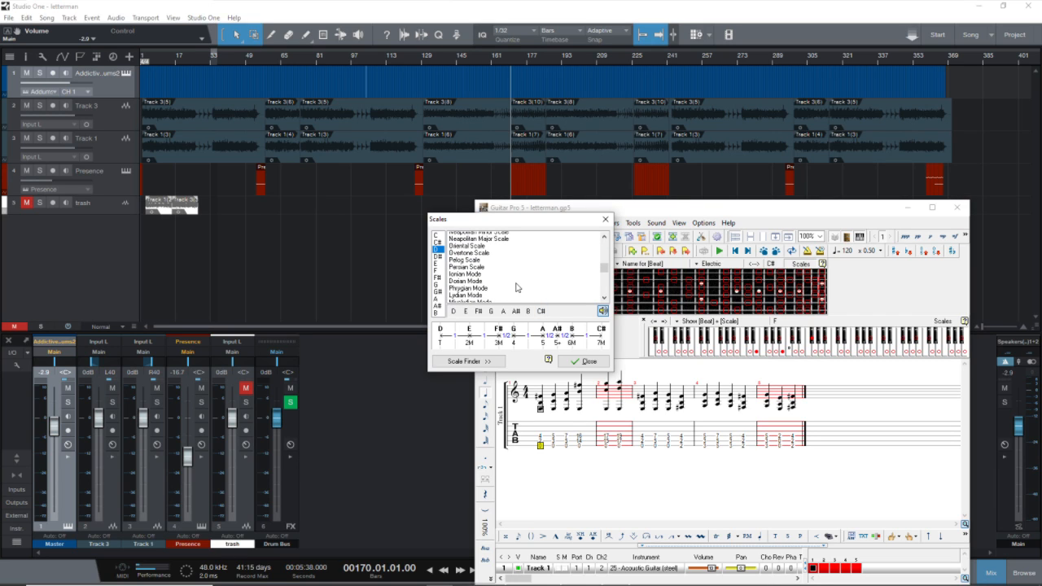
{"action": "scroll", "coordinate": [517, 288], "scroll_direction": "down", "scroll_amount": 10}
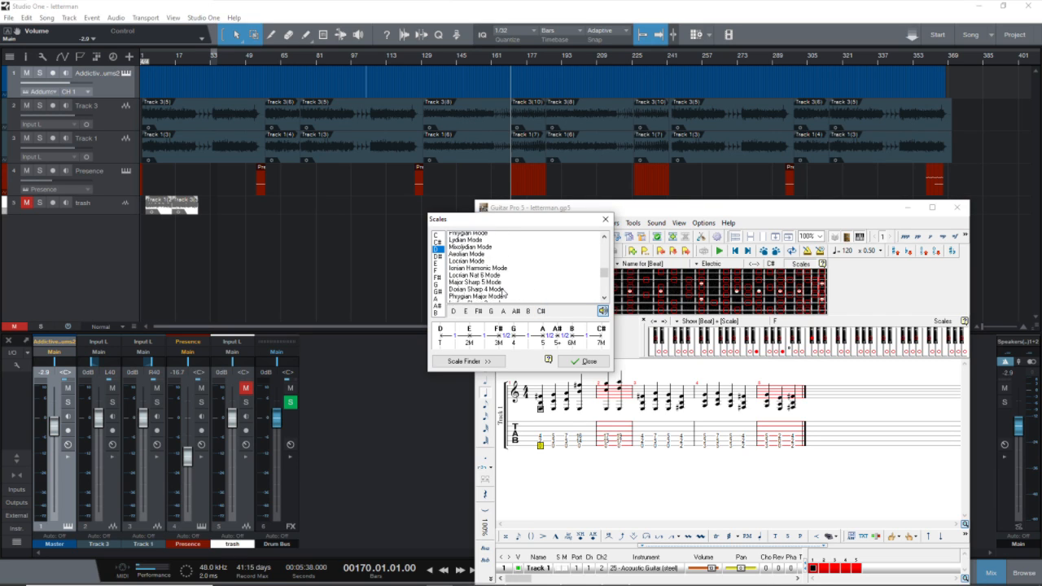
{"action": "scroll", "coordinate": [503, 292], "scroll_direction": "down", "scroll_amount": 4}
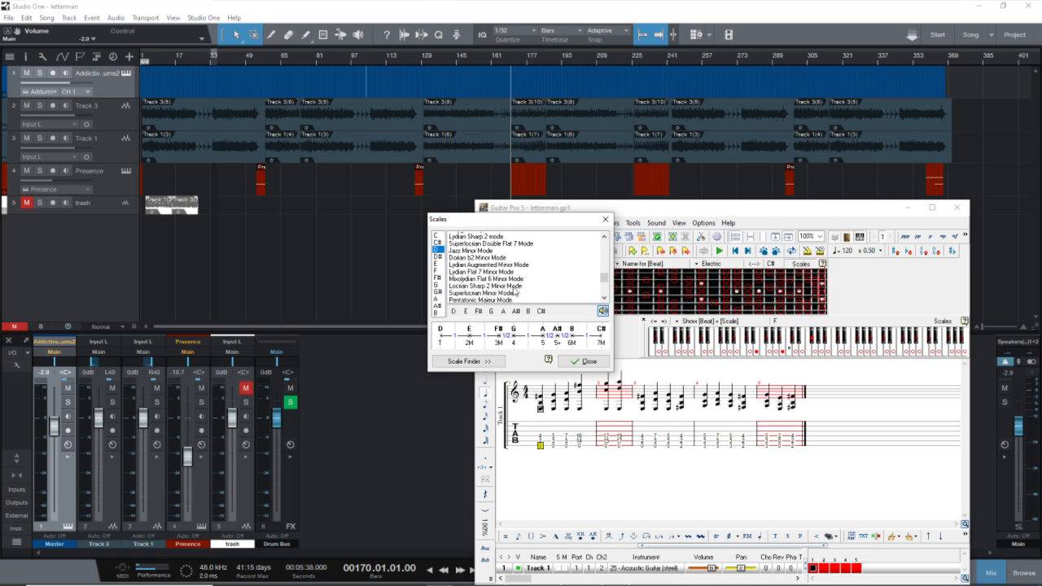
{"action": "scroll", "coordinate": [513, 291], "scroll_direction": "down", "scroll_amount": 10}
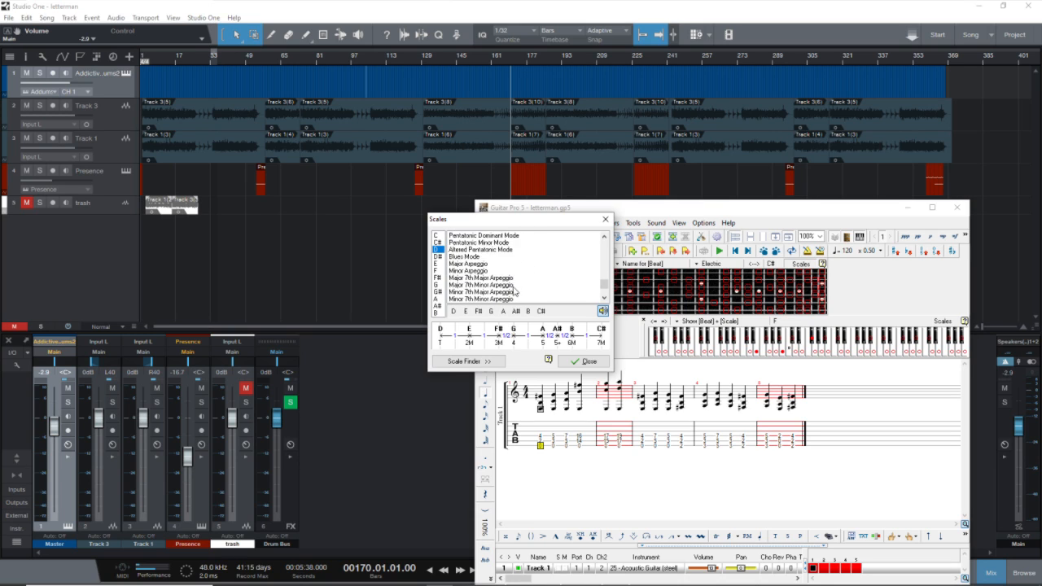
{"action": "scroll", "coordinate": [513, 290], "scroll_direction": "down", "scroll_amount": 1}
{"action": "left_click", "coordinate": [503, 293]}
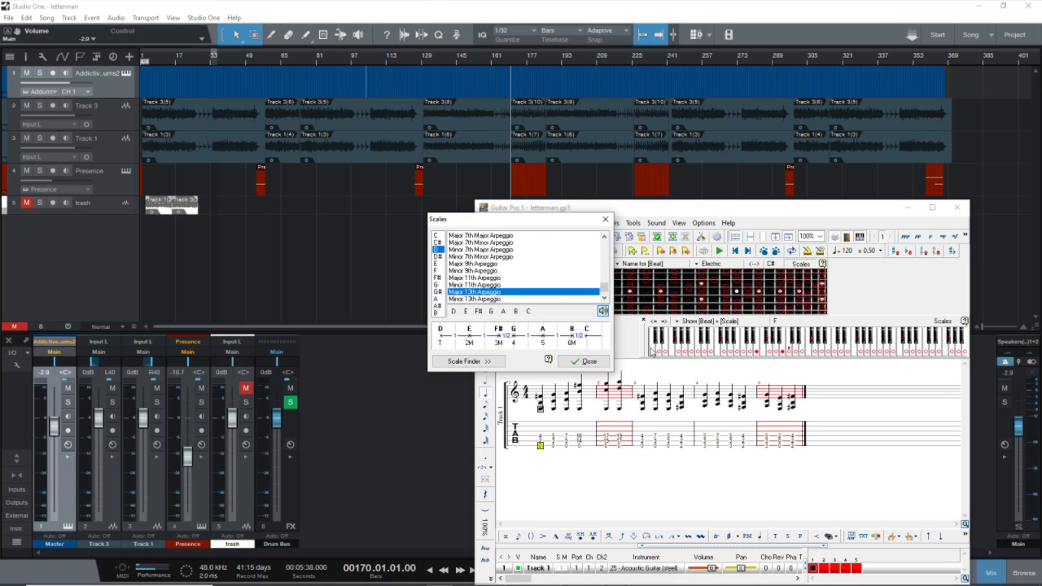
{"action": "left_click", "coordinate": [582, 360]}
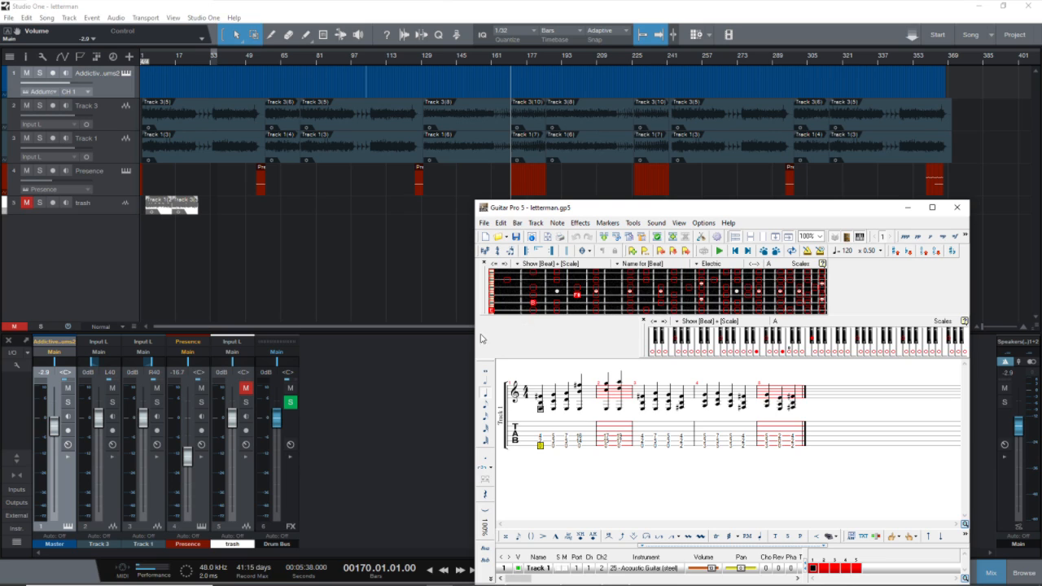
Step: Move the Guitar Pro window out of the way and return the Studio One playhead to the song's start
{"action": "left_click_drag", "start_coordinate": [738, 210], "coordinate": [1041, 167]}
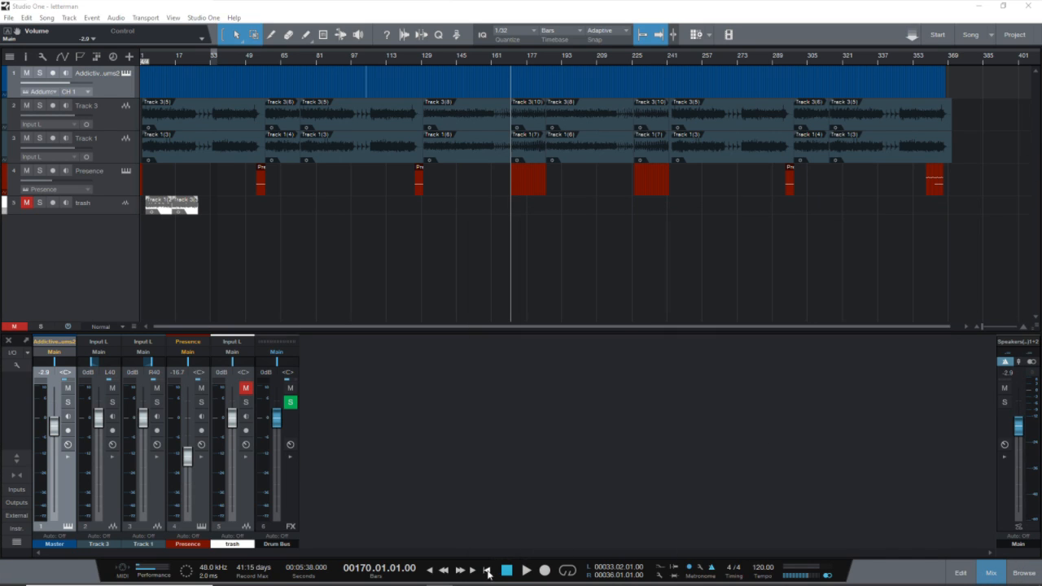
{"action": "left_click", "coordinate": [505, 570]}
{"action": "left_click_drag", "start_coordinate": [1041, 122], "coordinate": [590, 80]}
{"action": "left_click", "coordinate": [446, 511]}
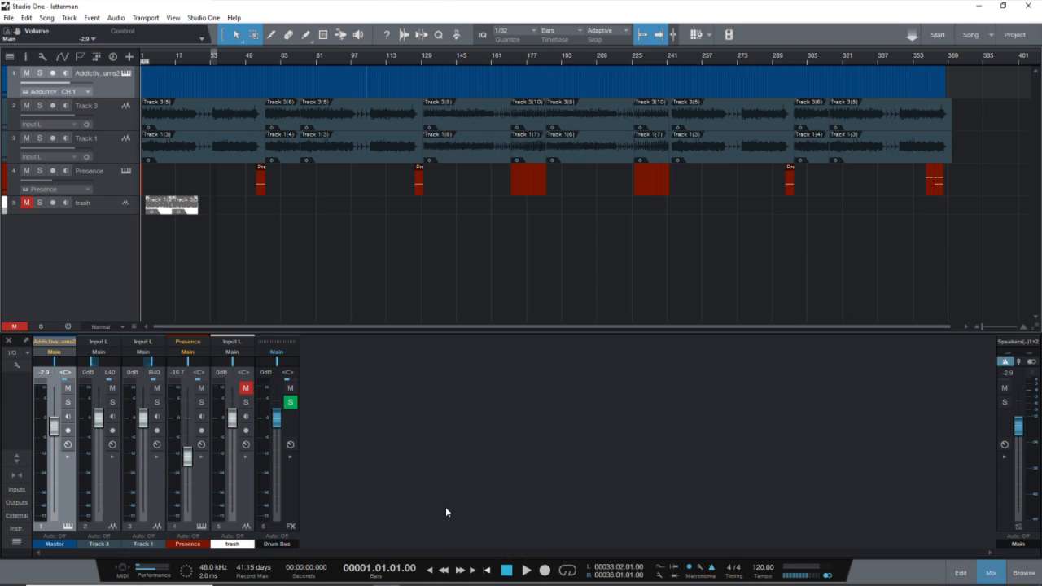
Step: Open the Presence track's Expressive Choir instrument, audition several notes on its keyboard, and close the instrument window
{"action": "left_click", "coordinate": [126, 171]}
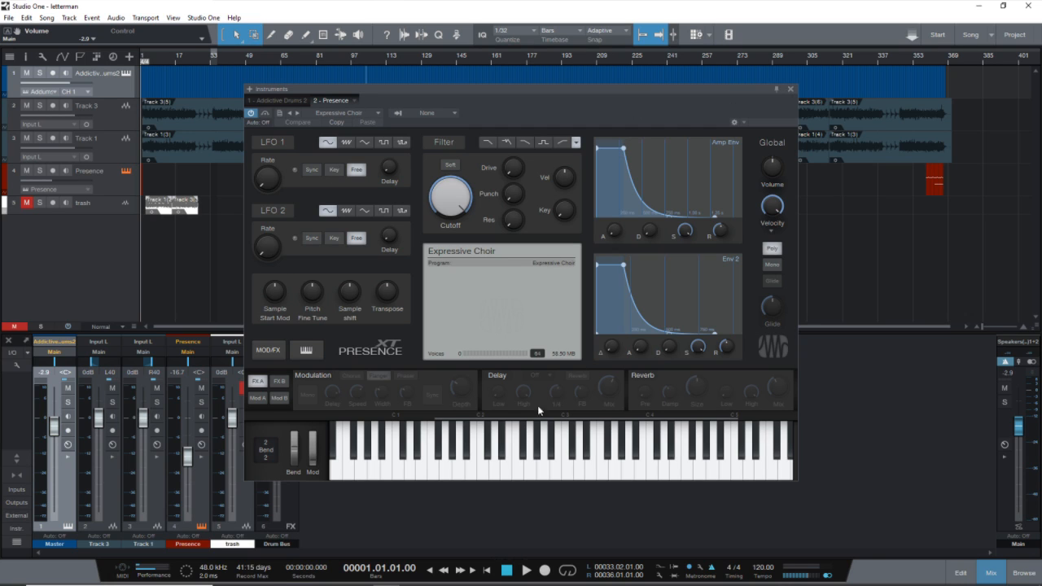
{"action": "left_click", "coordinate": [434, 473]}
{"action": "left_click", "coordinate": [444, 473]}
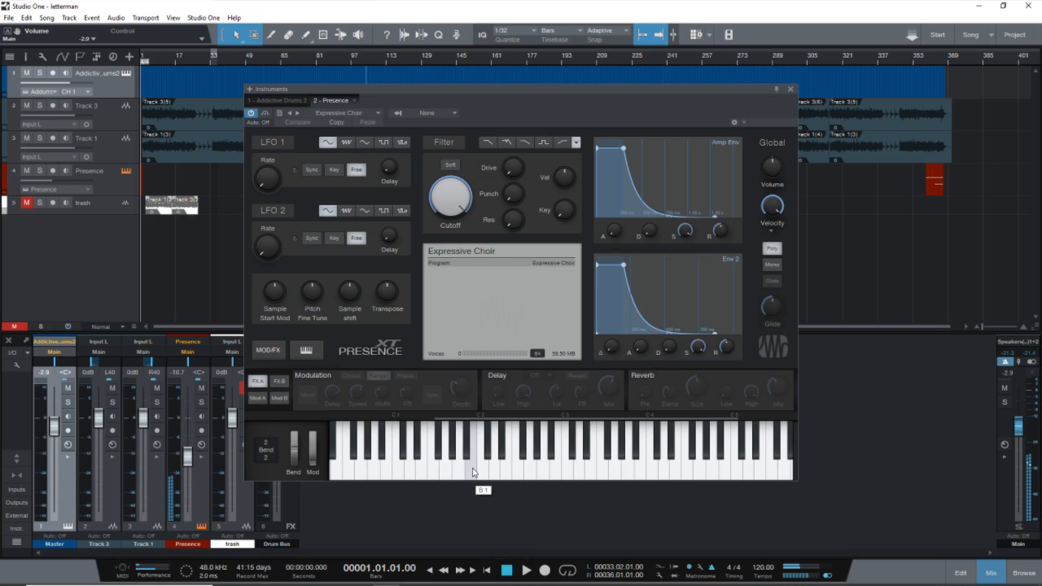
{"action": "left_click", "coordinate": [460, 477]}
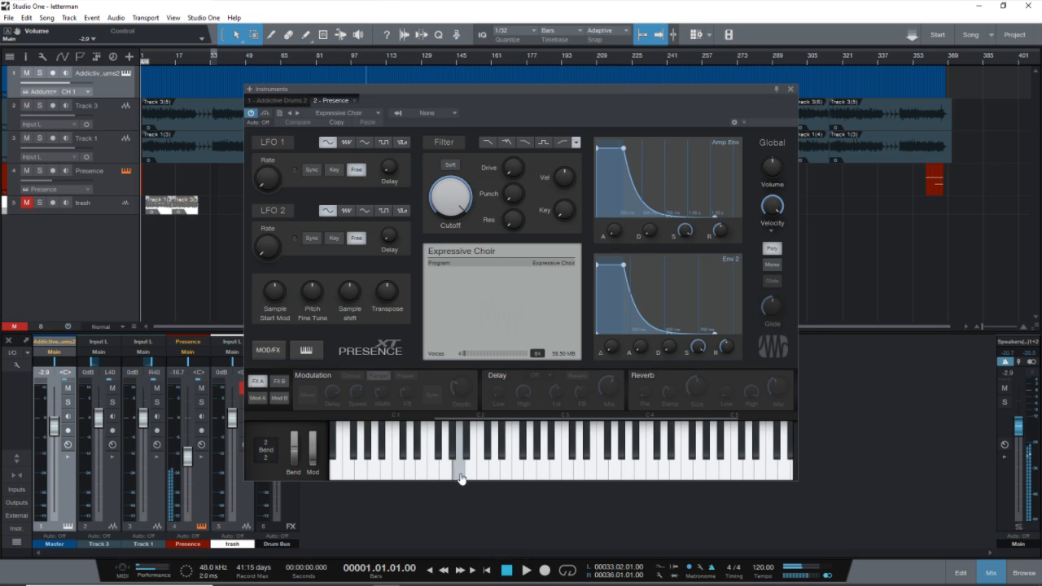
{"action": "left_click", "coordinate": [444, 476]}
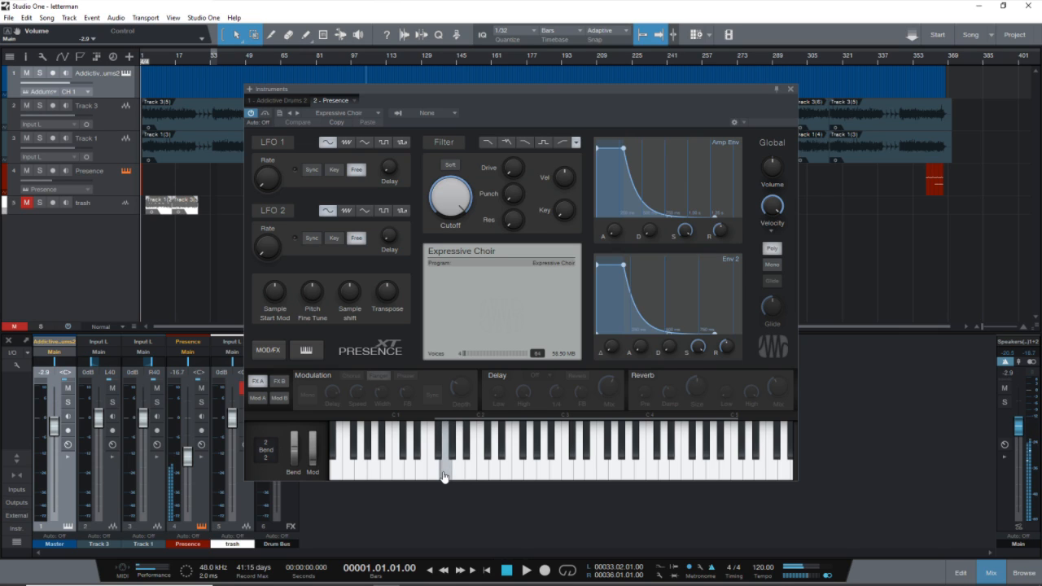
{"action": "left_click", "coordinate": [493, 476]}
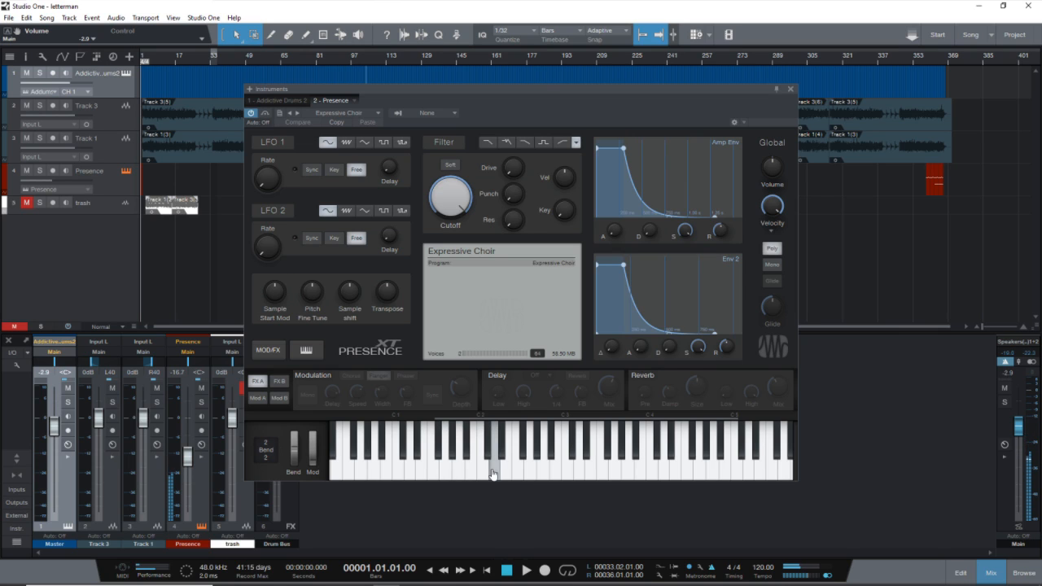
{"action": "left_click", "coordinate": [789, 89]}
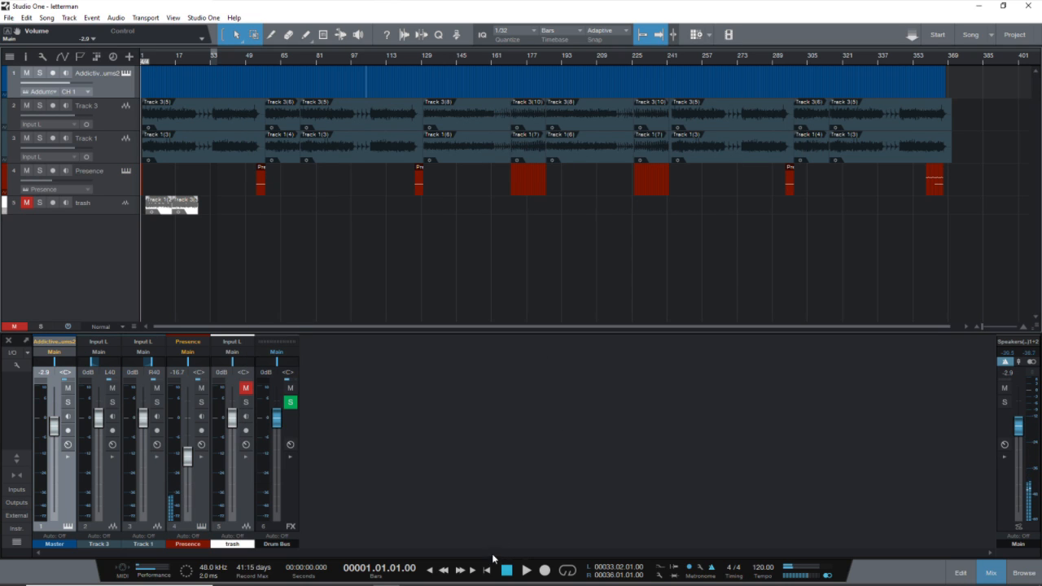
Step: Switch to Guitar Pro 5 to show the letterman tab over the song
{"action": "mouse_move", "coordinate": [526, 584]}
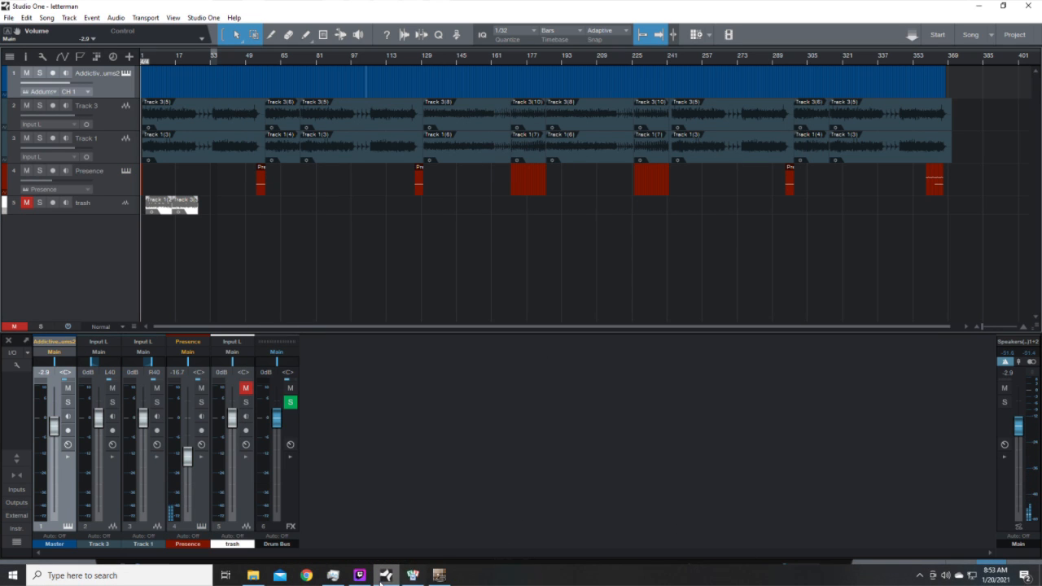
{"action": "left_click", "coordinate": [439, 577]}
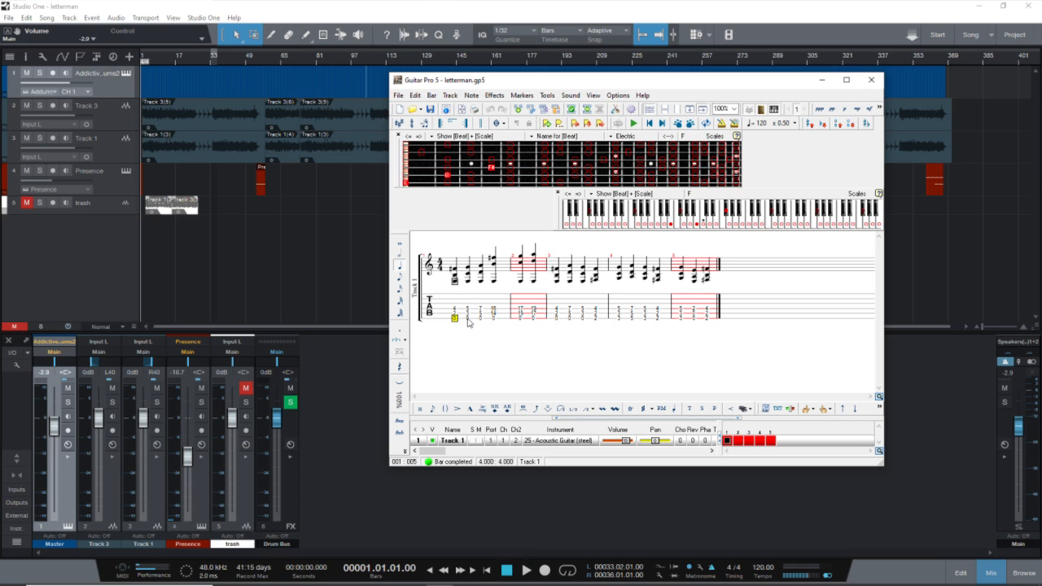
Step: Step through the opening chords in bar 1 of the letterman tab and start playing the song in Studio One
{"action": "left_click", "coordinate": [469, 320]}
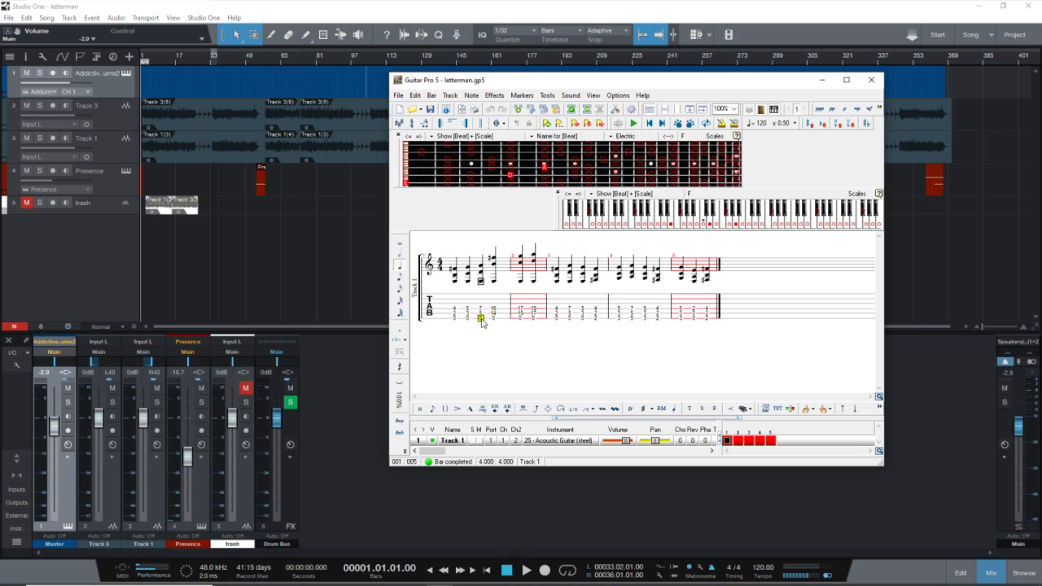
{"action": "left_click", "coordinate": [458, 322]}
{"action": "left_click", "coordinate": [525, 570]}
{"action": "left_click", "coordinate": [525, 570]}
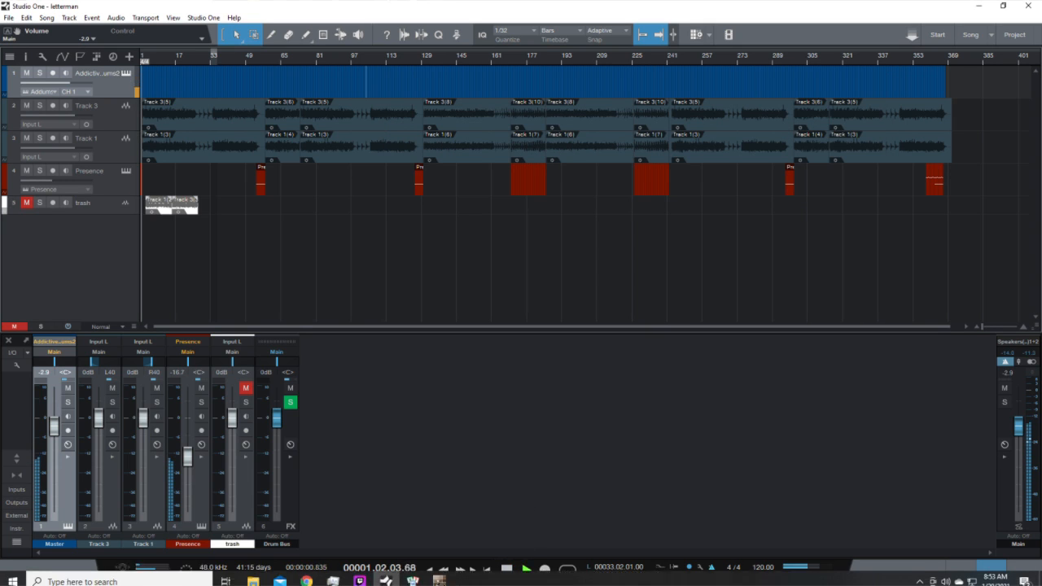
Step: Show Guitar Pro 5 over the playing song, highlight the first three chords of the letterman tab, and stop playback
{"action": "left_click", "coordinate": [439, 576]}
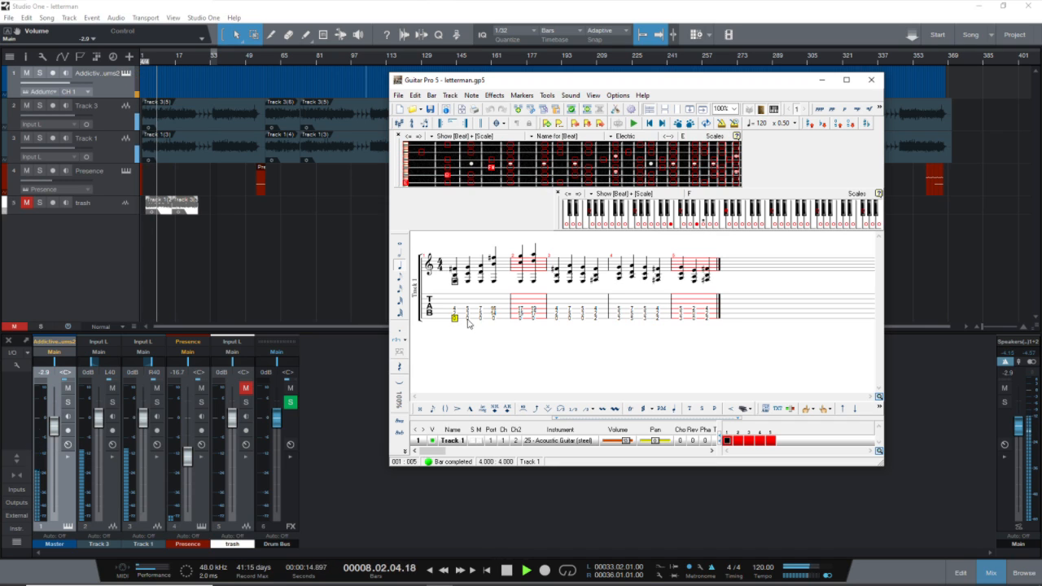
{"action": "left_click", "coordinate": [481, 319]}
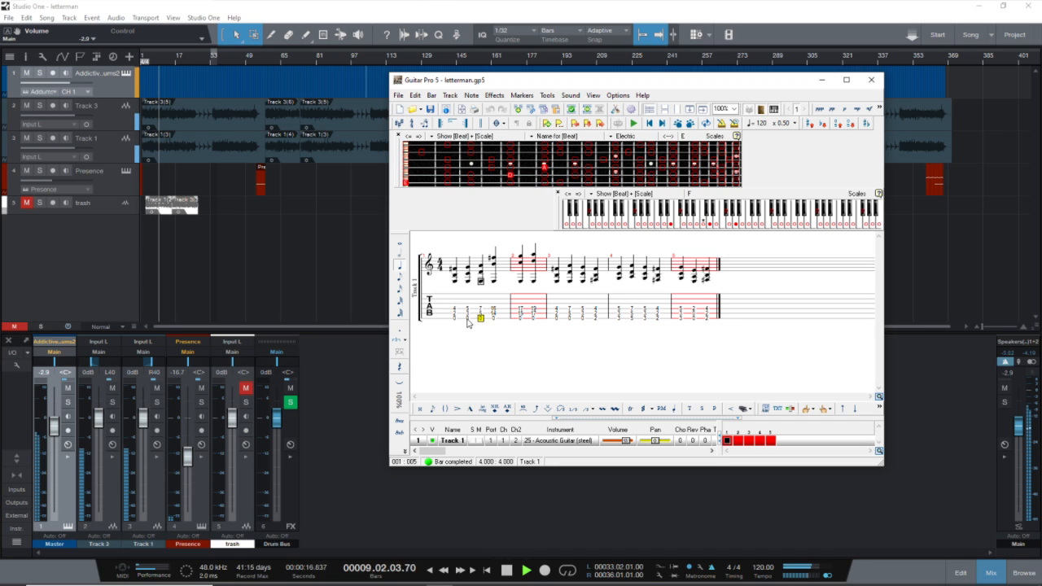
{"action": "left_click", "coordinate": [468, 319]}
{"action": "left_click", "coordinate": [455, 321]}
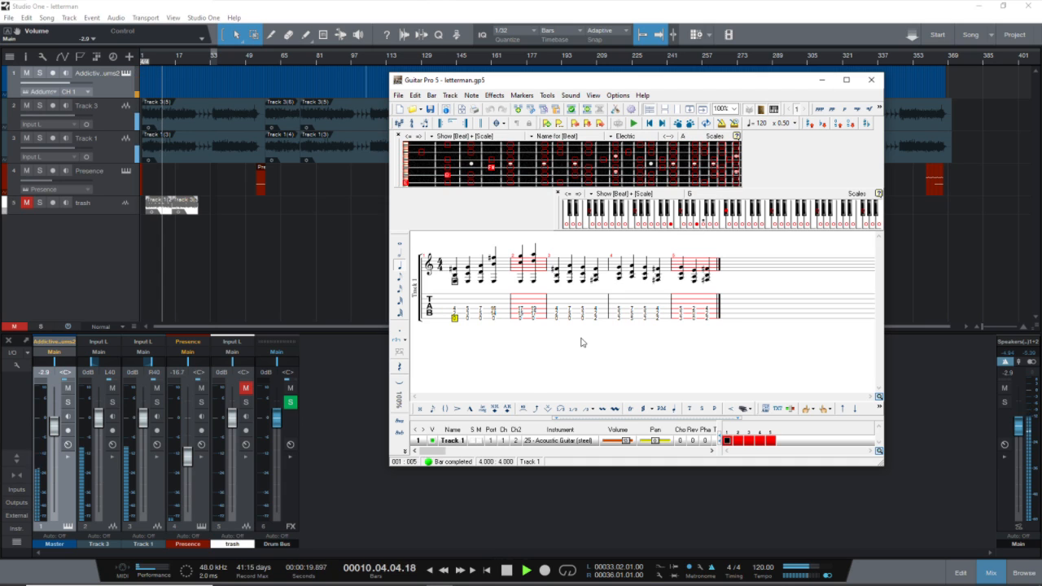
{"action": "left_click", "coordinate": [507, 570]}
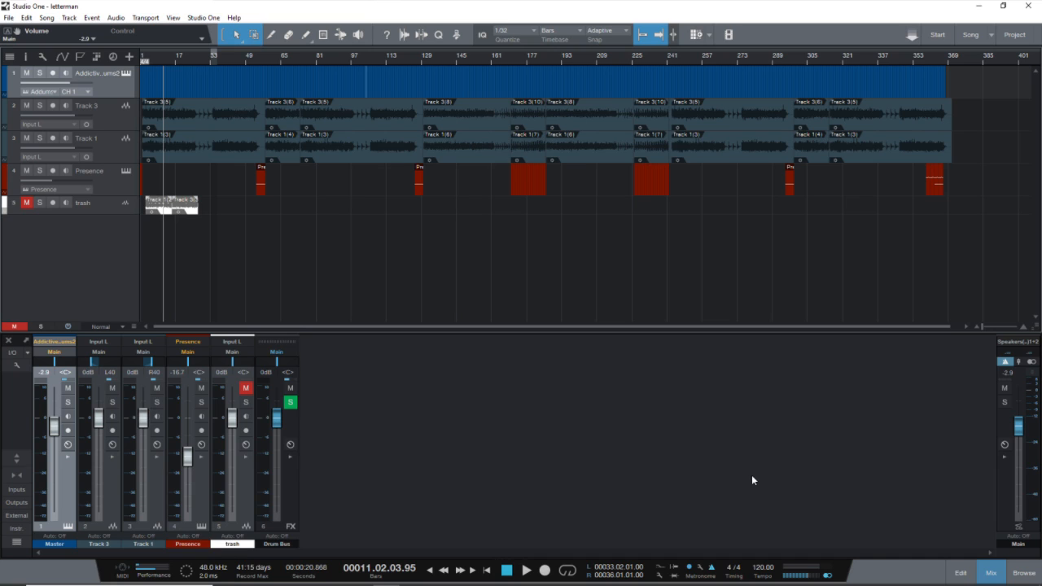
Step: Open the Addictive Drums track in the note editor with recording disarmed, showing the drum pattern from bar 1 to bar 15
{"action": "left_click", "coordinate": [116, 88]}
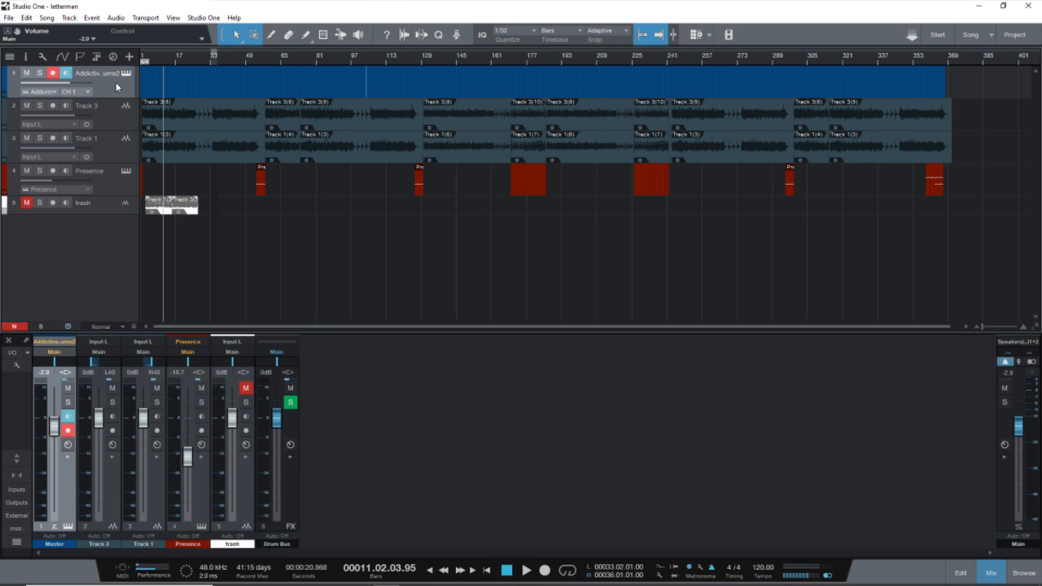
{"action": "key", "text": "F2"}
{"action": "left_click", "coordinate": [53, 75]}
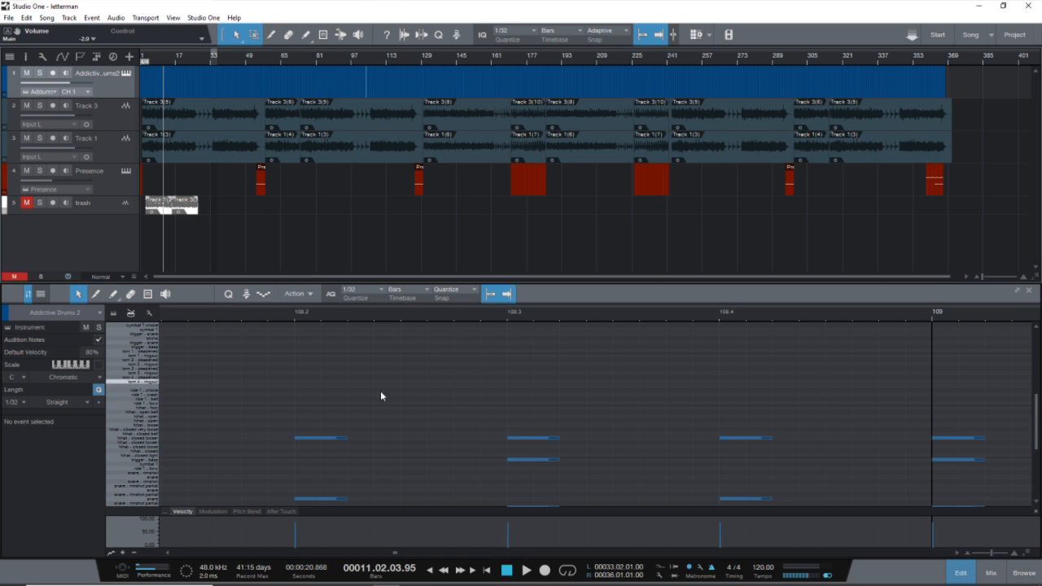
{"action": "scroll", "coordinate": [424, 343], "scroll_direction": "down", "scroll_amount": 2}
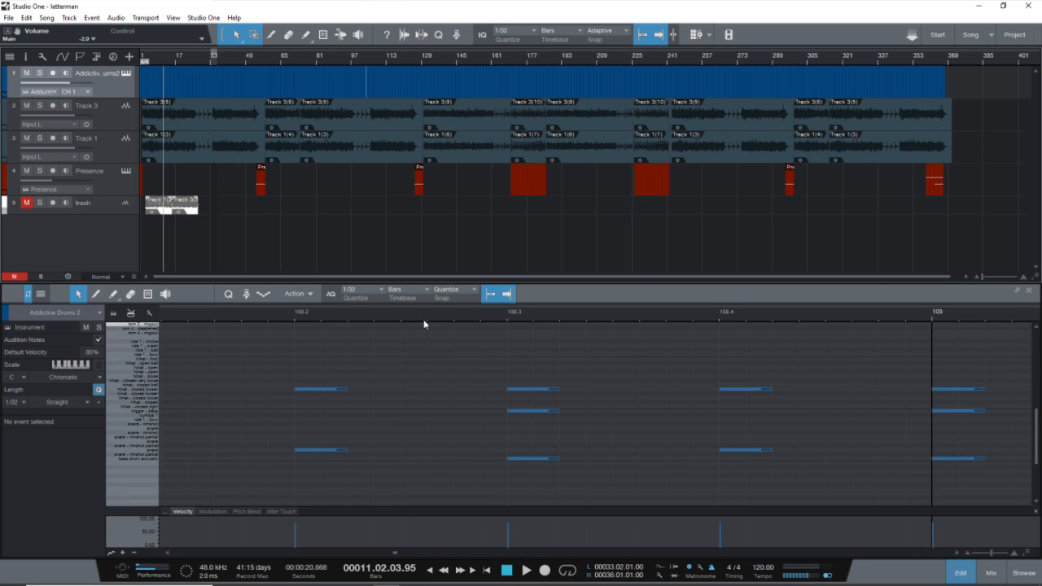
{"action": "scroll", "coordinate": [424, 314], "scroll_direction": "down", "scroll_amount": 6, "text": "ctrl"}
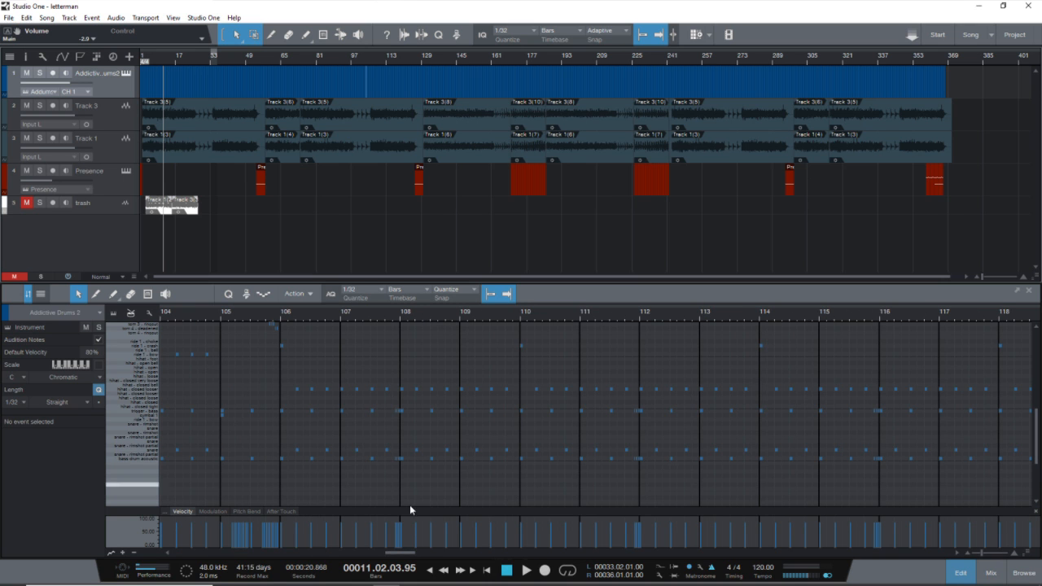
{"action": "left_click_drag", "start_coordinate": [407, 554], "coordinate": [177, 557]}
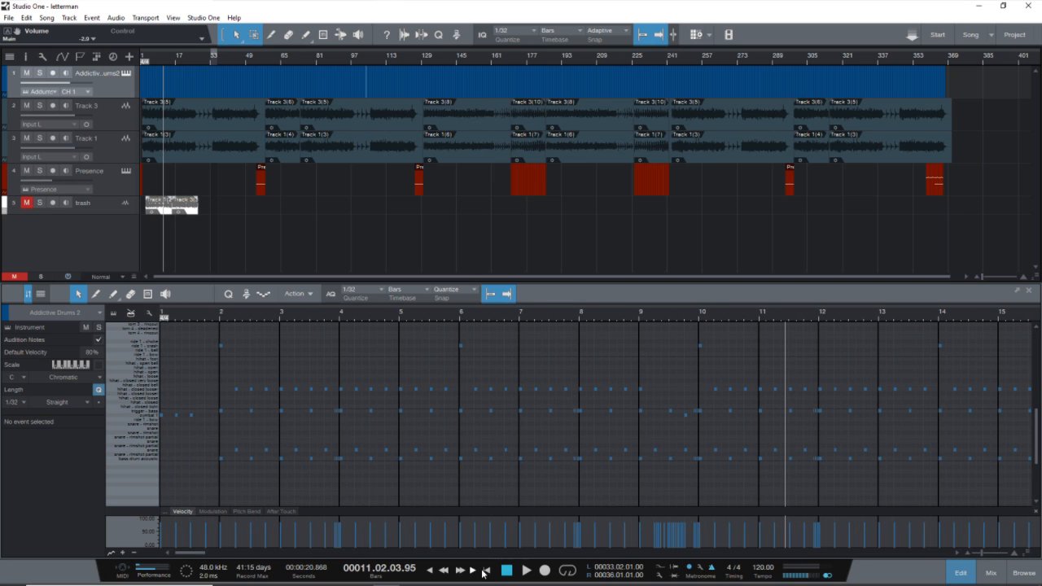
Step: Audition the cymbal in the drum editor, then play the drum pattern from the song's start to about bar 11
{"action": "left_click", "coordinate": [485, 573]}
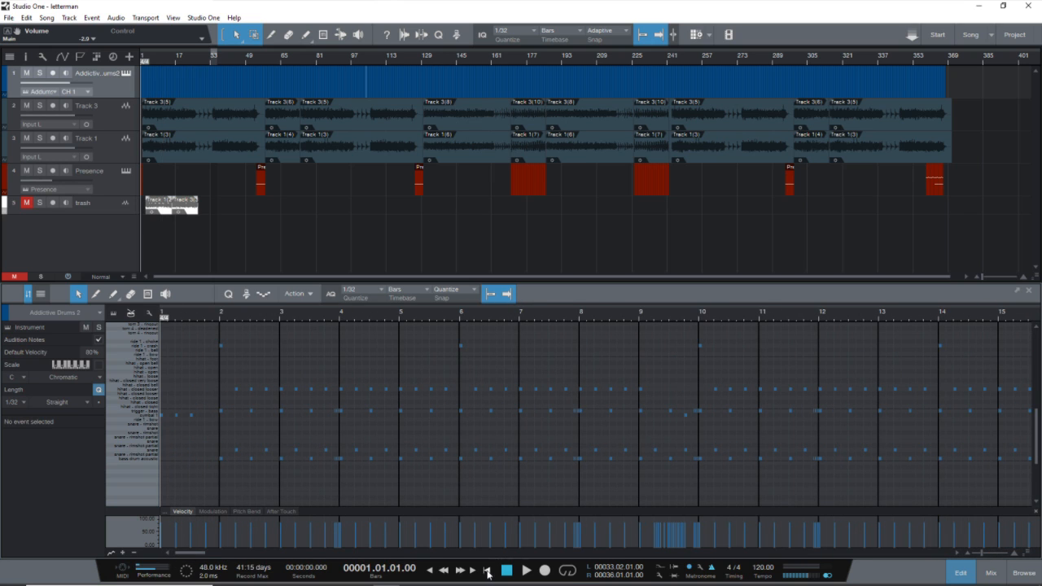
{"action": "left_click", "coordinate": [154, 415]}
{"action": "left_click", "coordinate": [154, 416]}
{"action": "key", "text": "space"}
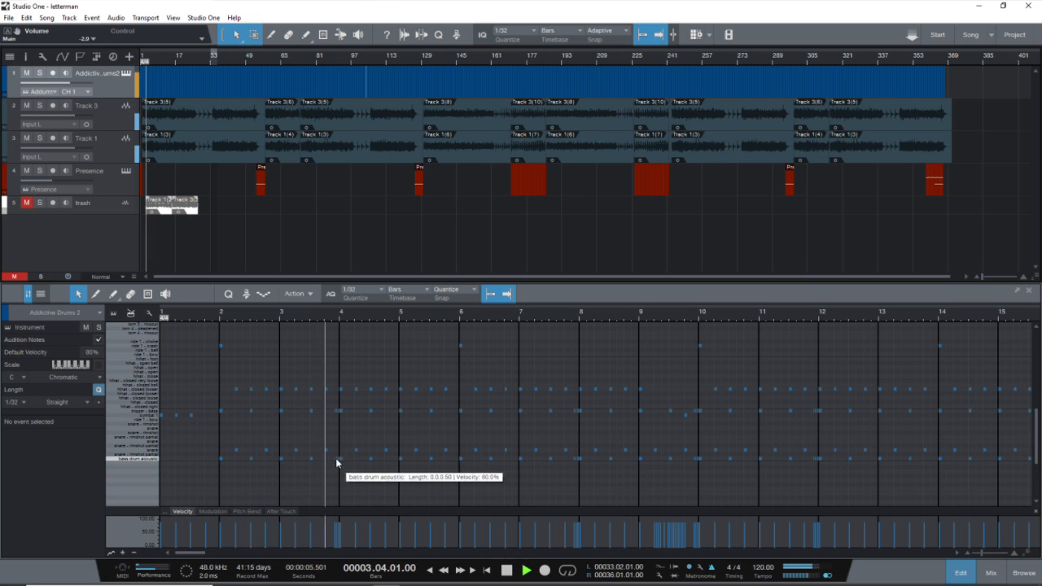
{"action": "scroll", "coordinate": [376, 318], "scroll_direction": "up", "scroll_amount": 3}
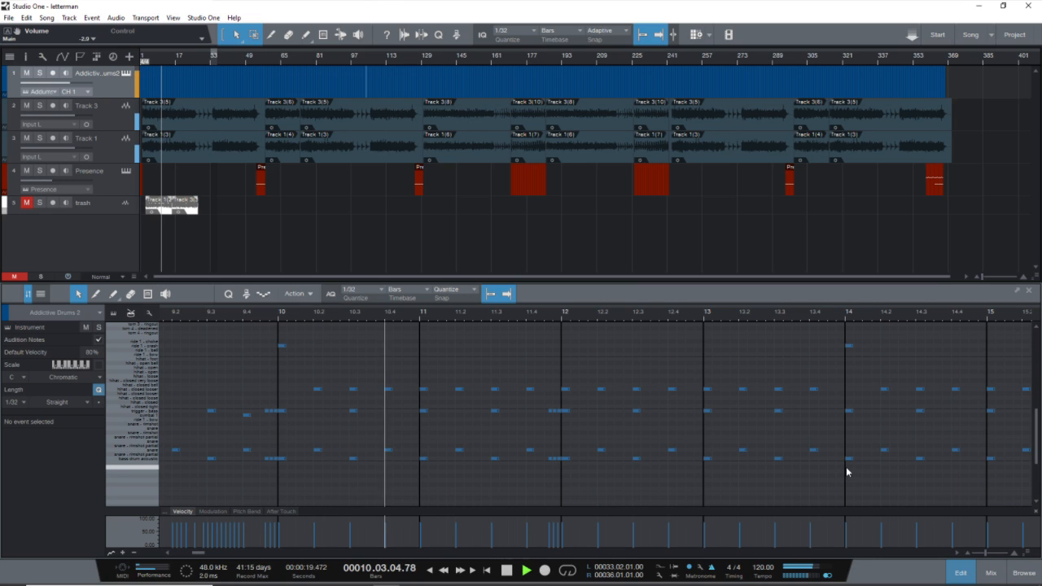
{"action": "key", "text": "space"}
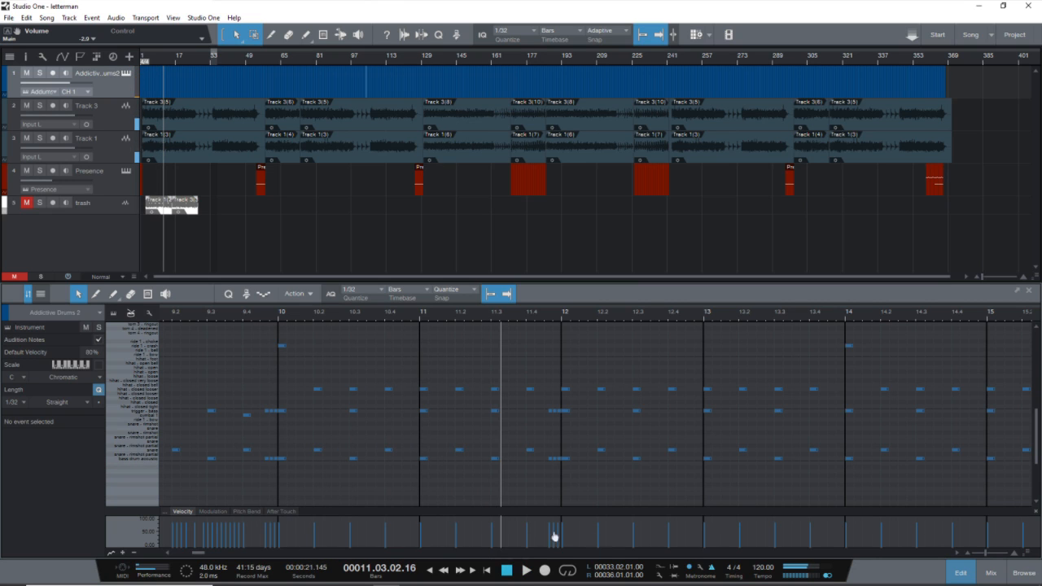
Step: Bring the tom fill in bar 9 into view and play it, stopping just after bar 10 begins
{"action": "left_click_drag", "start_coordinate": [195, 554], "coordinate": [193, 556]}
{"action": "scroll", "coordinate": [350, 446], "scroll_direction": "up", "scroll_amount": 2}
{"action": "scroll", "coordinate": [350, 446], "scroll_direction": "up", "scroll_amount": 3}
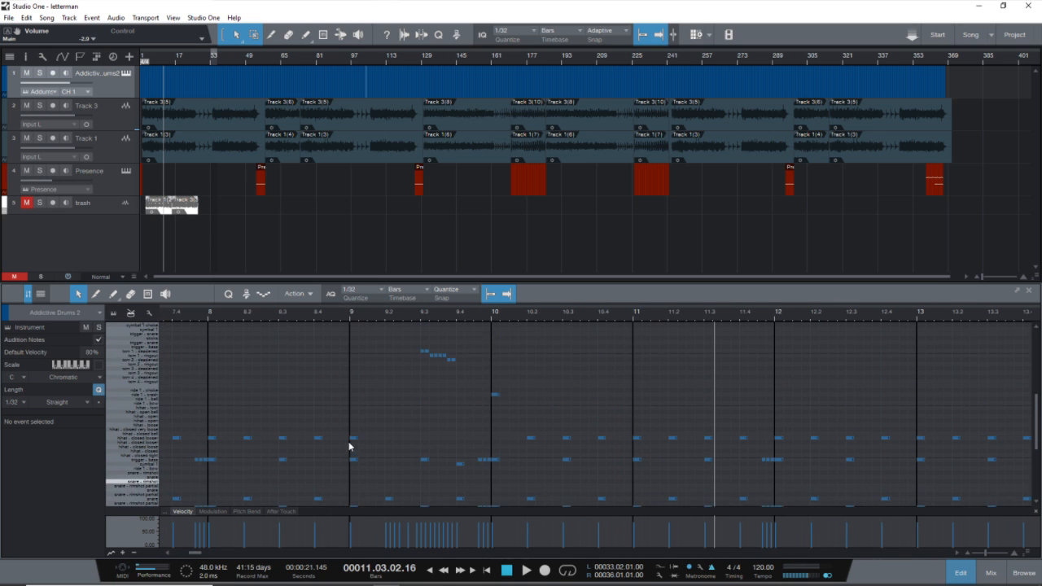
{"action": "key", "text": "space"}
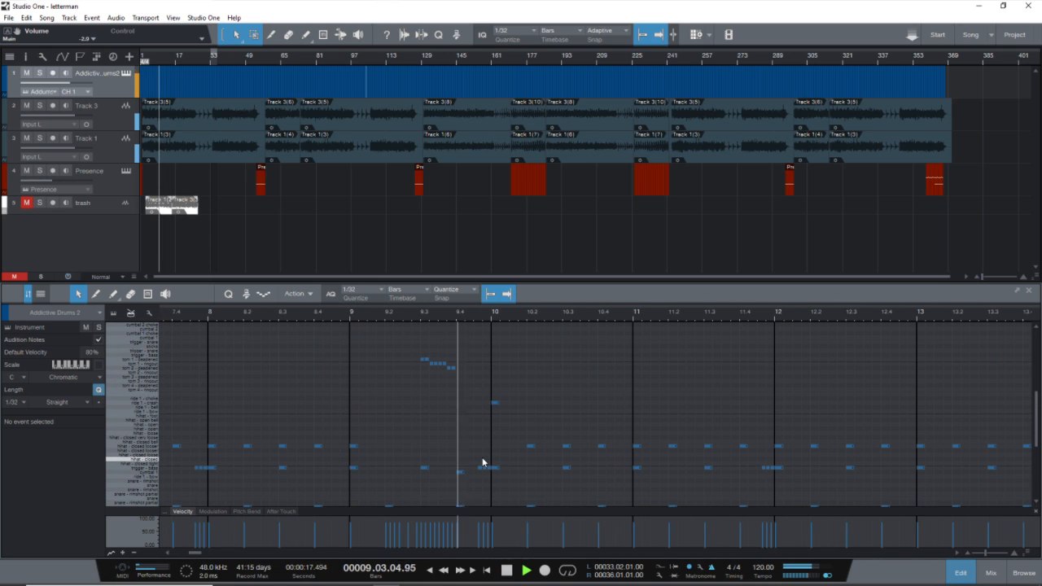
{"action": "key", "text": "space"}
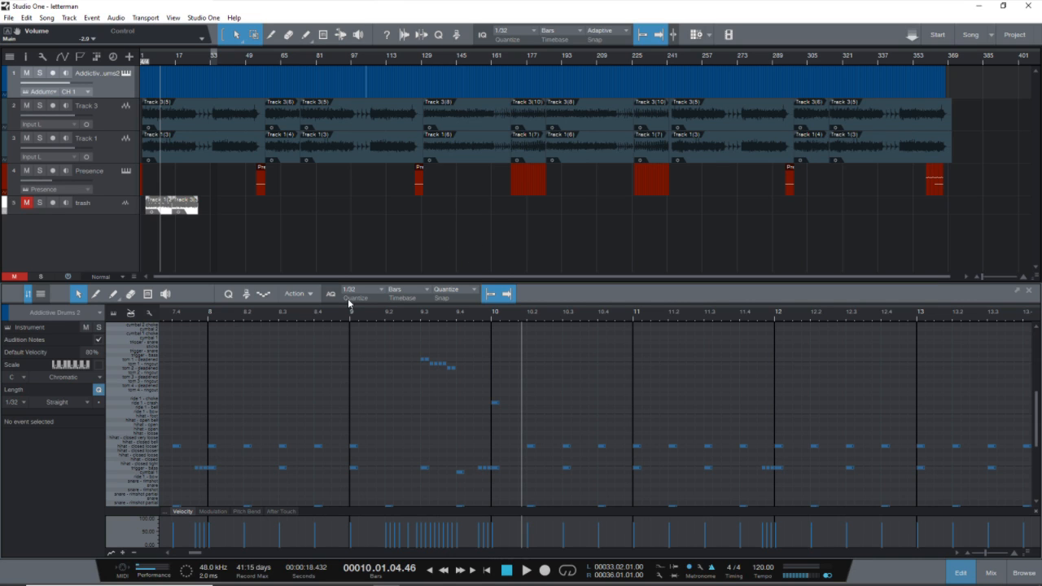
Step: Show the mixer in place of the drum editor and return the playhead to the song's start
{"action": "key", "text": "F3"}
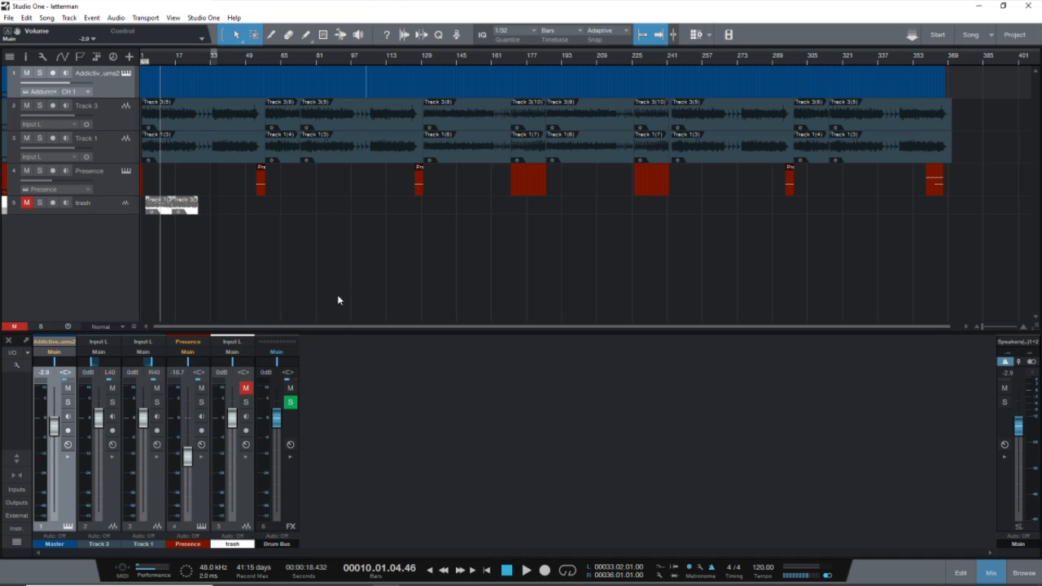
{"action": "left_click", "coordinate": [487, 570]}
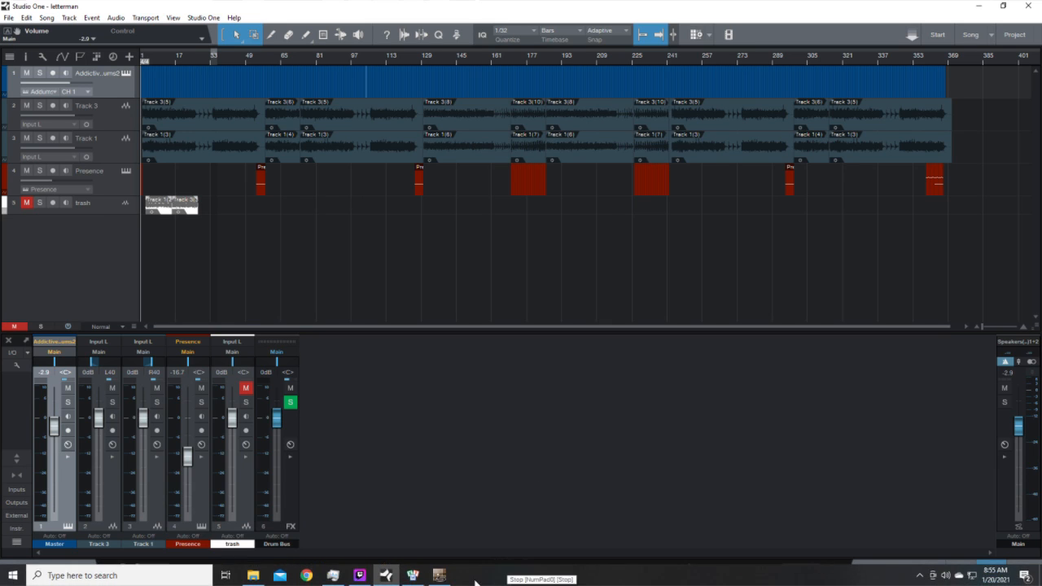
Step: Switch to Guitar Pro 5, move its window lower over the song, and step through the letterman chords from bar 1 into bar 3
{"action": "left_click", "coordinate": [435, 578]}
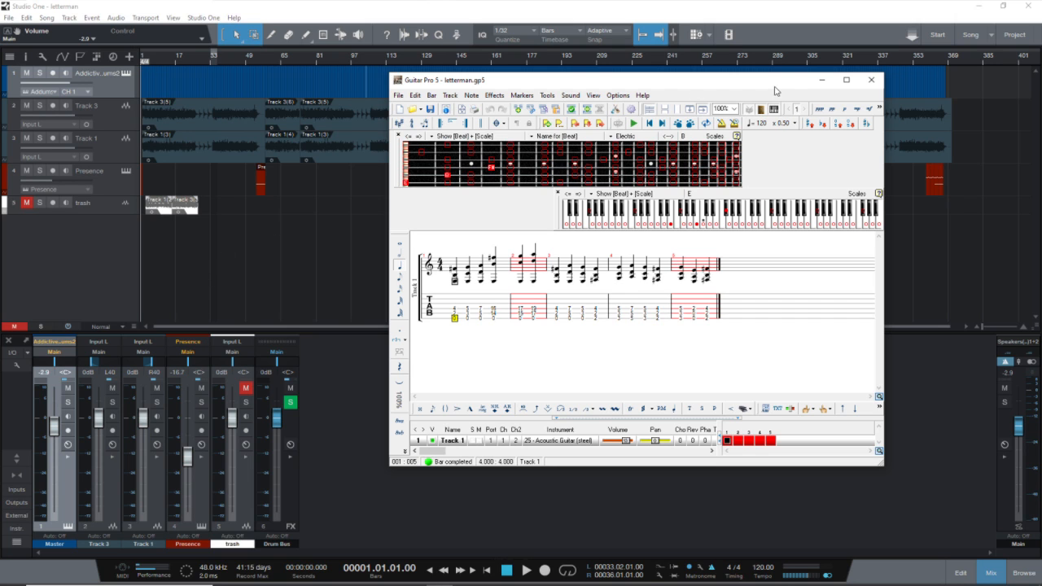
{"action": "left_click_drag", "start_coordinate": [775, 91], "coordinate": [809, 171]}
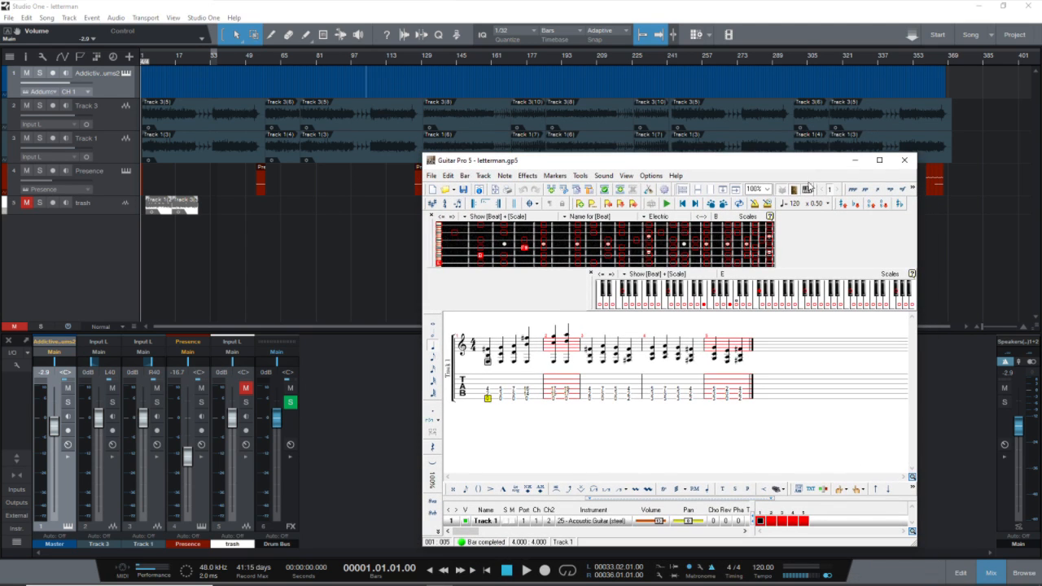
{"action": "left_click", "coordinate": [500, 399]}
{"action": "left_click", "coordinate": [512, 399]}
{"action": "left_click", "coordinate": [534, 399]}
{"action": "left_click", "coordinate": [552, 399]}
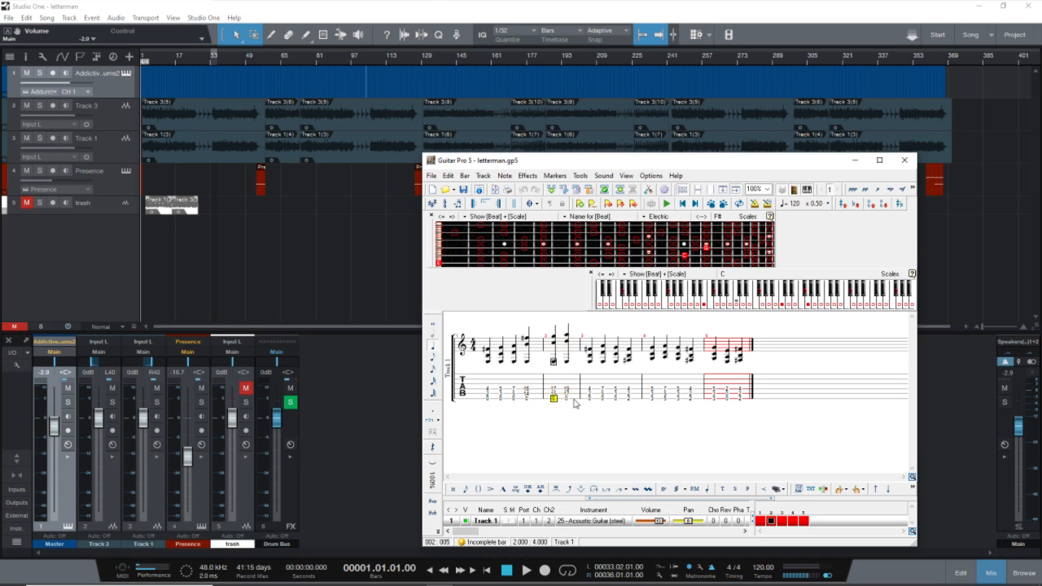
{"action": "left_click", "coordinate": [567, 399]}
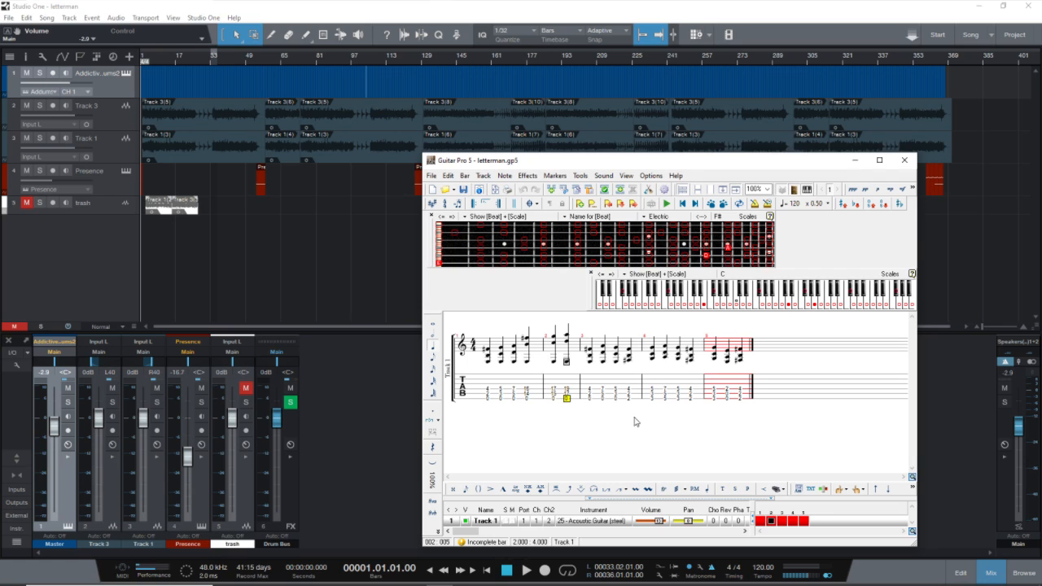
{"action": "left_click", "coordinate": [593, 405]}
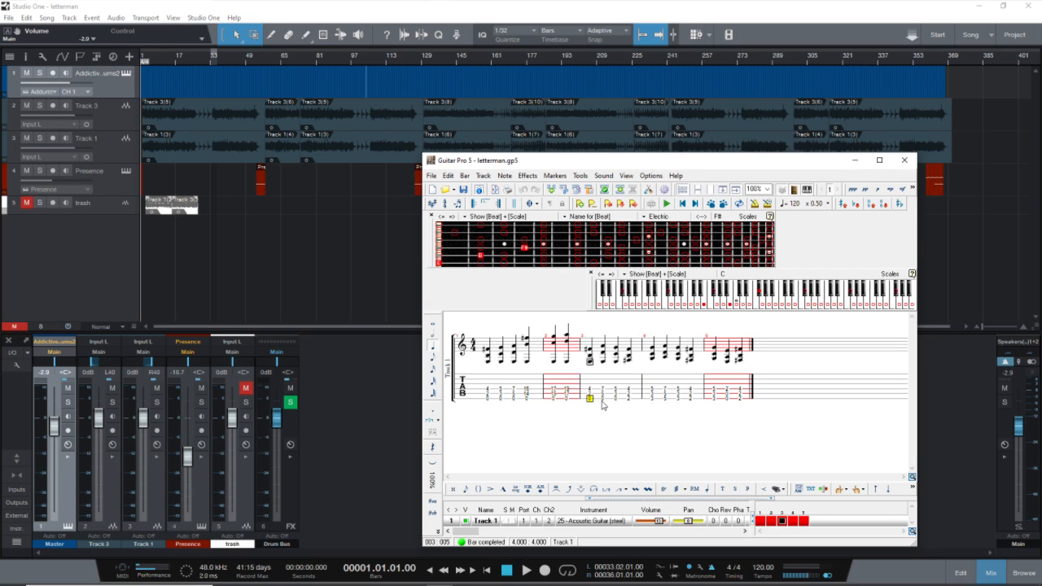
{"action": "left_click", "coordinate": [602, 400]}
Step: Move the Guitar Pro window off the song and play the sections starting around bars 73 and 129
{"action": "left_click_drag", "start_coordinate": [565, 161], "coordinate": [1041, 136]}
{"action": "left_click", "coordinate": [301, 57]}
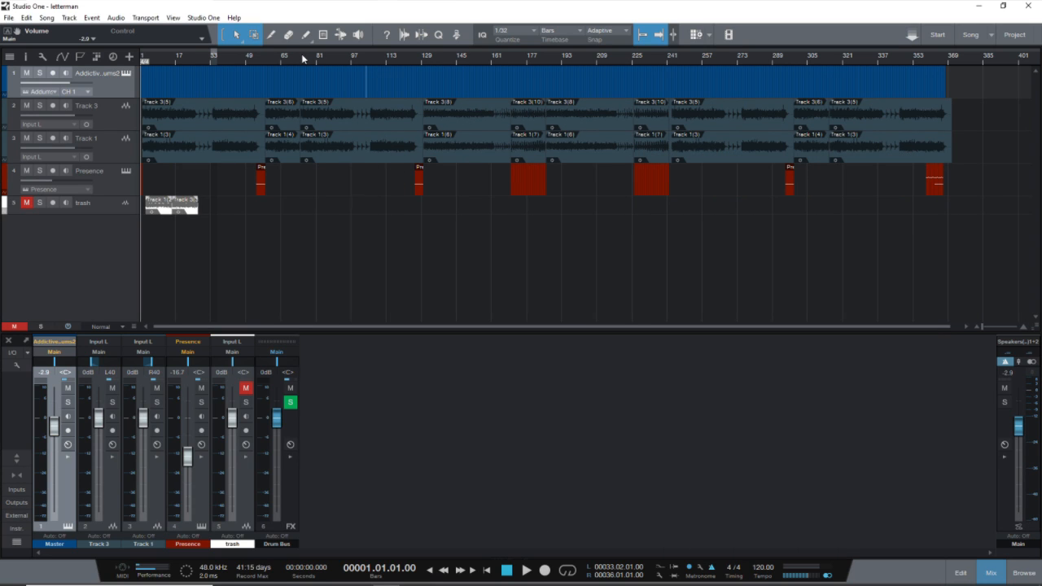
{"action": "key", "text": "space"}
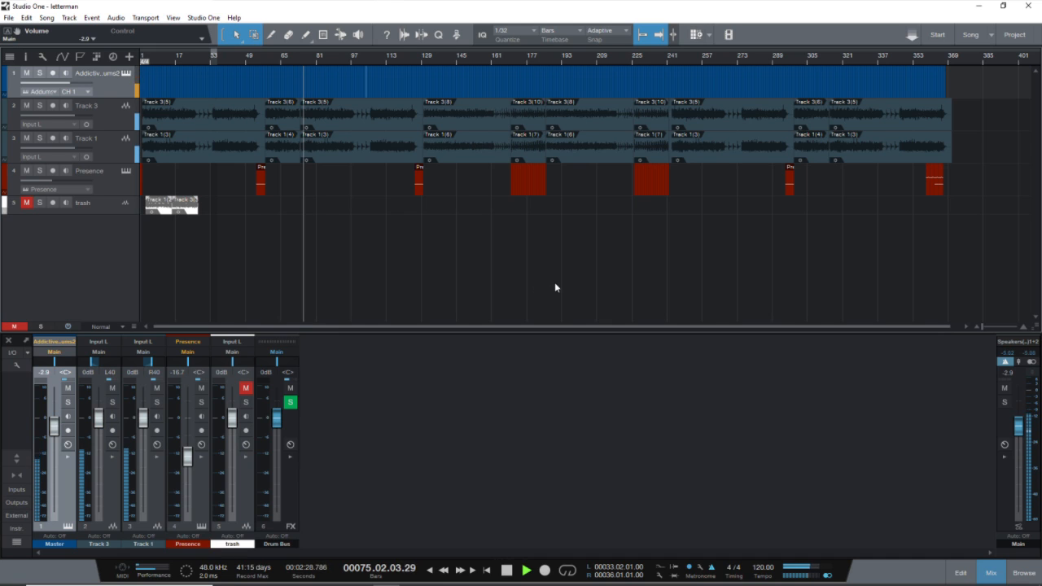
{"action": "key", "text": "space"}
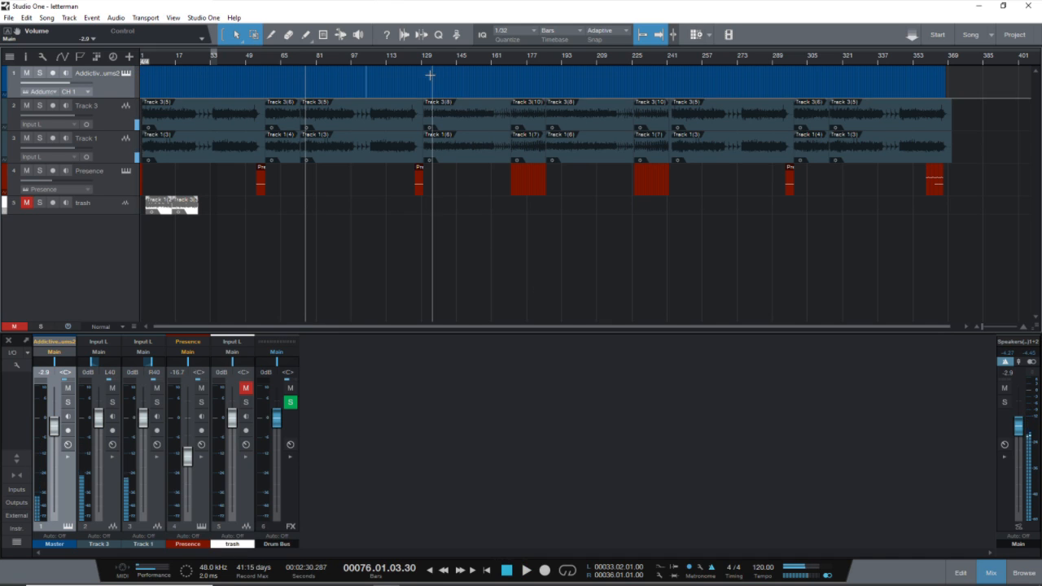
{"action": "left_click", "coordinate": [422, 60]}
{"action": "key", "text": "space"}
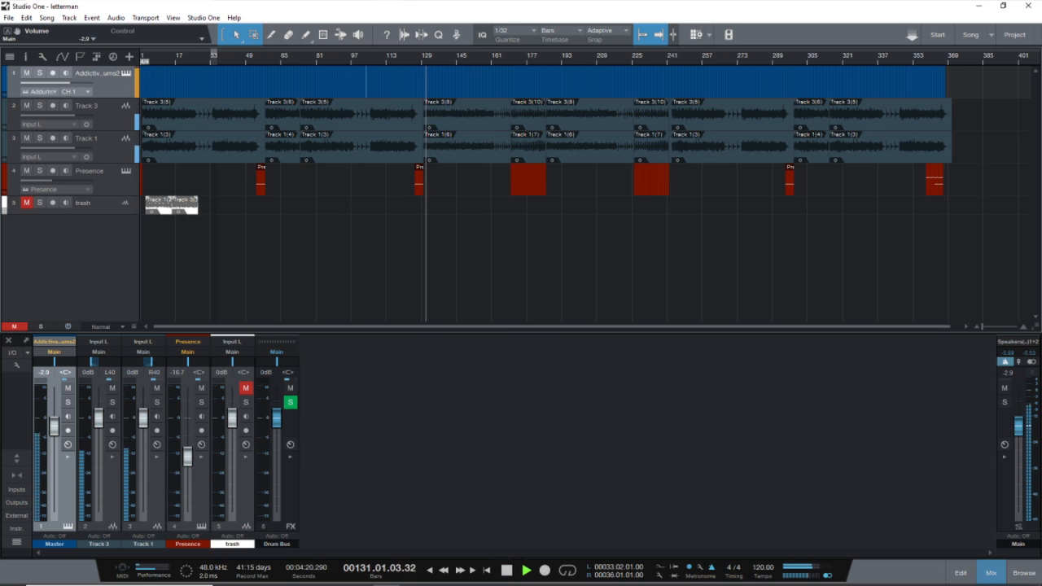
Step: Bring the letterman tab briefly over the playing song, move it back out of the way, and stop playback
{"action": "left_click_drag", "start_coordinate": [1041, 93], "coordinate": [730, 122]}
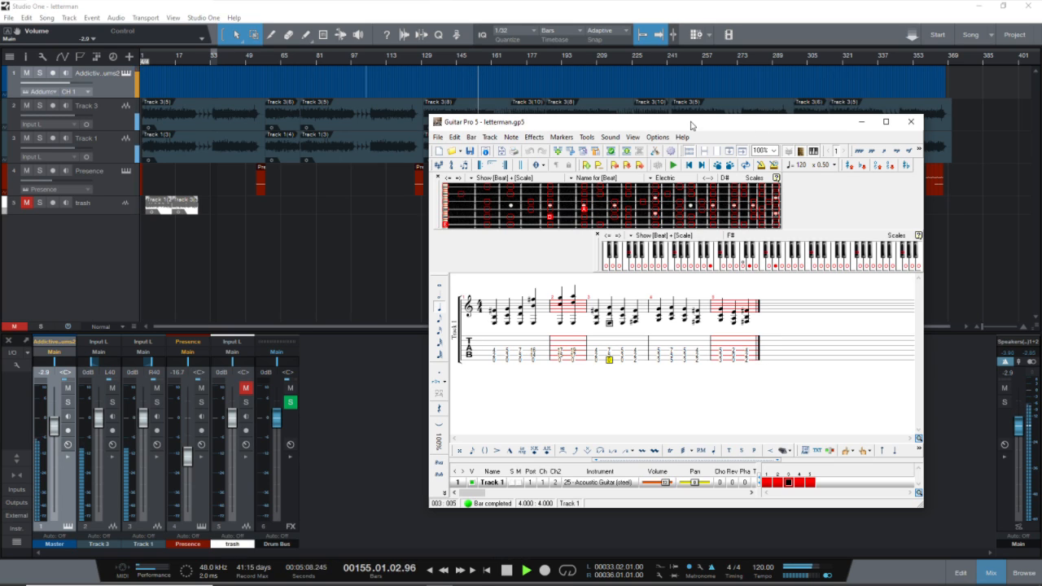
{"action": "left_click_drag", "start_coordinate": [694, 123], "coordinate": [1041, 123]}
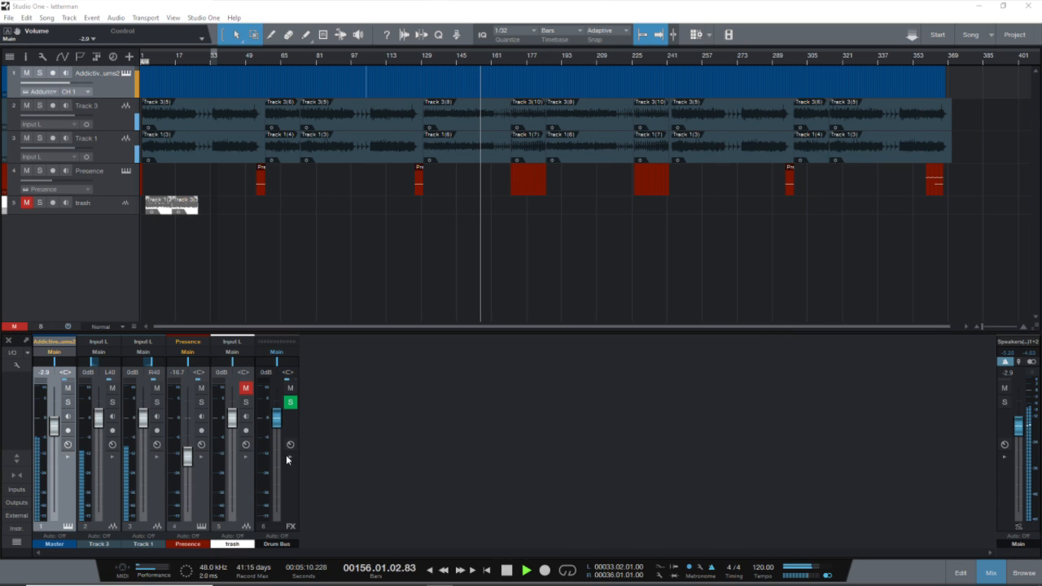
{"action": "key", "text": "space"}
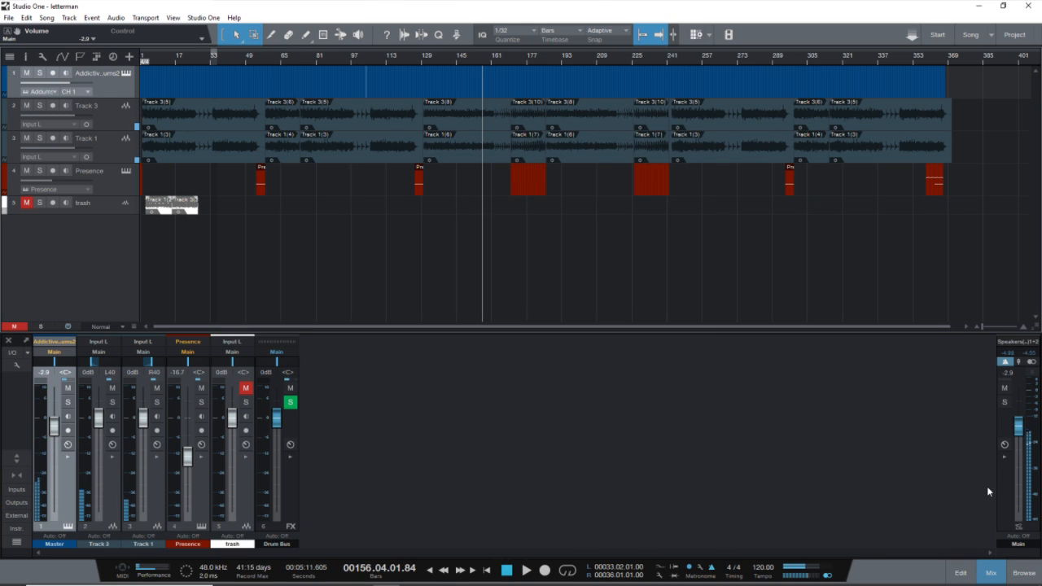
Step: Bring Guitar Pro back into view, choose to open another tab without saving letterman.gp5, and browse the Fog Warrior folder
{"action": "left_click_drag", "start_coordinate": [1041, 161], "coordinate": [646, 105]}
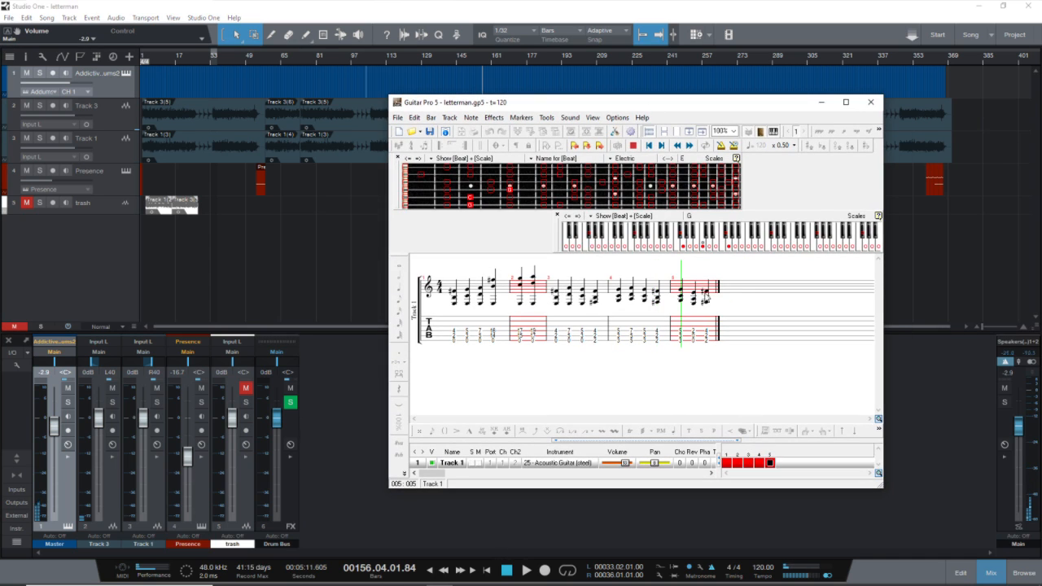
{"action": "left_click", "coordinate": [411, 132]}
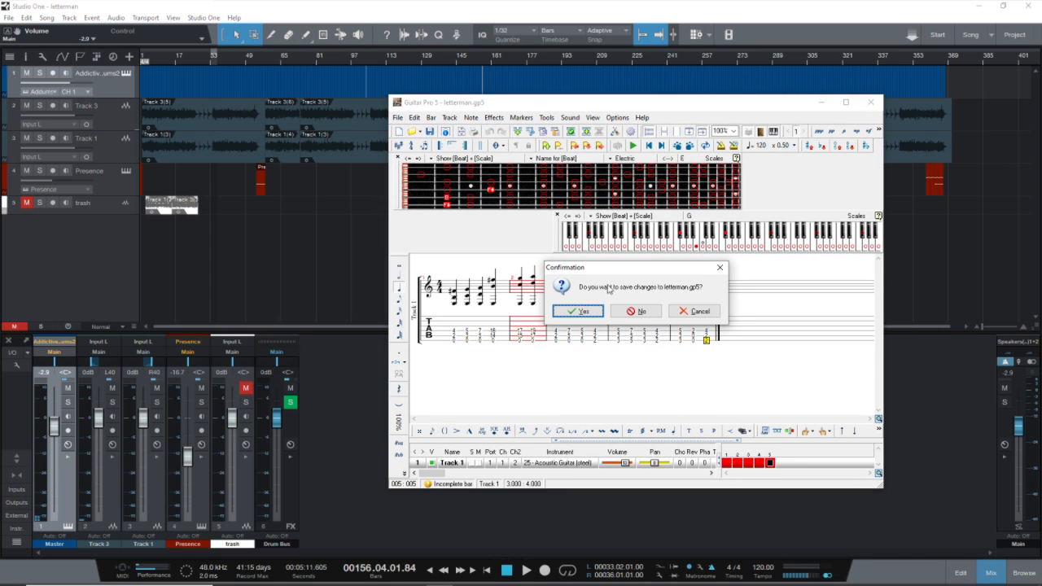
{"action": "left_click", "coordinate": [634, 312]}
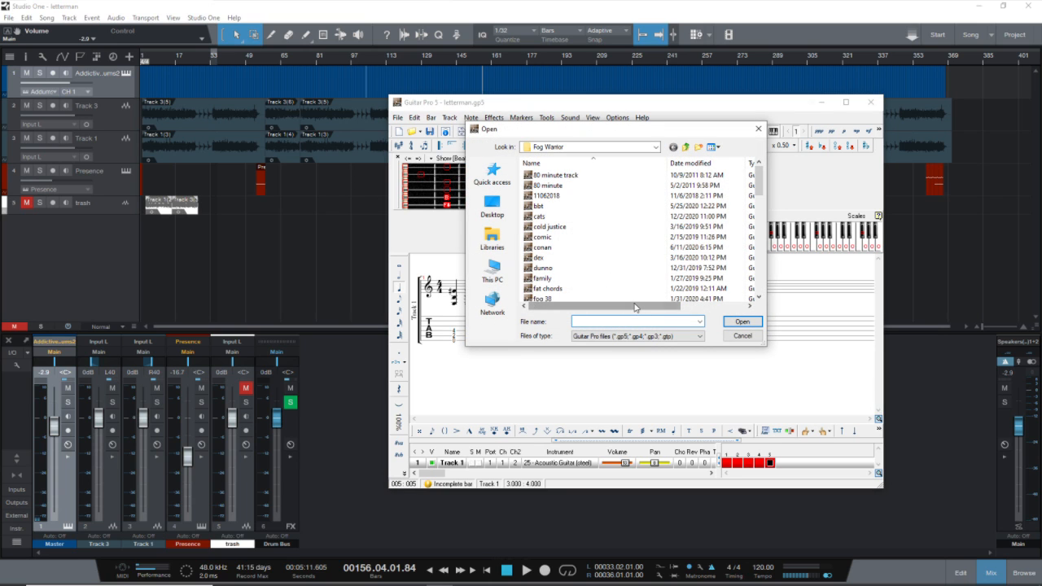
{"action": "scroll", "coordinate": [570, 228], "scroll_direction": "down", "scroll_amount": 5}
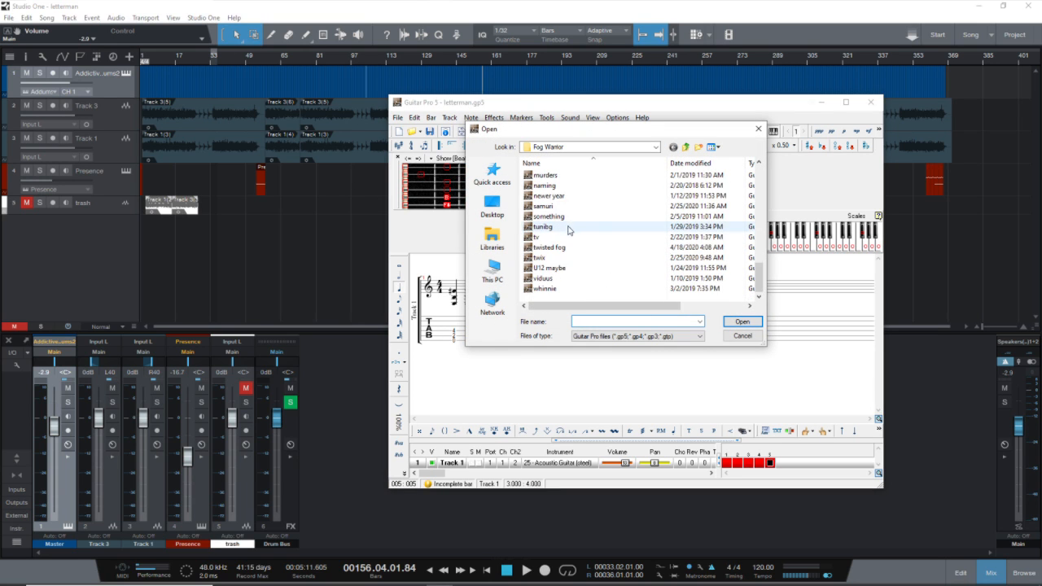
{"action": "scroll", "coordinate": [572, 231], "scroll_direction": "up", "scroll_amount": 6}
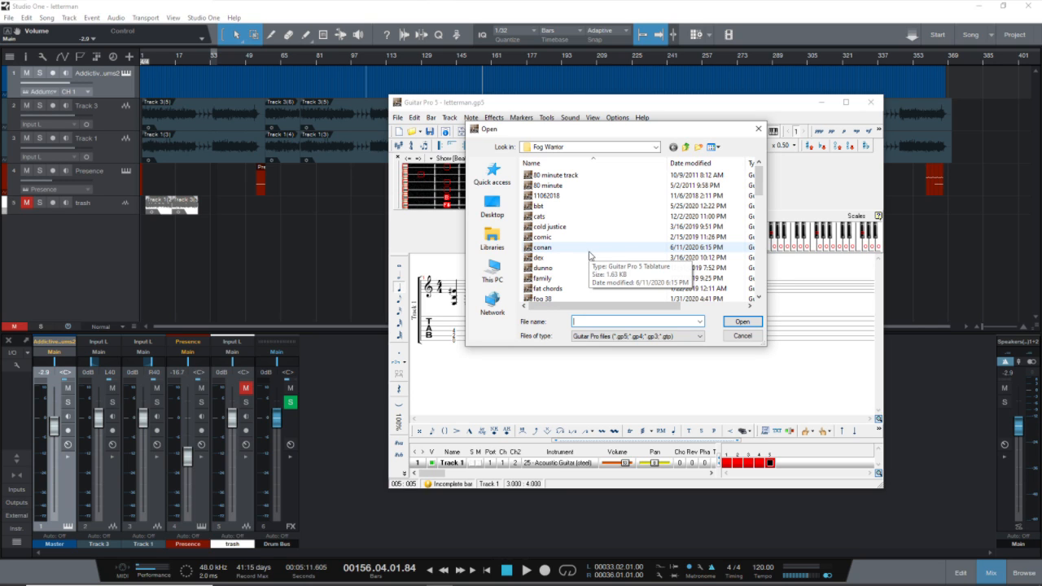
Step: Go up to the Myne folder in the Open dialog and look through its tablature files
{"action": "left_click", "coordinate": [686, 146]}
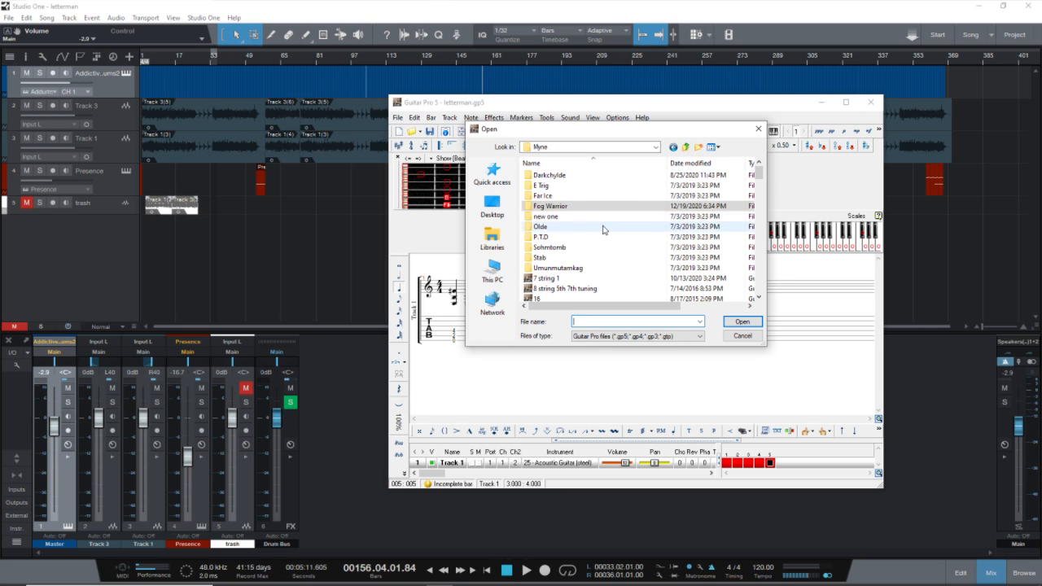
{"action": "scroll", "coordinate": [603, 230], "scroll_direction": "down", "scroll_amount": 20}
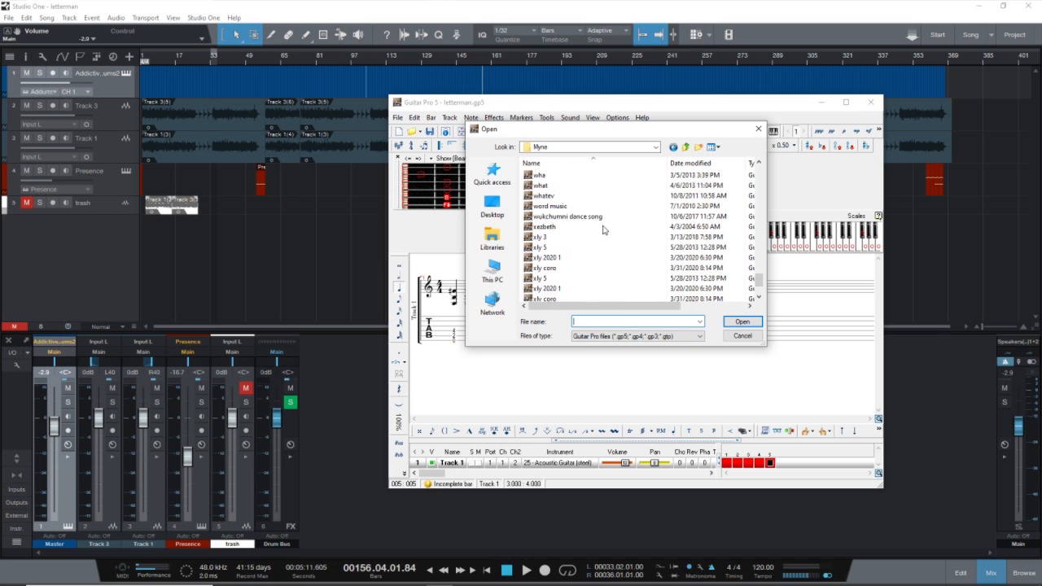
{"action": "scroll", "coordinate": [604, 230], "scroll_direction": "up", "scroll_amount": 15}
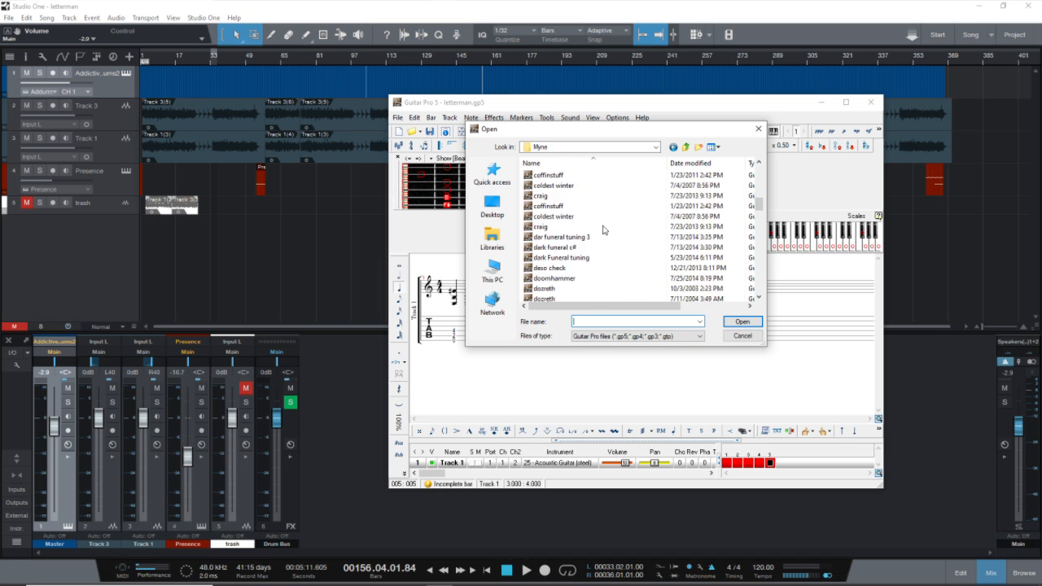
{"action": "scroll", "coordinate": [603, 230], "scroll_direction": "up", "scroll_amount": 5}
Step: Look through the E Trig folder and the songs in its HLaCoaSAB subfolder, ending back in E Trig
{"action": "double_click", "coordinate": [565, 191]}
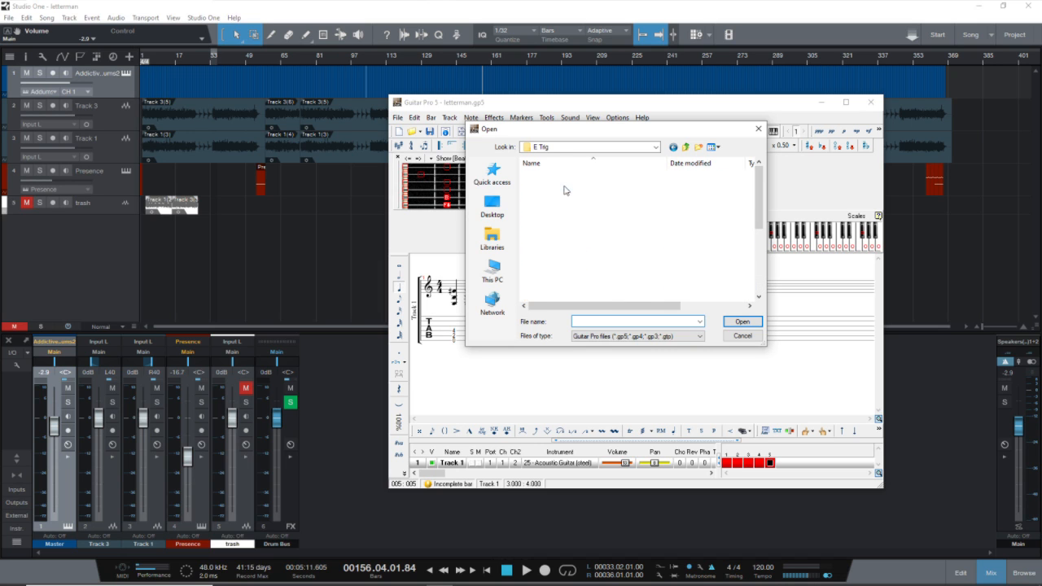
{"action": "scroll", "coordinate": [597, 203], "scroll_direction": "down", "scroll_amount": 10}
{"action": "scroll", "coordinate": [597, 204], "scroll_direction": "up", "scroll_amount": 10}
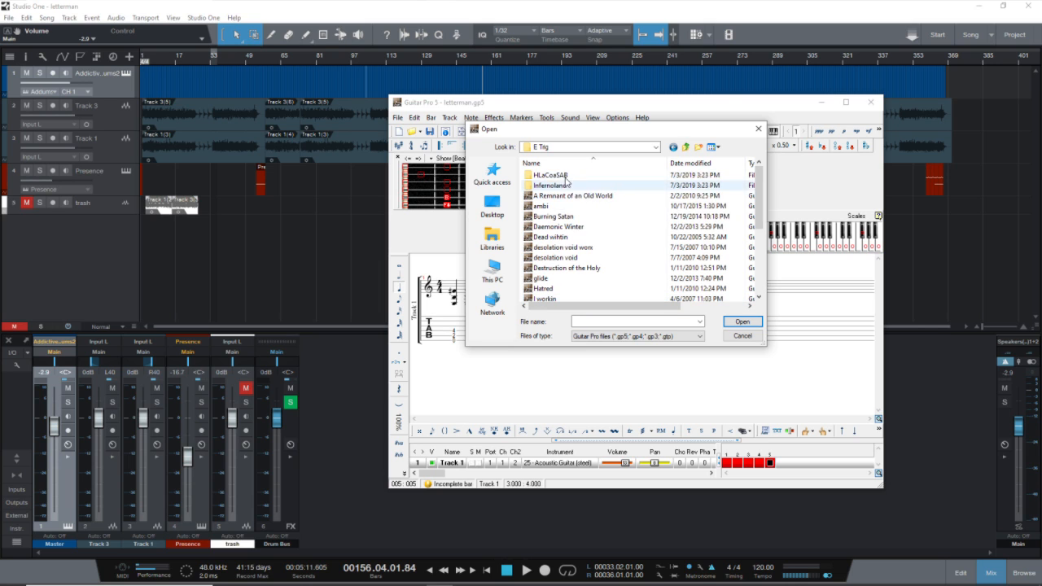
{"action": "double_click", "coordinate": [566, 178]}
{"action": "scroll", "coordinate": [621, 238], "scroll_direction": "down", "scroll_amount": 3}
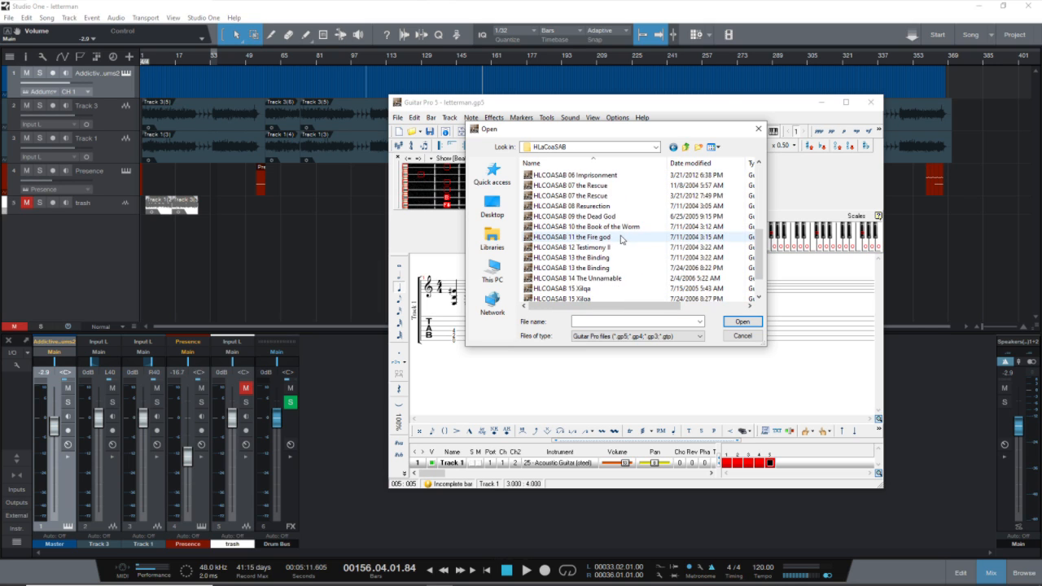
{"action": "scroll", "coordinate": [622, 236], "scroll_direction": "down", "scroll_amount": 1}
{"action": "scroll", "coordinate": [621, 235], "scroll_direction": "up", "scroll_amount": 6}
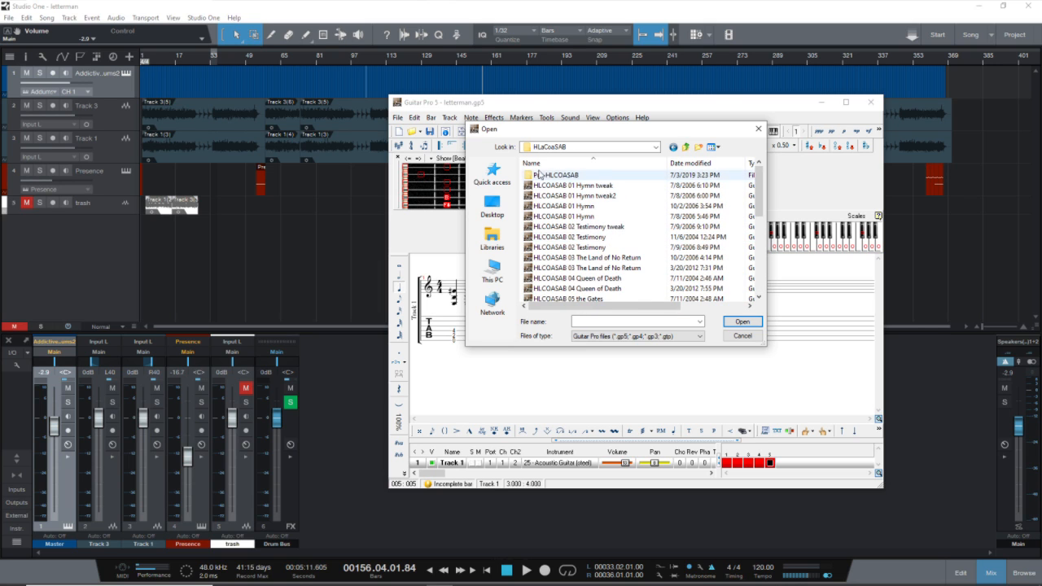
{"action": "left_click", "coordinate": [686, 147]}
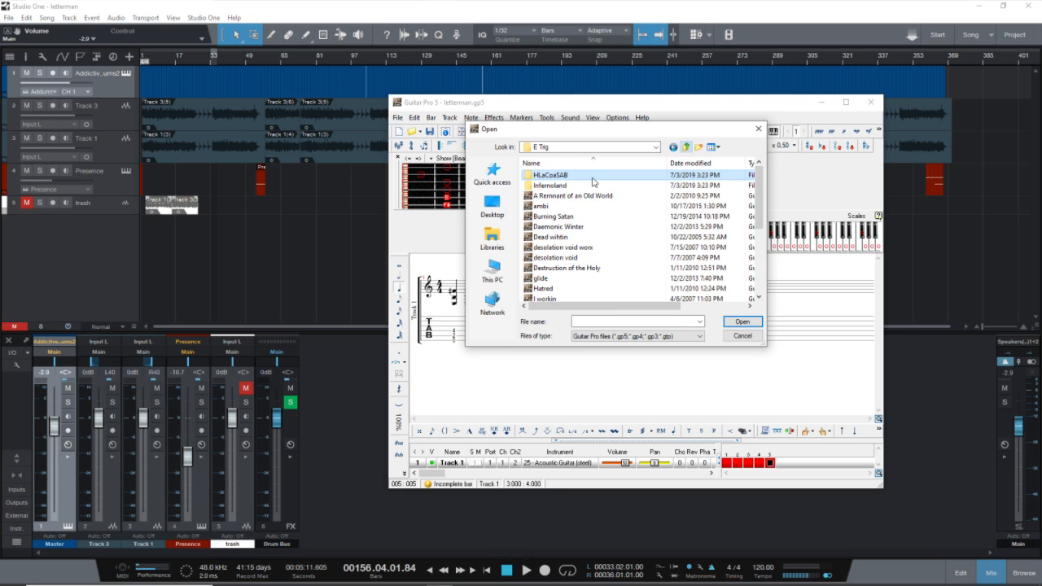
Step: Examine the files in the Infernoland subfolder and return to the Myne folder
{"action": "double_click", "coordinate": [570, 187]}
{"action": "left_click", "coordinate": [570, 186]}
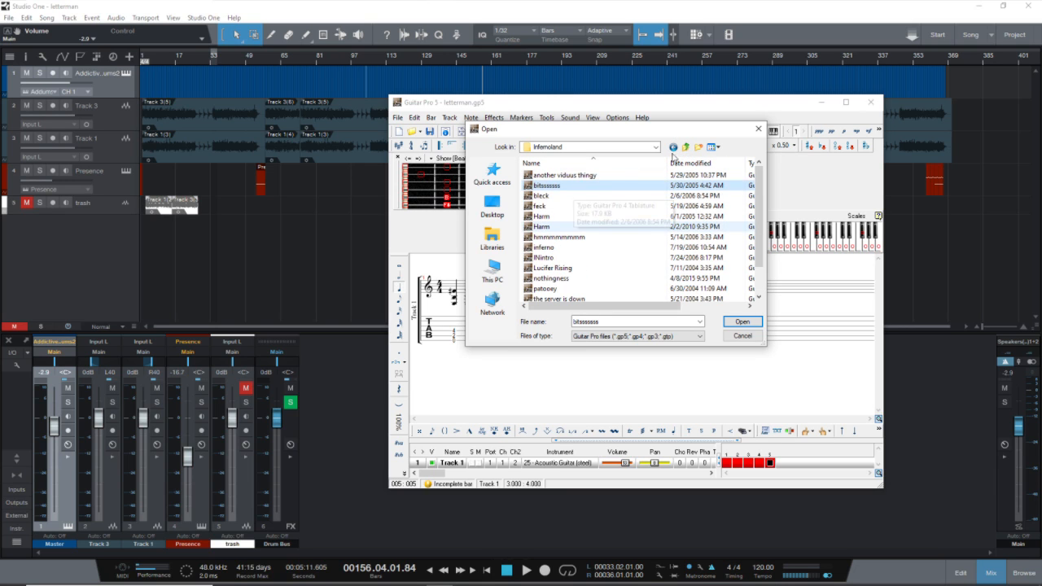
{"action": "left_click", "coordinate": [685, 147]}
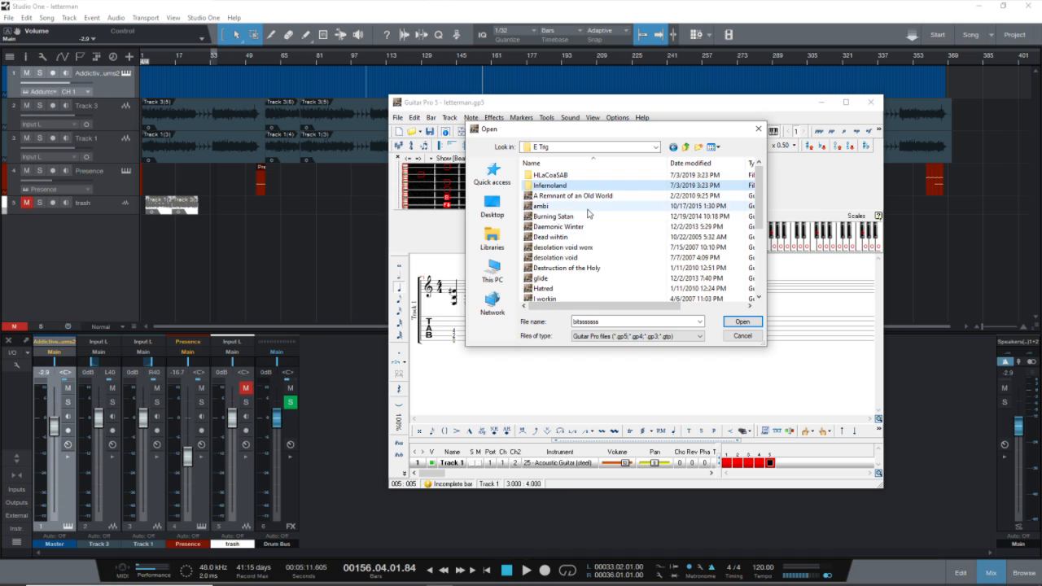
{"action": "left_click", "coordinate": [685, 147]}
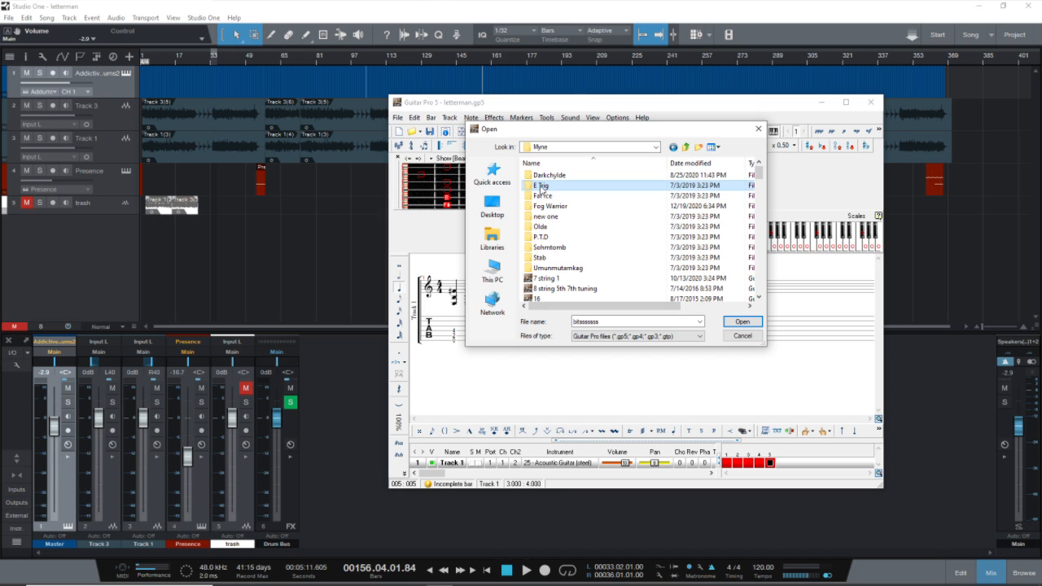
Step: Check the E Trig folder again, selecting the ambi file, and return to the Myne folder
{"action": "double_click", "coordinate": [541, 186]}
{"action": "left_click", "coordinate": [544, 206]}
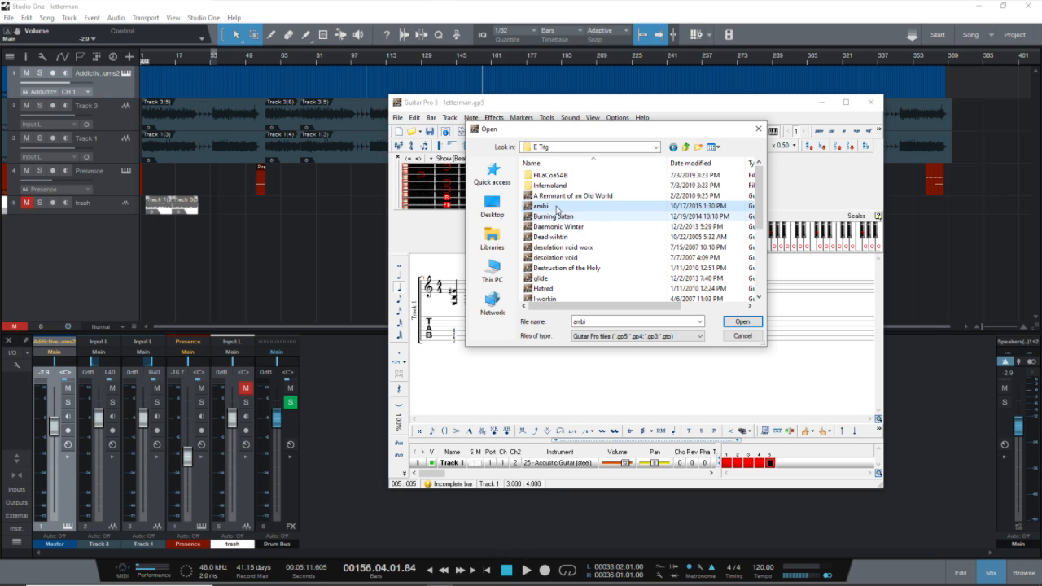
{"action": "left_click", "coordinate": [686, 147]}
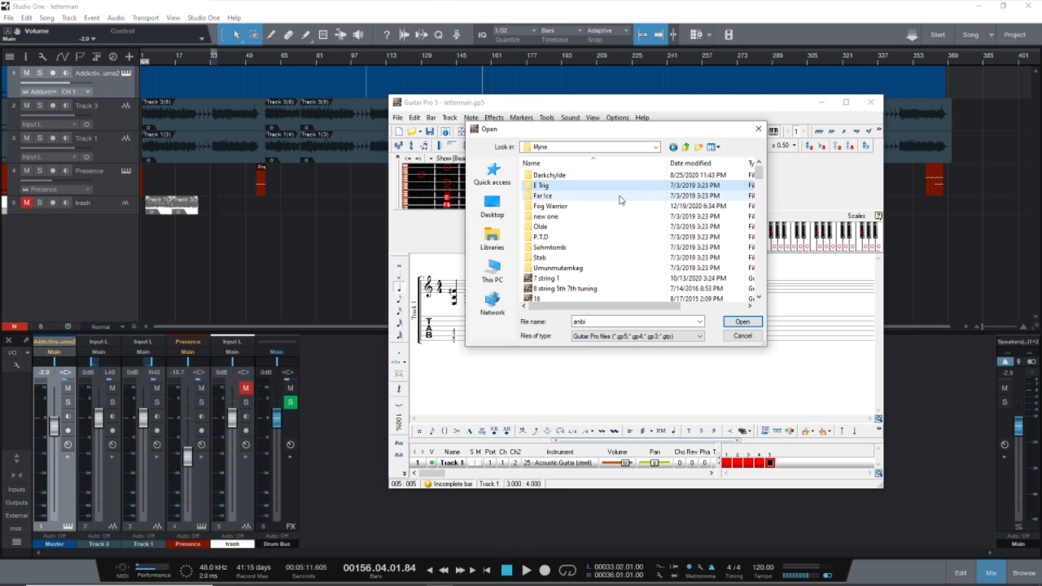
Step: Look through the Far Ice folder and its Done subfolder, and return to the Myne folder
{"action": "double_click", "coordinate": [575, 197]}
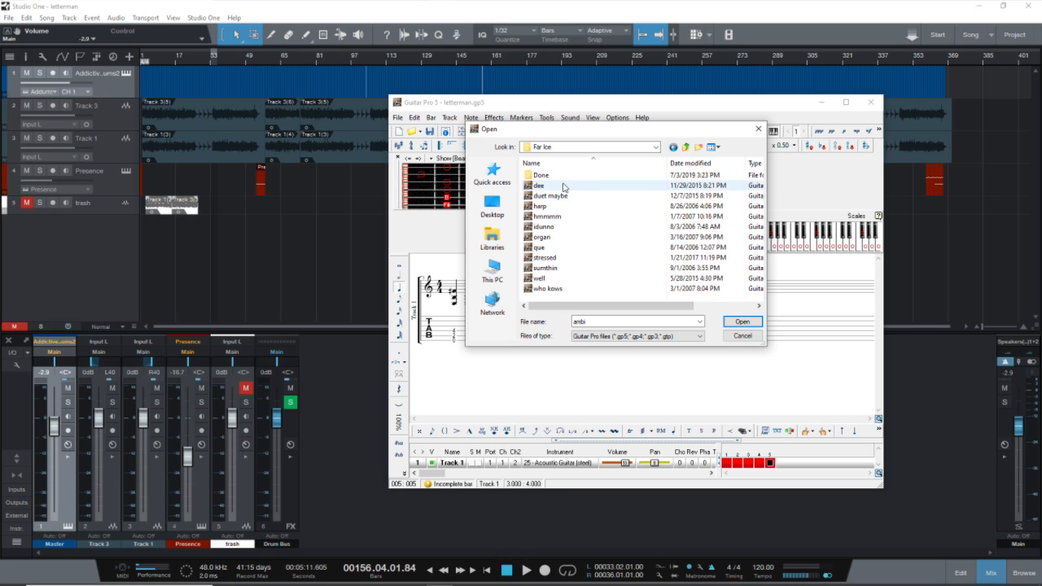
{"action": "scroll", "coordinate": [572, 244], "scroll_direction": "down", "scroll_amount": 3}
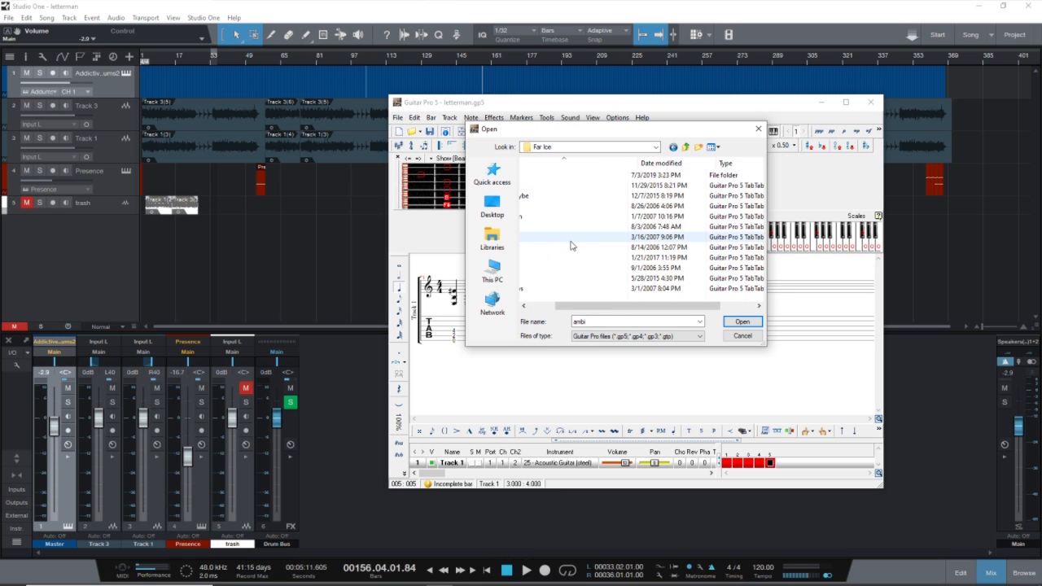
{"action": "scroll", "coordinate": [573, 245], "scroll_direction": "up", "scroll_amount": 3}
{"action": "double_click", "coordinate": [542, 174]}
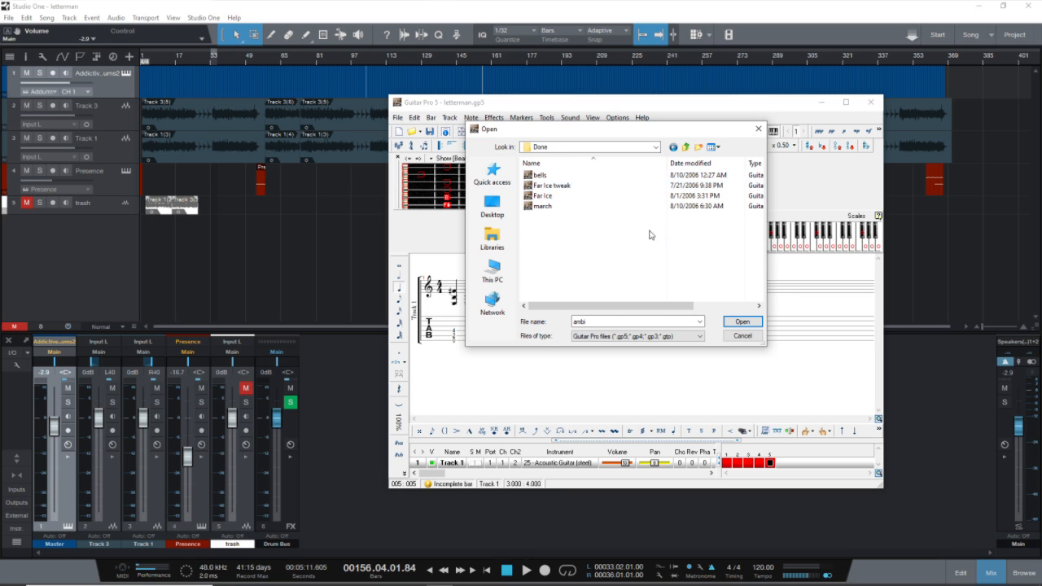
{"action": "left_click", "coordinate": [685, 149]}
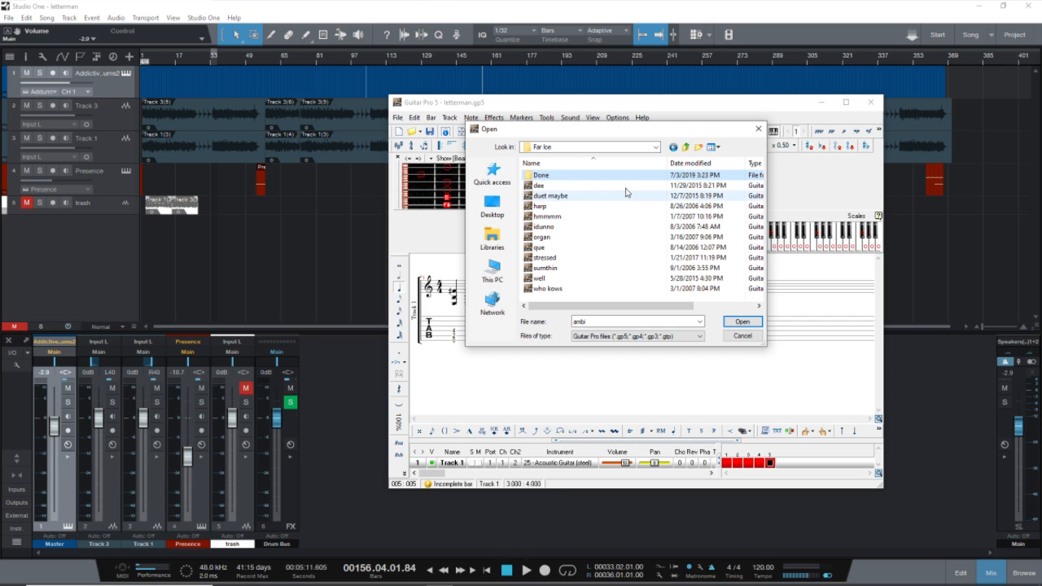
{"action": "left_click", "coordinate": [686, 147]}
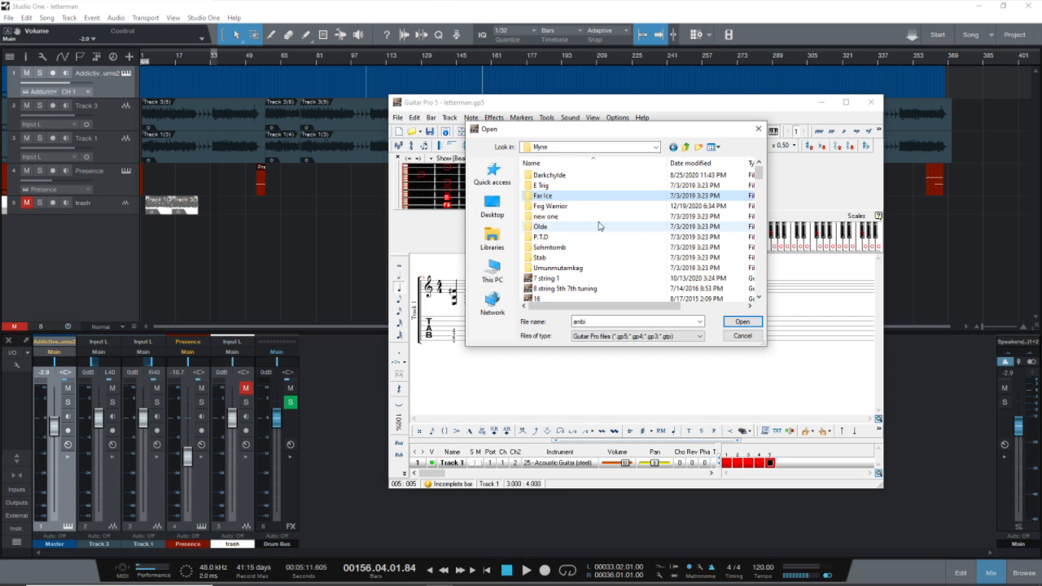
Step: Check the "new one" folder, return to Myne and open the Olde folder
{"action": "double_click", "coordinate": [572, 217]}
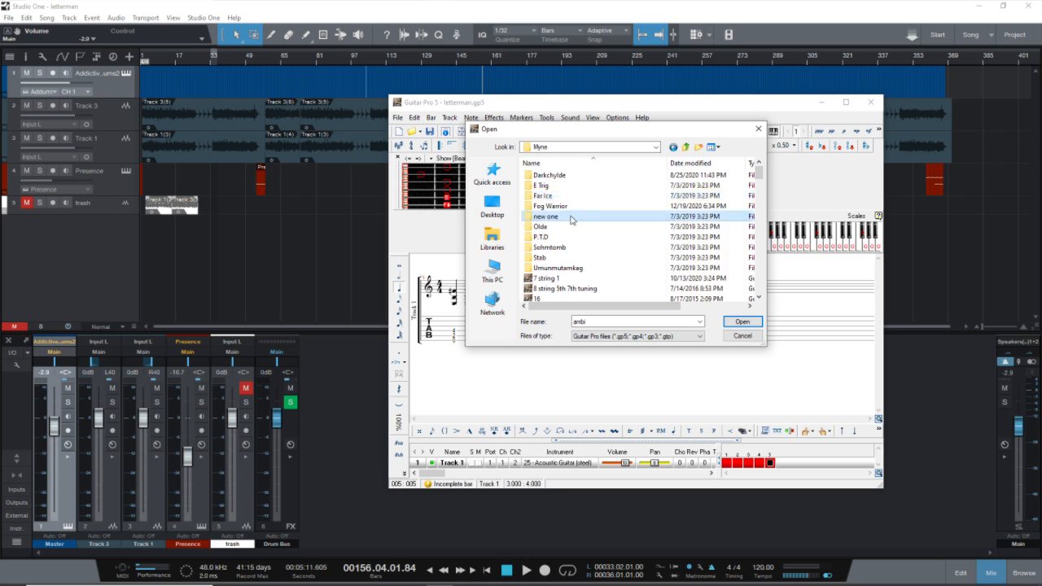
{"action": "left_click", "coordinate": [686, 147]}
{"action": "double_click", "coordinate": [560, 228]}
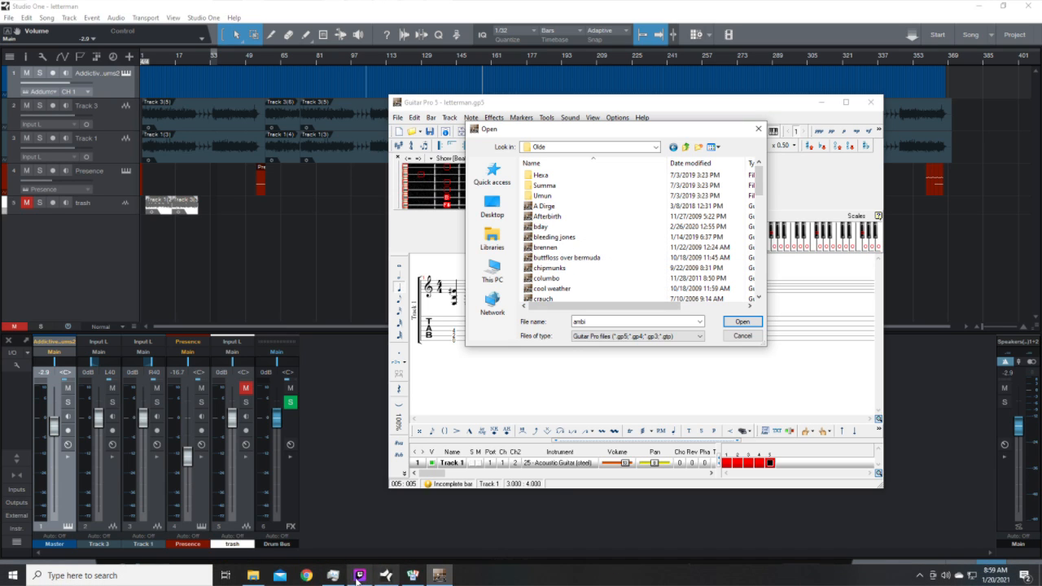
Step: Switch to File Explorer and look through the files in the Desktop folder
{"action": "left_click", "coordinate": [262, 580]}
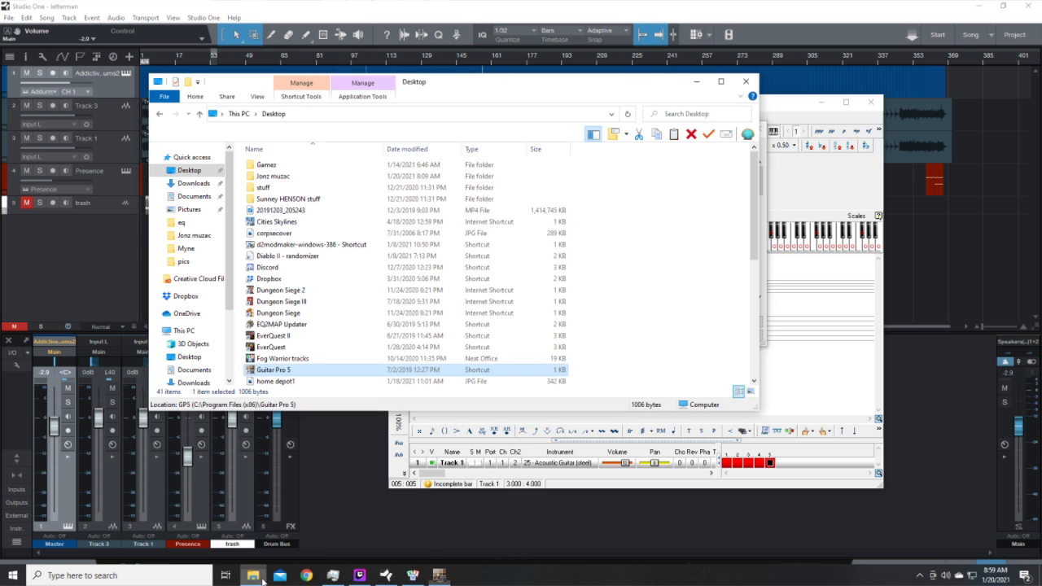
{"action": "scroll", "coordinate": [316, 386], "scroll_direction": "down", "scroll_amount": 5}
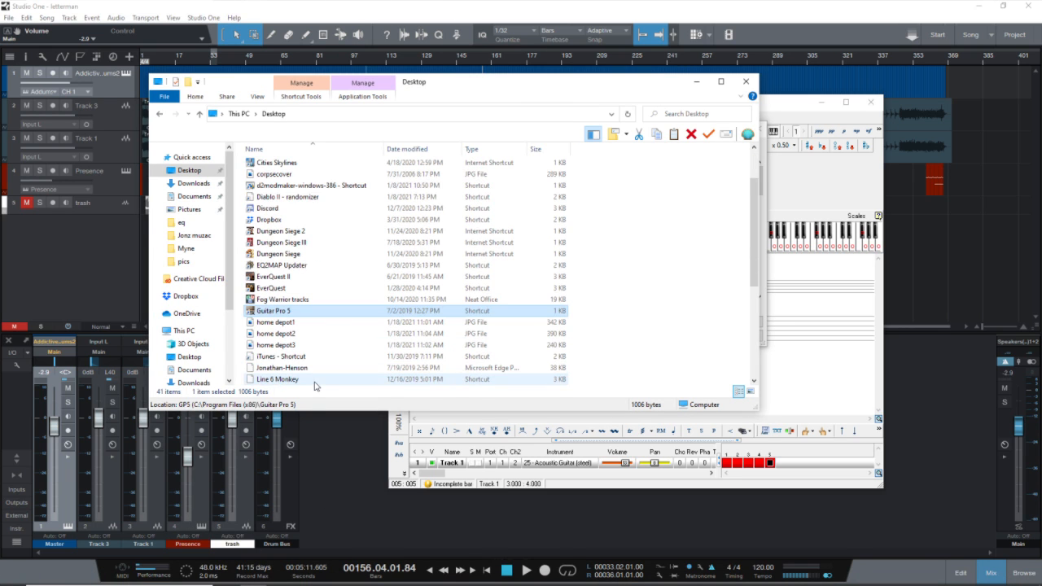
{"action": "scroll", "coordinate": [316, 386], "scroll_direction": "down", "scroll_amount": 3}
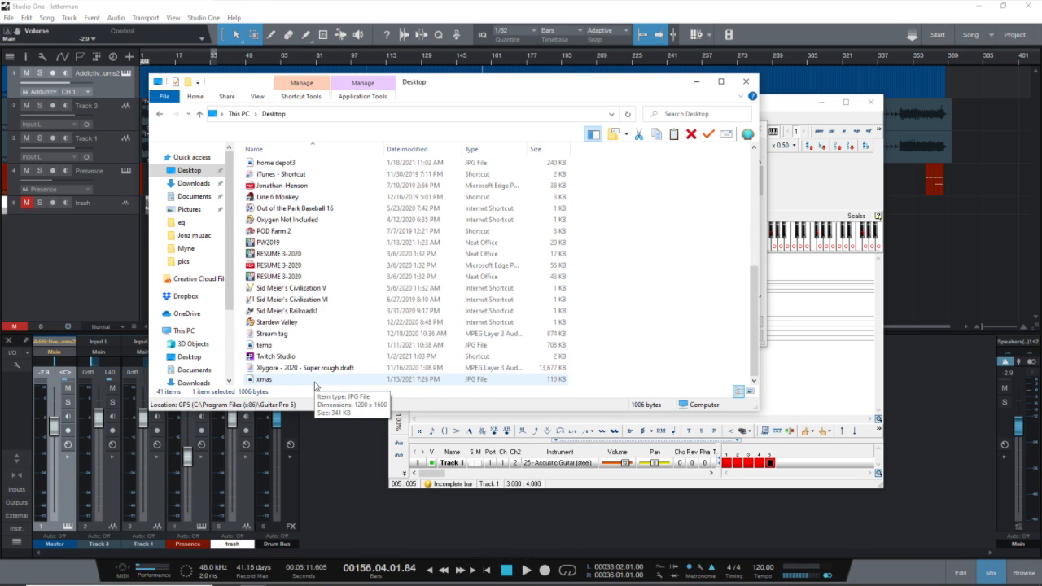
{"action": "scroll", "coordinate": [315, 386], "scroll_direction": "up", "scroll_amount": 6}
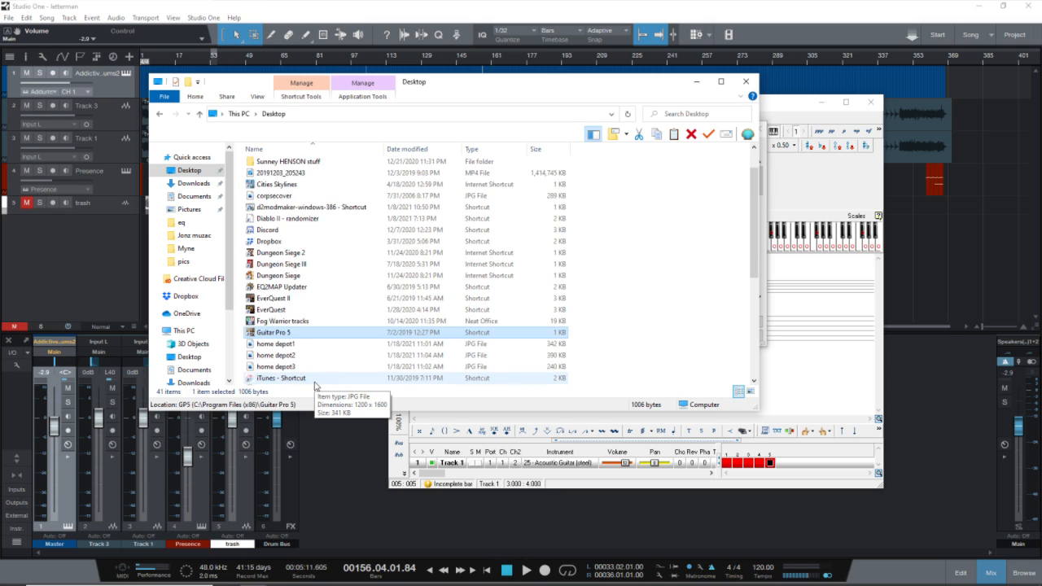
{"action": "scroll", "coordinate": [315, 386], "scroll_direction": "up", "scroll_amount": 1}
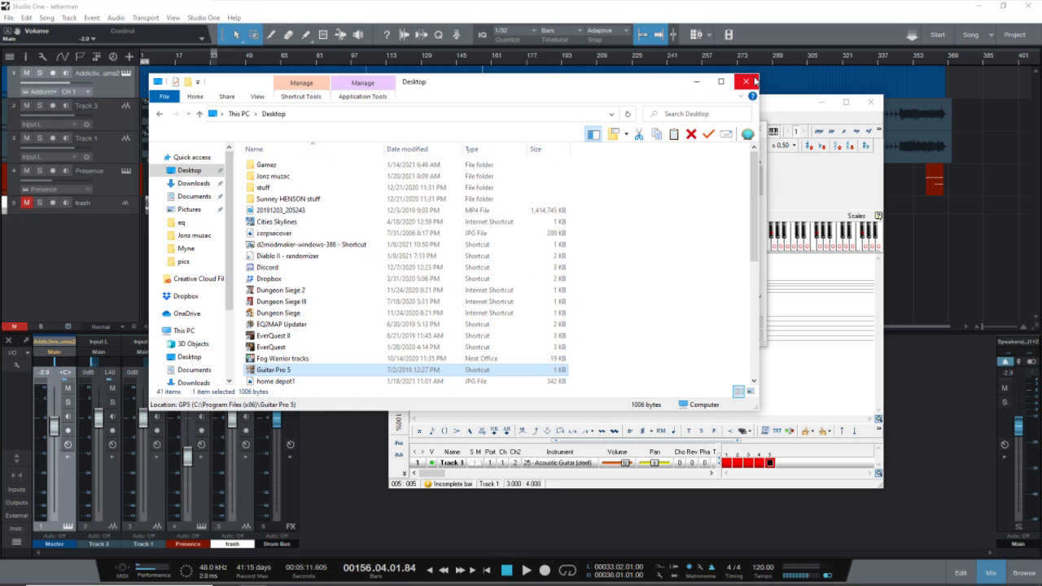
Step: Open the Jonz muzac folder, show it in the details view and look through its files
{"action": "left_click", "coordinate": [283, 175]}
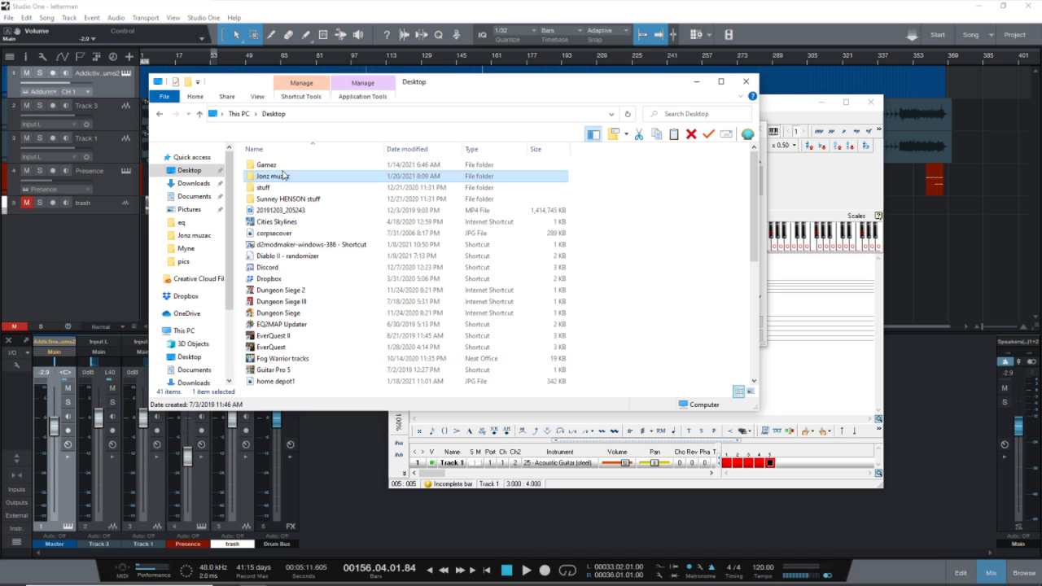
{"action": "double_click", "coordinate": [283, 175]}
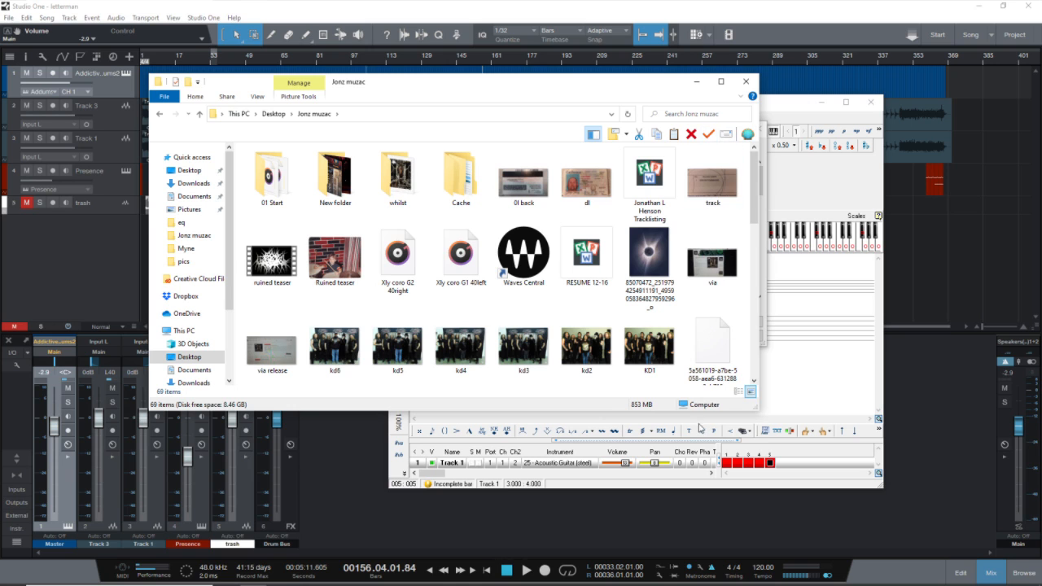
{"action": "left_click", "coordinate": [739, 391]}
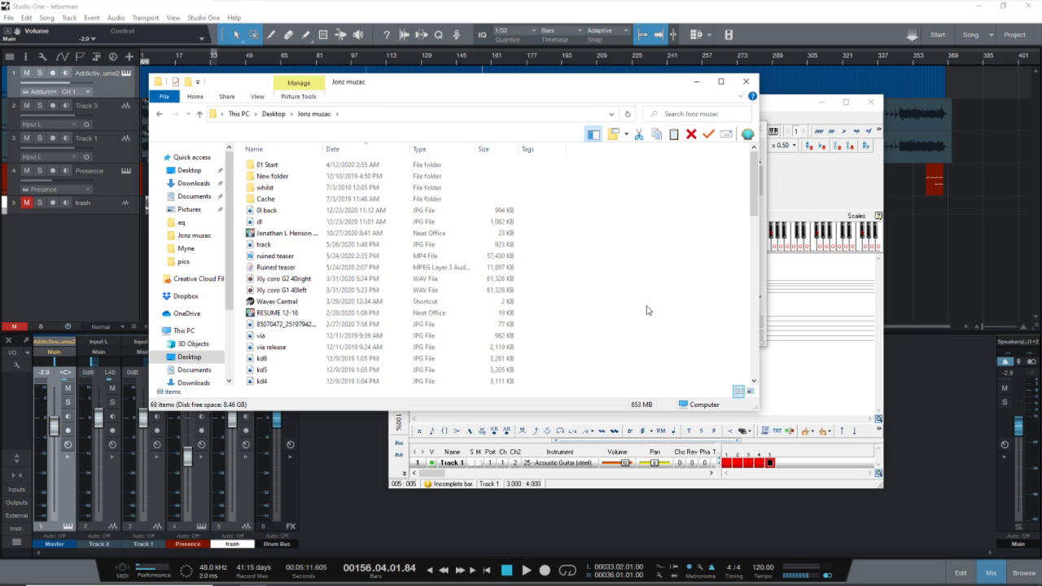
{"action": "scroll", "coordinate": [284, 251], "scroll_direction": "down", "scroll_amount": 11}
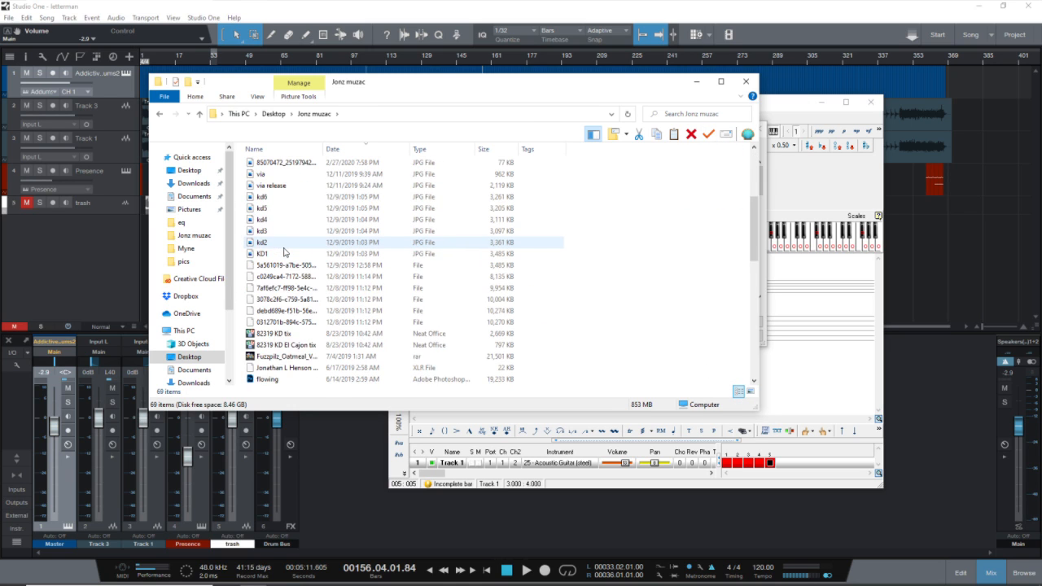
{"action": "scroll", "coordinate": [284, 251], "scroll_direction": "down", "scroll_amount": 5}
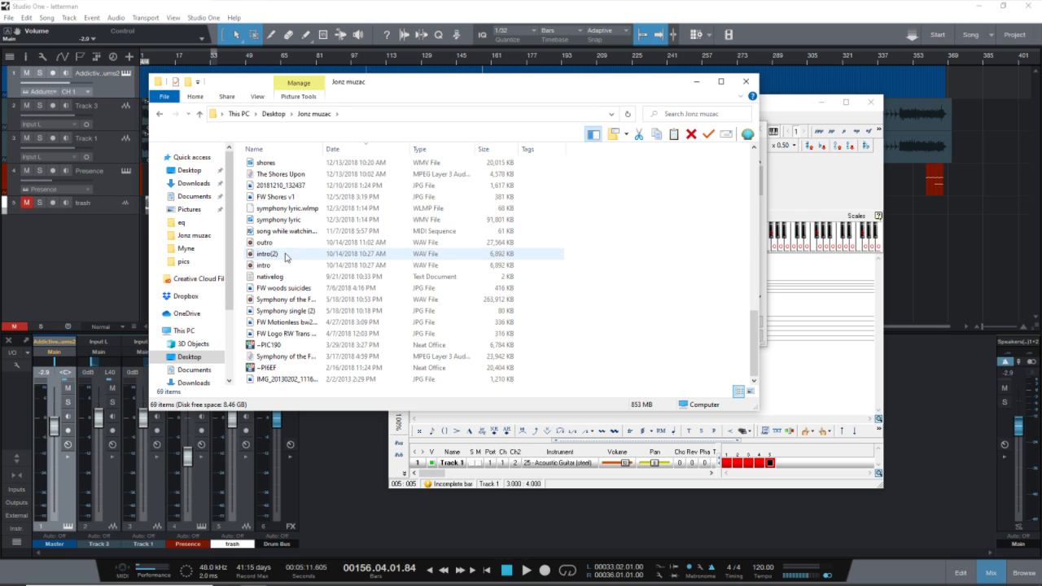
Step: Sort the Jonz muzac folder by name and look through the sorted list
{"action": "left_click", "coordinate": [281, 150]}
{"action": "scroll", "coordinate": [315, 238], "scroll_direction": "down", "scroll_amount": 11}
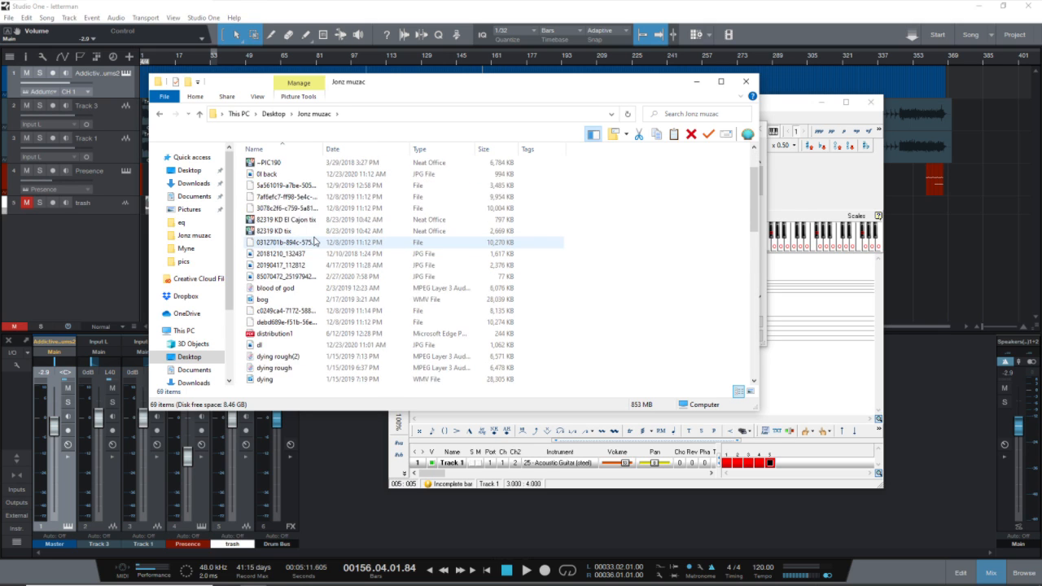
{"action": "scroll", "coordinate": [316, 241], "scroll_direction": "down", "scroll_amount": 4}
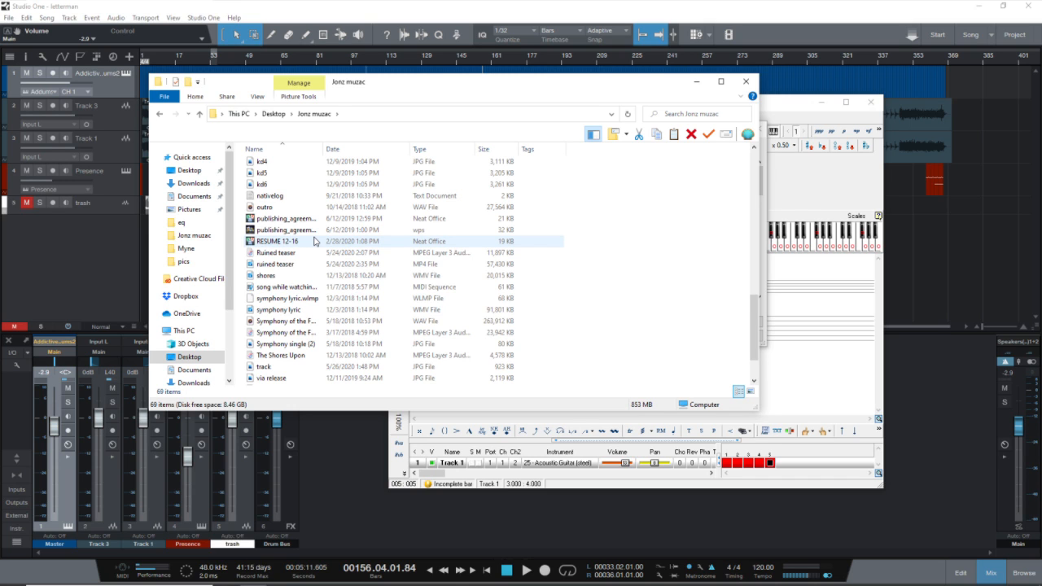
{"action": "scroll", "coordinate": [315, 241], "scroll_direction": "down", "scroll_amount": 1}
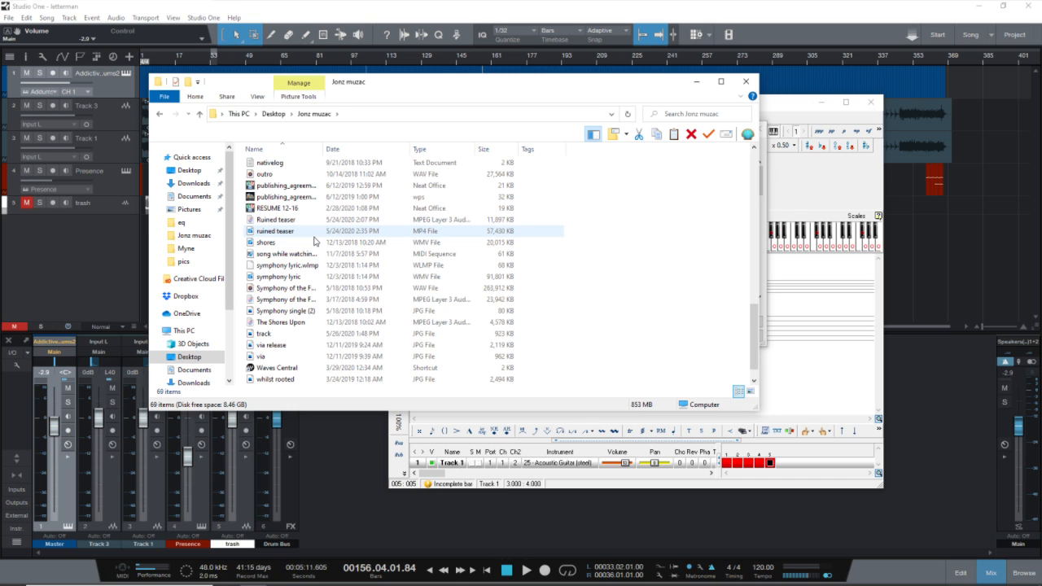
{"action": "scroll", "coordinate": [314, 241], "scroll_direction": "up", "scroll_amount": 15}
{"action": "scroll", "coordinate": [315, 241], "scroll_direction": "up", "scroll_amount": 2}
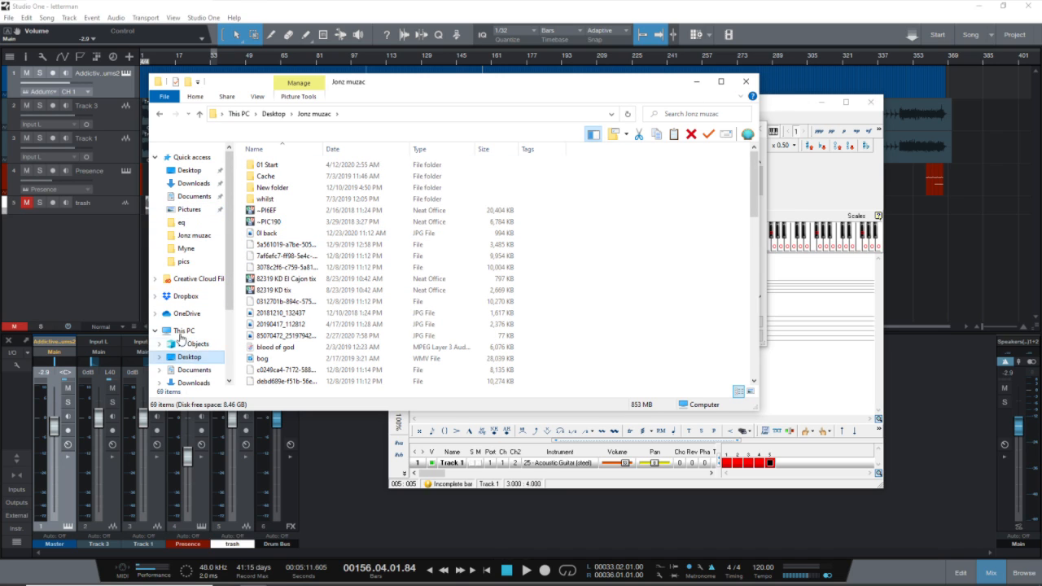
Step: Browse to the "Music I make" folder on New Volume (E:) and open its Lyrics folder
{"action": "scroll", "coordinate": [158, 335], "scroll_direction": "down", "scroll_amount": 2}
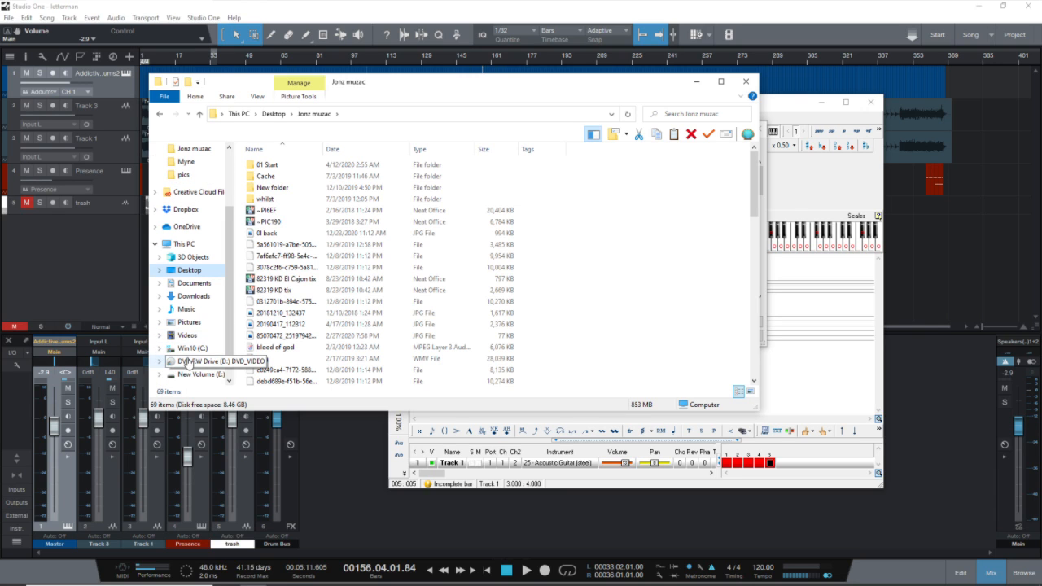
{"action": "left_click", "coordinate": [195, 374]}
{"action": "double_click", "coordinate": [253, 166]}
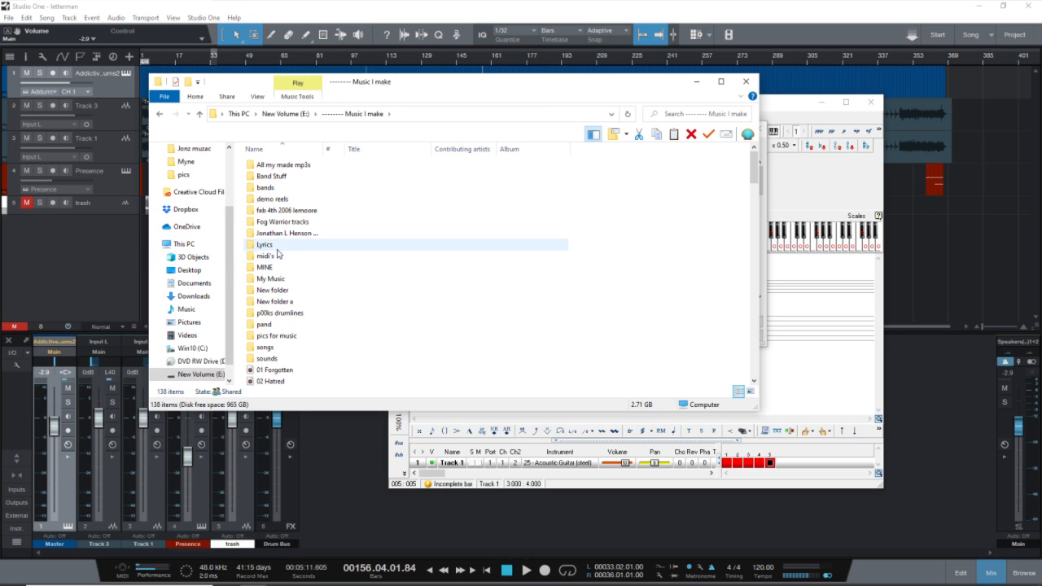
{"action": "double_click", "coordinate": [269, 245]}
Step: Look through the song titles in the Lyrics folder and close File Explorer
{"action": "scroll", "coordinate": [339, 290], "scroll_direction": "down", "scroll_amount": 3}
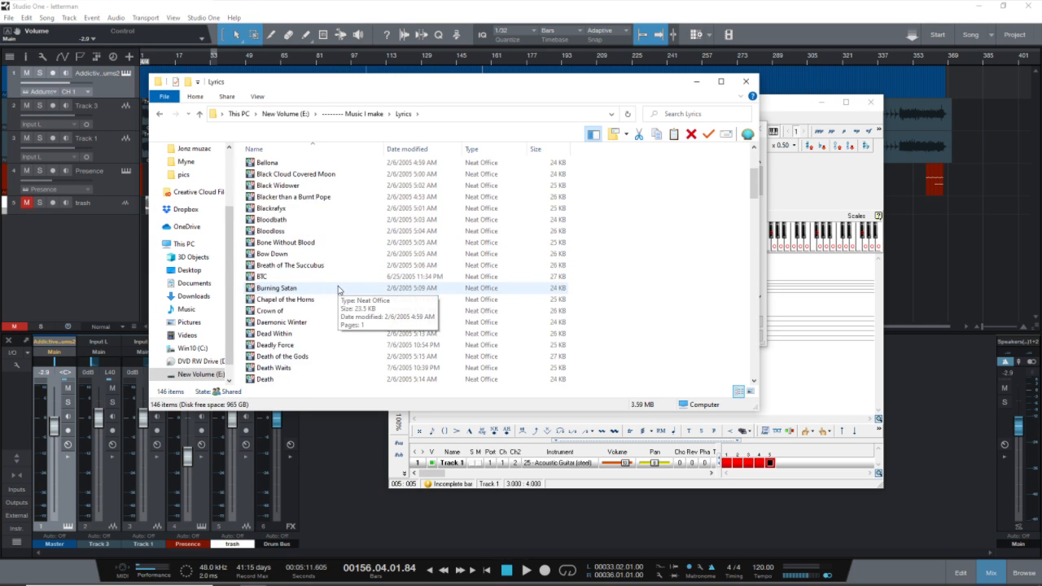
{"action": "scroll", "coordinate": [339, 290], "scroll_direction": "down", "scroll_amount": 12}
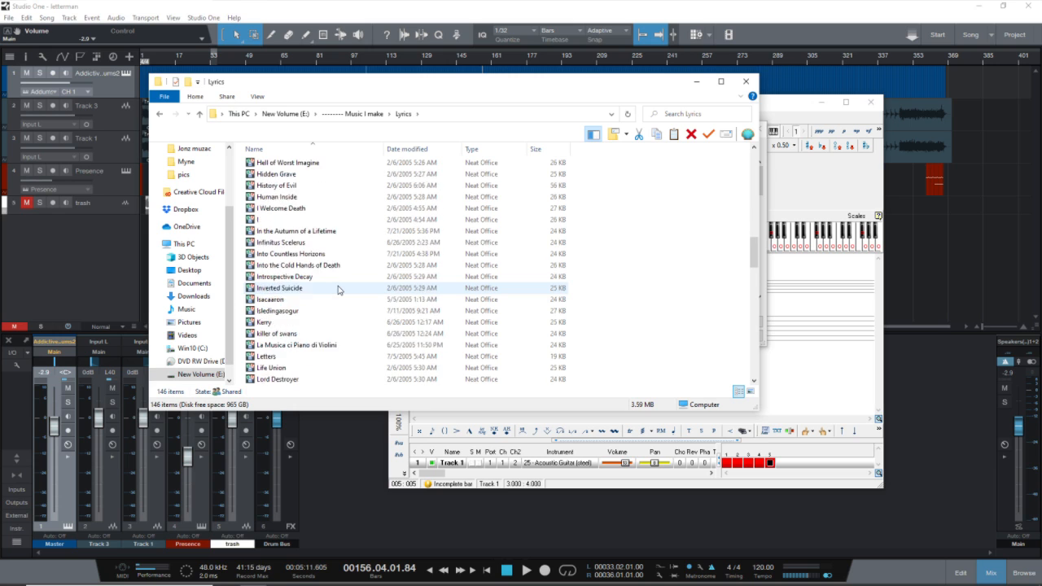
{"action": "scroll", "coordinate": [339, 290], "scroll_direction": "down", "scroll_amount": 6}
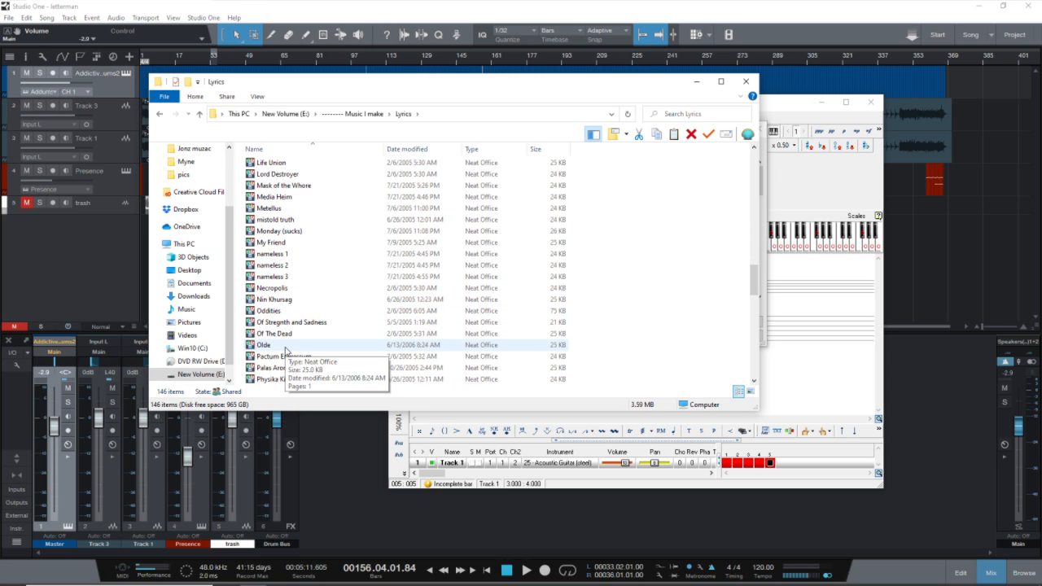
{"action": "scroll", "coordinate": [285, 350], "scroll_direction": "up", "scroll_amount": 18}
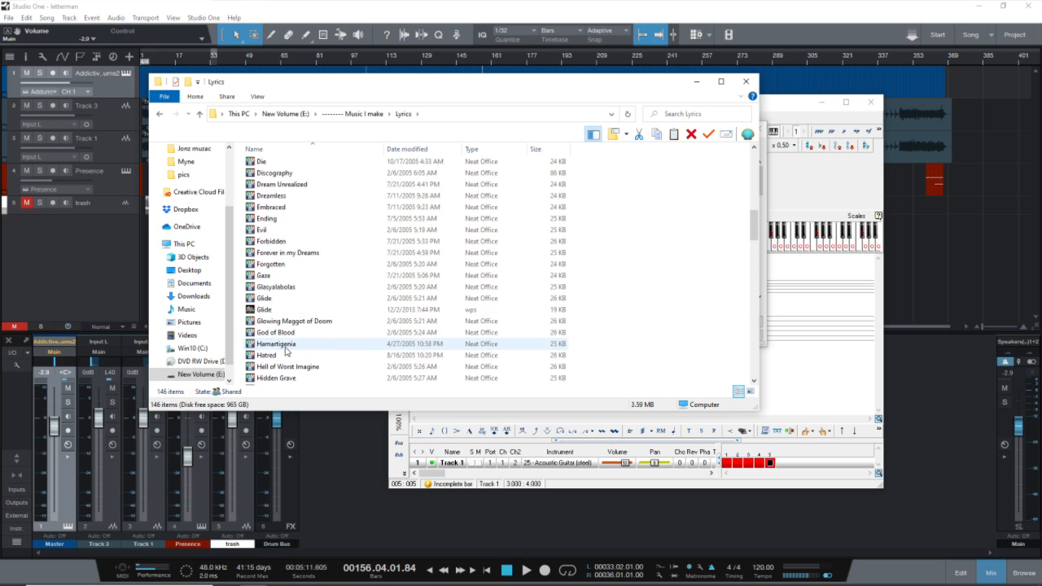
{"action": "scroll", "coordinate": [285, 351], "scroll_direction": "up", "scroll_amount": 4}
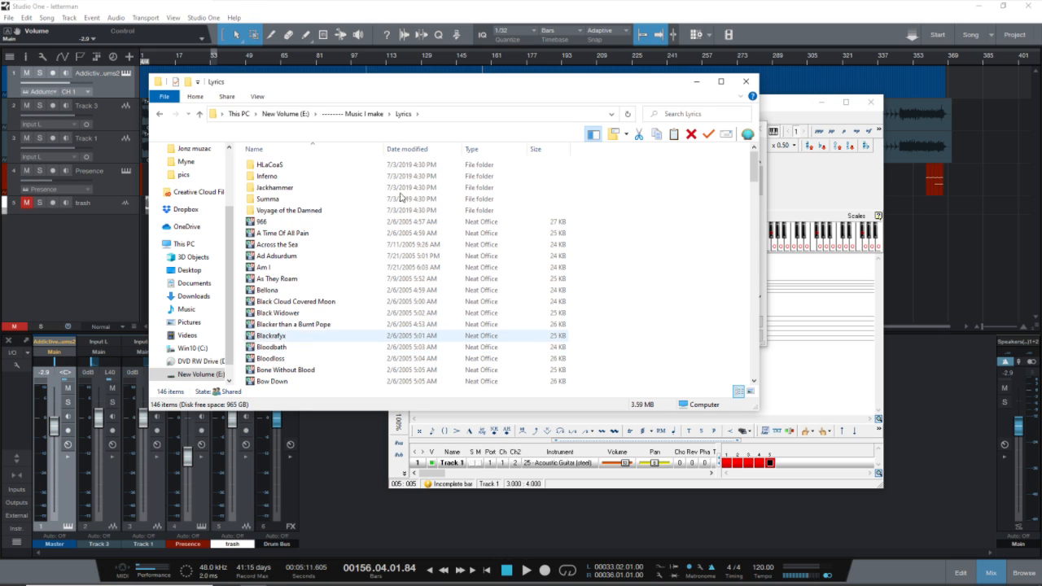
{"action": "left_click", "coordinate": [755, 84]}
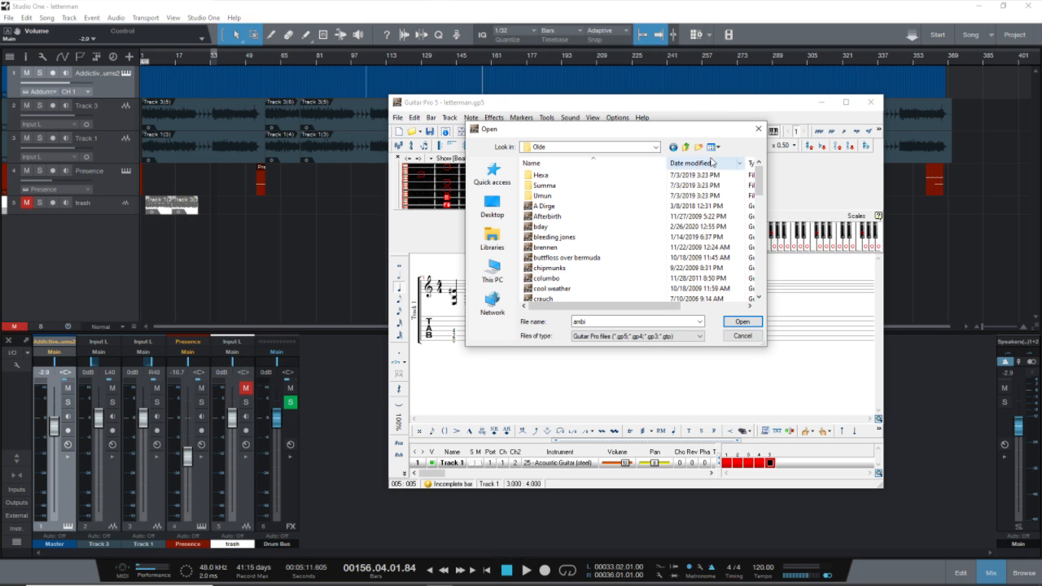
Step: Open the Umun folder in the Open dialog, and bring up File Explorer and move it out of view
{"action": "left_click", "coordinate": [556, 199]}
{"action": "double_click", "coordinate": [556, 198]}
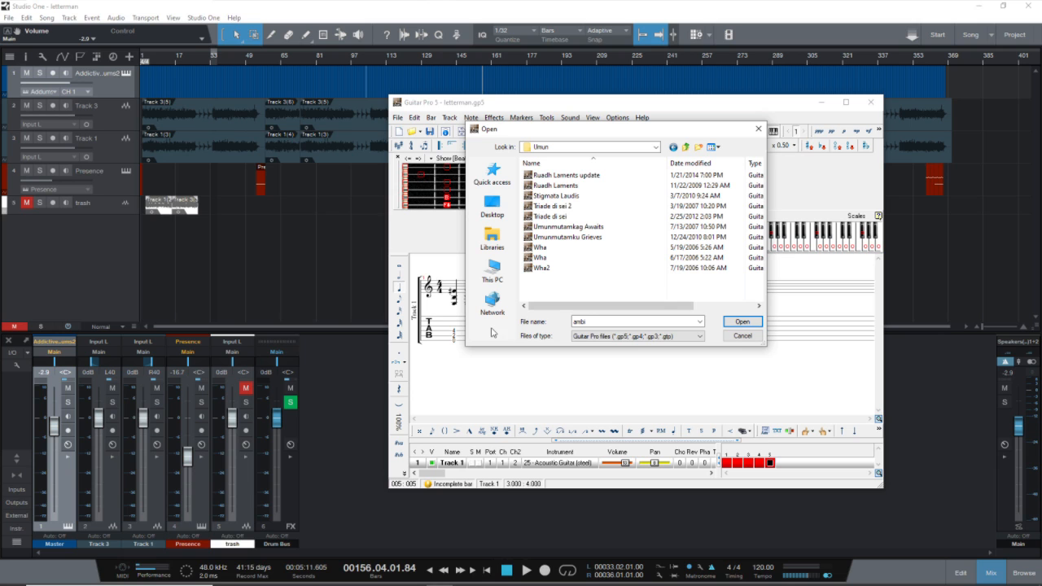
{"action": "mouse_move", "coordinate": [280, 580]}
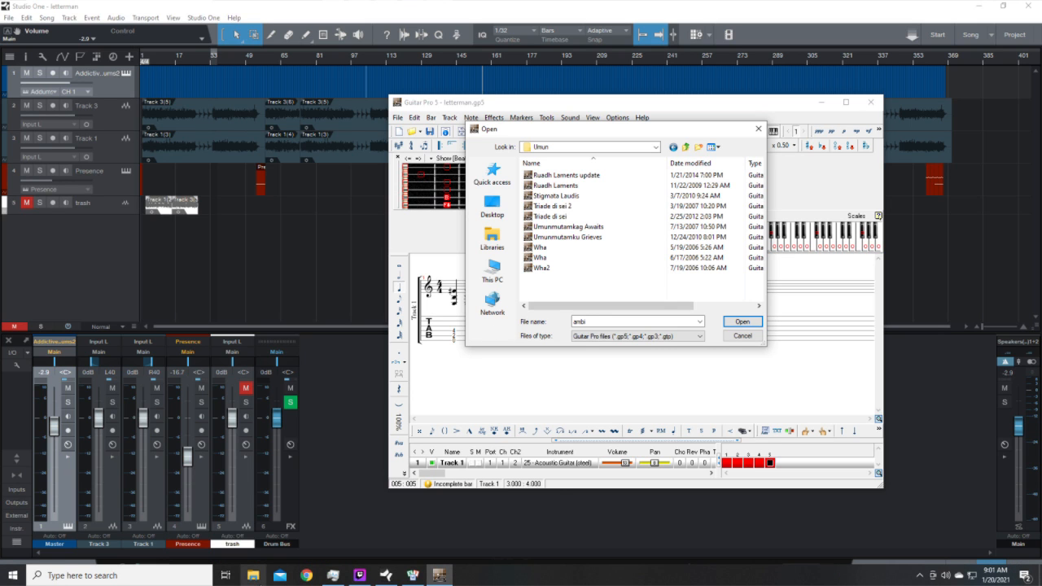
{"action": "left_click", "coordinate": [254, 575]}
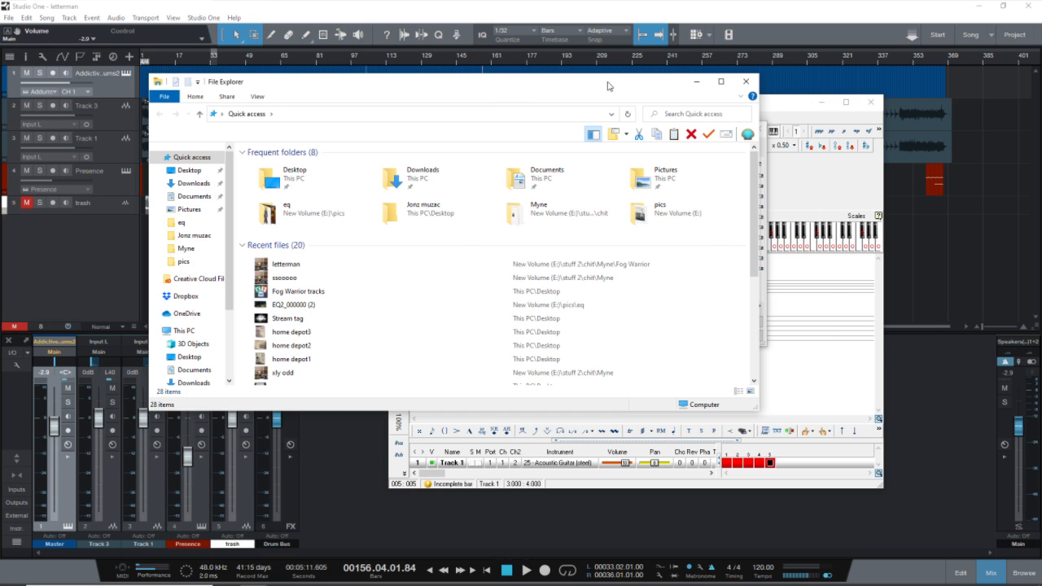
{"action": "left_click_drag", "start_coordinate": [609, 85], "coordinate": [1041, 168]}
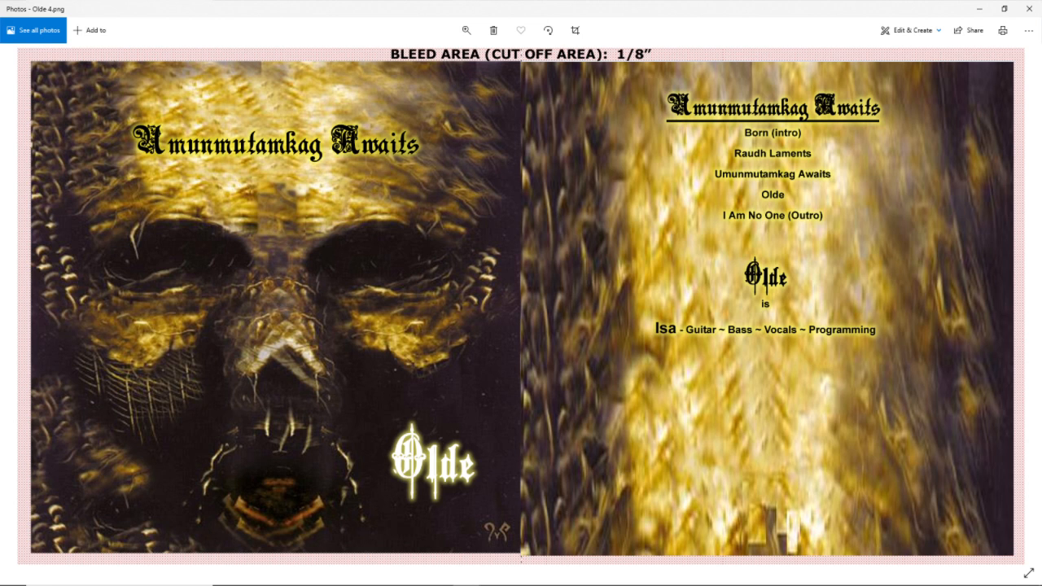
Step: View the Olde 4.png and Juha.jpg cover pictures, close both and cancel the Open dialog
{"action": "key", "text": "alt+Tab"}
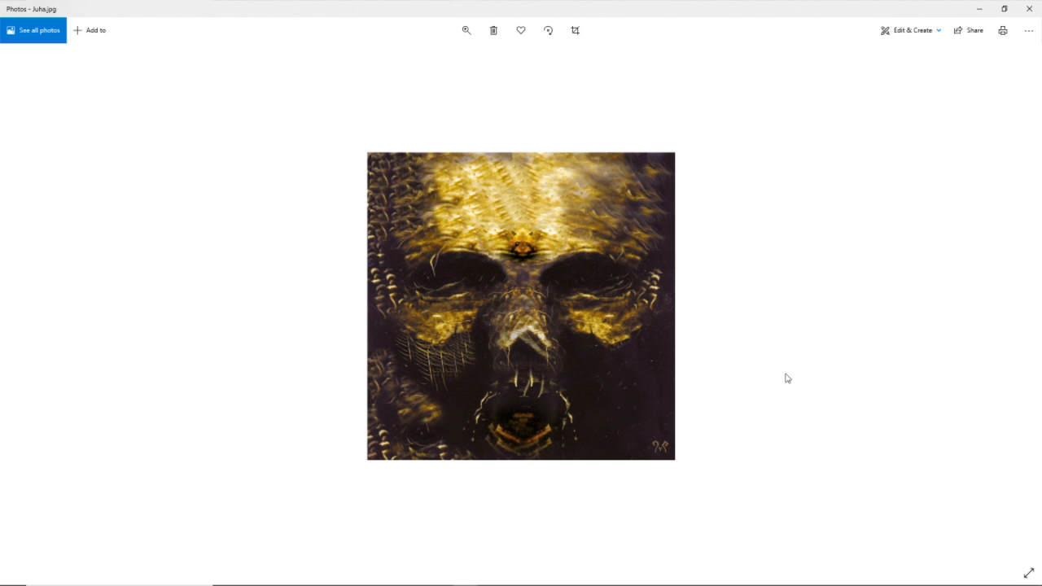
{"action": "left_click", "coordinate": [1029, 10]}
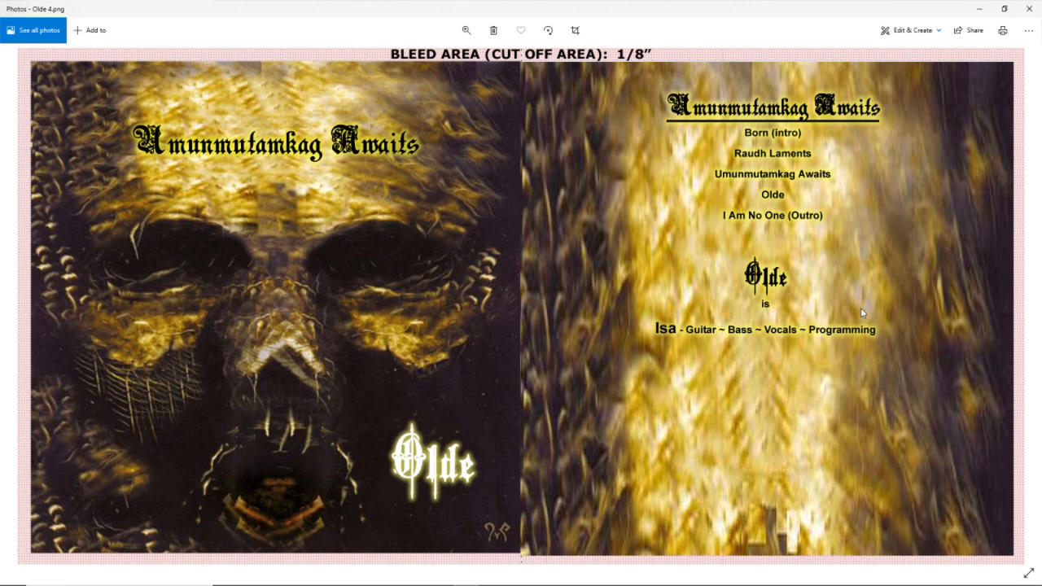
{"action": "left_click", "coordinate": [1028, 9]}
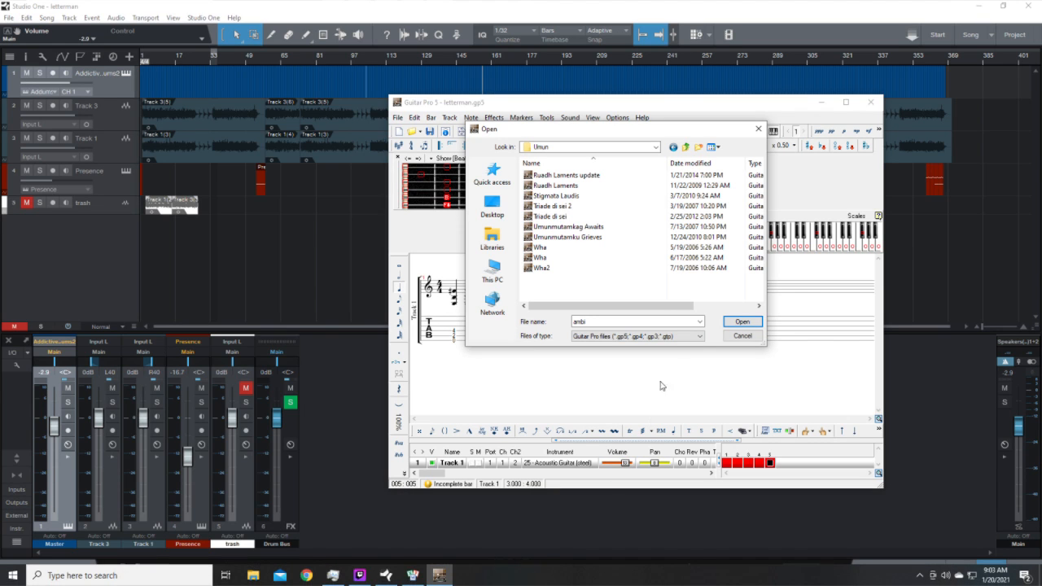
{"action": "left_click", "coordinate": [742, 336]}
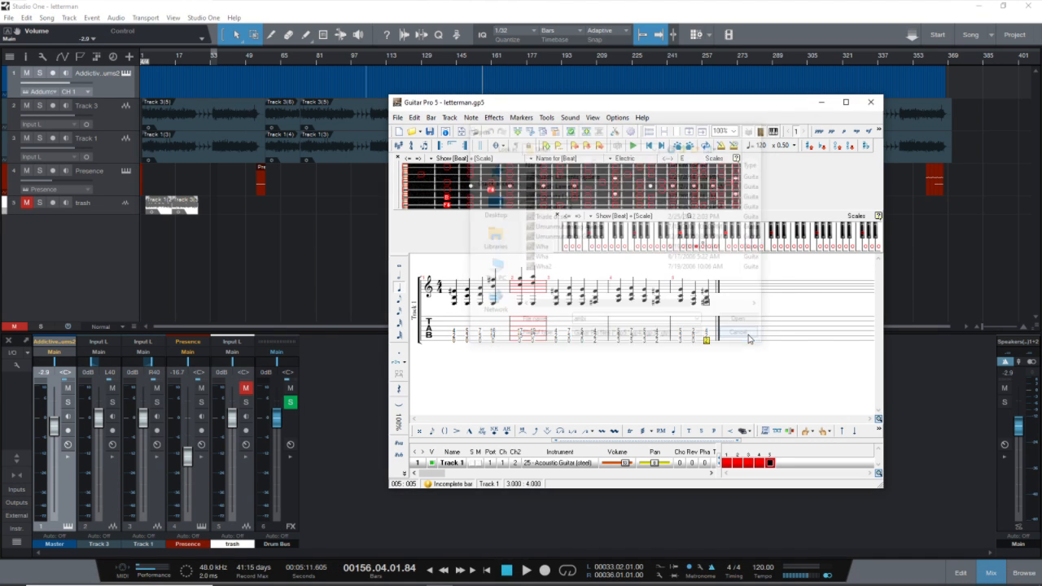
Step: Start opening another file, choose to save the changes to letterman.gp5 and look through the Fog Warrior folder
{"action": "left_click", "coordinate": [412, 133]}
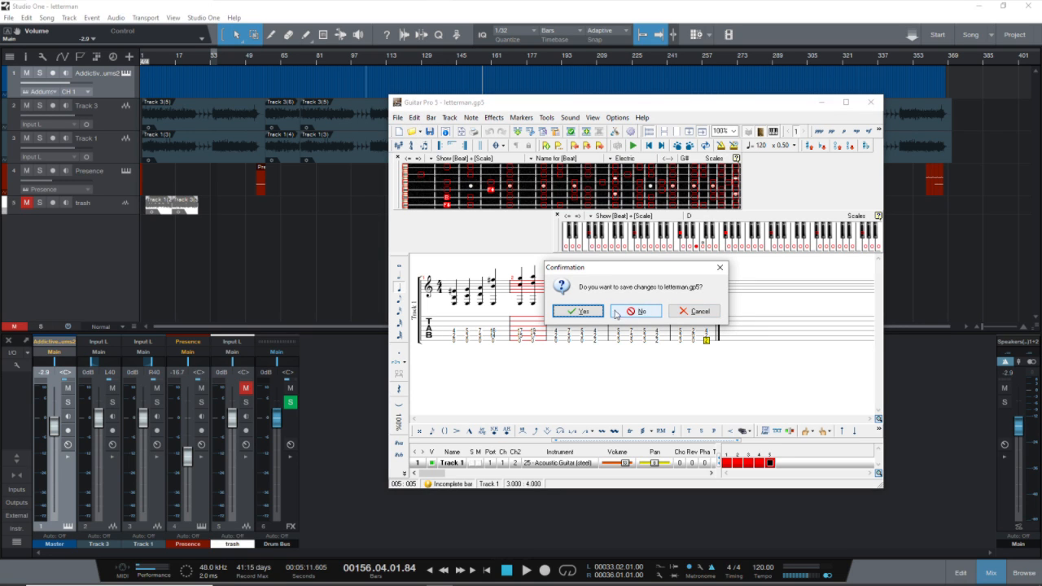
{"action": "left_click", "coordinate": [580, 311]}
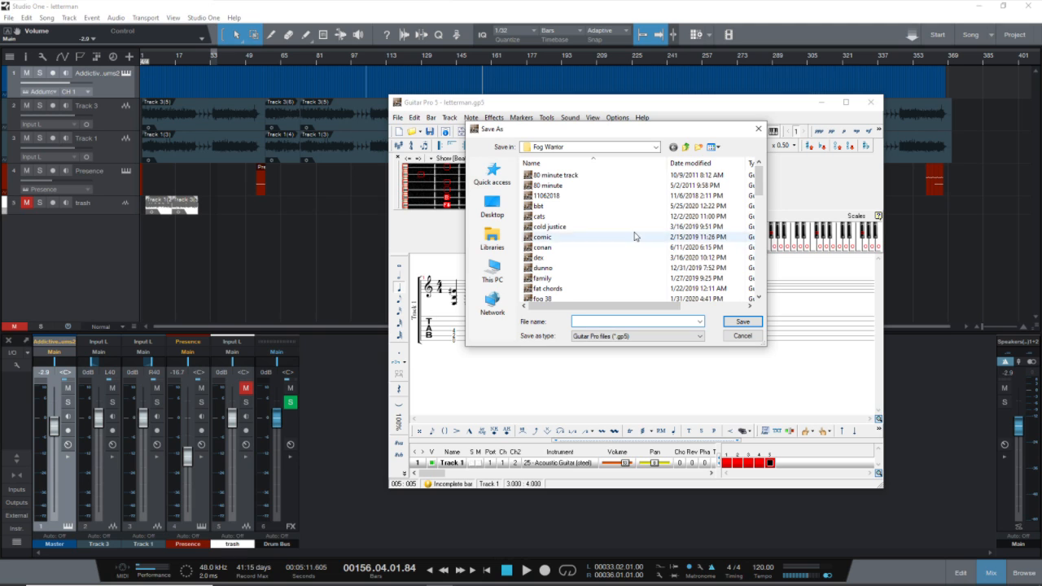
{"action": "scroll", "coordinate": [636, 237], "scroll_direction": "down", "scroll_amount": 13}
{"action": "scroll", "coordinate": [636, 241], "scroll_direction": "up", "scroll_amount": 13}
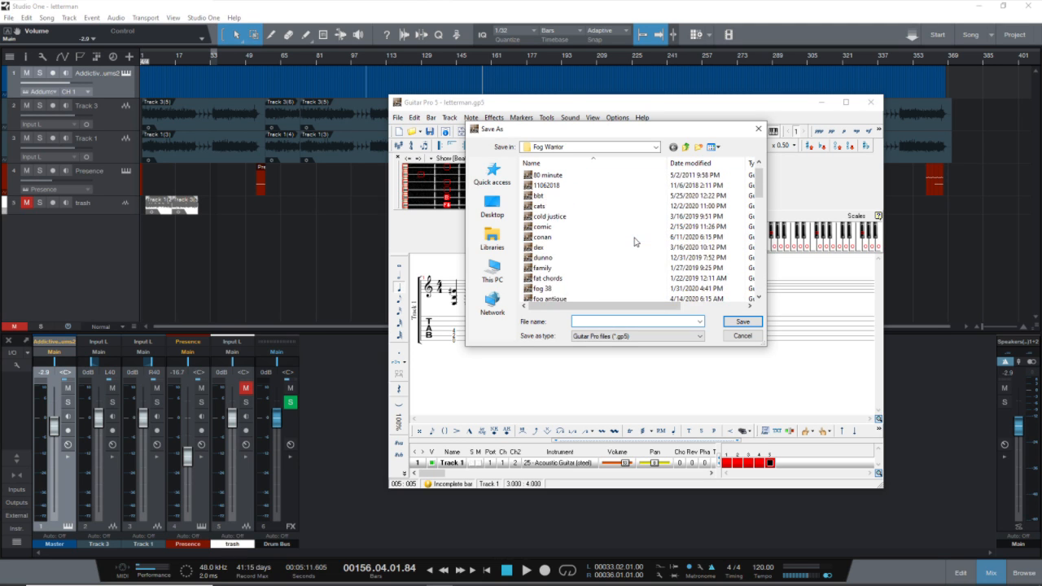
{"action": "scroll", "coordinate": [636, 242], "scroll_direction": "up", "scroll_amount": 1}
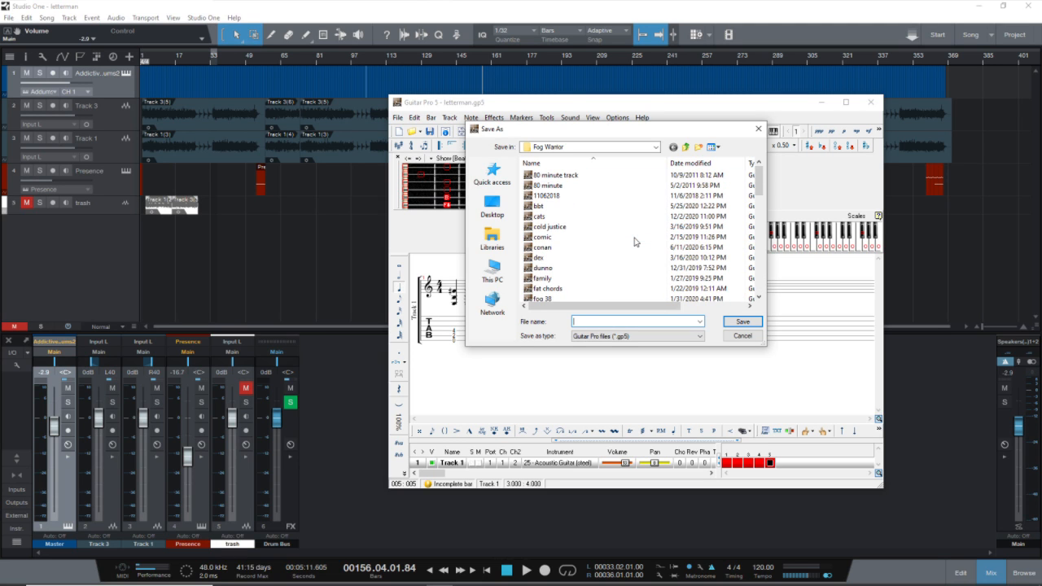
Step: Go up to the Myne folder and check the files in its P.T.D and Sohmtomb folders
{"action": "left_click", "coordinate": [686, 147]}
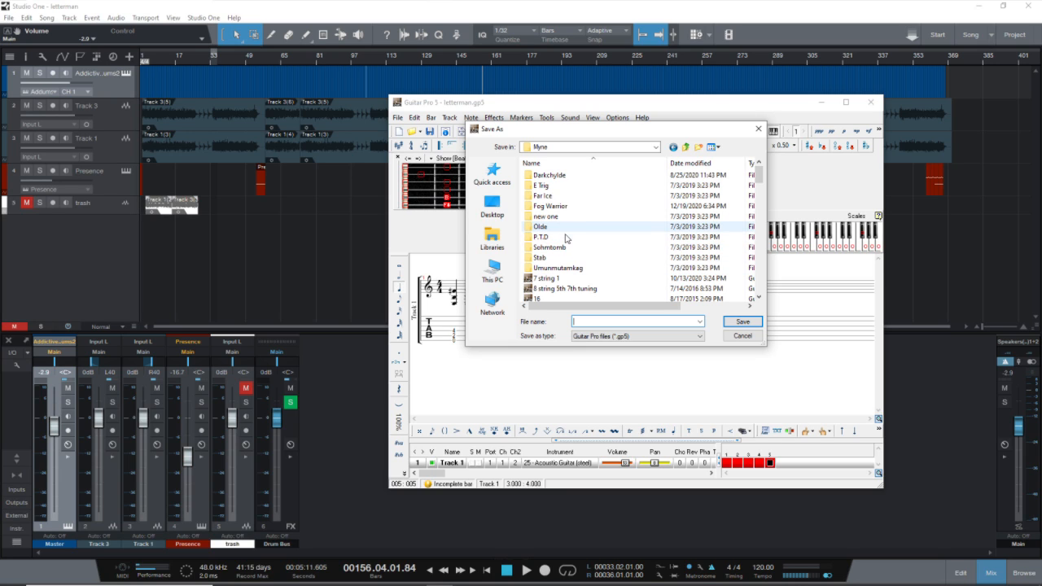
{"action": "double_click", "coordinate": [566, 238]}
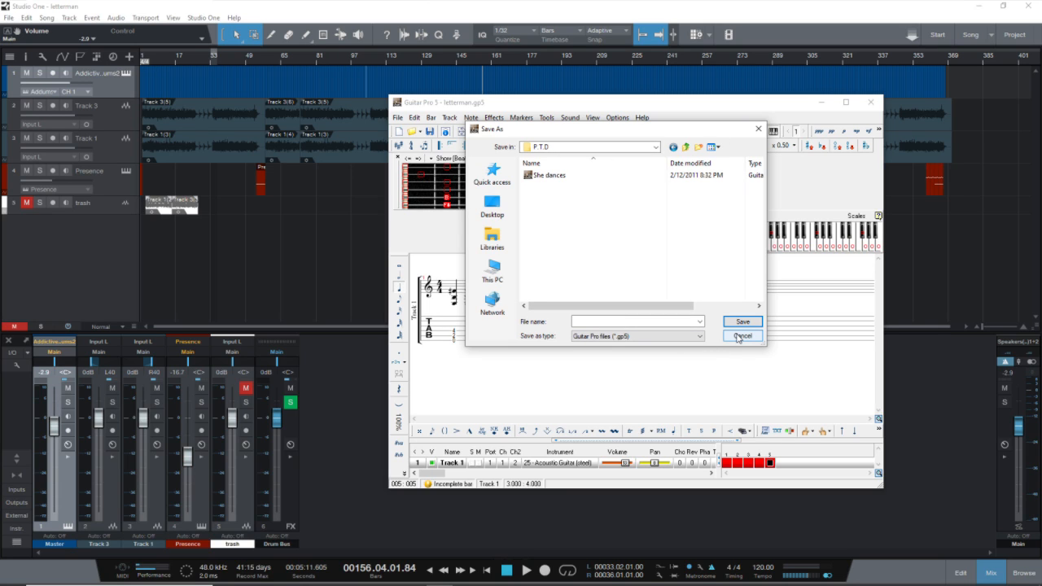
{"action": "left_click", "coordinate": [672, 149]}
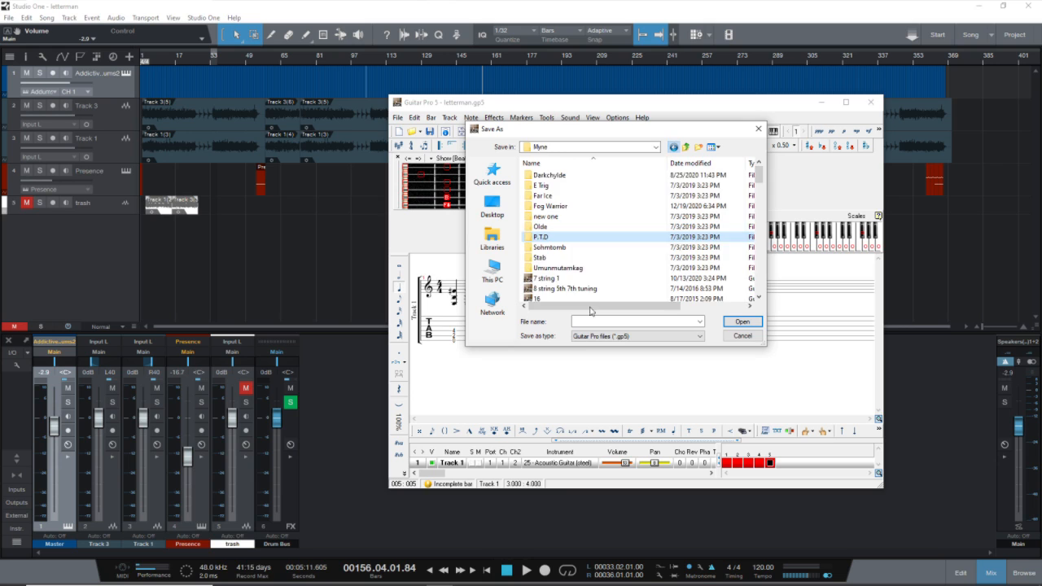
{"action": "double_click", "coordinate": [560, 237]}
{"action": "scroll", "coordinate": [607, 224], "scroll_direction": "down", "scroll_amount": 1}
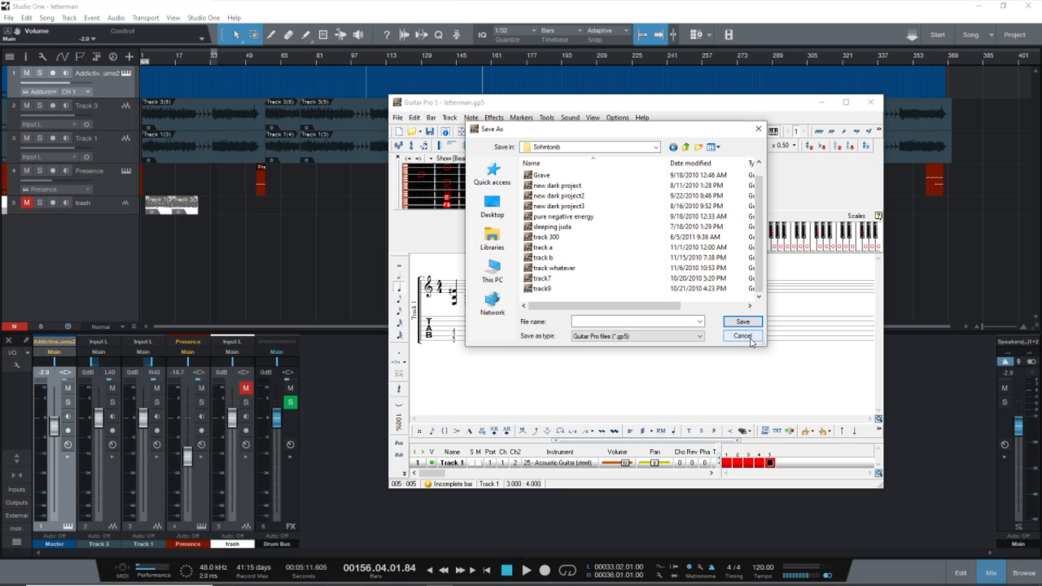
Step: Check the Stab and Umunmutamkag folders inside Myne and return to Myne
{"action": "left_click", "coordinate": [672, 152]}
{"action": "double_click", "coordinate": [543, 266]}
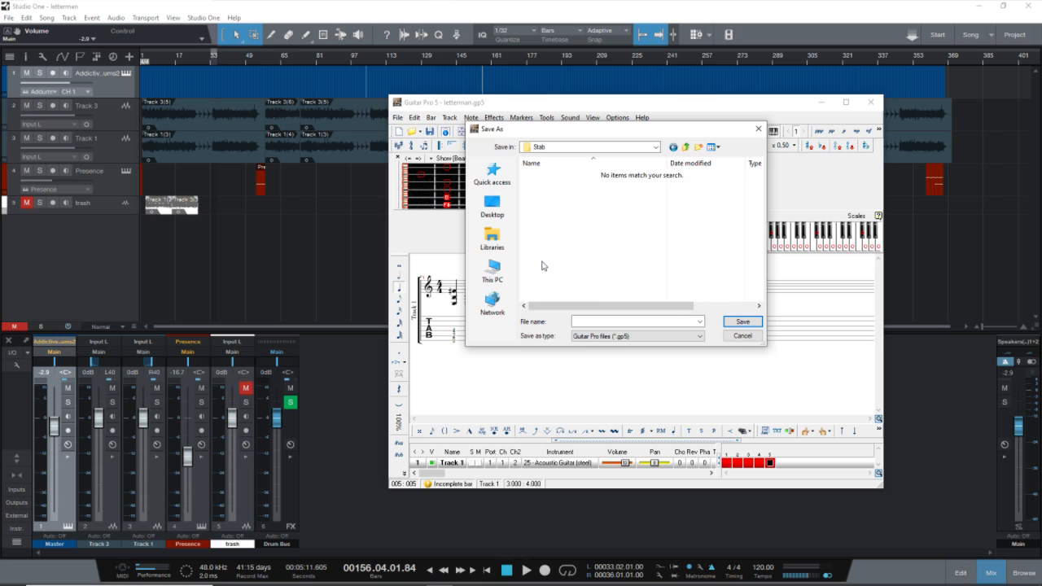
{"action": "left_click", "coordinate": [674, 148]}
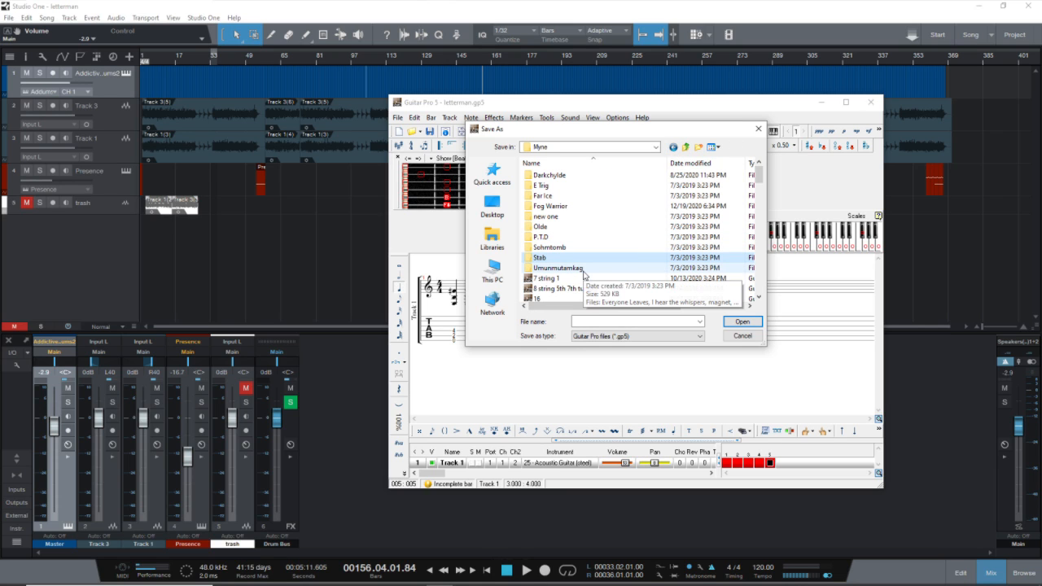
{"action": "double_click", "coordinate": [558, 268]}
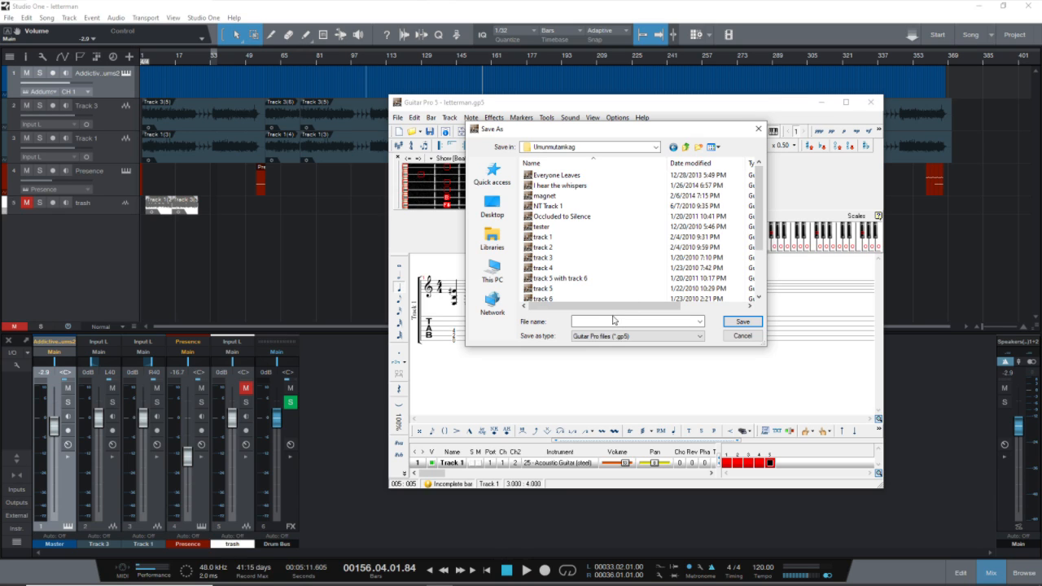
{"action": "scroll", "coordinate": [623, 269], "scroll_direction": "down", "scroll_amount": 2}
{"action": "scroll", "coordinate": [623, 269], "scroll_direction": "up", "scroll_amount": 2}
{"action": "left_click", "coordinate": [673, 148]}
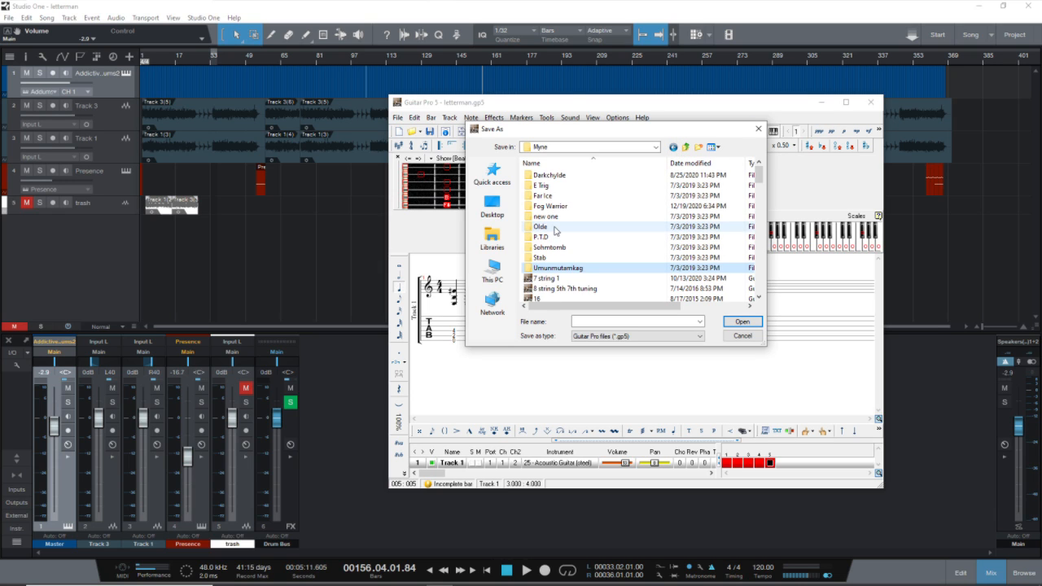
Step: Try to pick the bleeding jones file in the Olde folder and decline replacing the existing file
{"action": "double_click", "coordinate": [558, 233]}
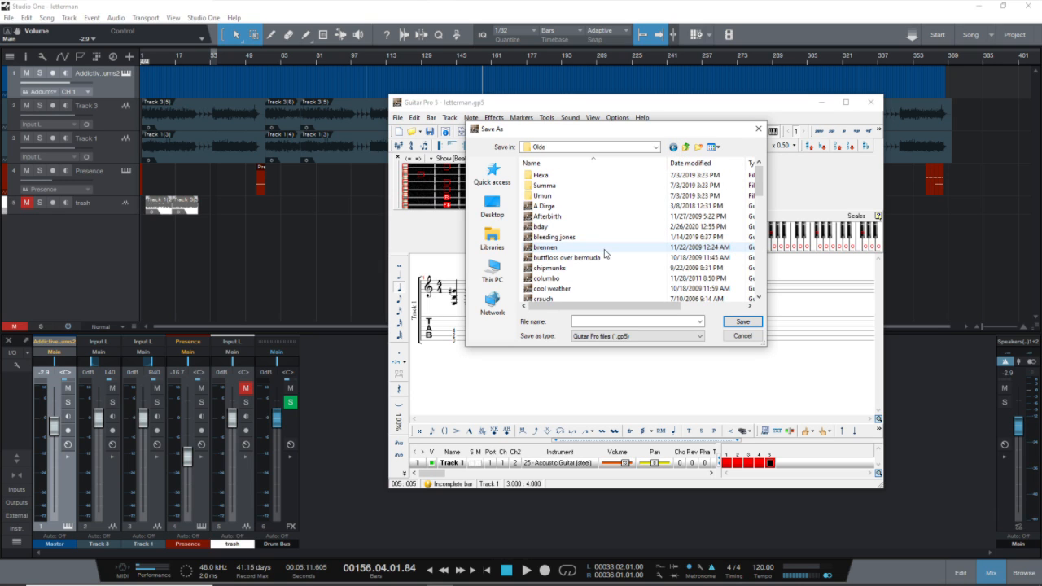
{"action": "left_click", "coordinate": [555, 237]}
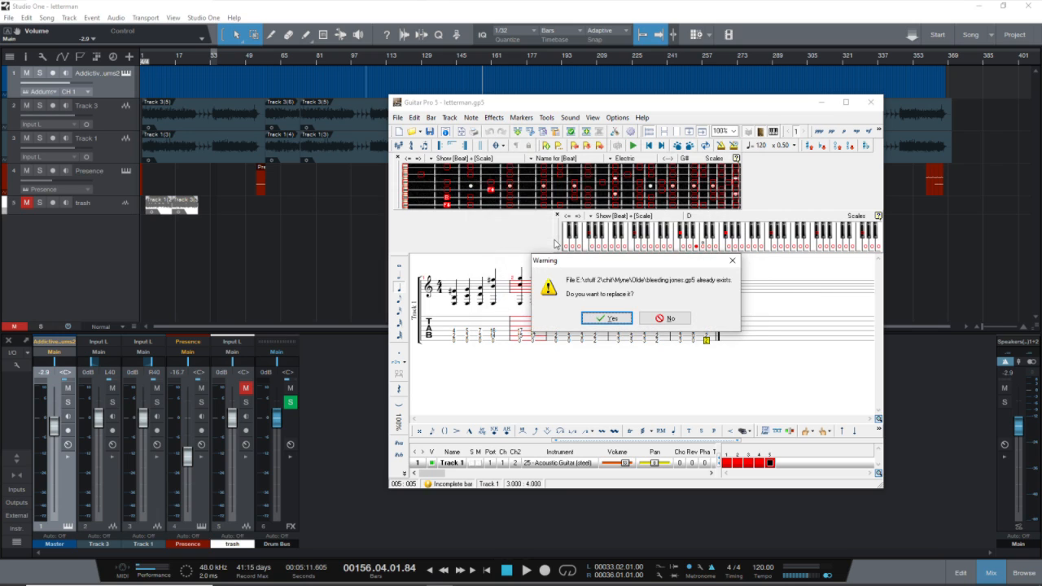
{"action": "left_click", "coordinate": [632, 322]}
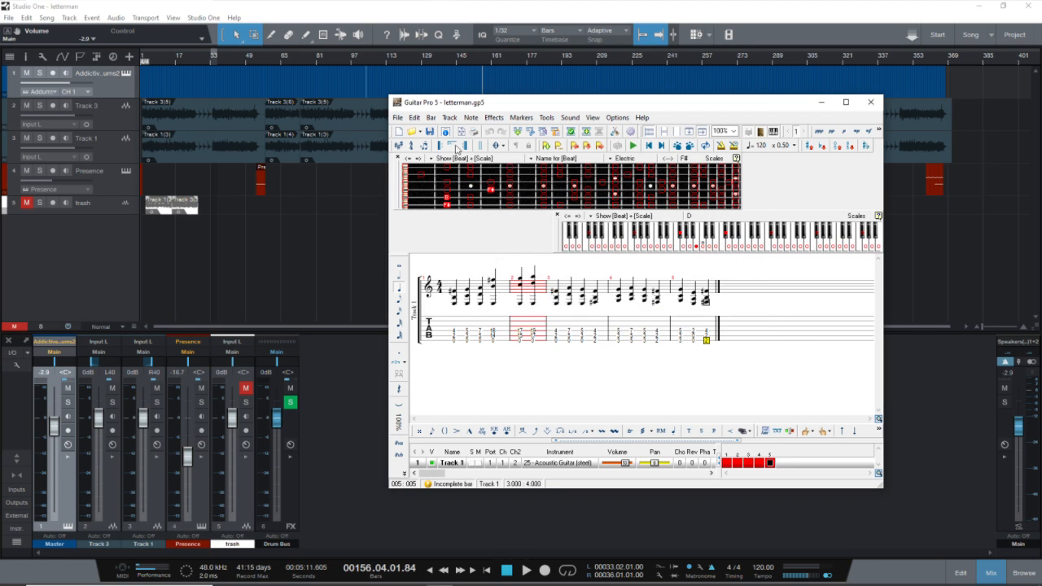
Step: Bring up the Open dialog without saving letterman.gp5, look through Fog Warrior and go up to the Myne folder
{"action": "left_click", "coordinate": [419, 132]}
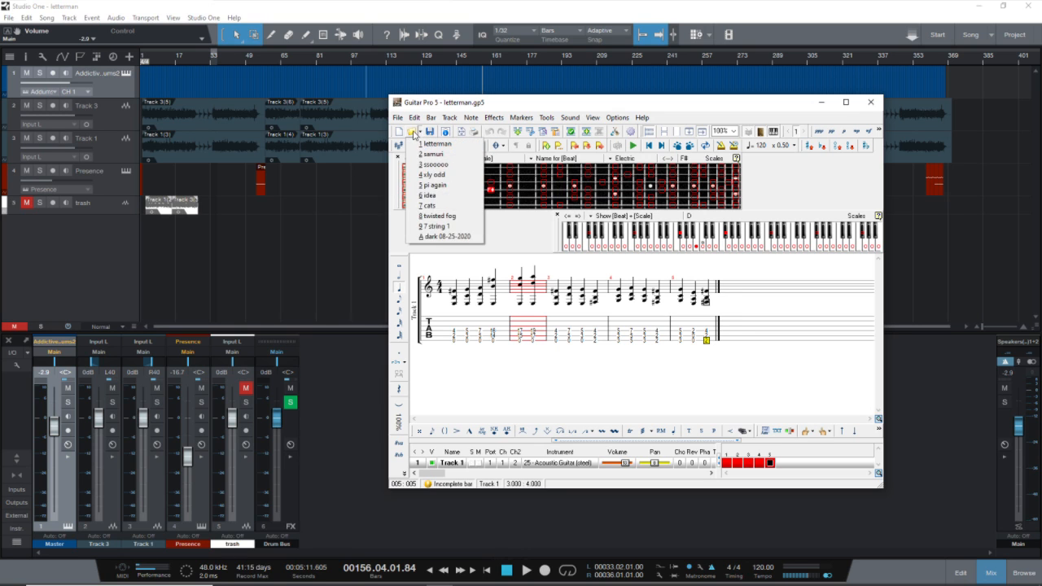
{"action": "left_click", "coordinate": [420, 138]}
{"action": "left_click", "coordinate": [647, 312]}
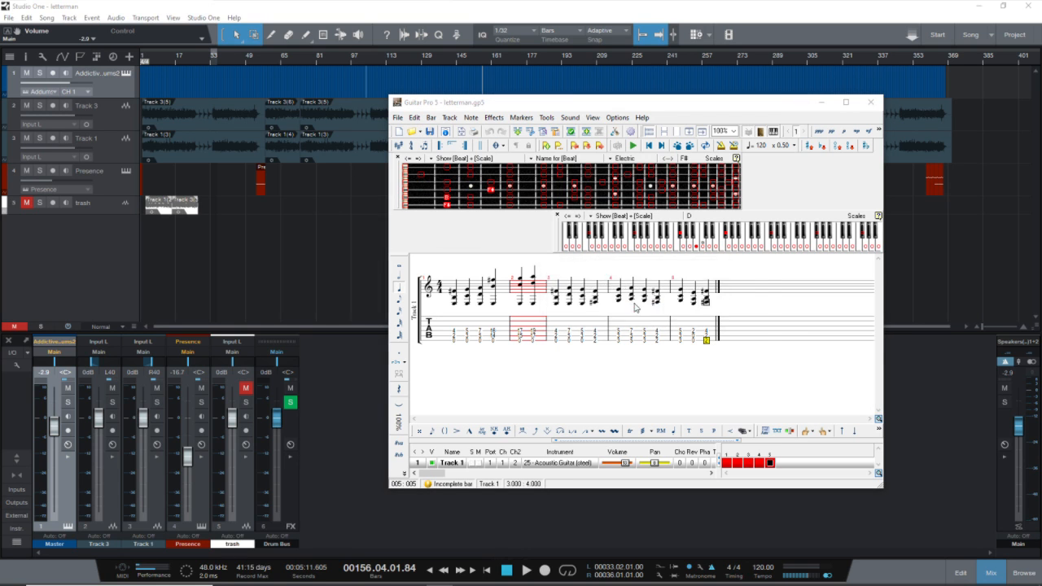
{"action": "scroll", "coordinate": [627, 290], "scroll_direction": "down", "scroll_amount": 5}
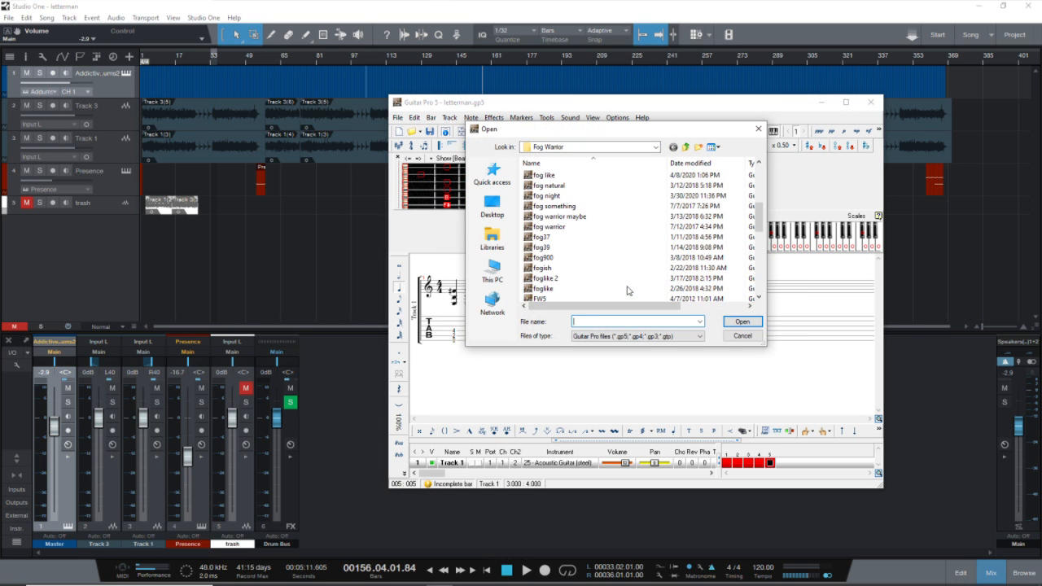
{"action": "scroll", "coordinate": [627, 290], "scroll_direction": "up", "scroll_amount": 5}
{"action": "left_click", "coordinate": [685, 146]}
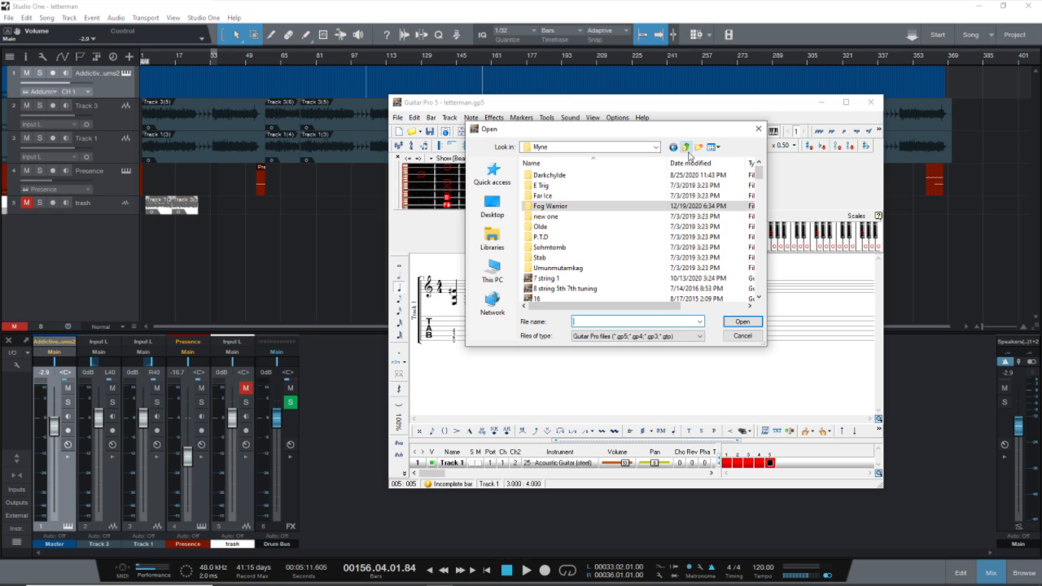
Step: Open bleeding jones from the Olde folder, then enlarge and reposition the Guitar Pro window to show more of the score
{"action": "double_click", "coordinate": [575, 236]}
{"action": "double_click", "coordinate": [575, 238]}
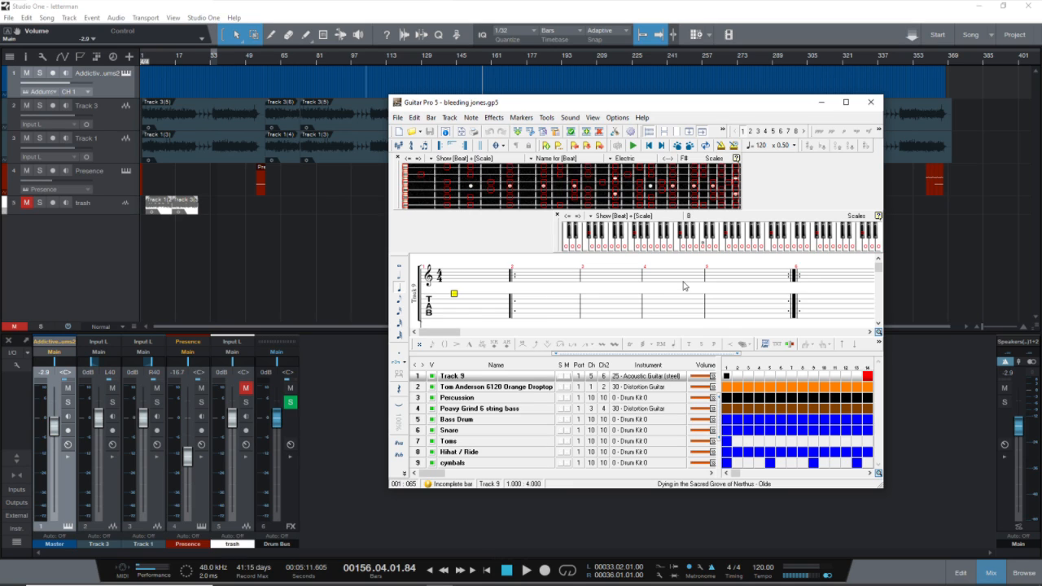
{"action": "scroll", "coordinate": [686, 289], "scroll_direction": "down", "scroll_amount": 5}
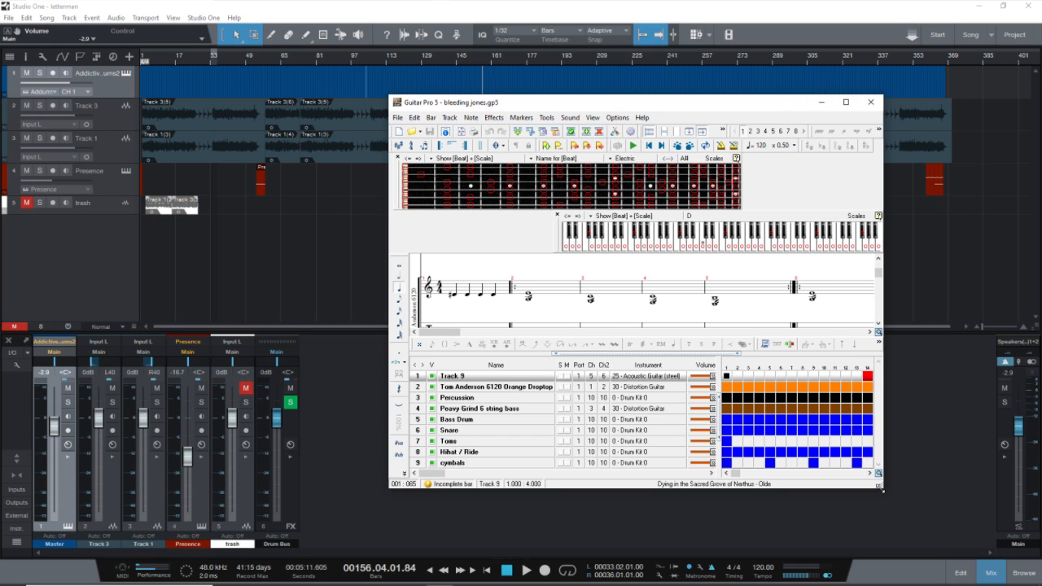
{"action": "left_click_drag", "start_coordinate": [881, 488], "coordinate": [961, 557]}
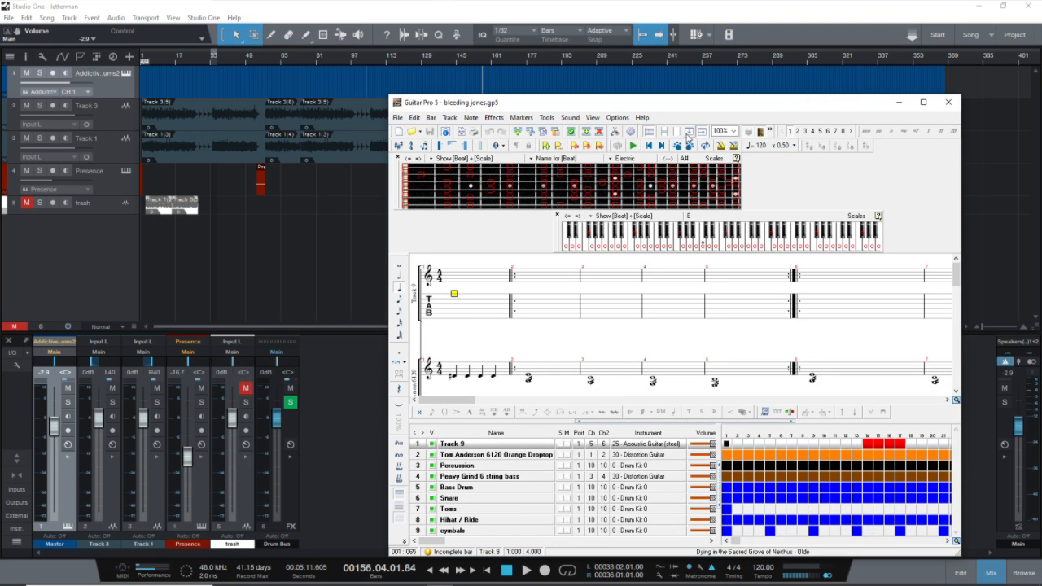
{"action": "left_click_drag", "start_coordinate": [553, 101], "coordinate": [484, 53]}
Step: Examine the chords in bars 2 to 5 of the Tom Anderson 6120 guitar track on the fretboard
{"action": "scroll", "coordinate": [496, 151], "scroll_direction": "down", "scroll_amount": 3}
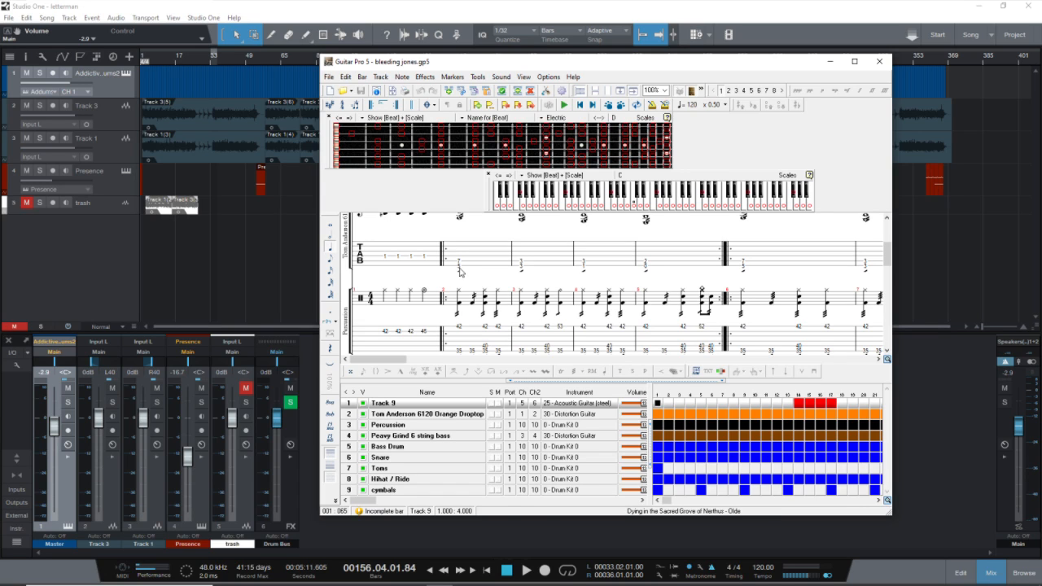
{"action": "left_click", "coordinate": [461, 275]}
{"action": "left_click", "coordinate": [527, 316]}
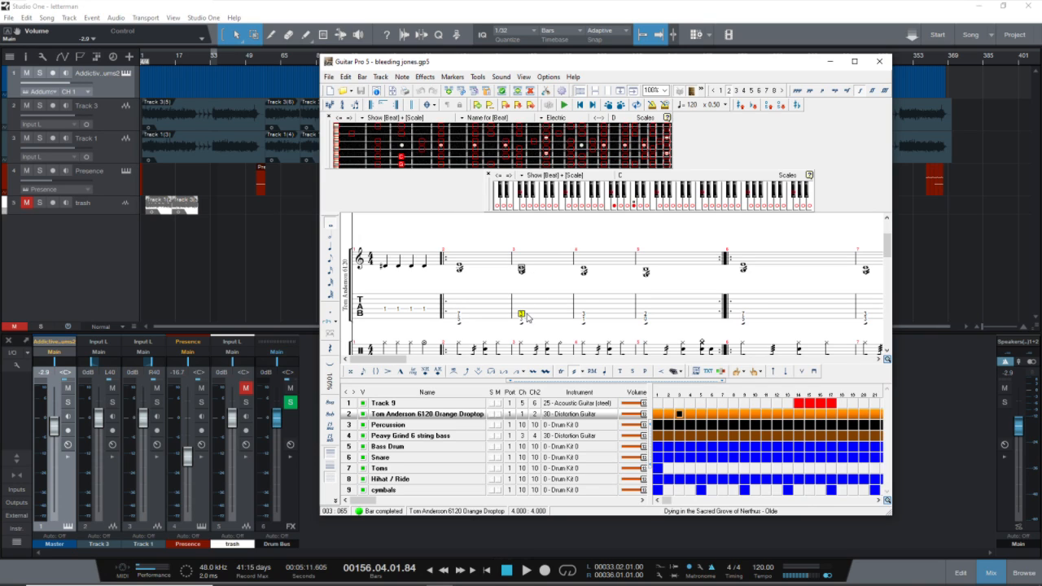
{"action": "left_click", "coordinate": [584, 317]}
{"action": "left_click", "coordinate": [652, 319]}
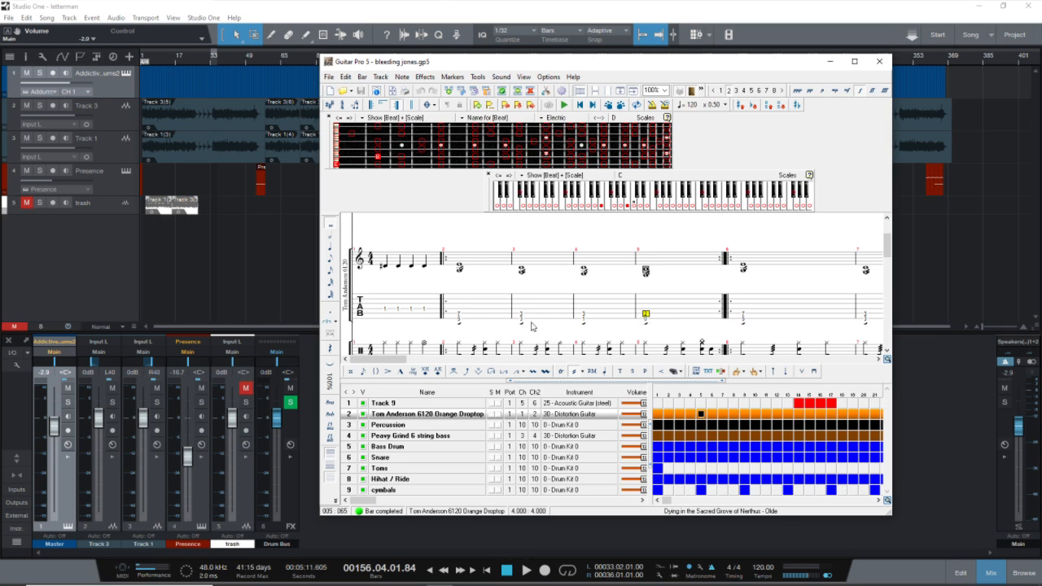
Step: Play the Peavey Grind 6 string bass part from bar 6, pausing and resuming through the following bars
{"action": "scroll", "coordinate": [470, 271], "scroll_direction": "down", "scroll_amount": 2}
{"action": "scroll", "coordinate": [495, 294], "scroll_direction": "down", "scroll_amount": 1}
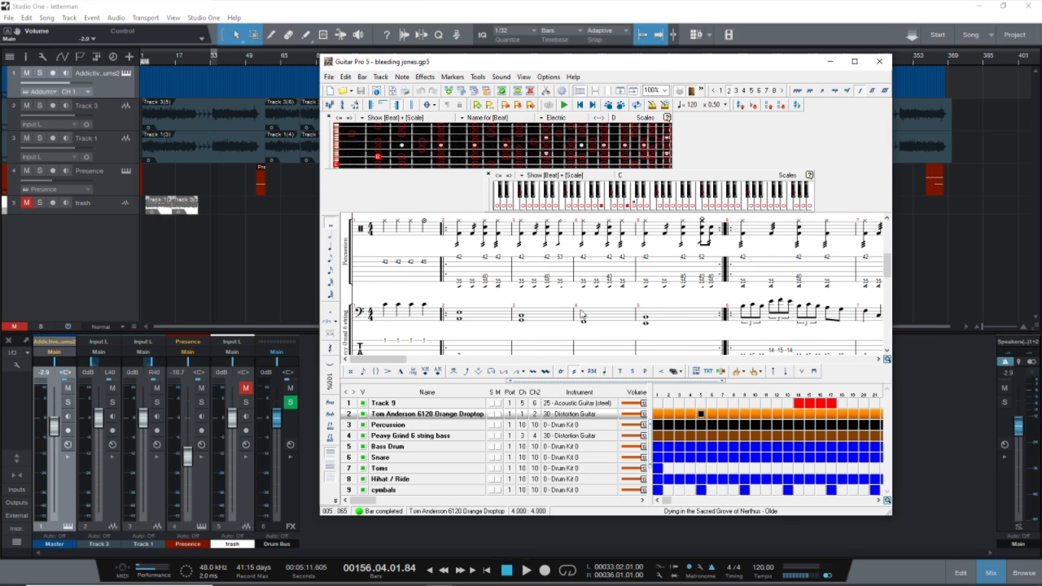
{"action": "left_click", "coordinate": [745, 343]}
{"action": "scroll", "coordinate": [745, 343], "scroll_direction": "down", "scroll_amount": 1}
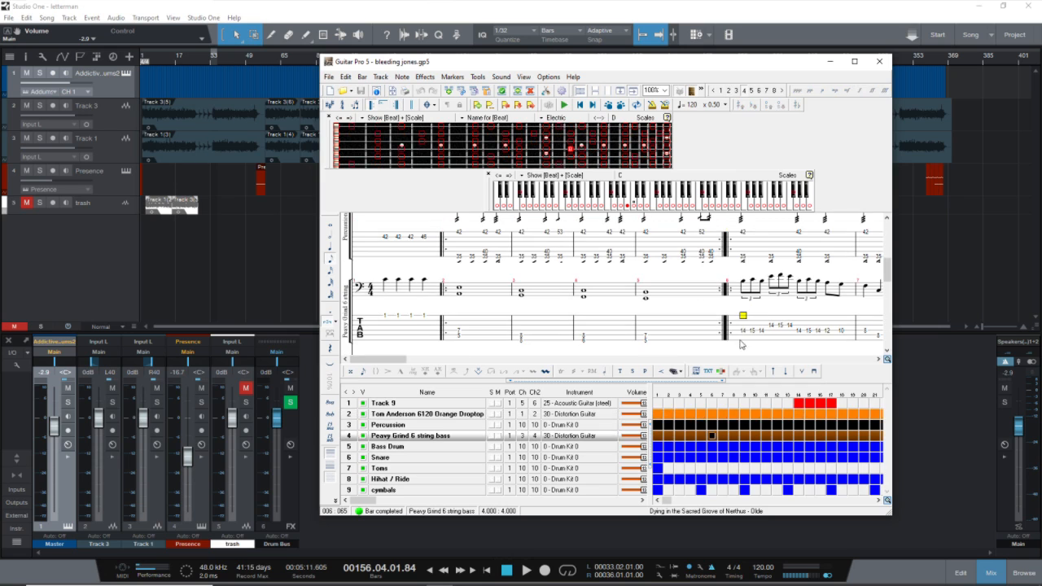
{"action": "key", "text": "space"}
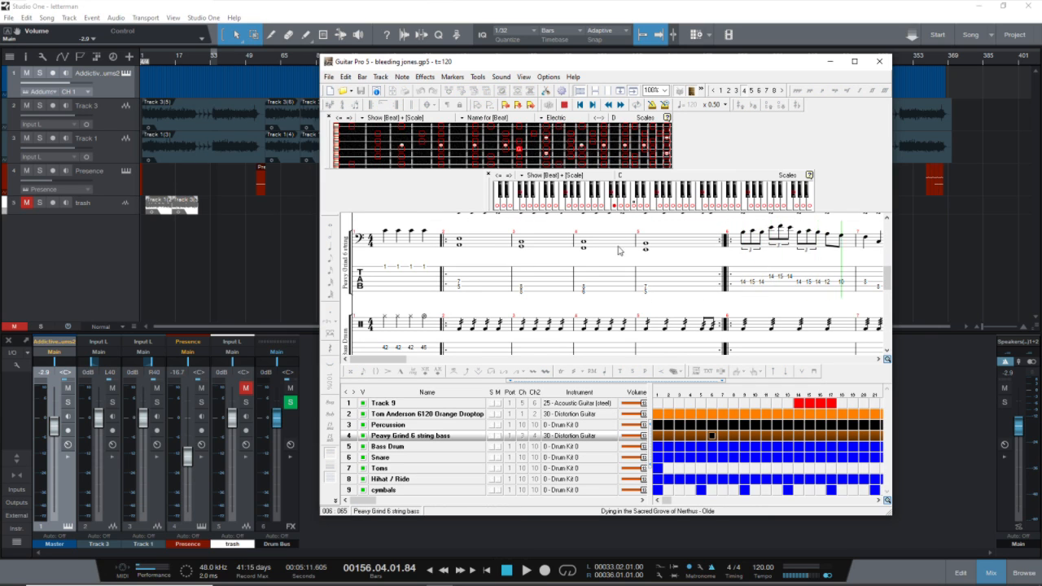
{"action": "key", "text": "space"}
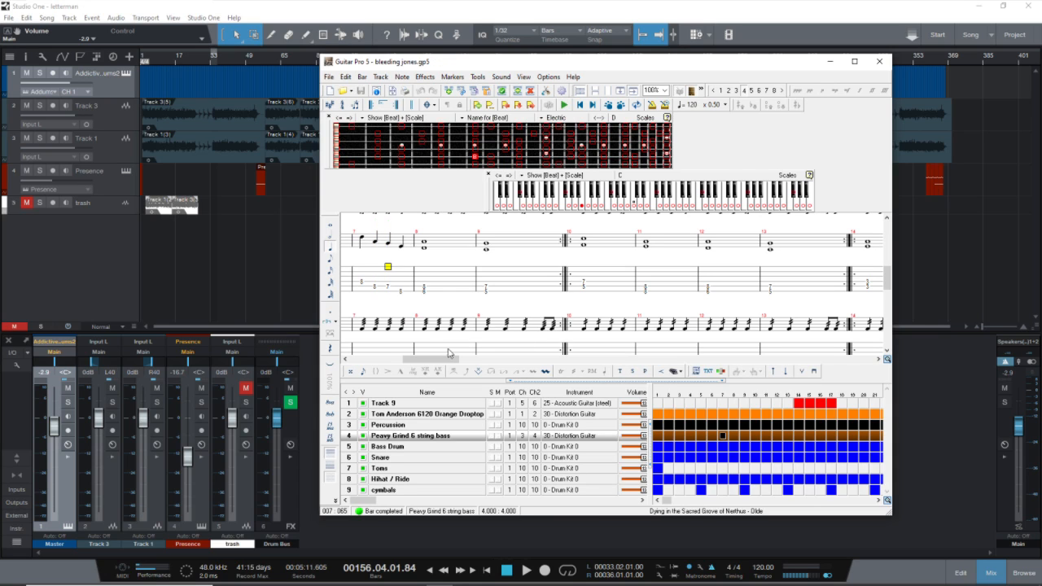
{"action": "key", "text": "space"}
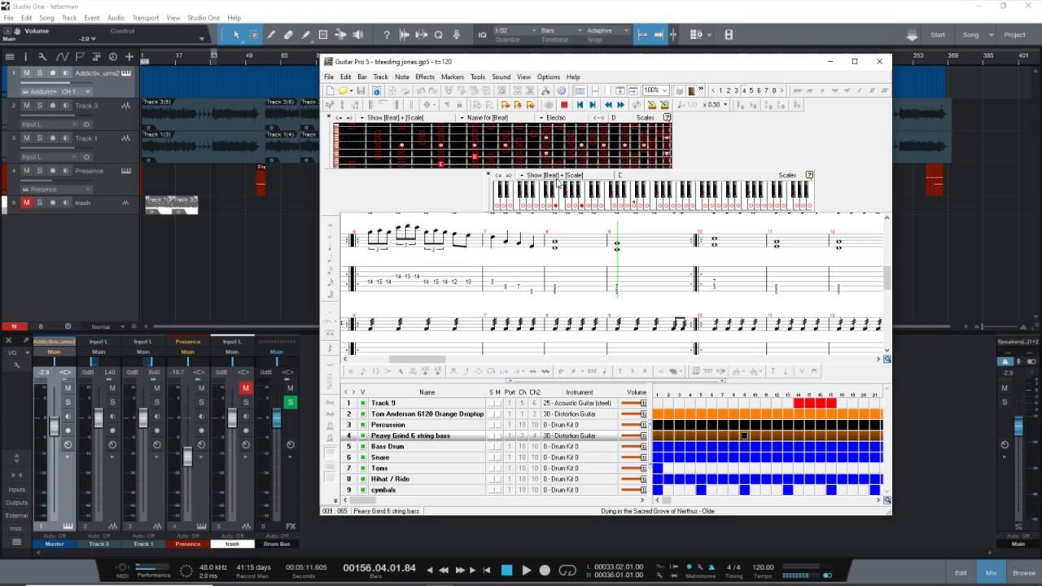
{"action": "key", "text": "space"}
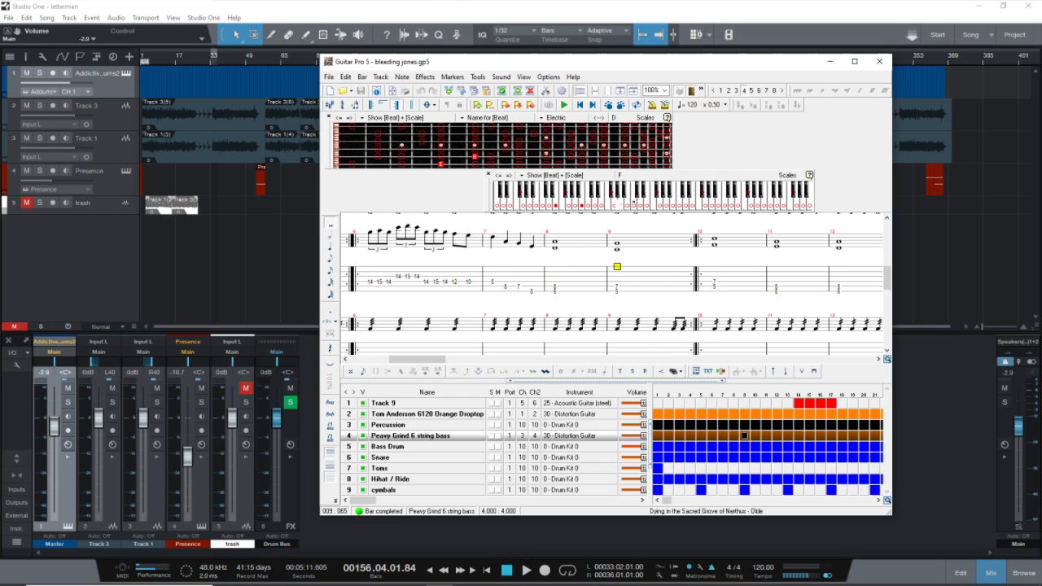
Step: Check the far bars of bleeding jones, then open IWD from the E Trig folder inside Myne
{"action": "left_click_drag", "start_coordinate": [440, 361], "coordinate": [839, 373]}
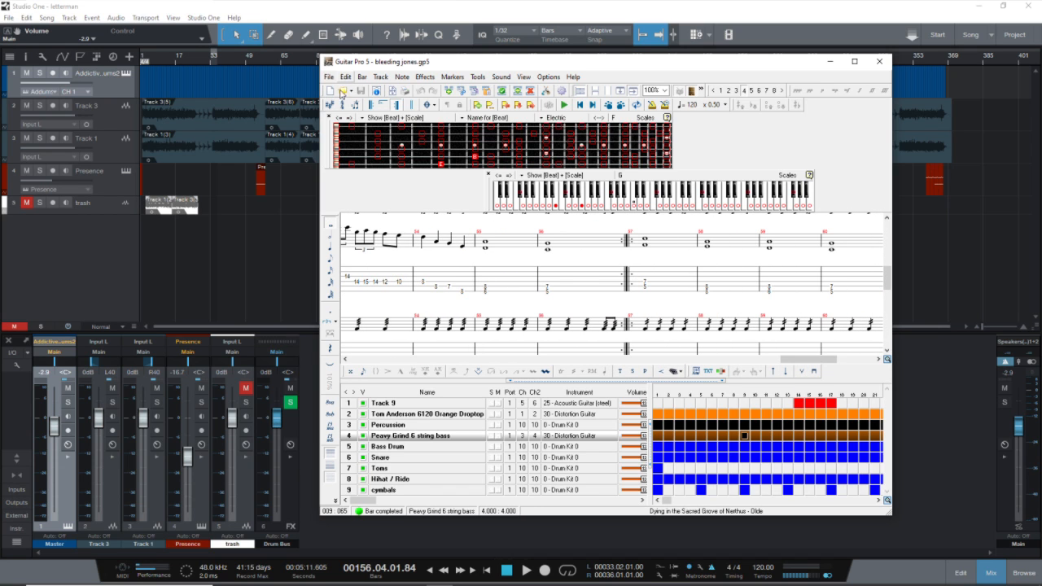
{"action": "left_click", "coordinate": [343, 91]}
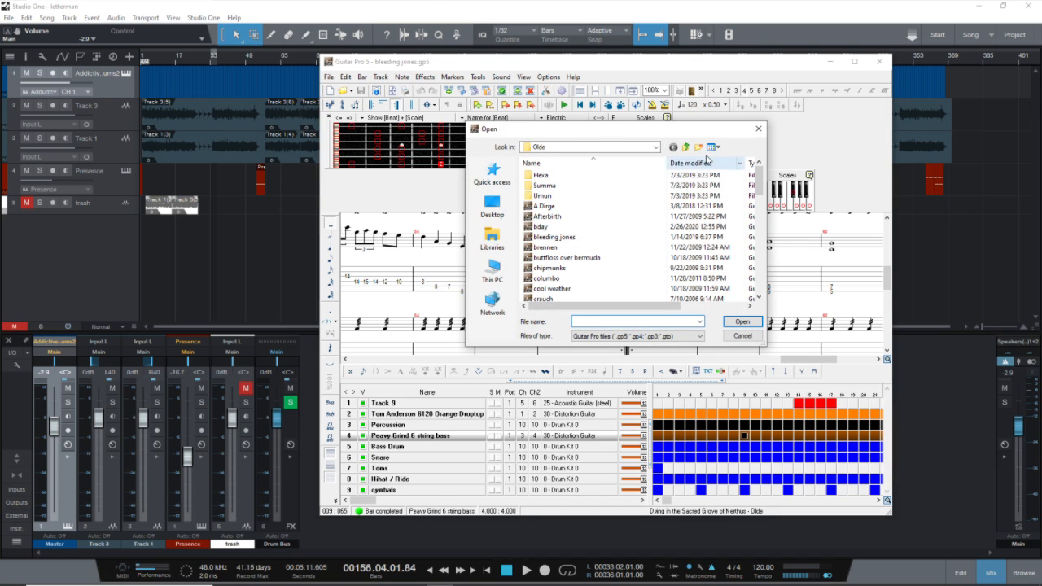
{"action": "left_click", "coordinate": [687, 147]}
{"action": "double_click", "coordinate": [582, 186]}
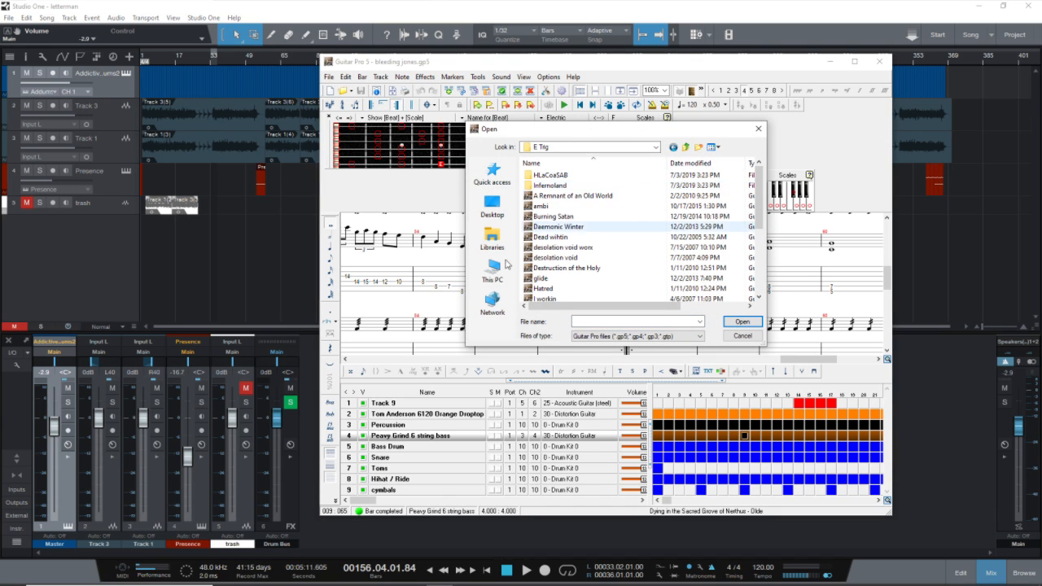
{"action": "scroll", "coordinate": [562, 266], "scroll_direction": "down", "scroll_amount": 2}
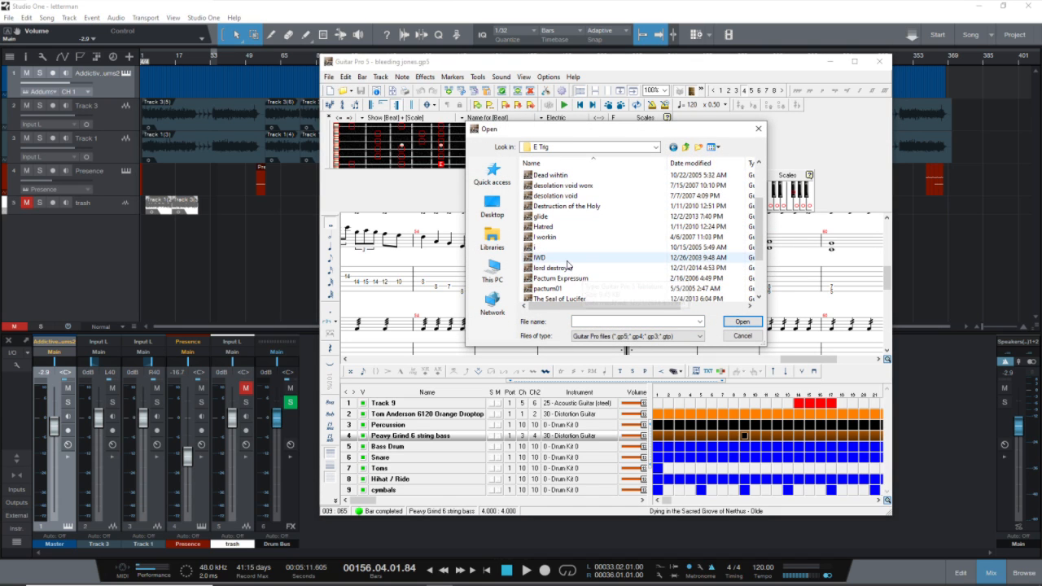
{"action": "double_click", "coordinate": [568, 260]}
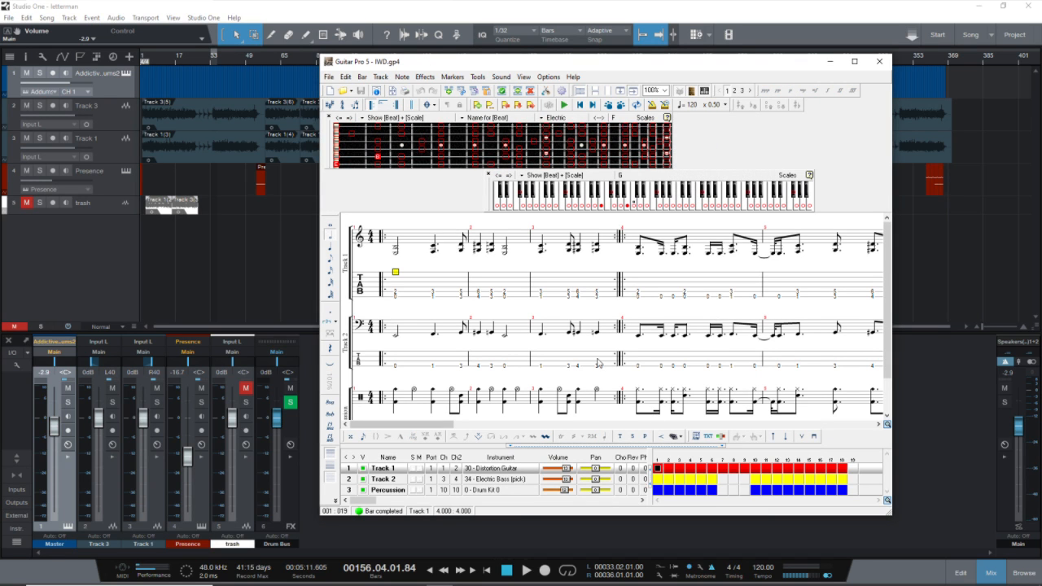
Step: Look through the IWD score and select the lowest note of the first chord in bar 7 of Track 1
{"action": "scroll", "coordinate": [598, 361], "scroll_direction": "down", "scroll_amount": 1}
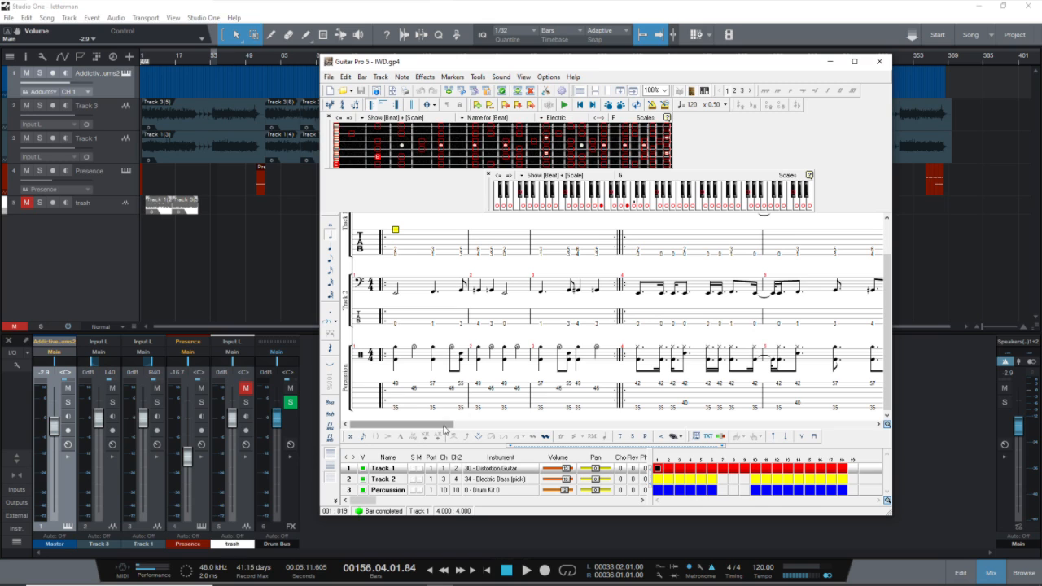
{"action": "left_click_drag", "start_coordinate": [445, 429], "coordinate": [452, 430]}
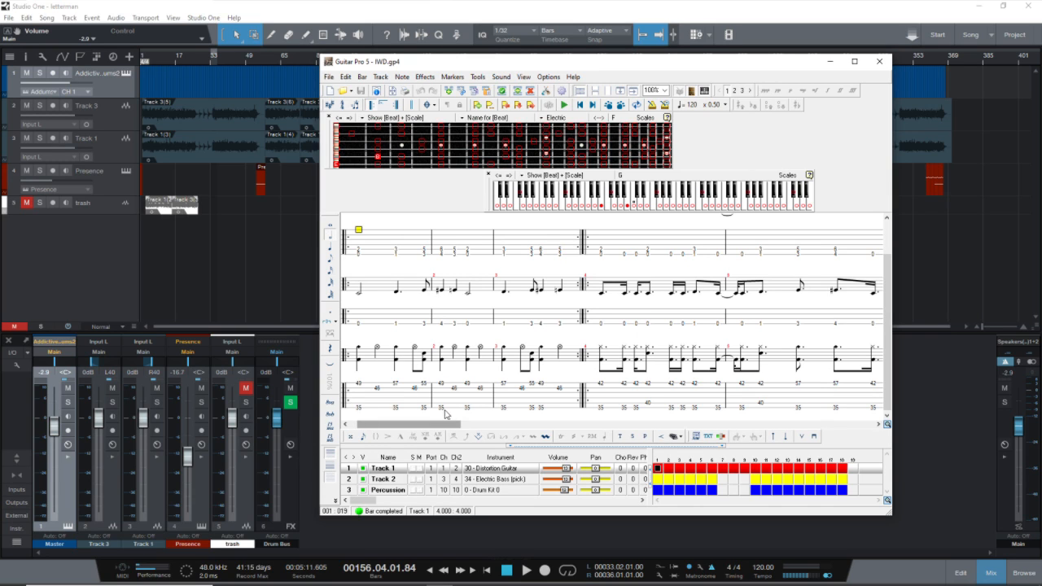
{"action": "left_click_drag", "start_coordinate": [434, 431], "coordinate": [561, 435]}
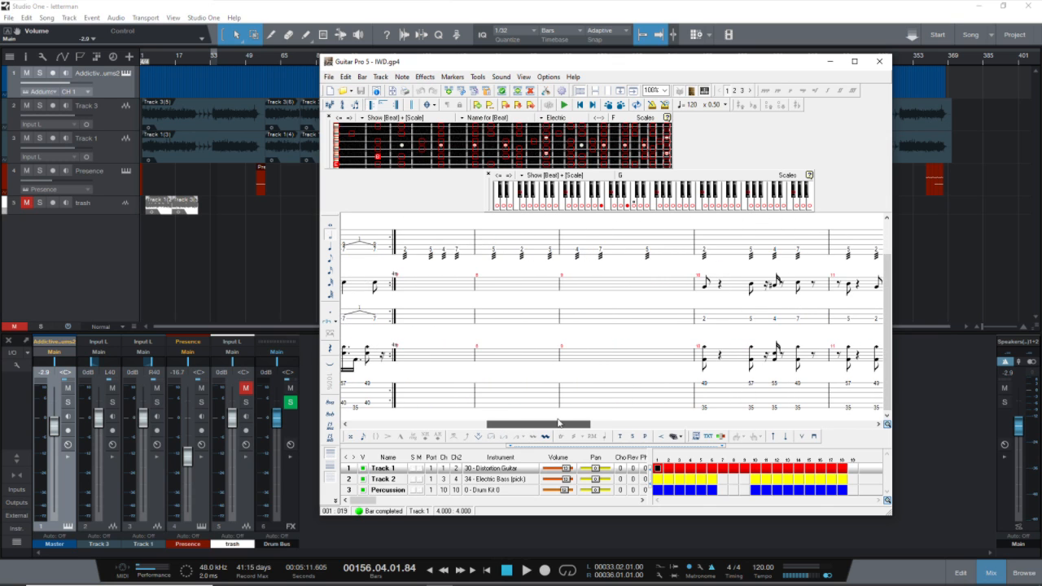
{"action": "left_click", "coordinate": [411, 254]}
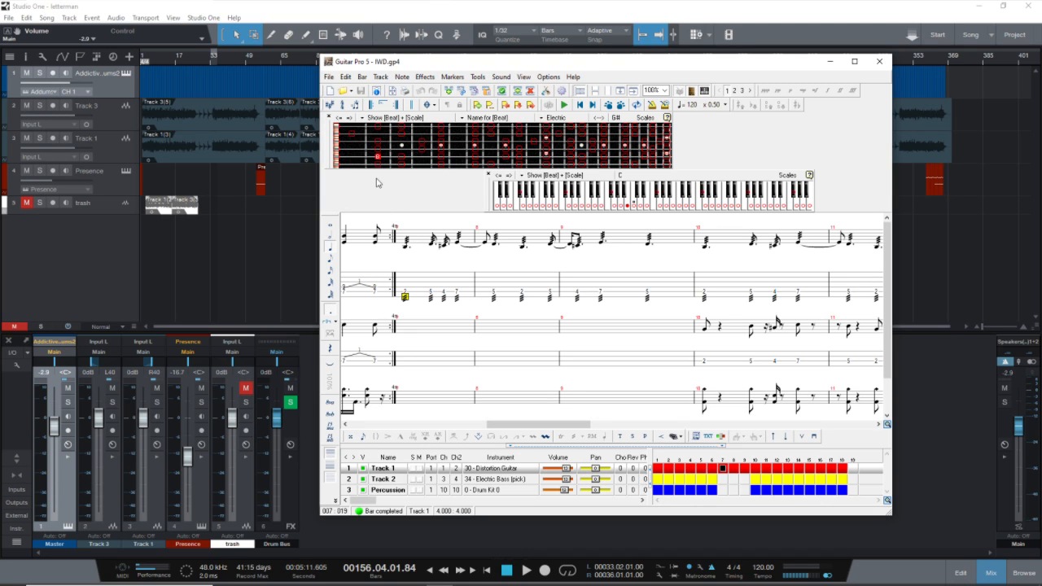
Step: Enable releasing the audio device in background in Studio One's audio setup, and briefly play IWD from bar 7 in Guitar Pro
{"action": "left_click", "coordinate": [193, 18]}
{"action": "left_click", "coordinate": [218, 150]}
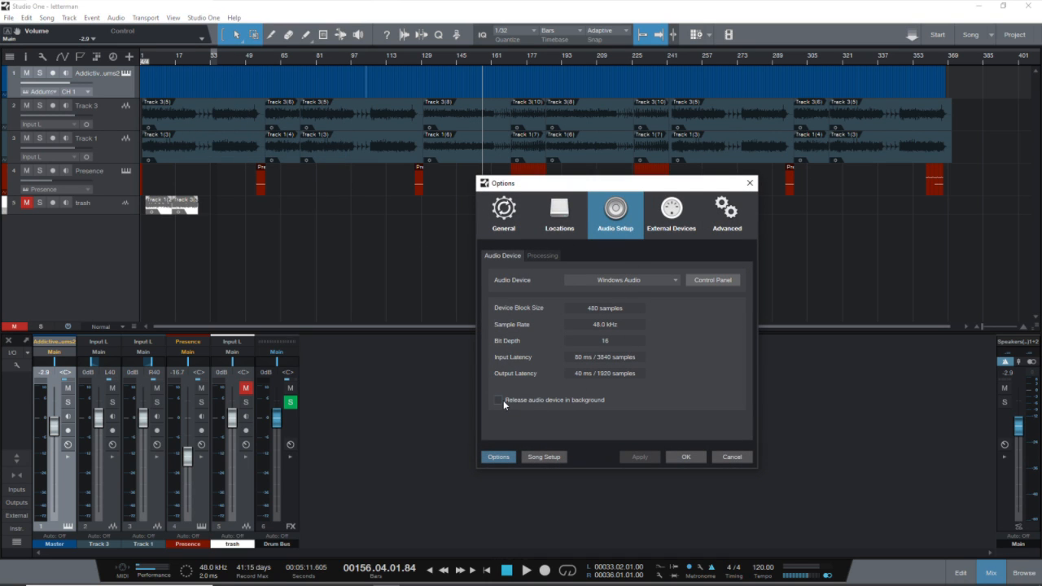
{"action": "left_click", "coordinate": [686, 457]}
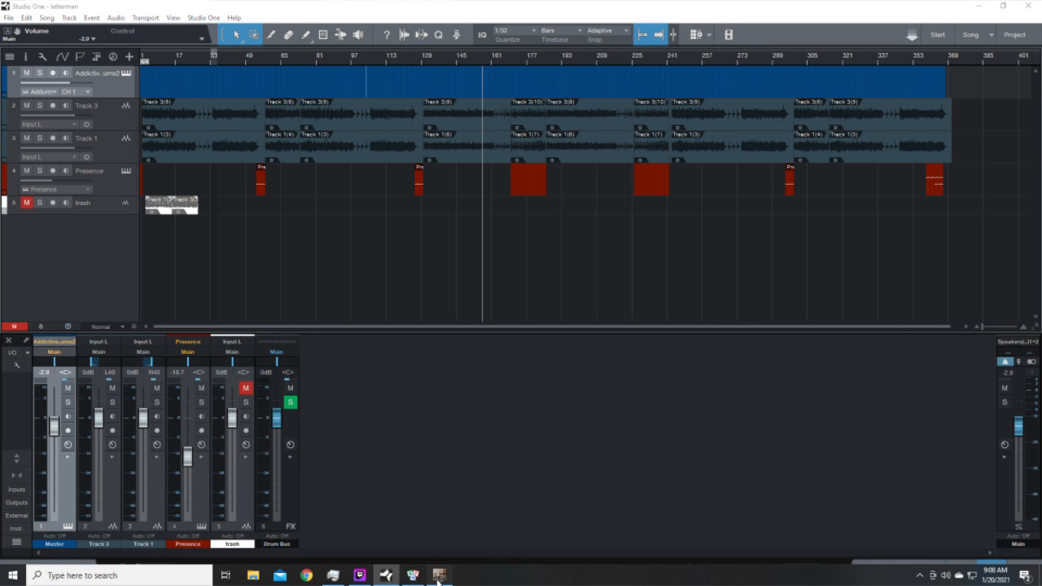
{"action": "left_click", "coordinate": [439, 576]}
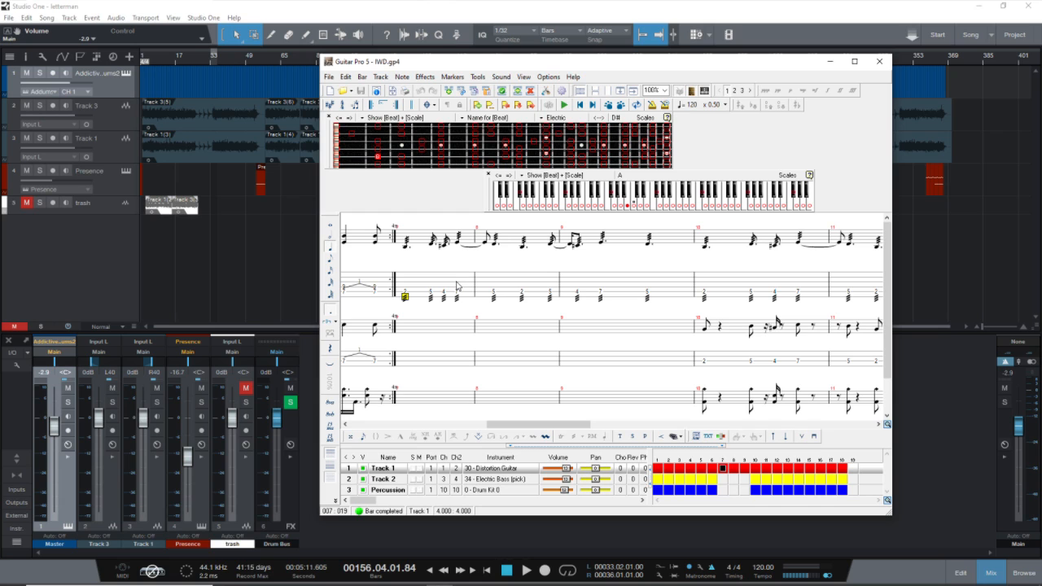
{"action": "key", "text": "space"}
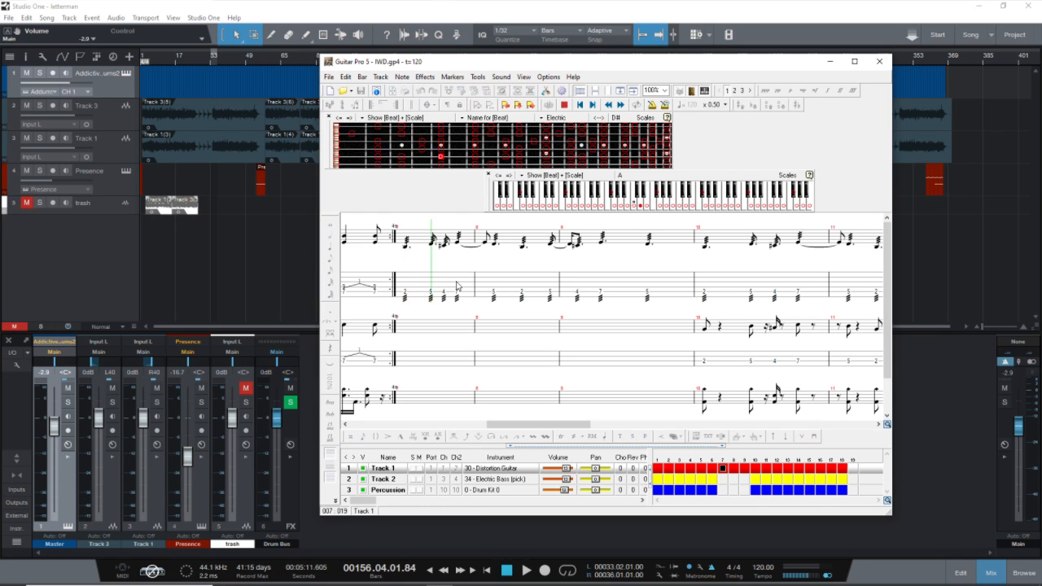
{"action": "key", "text": "space"}
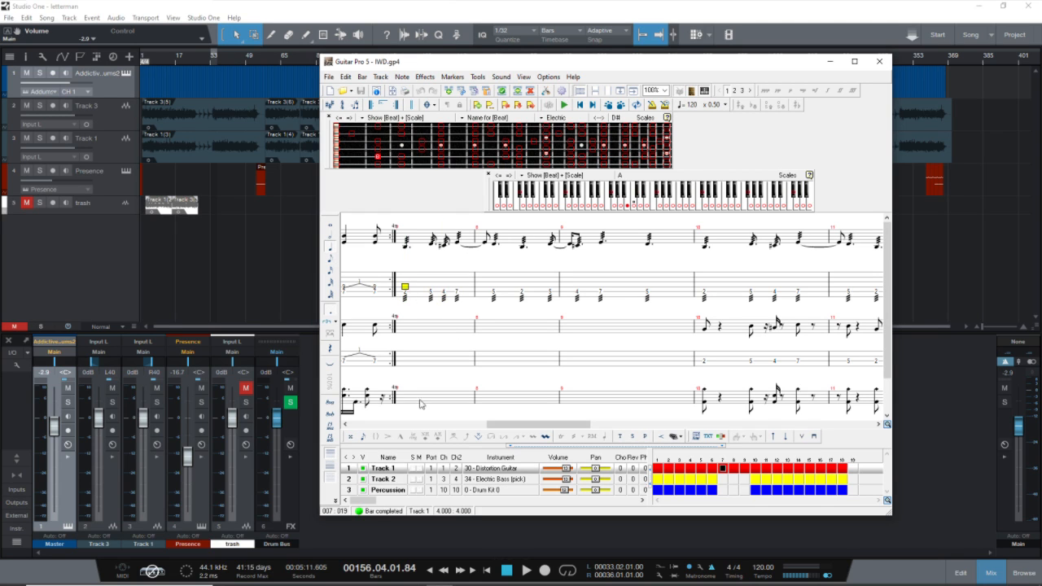
Step: Turn off releasing the audio device in background in Studio One's audio setup and return to Guitar Pro
{"action": "left_click", "coordinate": [197, 19]}
{"action": "left_click", "coordinate": [250, 151]}
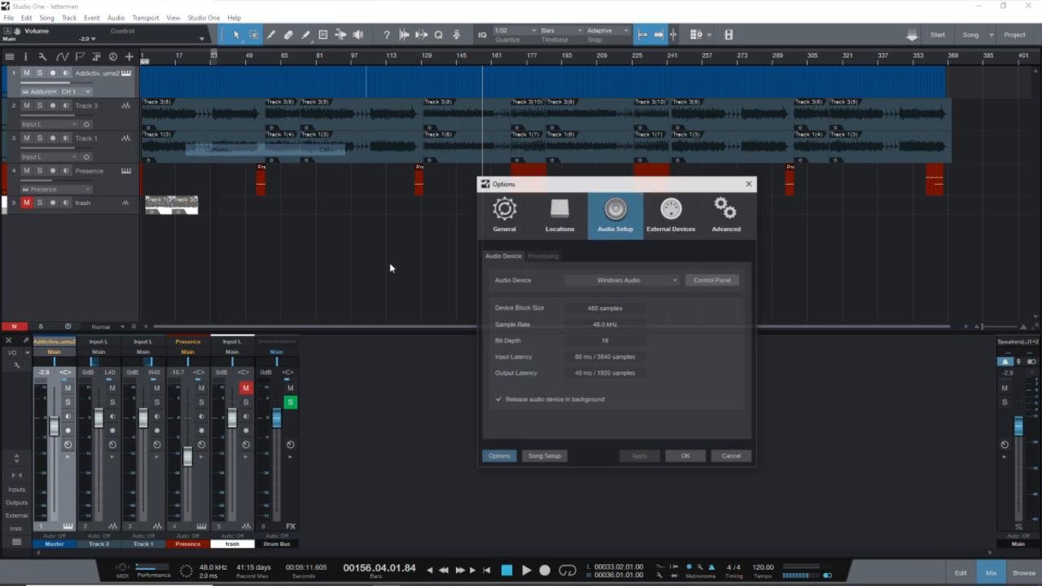
{"action": "left_click", "coordinate": [683, 458]}
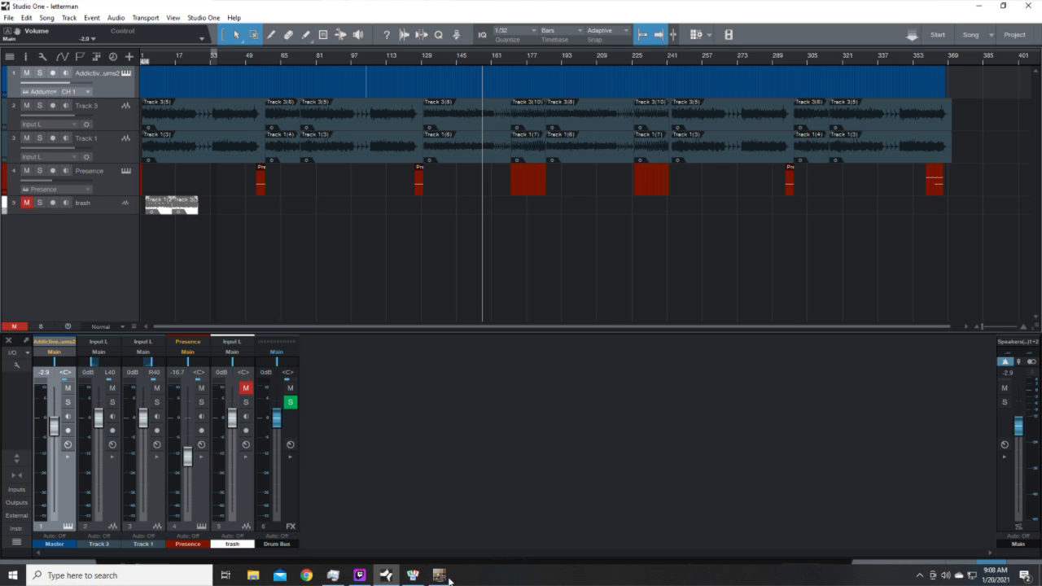
{"action": "left_click", "coordinate": [439, 576]}
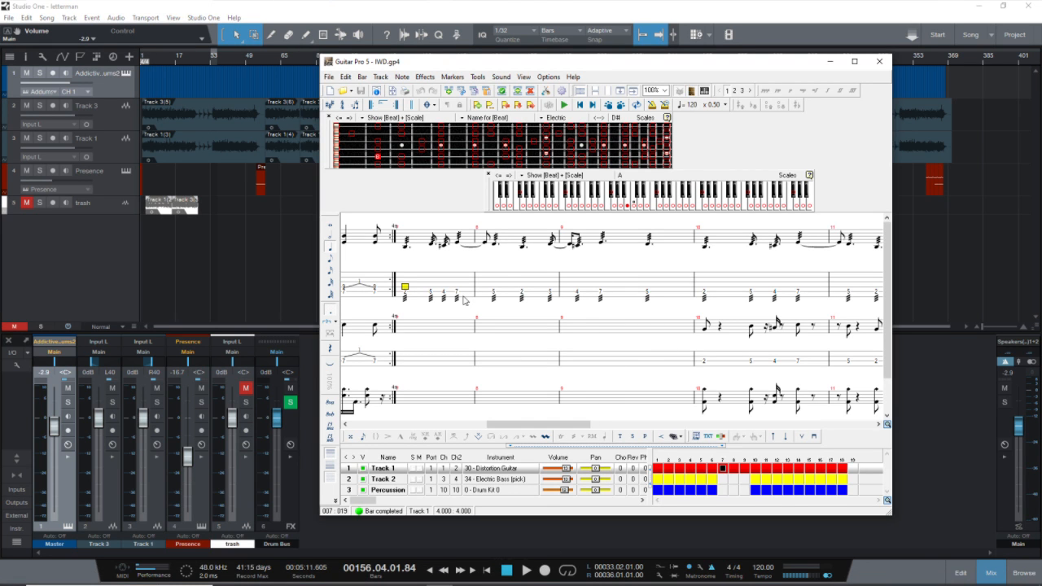
Step: Toggle Tremolo Picking off and back on for the first chord of bar 7 in Track 1, and view its note-value options
{"action": "left_click", "coordinate": [406, 291]}
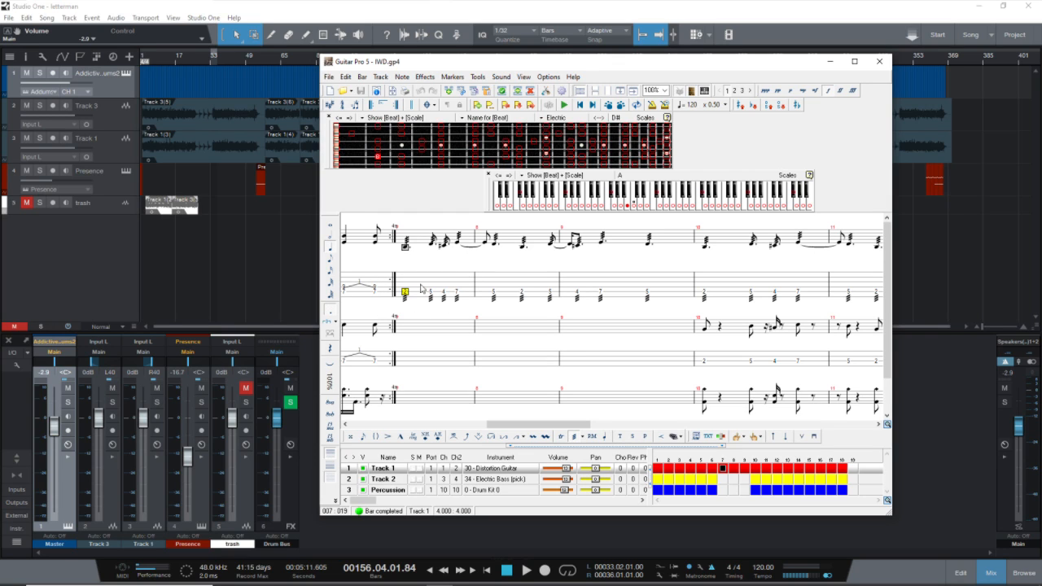
{"action": "type", "text": "2"}
{"action": "left_click", "coordinate": [406, 298]}
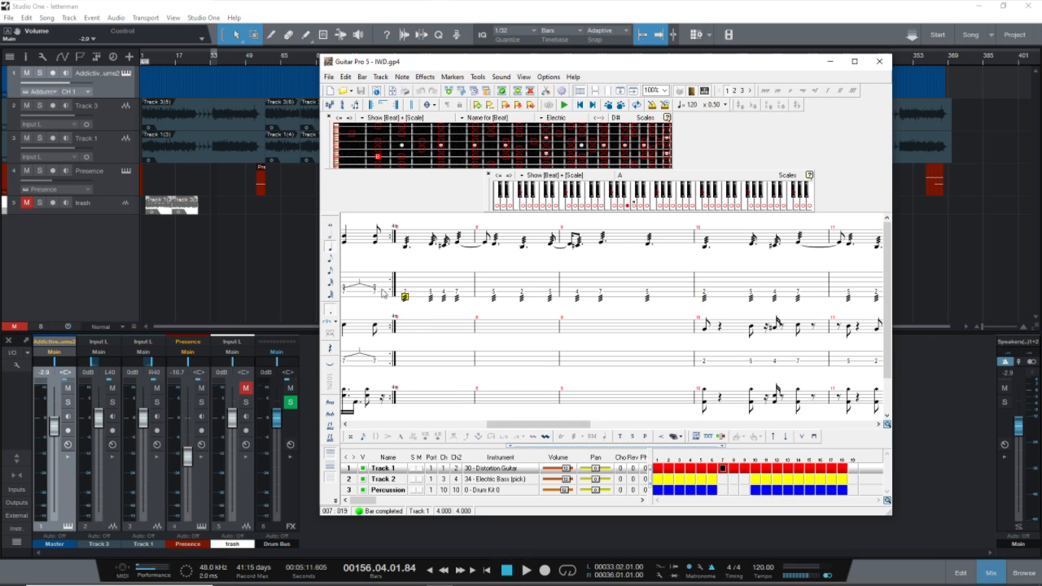
{"action": "left_click", "coordinate": [405, 292]}
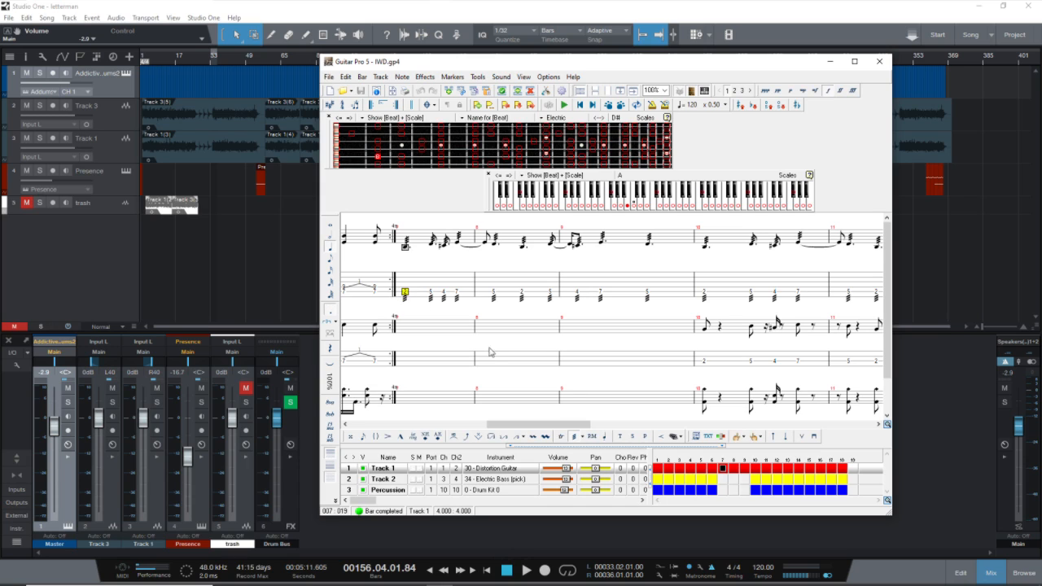
{"action": "left_click", "coordinate": [574, 437]}
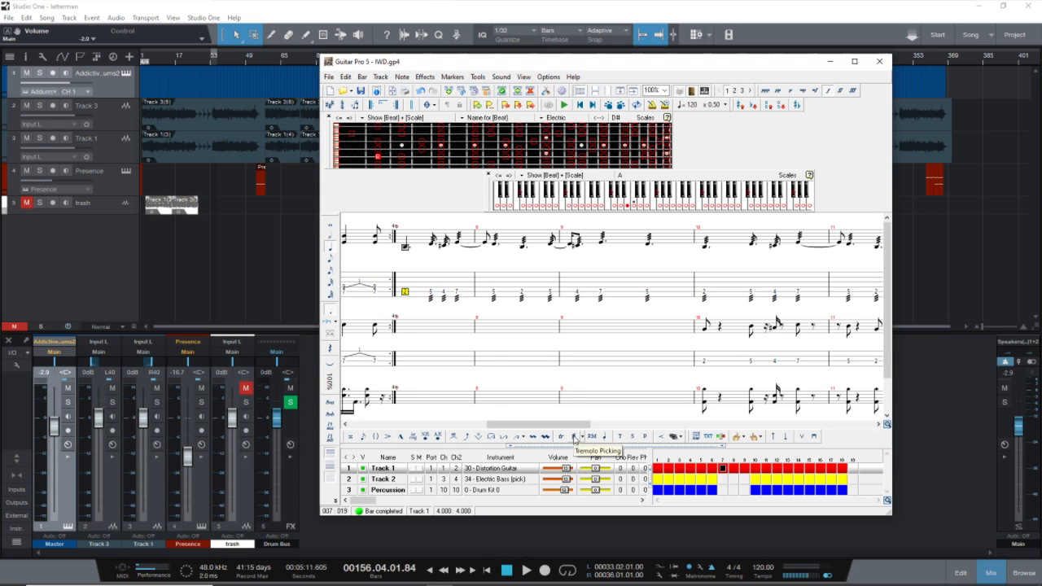
{"action": "left_click", "coordinate": [585, 438]}
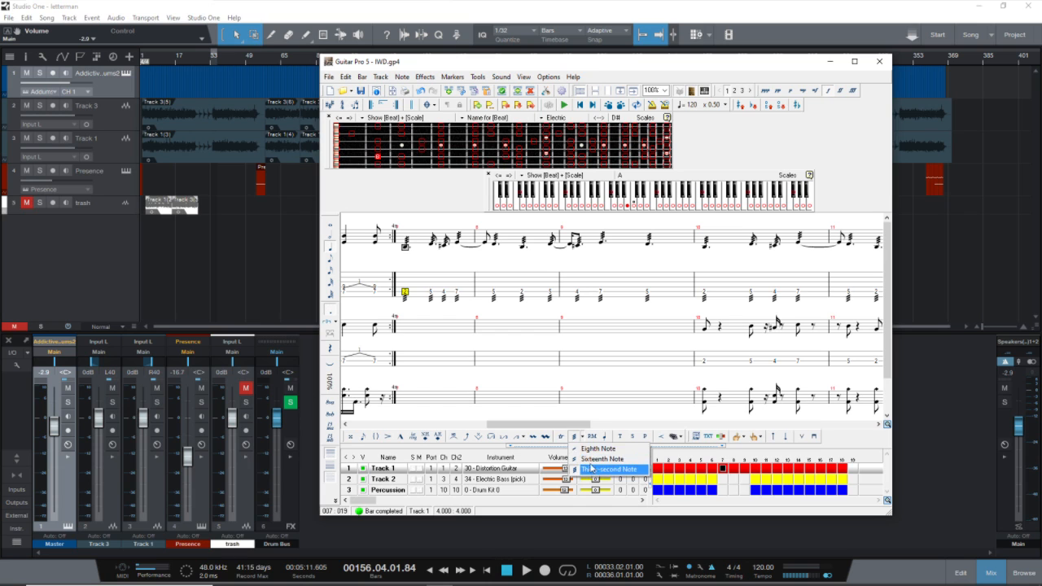
{"action": "left_click", "coordinate": [580, 381]}
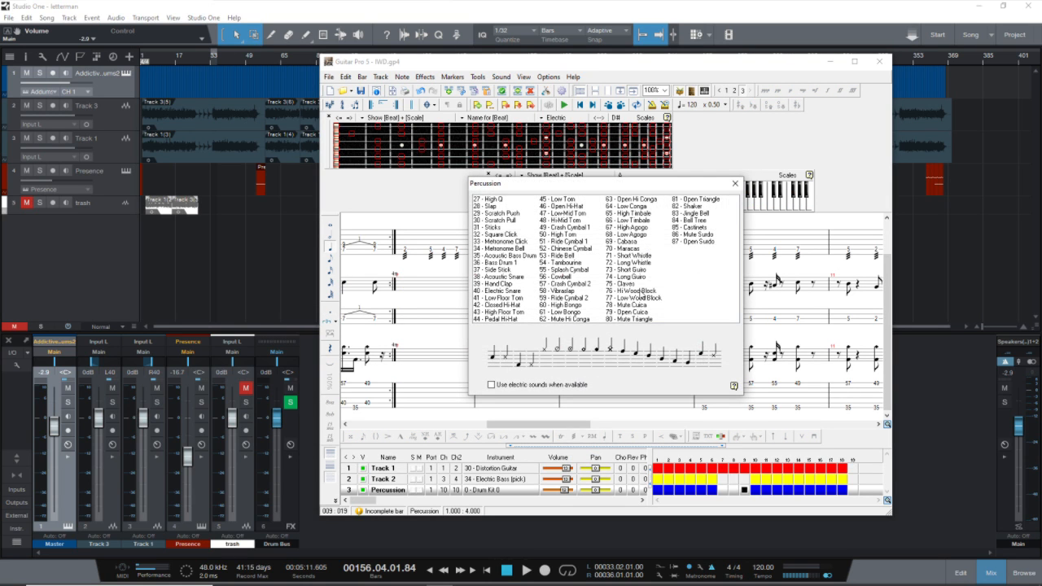
Step: Select the lowest note of the first chord in bar 7 of Track 1 and view Guitar Pro's version and credits information
{"action": "left_click", "coordinate": [734, 184]}
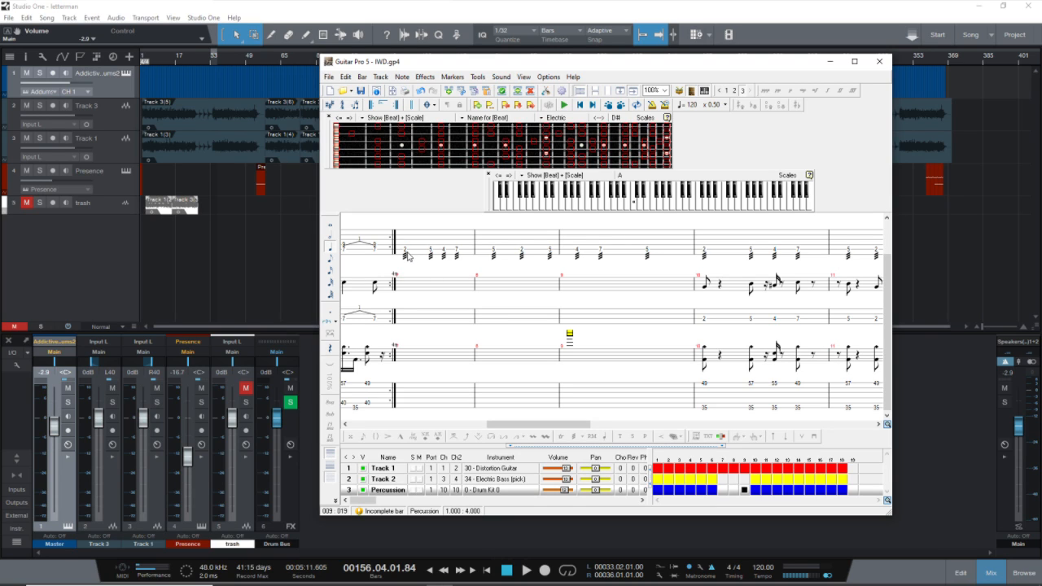
{"action": "left_click", "coordinate": [407, 254]}
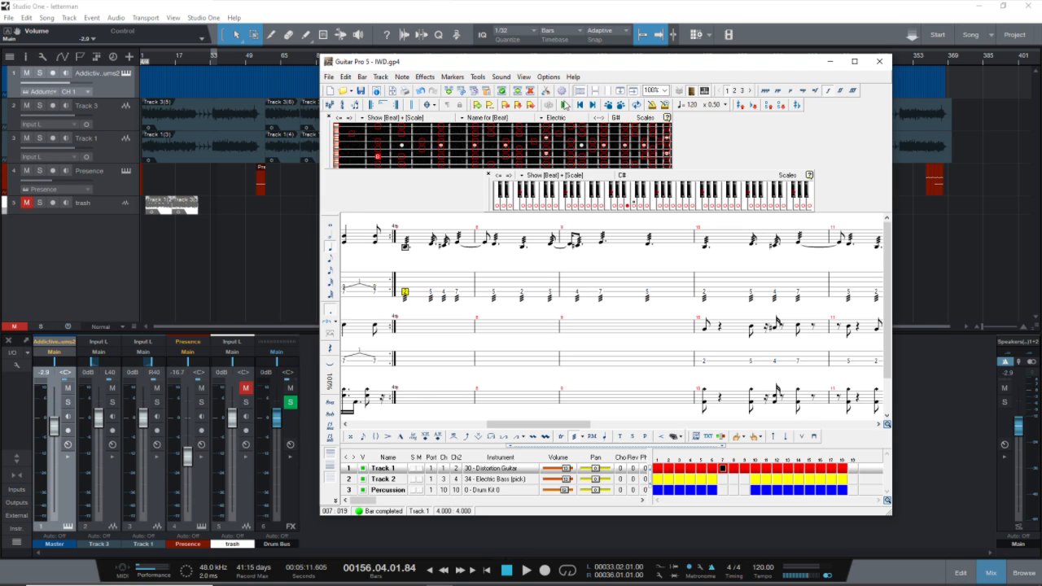
{"action": "left_click", "coordinate": [575, 77]}
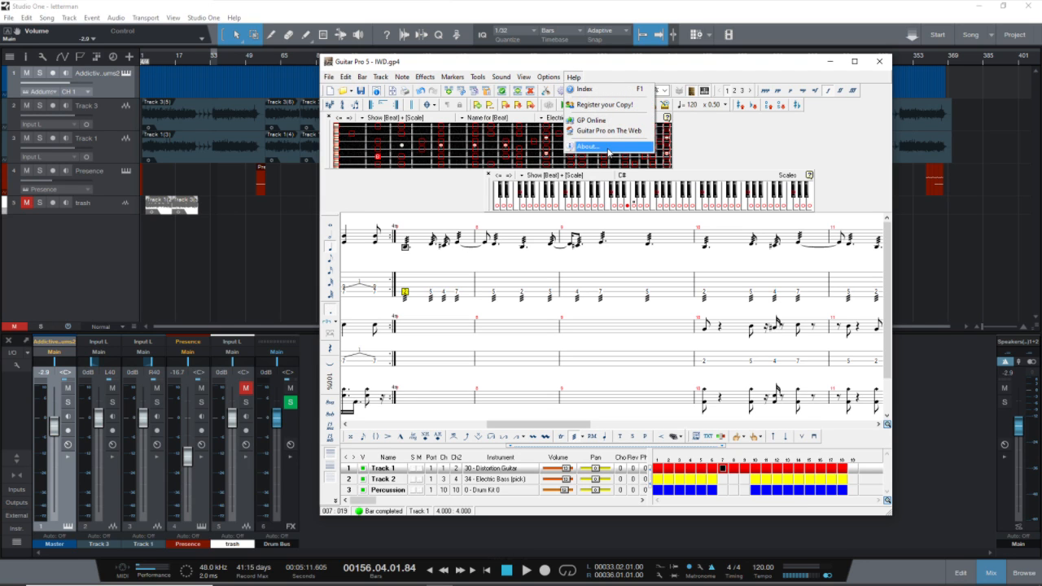
{"action": "left_click", "coordinate": [608, 149]}
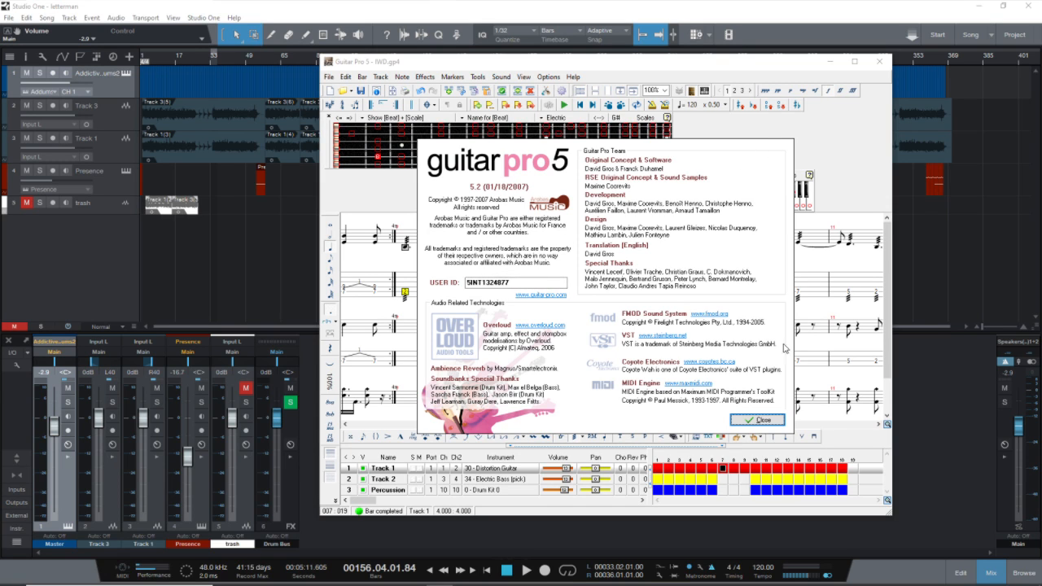
{"action": "left_click", "coordinate": [766, 419]}
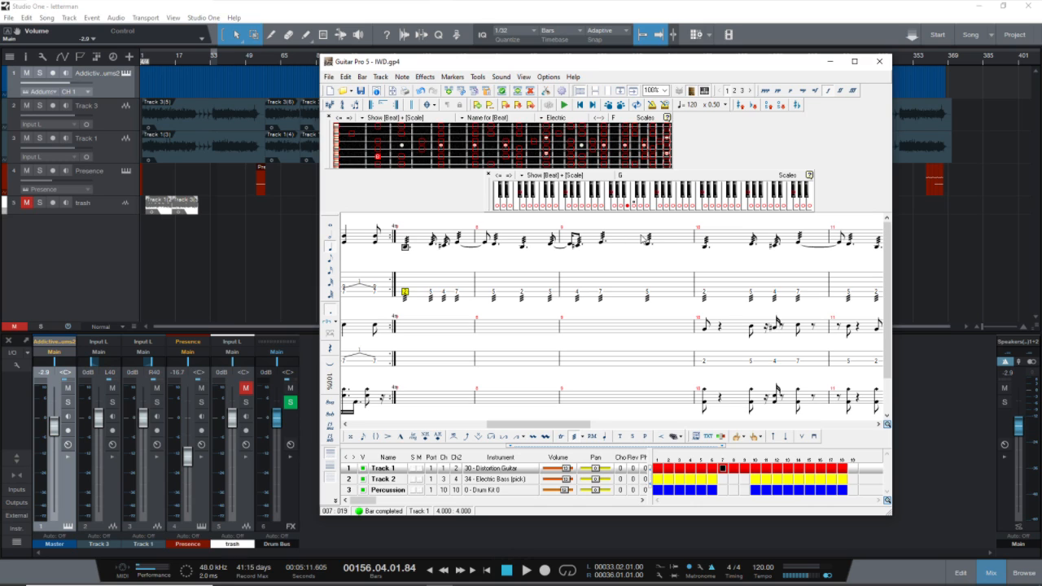
Step: View the scale selected for IWD and check the song's score information
{"action": "left_click", "coordinate": [648, 119]}
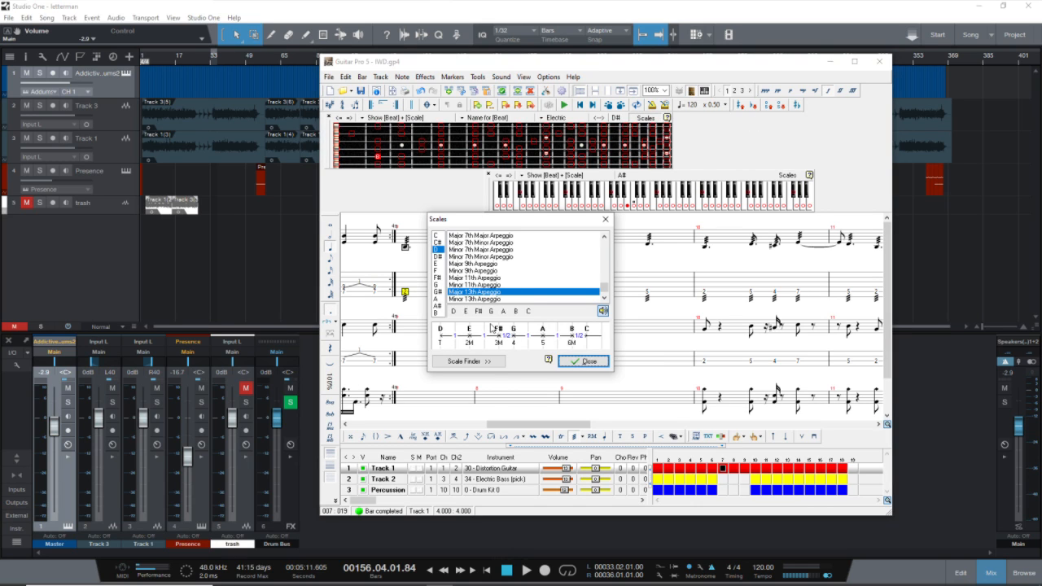
{"action": "left_click", "coordinate": [583, 363]}
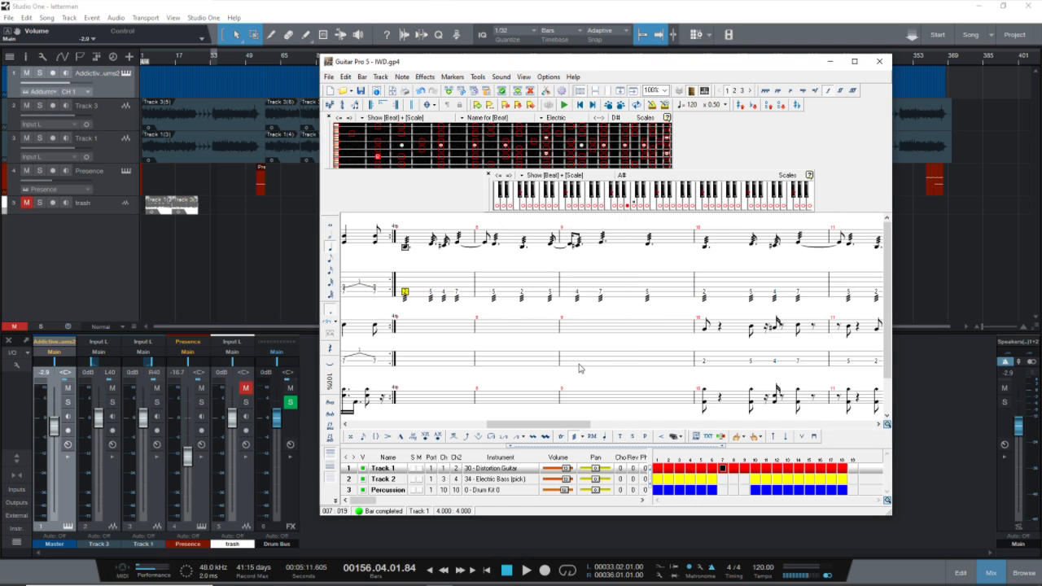
{"action": "key", "text": "F5"}
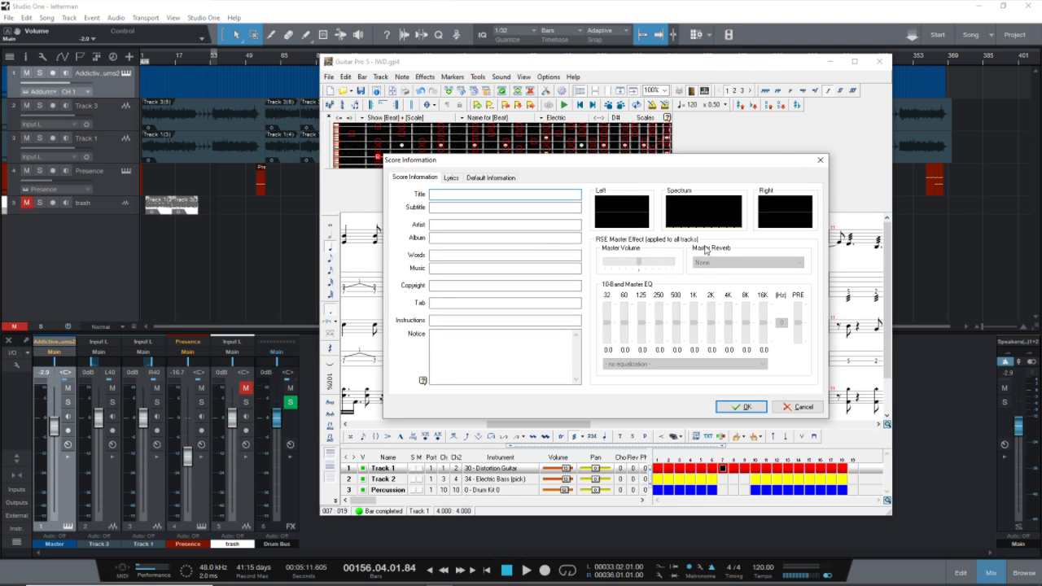
{"action": "left_click", "coordinate": [820, 161]}
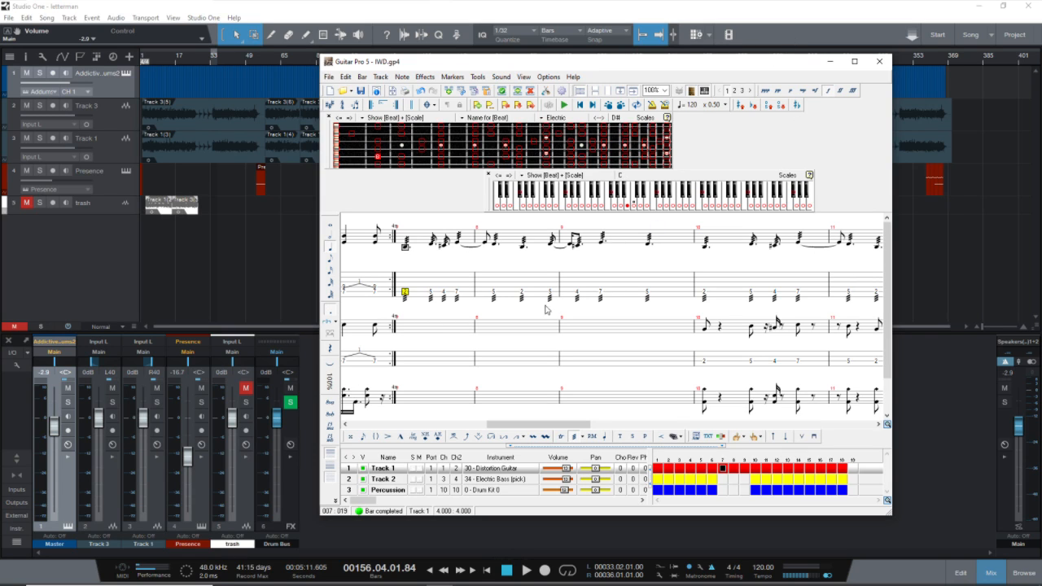
Step: Close Guitar Pro and play the letterman song from the beginning in Studio One
{"action": "left_click", "coordinate": [879, 65]}
{"action": "left_click", "coordinate": [620, 307]}
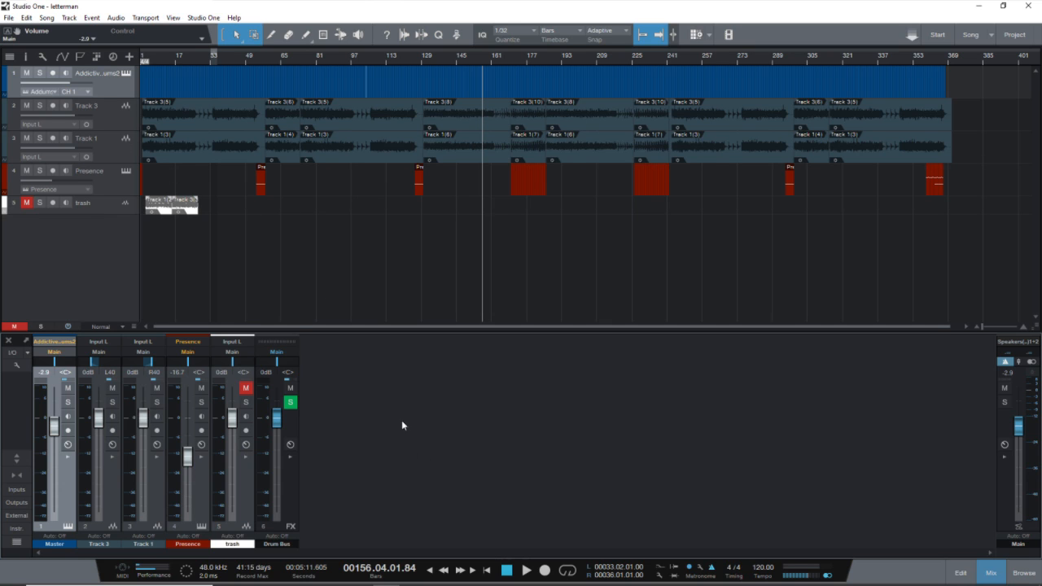
{"action": "left_click", "coordinate": [488, 571]}
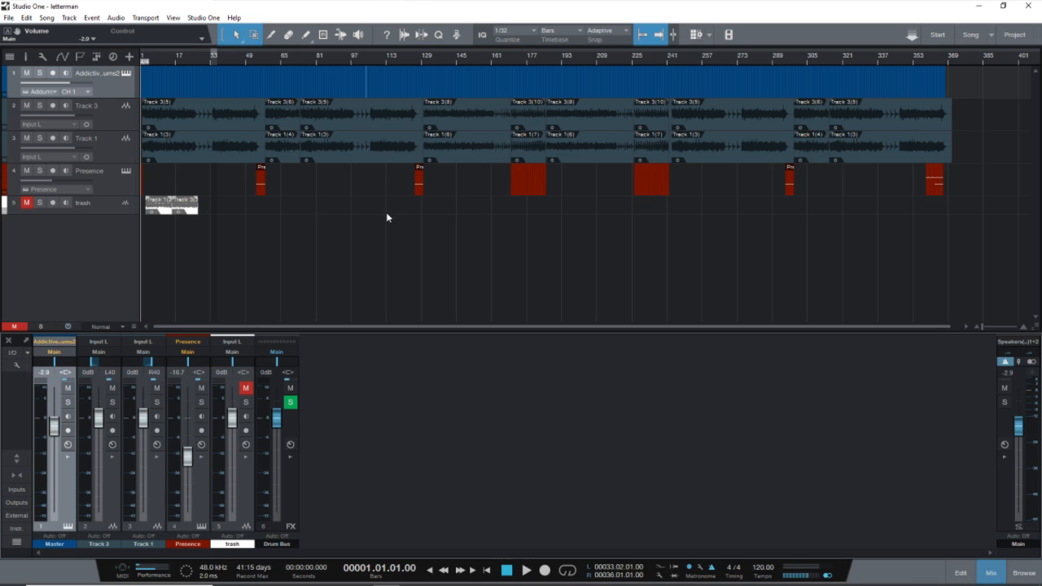
{"action": "key", "text": "space"}
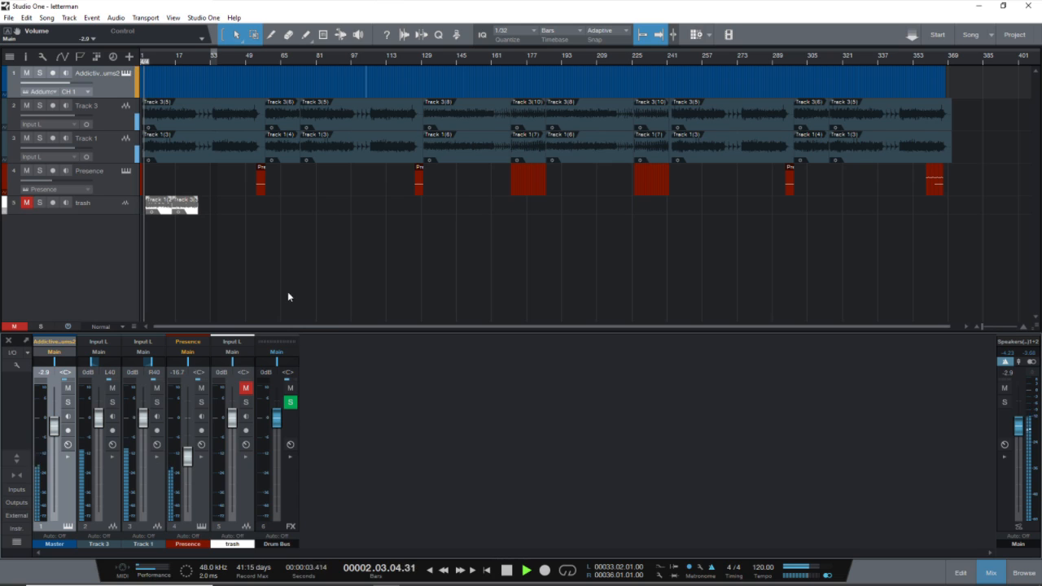
Step: Lower the Master channel's volume to -4.1 dB and briefly show the main output's effects section
{"action": "left_click_drag", "start_coordinate": [56, 425], "coordinate": [62, 433]}
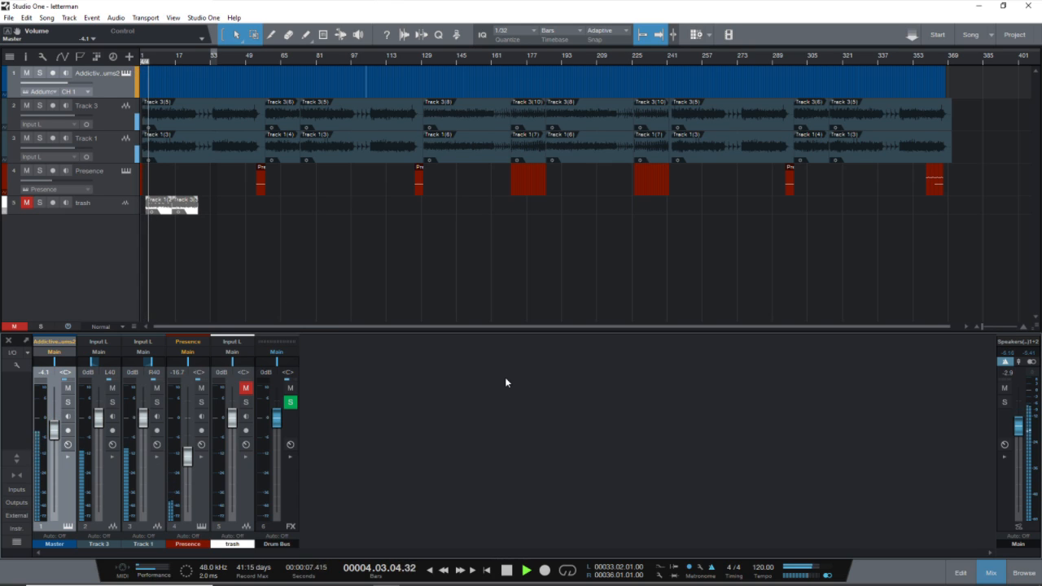
{"action": "left_click", "coordinate": [1005, 457]}
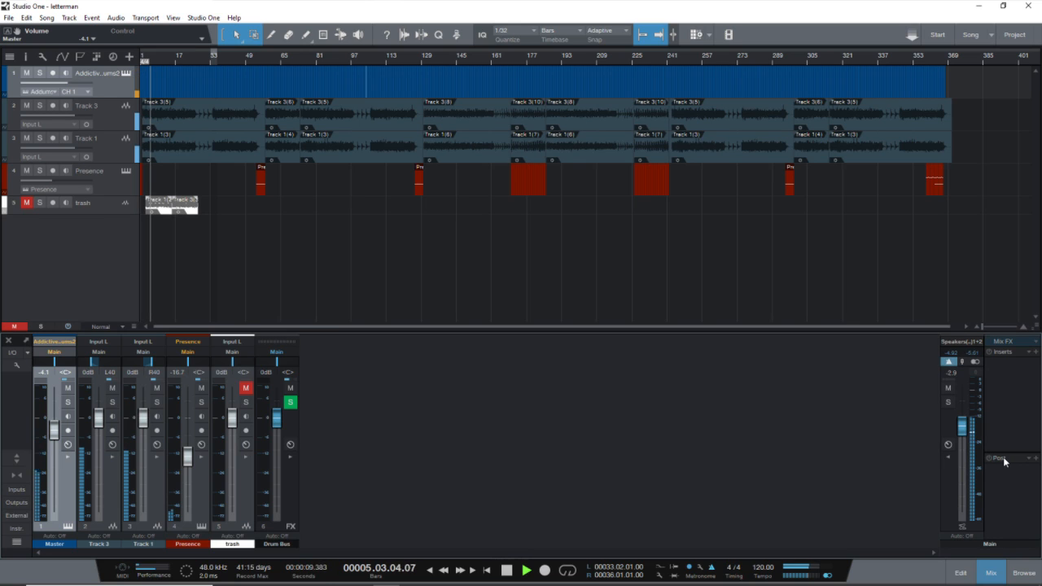
{"action": "left_click", "coordinate": [953, 457]}
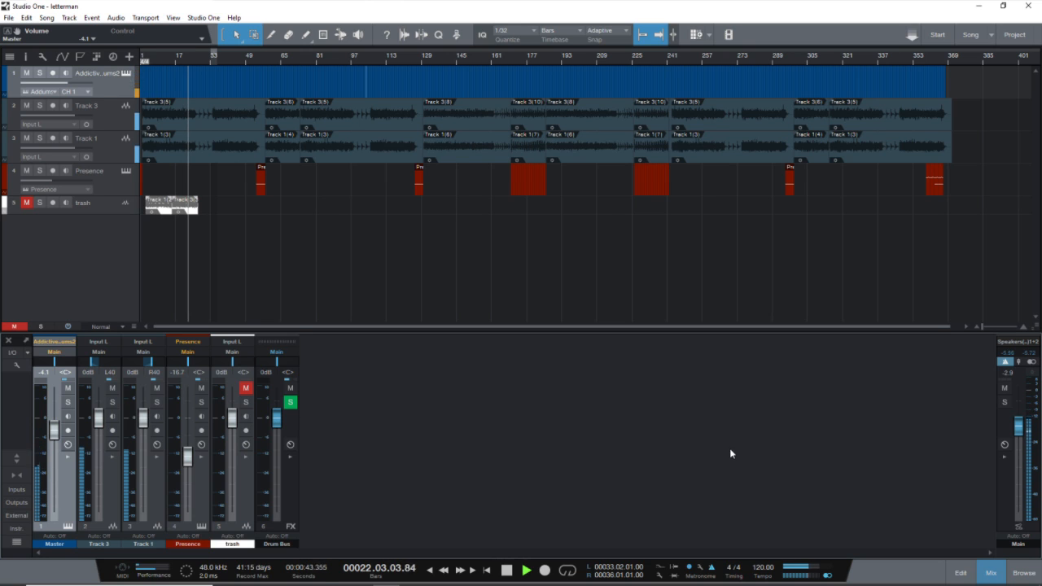
Step: Switch to Guitar Pro in a smaller window over Studio One and open the recent score letterman
{"action": "mouse_move", "coordinate": [278, 584]}
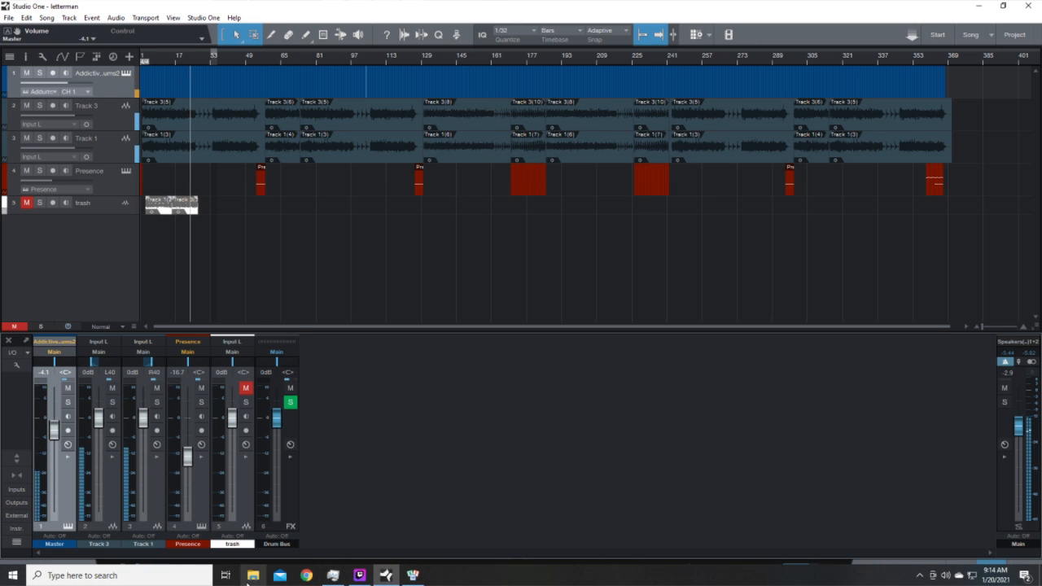
{"action": "left_click", "coordinate": [24, 578]}
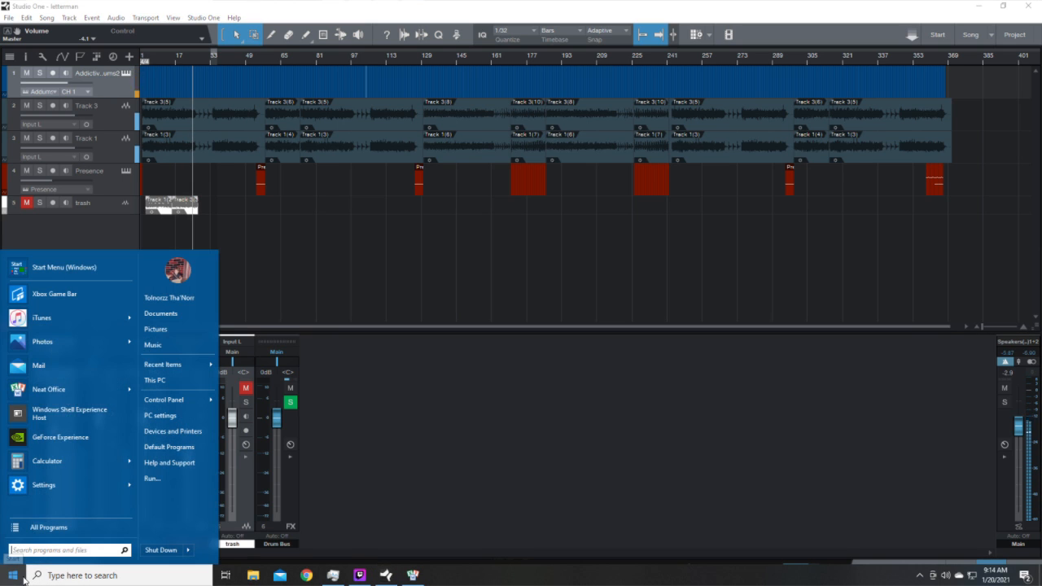
{"action": "left_click", "coordinate": [471, 495]}
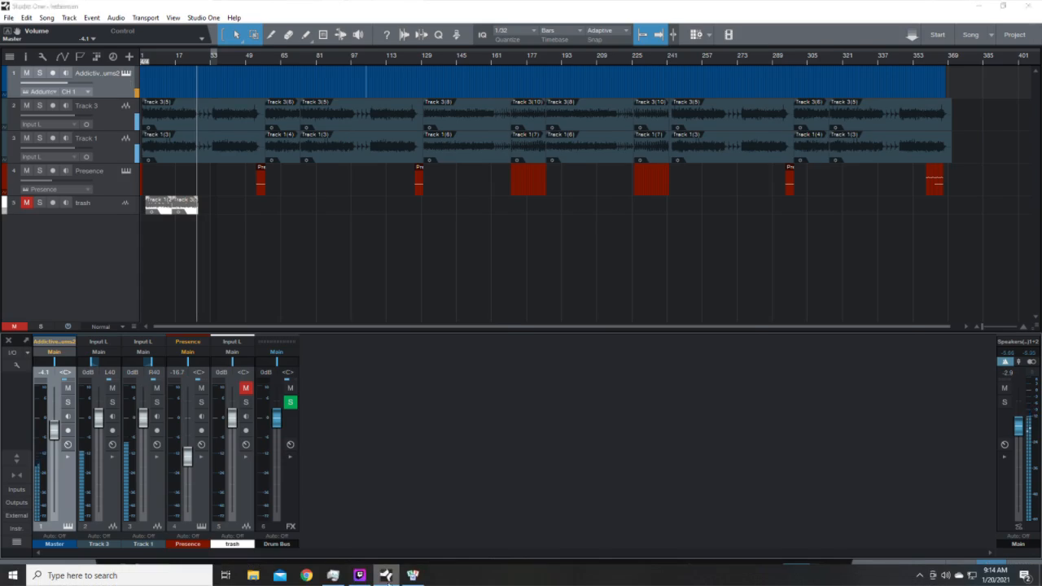
{"action": "left_click", "coordinate": [387, 576]}
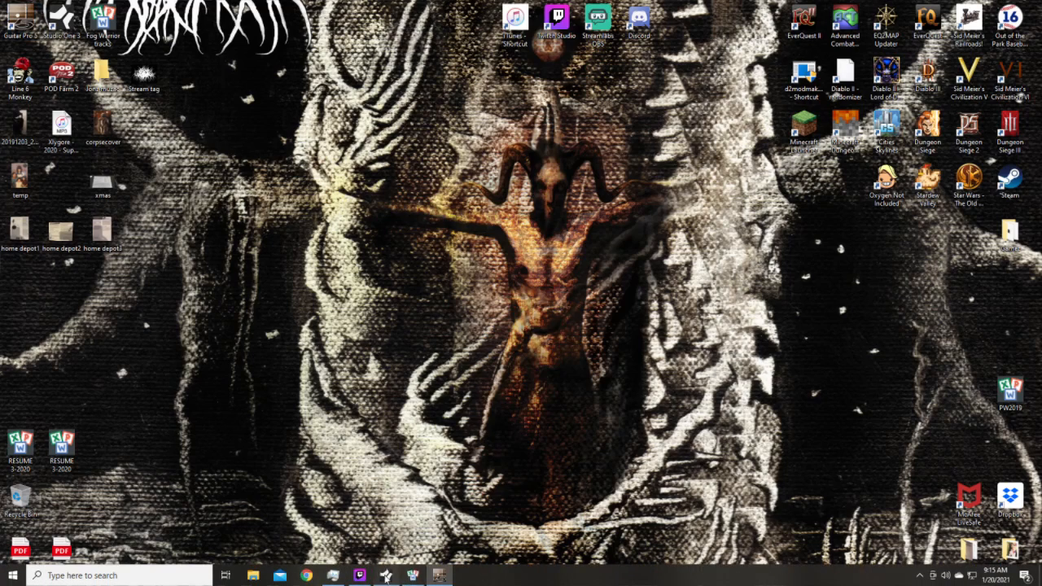
{"action": "left_click", "coordinate": [387, 576]}
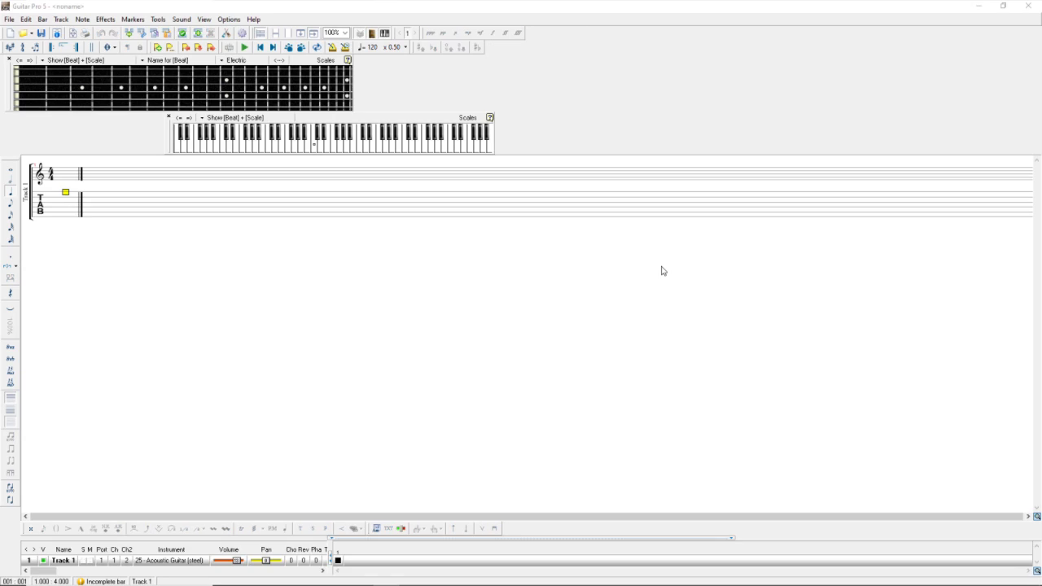
{"action": "left_click", "coordinate": [1002, 6]}
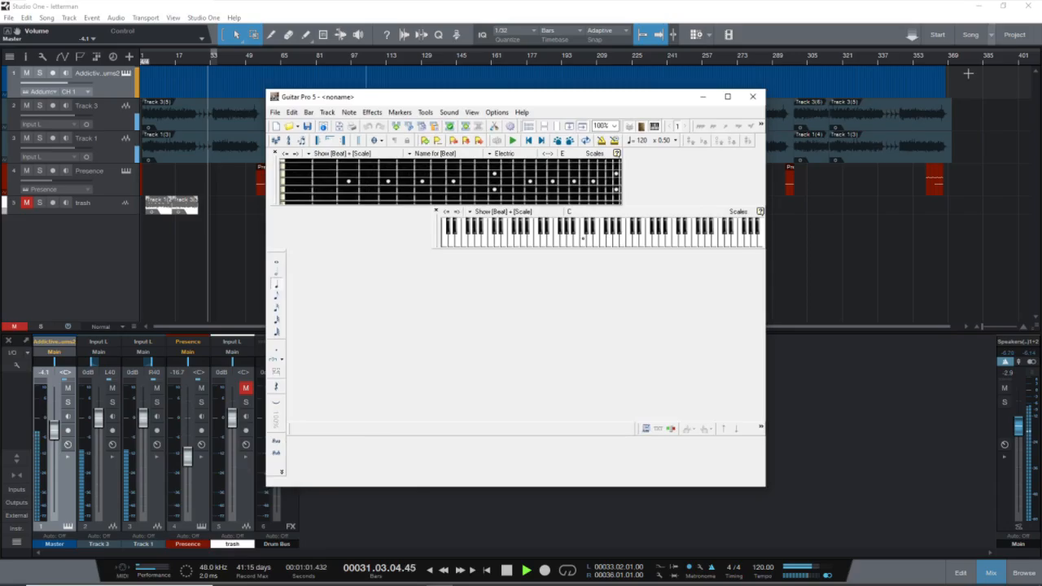
{"action": "left_click", "coordinate": [306, 132]}
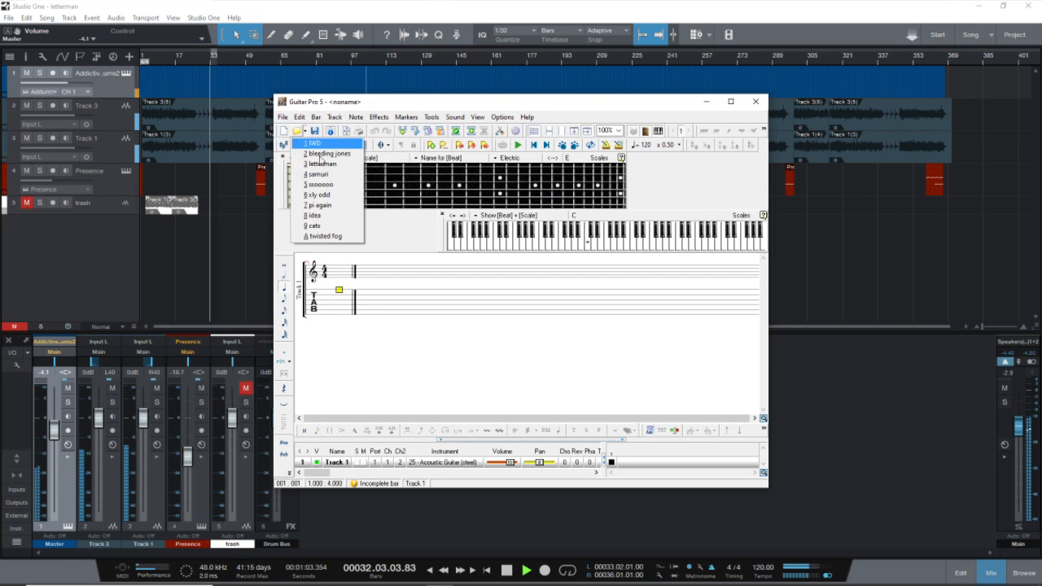
{"action": "left_click", "coordinate": [320, 165]}
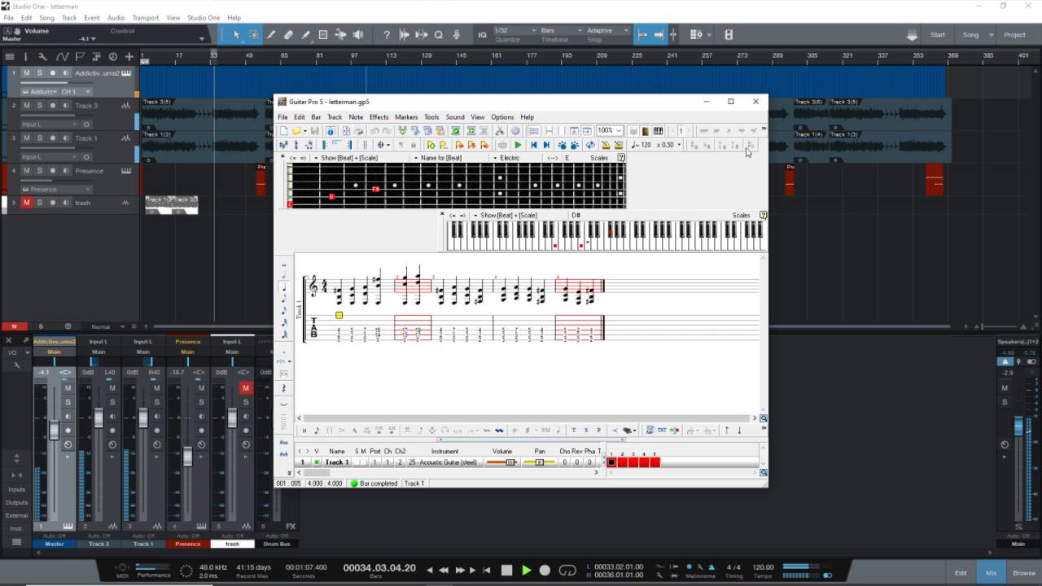
Step: Move the Guitar Pro window aside, stop Studio One's playback at about bar 40, and return to the letterman score
{"action": "left_click_drag", "start_coordinate": [627, 111], "coordinate": [821, 164]}
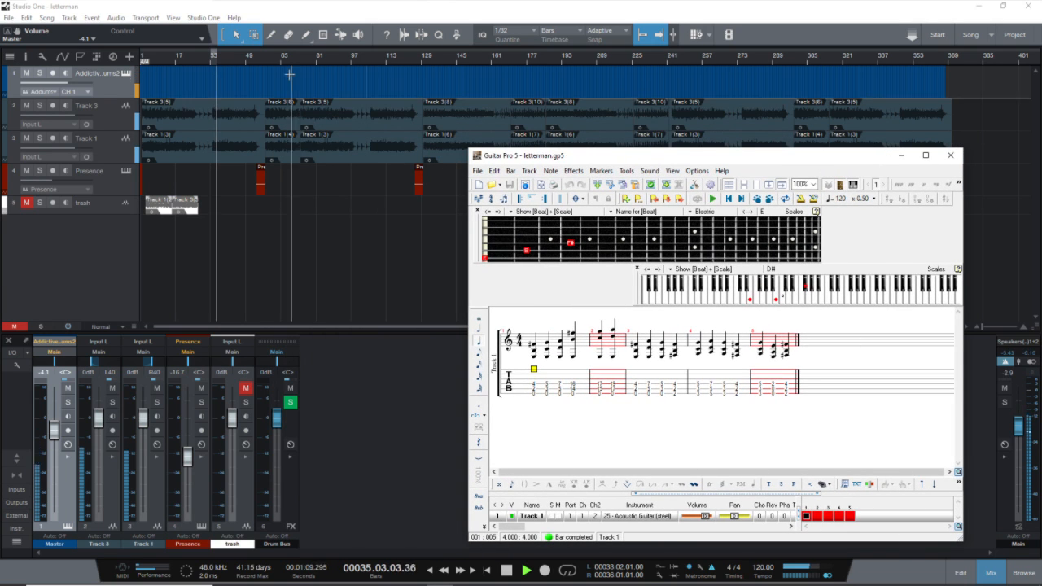
{"action": "left_click", "coordinate": [225, 58]}
{"action": "key", "text": "space"}
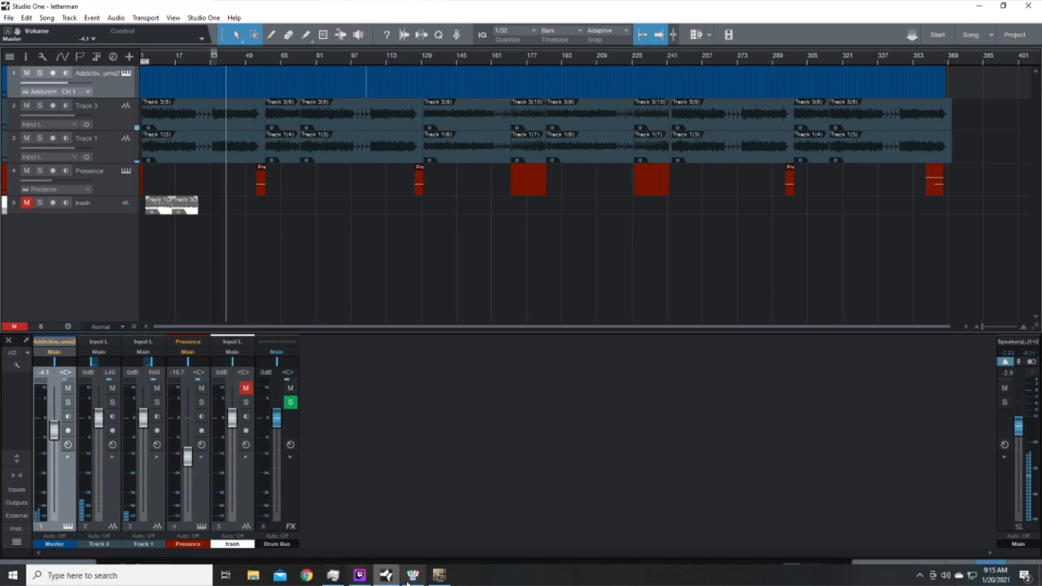
{"action": "mouse_move", "coordinate": [427, 580]}
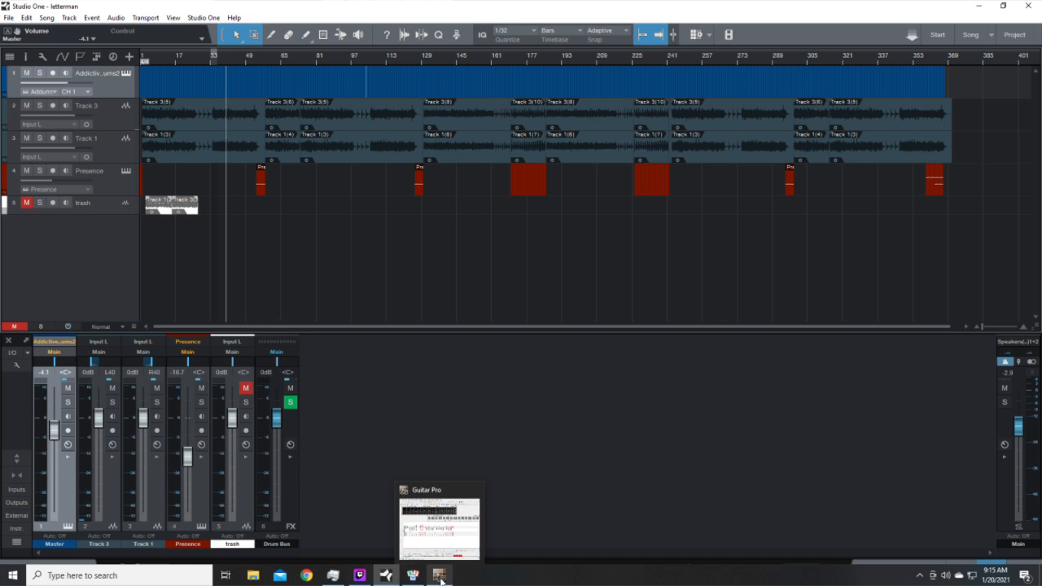
{"action": "left_click", "coordinate": [440, 579]}
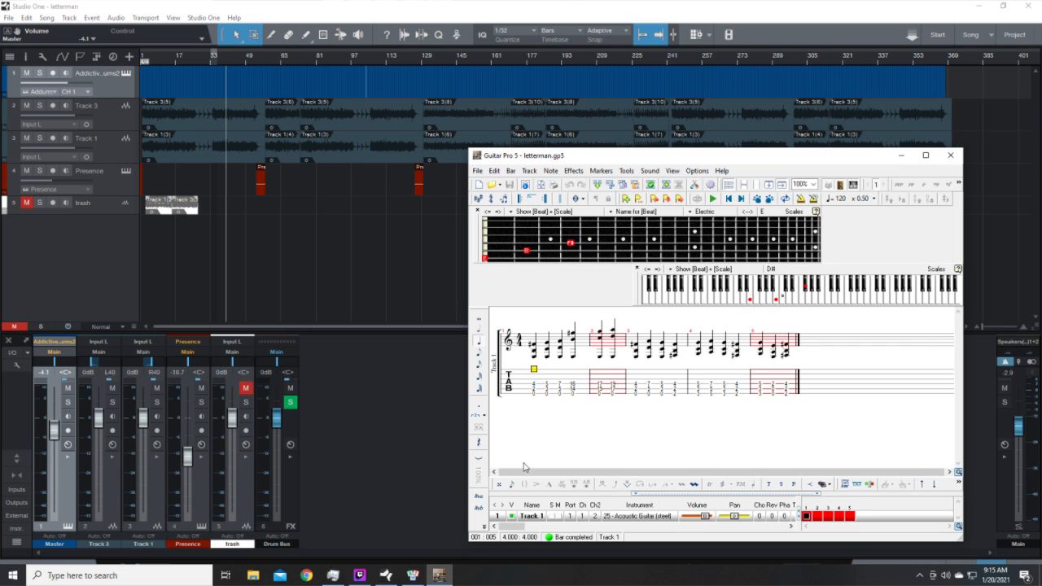
Step: Examine the opening chords in bar 1 of letterman and select the second-lowest note of the first chord
{"action": "left_click", "coordinate": [548, 395]}
{"action": "key", "text": "Right"}
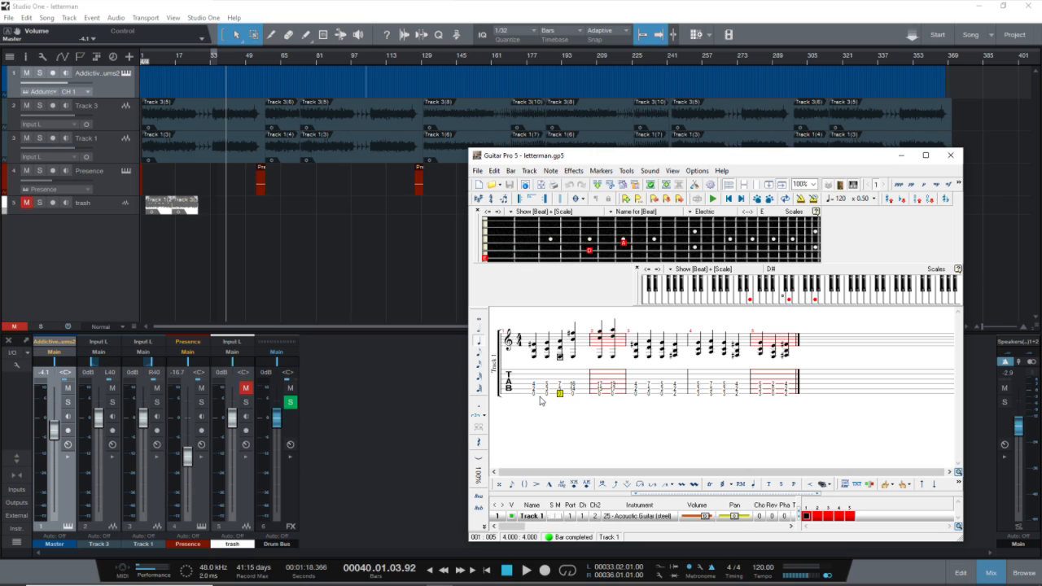
{"action": "left_click", "coordinate": [535, 395]}
{"action": "left_click", "coordinate": [547, 389]}
{"action": "left_click", "coordinate": [536, 391]}
Step: Scan bars 1 to 5 with the Scale Finder and show the E Harmonic Minor Scale on the fretboard
{"action": "left_click", "coordinate": [794, 213]}
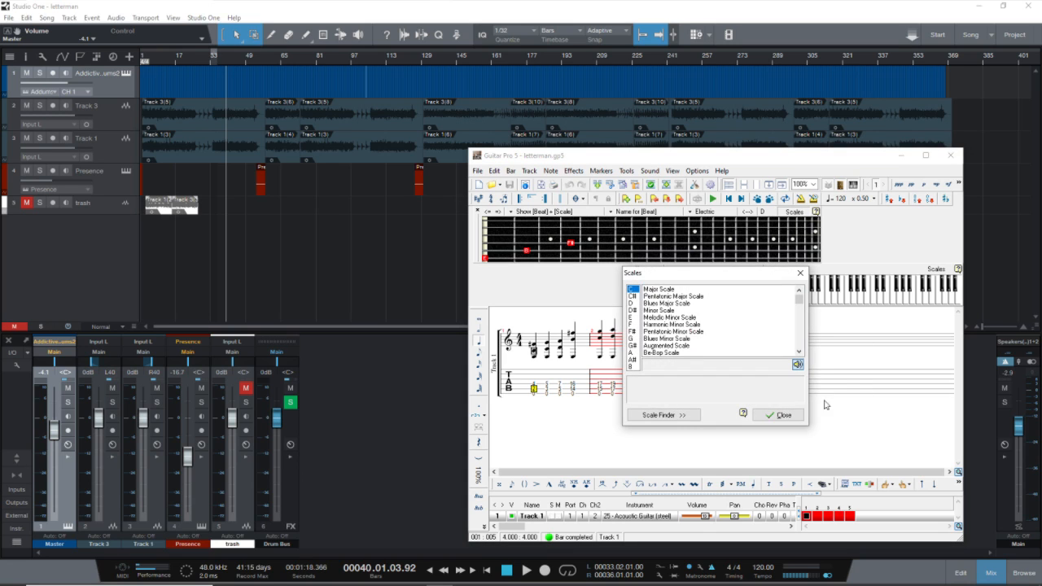
{"action": "left_click", "coordinate": [682, 416]}
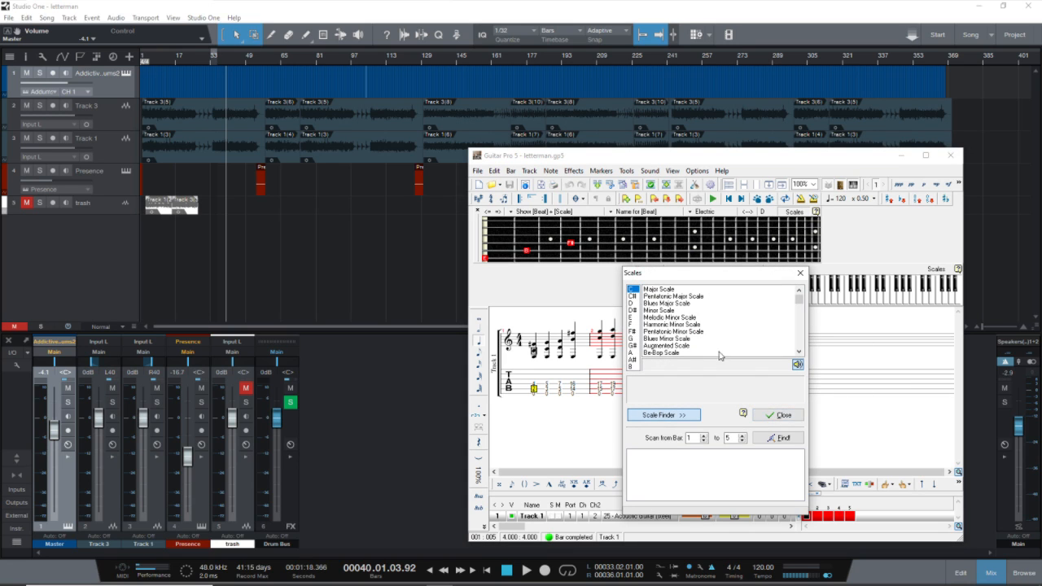
{"action": "left_click", "coordinate": [773, 440]}
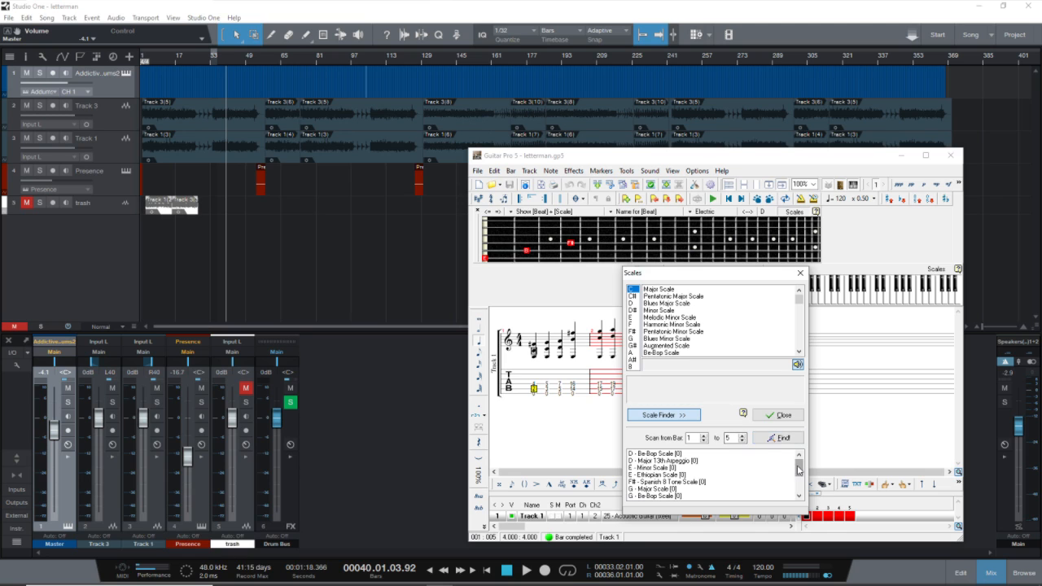
{"action": "left_click_drag", "start_coordinate": [799, 467], "coordinate": [799, 478]}
{"action": "left_click", "coordinate": [708, 490]}
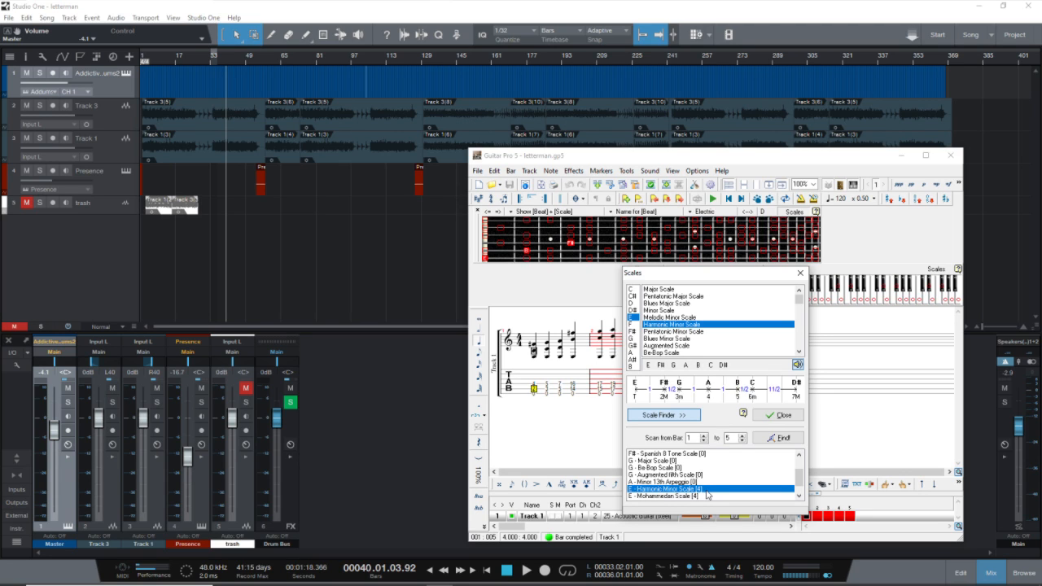
{"action": "scroll", "coordinate": [711, 472], "scroll_direction": "up", "scroll_amount": 2}
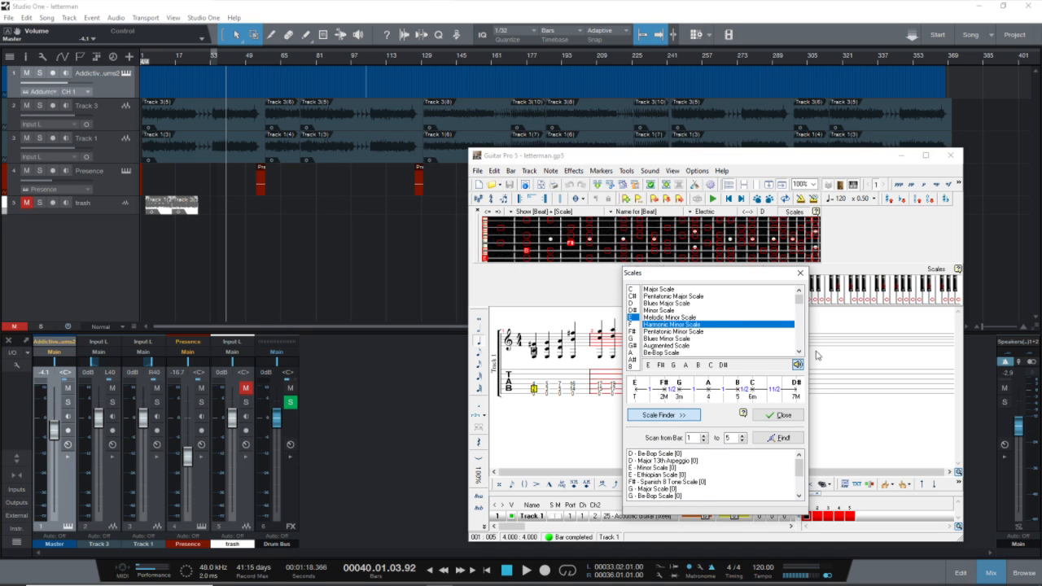
{"action": "left_click", "coordinate": [801, 274]}
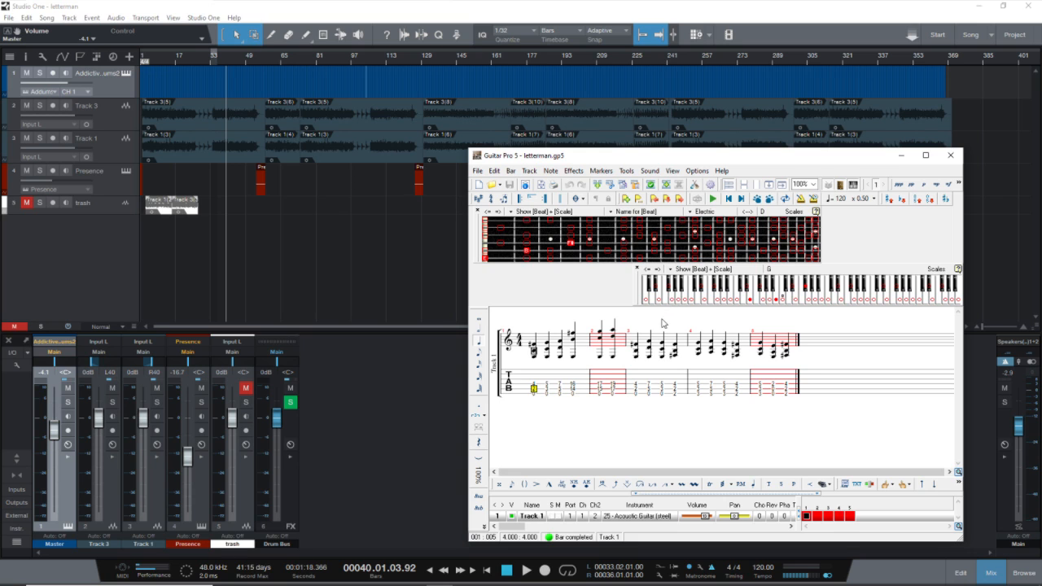
Step: Check the notice in the letterman score information, and show the D Major 13th Arpeggio on the fretboard
{"action": "key", "text": "F5"}
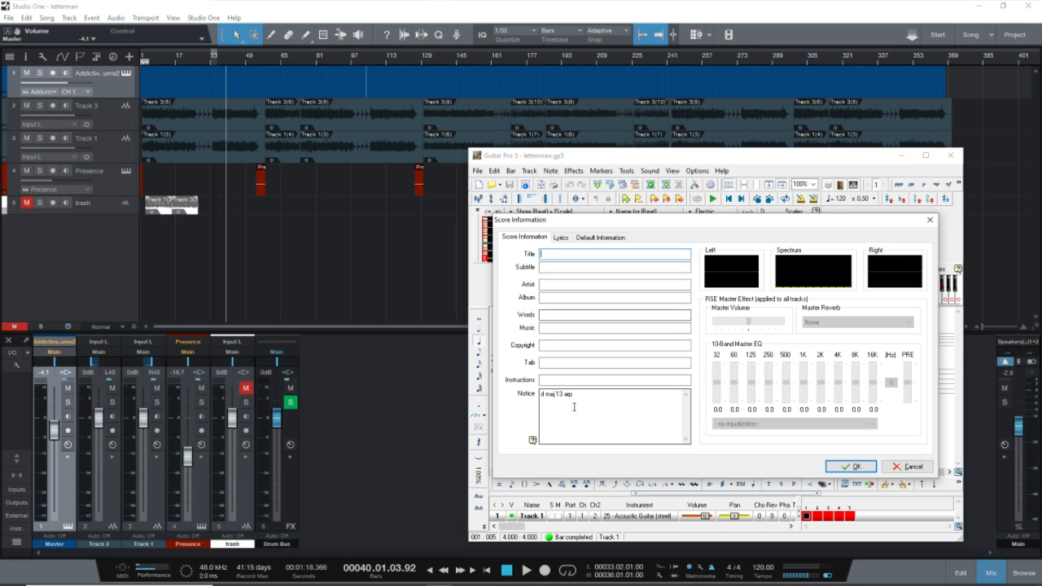
{"action": "left_click", "coordinate": [904, 467]}
{"action": "left_click", "coordinate": [794, 211]}
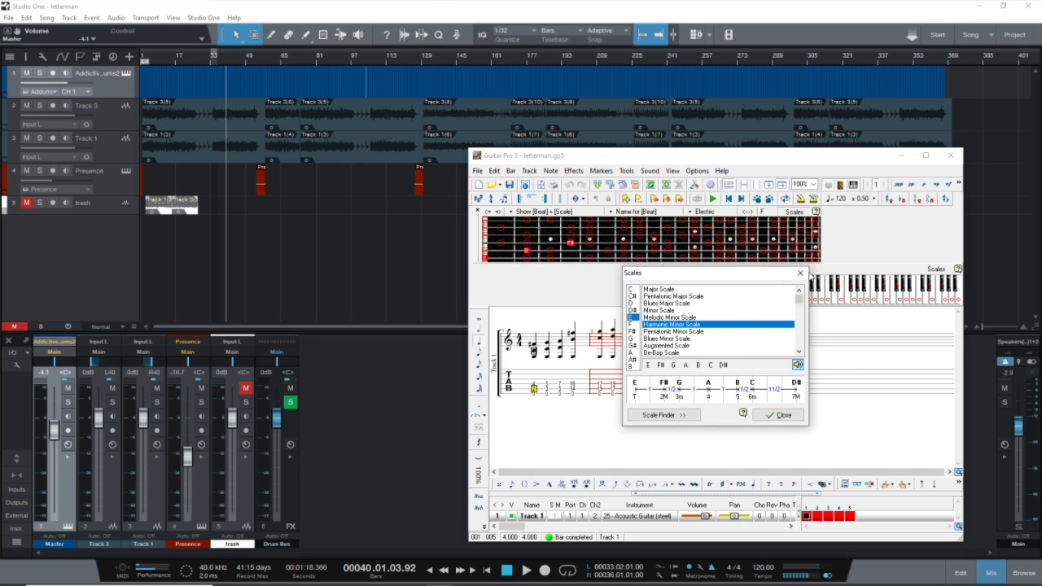
{"action": "left_click", "coordinate": [633, 310]}
{"action": "scroll", "coordinate": [718, 341], "scroll_direction": "down", "scroll_amount": 8}
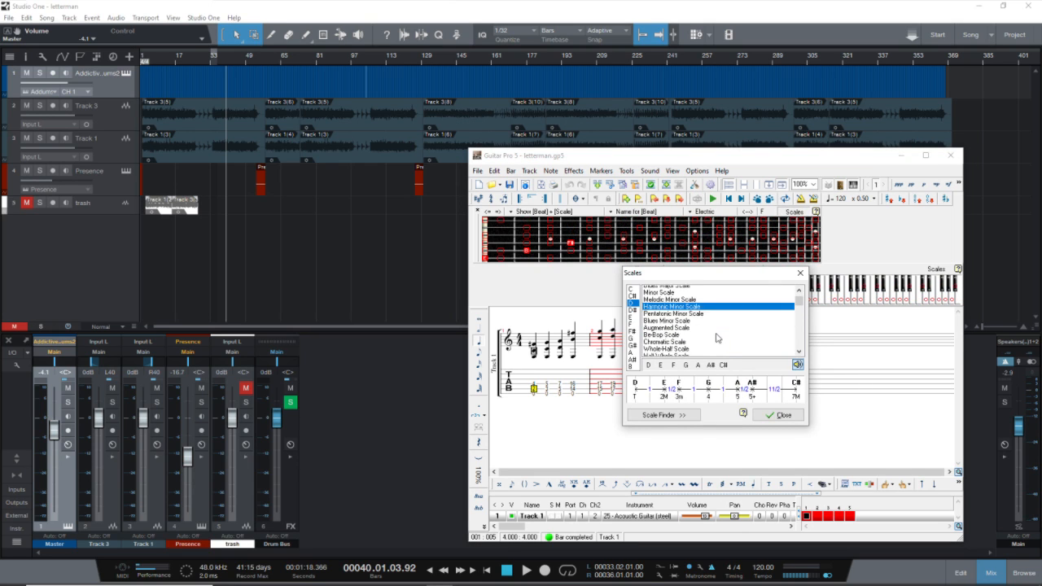
{"action": "scroll", "coordinate": [717, 341], "scroll_direction": "down", "scroll_amount": 6}
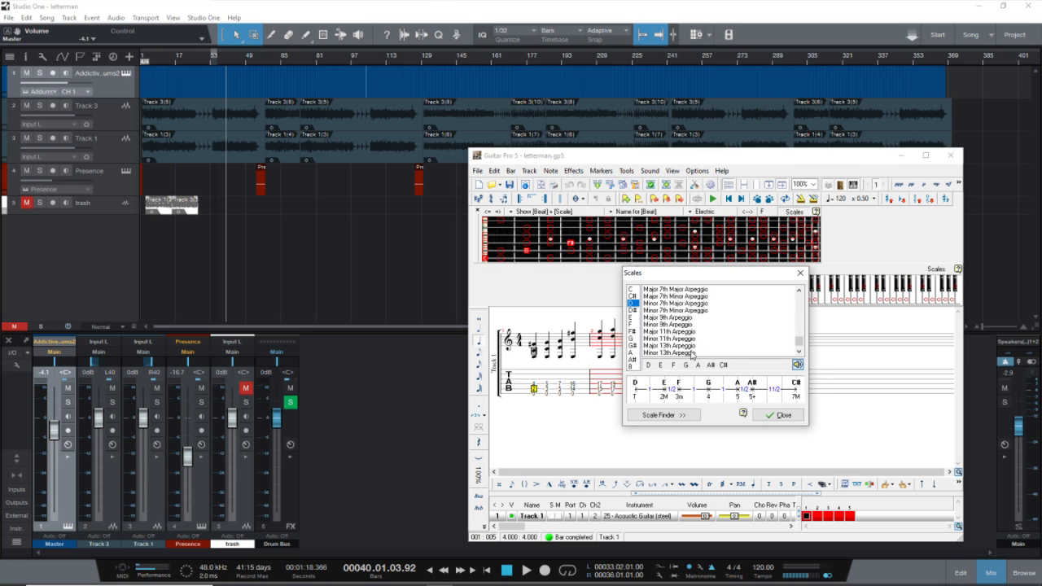
{"action": "left_click", "coordinate": [690, 347]}
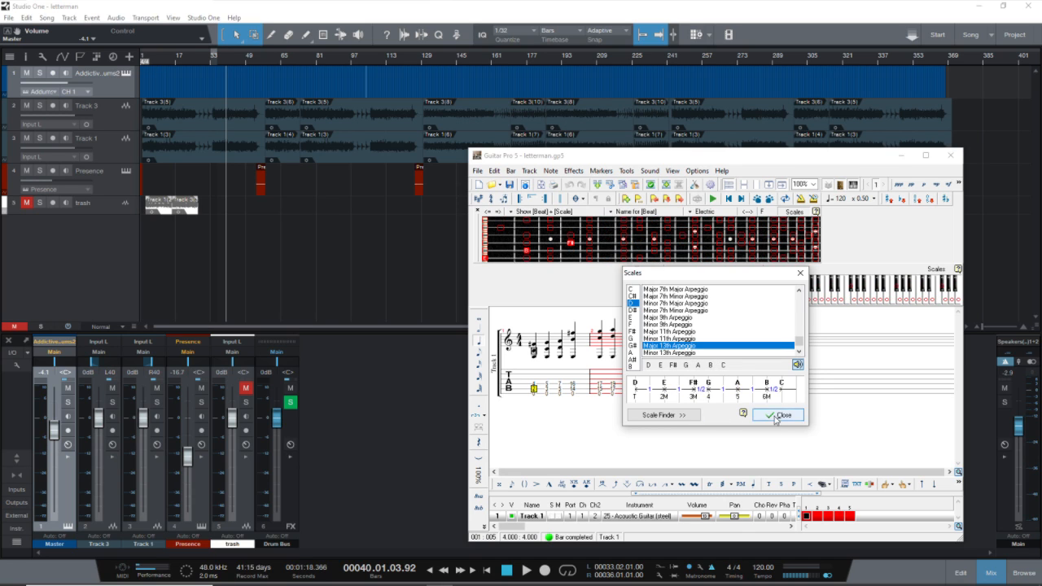
{"action": "left_click", "coordinate": [778, 416]}
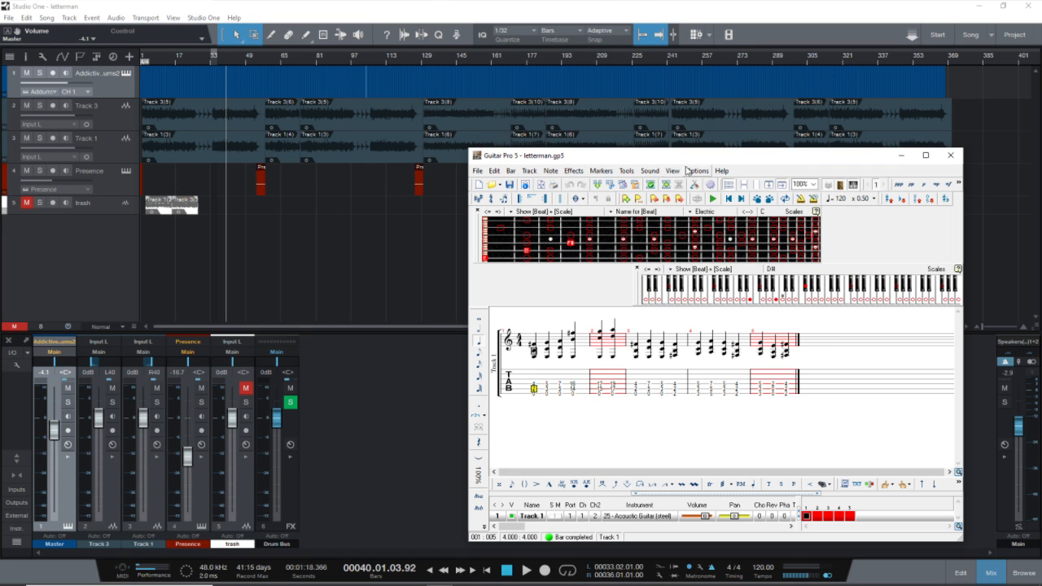
Step: Minimize Guitar Pro and play the letterman song in Studio One from about bar 129
{"action": "left_click_drag", "start_coordinate": [787, 163], "coordinate": [769, 182]}
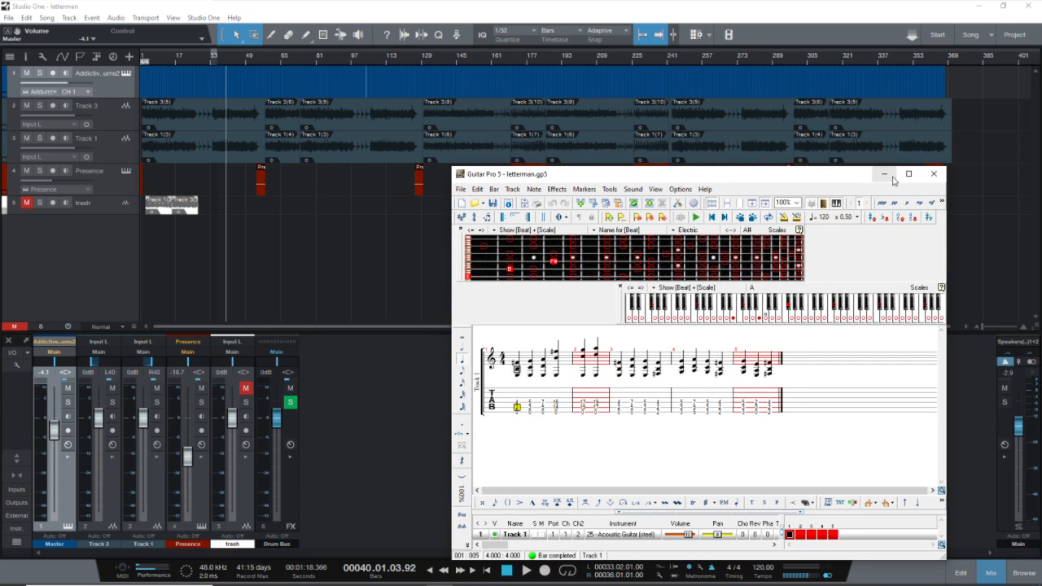
{"action": "left_click", "coordinate": [891, 176]}
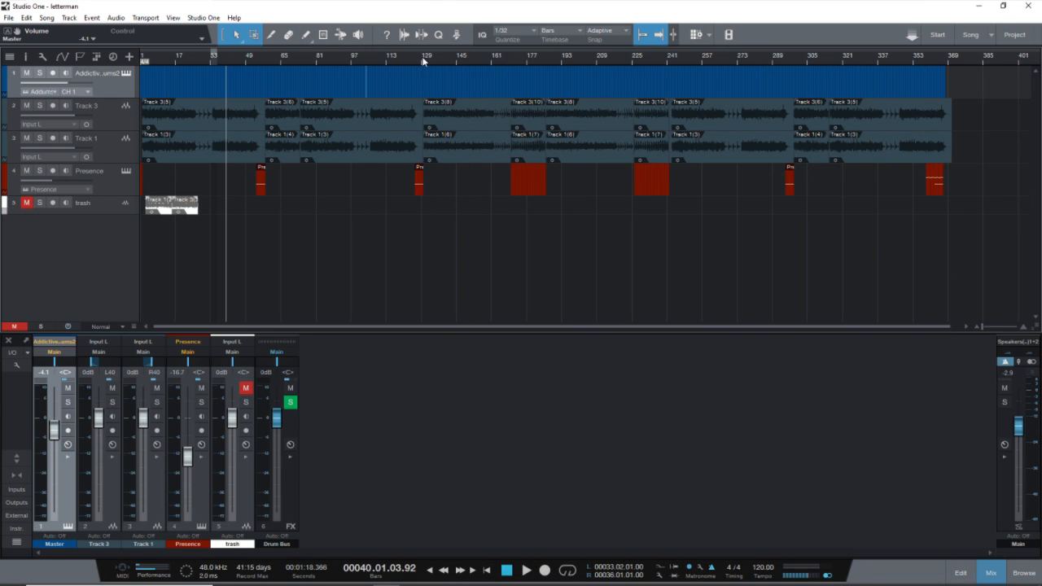
{"action": "left_click", "coordinate": [422, 60]}
{"action": "key", "text": "space"}
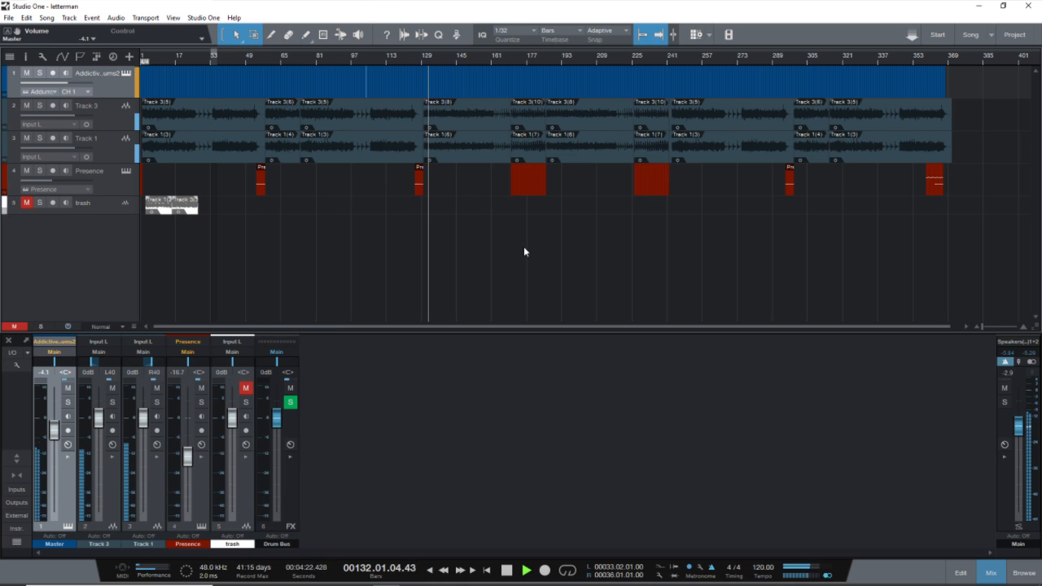
Step: Replay the section from about bar 138 and stop playback in bar 146
{"action": "scroll", "coordinate": [516, 57], "scroll_direction": "up", "scroll_amount": 3}
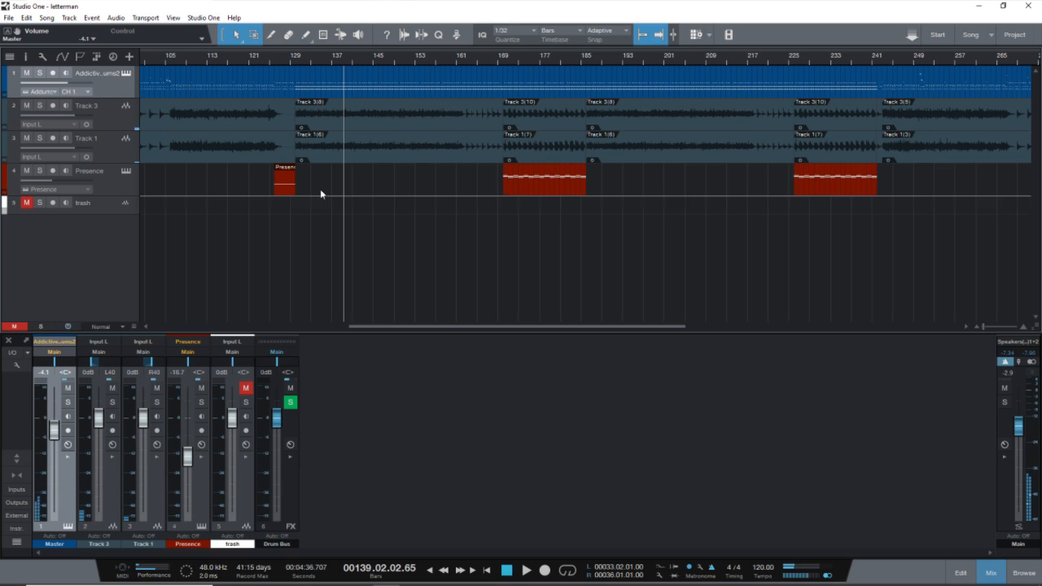
{"action": "left_click", "coordinate": [340, 62]}
{"action": "key", "text": "space"}
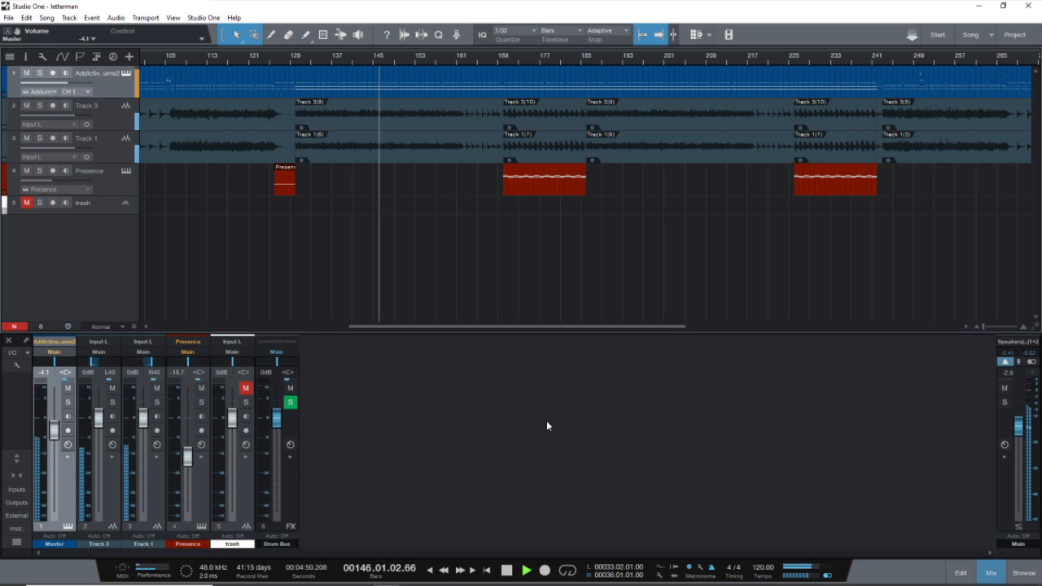
{"action": "key", "text": "space"}
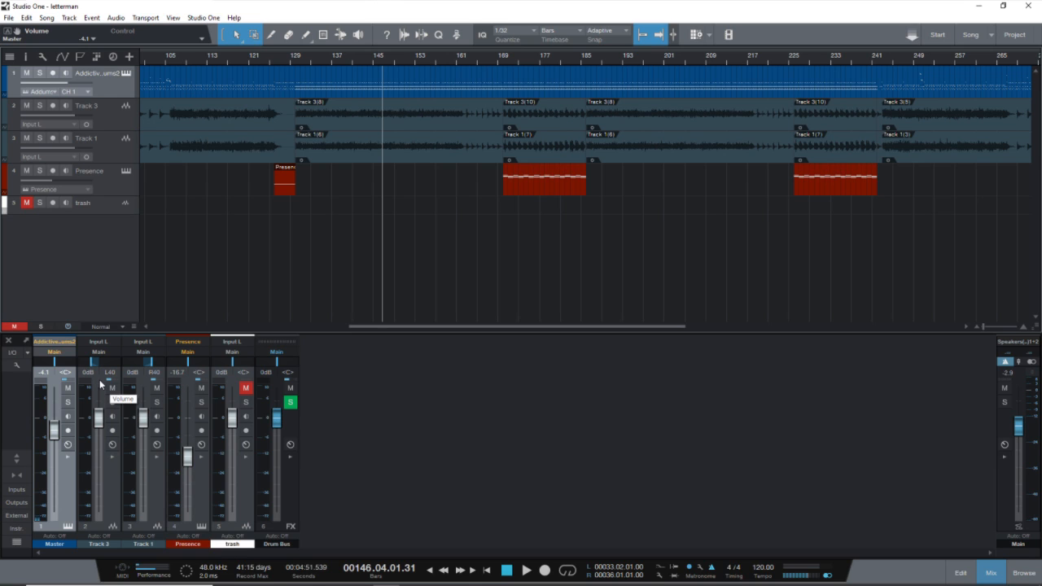
Step: Expand the Track 3 and Track 1 channels and view their POD Farm inserts, as well as the Presence instrument
{"action": "left_click", "coordinate": [113, 458]}
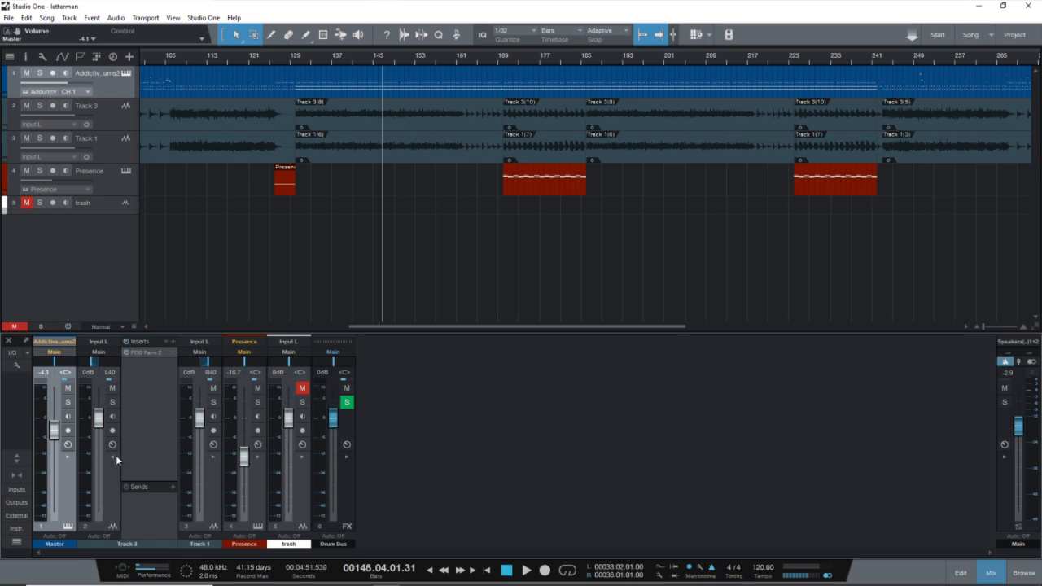
{"action": "left_click", "coordinate": [214, 458]}
{"action": "left_click", "coordinate": [249, 353]}
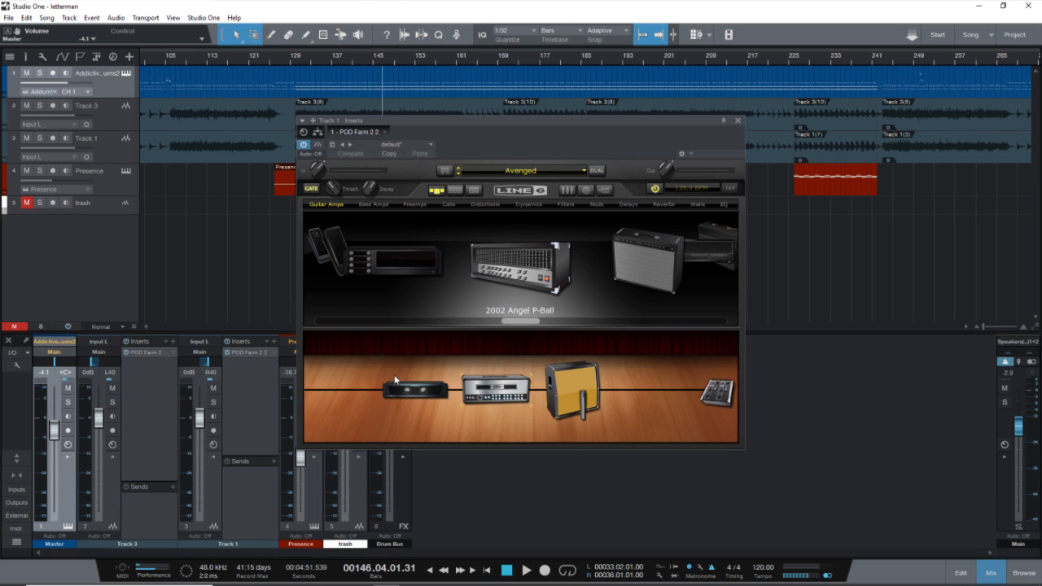
{"action": "left_click", "coordinate": [738, 121]}
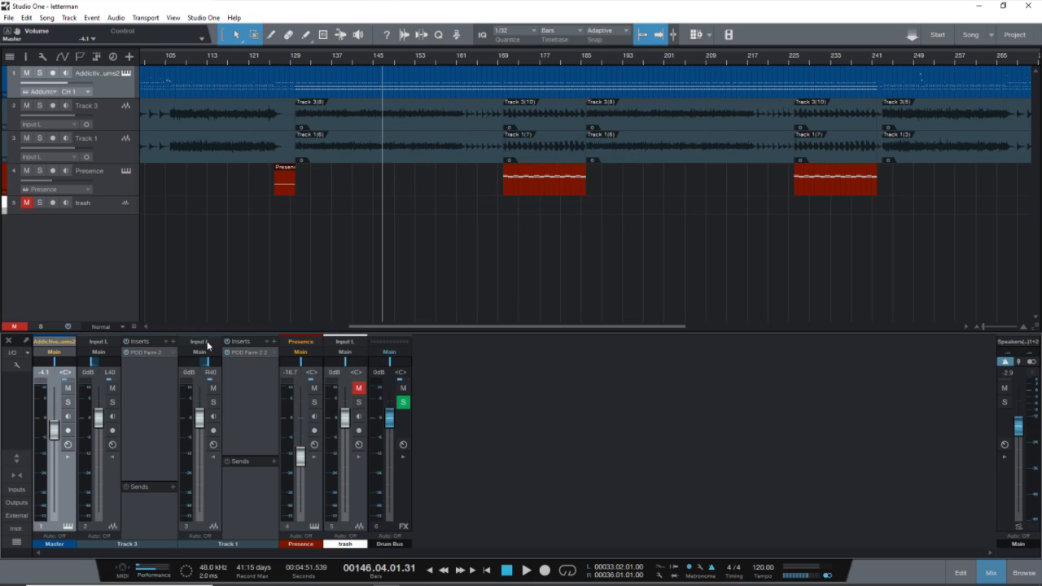
{"action": "left_click", "coordinate": [168, 353]}
{"action": "left_click", "coordinate": [738, 121]}
{"action": "left_click", "coordinate": [126, 172]}
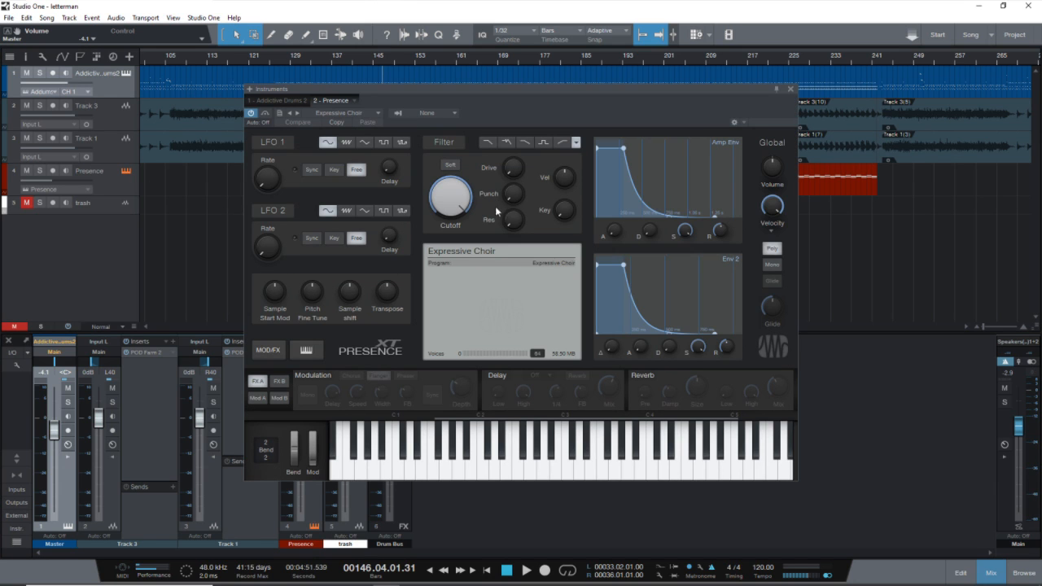
{"action": "left_click", "coordinate": [789, 89]}
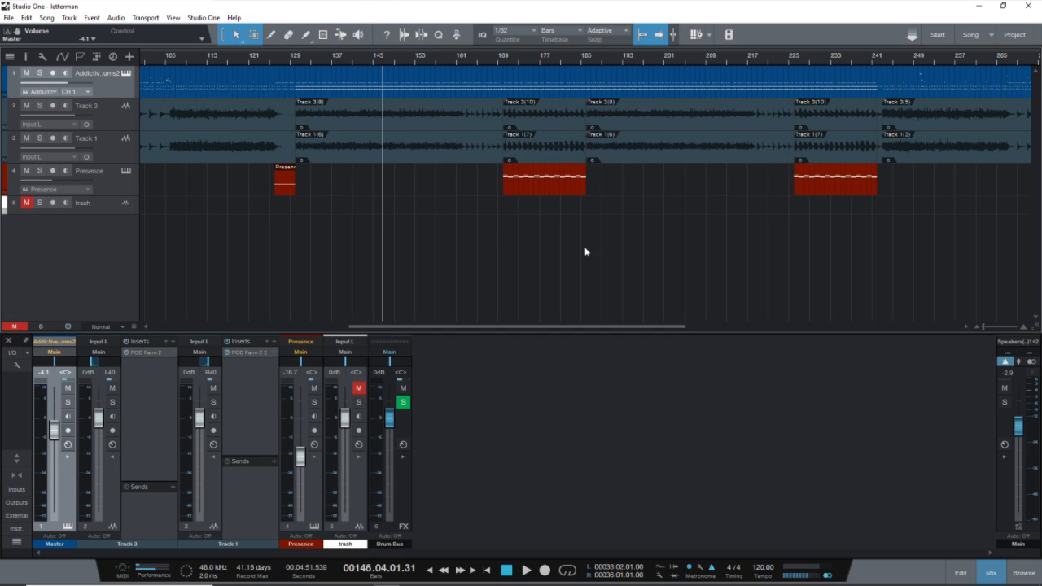
Step: Return to the start of the song and play it from bar 1
{"action": "left_click", "coordinate": [487, 570]}
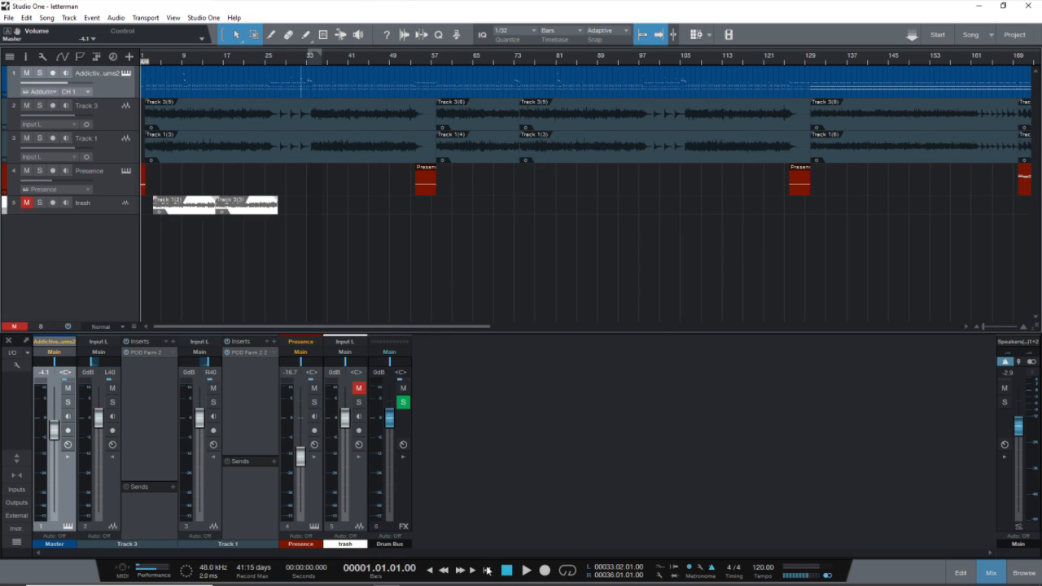
{"action": "scroll", "coordinate": [163, 63], "scroll_direction": "up", "scroll_amount": 3}
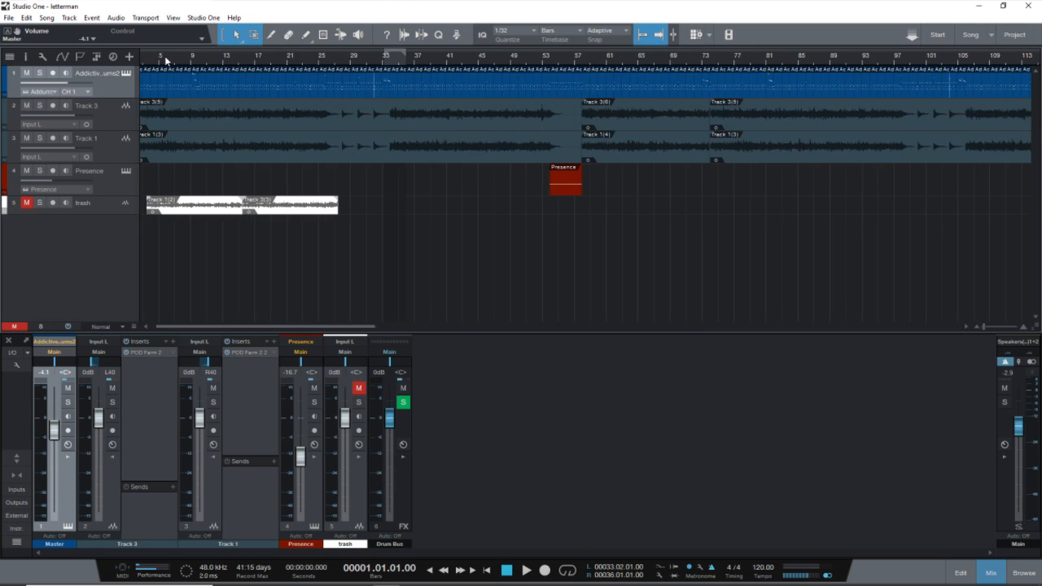
{"action": "left_click", "coordinate": [489, 568]}
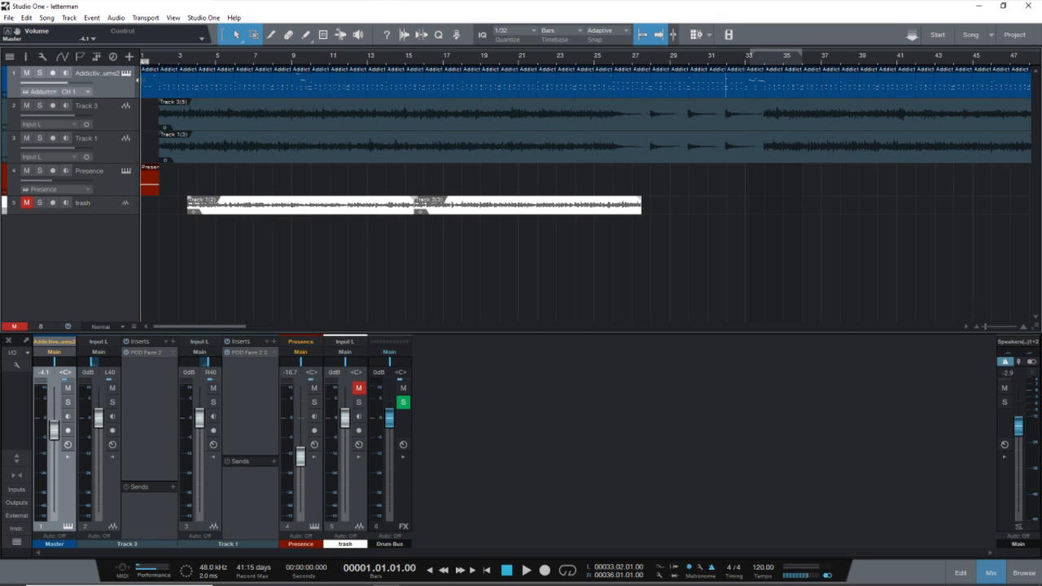
{"action": "key", "text": "space"}
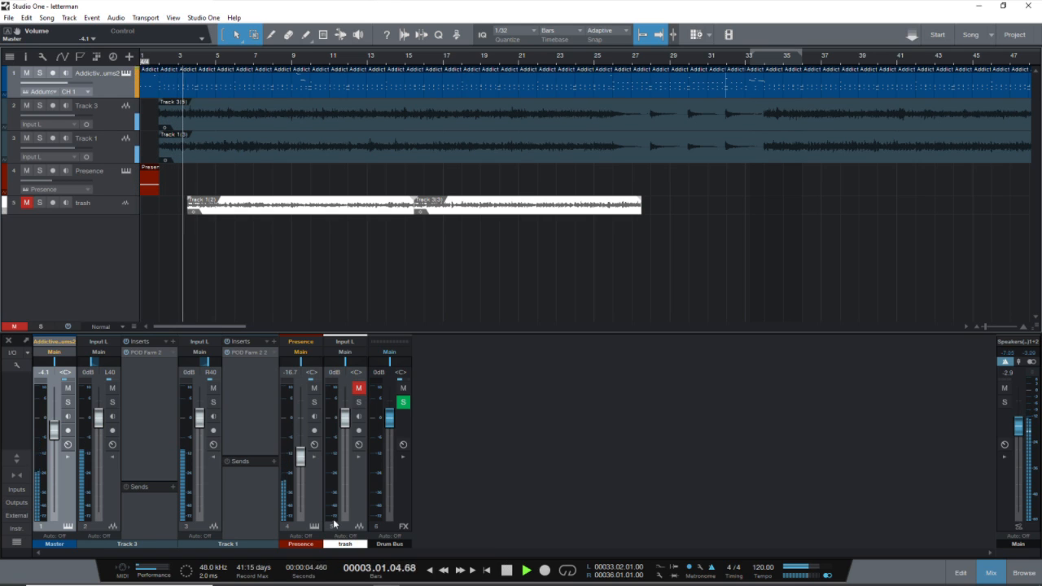
Step: Expand the Presence channel's inserts, stop playback at bar 4, and view the Room Reverb settings
{"action": "left_click", "coordinate": [314, 457]}
{"action": "key", "text": "space"}
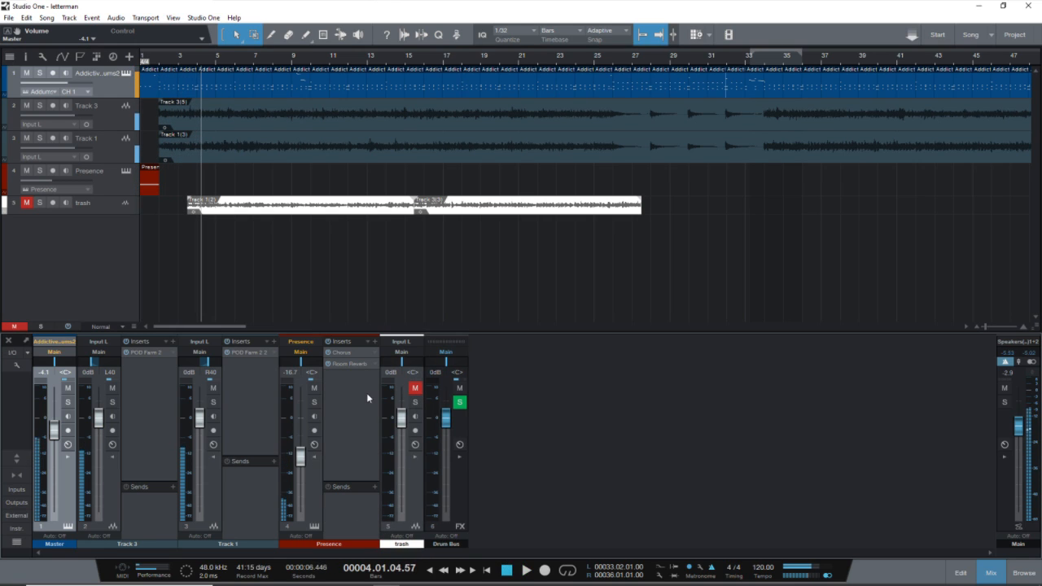
{"action": "left_click", "coordinate": [349, 365]}
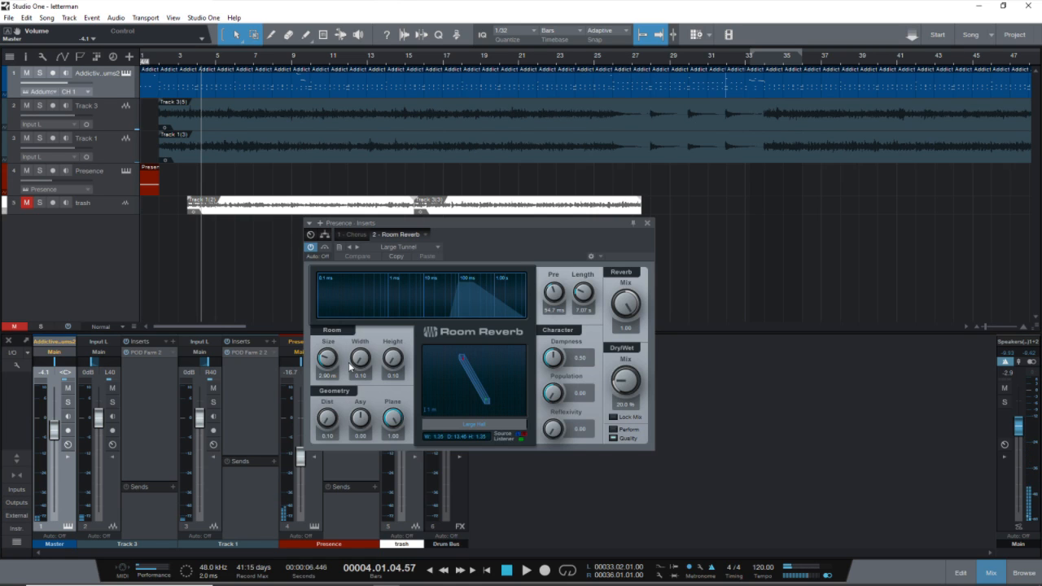
{"action": "left_click", "coordinate": [647, 223]}
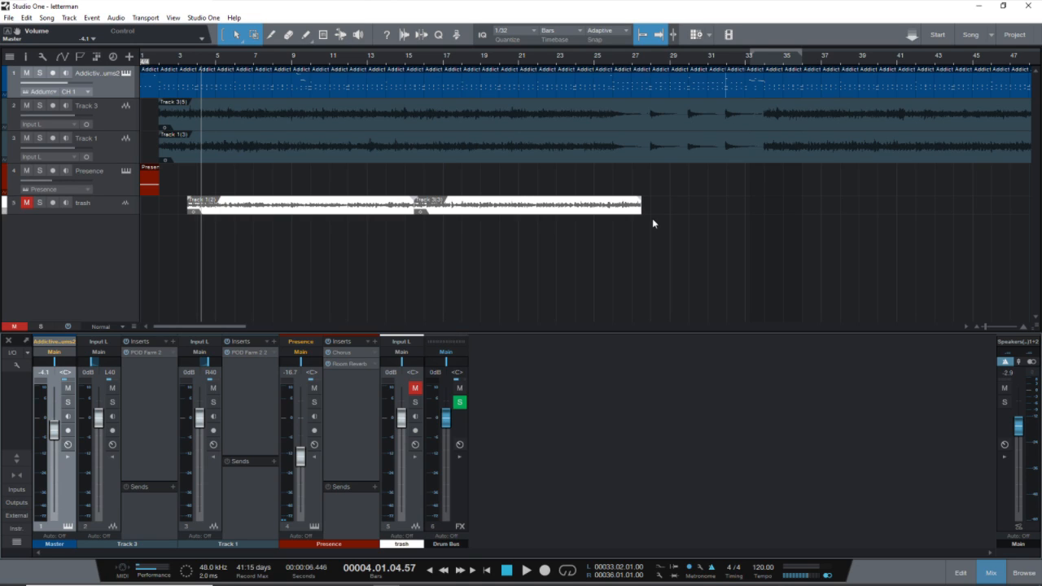
Step: Browse the PreSonus effects in the effects library as far as Pro EQ and Room Reverb
{"action": "key", "text": "F5"}
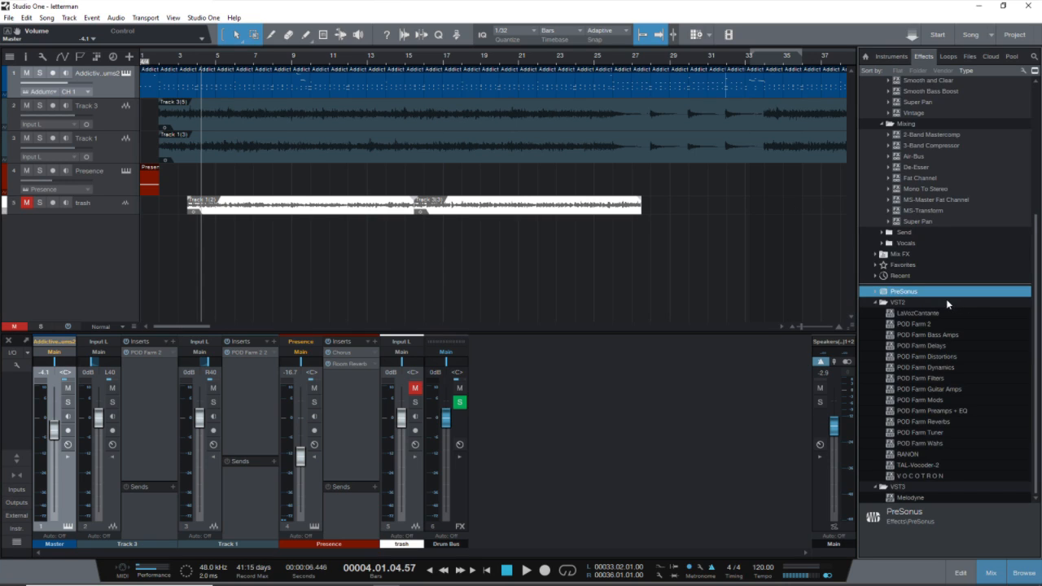
{"action": "scroll", "coordinate": [947, 298], "scroll_direction": "up", "scroll_amount": 5}
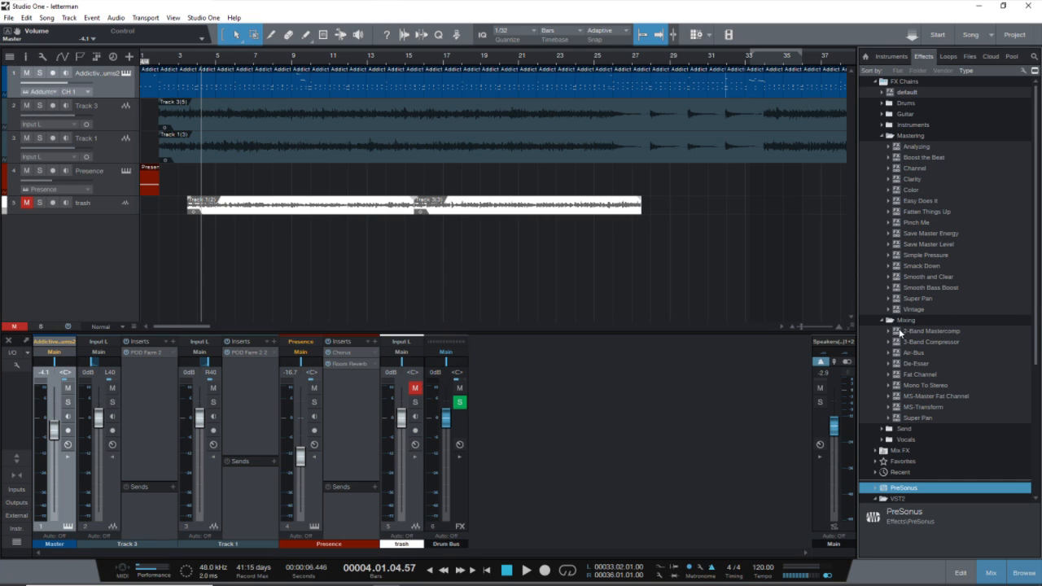
{"action": "left_click", "coordinate": [875, 489]}
{"action": "scroll", "coordinate": [886, 437], "scroll_direction": "down", "scroll_amount": 20}
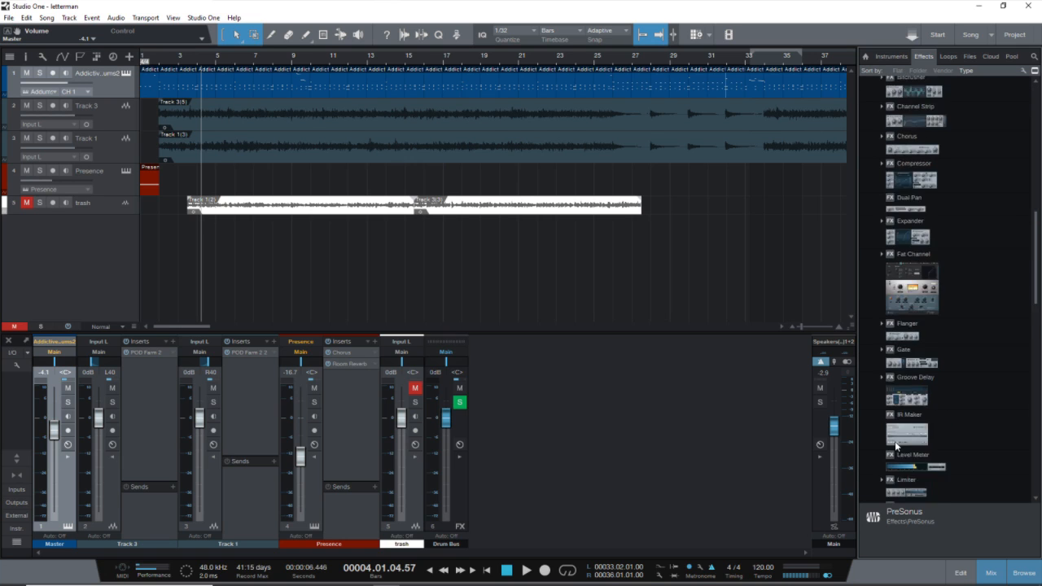
{"action": "scroll", "coordinate": [933, 465], "scroll_direction": "down", "scroll_amount": 4}
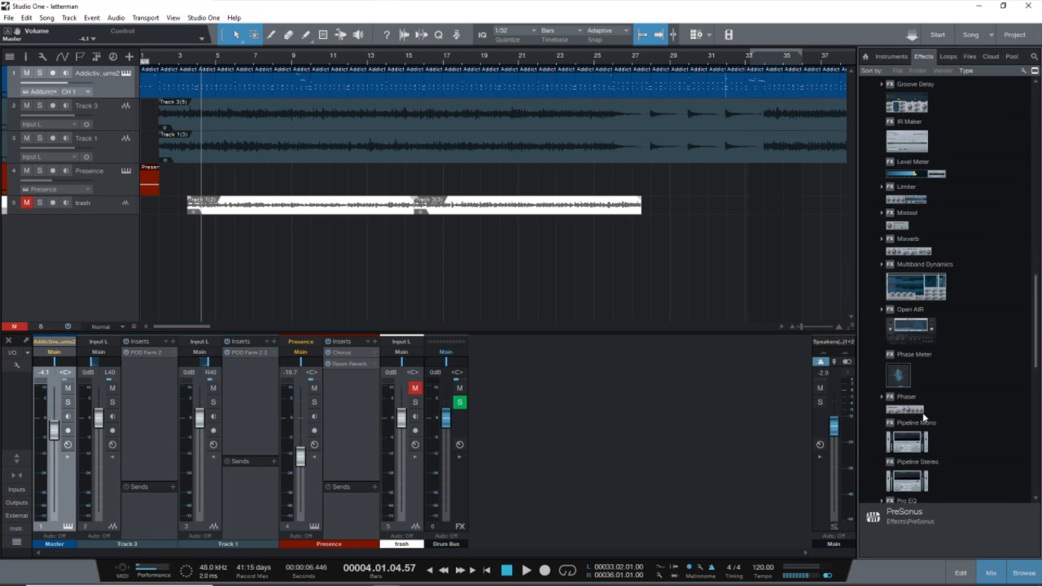
{"action": "scroll", "coordinate": [961, 432], "scroll_direction": "down", "scroll_amount": 2}
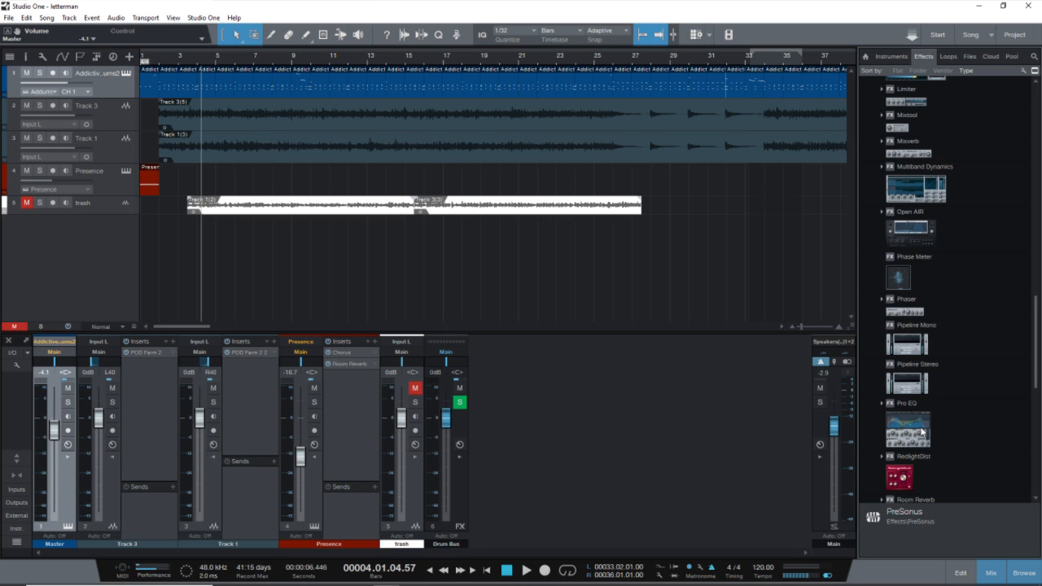
Step: View the Room Reverb on the Presence channel again, close it, and hide the effects library
{"action": "left_click", "coordinate": [352, 365]}
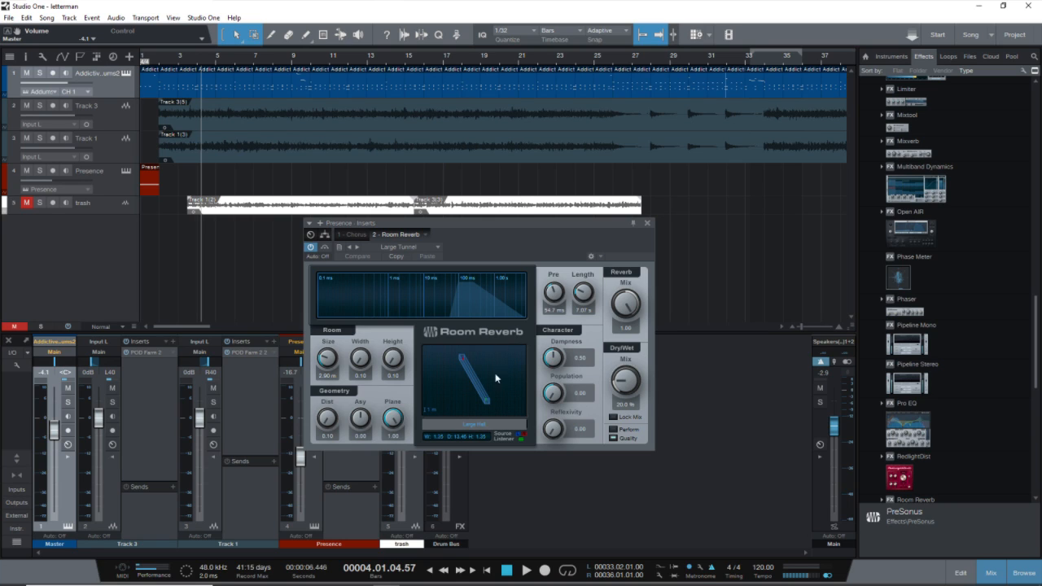
{"action": "left_click", "coordinate": [648, 223]}
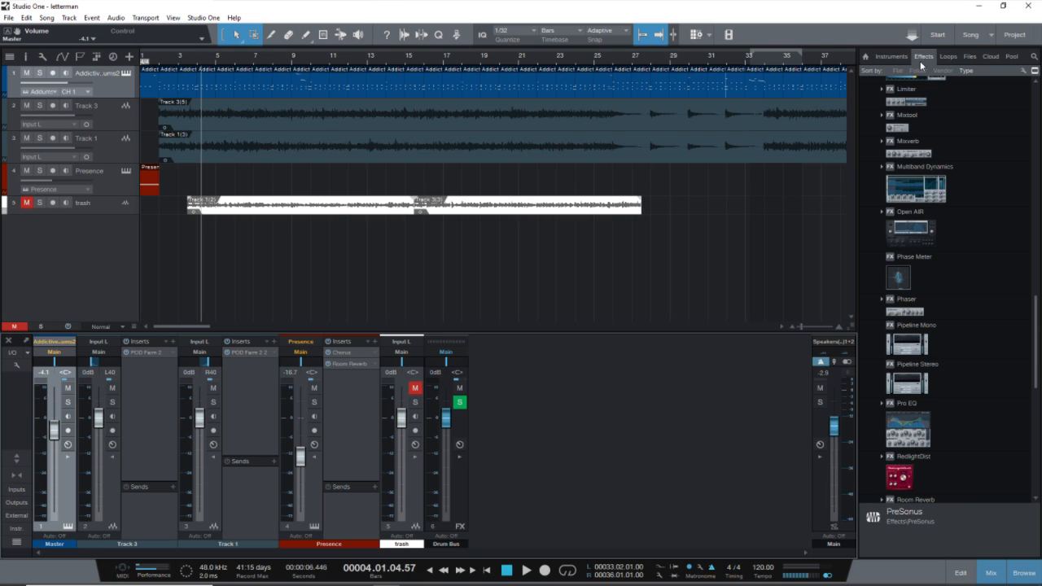
{"action": "key", "text": "F5"}
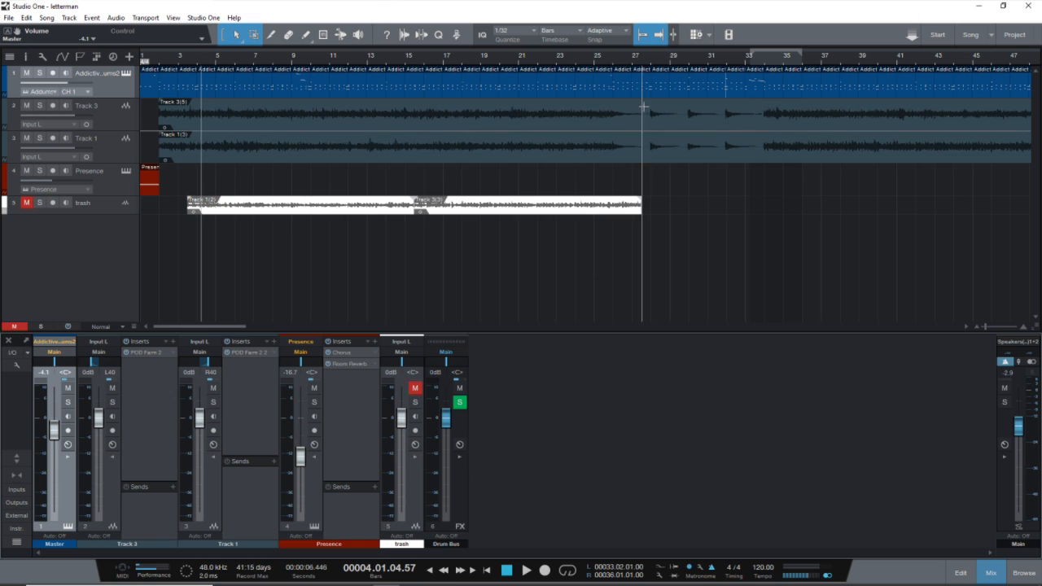
Step: Examine the Presence clips around bars 226 to 242 and their place in the whole arrangement
{"action": "scroll", "coordinate": [650, 60], "scroll_direction": "down", "scroll_amount": 8}
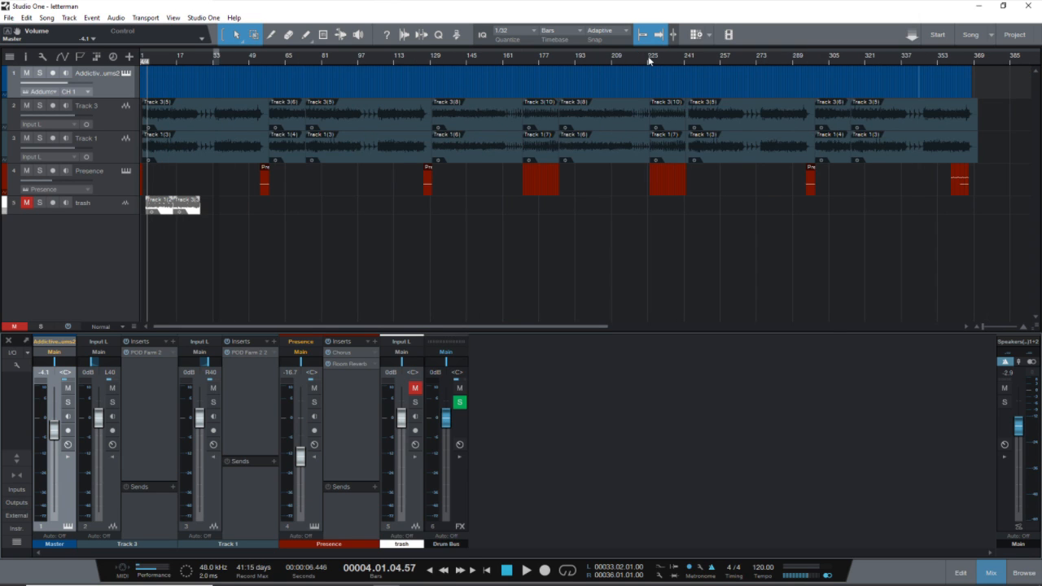
{"action": "scroll", "coordinate": [650, 60], "scroll_direction": "up", "scroll_amount": 8}
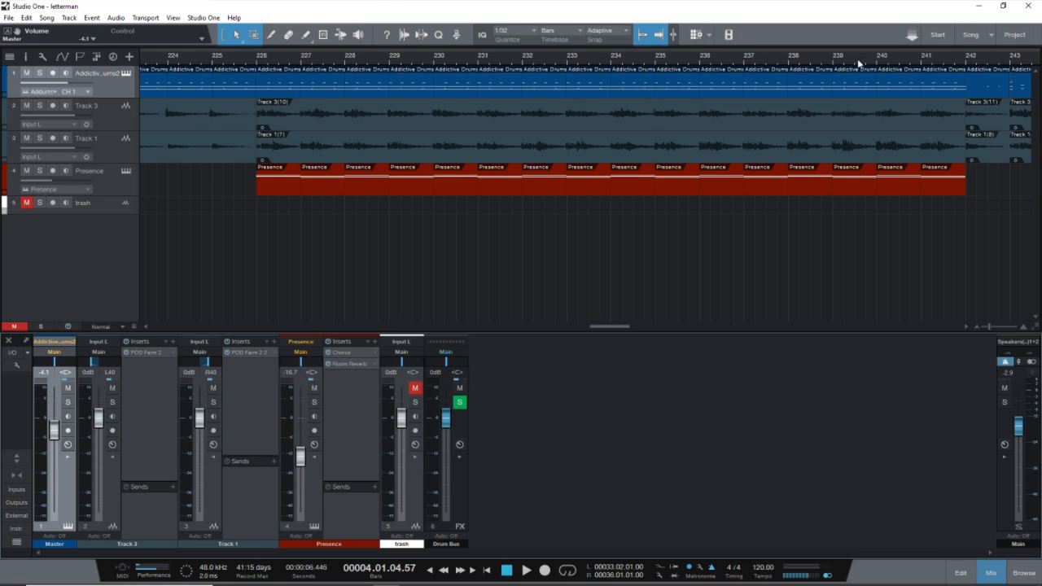
{"action": "scroll", "coordinate": [859, 63], "scroll_direction": "down", "scroll_amount": 4}
{"action": "scroll", "coordinate": [860, 62], "scroll_direction": "down", "scroll_amount": 5}
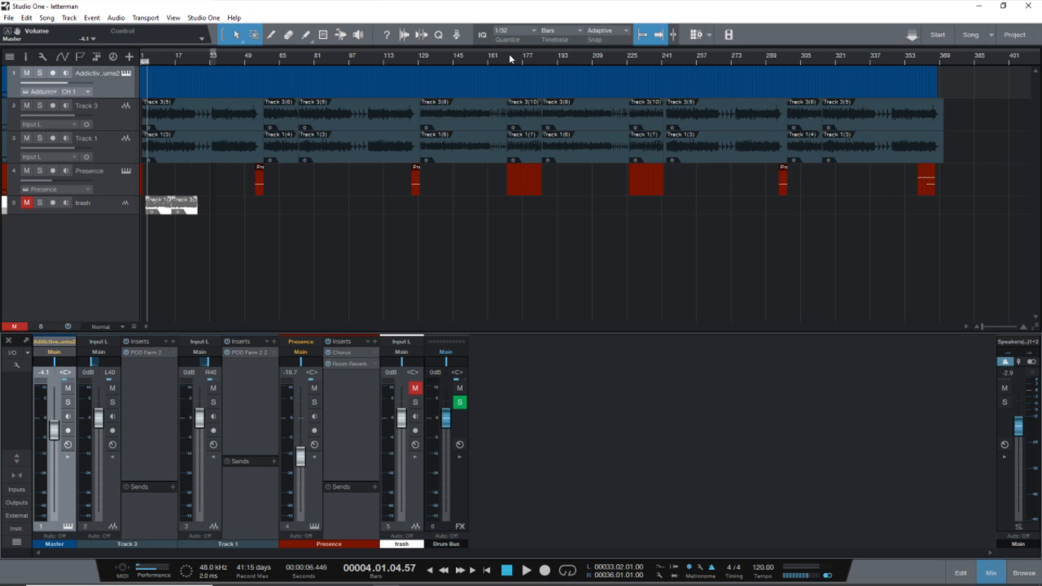
Step: Return the playhead to the start of the song and open the drum track's Addictive Drums 2 instrument
{"action": "scroll", "coordinate": [511, 58], "scroll_direction": "up", "scroll_amount": 5}
{"action": "left_click", "coordinate": [487, 572]}
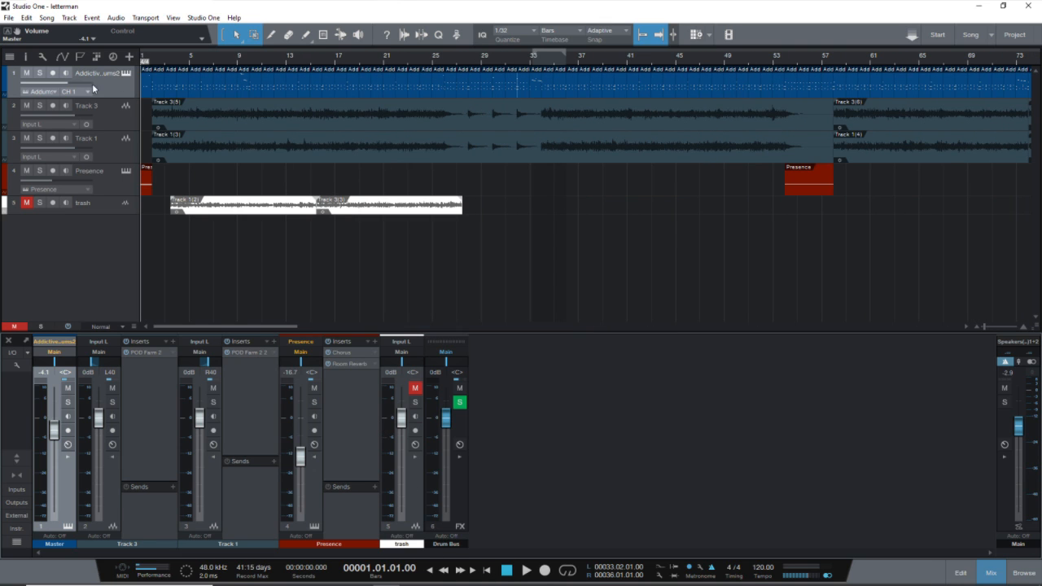
{"action": "left_click", "coordinate": [127, 73]}
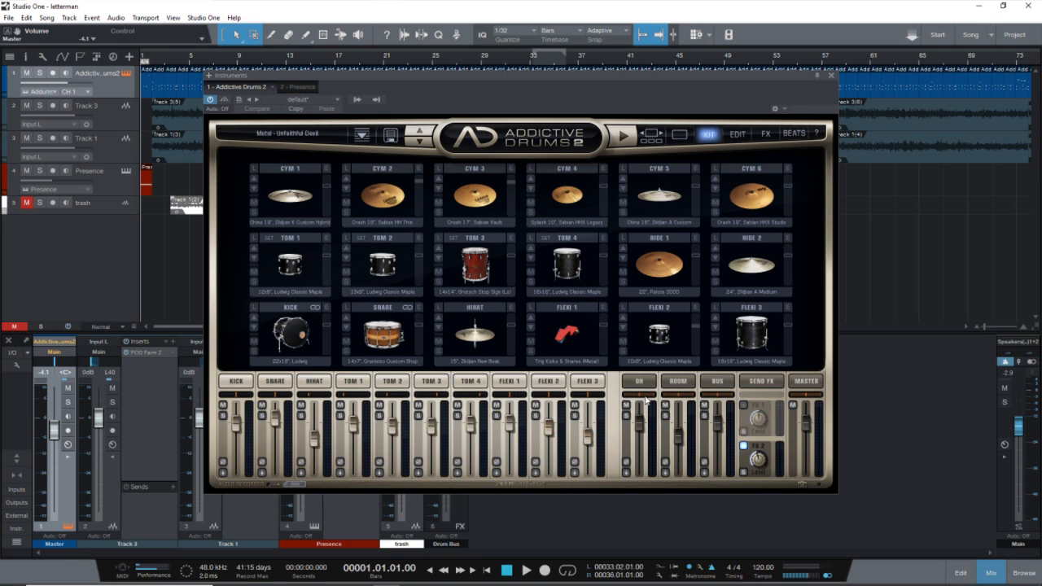
Step: Audition the kick, Flexi 1, Flexi 2, Toms 1 to 4 and Flexi 3 in the drum kit
{"action": "left_click", "coordinate": [309, 348]}
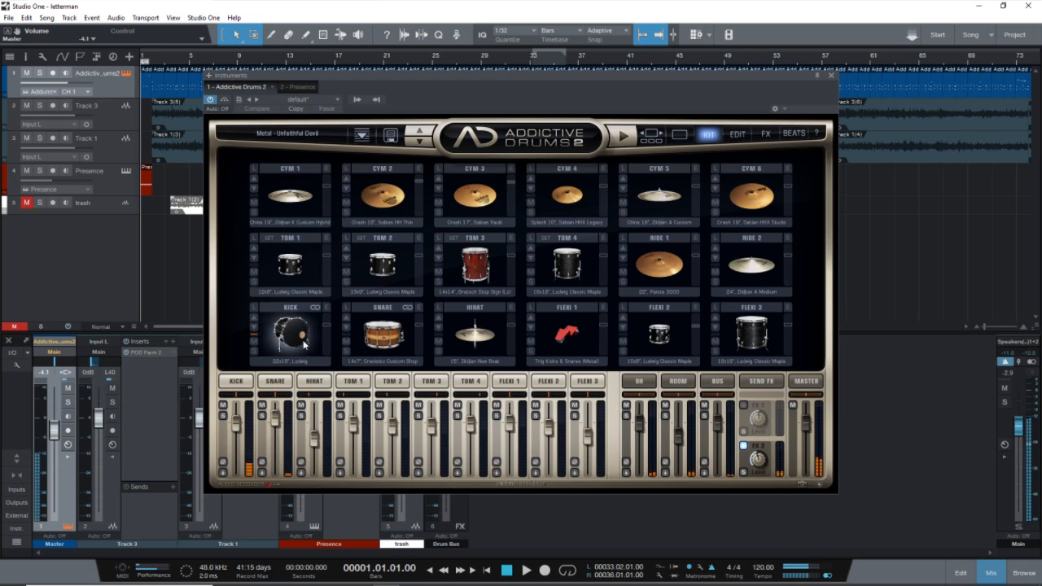
{"action": "left_click", "coordinate": [568, 342]}
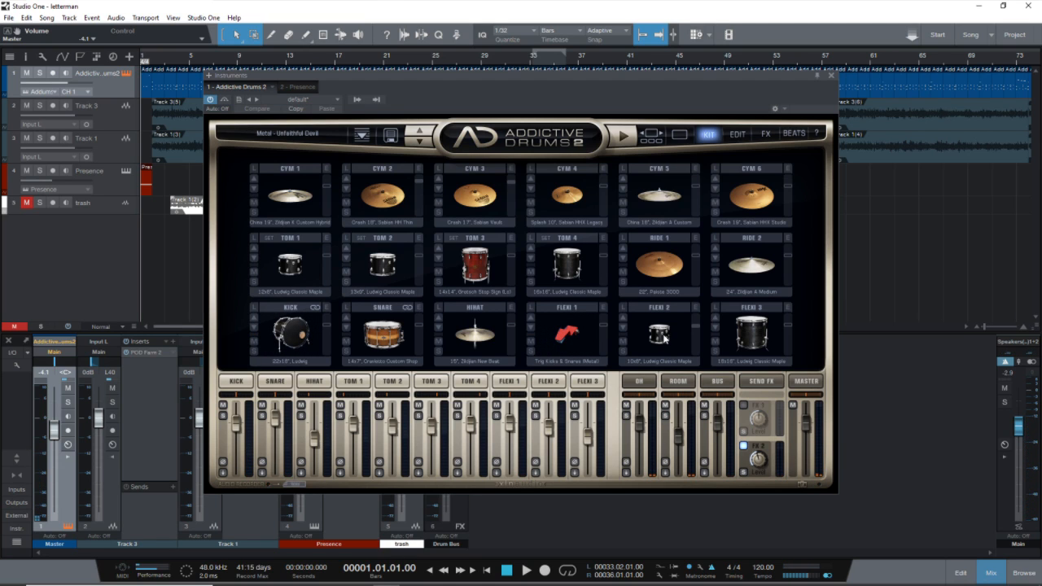
{"action": "left_click", "coordinate": [664, 340]}
{"action": "left_click", "coordinate": [303, 264]}
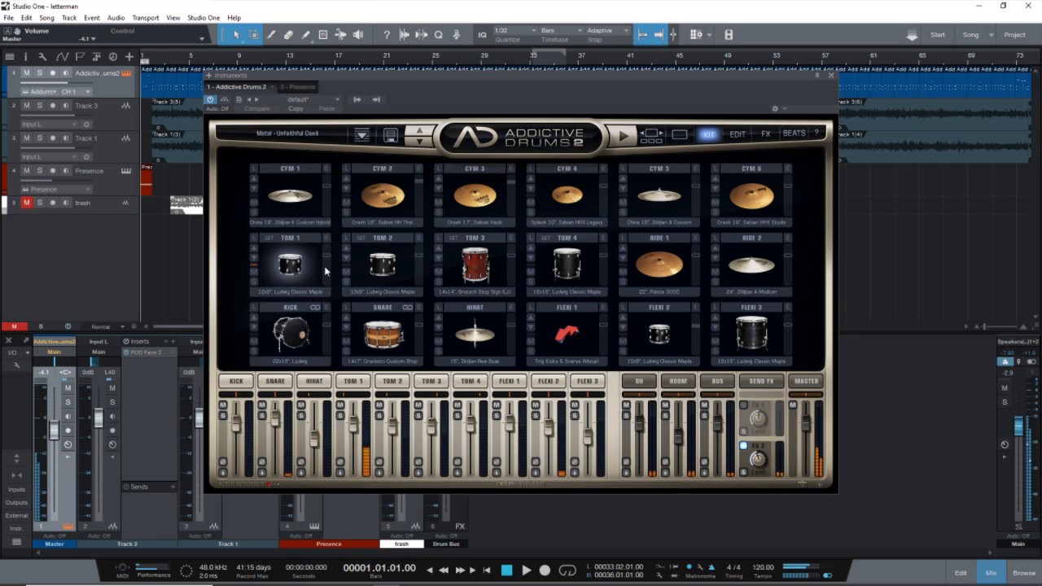
{"action": "left_click", "coordinate": [376, 262]}
{"action": "left_click", "coordinate": [469, 264]}
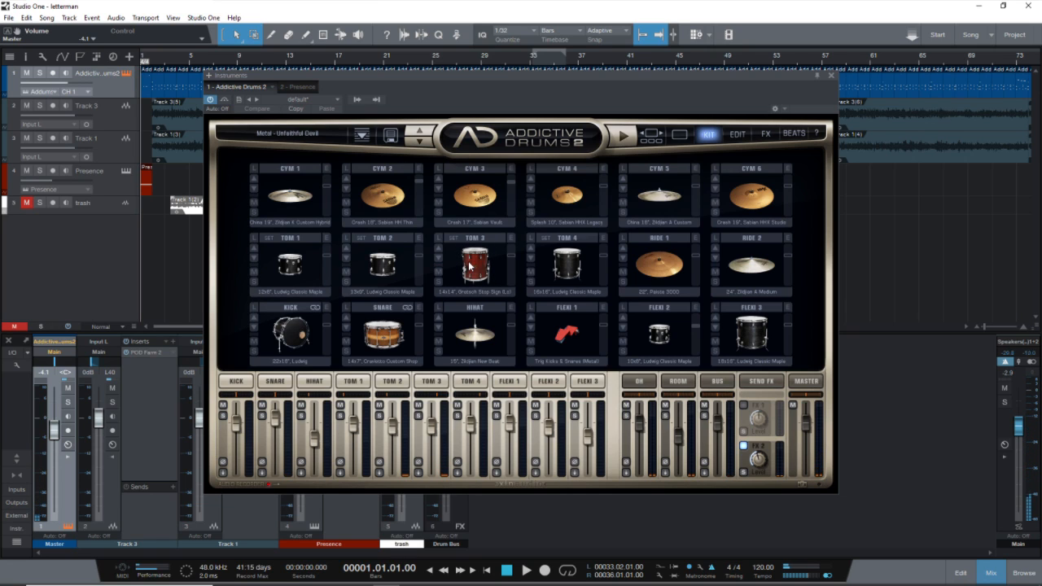
{"action": "left_click", "coordinate": [547, 269]}
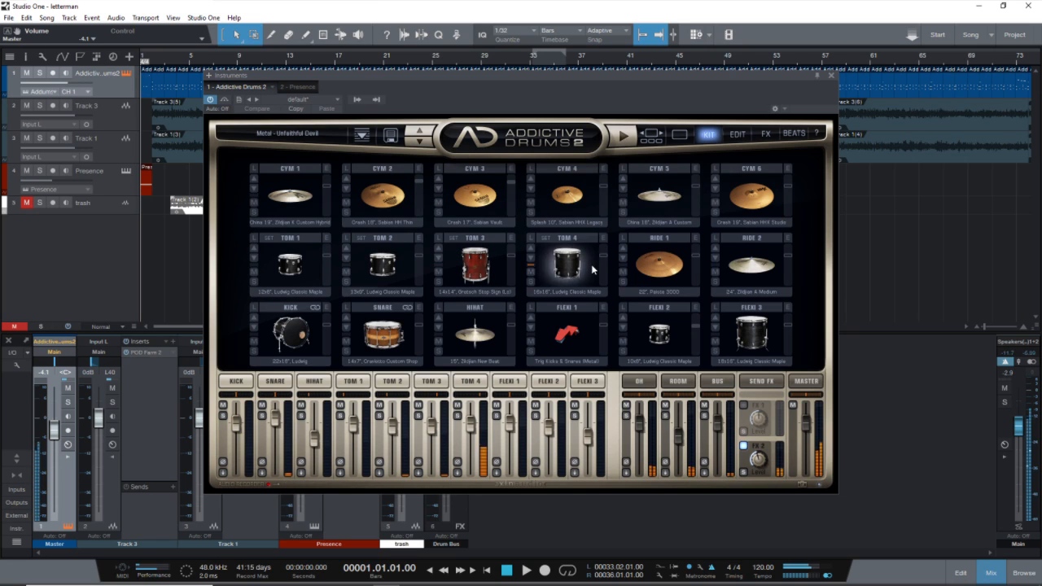
{"action": "left_click", "coordinate": [738, 347]}
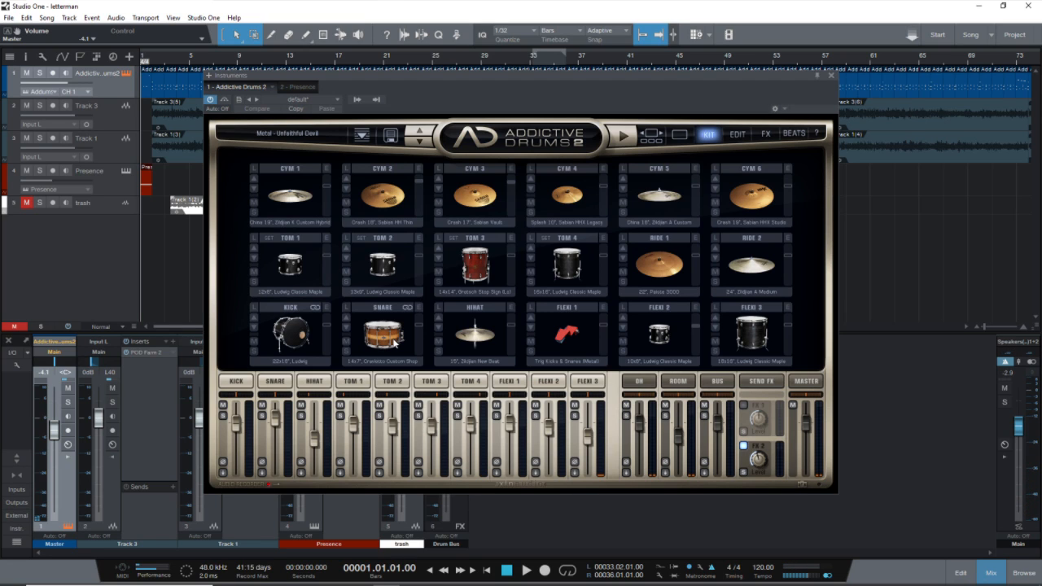
Step: Audition the snare and strike the hi-hat several times
{"action": "left_click", "coordinate": [394, 343]}
{"action": "left_click", "coordinate": [479, 336]}
{"action": "left_click", "coordinate": [480, 337]}
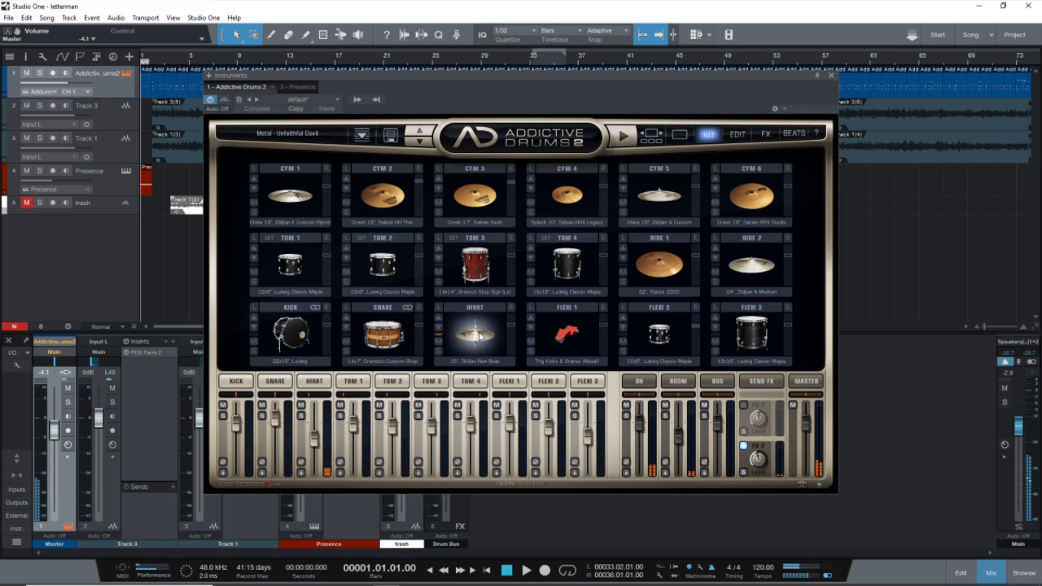
{"action": "left_click", "coordinate": [480, 336]}
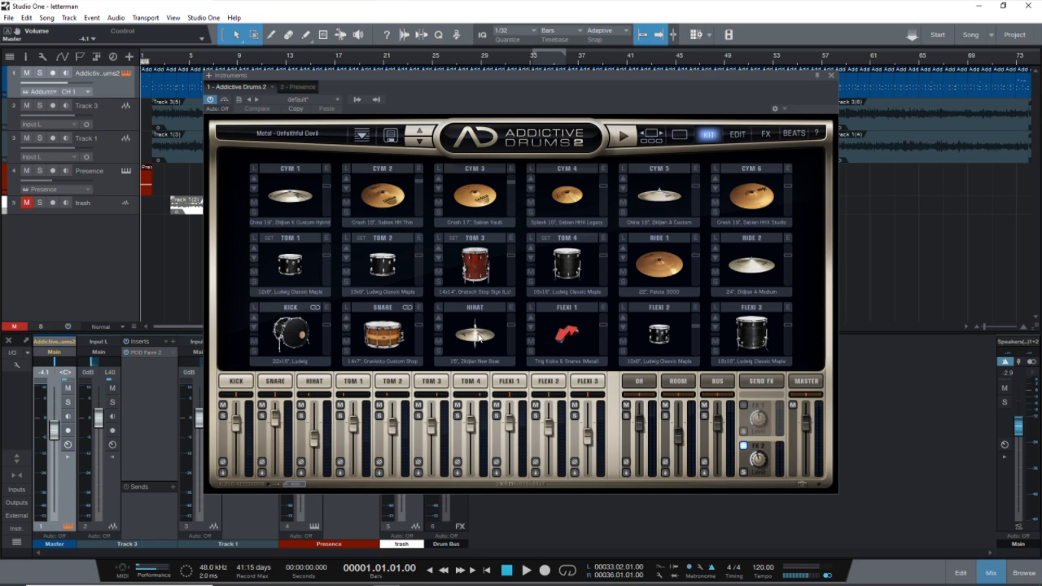
Step: Audition the China cymbals Cym 1 and Cym 5, followed by Ride 1 and Ride 2
{"action": "left_click", "coordinate": [306, 210]}
{"action": "left_click", "coordinate": [305, 208]}
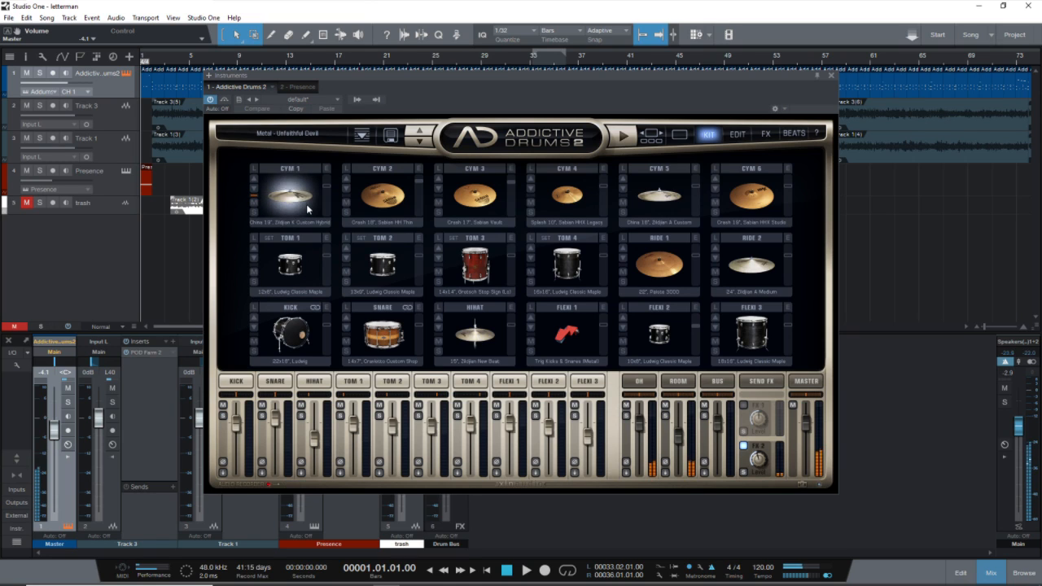
{"action": "left_click", "coordinate": [671, 209]}
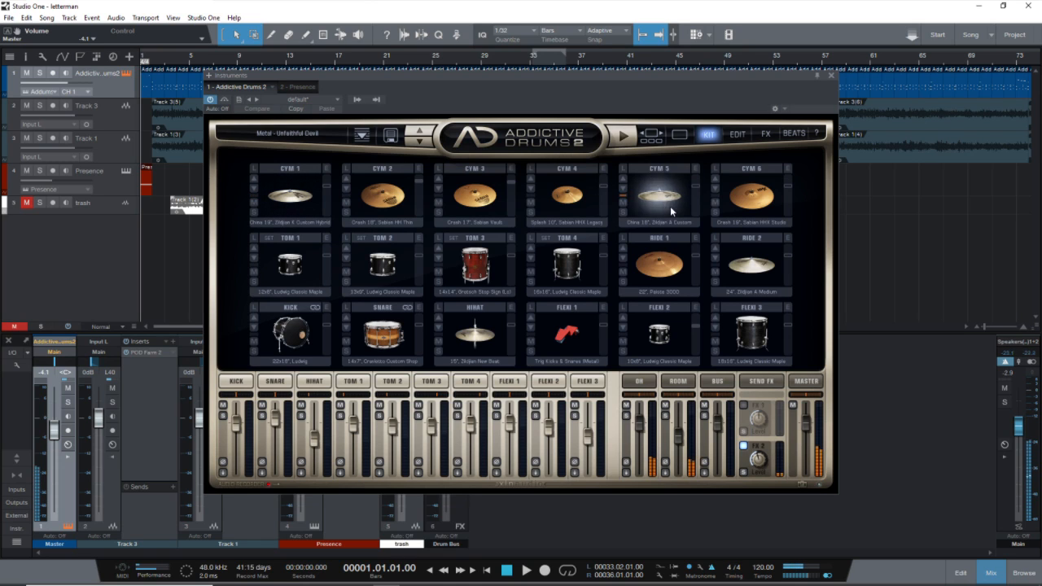
{"action": "left_click", "coordinate": [677, 274]}
{"action": "left_click", "coordinate": [678, 274]}
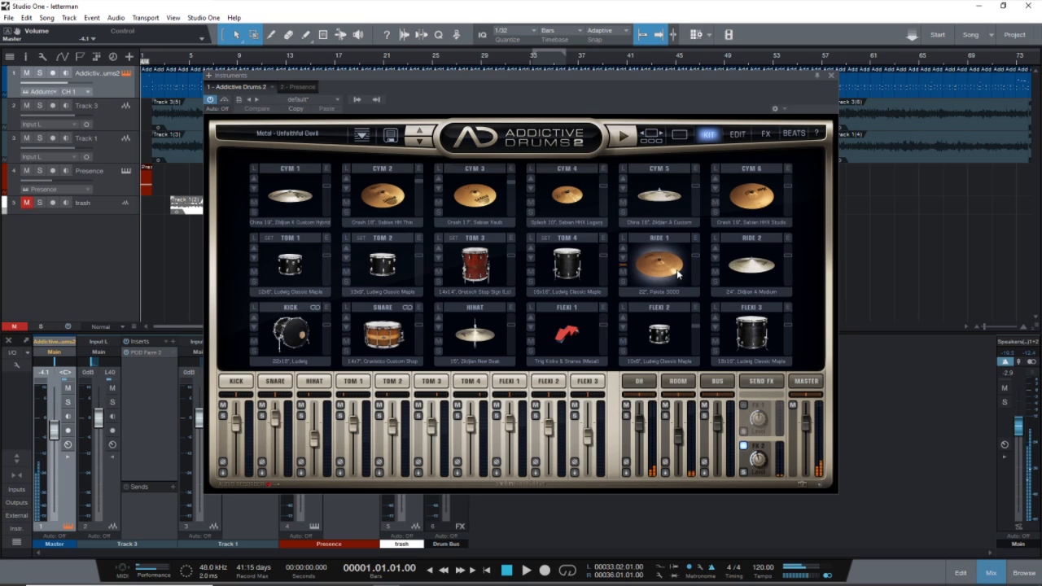
{"action": "left_click", "coordinate": [767, 269]}
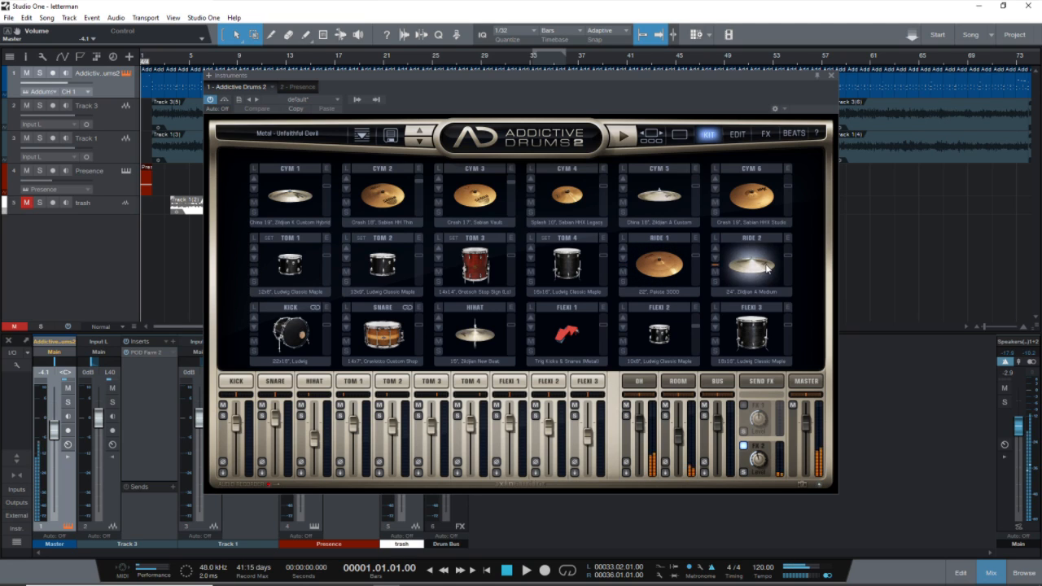
Step: Strike Ride 1 repeatedly at different heights on its picture to compare the hits
{"action": "left_click", "coordinate": [649, 257]}
{"action": "left_click", "coordinate": [649, 256]}
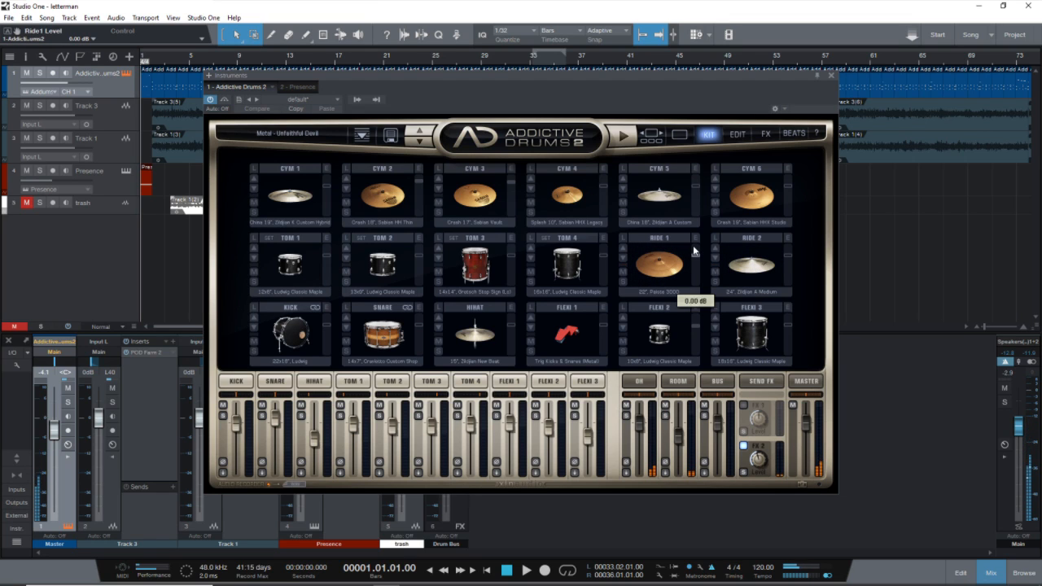
{"action": "left_click", "coordinate": [685, 277]}
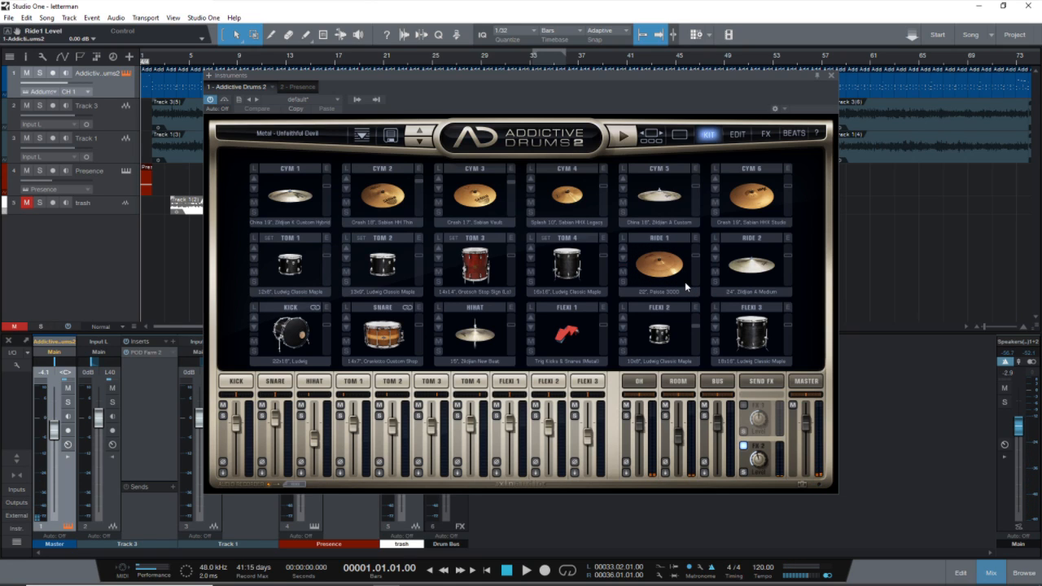
{"action": "left_click", "coordinate": [667, 283]}
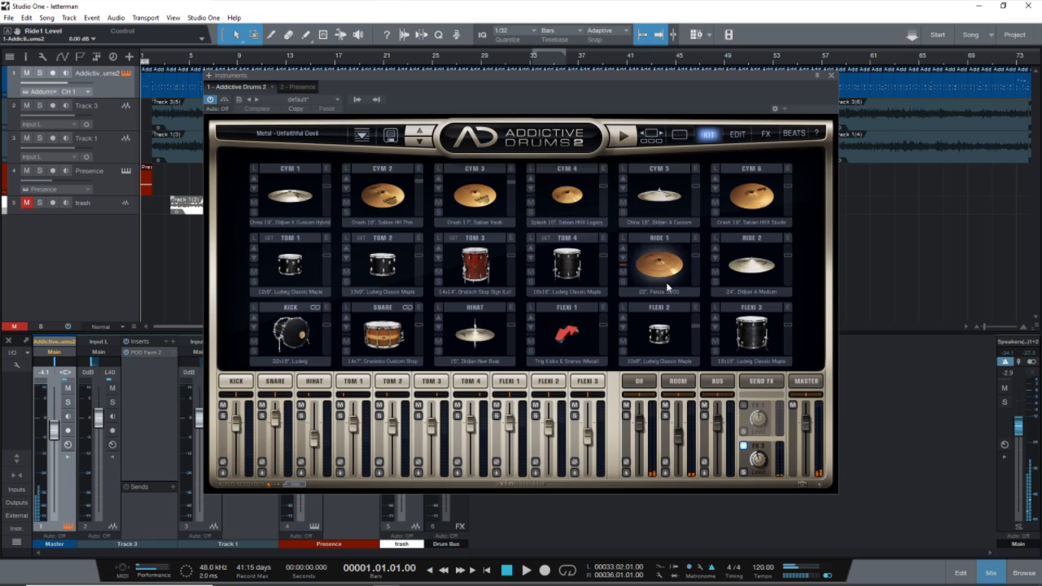
{"action": "left_click", "coordinate": [667, 281]}
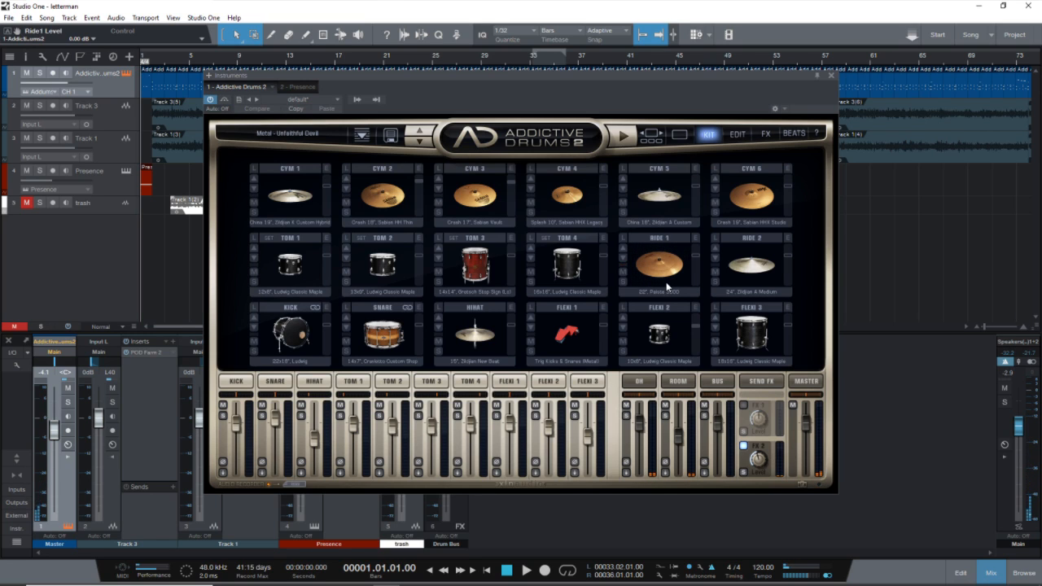
{"action": "left_click", "coordinate": [666, 282]}
{"action": "left_click", "coordinate": [668, 279]}
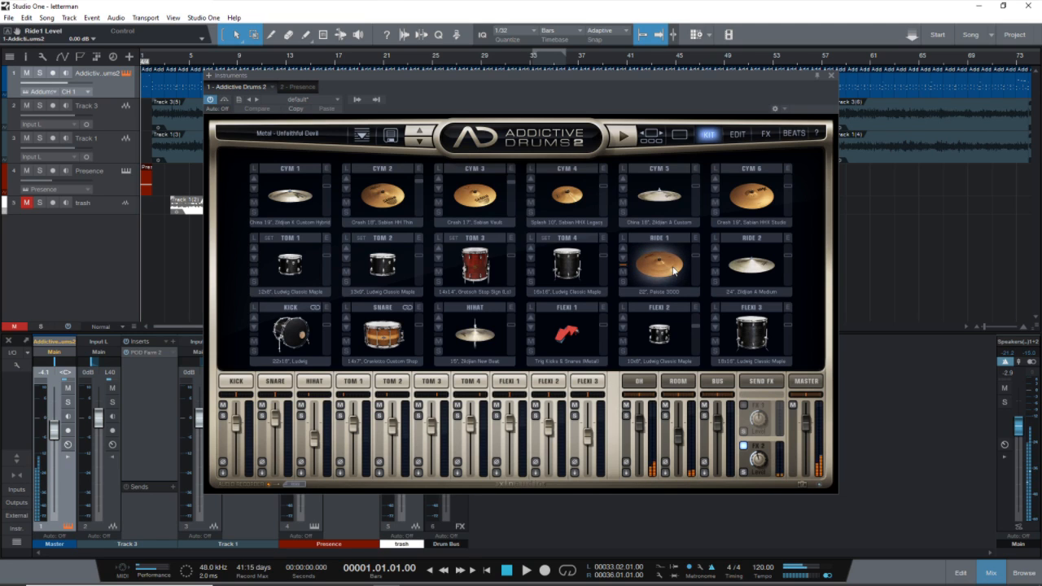
{"action": "left_click", "coordinate": [674, 267]}
{"action": "left_click", "coordinate": [675, 254]}
{"action": "left_click", "coordinate": [674, 252]}
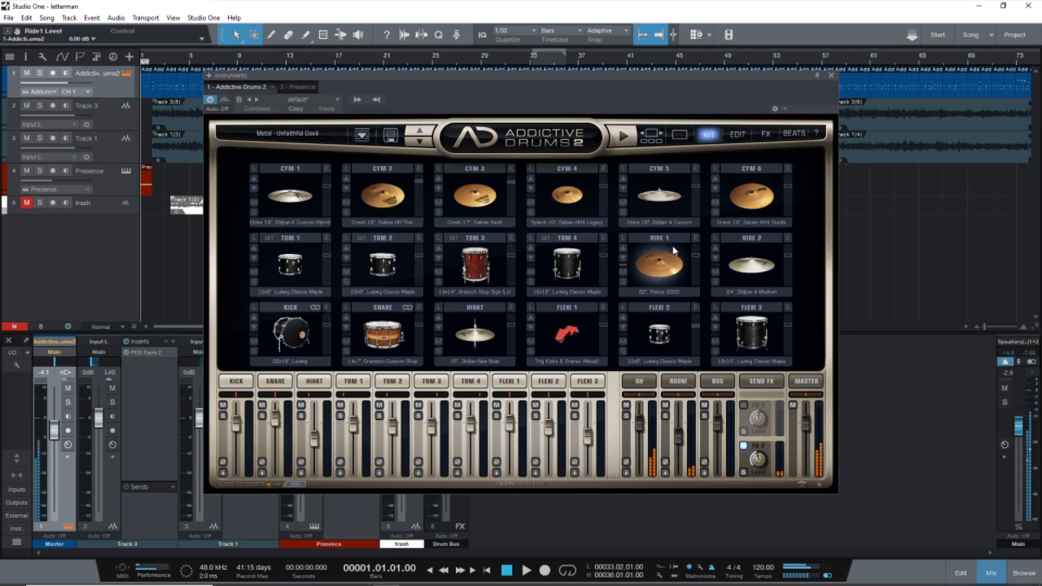
Step: Strike Ride 2 and the Cym 5 China at successively higher spots to compare their hits
{"action": "left_click", "coordinate": [768, 277]}
{"action": "left_click", "coordinate": [765, 265]}
{"action": "left_click", "coordinate": [763, 255]}
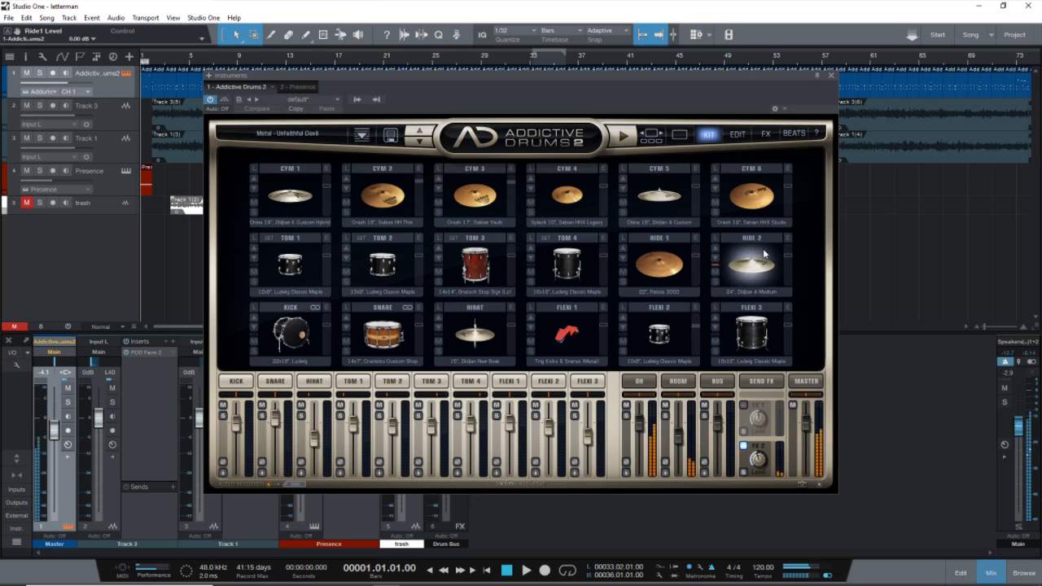
{"action": "left_click", "coordinate": [685, 213]}
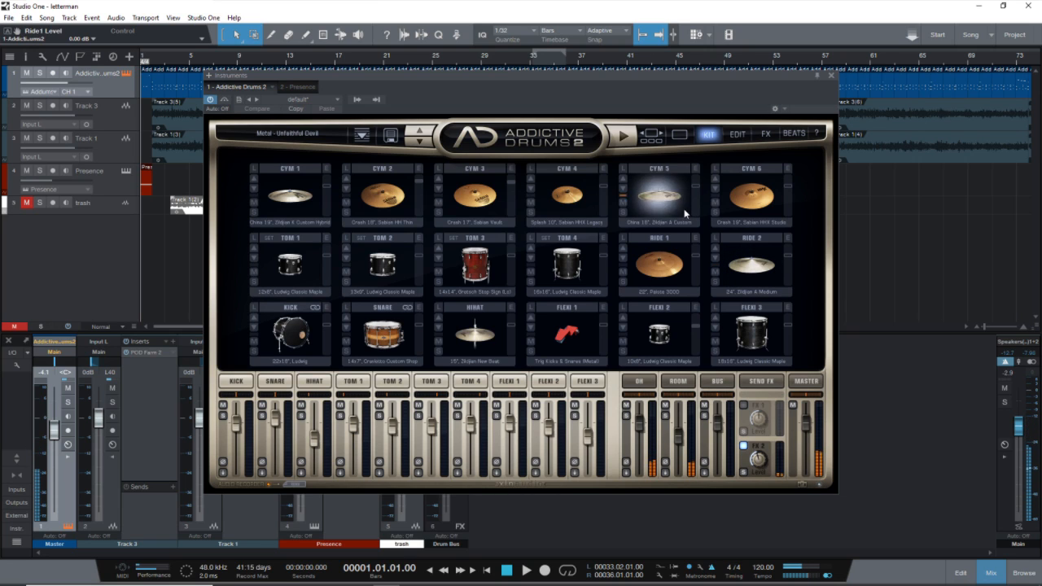
{"action": "left_click", "coordinate": [684, 197]}
{"action": "left_click", "coordinate": [684, 183]}
{"action": "left_click", "coordinate": [684, 178]}
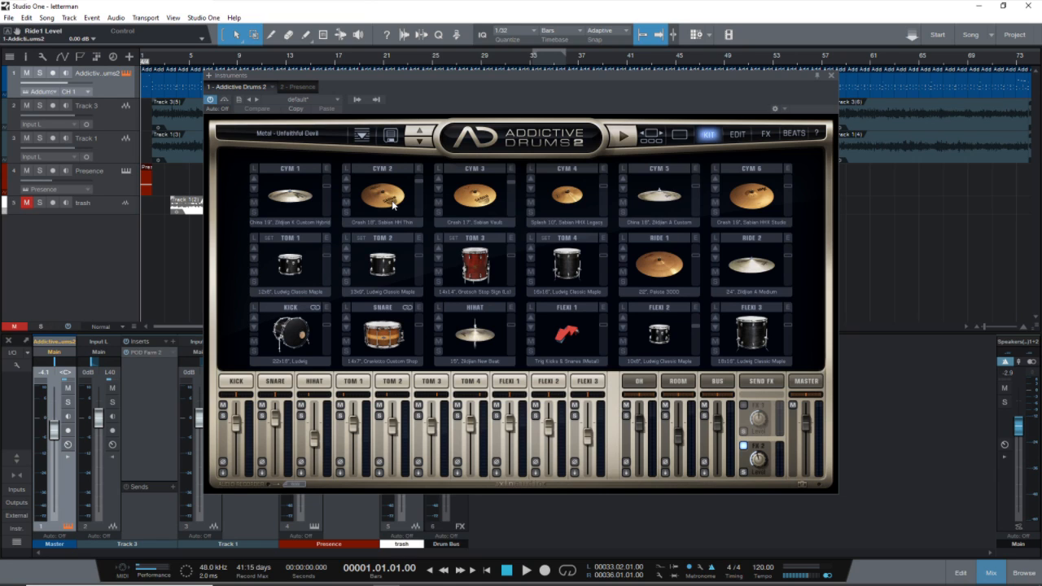
Step: Audition the Cym 4 splash, the Cym 6 crash and Ride 1 once more
{"action": "left_click", "coordinate": [551, 198]}
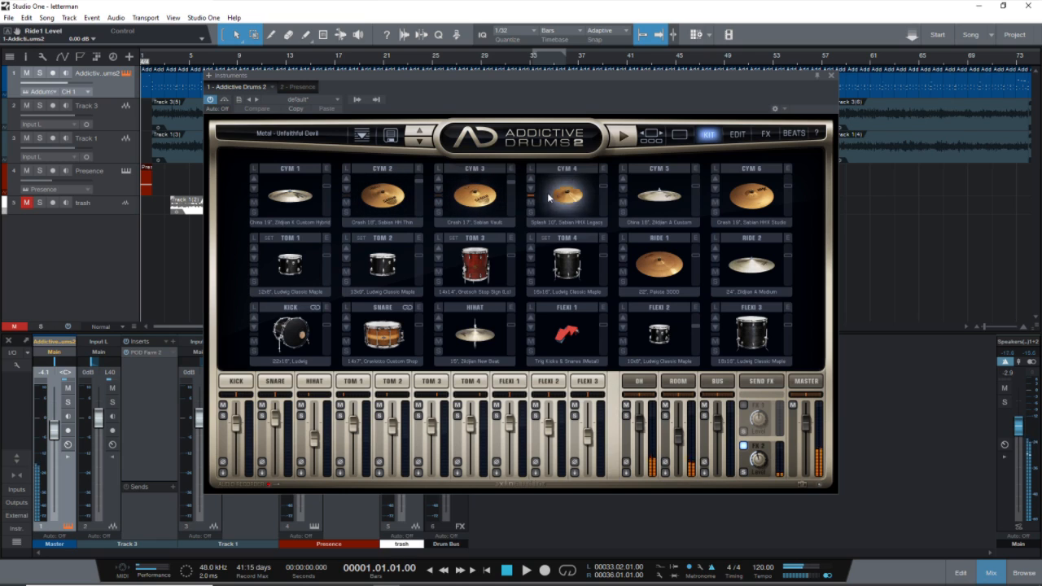
{"action": "left_click", "coordinate": [756, 196]}
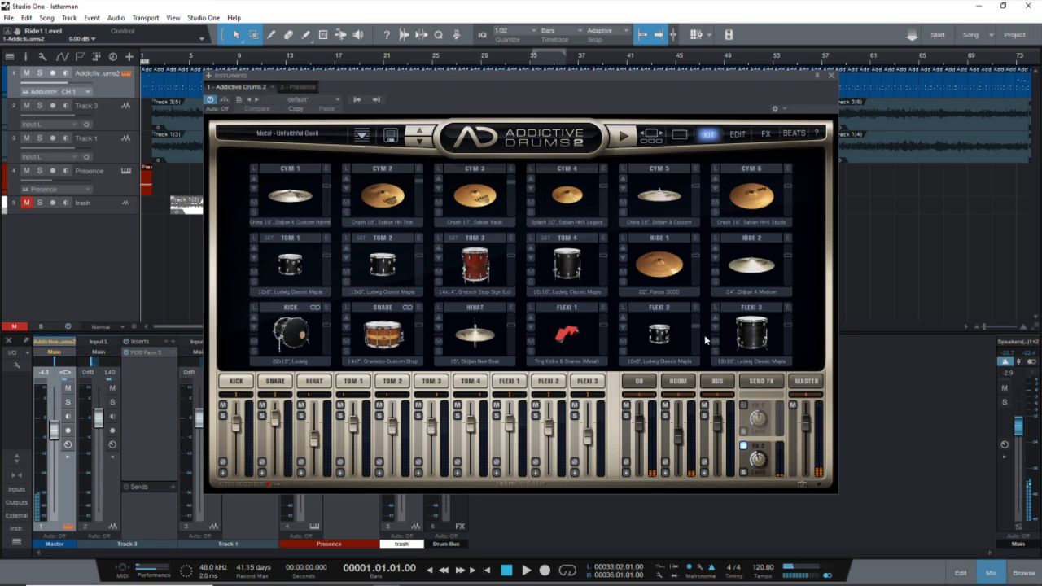
{"action": "left_click", "coordinate": [656, 275]}
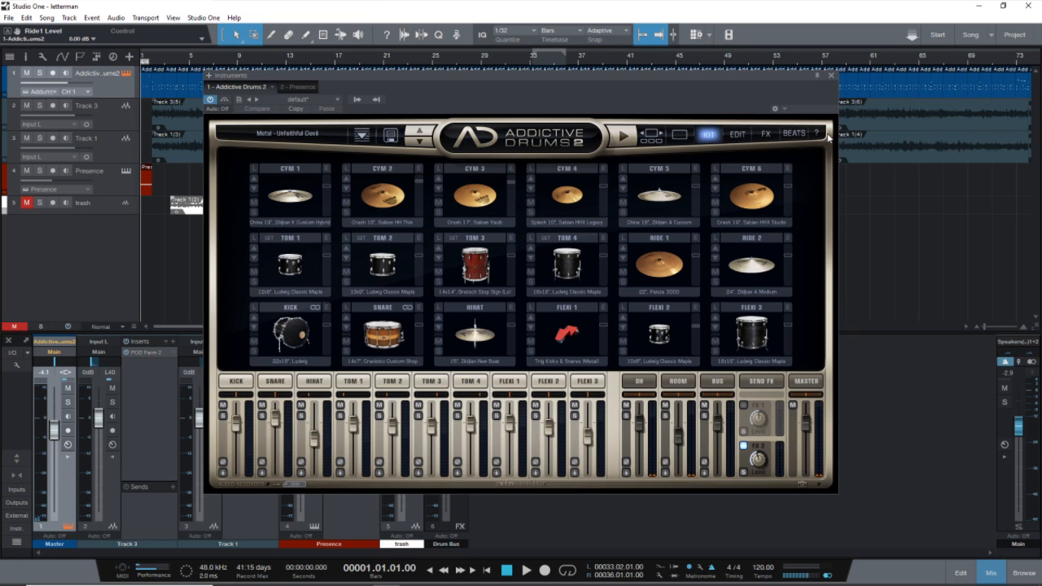
Step: Close Addictive Drums 2, open the first drum clip in the note editor, and view the drum notes of bars 1 to 5
{"action": "left_click", "coordinate": [830, 76]}
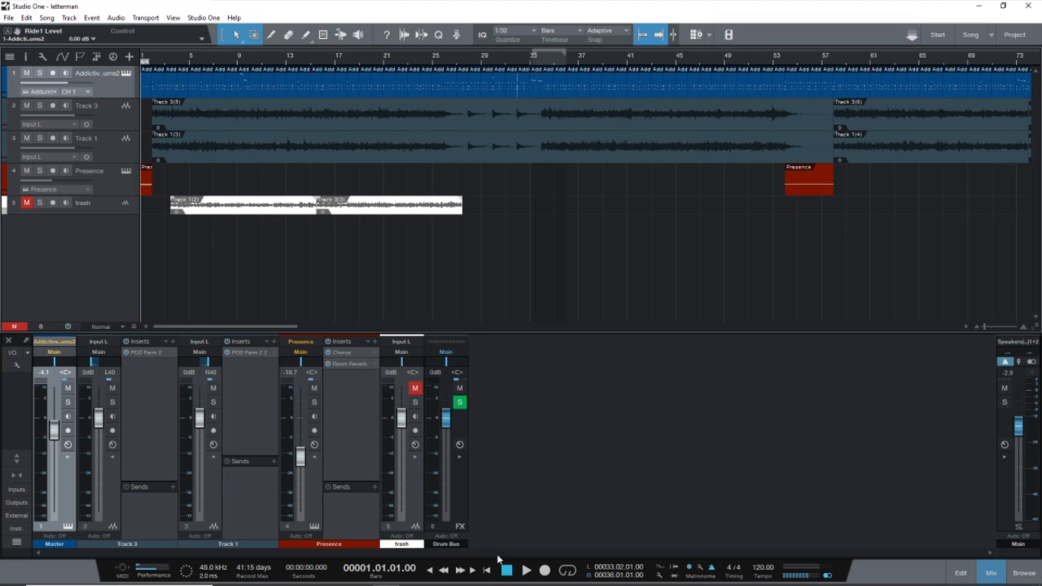
{"action": "double_click", "coordinate": [144, 90]}
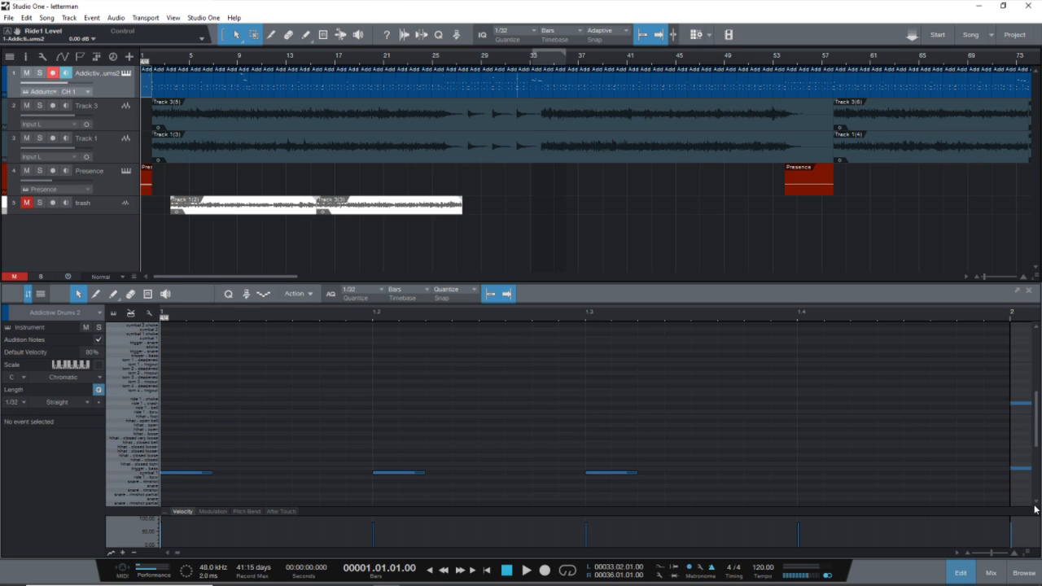
{"action": "scroll", "coordinate": [287, 454], "scroll_direction": "up", "scroll_amount": 1}
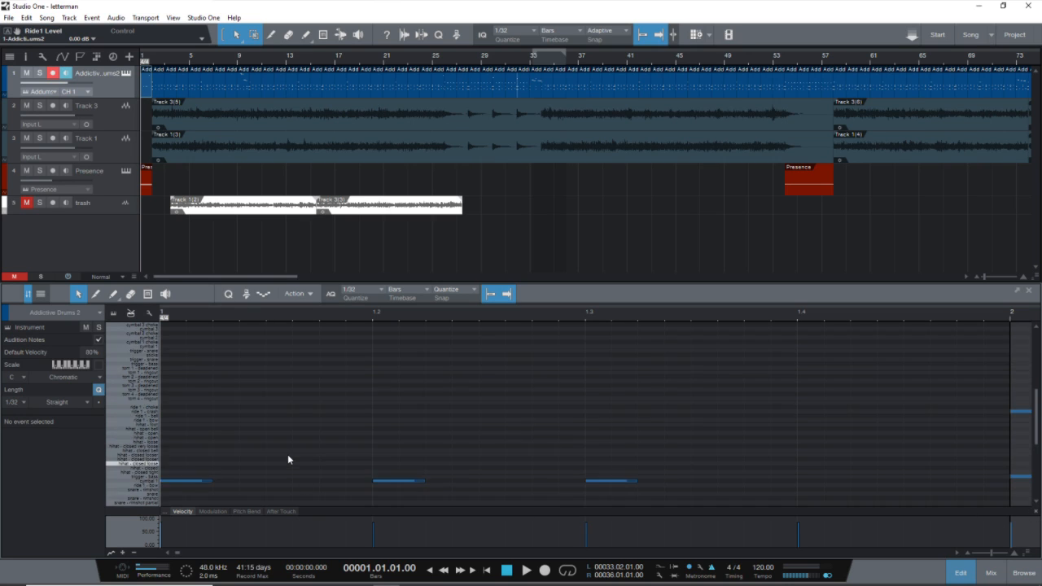
{"action": "scroll", "coordinate": [287, 454], "scroll_direction": "down", "scroll_amount": 2}
{"action": "scroll", "coordinate": [290, 458], "scroll_direction": "down", "scroll_amount": 3}
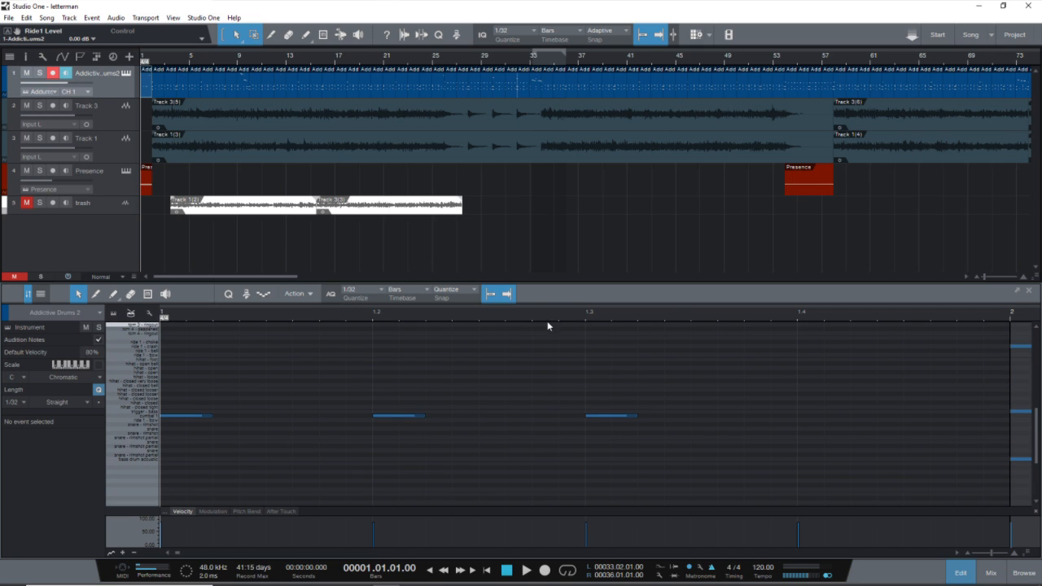
{"action": "scroll", "coordinate": [547, 319], "scroll_direction": "down", "scroll_amount": 3}
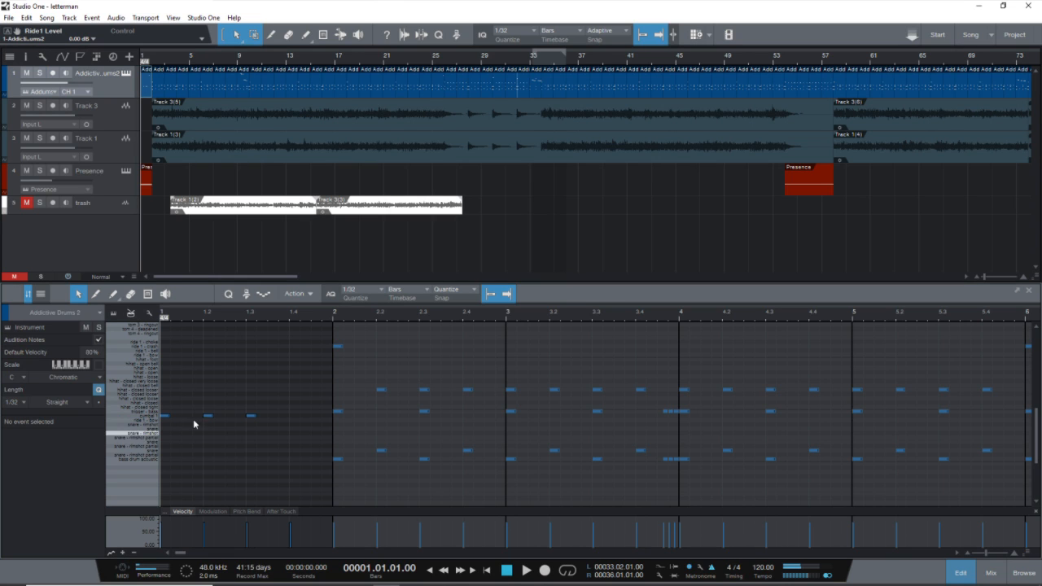
Step: Play the song from the start and examine the tom and Flexi notes of the drum fill in bar 9
{"action": "key", "text": "space"}
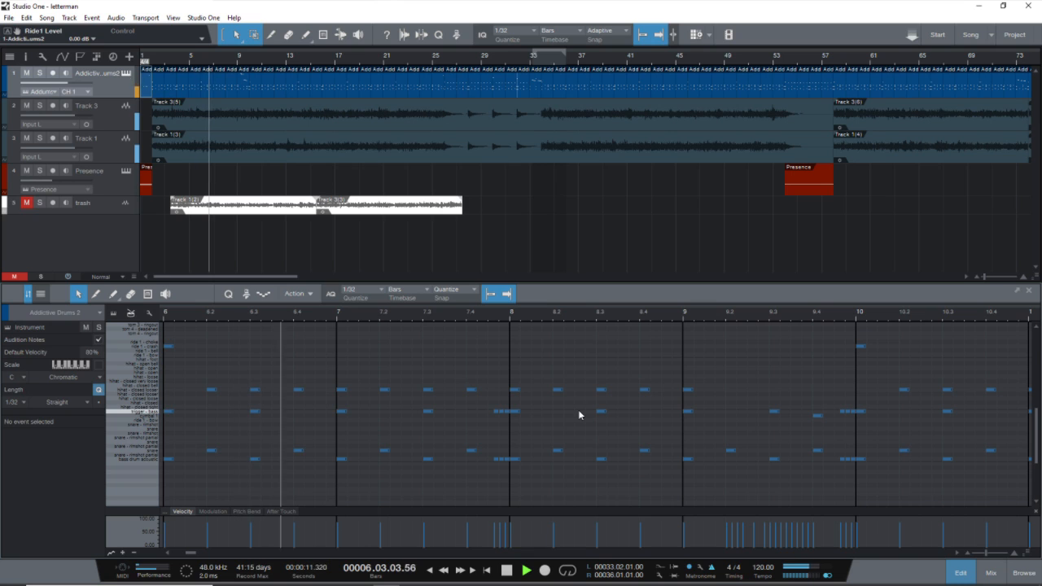
{"action": "scroll", "coordinate": [579, 414], "scroll_direction": "up", "scroll_amount": 3}
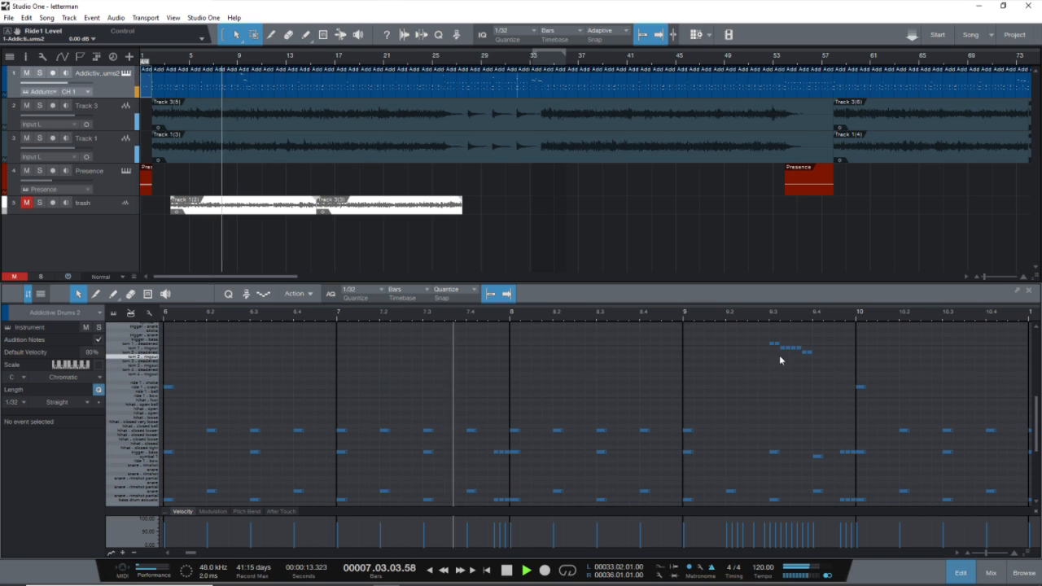
{"action": "scroll", "coordinate": [808, 366], "scroll_direction": "up", "scroll_amount": 1}
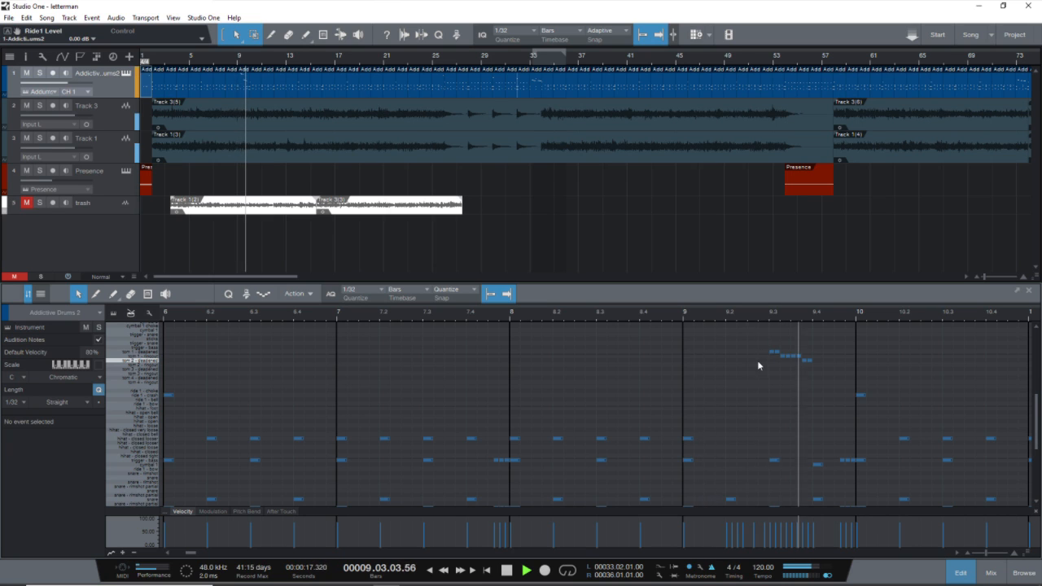
{"action": "scroll", "coordinate": [757, 362], "scroll_direction": "up", "scroll_amount": 5}
{"action": "scroll", "coordinate": [754, 377], "scroll_direction": "up", "scroll_amount": 1}
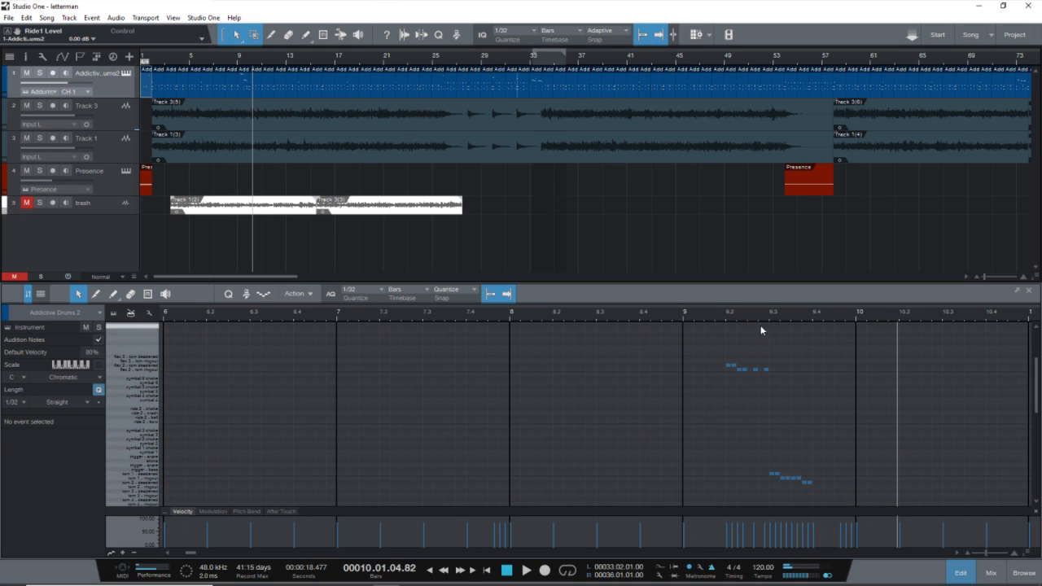
Step: Replay the end of the bar 9 drum fill and examine the hi-hat, snare and bass drum notes of bars 6 to 10
{"action": "left_click", "coordinate": [688, 319]}
{"action": "key", "text": "space"}
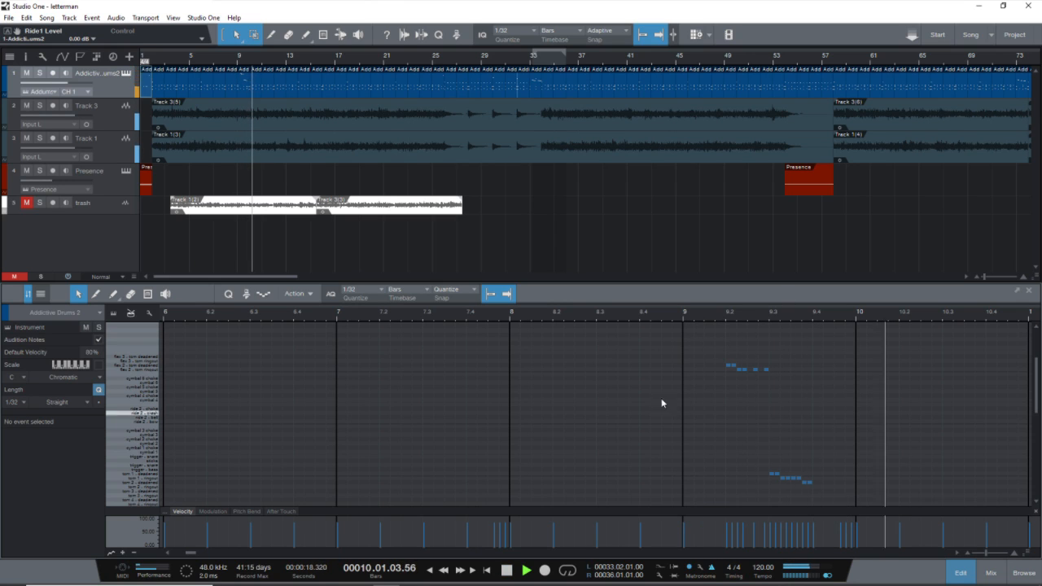
{"action": "key", "text": "space"}
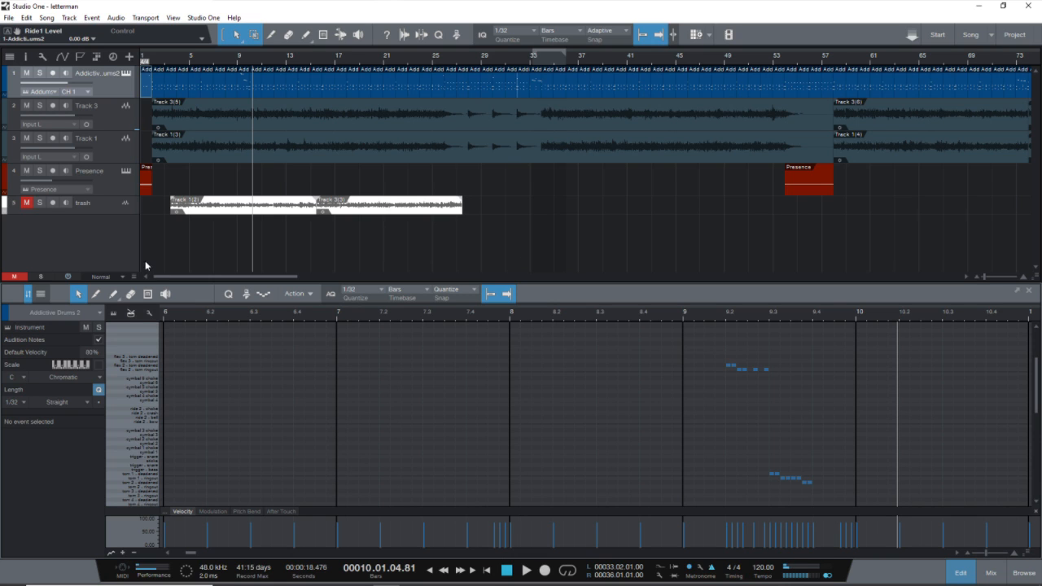
{"action": "scroll", "coordinate": [665, 447], "scroll_direction": "down", "scroll_amount": 8}
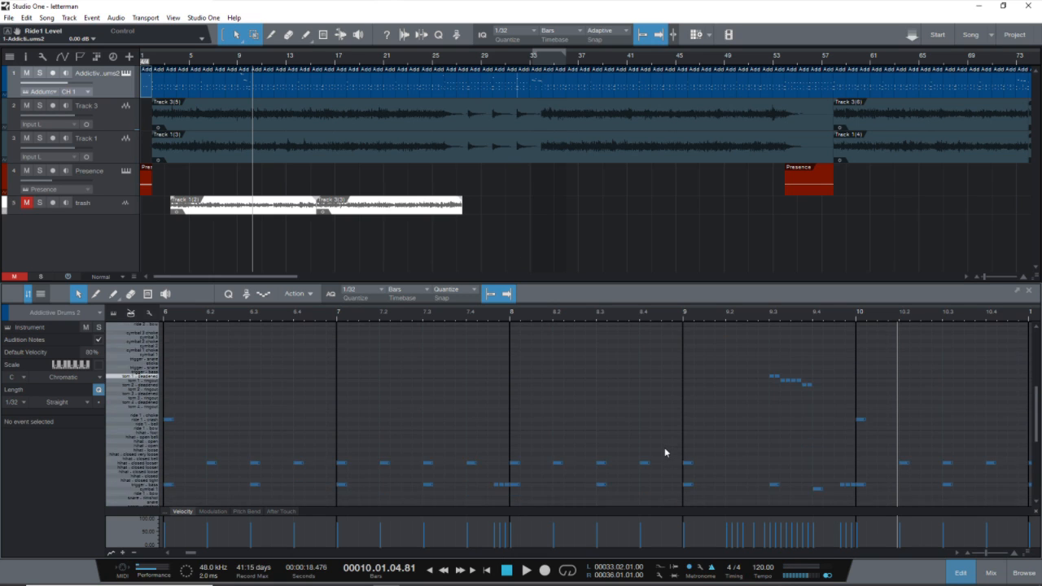
{"action": "scroll", "coordinate": [664, 447], "scroll_direction": "down", "scroll_amount": 2}
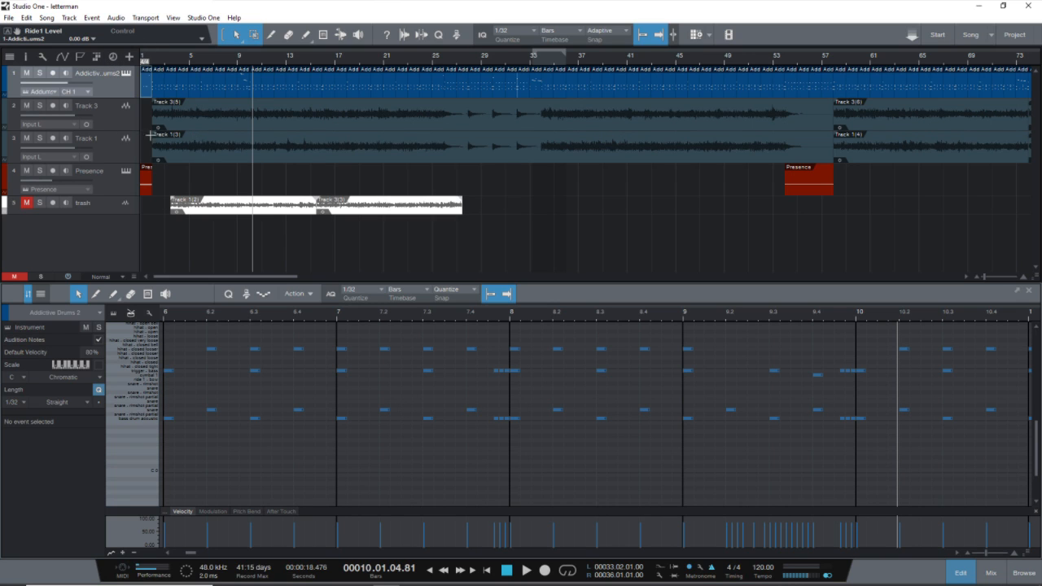
Step: Show the mixer and listen to Track 3 and Track 1 soloed one after the other from the song start, clearing the solo at the end
{"action": "key", "text": "F3"}
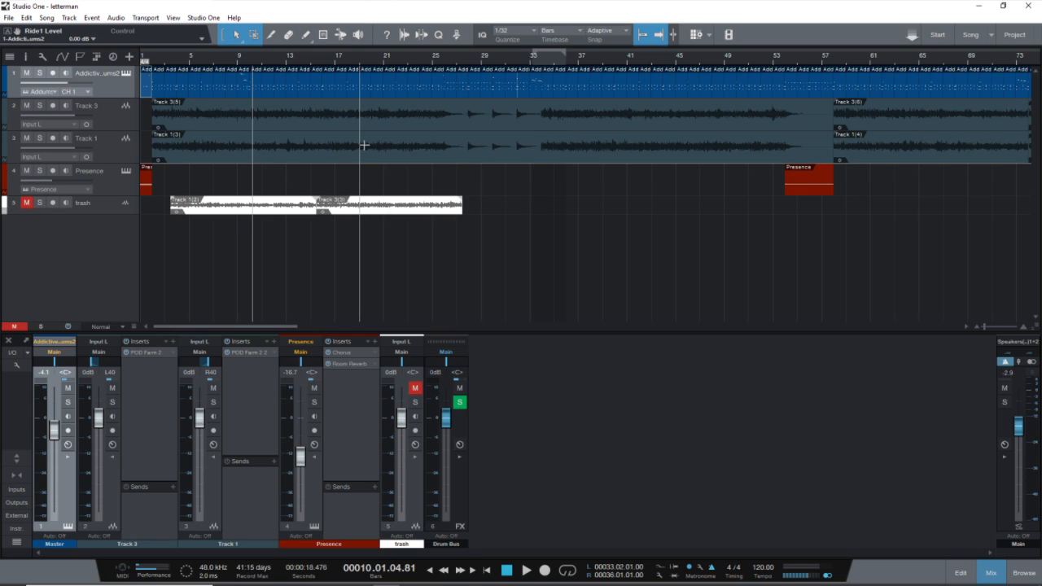
{"action": "left_click", "coordinate": [488, 571]}
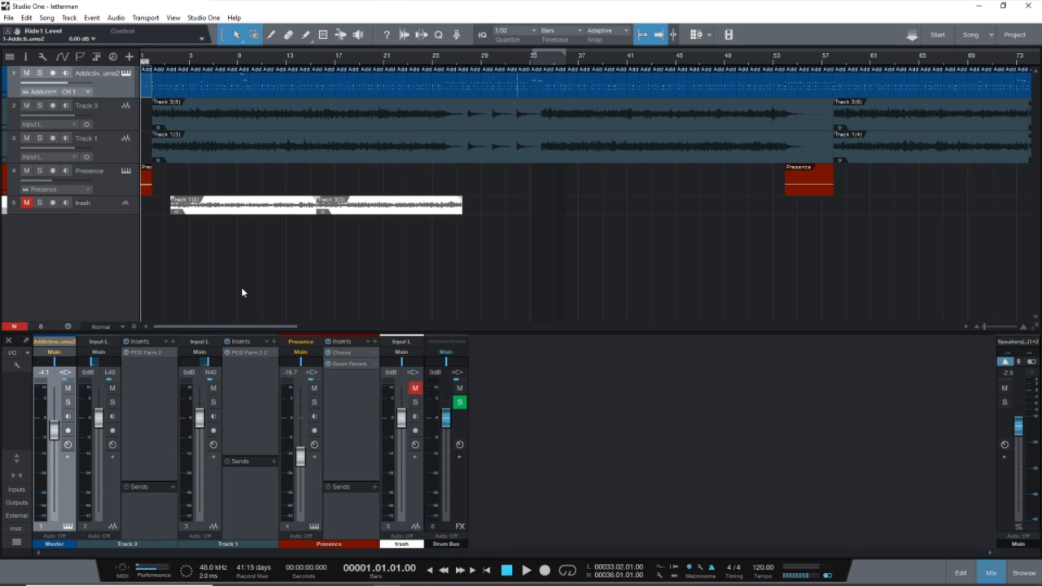
{"action": "left_click", "coordinate": [38, 106]}
{"action": "key", "text": "space"}
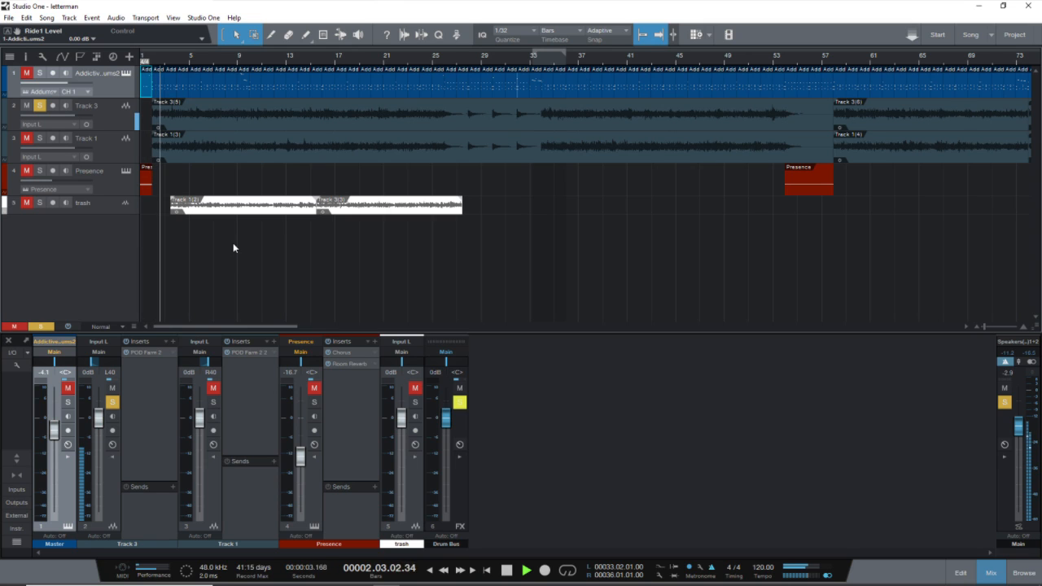
{"action": "left_click", "coordinate": [39, 106]}
{"action": "left_click", "coordinate": [39, 138]}
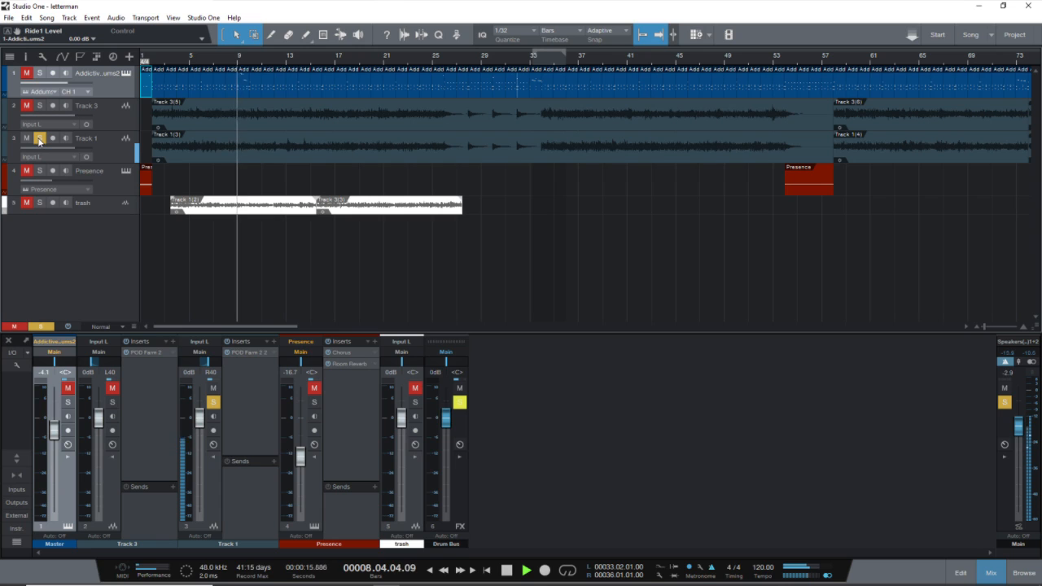
{"action": "key", "text": "space"}
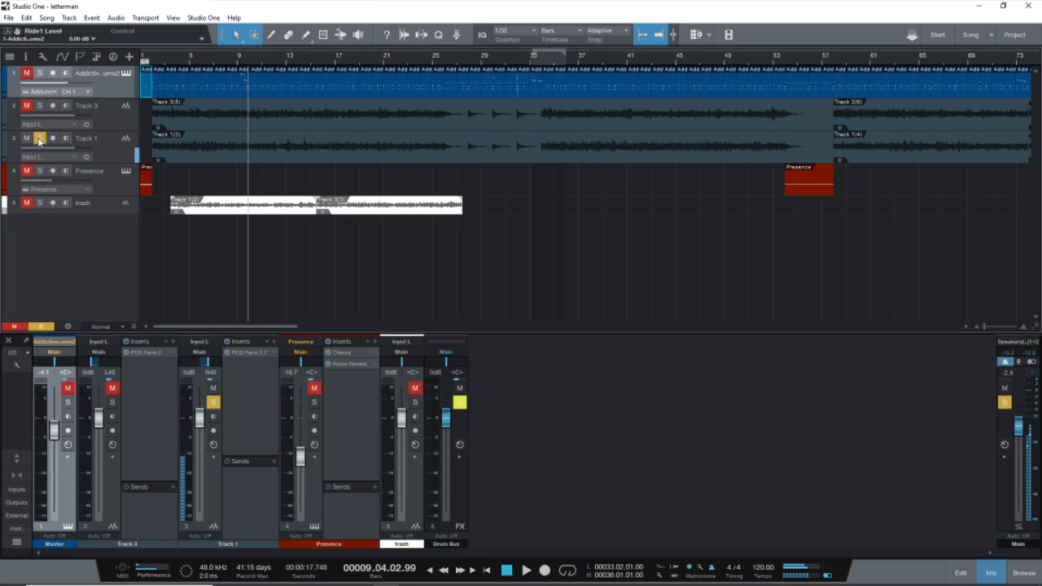
{"action": "left_click", "coordinate": [44, 143]}
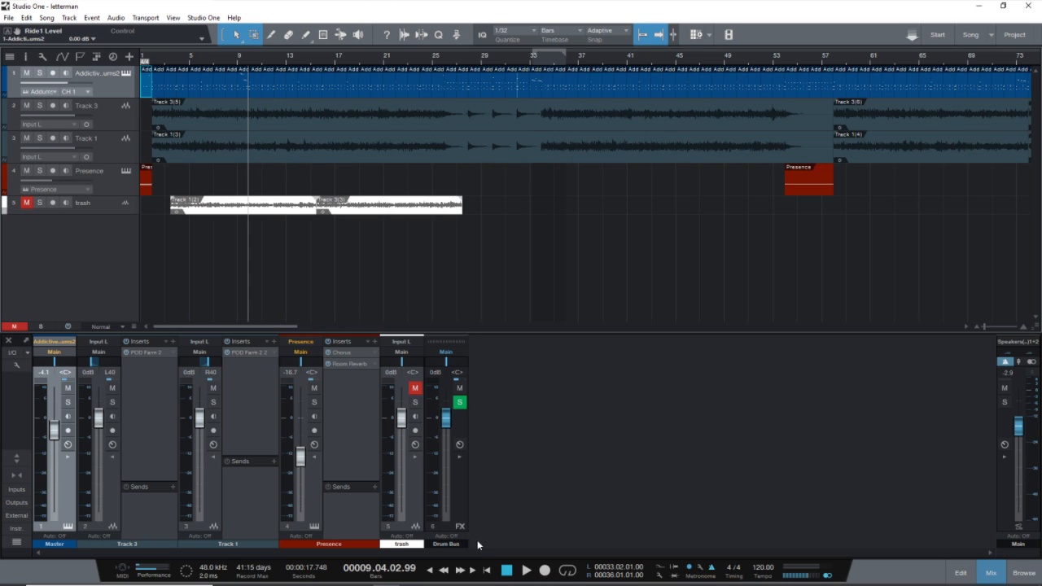
Step: Play the full mix from the start of the song into bar 14 with bars 1 to 21 in view
{"action": "left_click", "coordinate": [488, 571]}
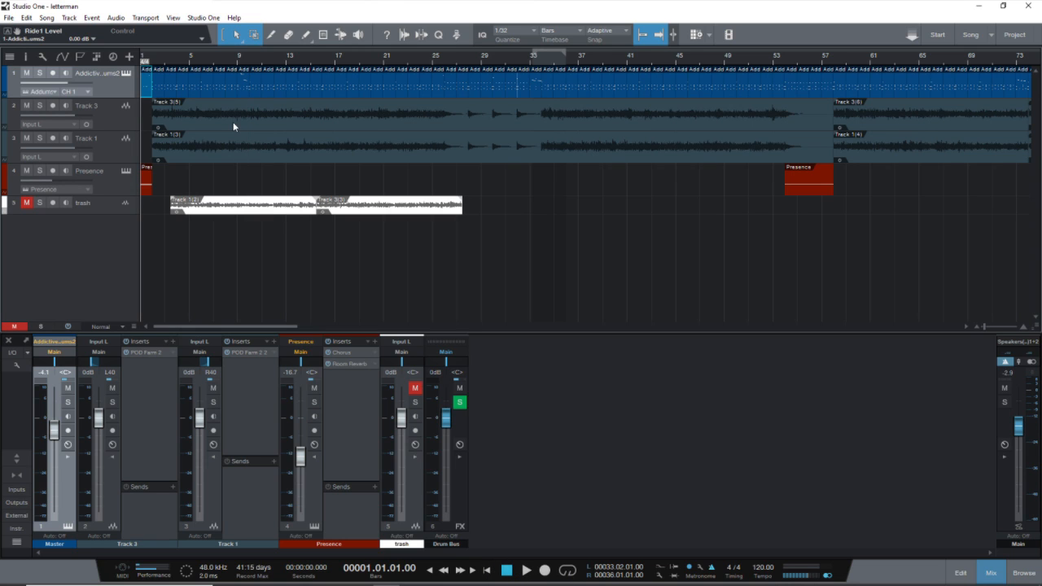
{"action": "scroll", "coordinate": [308, 67], "scroll_direction": "up", "scroll_amount": 4}
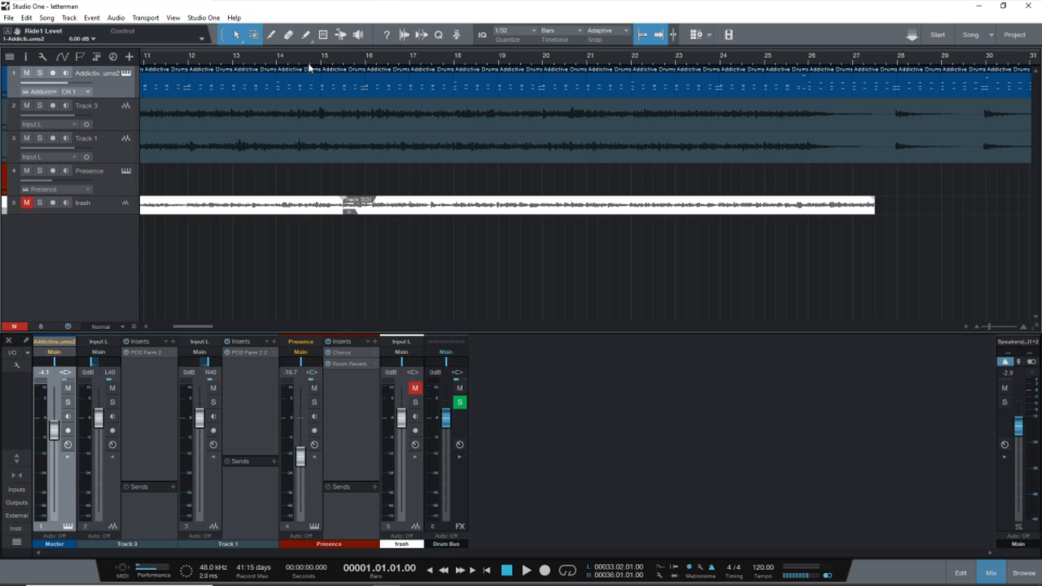
{"action": "left_click_drag", "start_coordinate": [207, 325], "coordinate": [180, 325]}
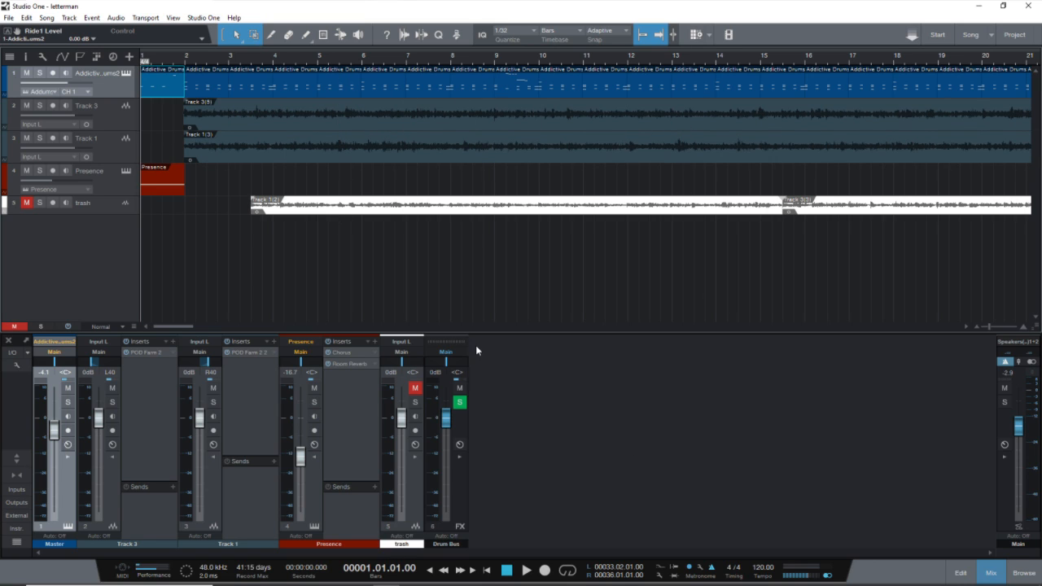
{"action": "key", "text": "space"}
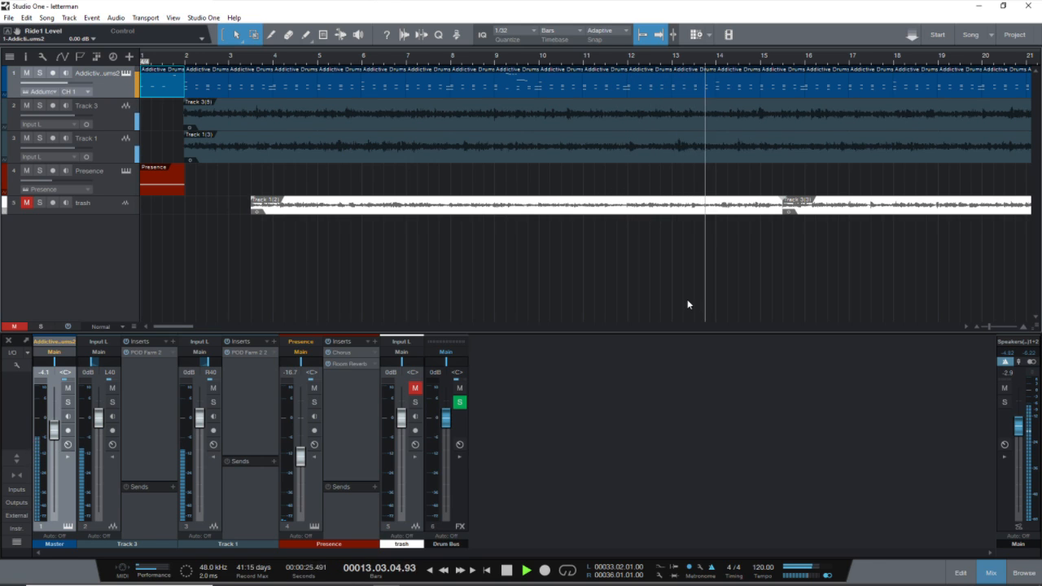
{"action": "key", "text": "space"}
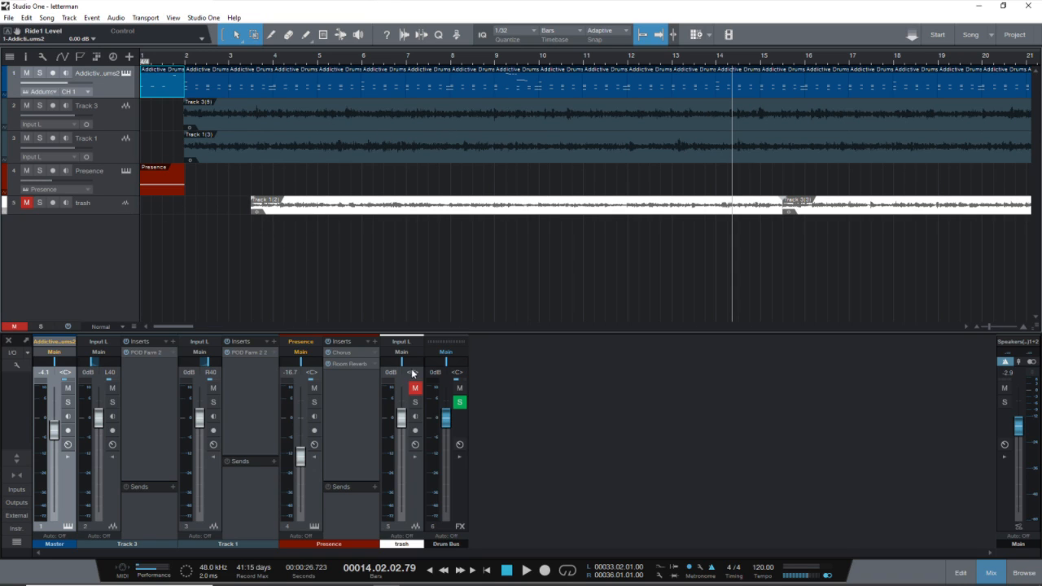
Step: Close letterman without saving and open the bday song, dismissing the sample rate and missing files dialogs
{"action": "left_click", "coordinate": [9, 19]}
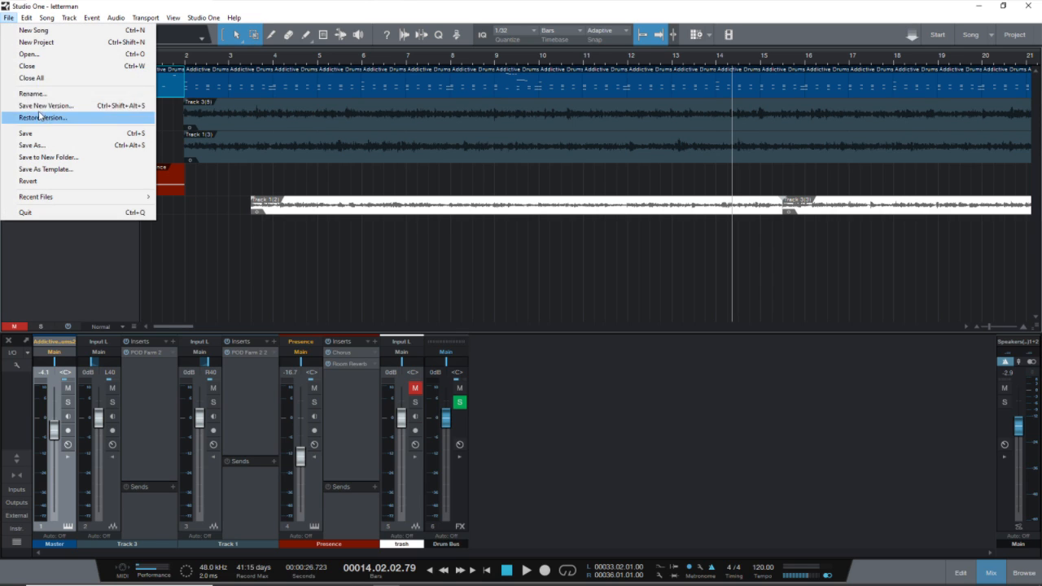
{"action": "left_click", "coordinate": [27, 66]}
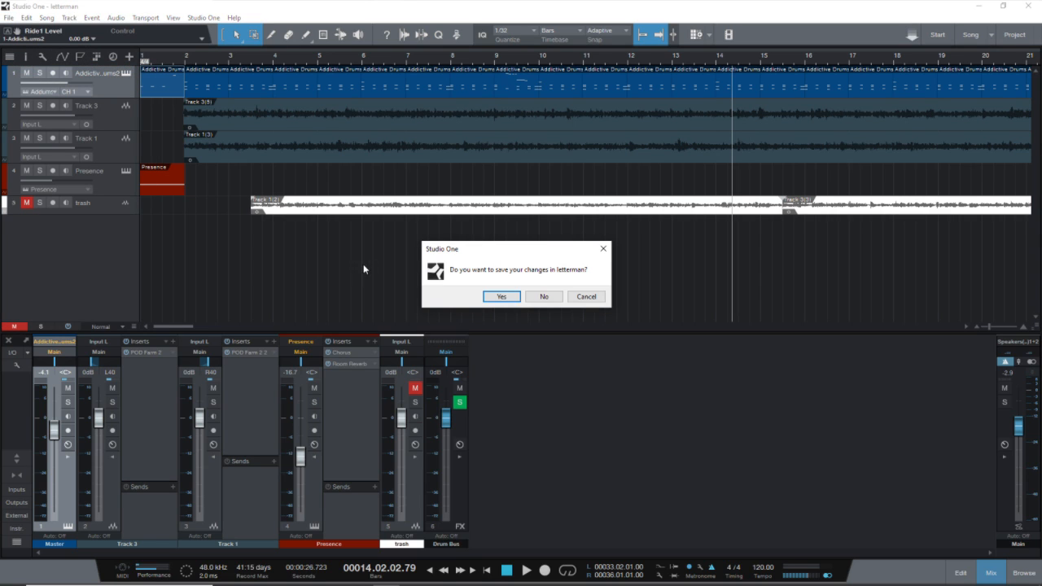
{"action": "left_click", "coordinate": [543, 296]}
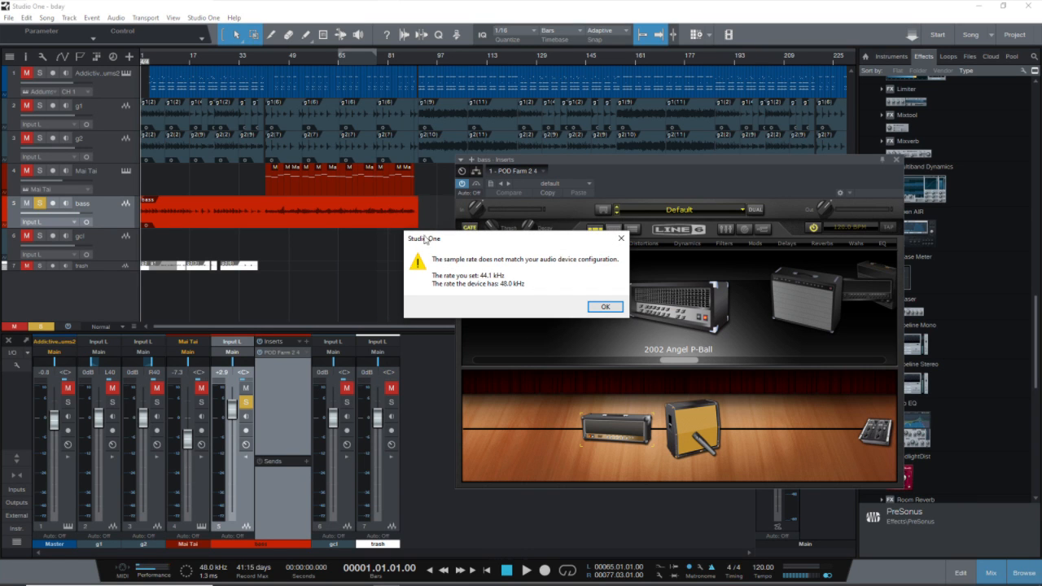
{"action": "left_click", "coordinate": [604, 306]}
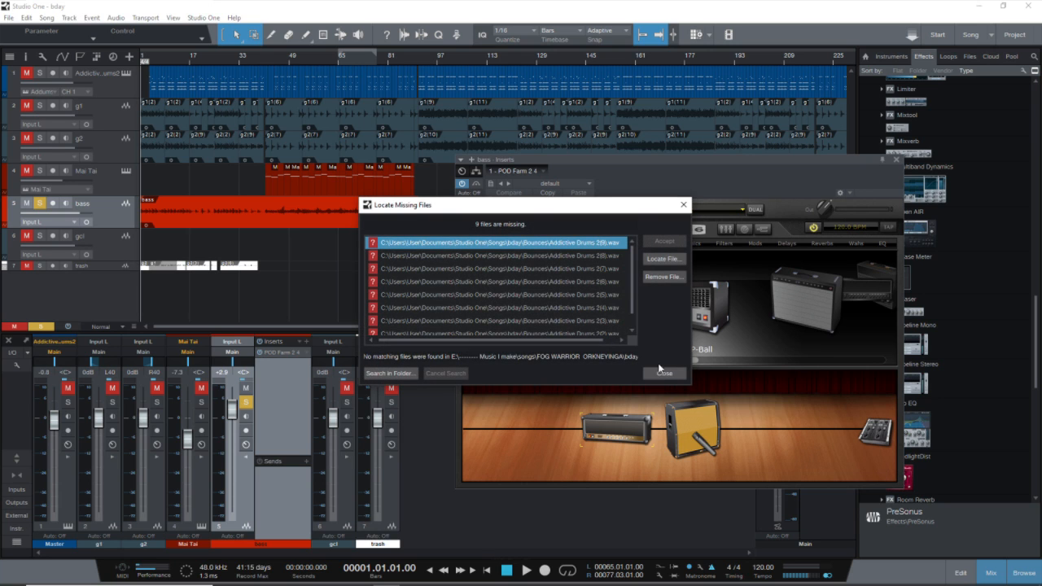
{"action": "left_click", "coordinate": [664, 372]}
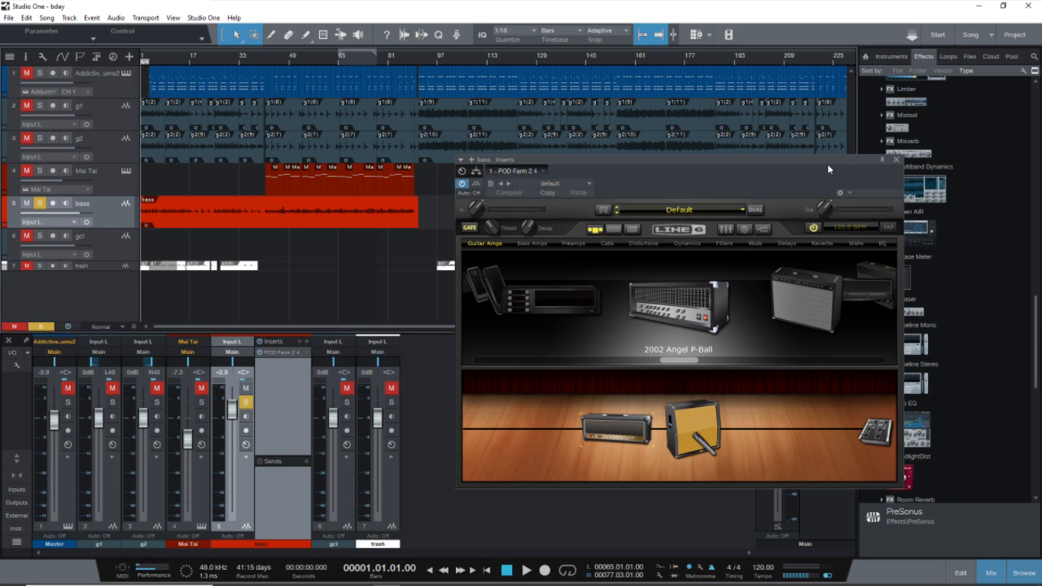
Step: Check the song titles in the Fog Warrior tracks spreadsheet and move the POD Farm 2 window clear of the tracks
{"action": "left_click_drag", "start_coordinate": [827, 169], "coordinate": [877, 208]}
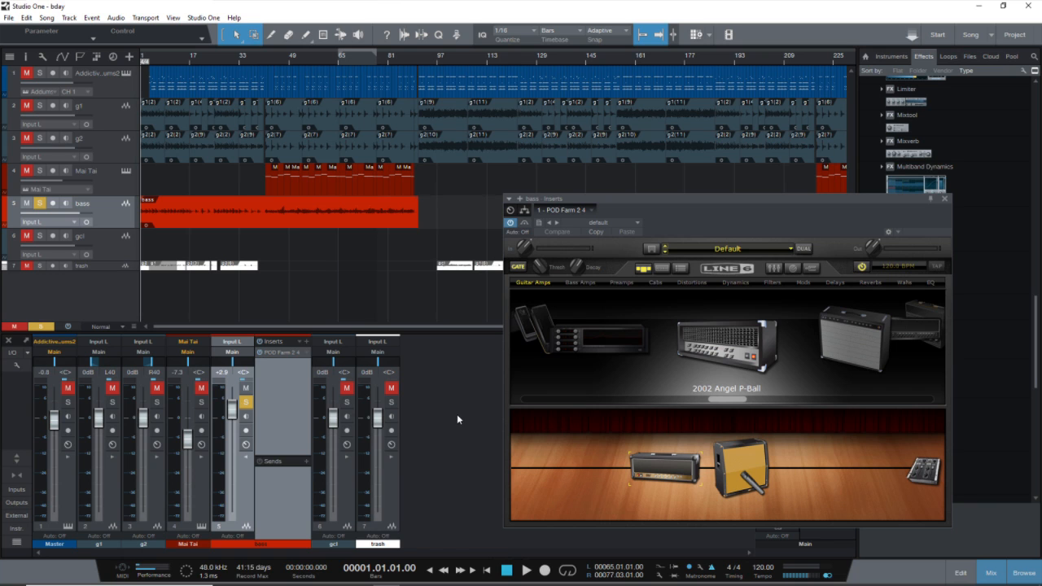
{"action": "mouse_move", "coordinate": [244, 585]}
{"action": "left_click", "coordinate": [411, 579]}
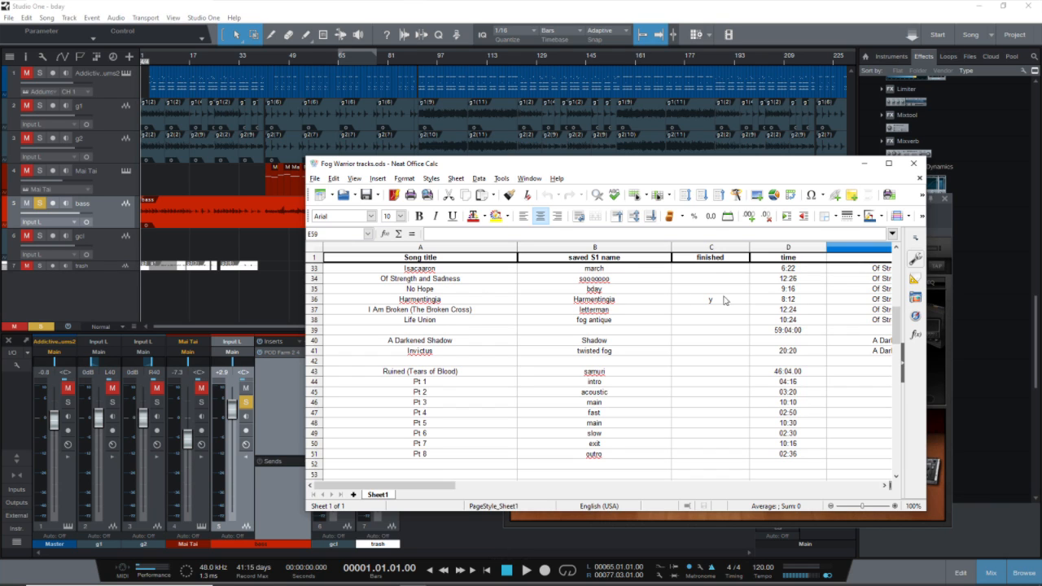
{"action": "left_click", "coordinate": [864, 163]}
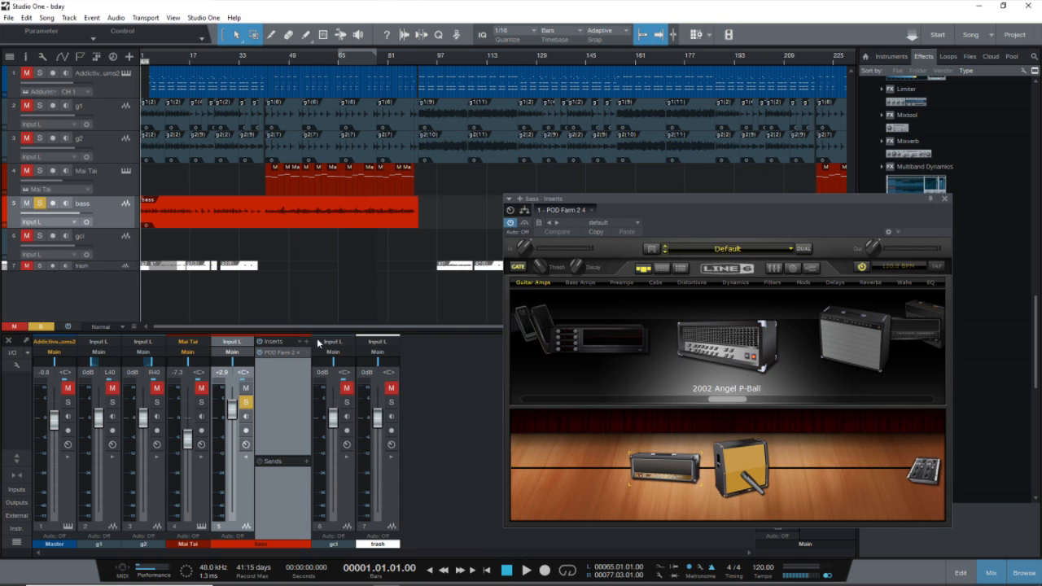
{"action": "left_click_drag", "start_coordinate": [900, 198], "coordinate": [939, 236]}
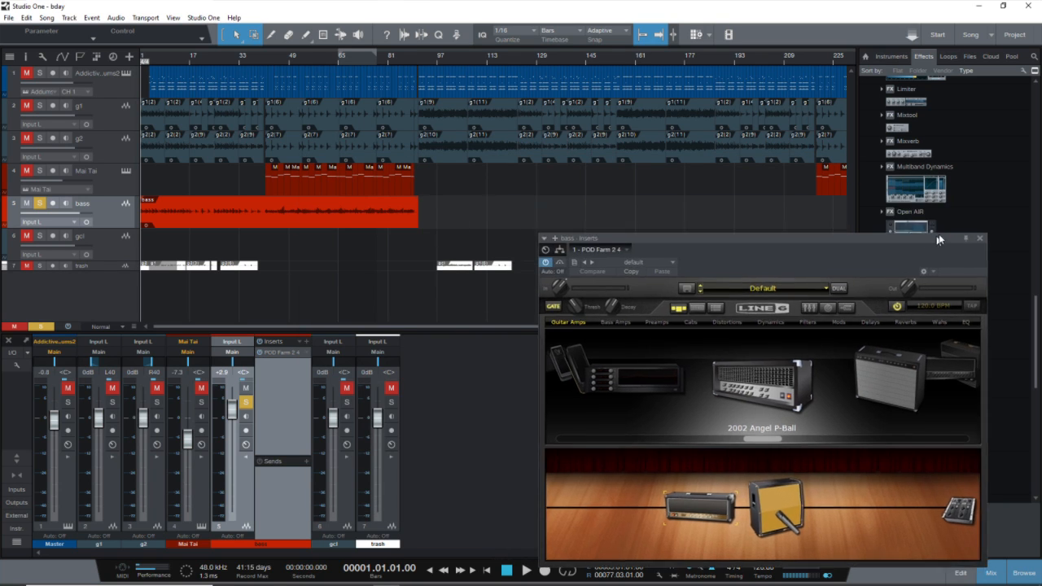
Step: Clear the bass track's solo and play the song from the start, muting the bass partway through
{"action": "left_click", "coordinate": [39, 203]}
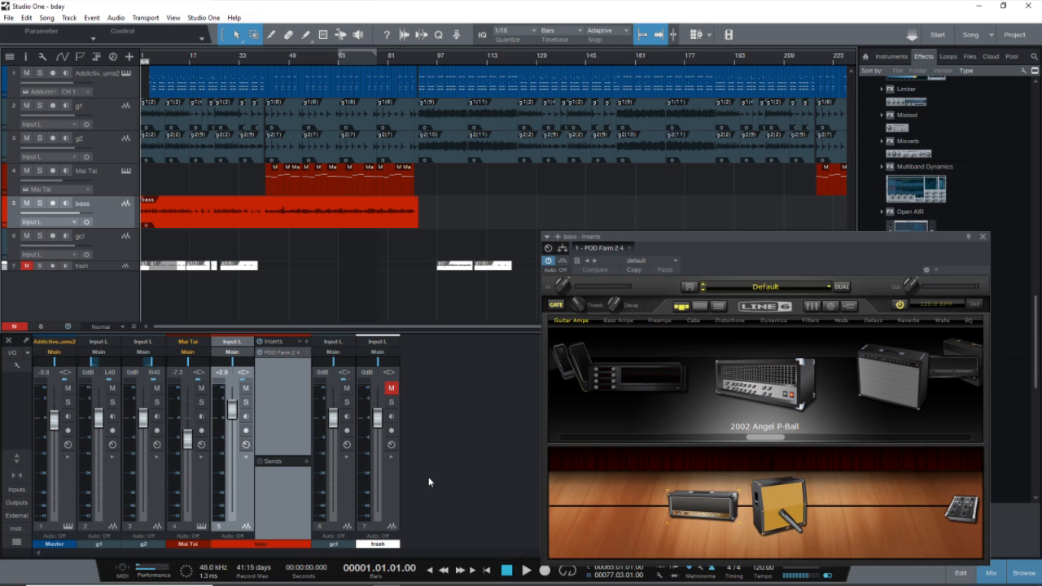
{"action": "key", "text": "space"}
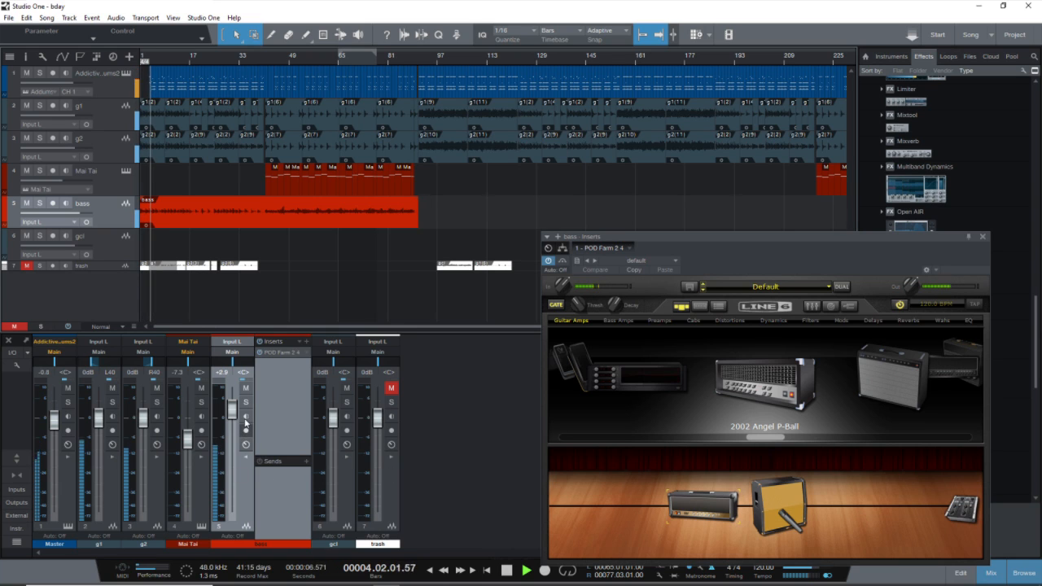
{"action": "left_click", "coordinate": [245, 389]}
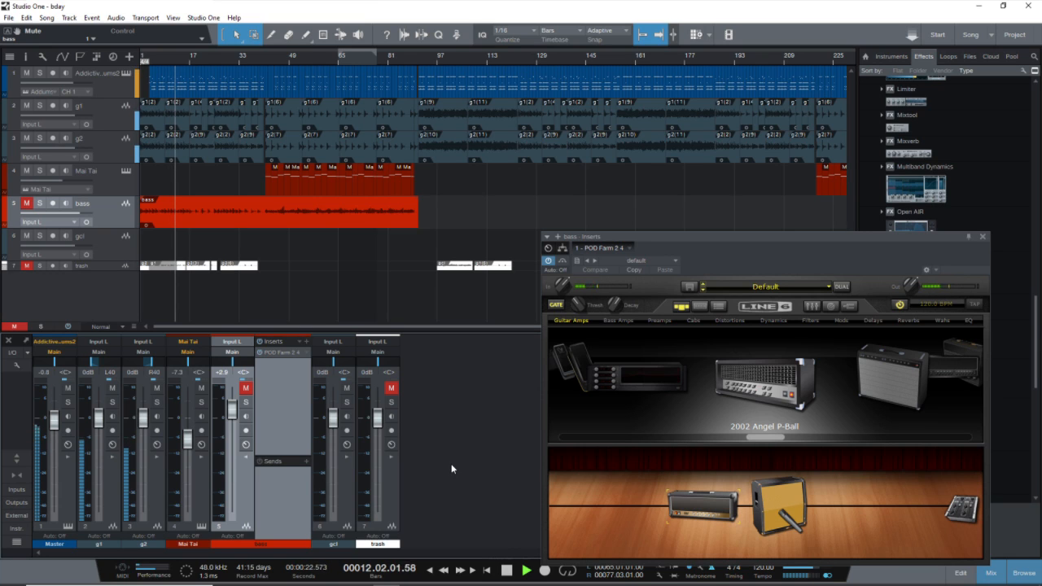
{"action": "key", "text": "space"}
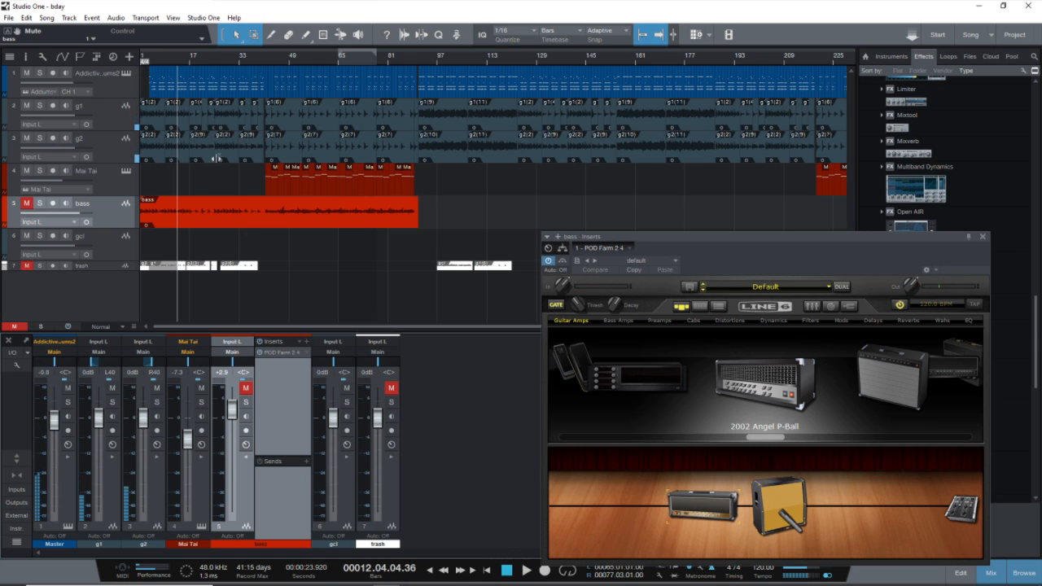
Step: Play the song from bar 16 to bar 27 without the bass, and unmute the bass track after stopping
{"action": "left_click", "coordinate": [186, 59]}
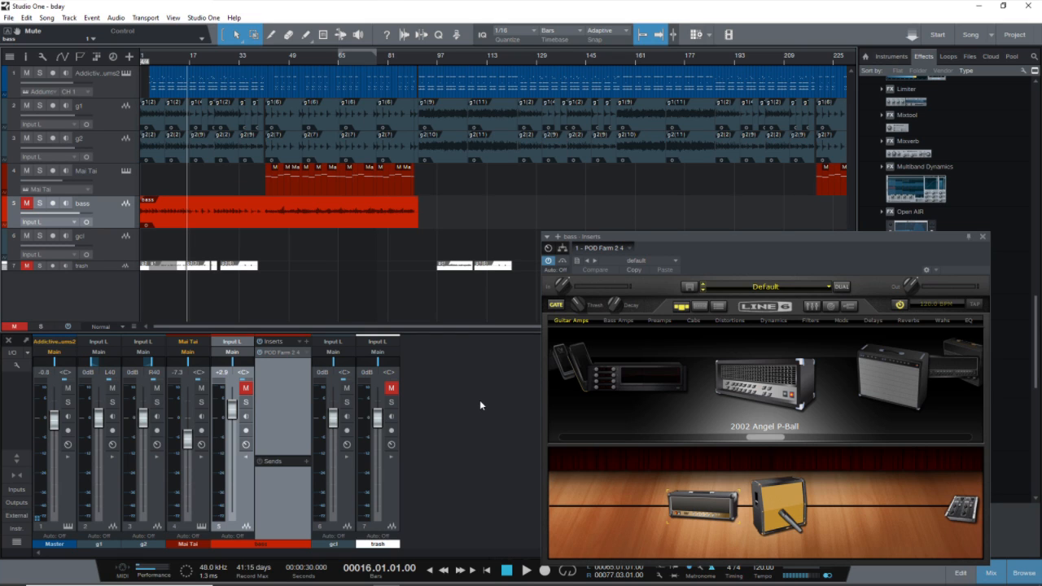
{"action": "key", "text": "space"}
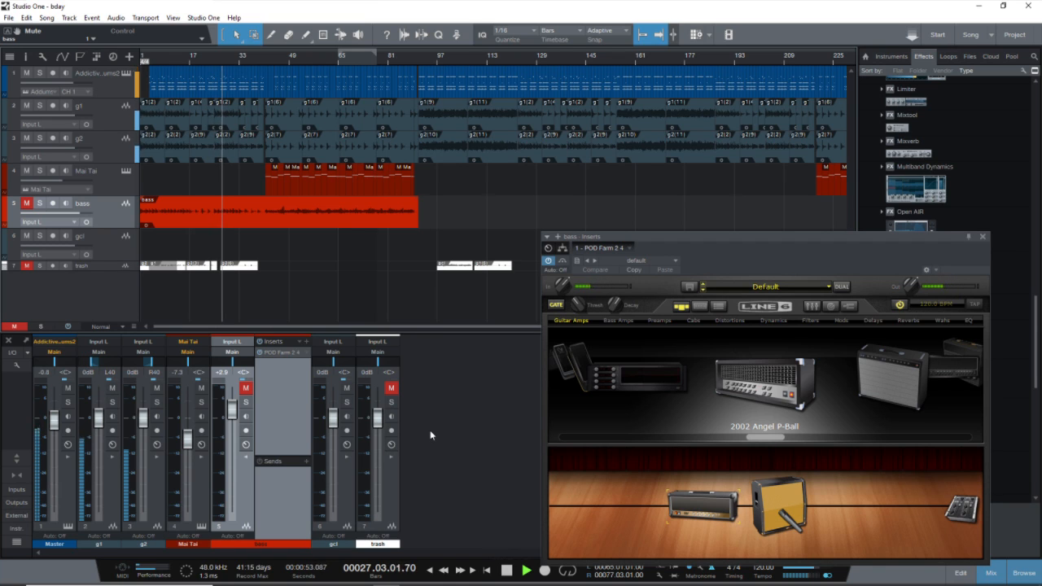
{"action": "key", "text": "space"}
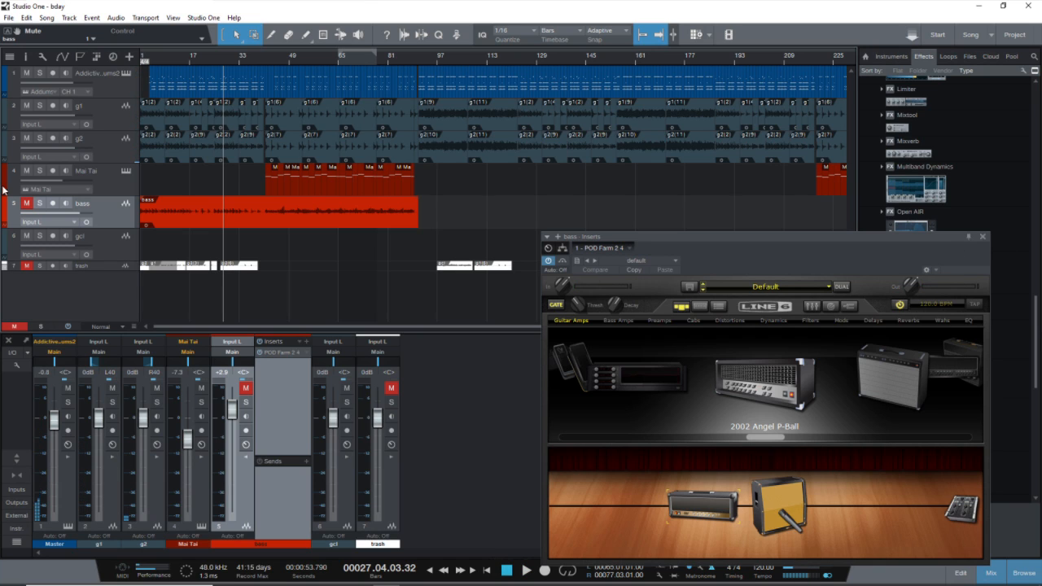
{"action": "left_click", "coordinate": [25, 202]}
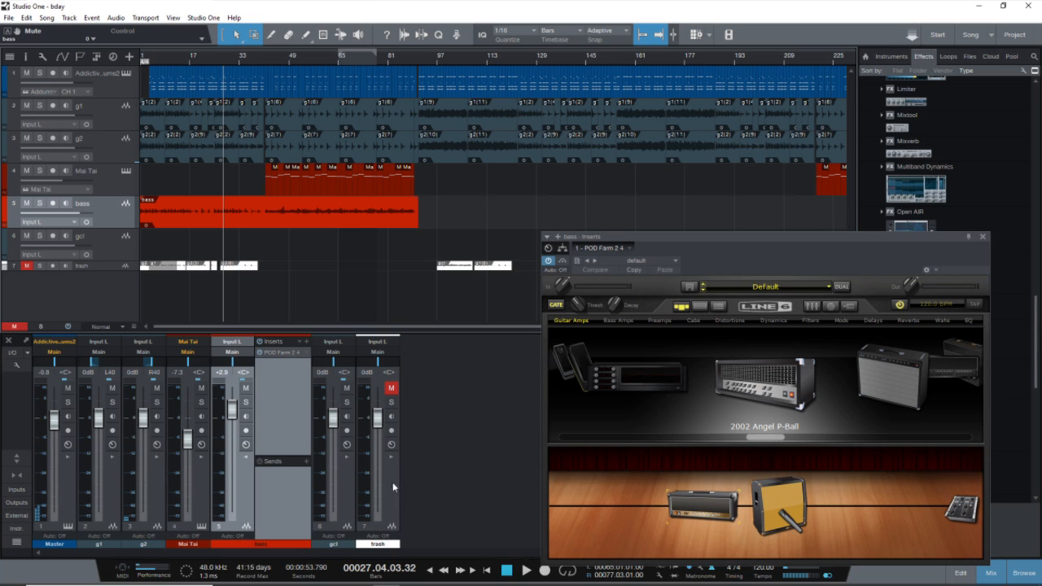
Step: Return to the song start and set the loop range from bar 2 to bar 90
{"action": "left_click", "coordinate": [489, 571]}
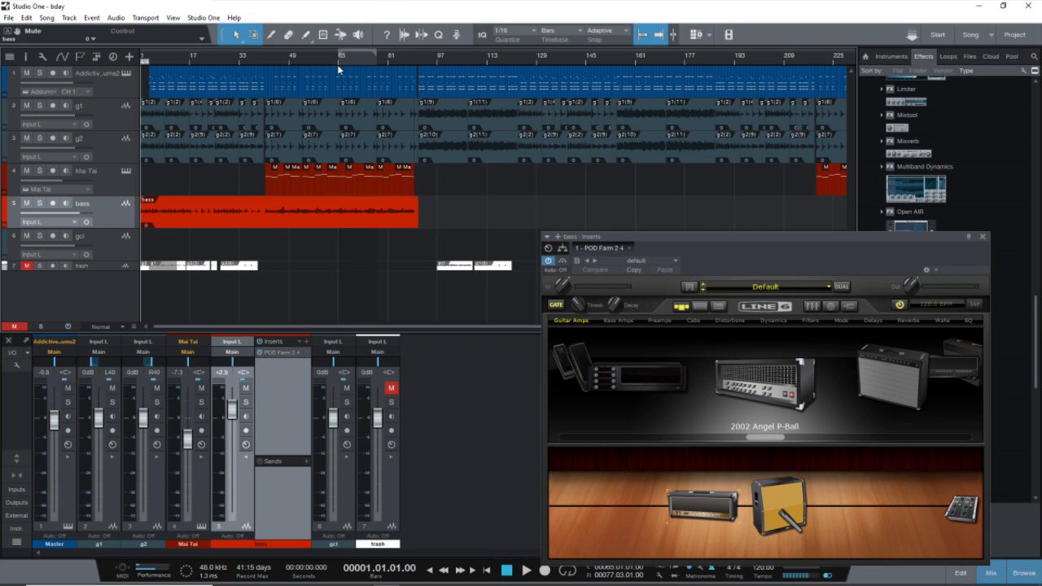
{"action": "left_click_drag", "start_coordinate": [341, 54], "coordinate": [143, 59]}
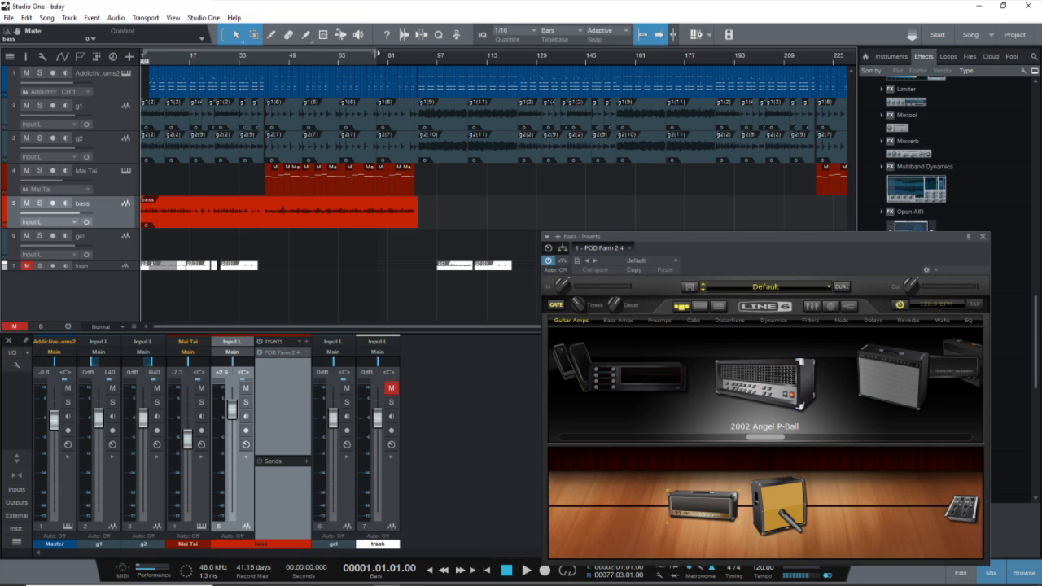
{"action": "left_click_drag", "start_coordinate": [377, 54], "coordinate": [416, 53]}
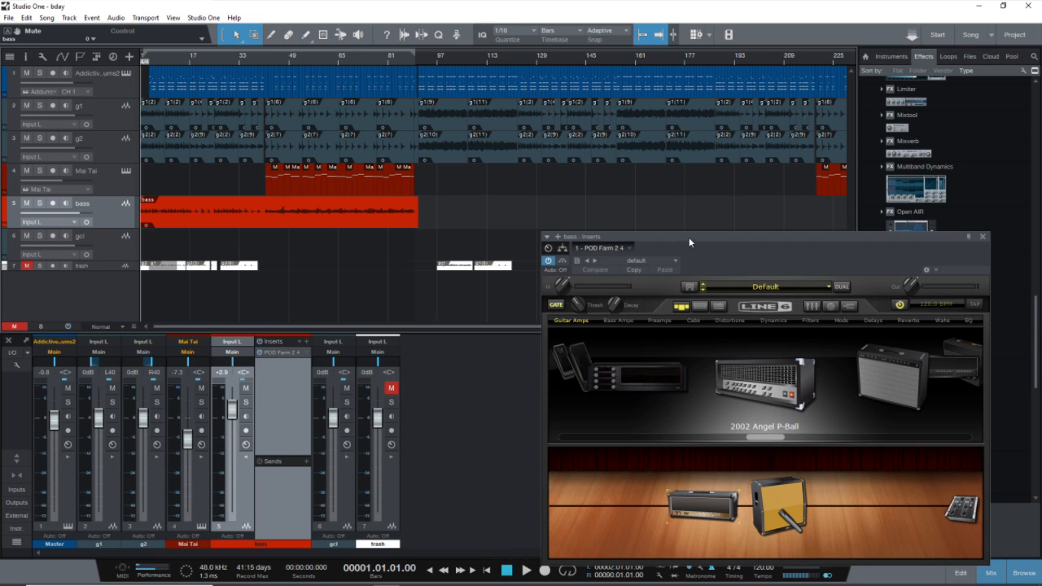
Step: Lower the bass channel volume to about -6.8 dB and play the song looped with the bass track soloed
{"action": "left_click_drag", "start_coordinate": [689, 238], "coordinate": [685, 171]}
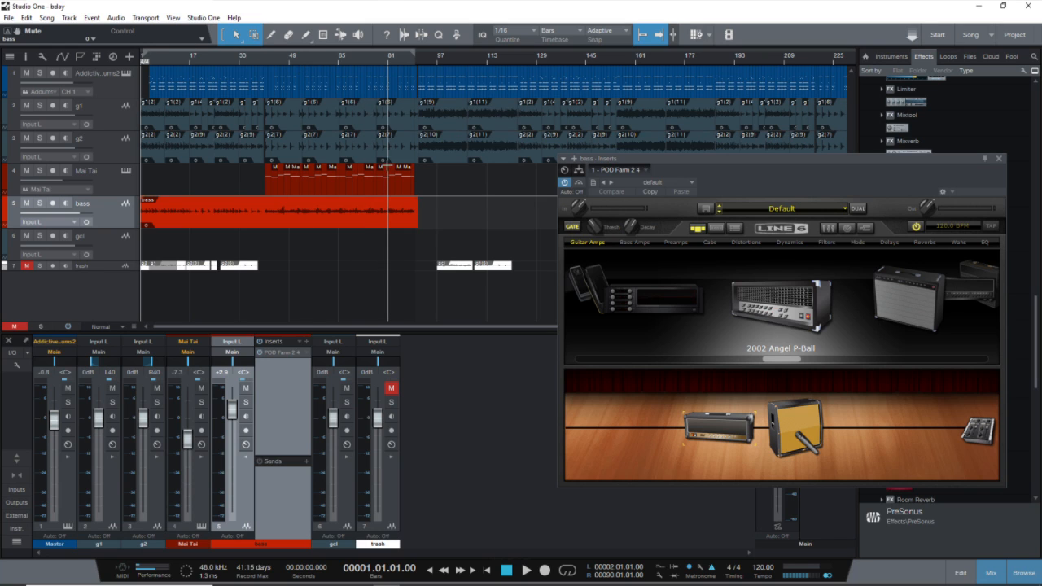
{"action": "left_click", "coordinate": [569, 570]}
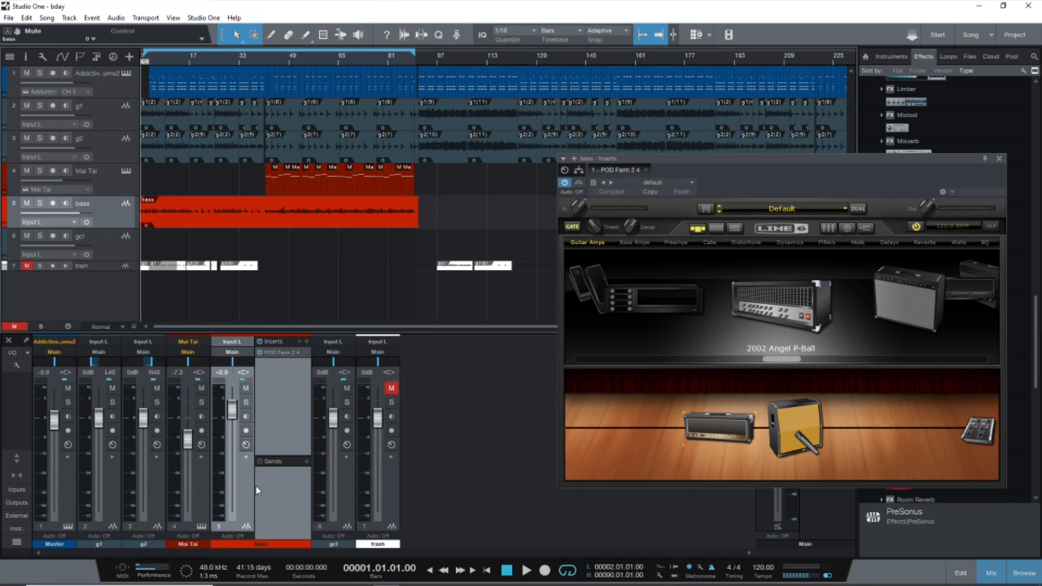
{"action": "left_click_drag", "start_coordinate": [231, 410], "coordinate": [232, 439]}
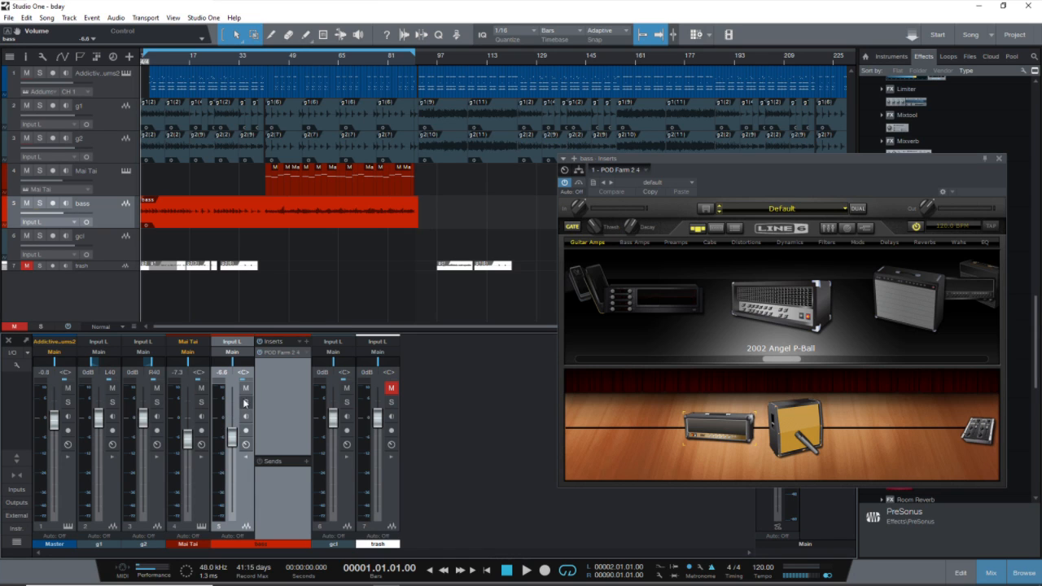
{"action": "left_click", "coordinate": [245, 401]}
{"action": "left_click", "coordinate": [526, 570]}
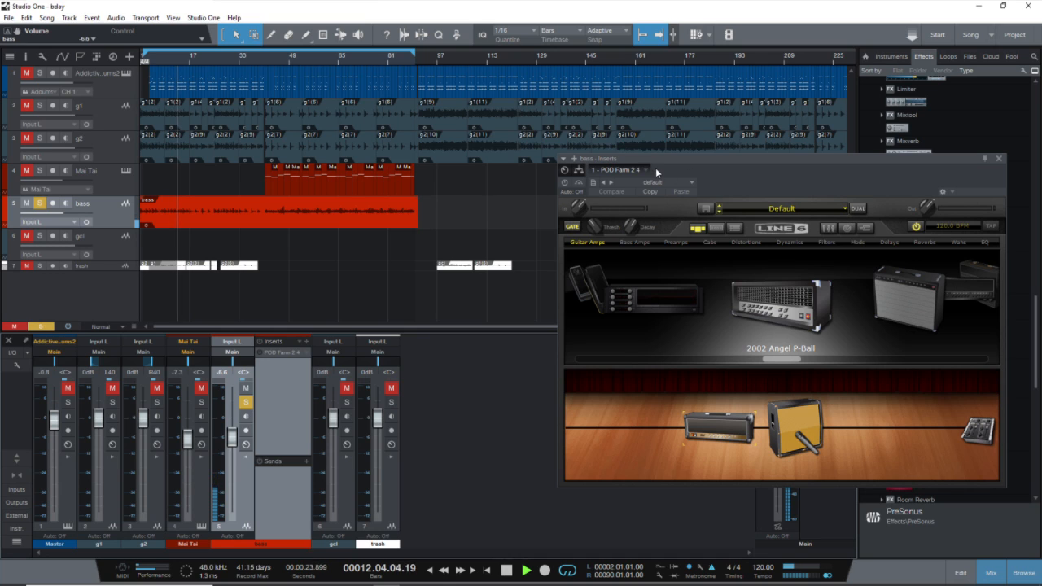
Step: Load the Aliens Exist preset in POD Farm 2 and raise the bass channel volume to about -2.8 dB
{"action": "left_click", "coordinate": [846, 211]}
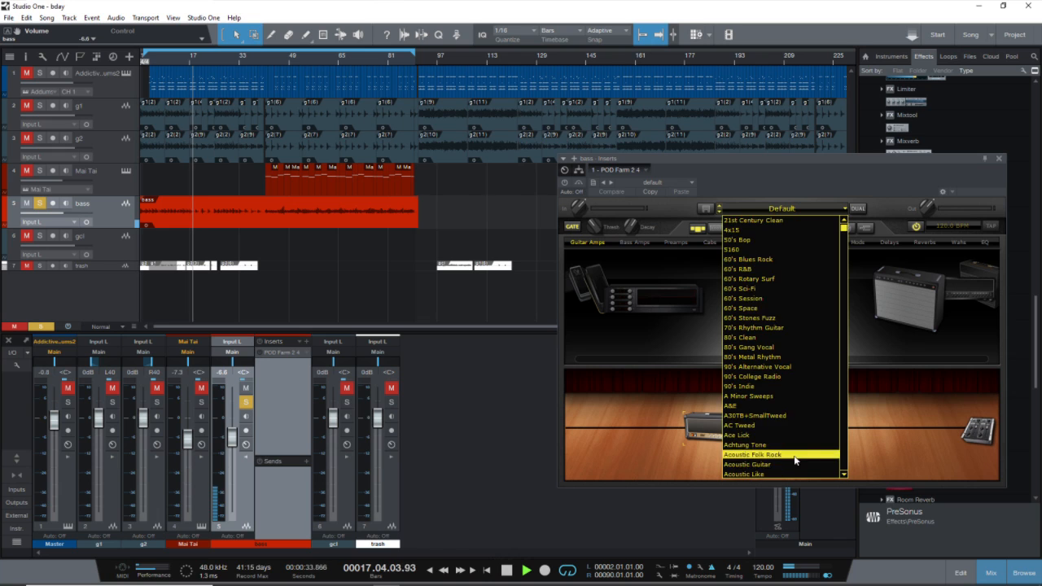
{"action": "scroll", "coordinate": [794, 456], "scroll_direction": "down", "scroll_amount": 5}
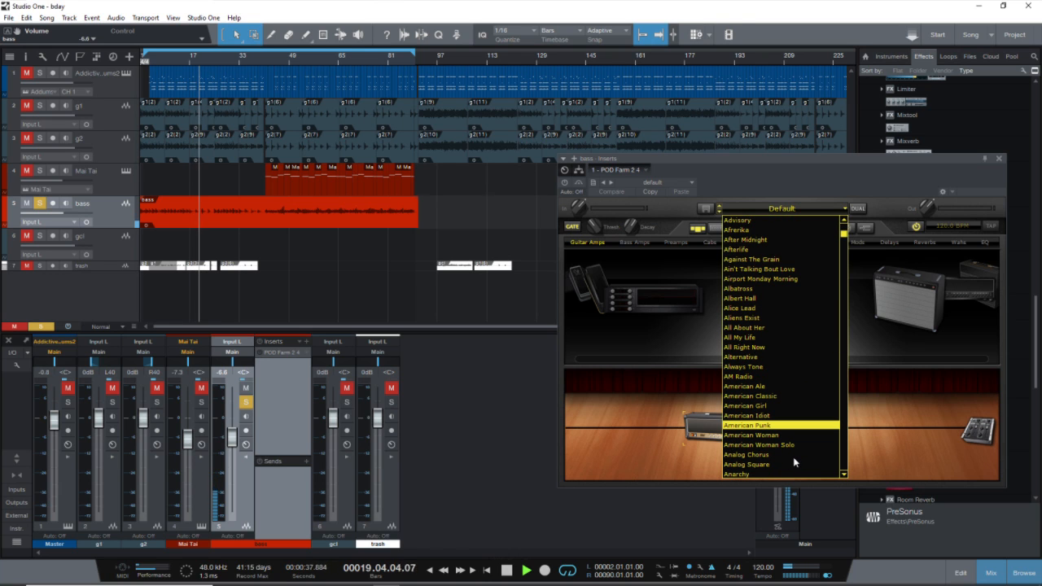
{"action": "left_click", "coordinate": [776, 319]}
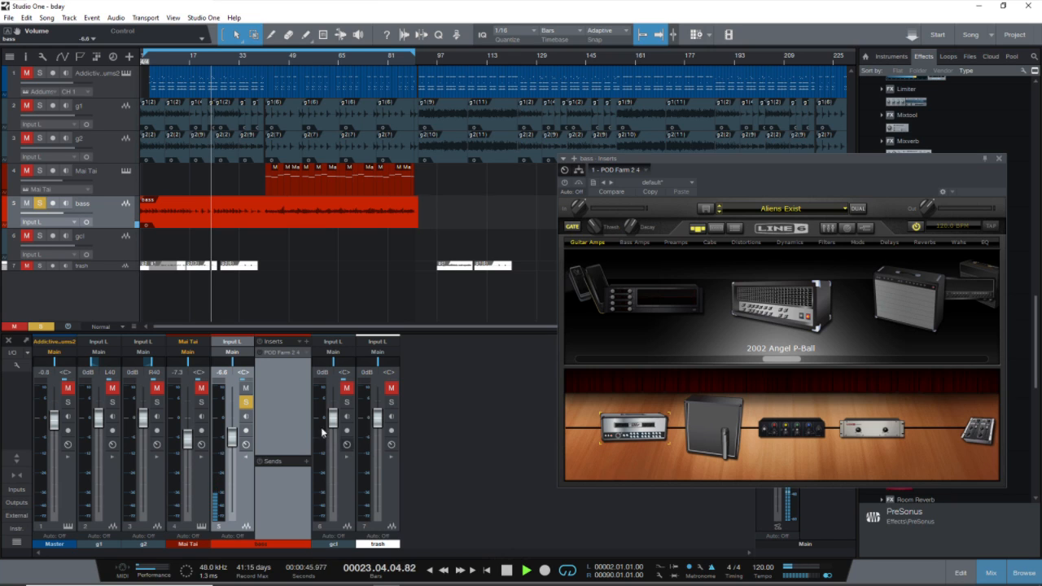
{"action": "left_click_drag", "start_coordinate": [232, 438], "coordinate": [232, 426]}
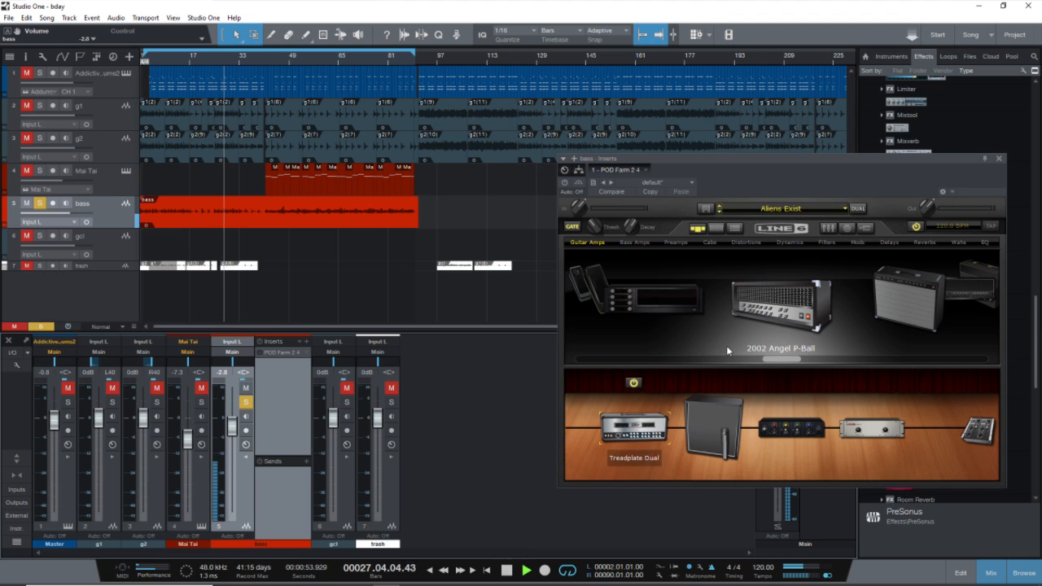
Step: Audition the POD Farm 2 presets Always Tone, Anatomy 101 and Angel on the soloed bass during playback
{"action": "left_click", "coordinate": [843, 210]}
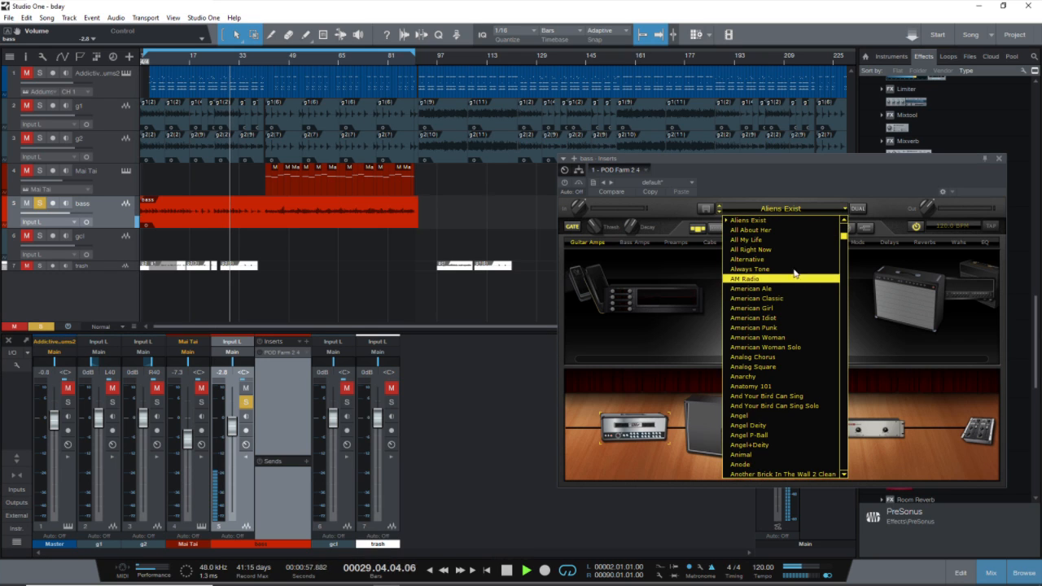
{"action": "left_click", "coordinate": [795, 269]}
{"action": "left_click", "coordinate": [843, 209]}
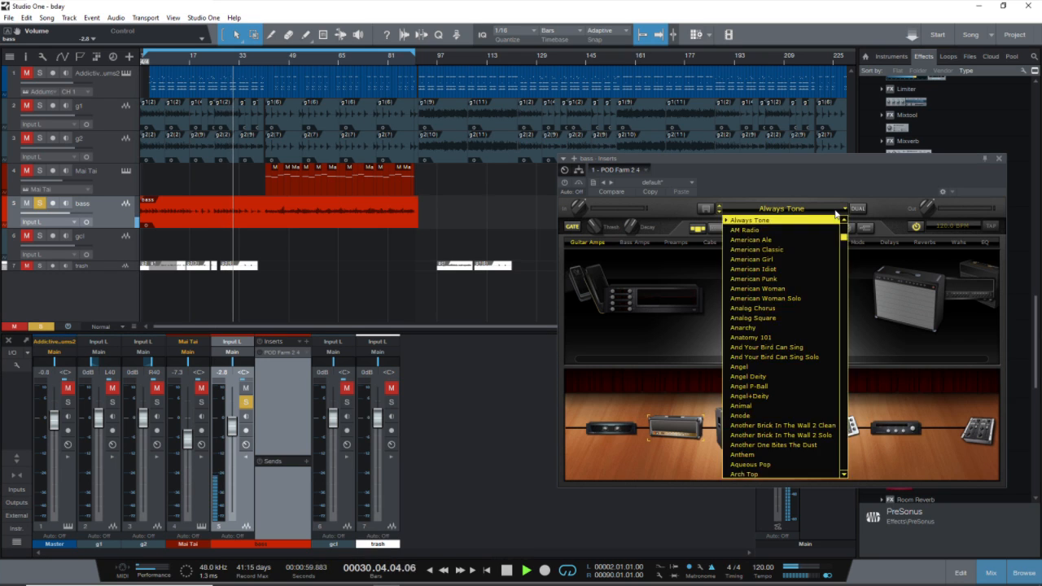
{"action": "left_click", "coordinate": [811, 337]}
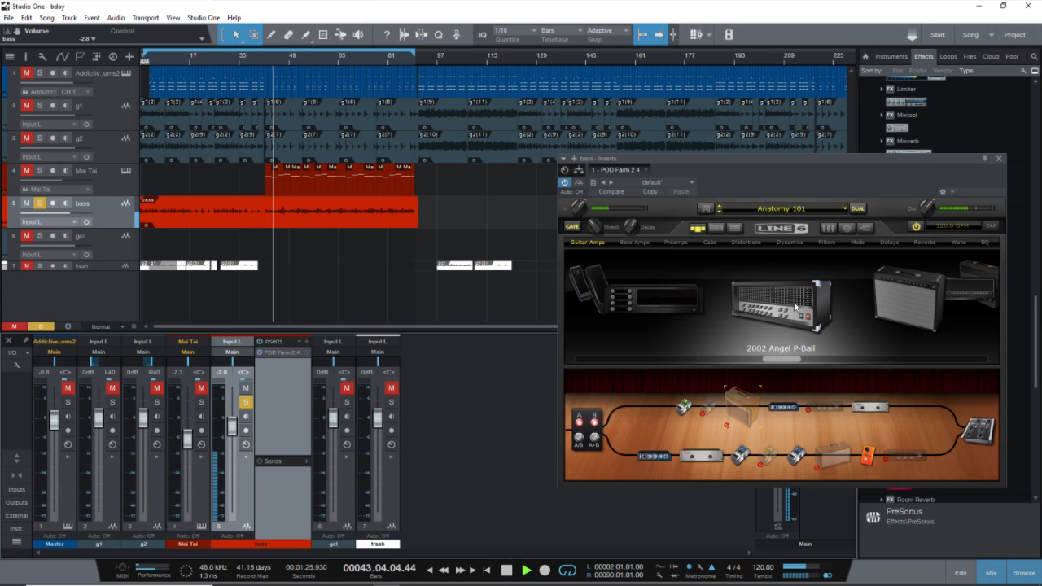
{"action": "left_click", "coordinate": [845, 212]}
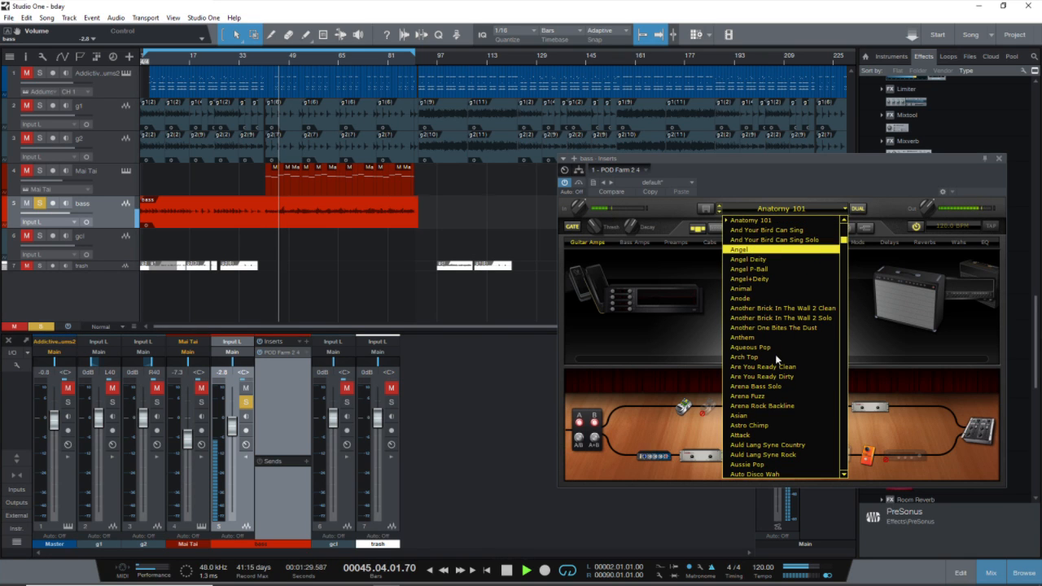
{"action": "key", "text": "Return"}
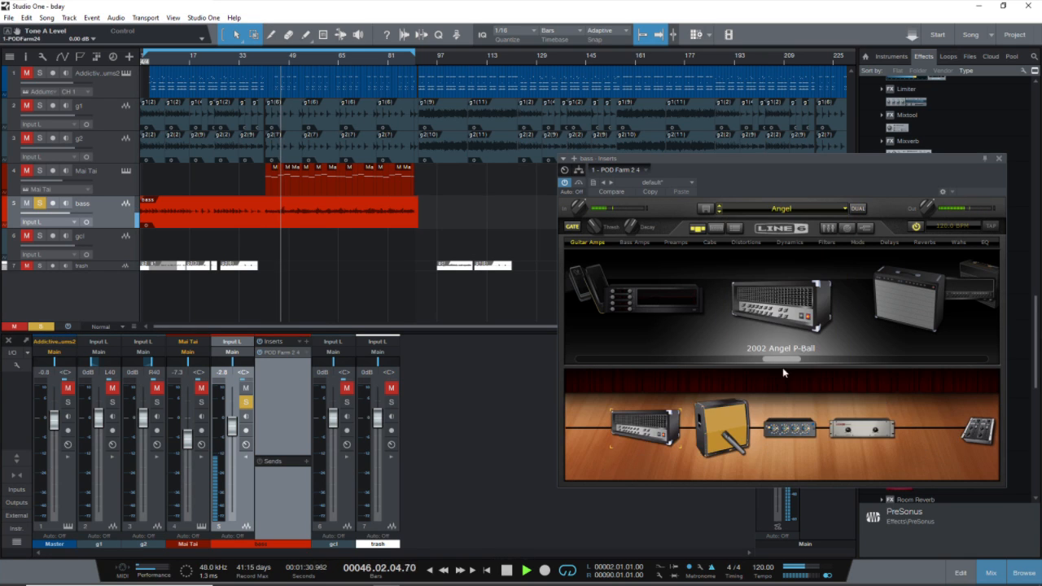
Step: Try the Angel Deity and Auto Wah Bass presets on the bass track
{"action": "left_click", "coordinate": [842, 211]}
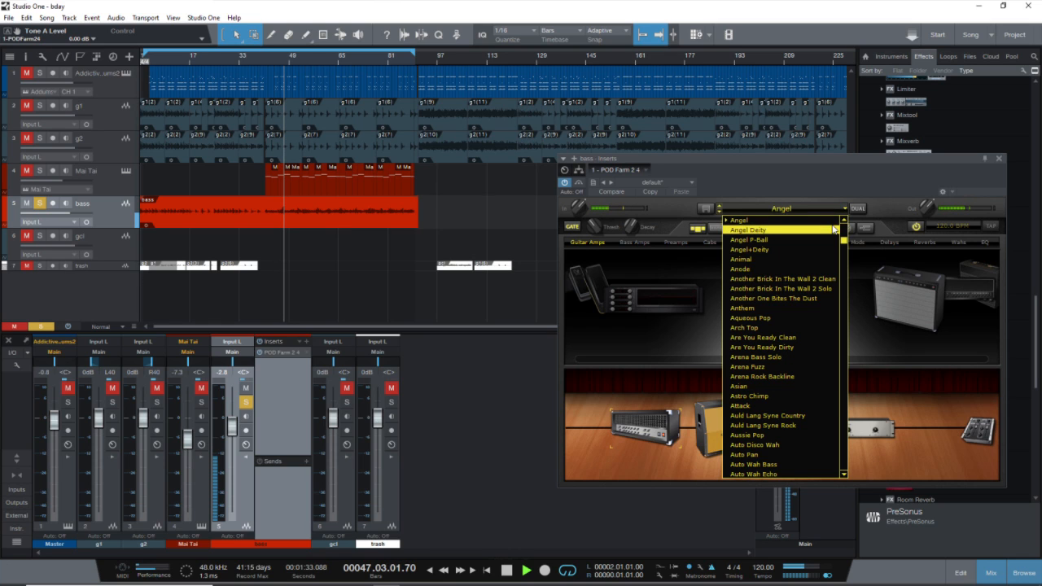
{"action": "left_click", "coordinate": [833, 231]}
{"action": "left_click", "coordinate": [841, 209]}
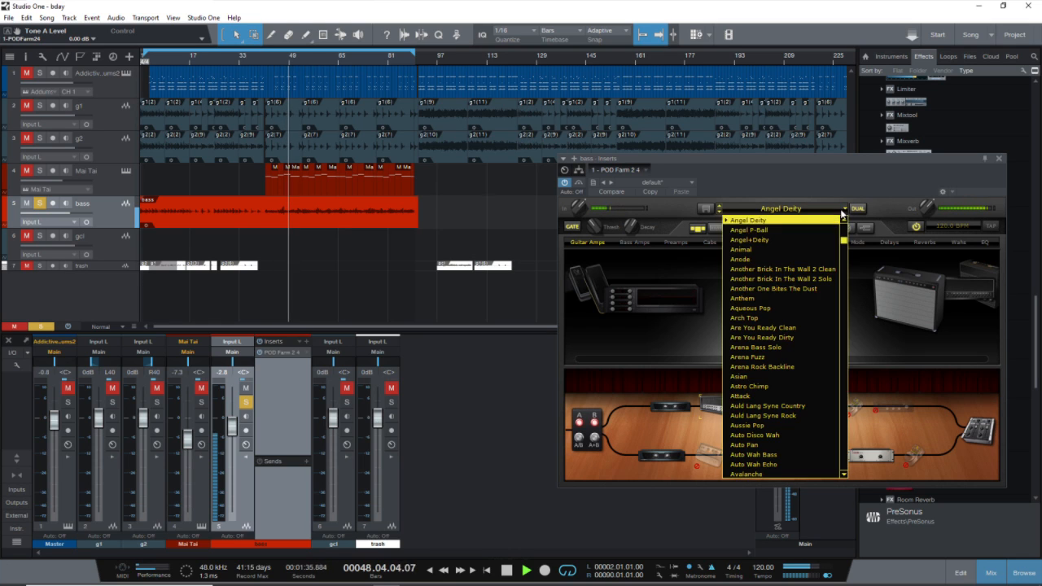
{"action": "scroll", "coordinate": [795, 318], "scroll_direction": "down", "scroll_amount": 2}
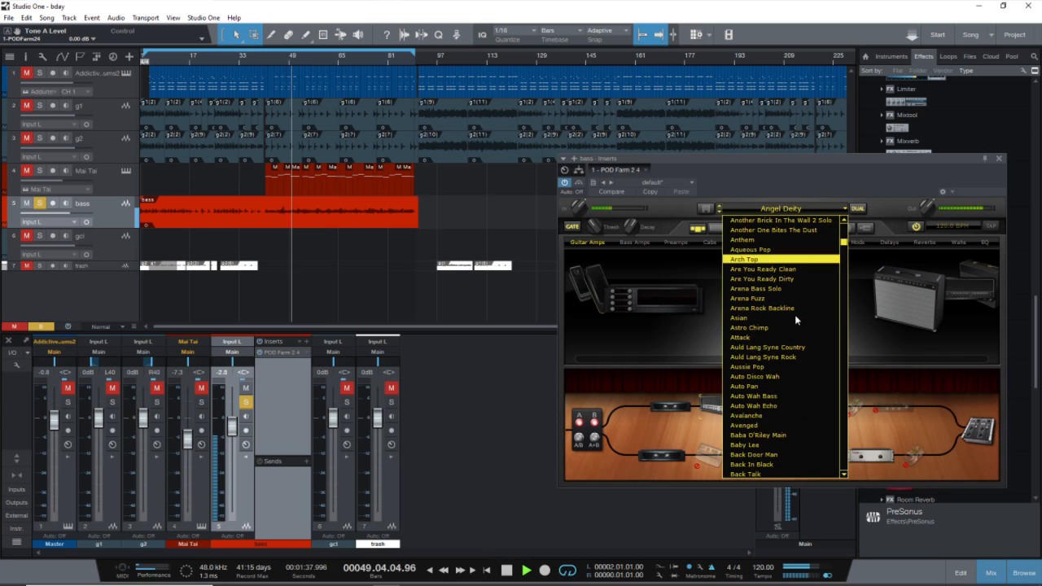
{"action": "scroll", "coordinate": [794, 314], "scroll_direction": "down", "scroll_amount": 2}
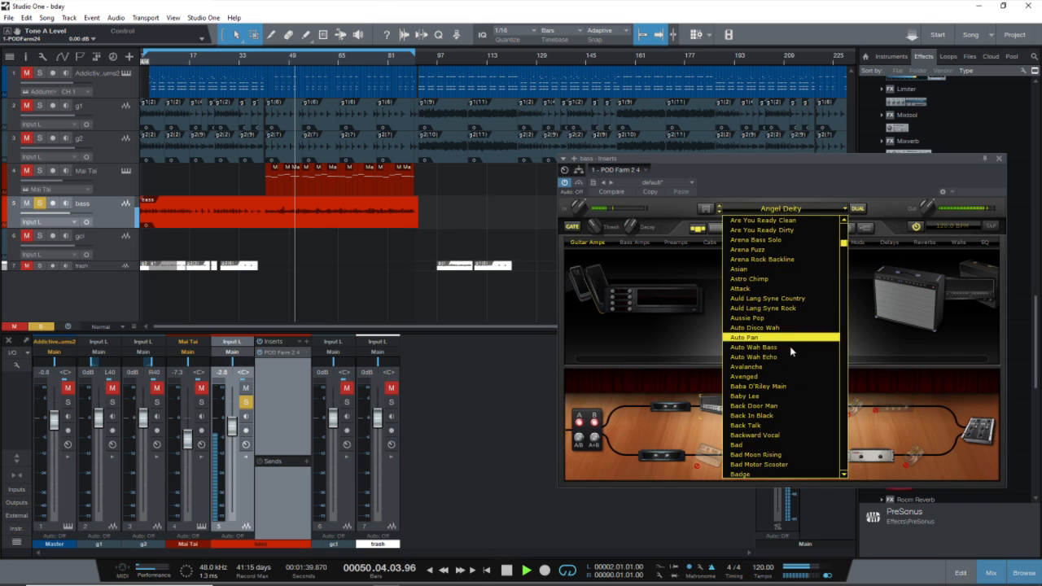
{"action": "left_click", "coordinate": [791, 348]}
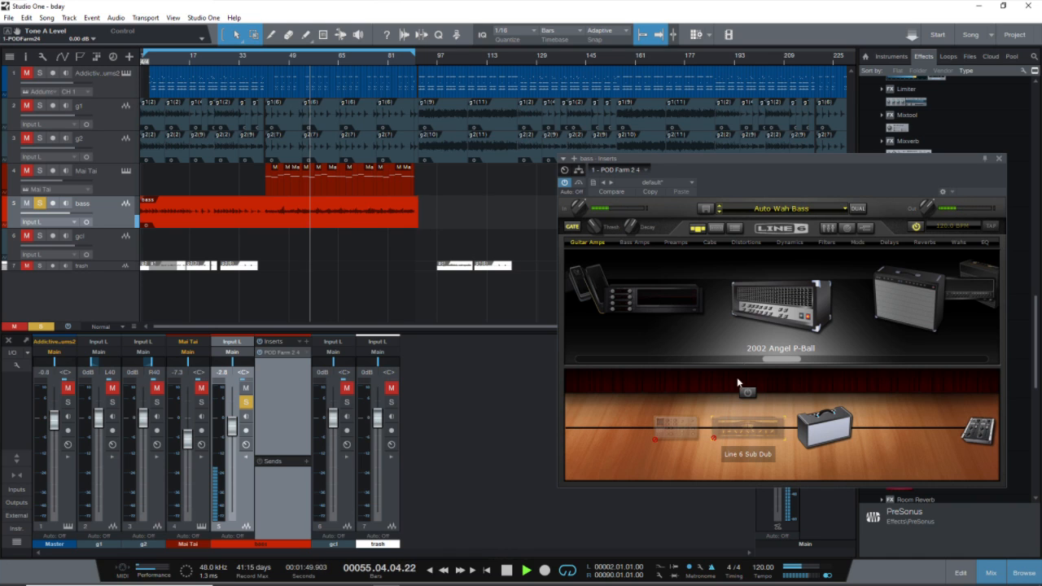
Step: Try the Bad and Bad Moon Rising presets on the bass track
{"action": "left_click", "coordinate": [842, 207]}
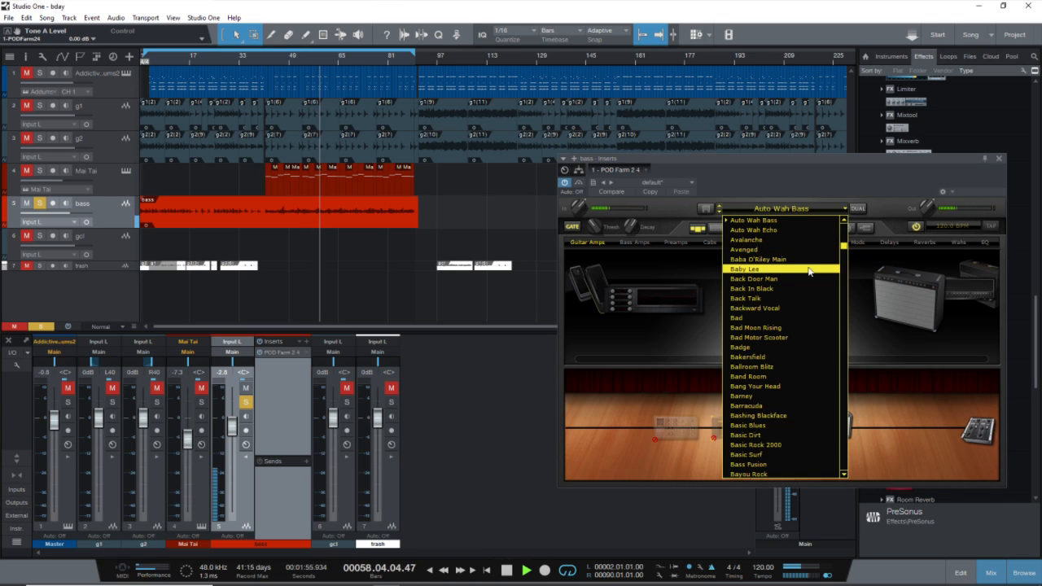
{"action": "left_click", "coordinate": [794, 317]}
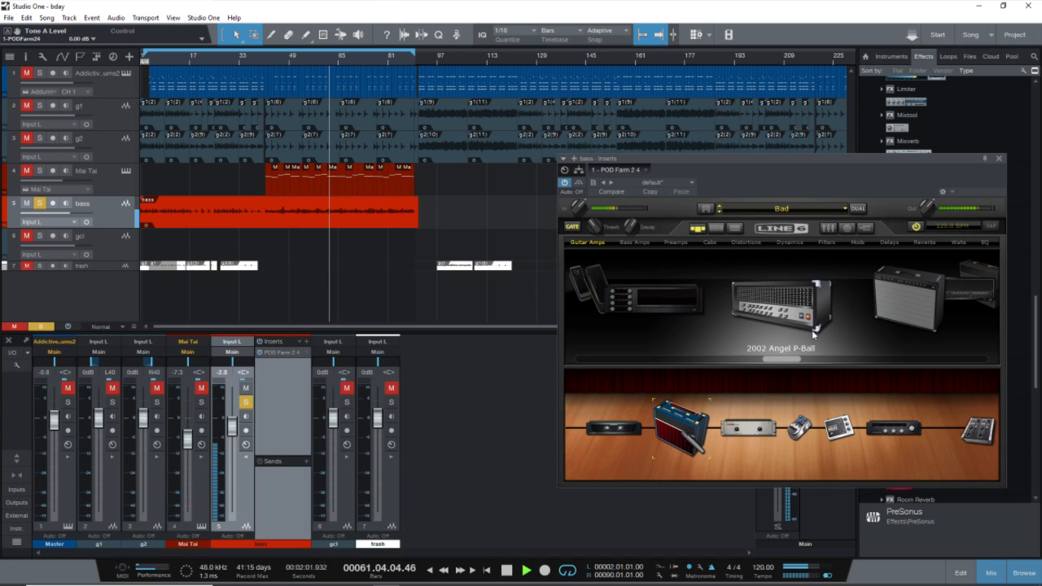
{"action": "left_click", "coordinate": [838, 207]}
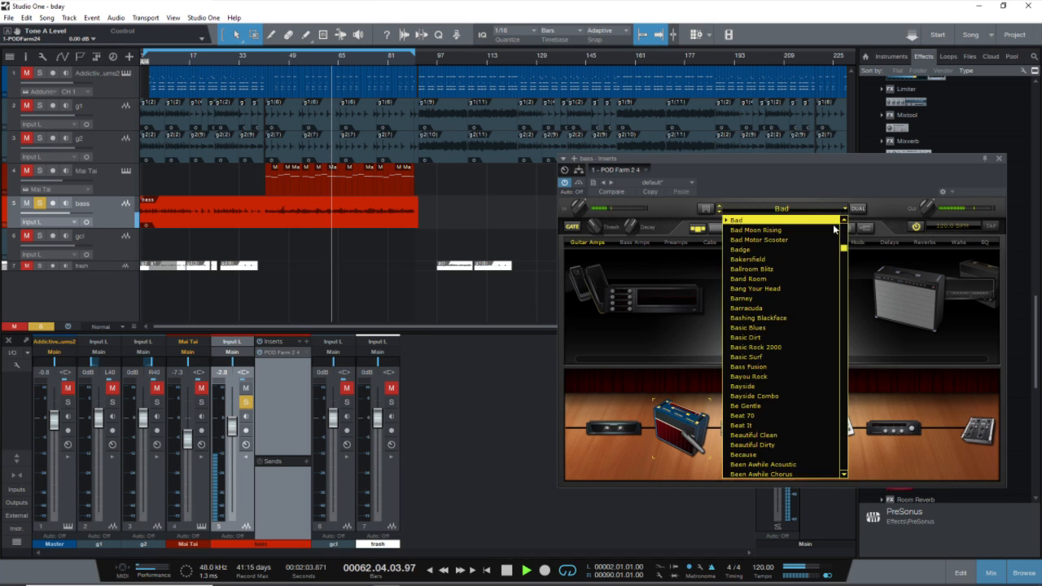
{"action": "left_click", "coordinate": [833, 231]}
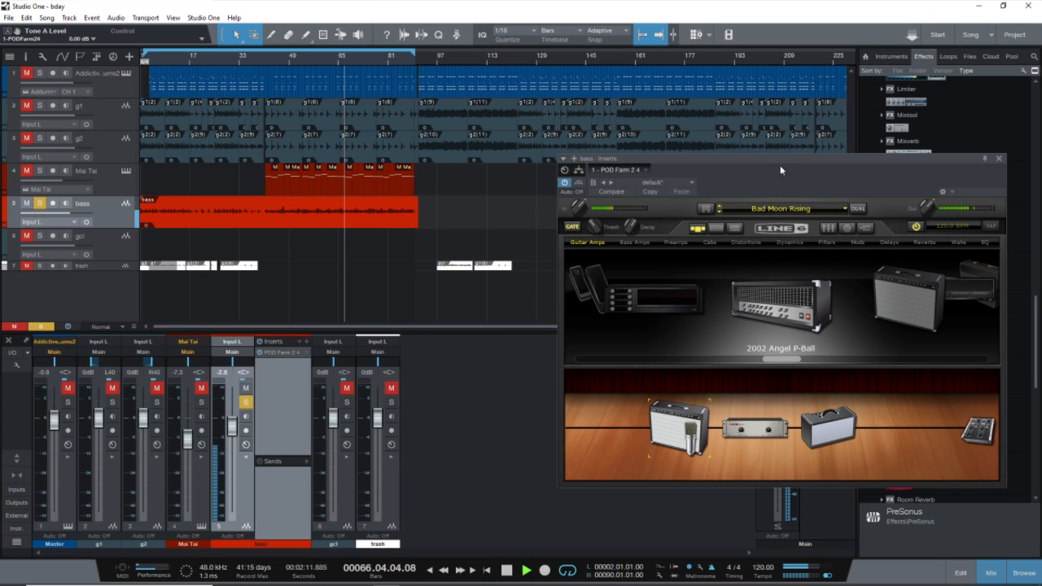
Step: Reposition the POD Farm 2 window, load the Bakersfield preset for the bass, and close the plug-in window
{"action": "left_click_drag", "start_coordinate": [781, 171], "coordinate": [549, 166]}
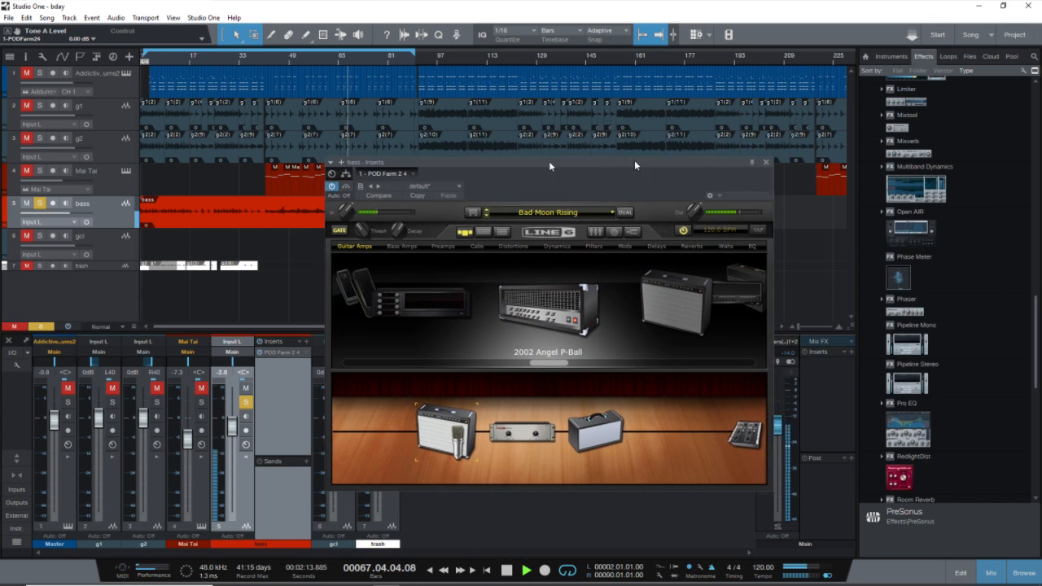
{"action": "left_click_drag", "start_coordinate": [635, 165], "coordinate": [735, 149]}
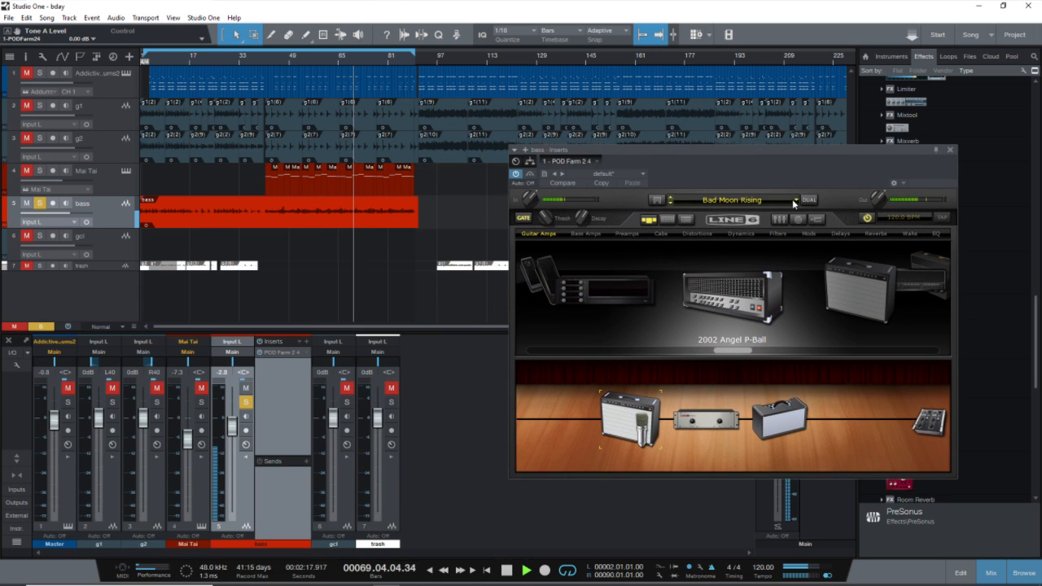
{"action": "left_click", "coordinate": [795, 201]}
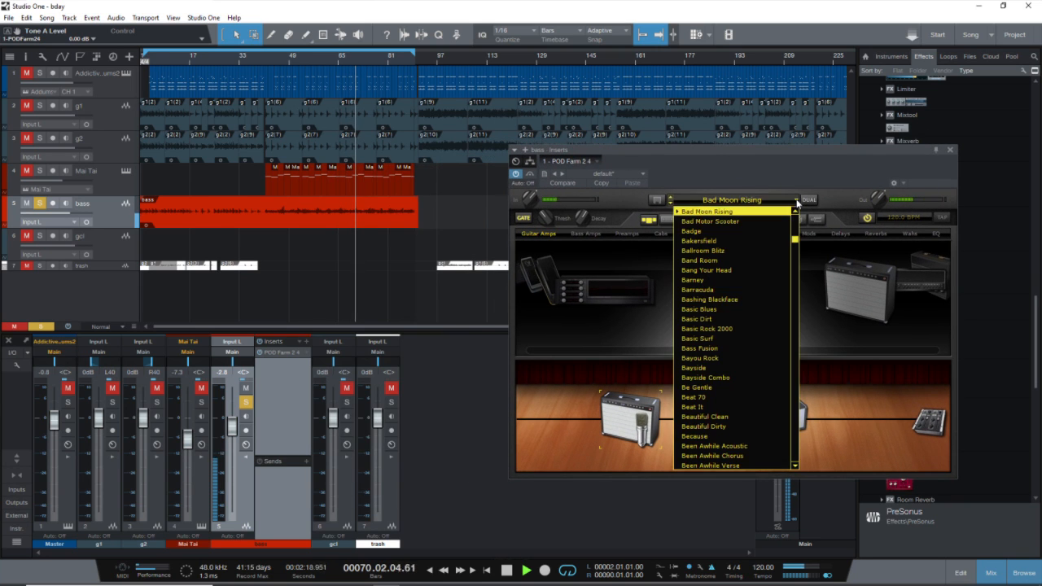
{"action": "left_click", "coordinate": [743, 241]}
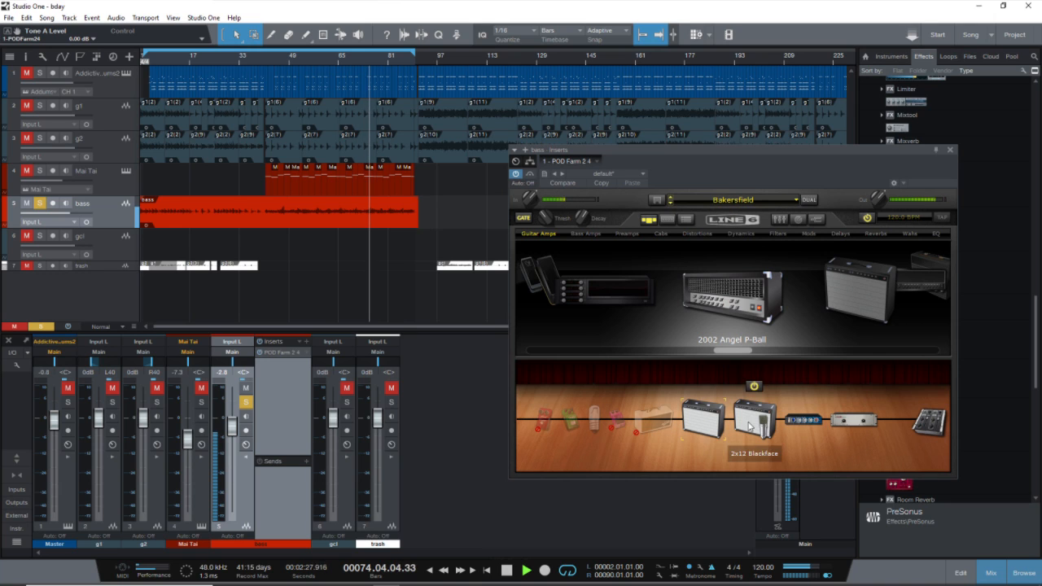
{"action": "left_click", "coordinate": [949, 152]}
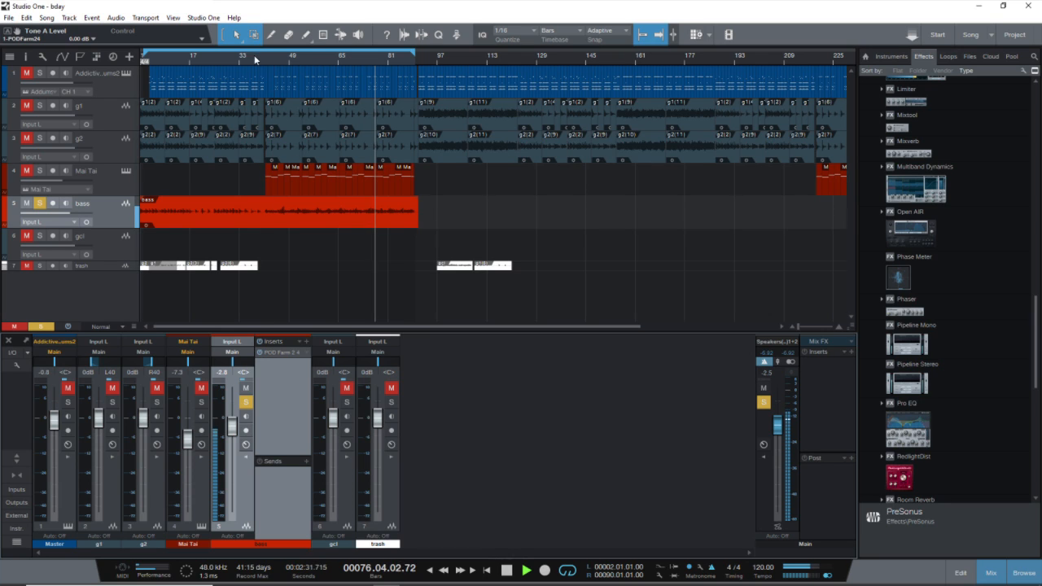
Step: Play from about bar 38, comparing the bass in the full mix and soloed, and stop playback
{"action": "left_click", "coordinate": [255, 58]}
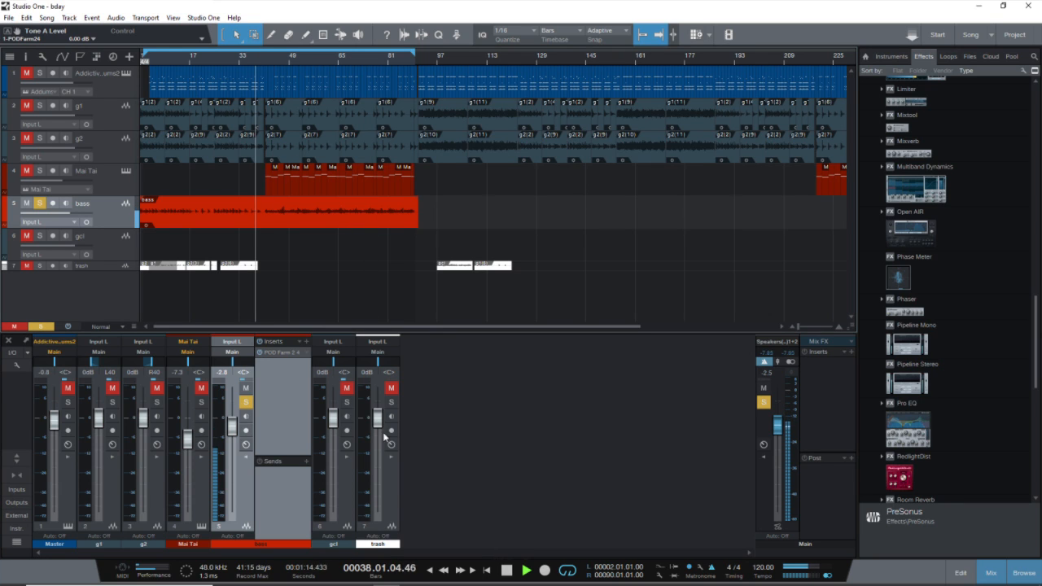
{"action": "left_click", "coordinate": [245, 403]}
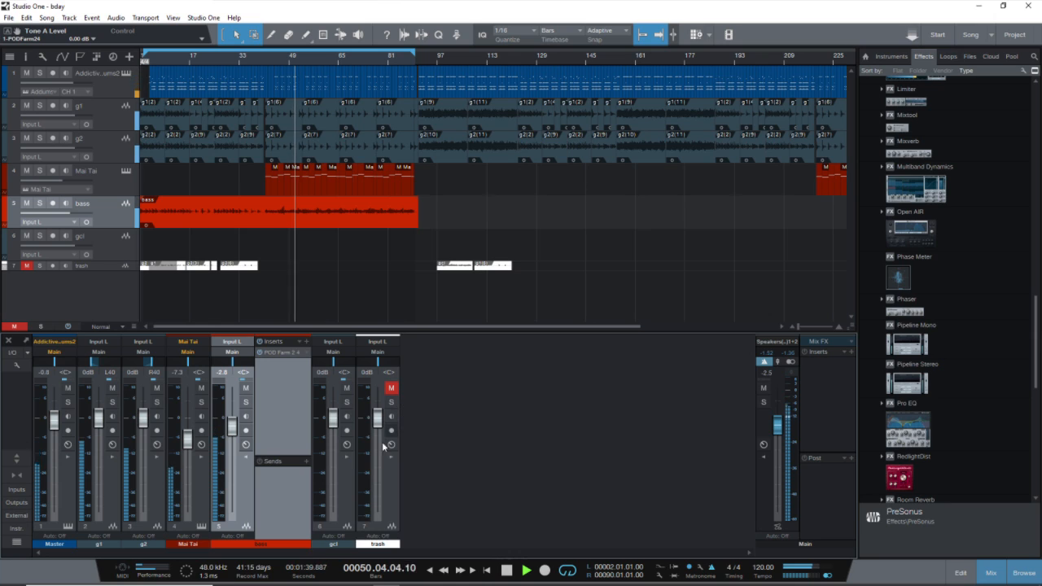
{"action": "left_click", "coordinate": [247, 402]}
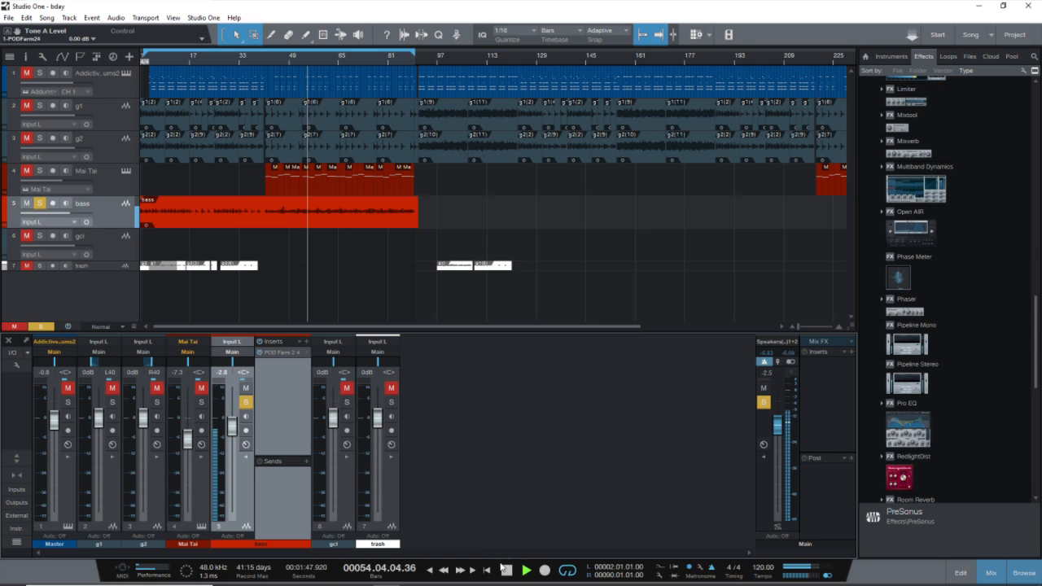
{"action": "key", "text": "space"}
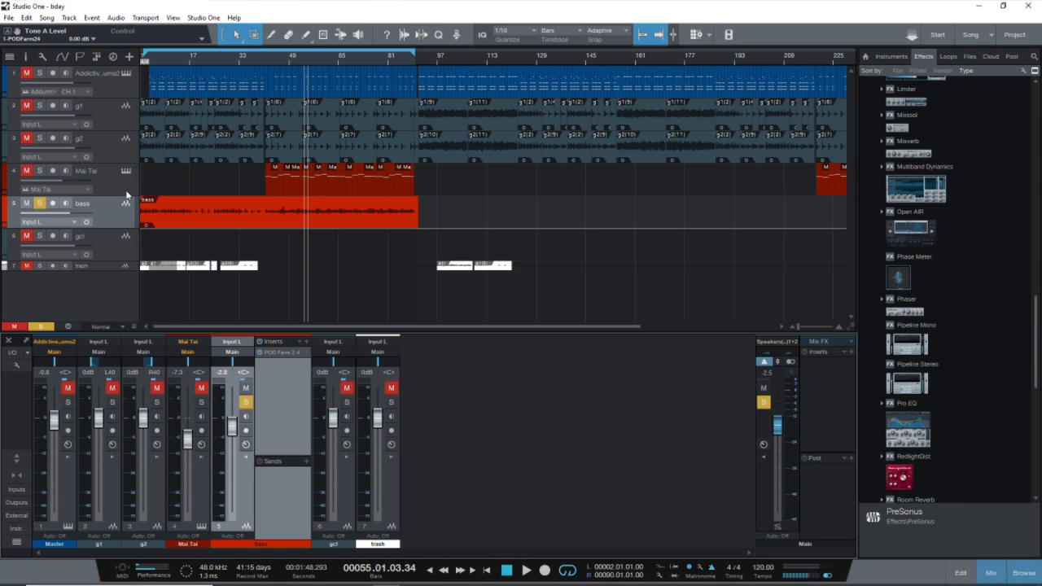
Step: Reopen POD Farm 2 on the bass track and load the Band Room preset while playing the soloed bass
{"action": "left_click", "coordinate": [288, 351]}
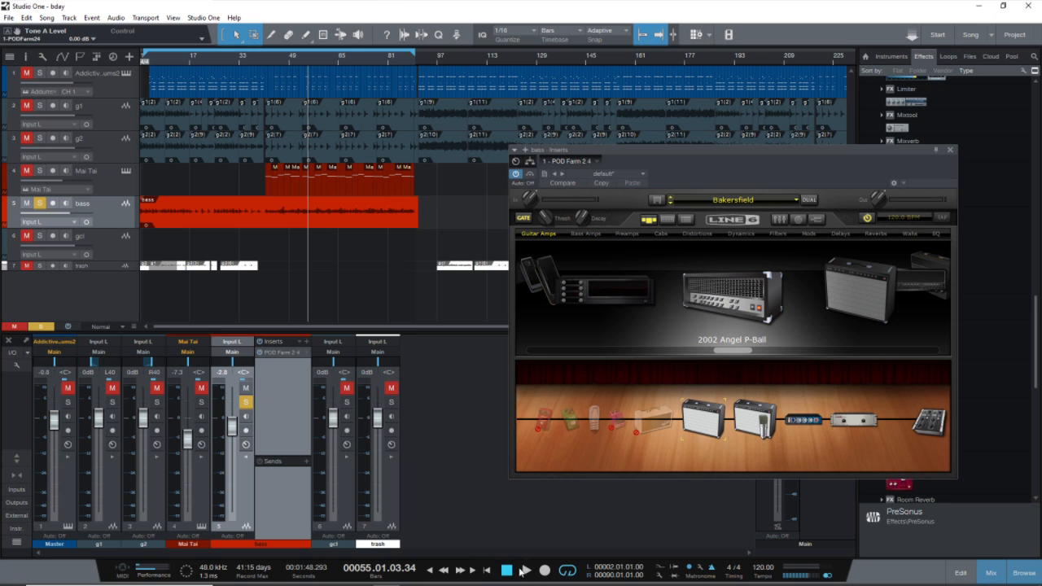
{"action": "left_click", "coordinate": [525, 570]}
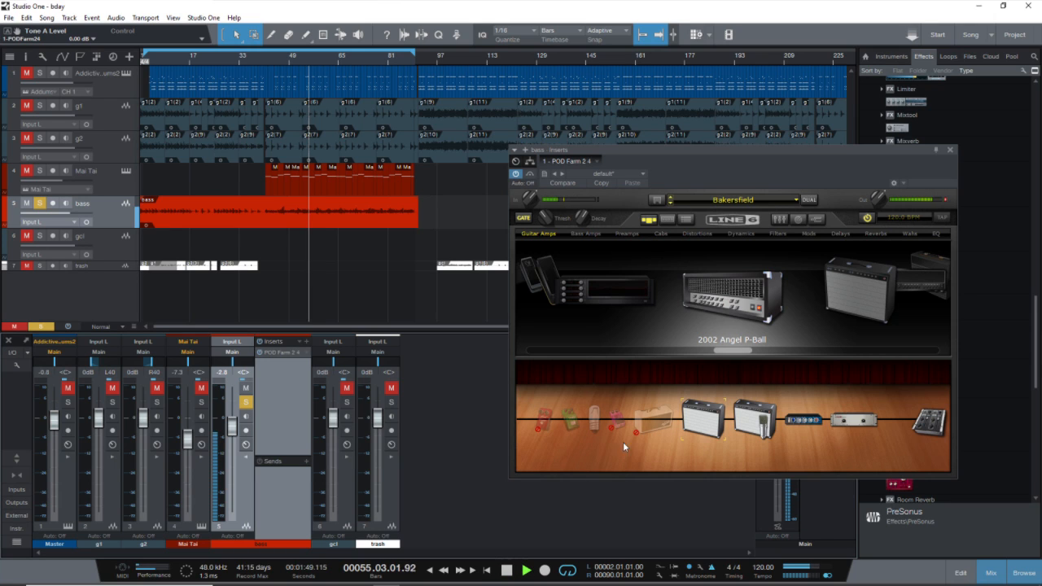
{"action": "left_click", "coordinate": [796, 200]}
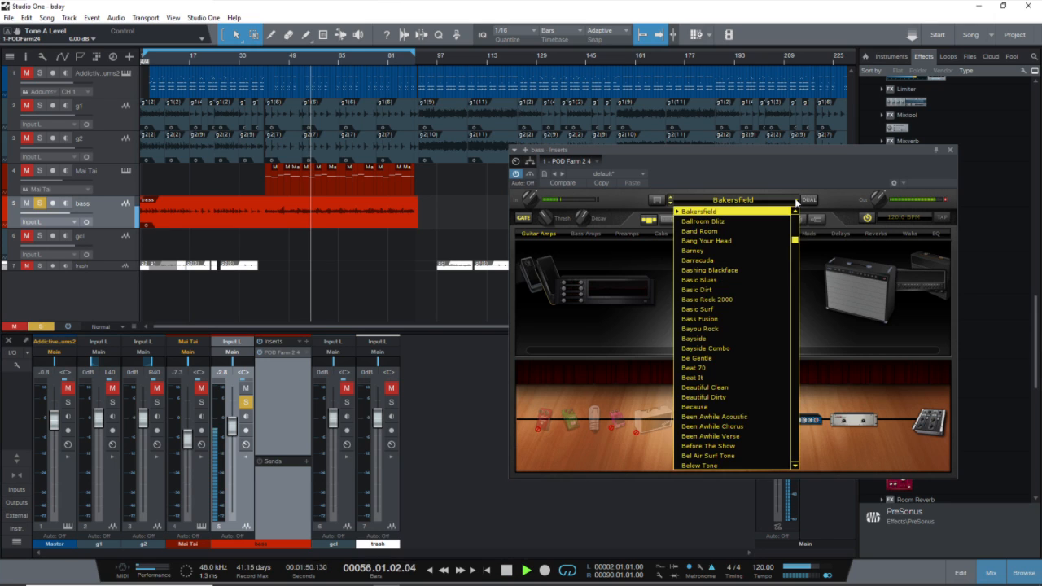
{"action": "left_click", "coordinate": [769, 232]}
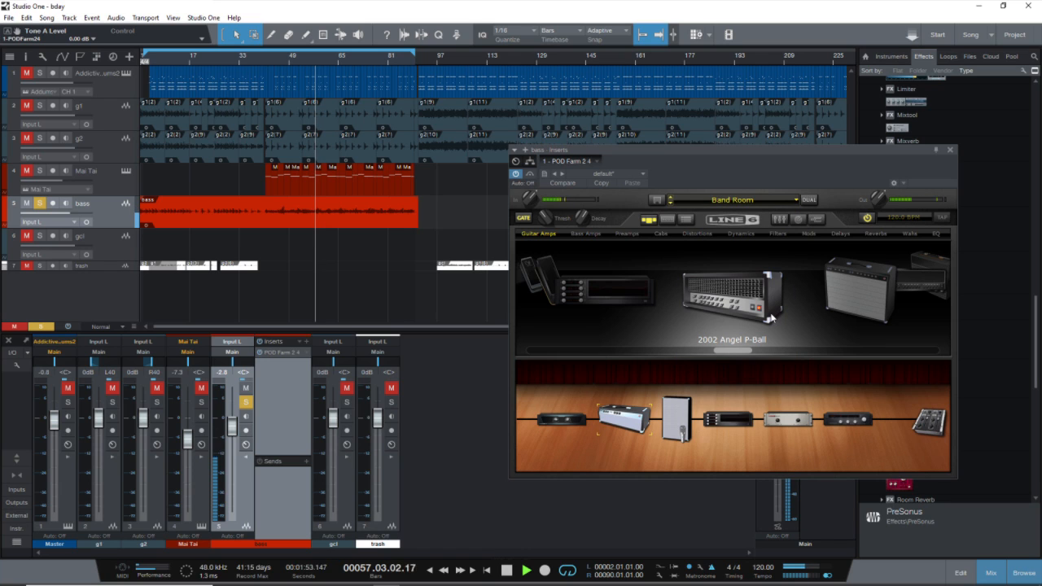
Step: Audition the POD Farm 2 presets Bang Your Head, Barracuda, Bashing Blackface and Basic Blues on the playing bass track
{"action": "left_click", "coordinate": [787, 196]}
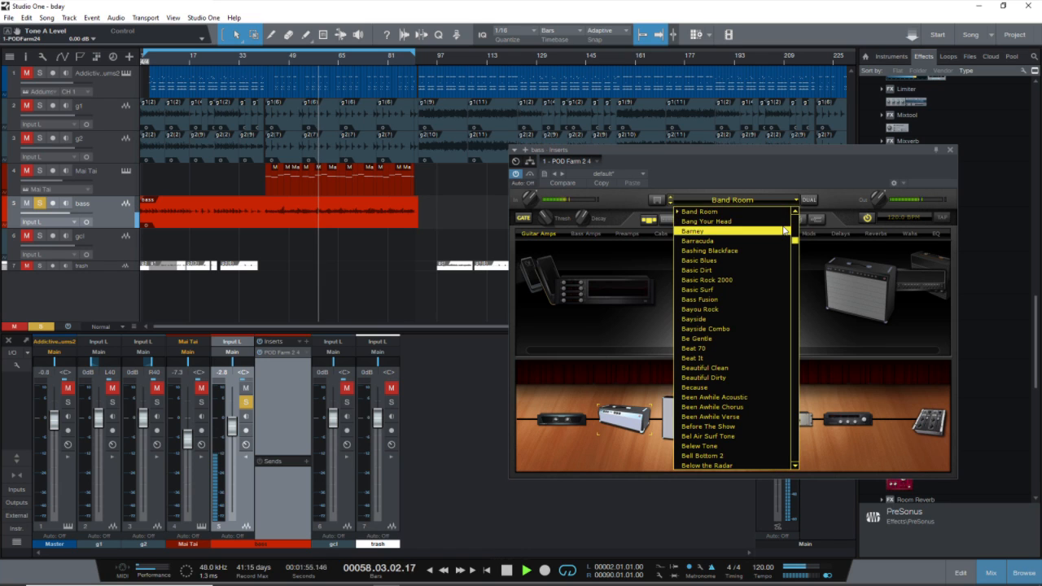
{"action": "left_click", "coordinate": [779, 221]}
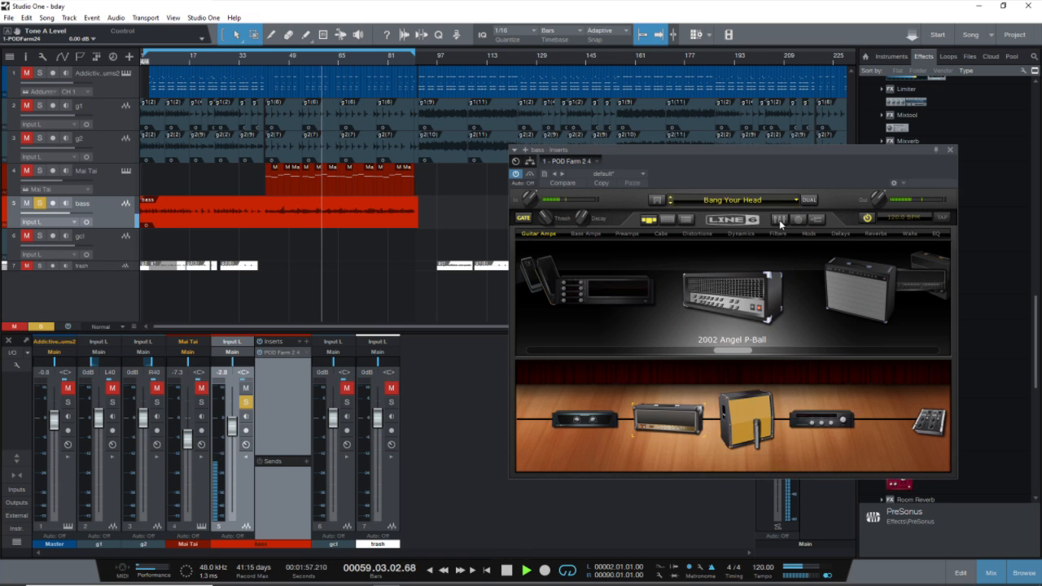
{"action": "left_click", "coordinate": [799, 198]}
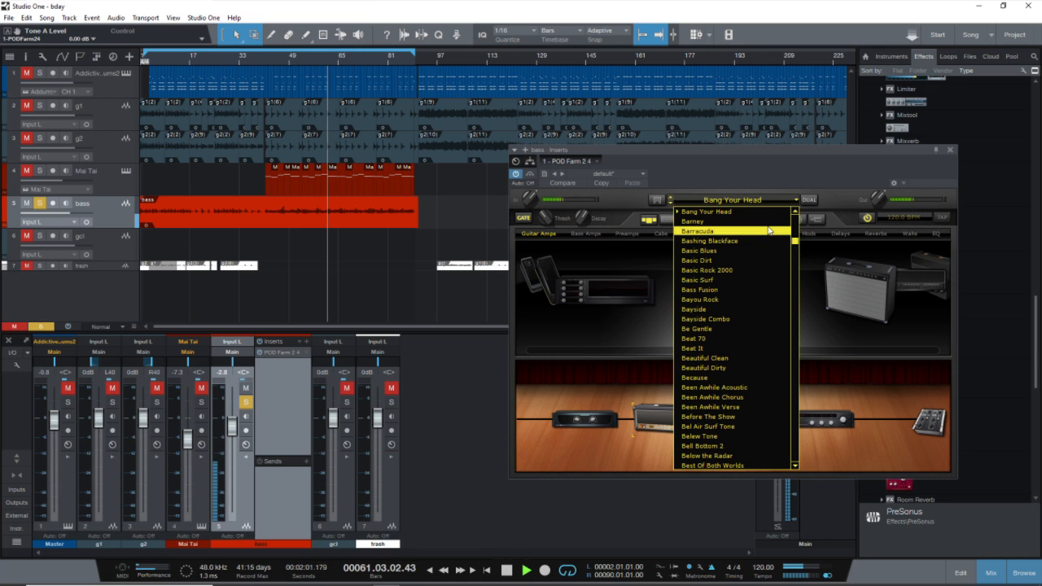
{"action": "left_click", "coordinate": [769, 231]}
{"action": "left_click", "coordinate": [789, 202]}
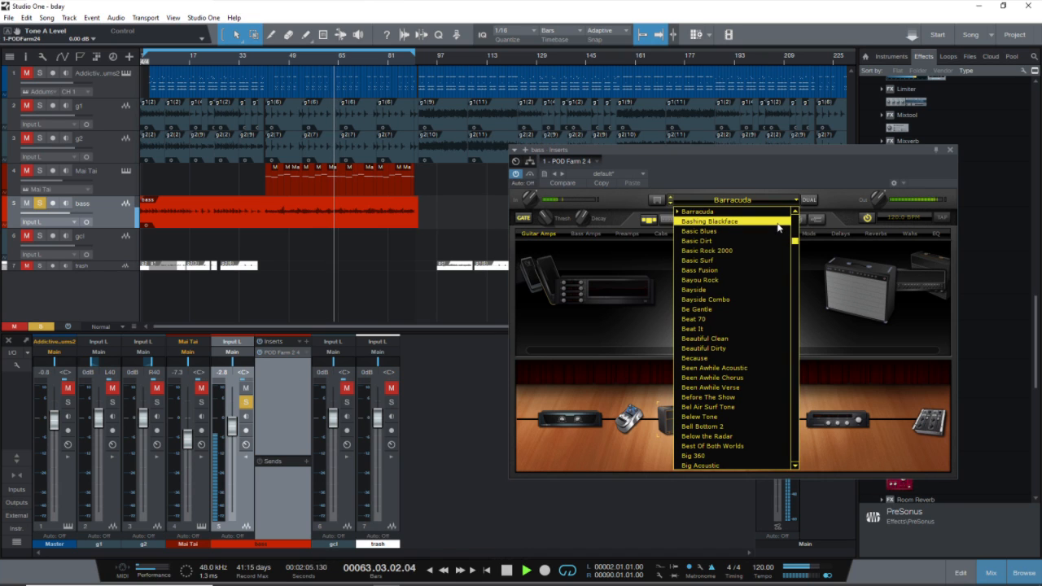
{"action": "left_click", "coordinate": [777, 222]}
{"action": "left_click", "coordinate": [790, 203]}
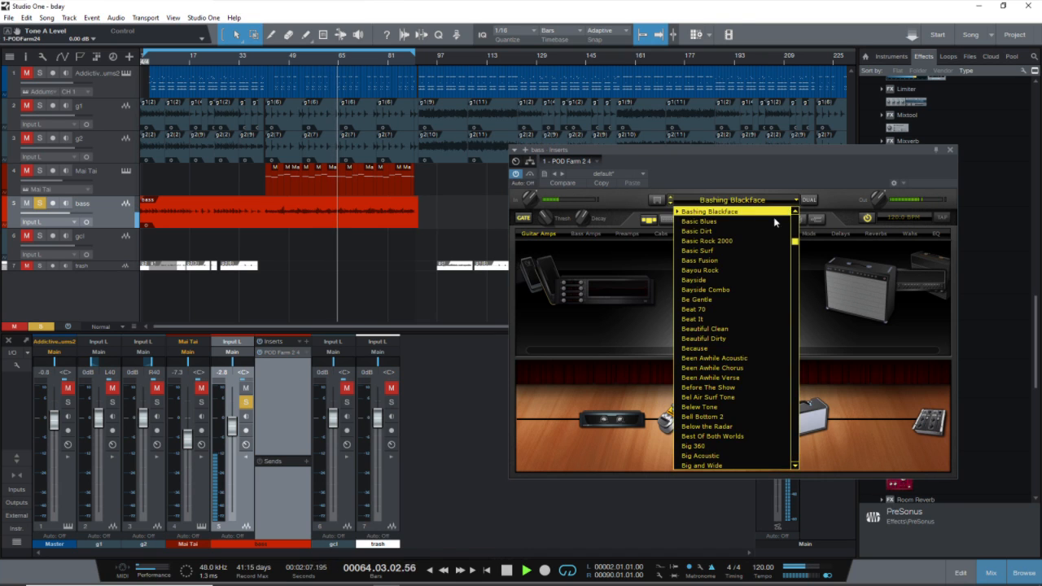
{"action": "left_click", "coordinate": [773, 223]}
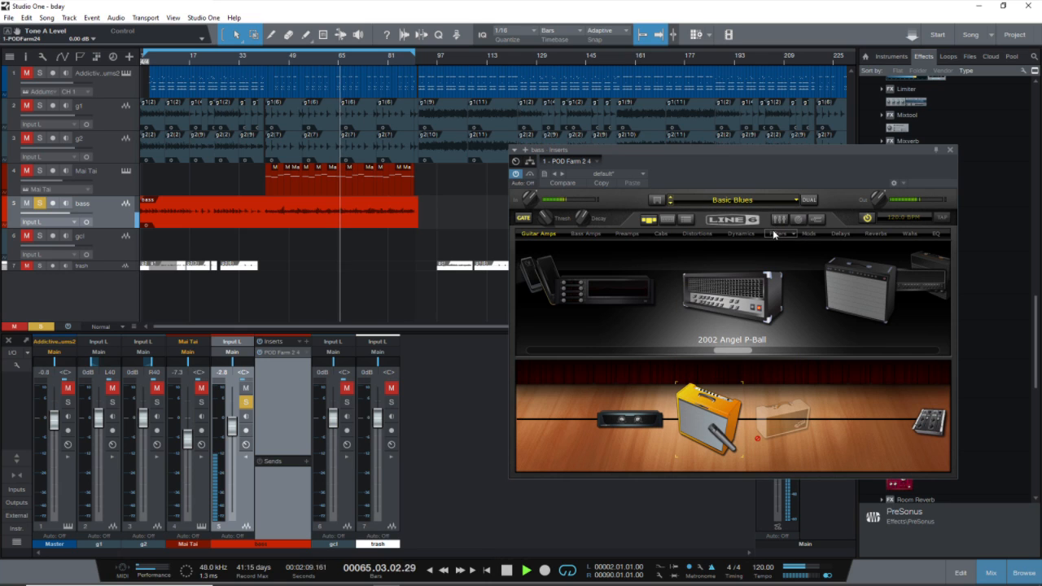
Step: Audition the POD Farm 2 presets Bass Fusion and Blind on the bass track
{"action": "left_click", "coordinate": [789, 203]}
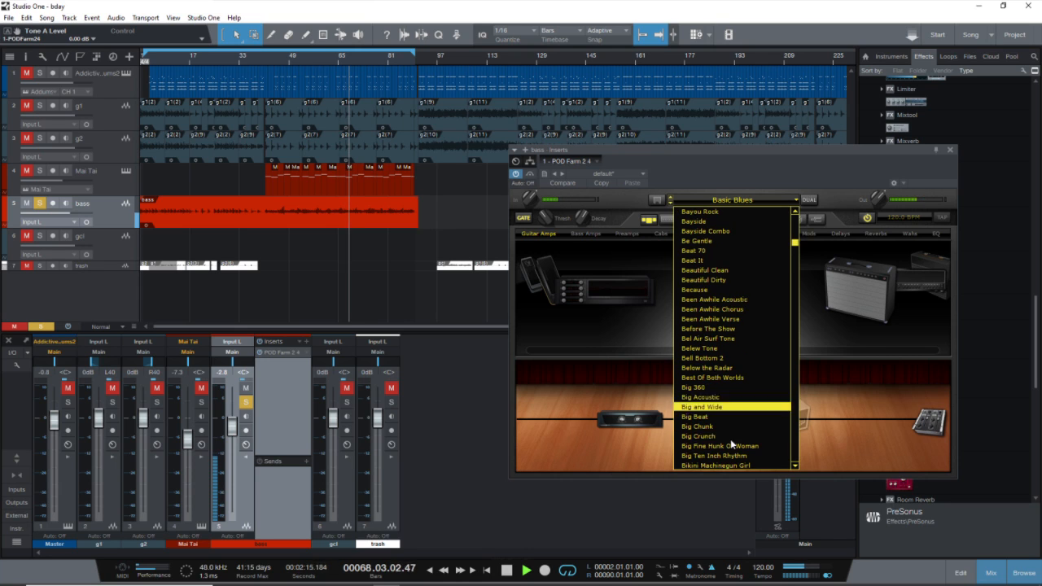
{"action": "scroll", "coordinate": [731, 442], "scroll_direction": "up", "scroll_amount": 2}
{"action": "scroll", "coordinate": [730, 439], "scroll_direction": "up", "scroll_amount": 1}
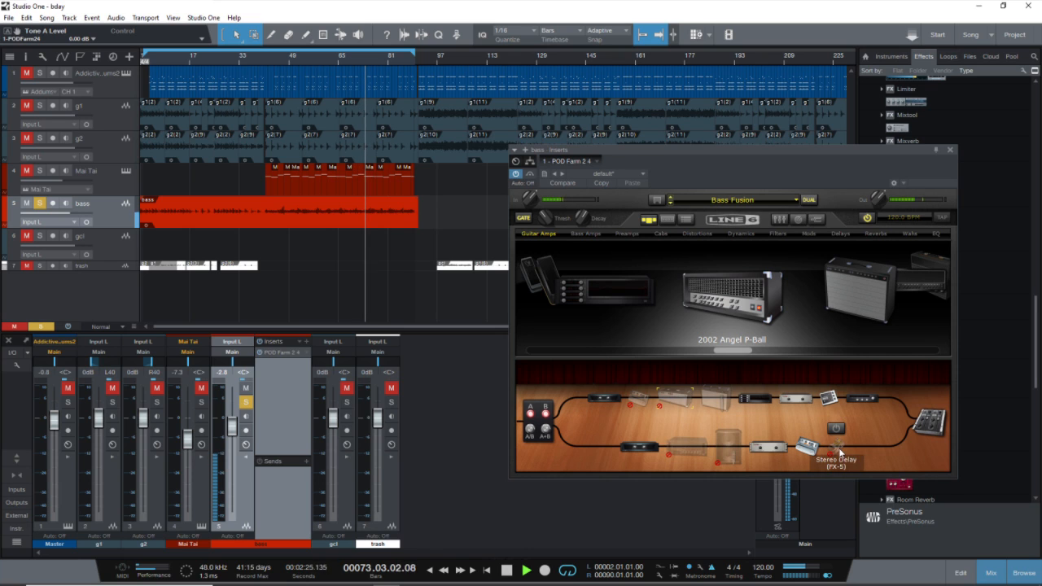
{"action": "left_click", "coordinate": [794, 199]}
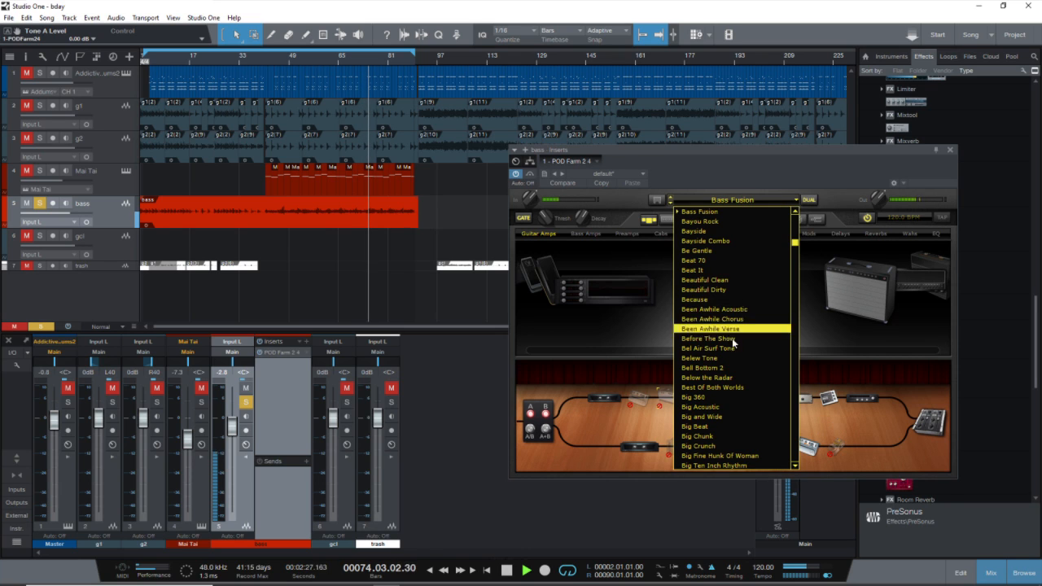
{"action": "scroll", "coordinate": [731, 348], "scroll_direction": "down", "scroll_amount": 6}
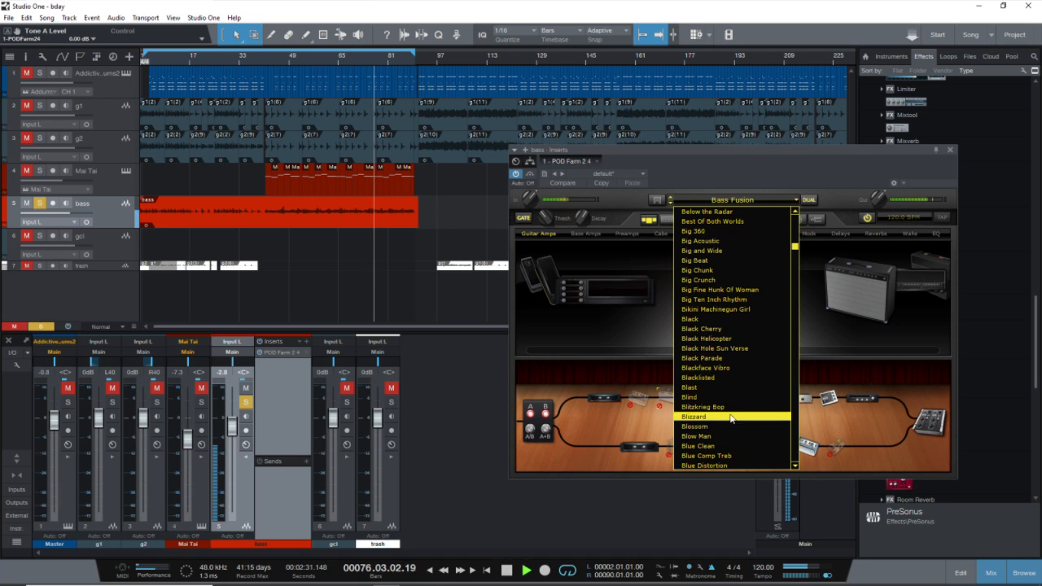
{"action": "left_click", "coordinate": [724, 397]}
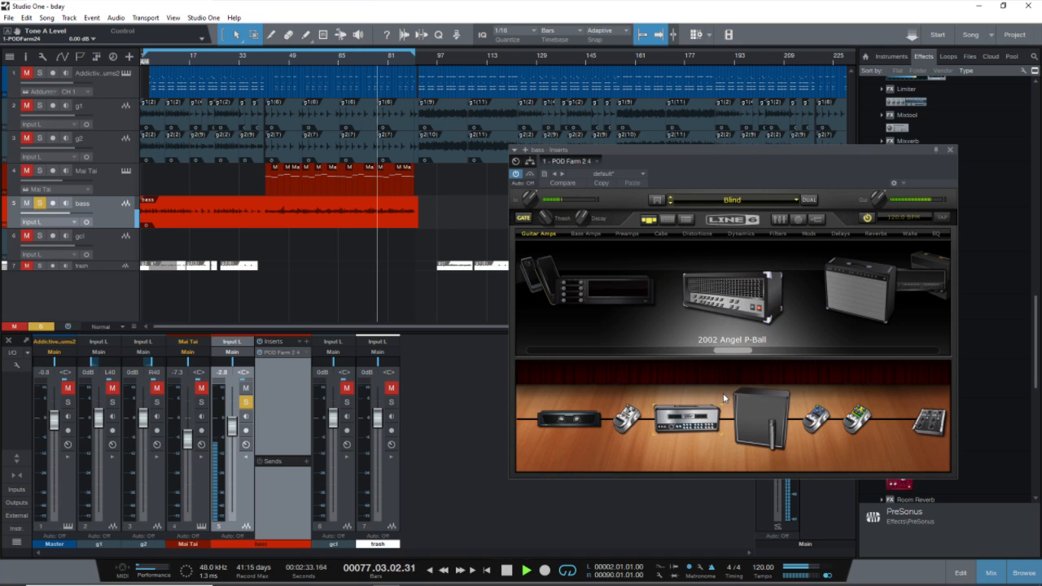
{"action": "left_click", "coordinate": [792, 198]}
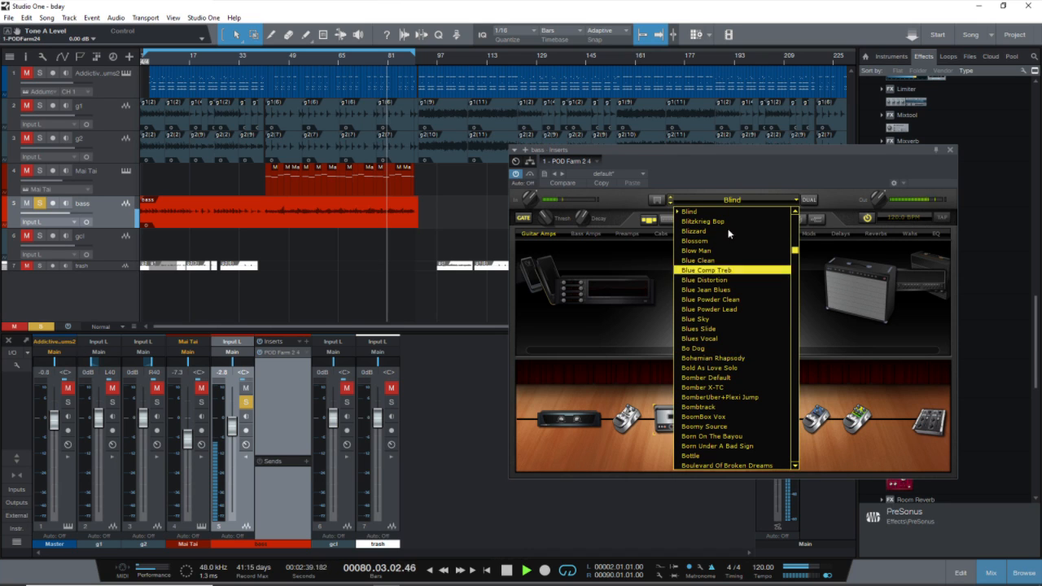
{"action": "left_click", "coordinate": [766, 177]}
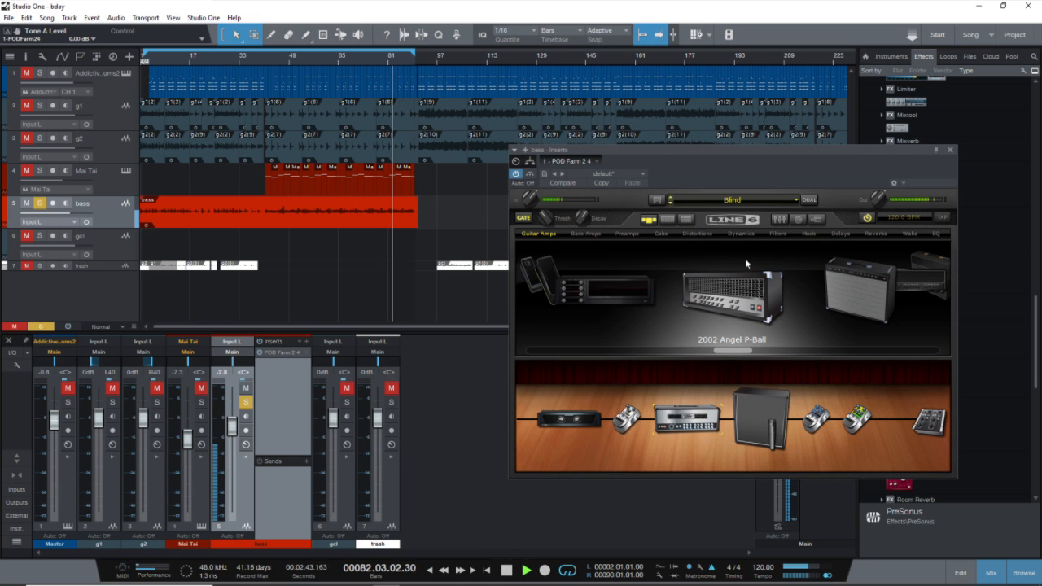
Step: Load the 4x15 preset in POD Farm 2 and play the bass track from the start of the song
{"action": "left_click", "coordinate": [793, 200]}
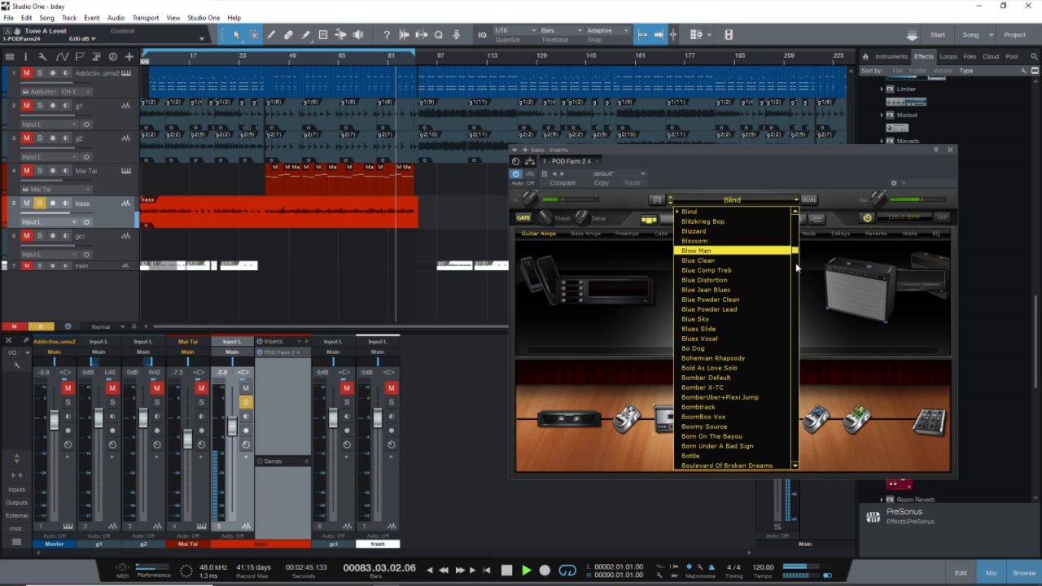
{"action": "scroll", "coordinate": [798, 249], "scroll_direction": "up", "scroll_amount": 5}
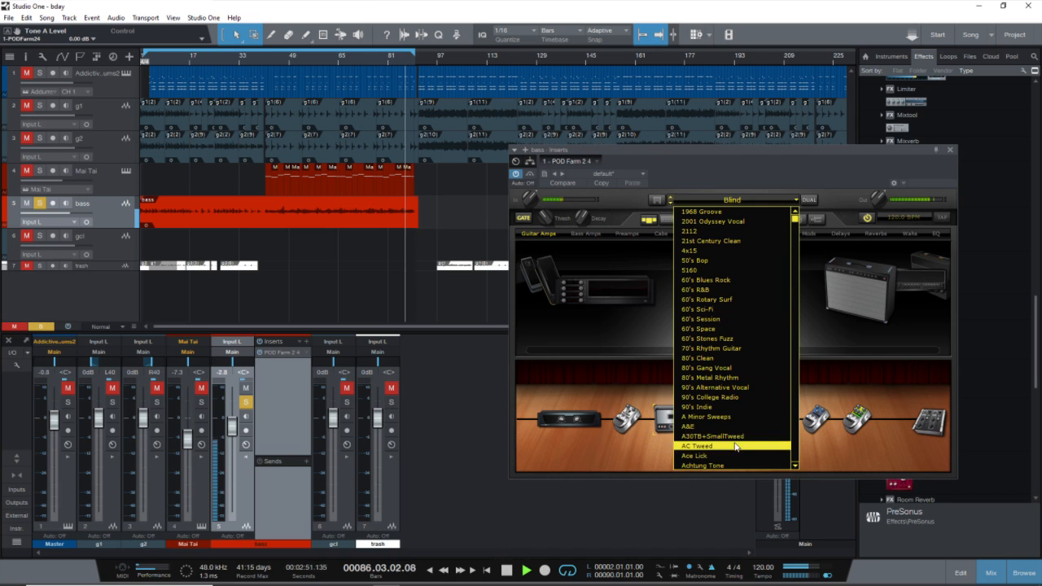
{"action": "left_click", "coordinate": [740, 251]}
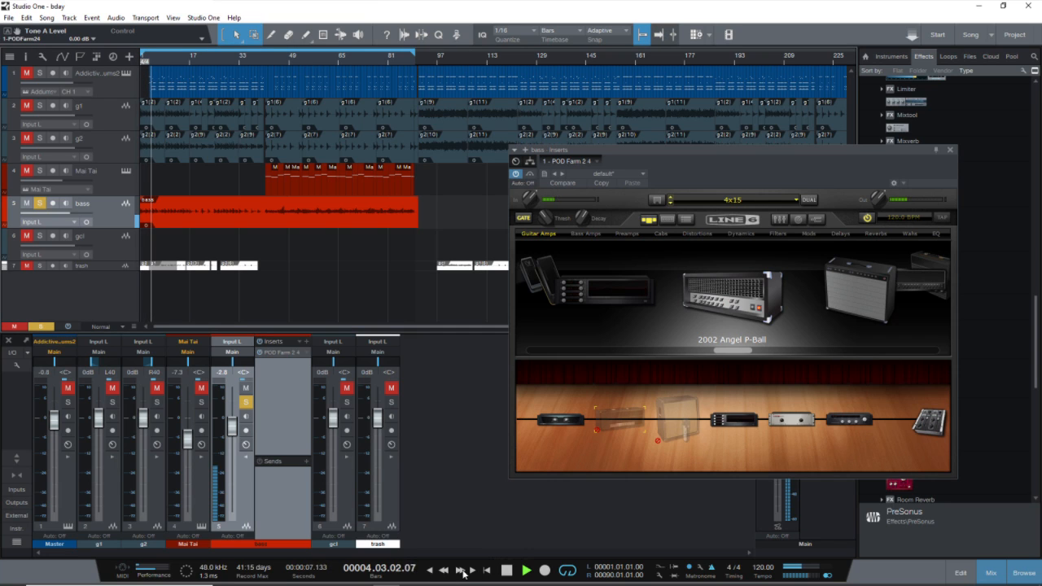
{"action": "left_click", "coordinate": [489, 571]}
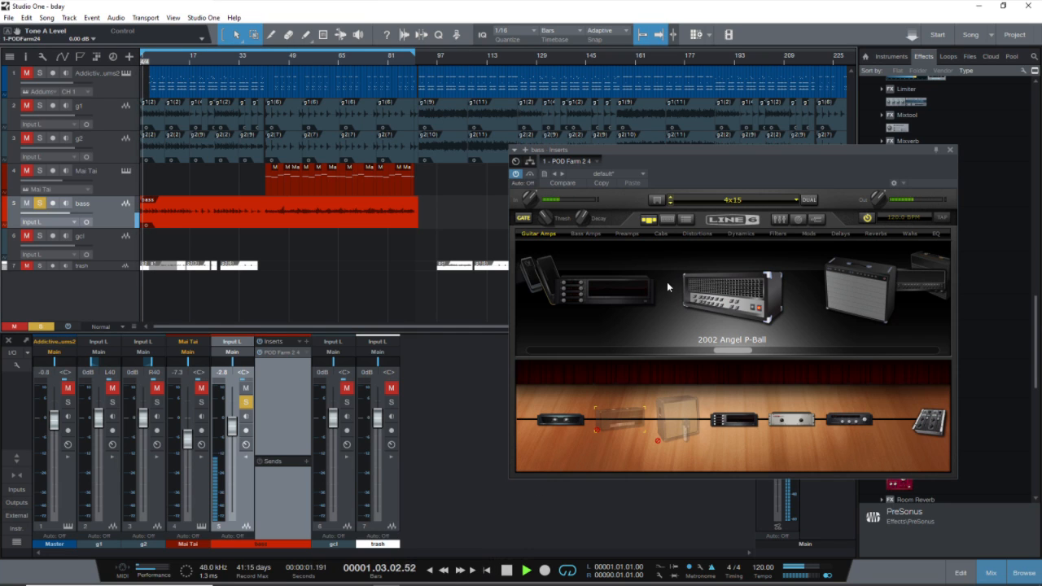
{"action": "left_click", "coordinate": [506, 571]}
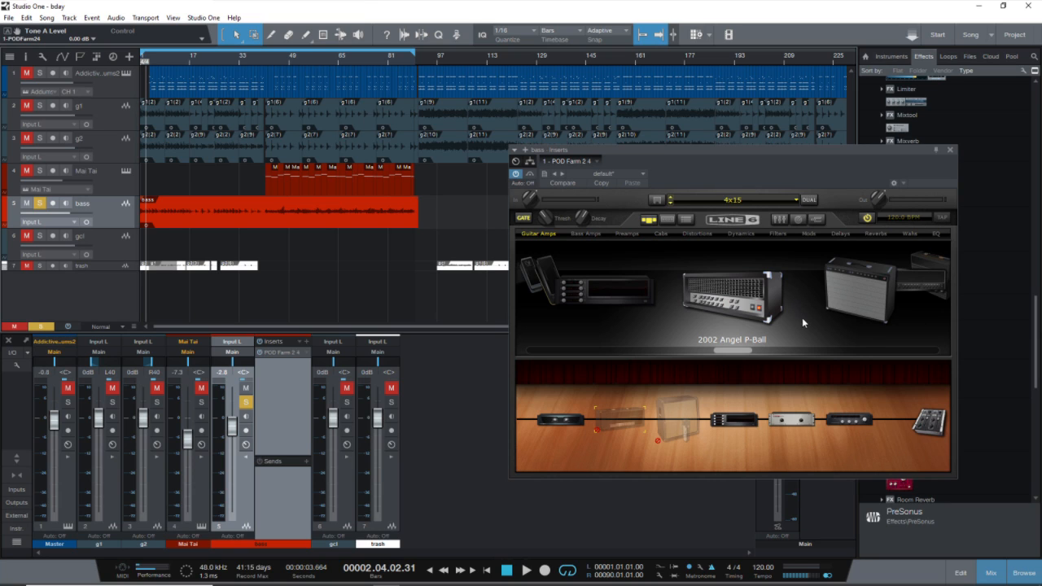
{"action": "left_click", "coordinate": [796, 199]}
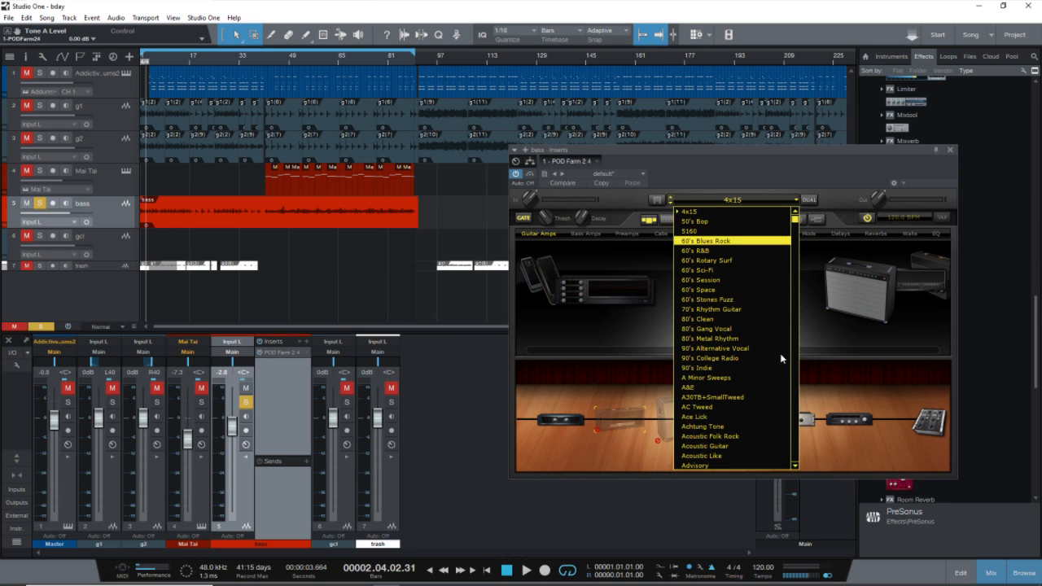
{"action": "scroll", "coordinate": [760, 371], "scroll_direction": "down", "scroll_amount": 9}
{"action": "scroll", "coordinate": [758, 382], "scroll_direction": "down", "scroll_amount": 10}
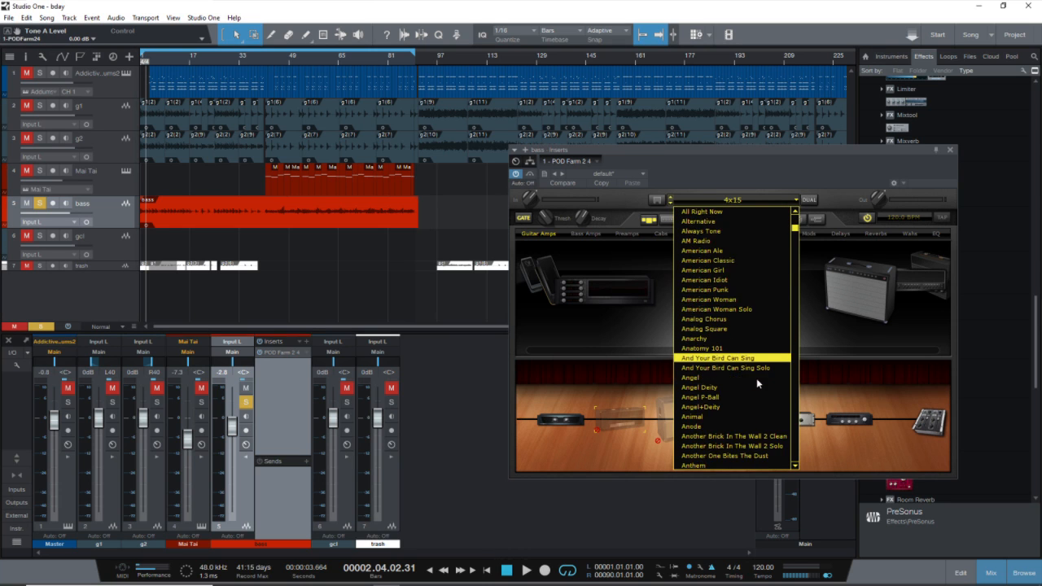
{"action": "scroll", "coordinate": [758, 382], "scroll_direction": "down", "scroll_amount": 8}
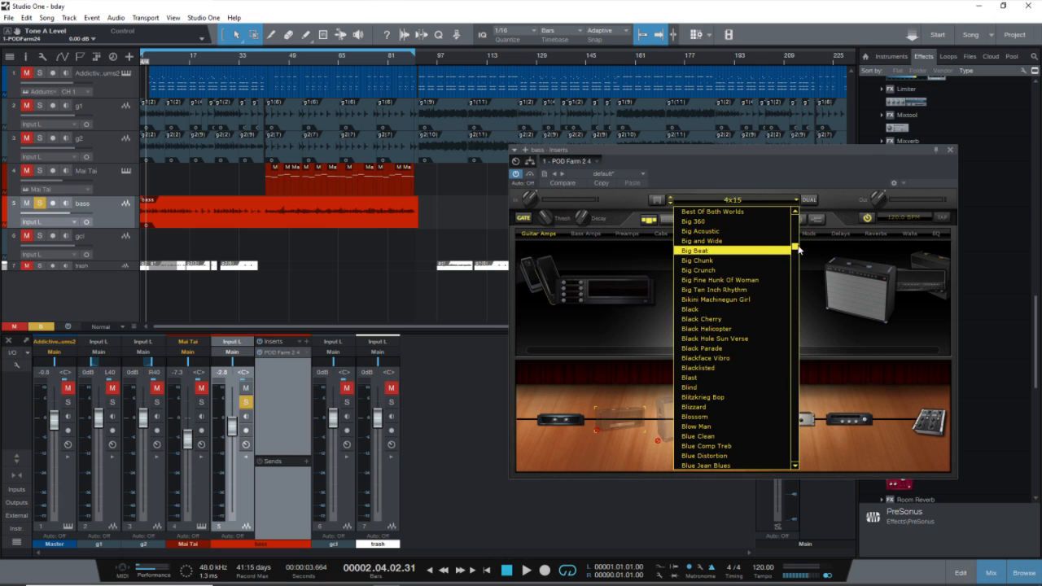
{"action": "left_click_drag", "start_coordinate": [797, 252], "coordinate": [806, 315]}
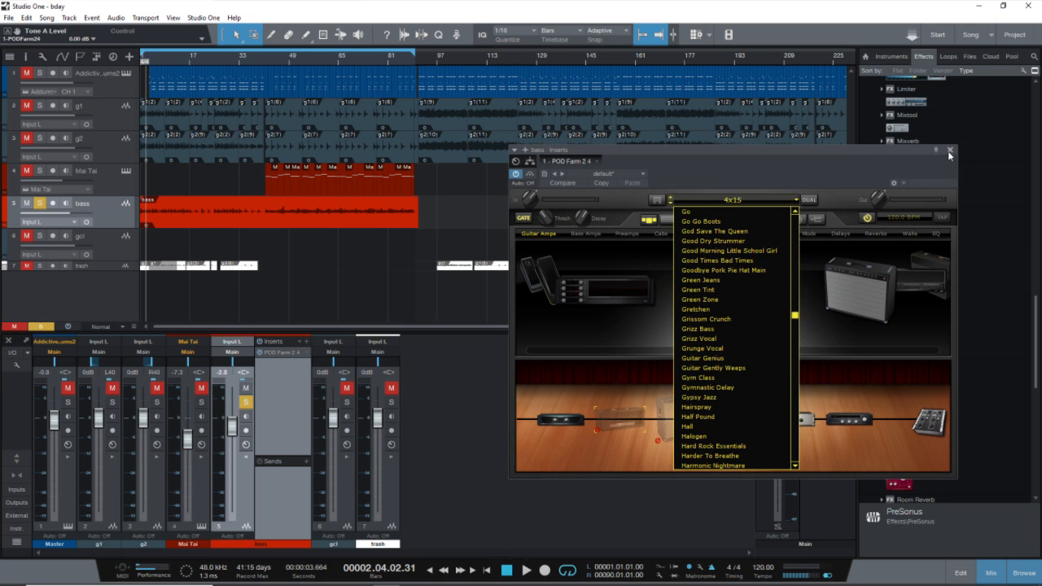
Step: Remove POD Farm 2 from the bass track's inserts and add POD Farm Bass Amps in its place
{"action": "left_click", "coordinate": [950, 152]}
{"action": "right_click", "coordinate": [289, 351]}
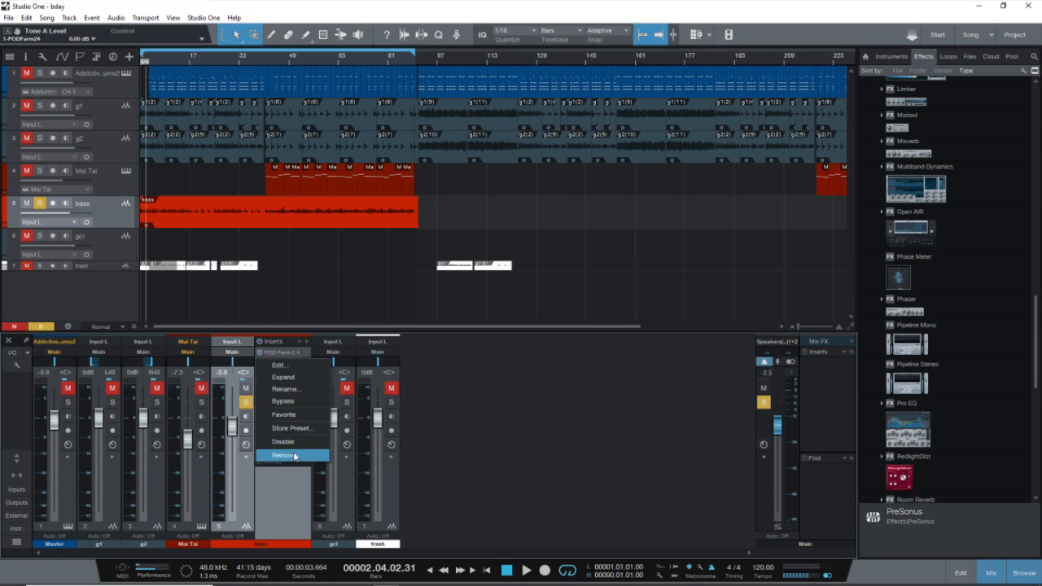
{"action": "left_click", "coordinate": [295, 456]}
{"action": "scroll", "coordinate": [916, 192], "scroll_direction": "down", "scroll_amount": 15}
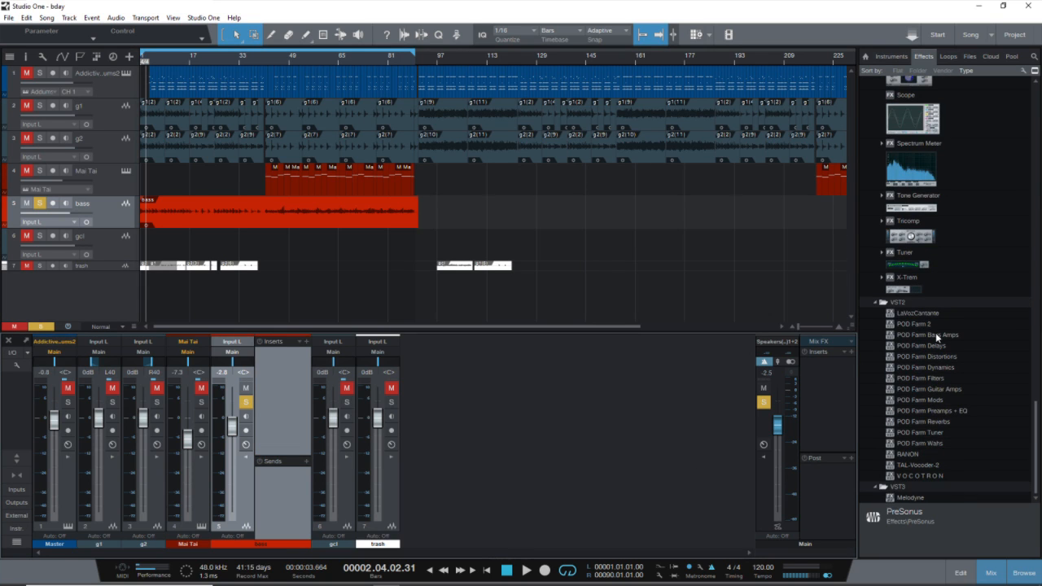
{"action": "left_click_drag", "start_coordinate": [936, 336], "coordinate": [281, 403]}
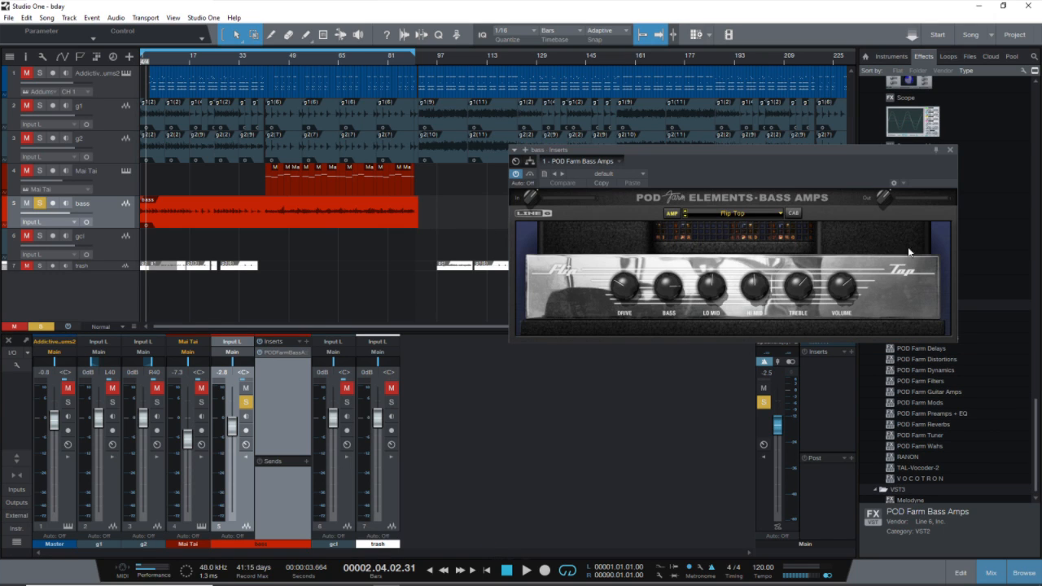
{"action": "left_click_drag", "start_coordinate": [799, 175], "coordinate": [719, 224]}
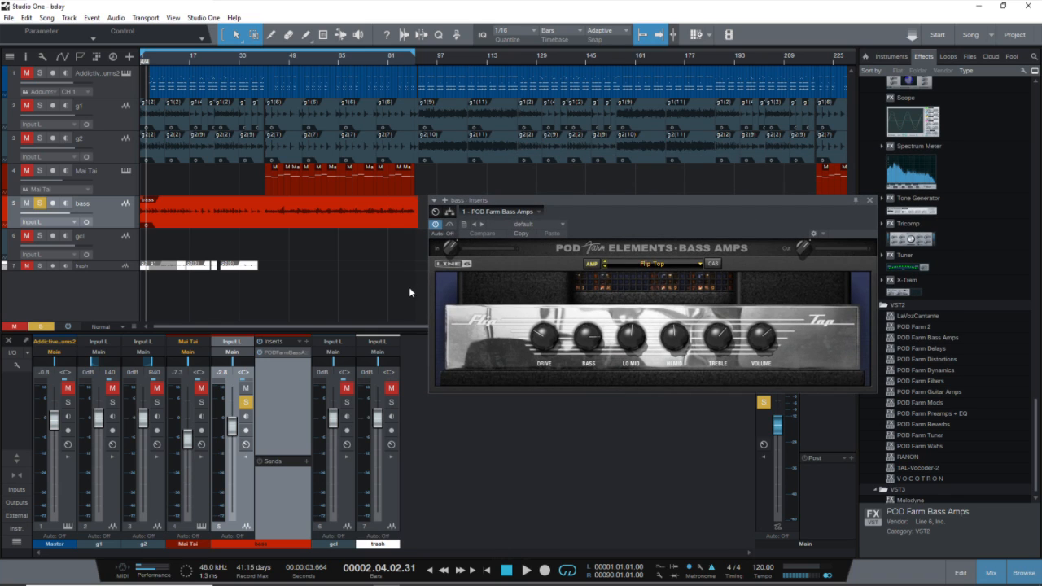
Step: Switch the amp model in POD Farm Bass Amps to Adam and Eve
{"action": "mouse_move", "coordinate": [709, 346]}
{"action": "left_click", "coordinate": [701, 265]}
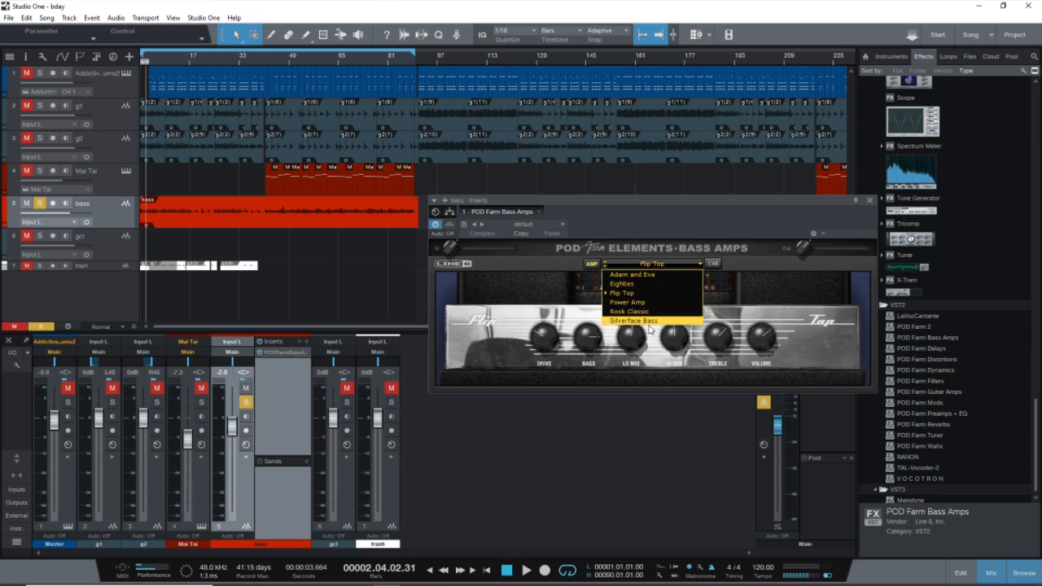
{"action": "left_click", "coordinate": [647, 275]}
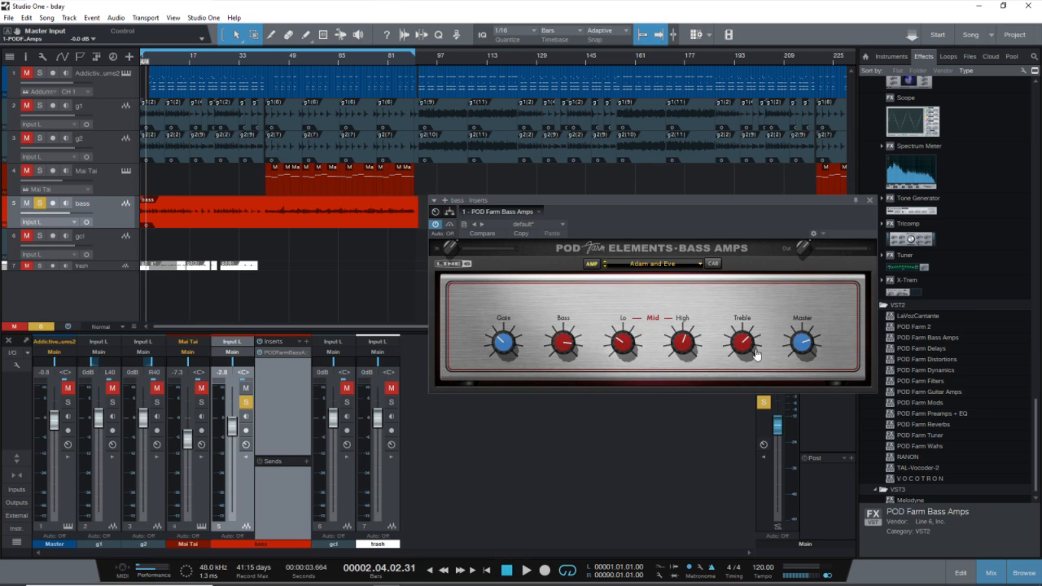
Step: Play the bass track and set the Adam and Eve amp's Drive to 48%
{"action": "left_click", "coordinate": [526, 571]}
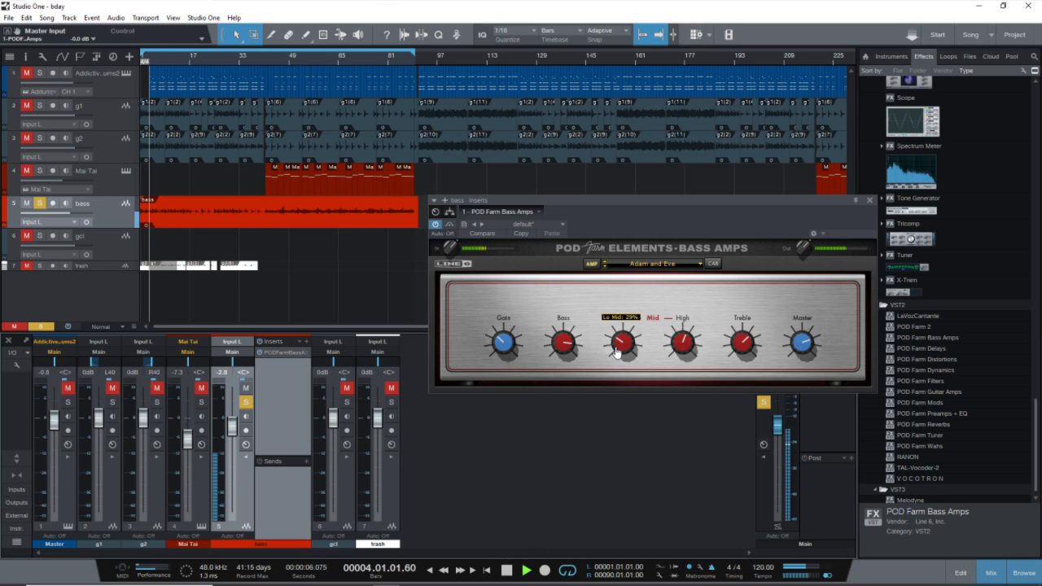
{"action": "mouse_move", "coordinate": [500, 324]}
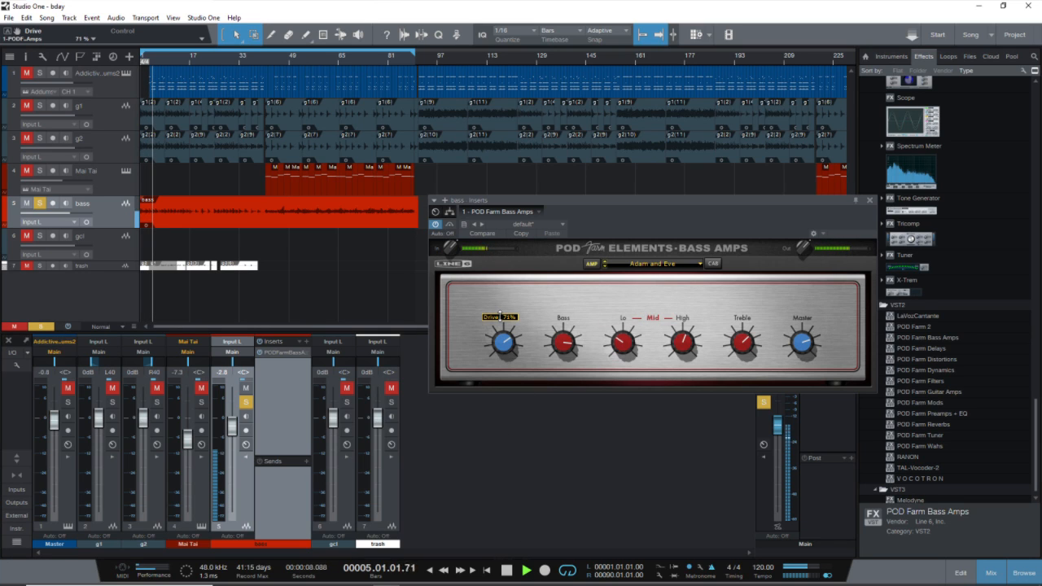
{"action": "left_click_drag", "start_coordinate": [501, 324], "coordinate": [505, 326]}
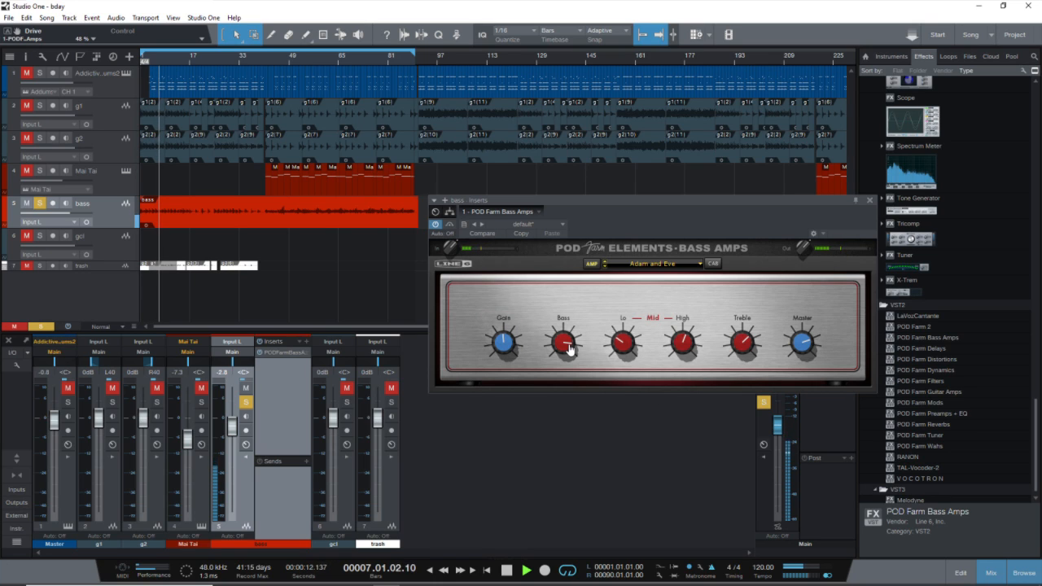
Step: Lower the amp's Bass and Treble and raise Lo Mid and Hi Mid, with Hi Mid at 63%
{"action": "mouse_move", "coordinate": [565, 345]}
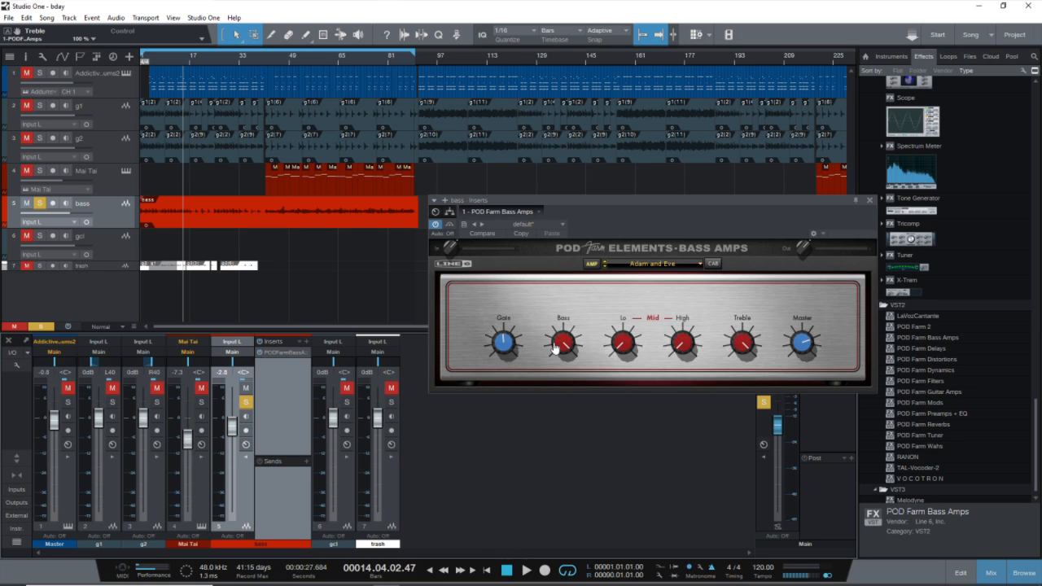
{"action": "left_click_drag", "start_coordinate": [554, 348], "coordinate": [601, 315]}
{"action": "left_click_drag", "start_coordinate": [680, 341], "coordinate": [663, 319]}
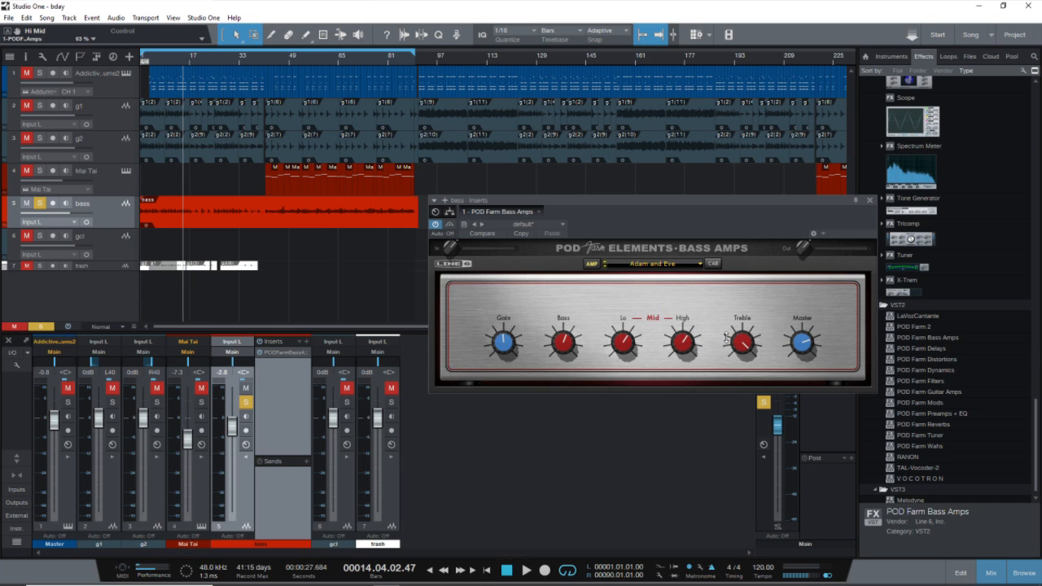
{"action": "left_click_drag", "start_coordinate": [728, 340], "coordinate": [732, 367]}
Step: Play the bass track and audition the Eighties, Flip Top and Power Amp models, finishing with the amp on Rock Classic
{"action": "left_click", "coordinate": [526, 570]}
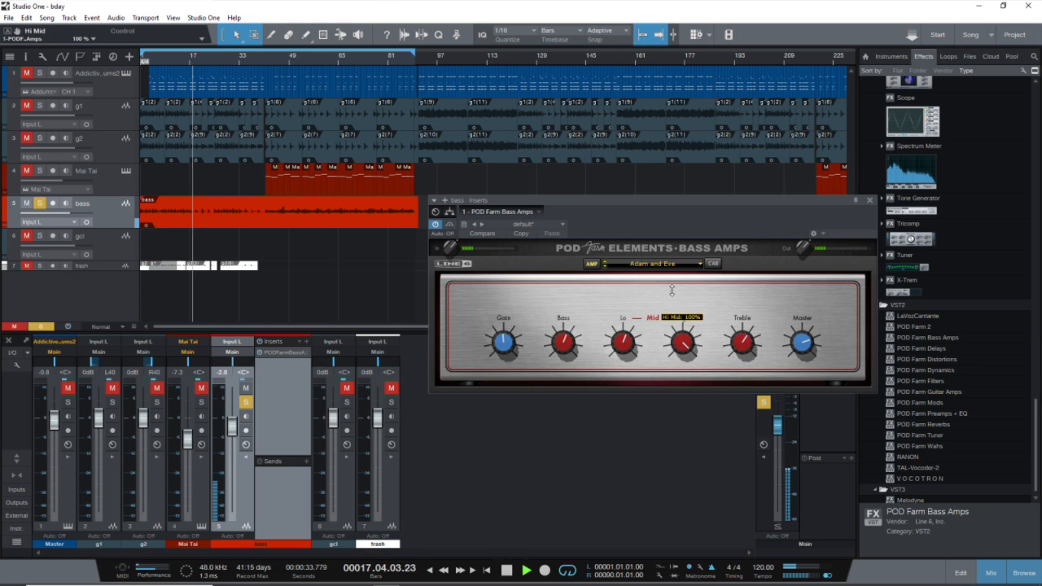
{"action": "left_click", "coordinate": [702, 266]}
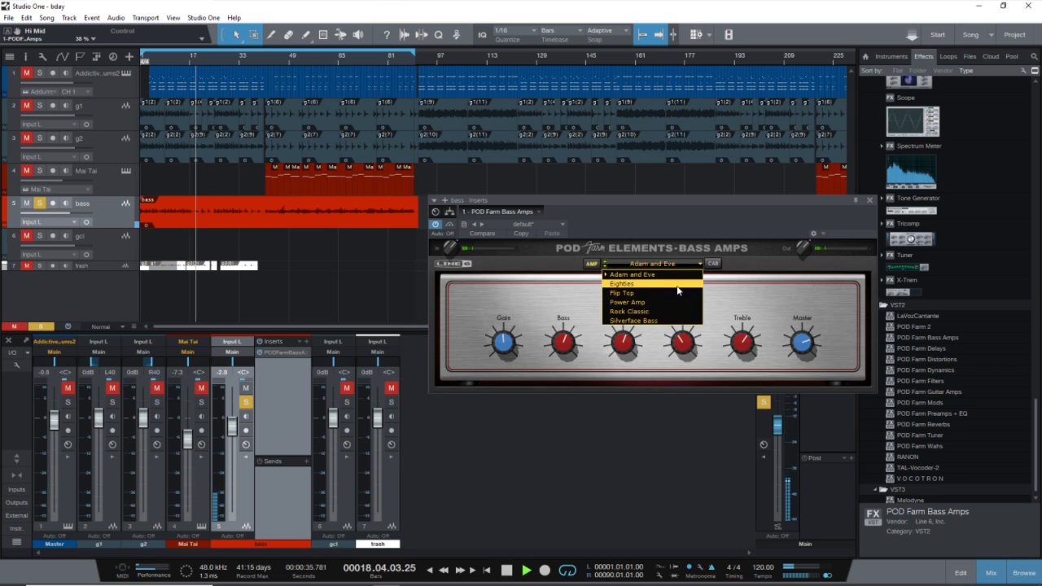
{"action": "left_click", "coordinate": [644, 283]}
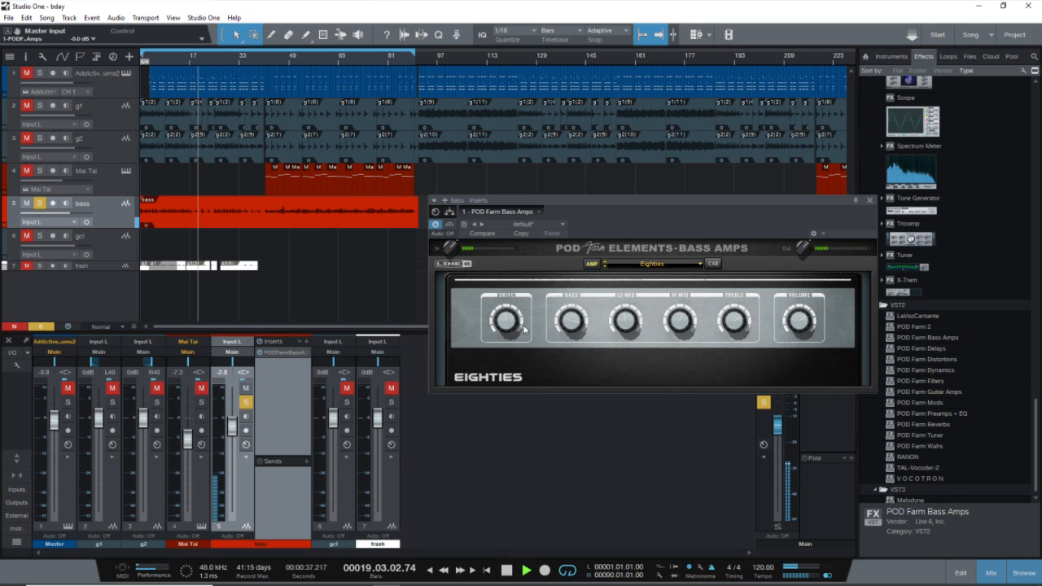
{"action": "left_click", "coordinate": [644, 265]}
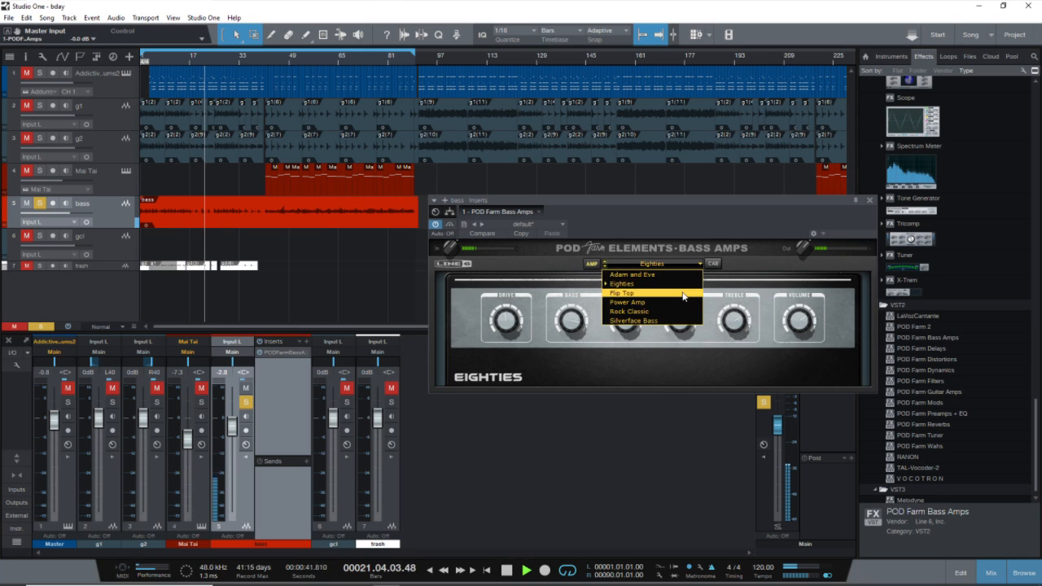
{"action": "left_click", "coordinate": [682, 293]}
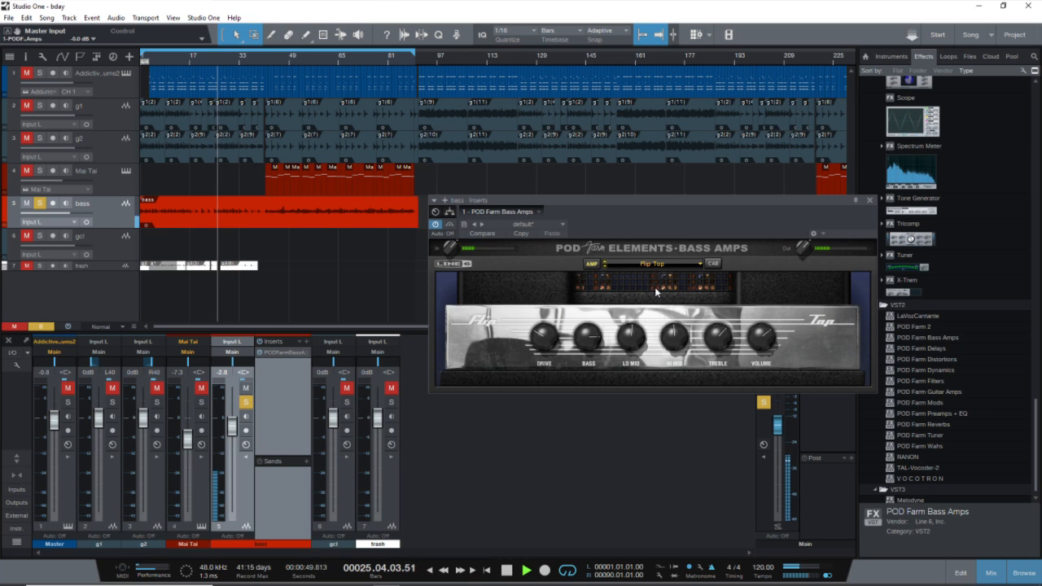
{"action": "left_click", "coordinate": [700, 264]}
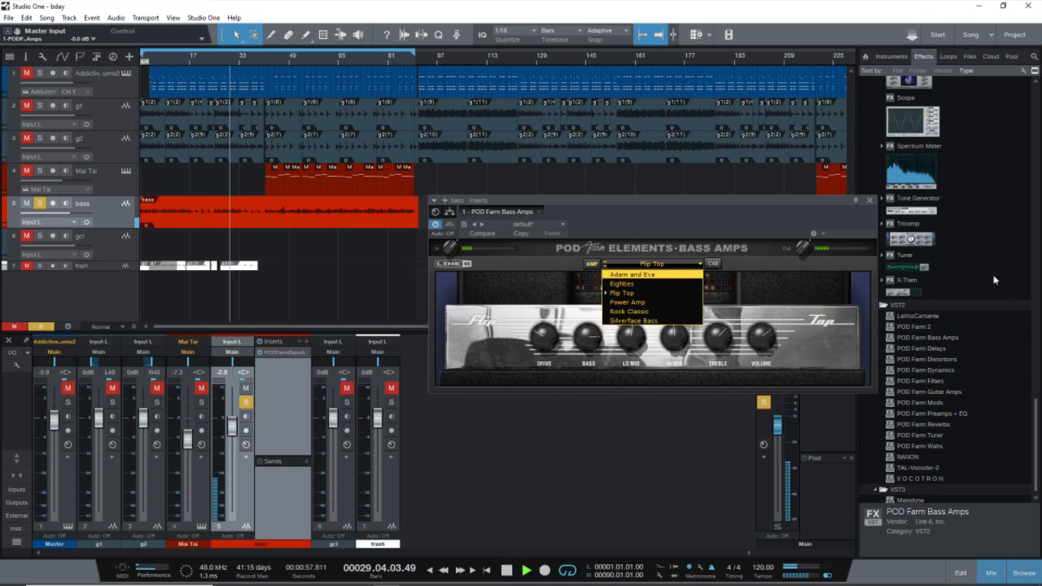
{"action": "left_click", "coordinate": [649, 302]}
{"action": "left_click", "coordinate": [700, 262]}
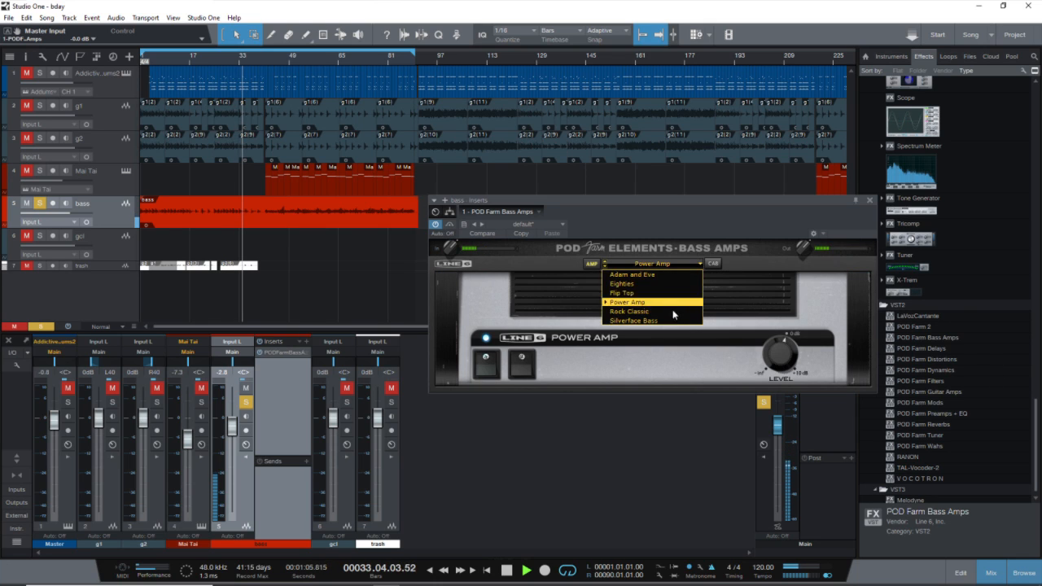
{"action": "left_click", "coordinate": [672, 314]}
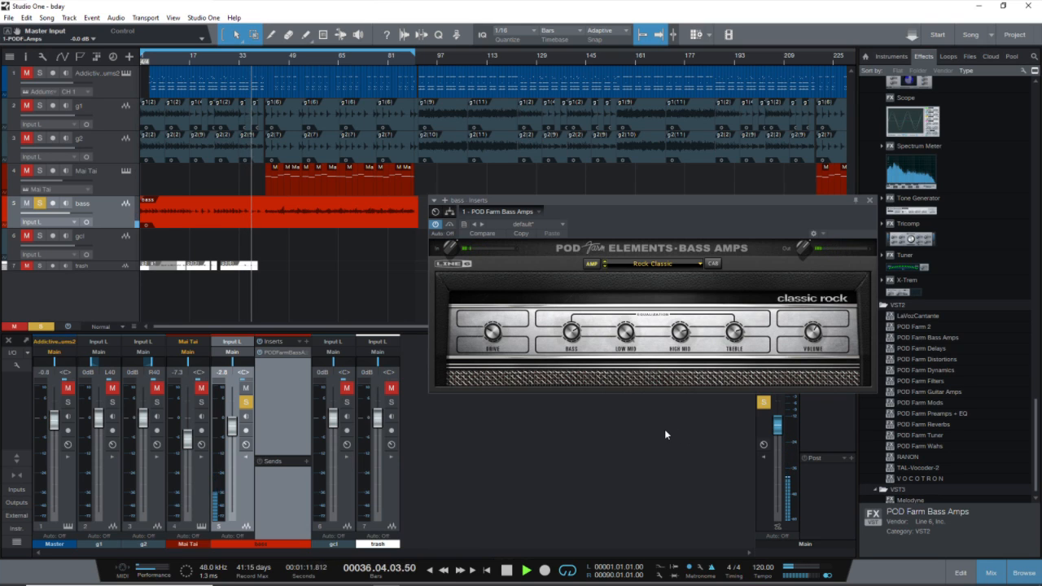
{"action": "left_click", "coordinate": [508, 570]}
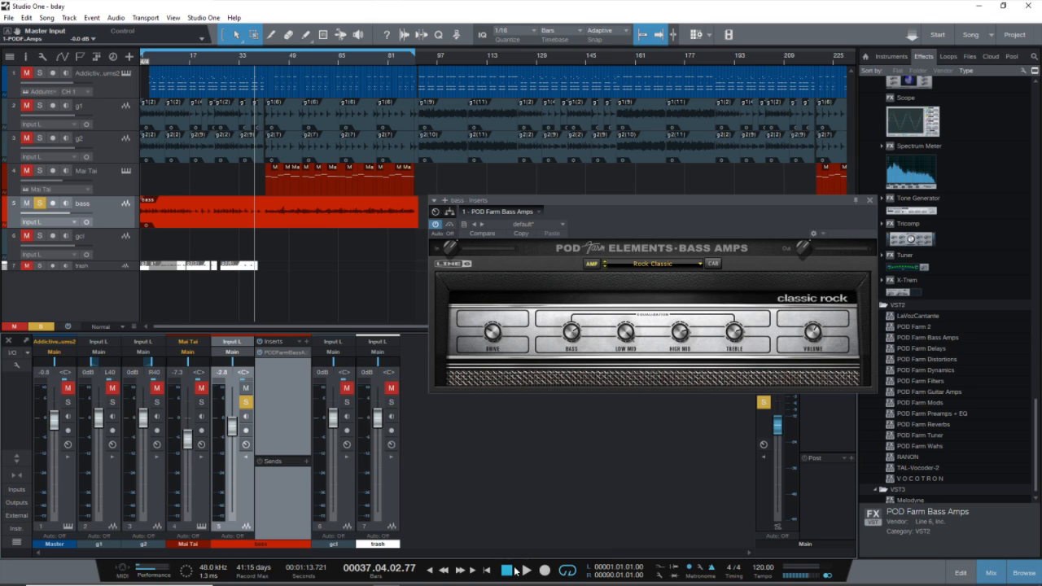
Step: Play the song, take the bass track out of solo and set its volume to +0.3 dB against the full mix
{"action": "left_click", "coordinate": [526, 572]}
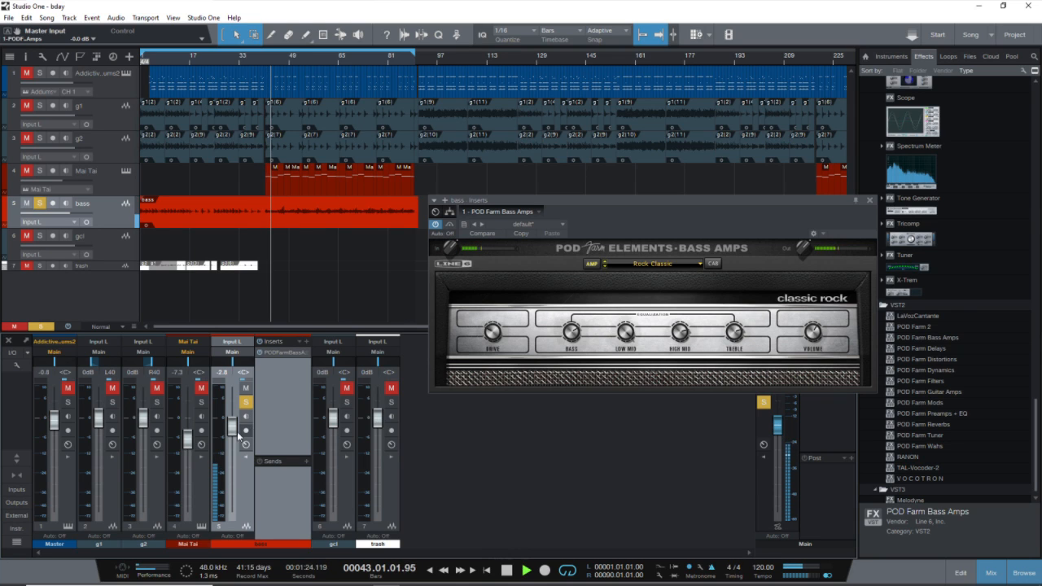
{"action": "left_click_drag", "start_coordinate": [232, 436], "coordinate": [247, 403]}
{"action": "left_click", "coordinate": [246, 402]}
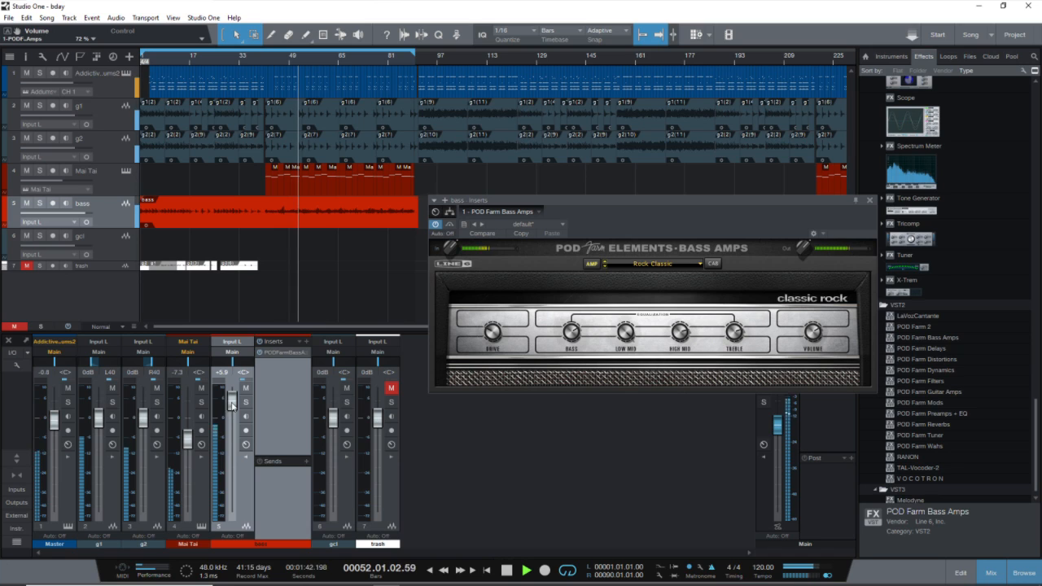
{"action": "left_click_drag", "start_coordinate": [233, 403], "coordinate": [234, 419]}
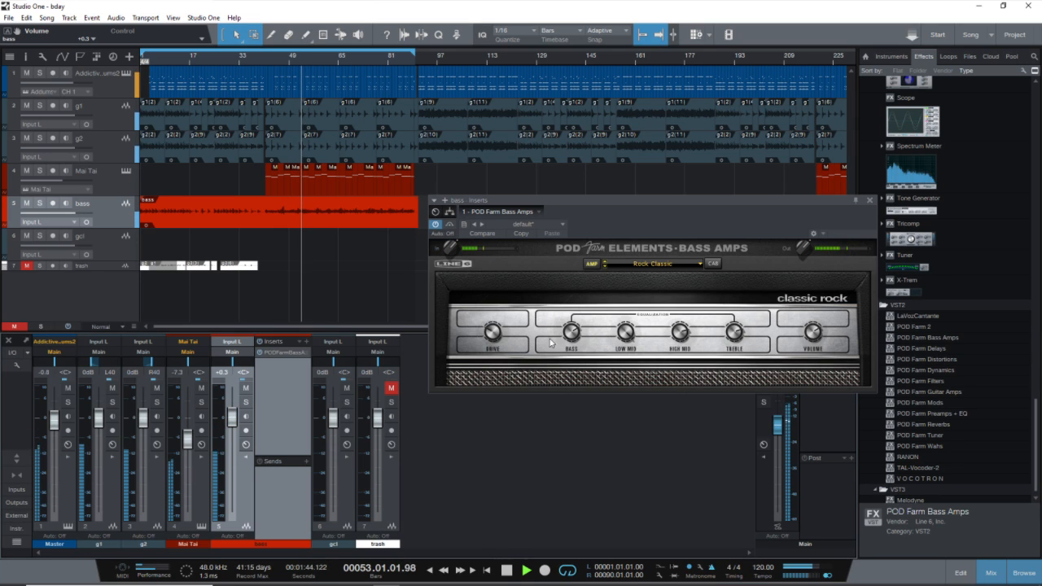
Step: Adjust the Rock Classic amp's Bass while the mix plays, stop playback and close the plug-in window
{"action": "mouse_move", "coordinate": [570, 332]}
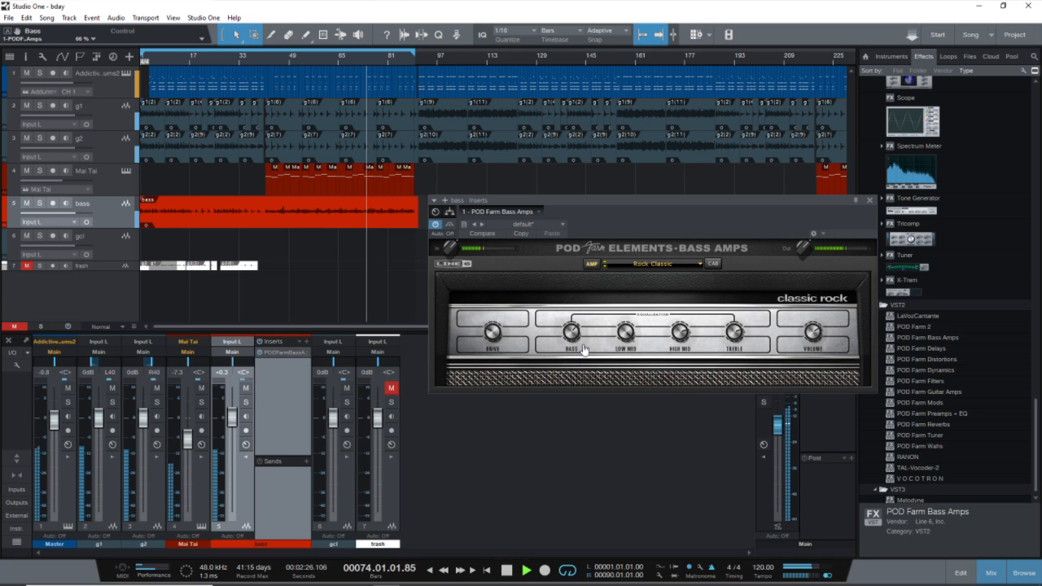
{"action": "mouse_move", "coordinate": [581, 348]}
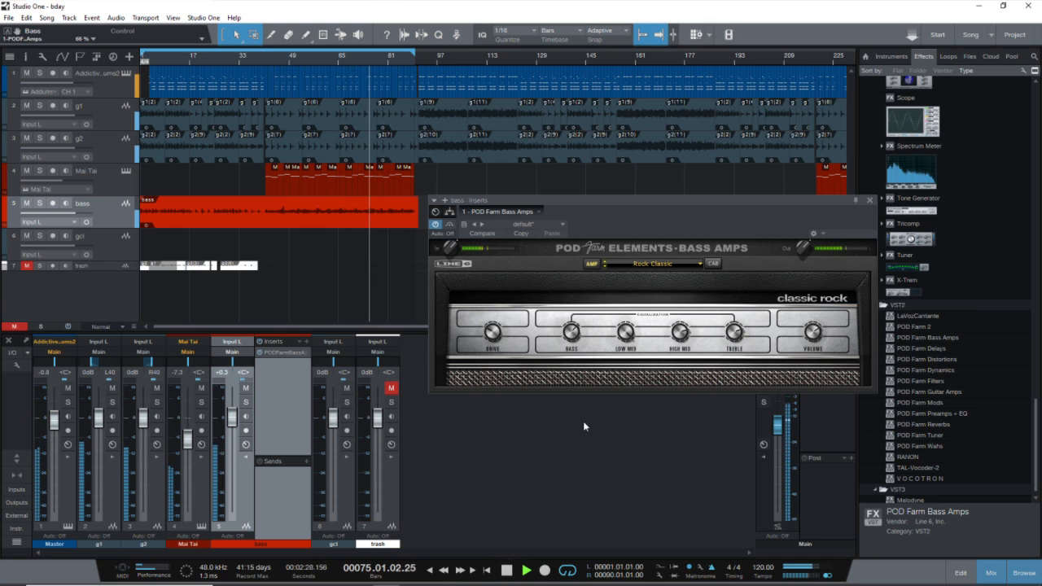
{"action": "left_click", "coordinate": [508, 571]}
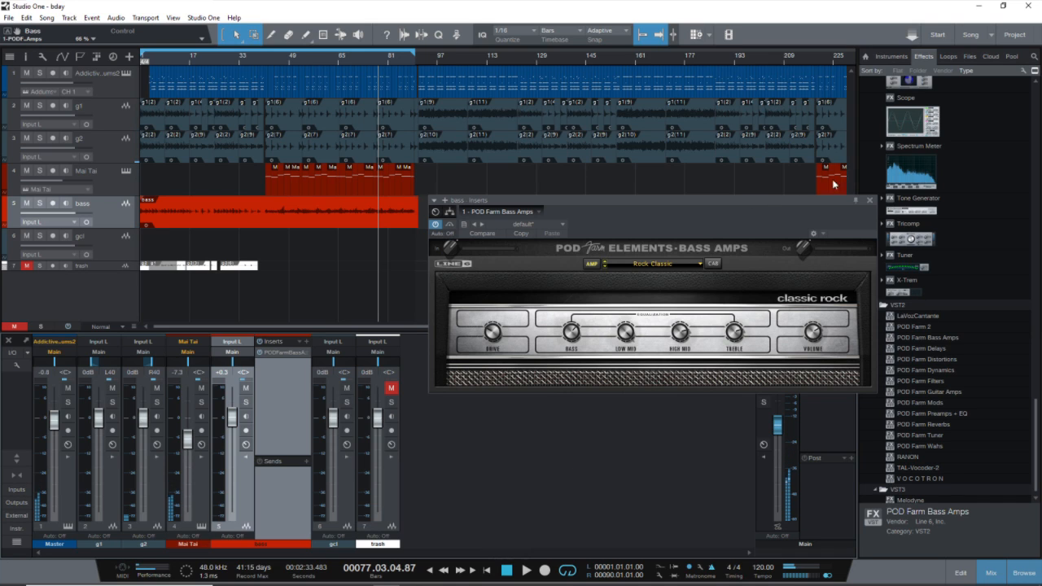
{"action": "left_click", "coordinate": [870, 199]}
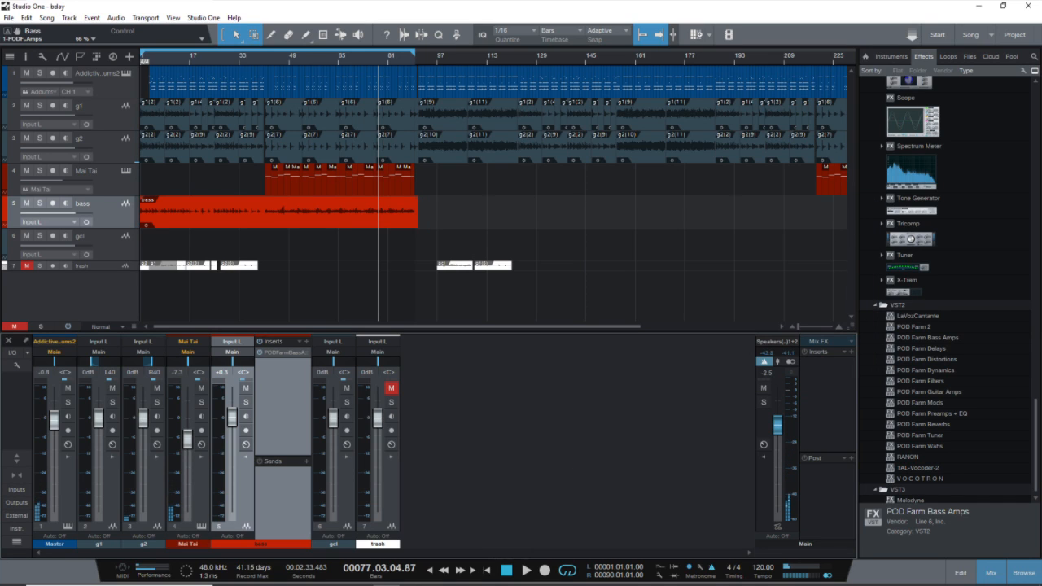
Step: Switch to the Fog Warrior tracks.ods spreadsheet in Neat Office Calc and enlarge its window to review the song list with its release column
{"action": "mouse_move", "coordinate": [333, 575]}
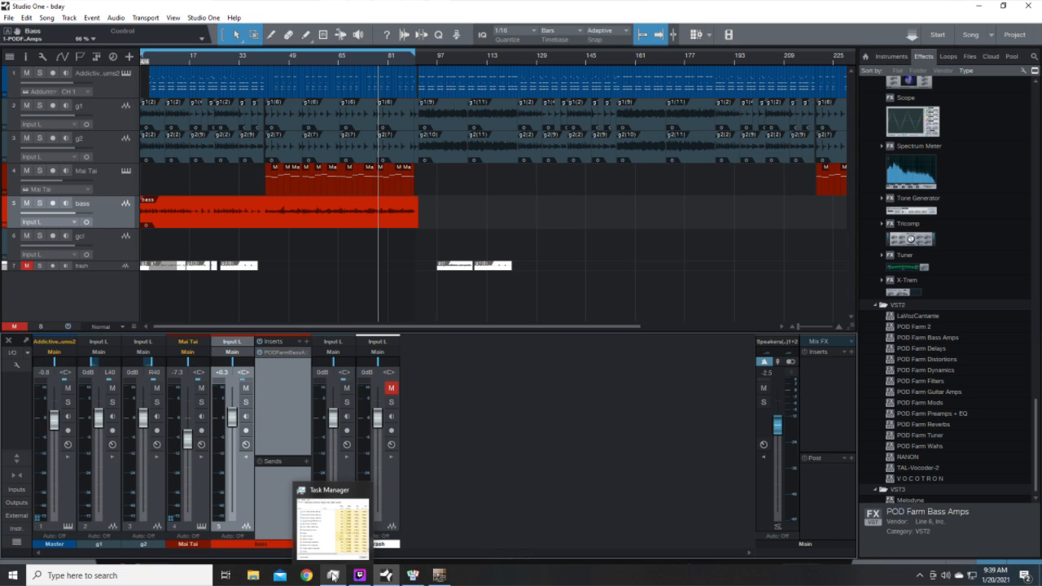
{"action": "left_click", "coordinate": [404, 578]}
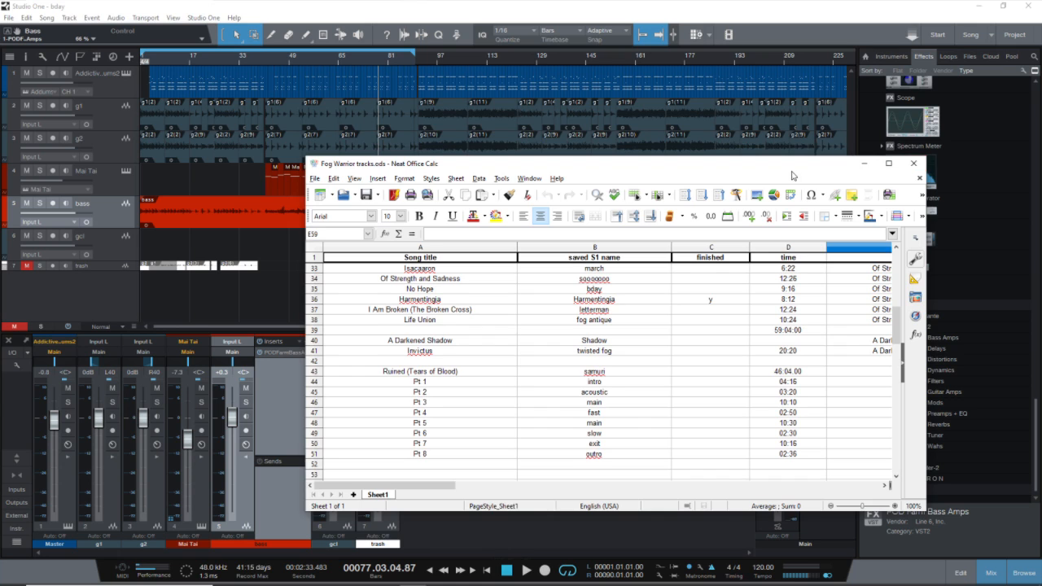
{"action": "left_click_drag", "start_coordinate": [790, 167], "coordinate": [760, 62]}
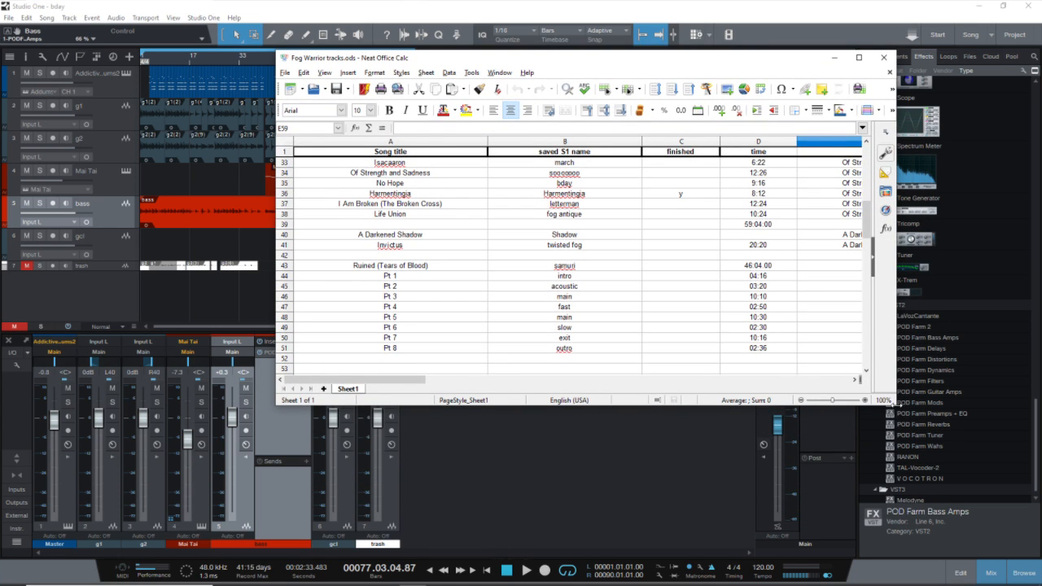
{"action": "left_click_drag", "start_coordinate": [891, 402], "coordinate": [886, 491]}
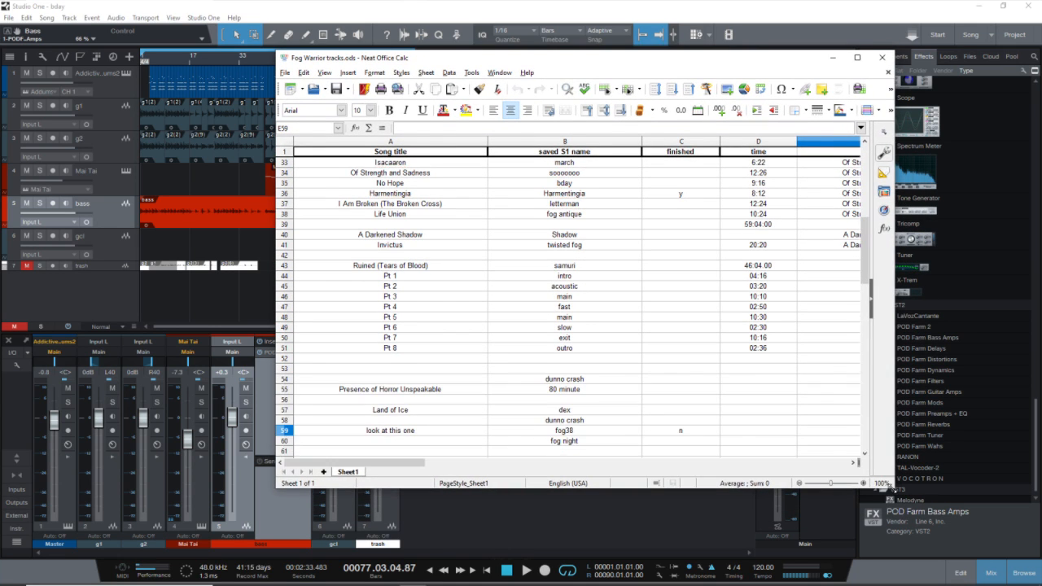
{"action": "scroll", "coordinate": [641, 413], "scroll_direction": "up", "scroll_amount": 2}
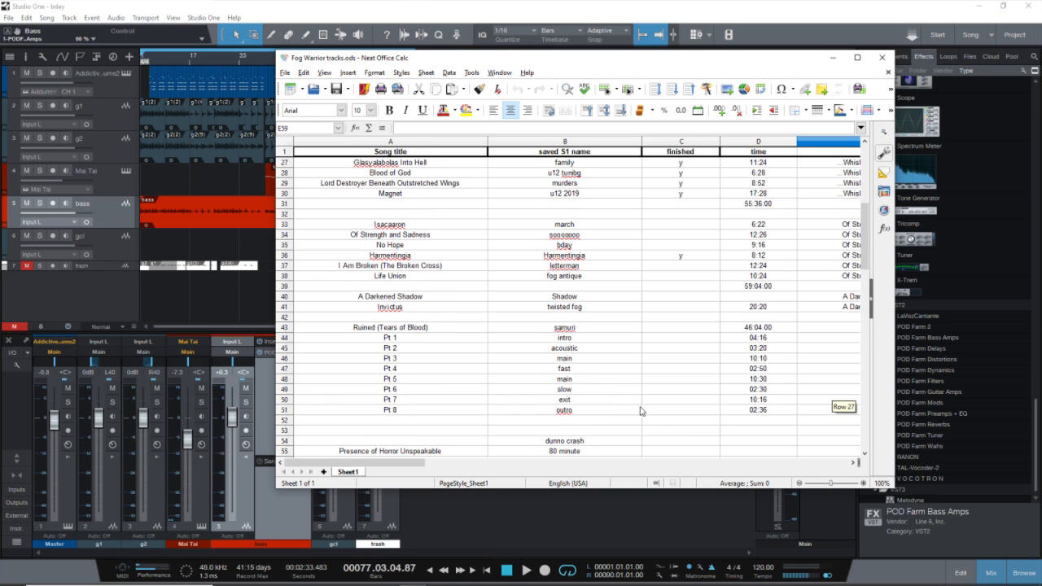
{"action": "scroll", "coordinate": [641, 411], "scroll_direction": "down", "scroll_amount": 1}
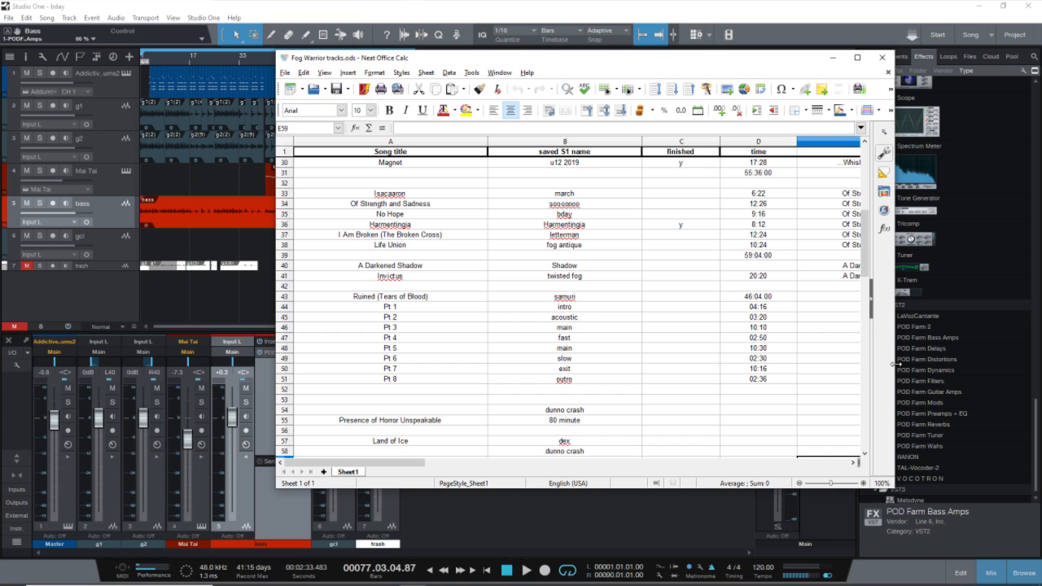
{"action": "left_click_drag", "start_coordinate": [895, 364], "coordinate": [971, 369]}
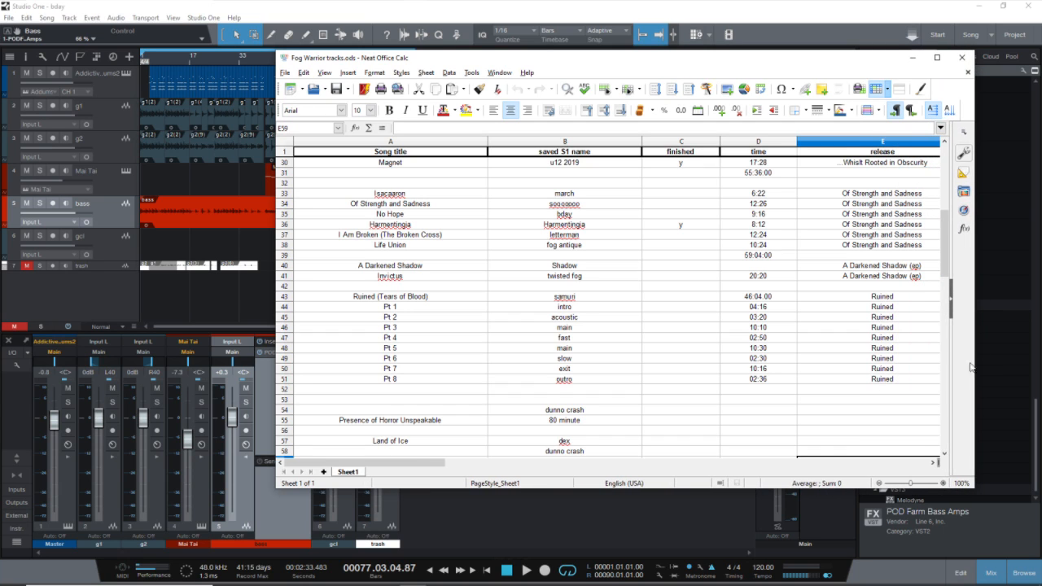
Step: Return to Studio One and close the bday song, saving its changes
{"action": "left_click", "coordinate": [7, 18]}
{"action": "left_click", "coordinate": [24, 72]}
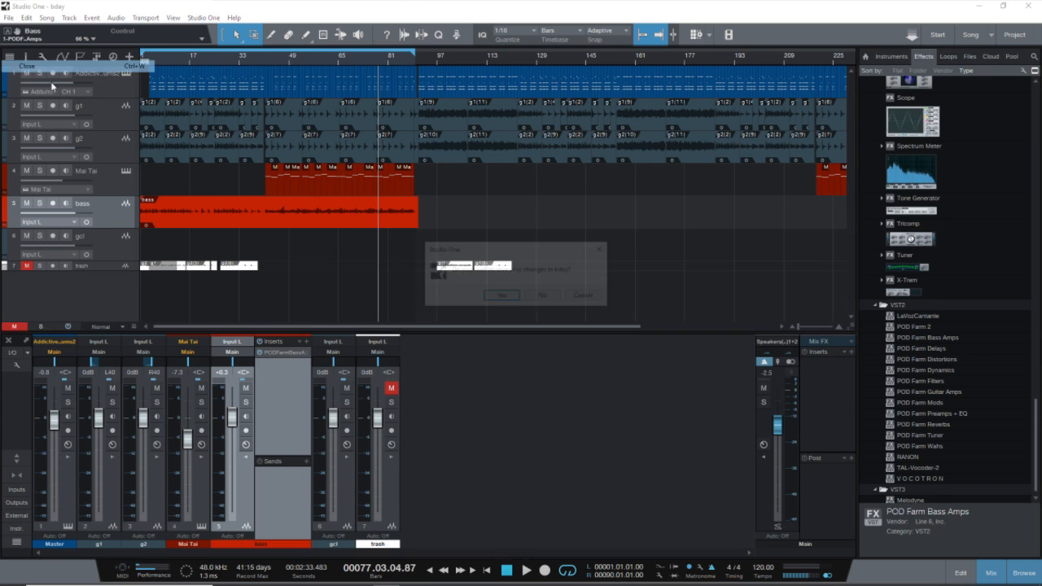
{"action": "left_click", "coordinate": [498, 297]}
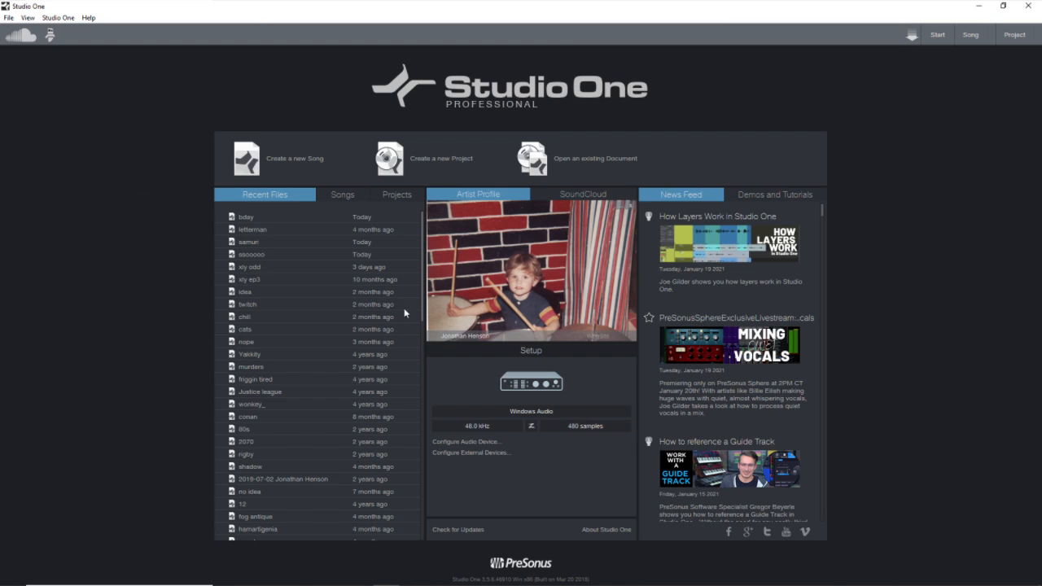
Step: Open the march song from the FOG WARRIOR ORKNEYINGA folder and look up its entry in the track spreadsheet while it loads
{"action": "left_click", "coordinate": [587, 162]}
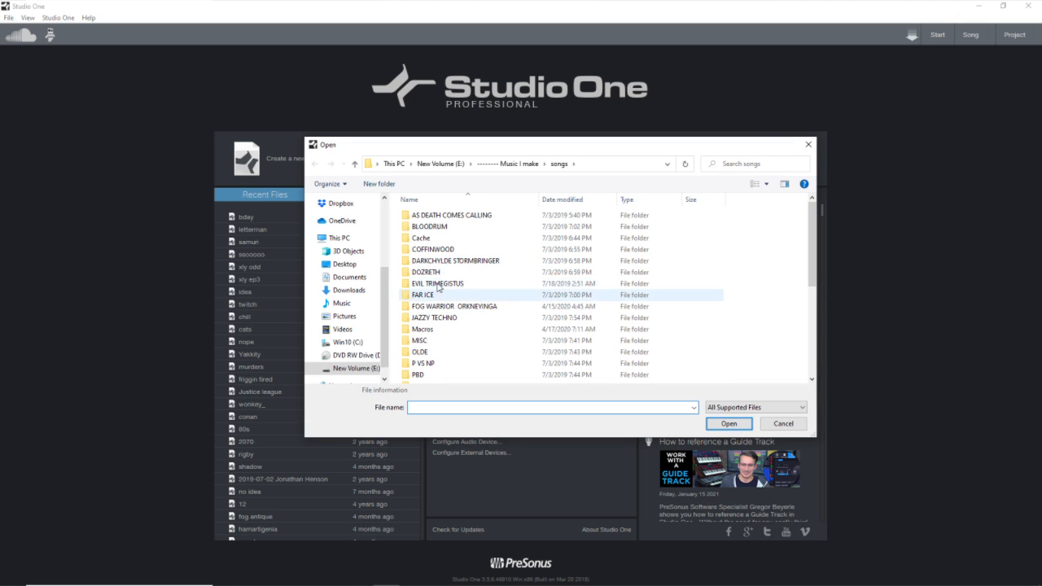
{"action": "double_click", "coordinate": [464, 307]}
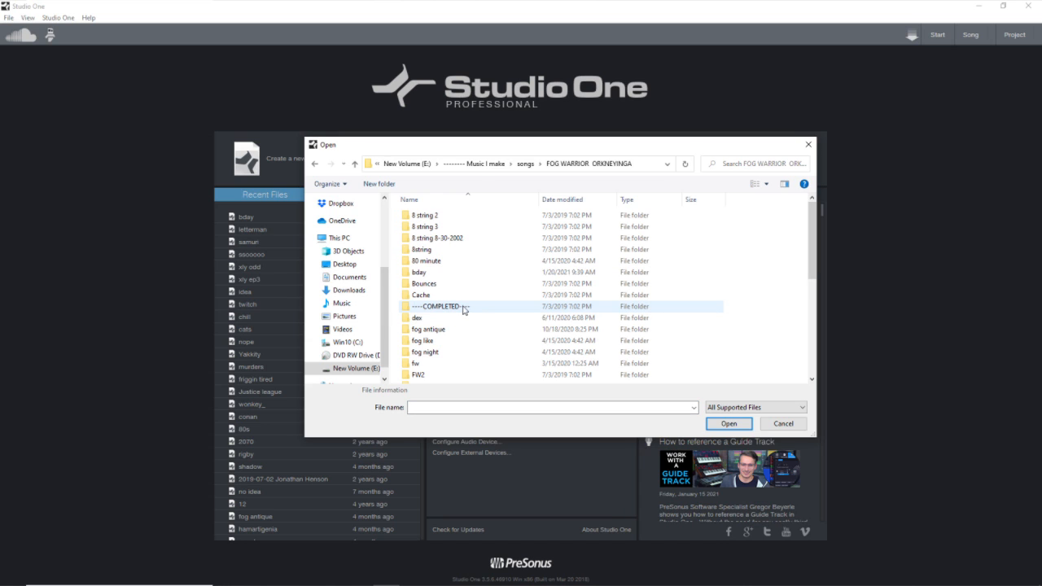
{"action": "scroll", "coordinate": [473, 312], "scroll_direction": "down", "scroll_amount": 4}
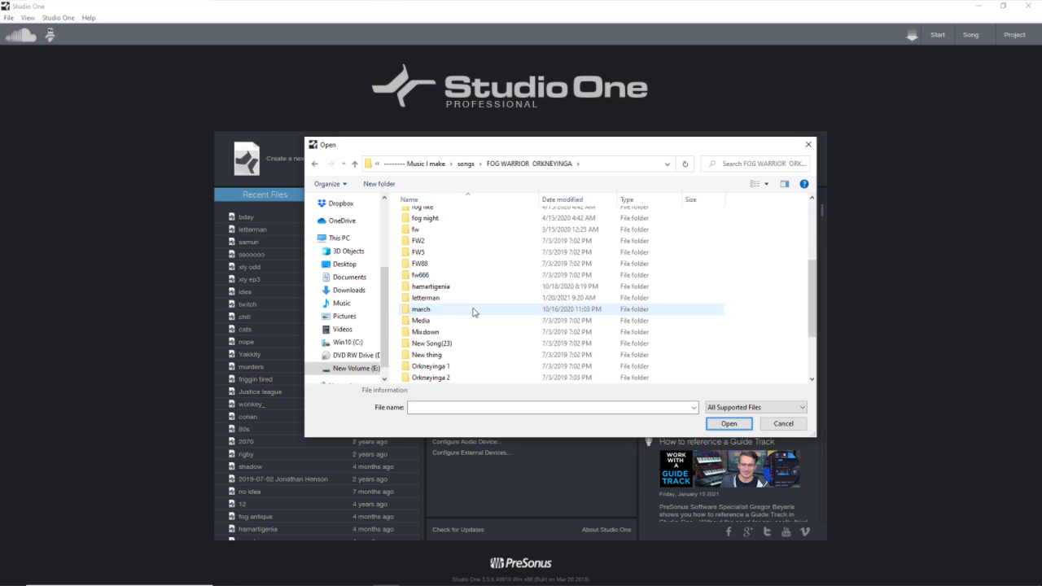
{"action": "double_click", "coordinate": [473, 310]}
{"action": "double_click", "coordinate": [473, 250]}
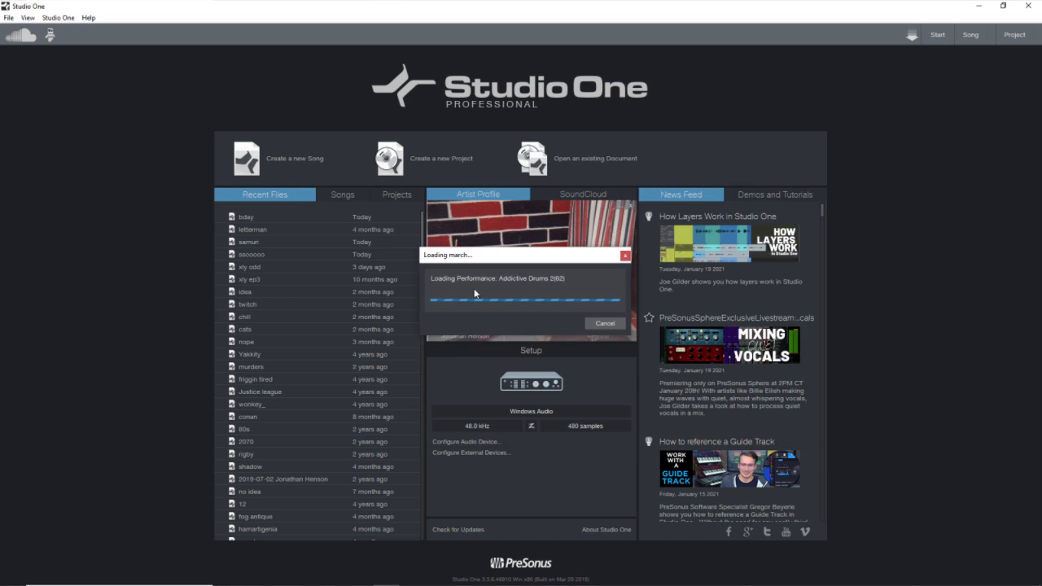
{"action": "left_click", "coordinate": [413, 575]}
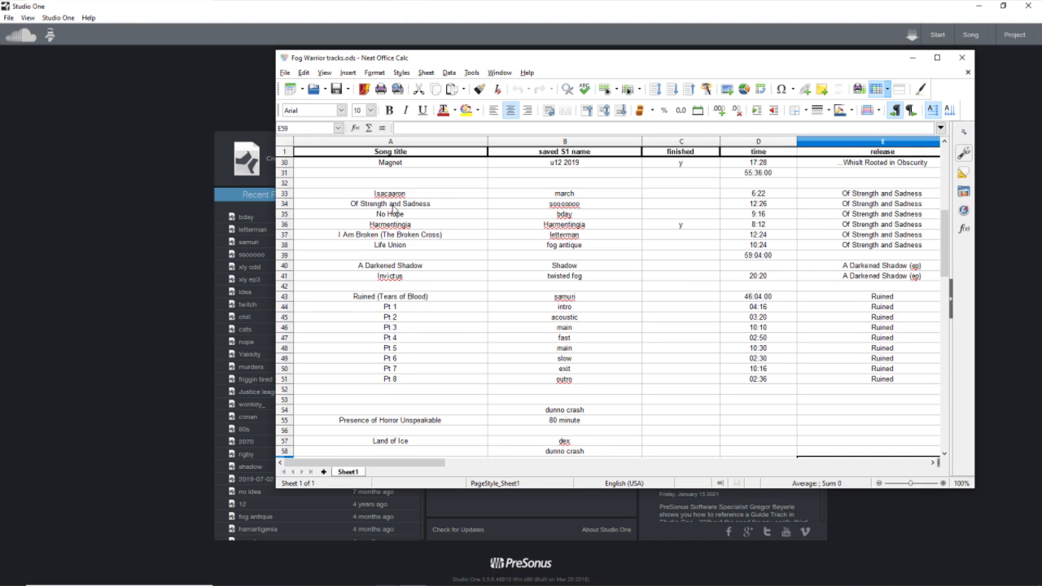
{"action": "left_click", "coordinate": [910, 59]}
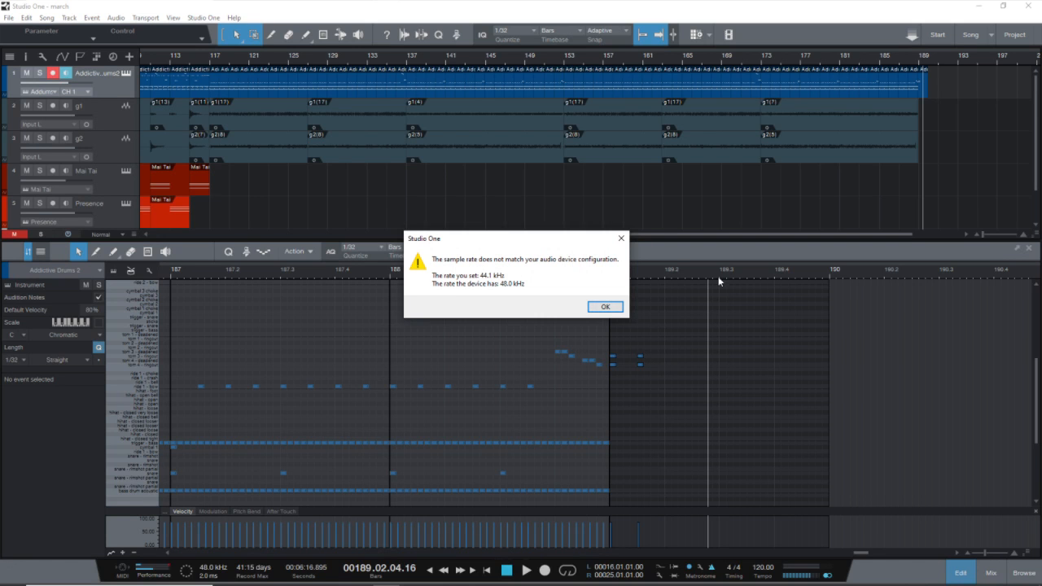
{"action": "left_click", "coordinate": [605, 308]}
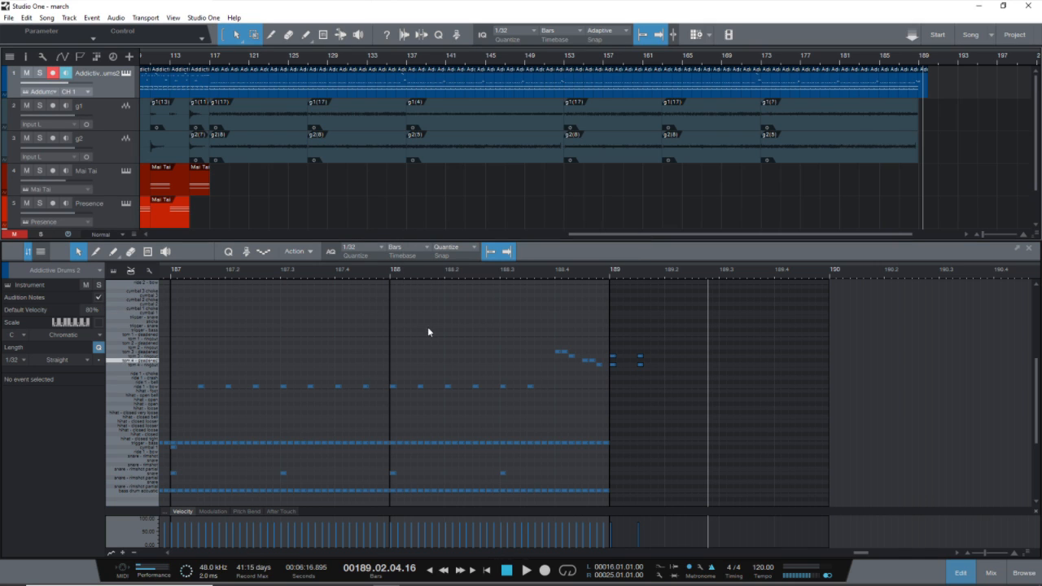
Step: Set the march song's sample rate to 48.0 kHz in its song setup
{"action": "left_click", "coordinate": [46, 17]}
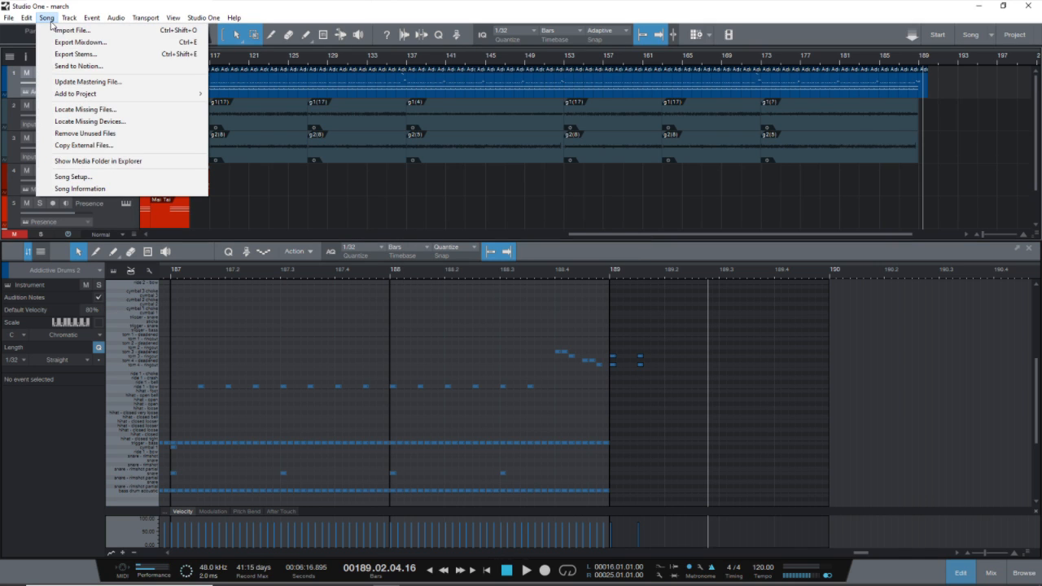
{"action": "left_click", "coordinate": [73, 177]}
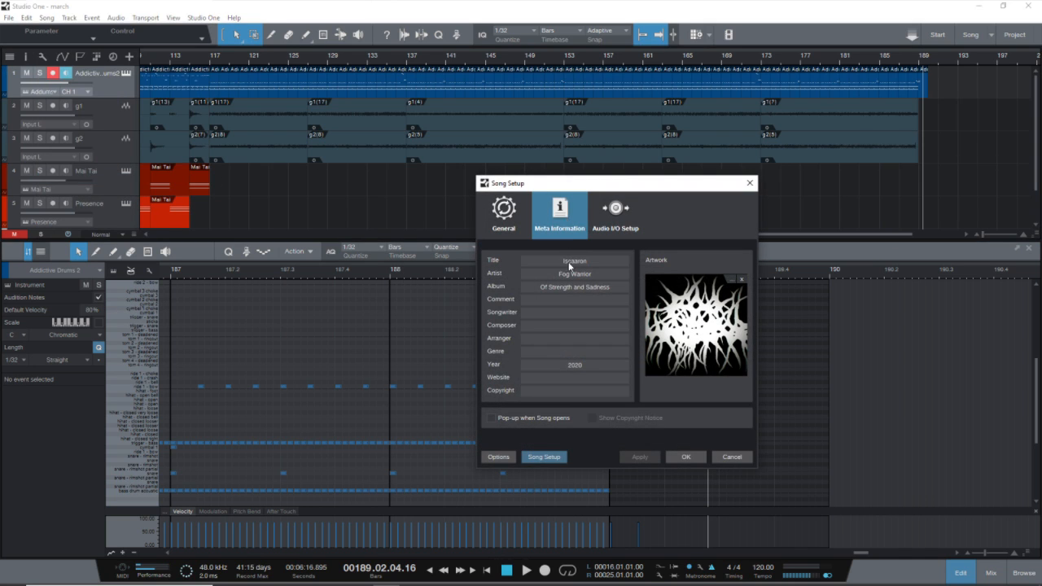
{"action": "left_click", "coordinate": [527, 230]}
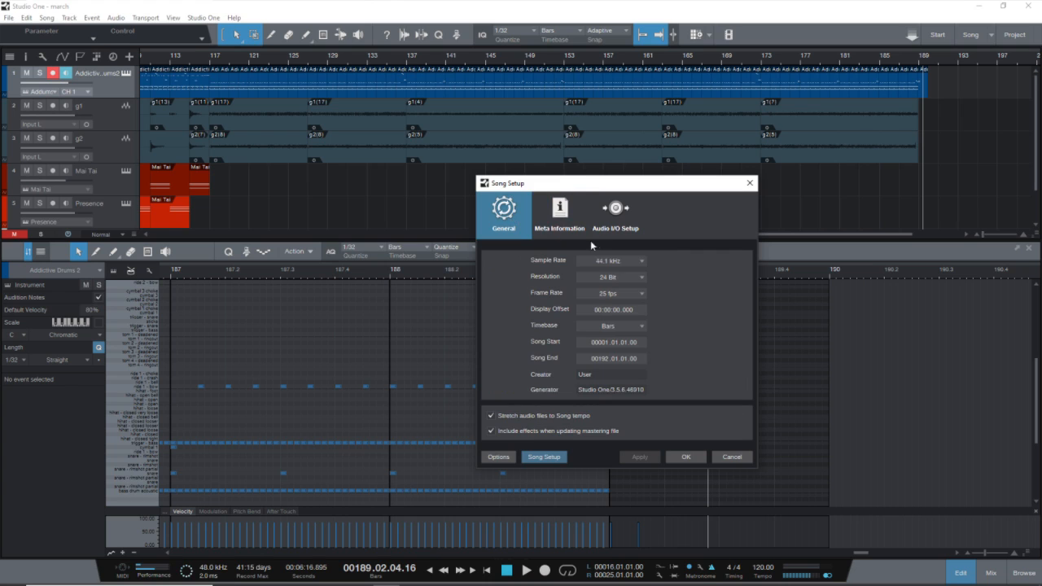
{"action": "left_click", "coordinate": [639, 261]}
{"action": "left_click", "coordinate": [616, 277]}
{"action": "left_click", "coordinate": [686, 457]}
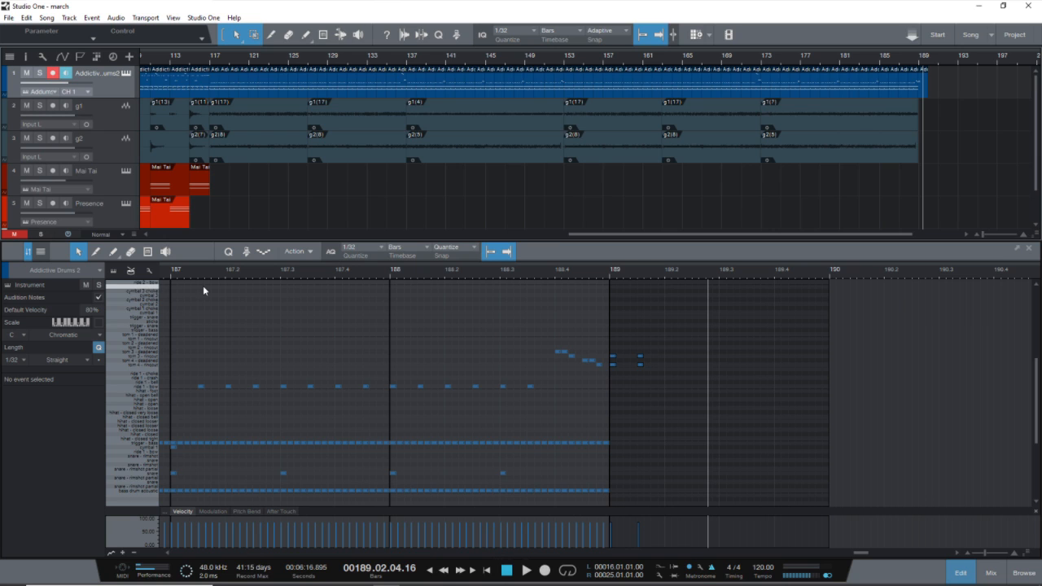
Step: Show the mixing console and play the march song from the beginning
{"action": "key", "text": "F3"}
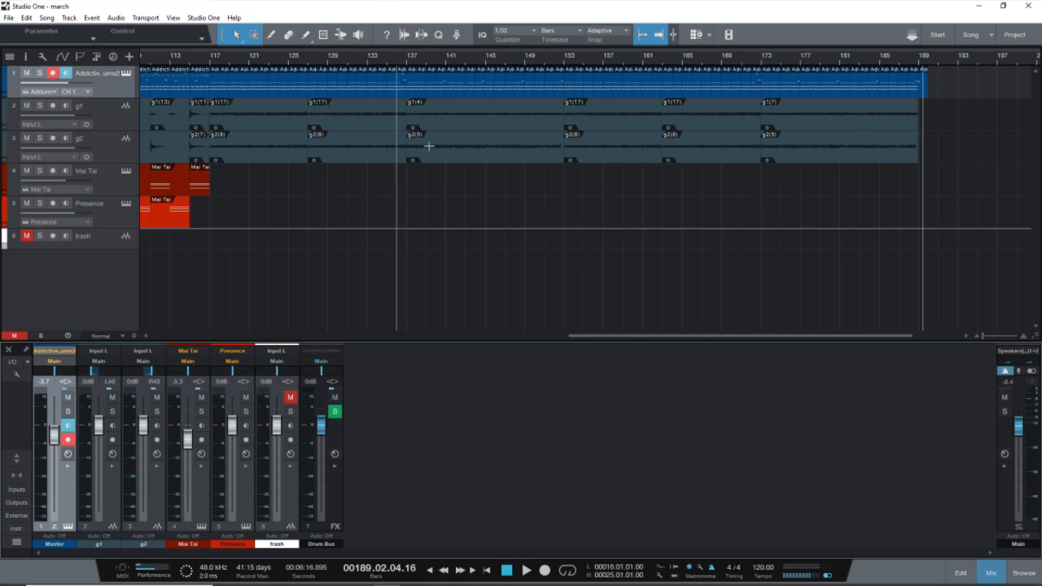
{"action": "left_click", "coordinate": [503, 573]}
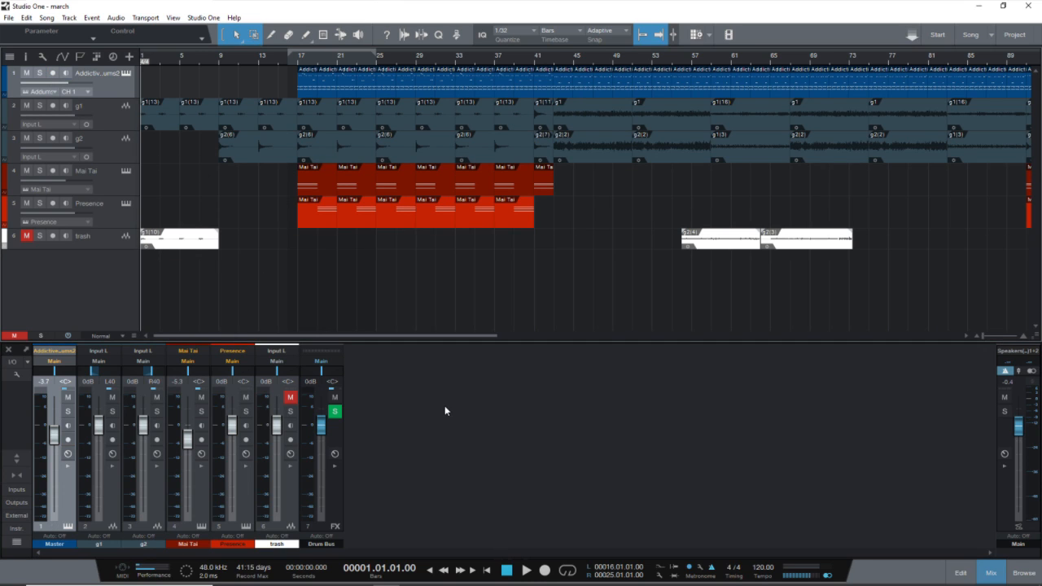
{"action": "key", "text": "space"}
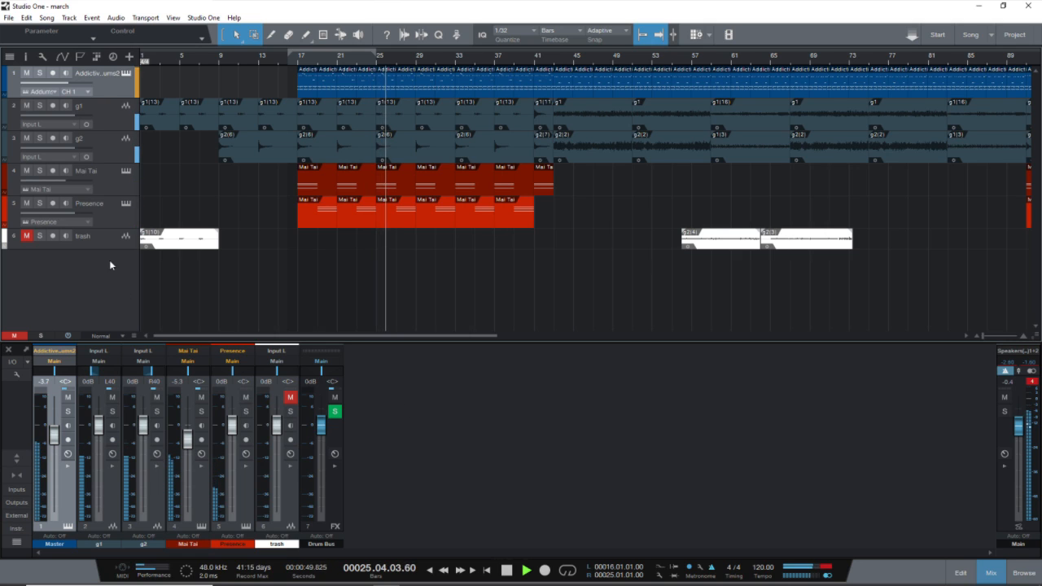
Step: Reduce the trash track's height while the song plays, fit the whole arrangement in view and stop playback
{"action": "left_click_drag", "start_coordinate": [105, 248], "coordinate": [105, 238]}
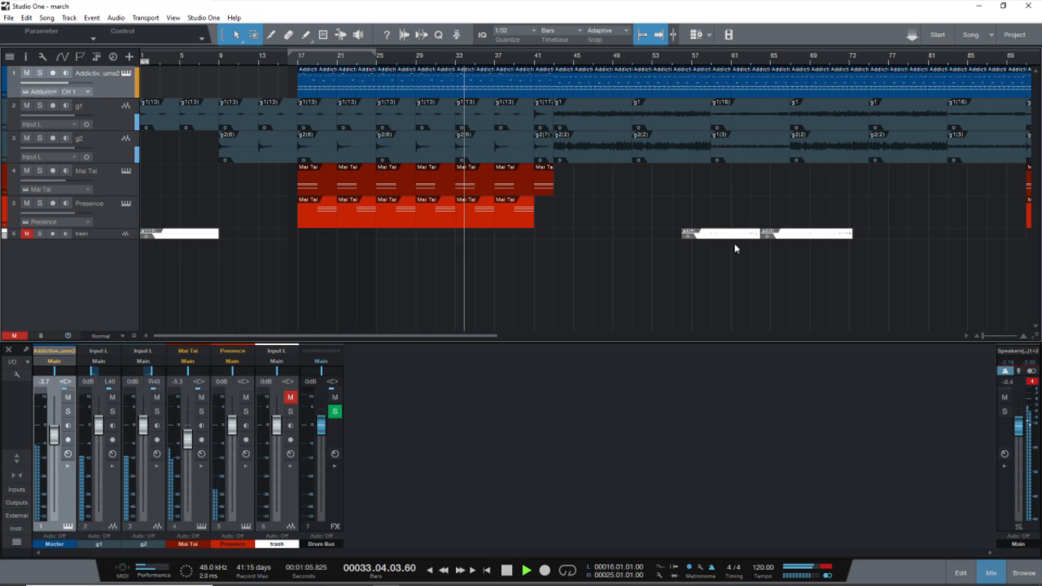
{"action": "scroll", "coordinate": [793, 62], "scroll_direction": "down", "scroll_amount": 4}
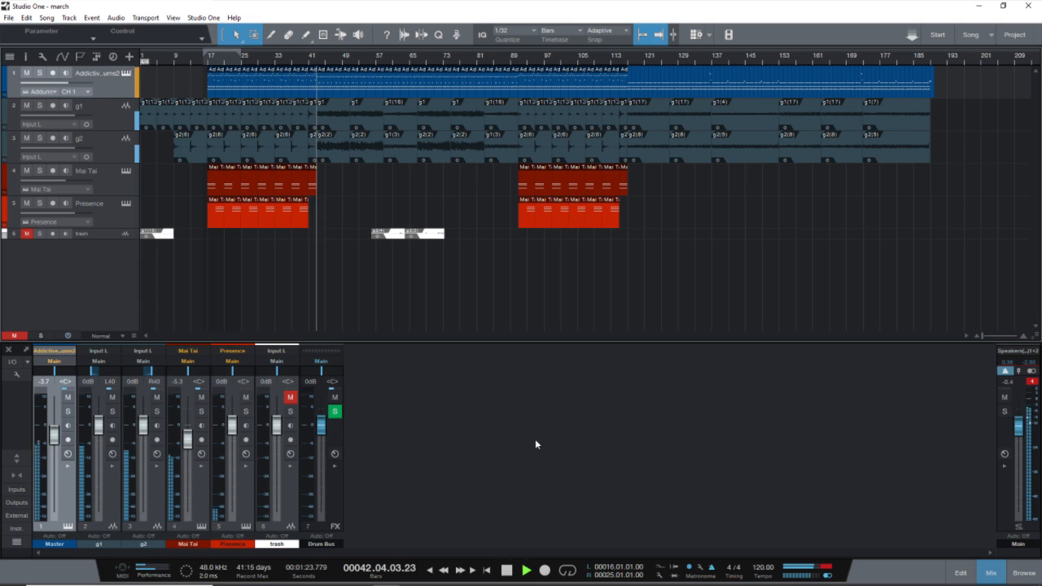
{"action": "key", "text": "space"}
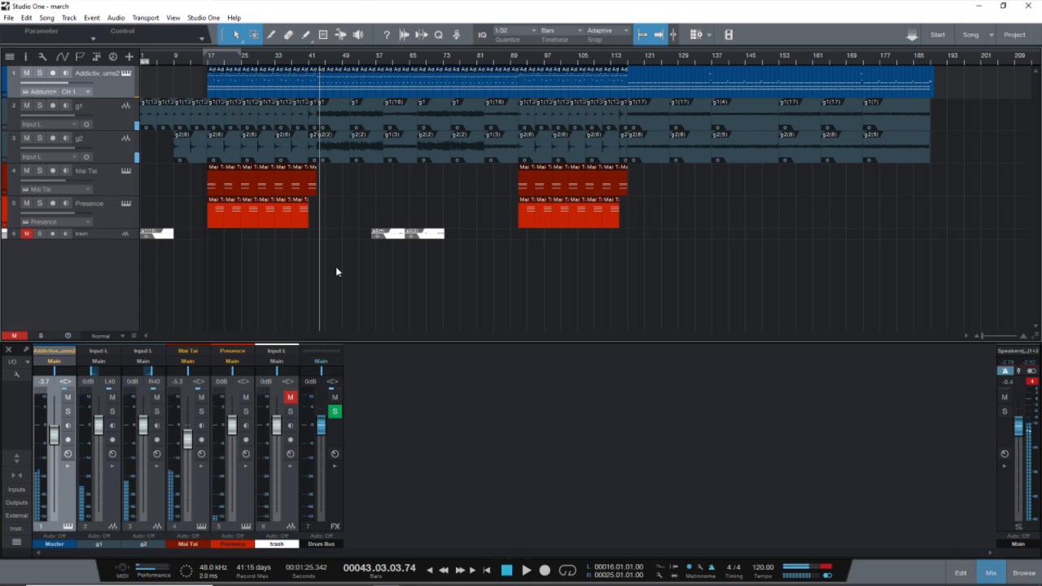
Step: Close the march song, saving its changes
{"action": "left_click", "coordinate": [7, 17]}
{"action": "left_click", "coordinate": [29, 67]}
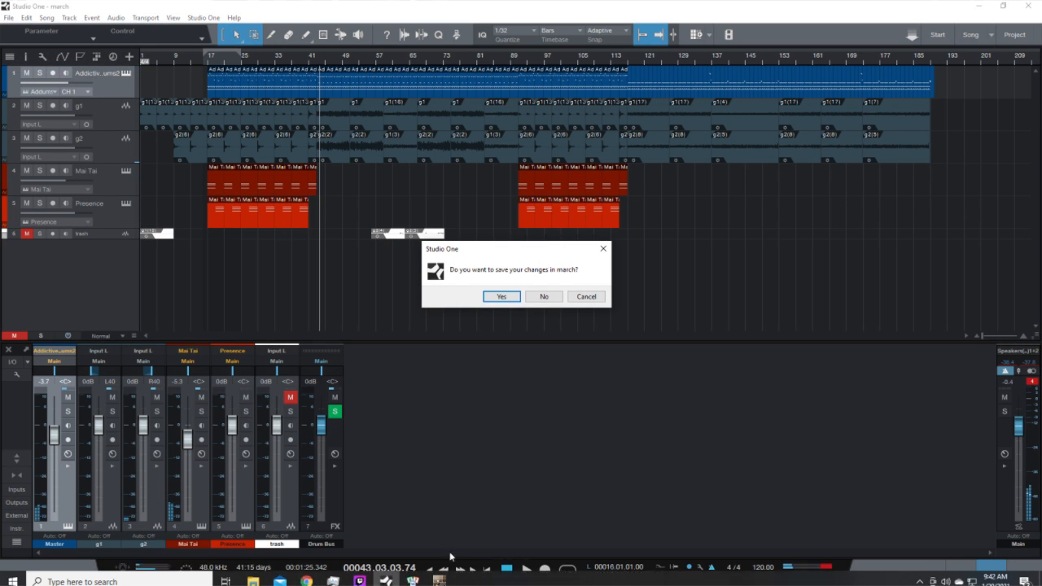
{"action": "key", "text": "Return"}
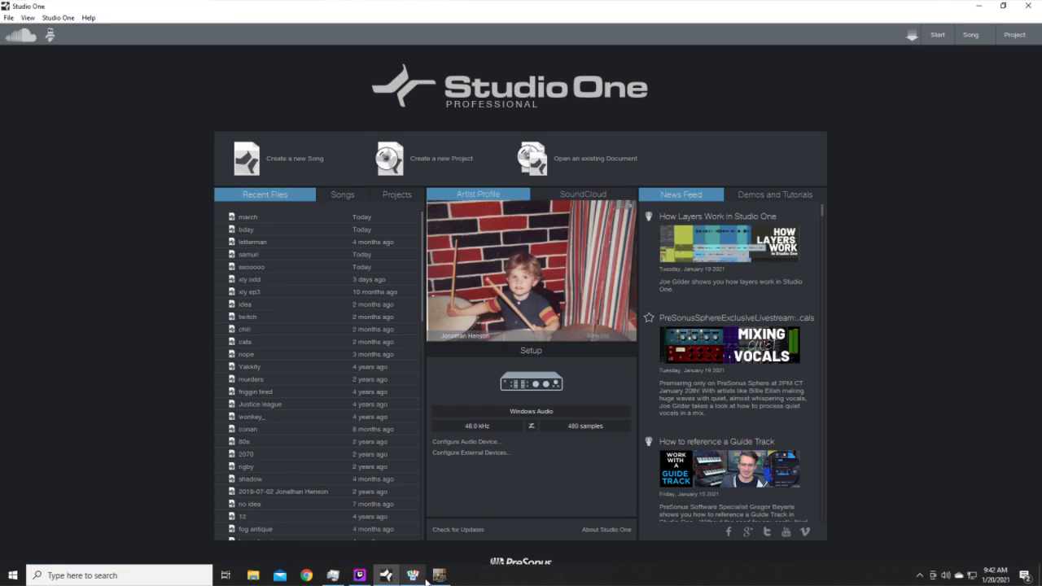
Step: Look up the next song's saved name in the track spreadsheet, open the Of Strength and Sadness song and dismiss the sample rate warning
{"action": "left_click", "coordinate": [425, 580]}
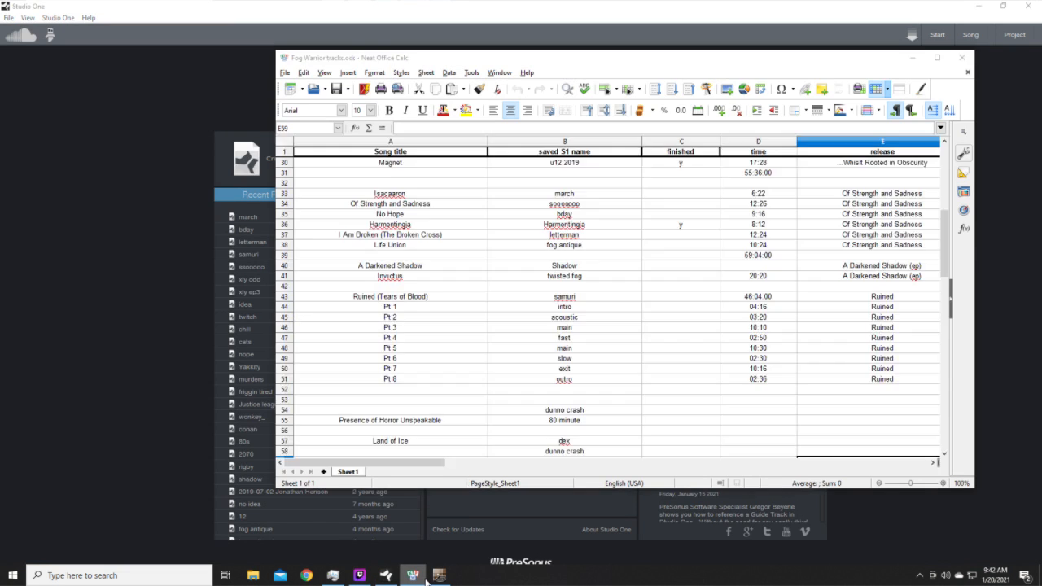
{"action": "left_click", "coordinate": [424, 580]}
{"action": "left_click", "coordinate": [253, 267]}
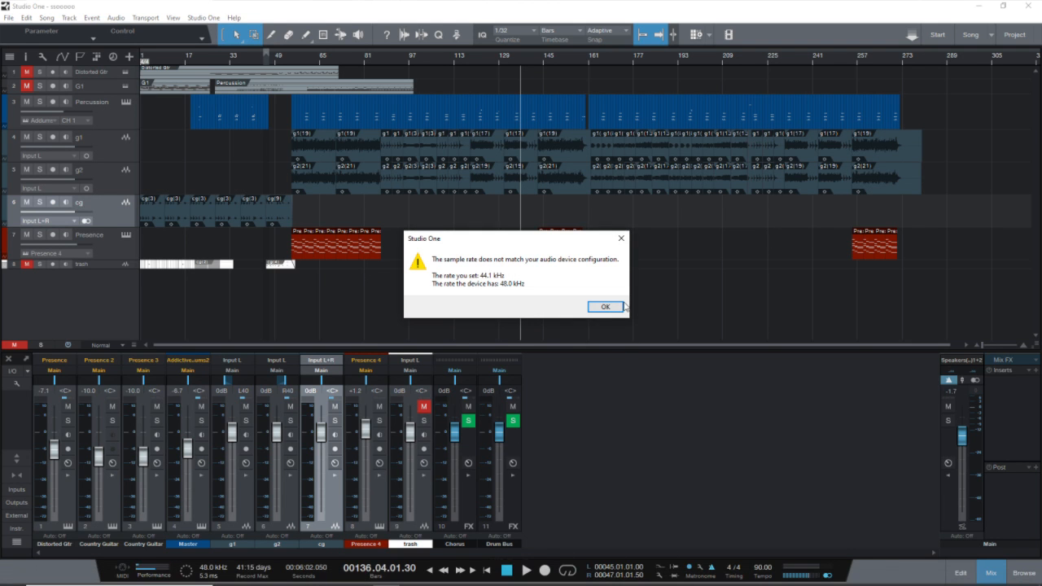
{"action": "left_click", "coordinate": [605, 306]}
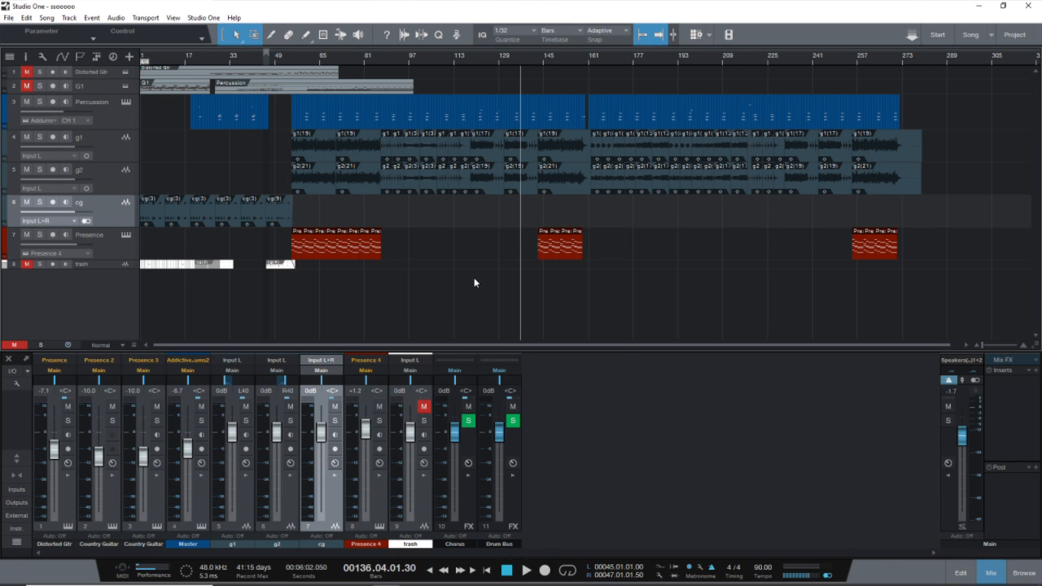
Step: Set the Of Strength and Sadness song's sample rate to 48.0 kHz in its song setup
{"action": "left_click", "coordinate": [46, 18]}
{"action": "left_click", "coordinate": [62, 177]}
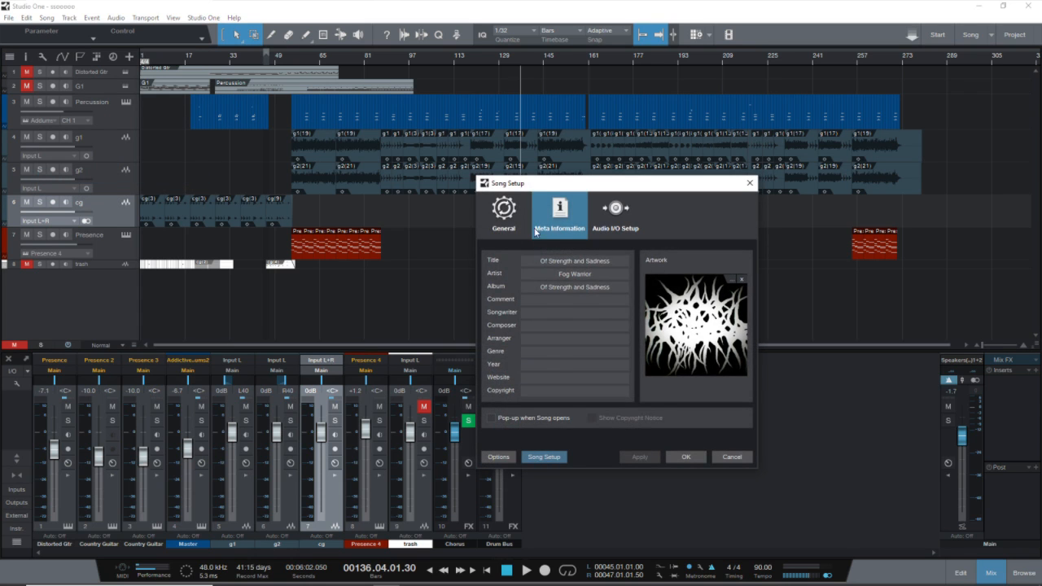
{"action": "left_click", "coordinate": [500, 217]}
{"action": "left_click", "coordinate": [642, 262]}
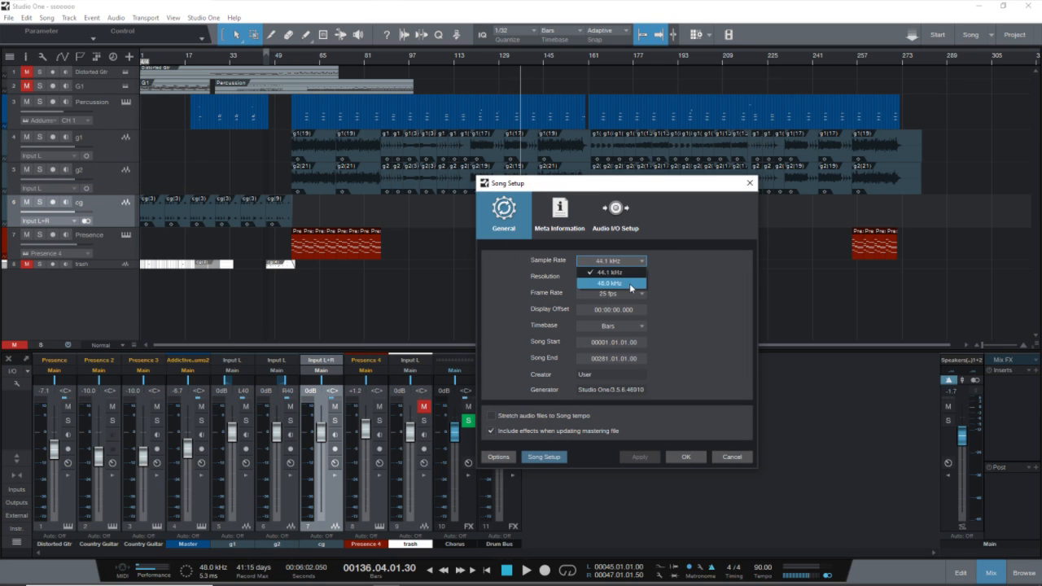
{"action": "left_click", "coordinate": [642, 281]}
{"action": "left_click", "coordinate": [682, 457]}
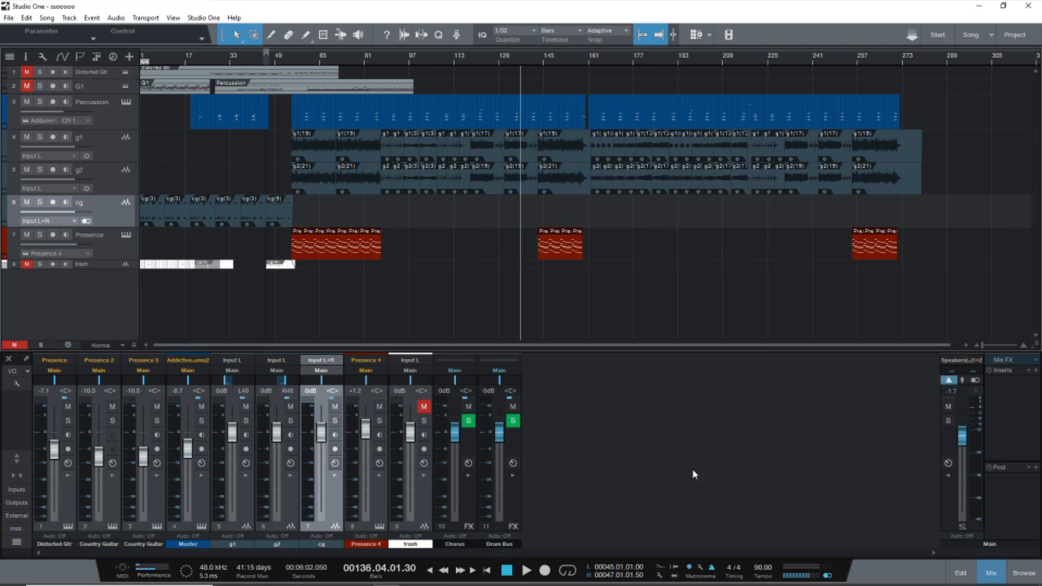
Step: Play the song from the beginning and enlarge the timeline around the cg guitar intro
{"action": "left_click", "coordinate": [488, 570]}
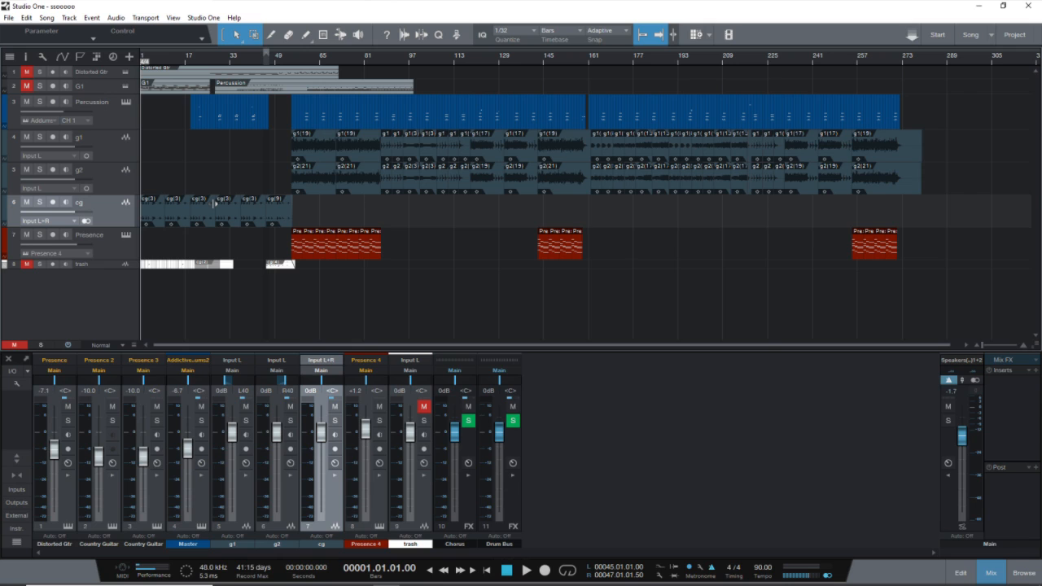
{"action": "key", "text": "space"}
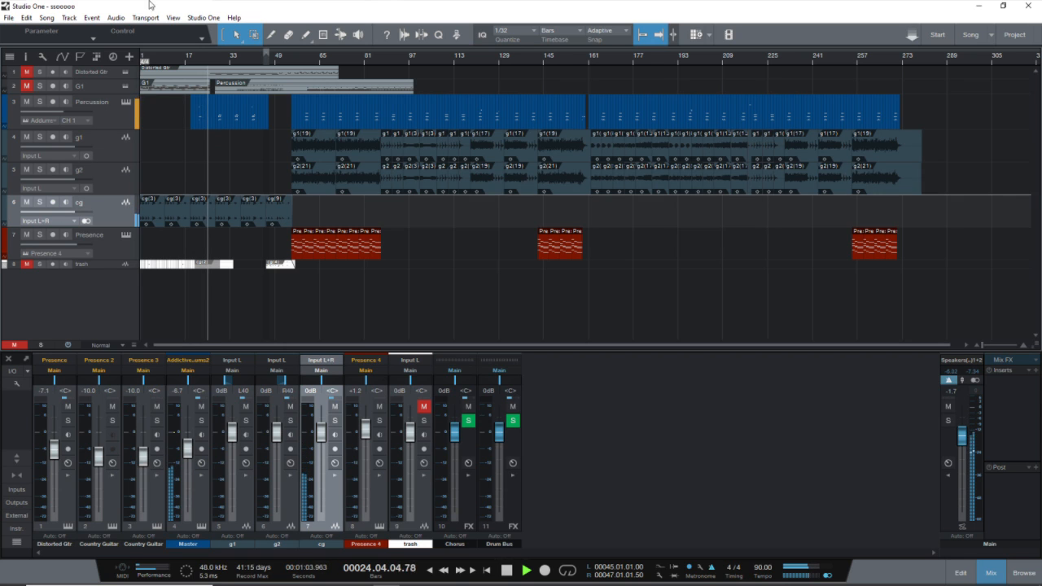
{"action": "scroll", "coordinate": [197, 61], "scroll_direction": "up", "scroll_amount": 5}
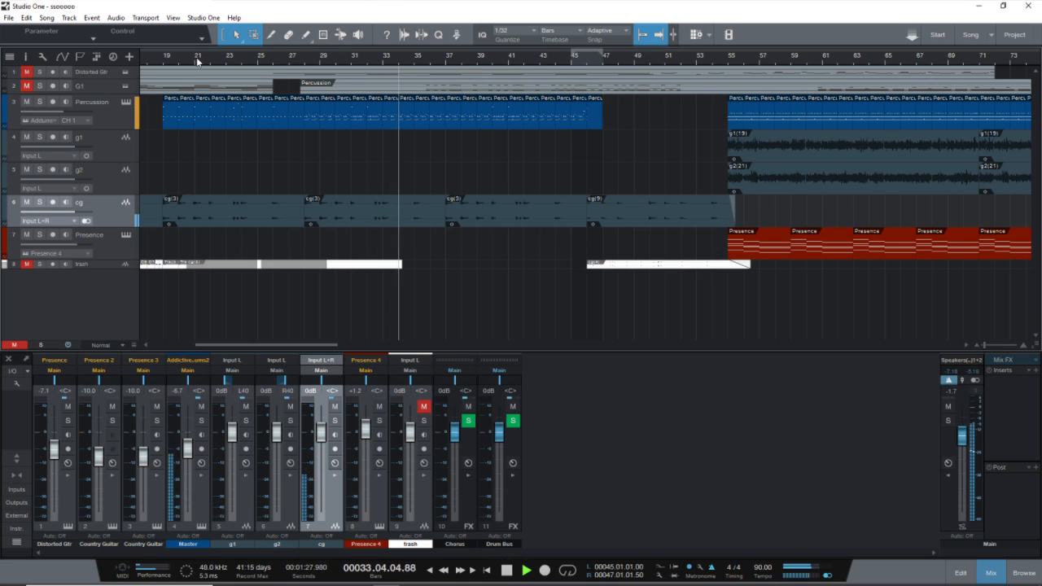
Step: Expand the cg channel to show its inserts, inspect its POD Farm 2.5 amp chain and close the plug-in window
{"action": "left_click", "coordinate": [335, 475]}
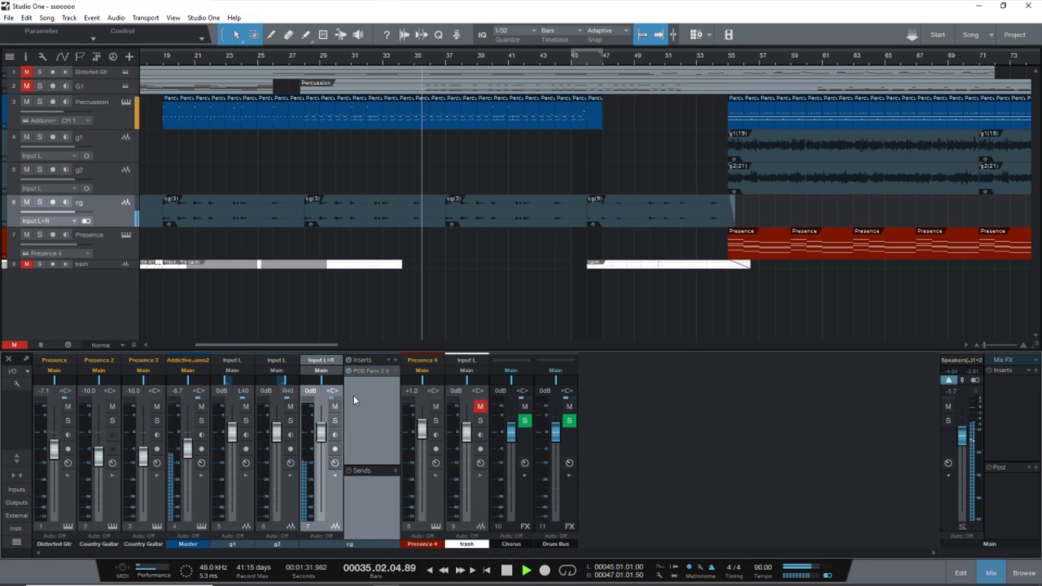
{"action": "left_click", "coordinate": [364, 372]}
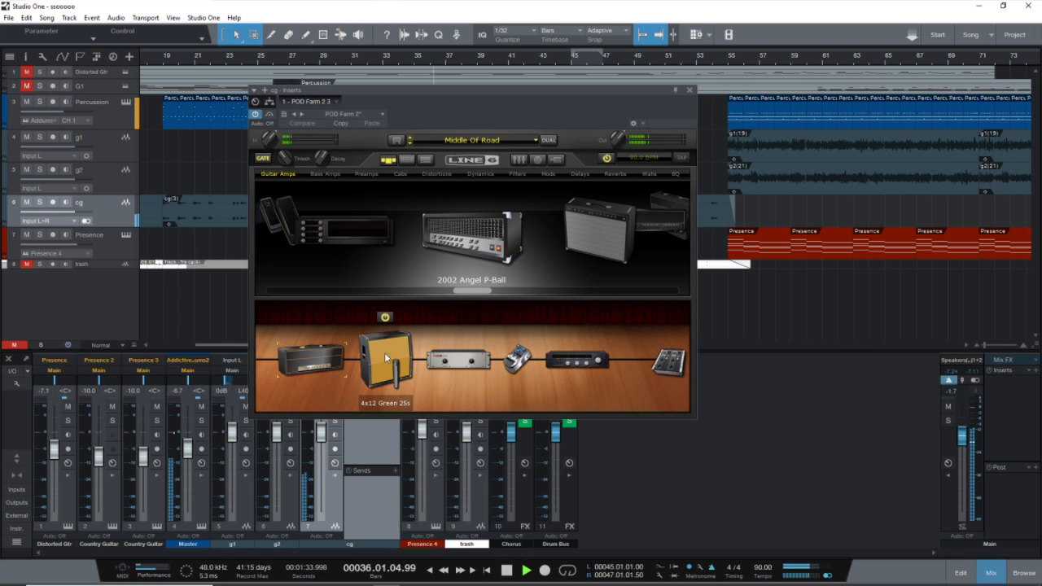
{"action": "left_click", "coordinate": [691, 90]}
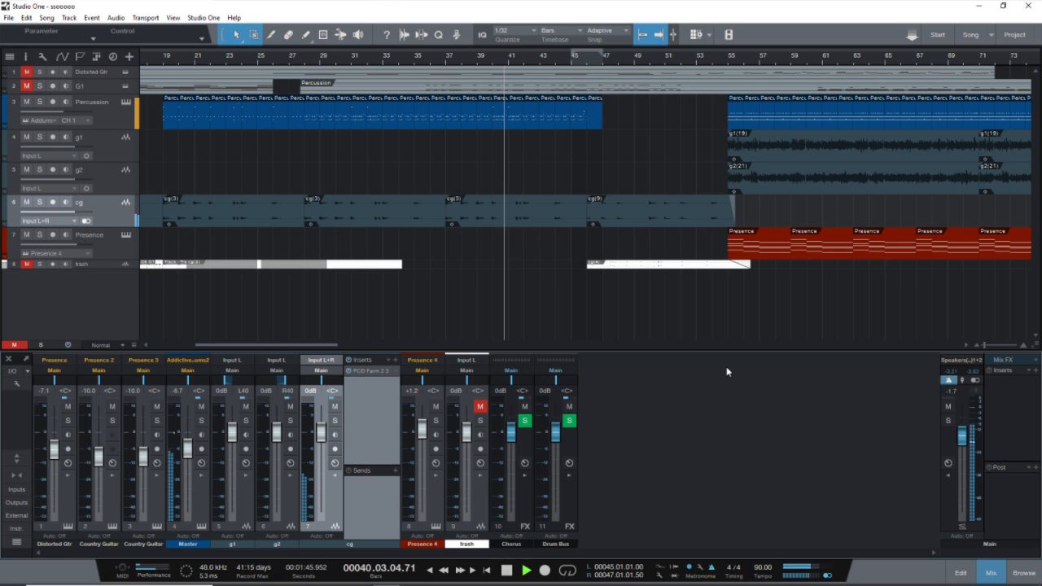
{"action": "mouse_move", "coordinate": [403, 580]}
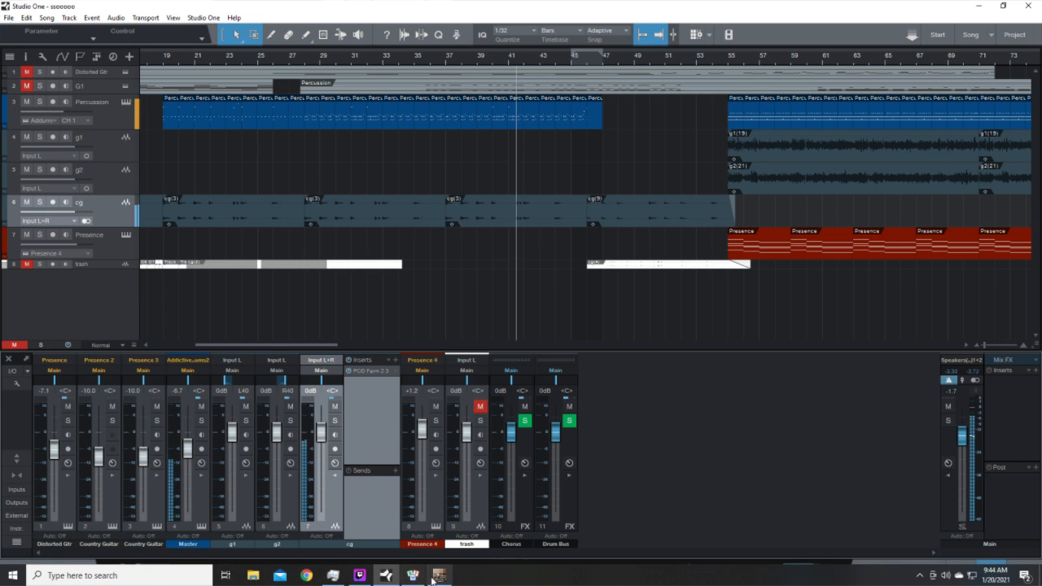
{"action": "left_click", "coordinate": [440, 576]}
{"action": "left_click_drag", "start_coordinate": [610, 177], "coordinate": [1041, 142]}
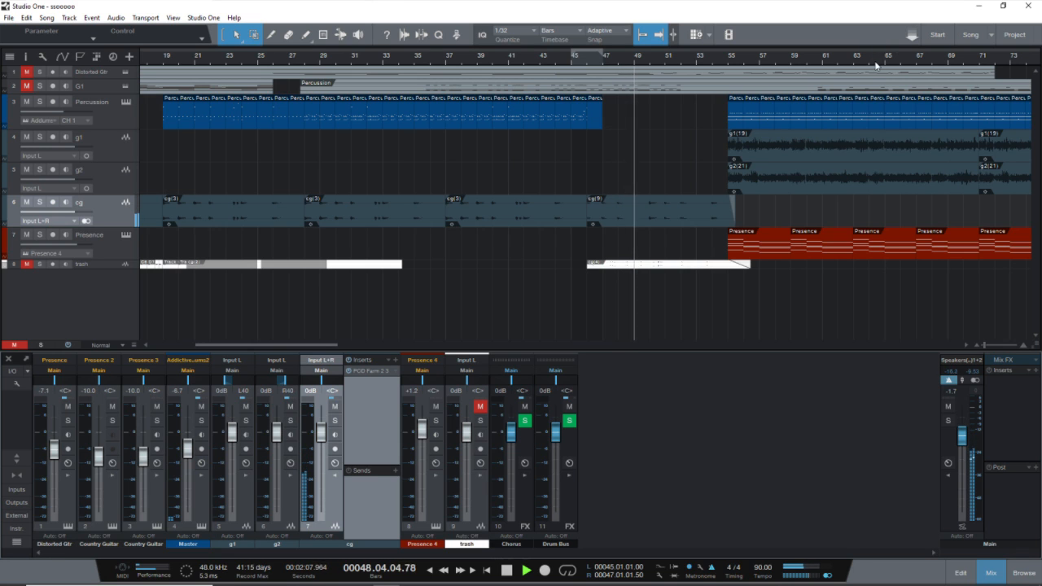
Step: Audition the section where the g1 and g2 guitars enter, replaying it from around bar 55, and stop playback
{"action": "scroll", "coordinate": [878, 65], "scroll_direction": "down", "scroll_amount": 2}
{"action": "scroll", "coordinate": [877, 65], "scroll_direction": "down", "scroll_amount": 1}
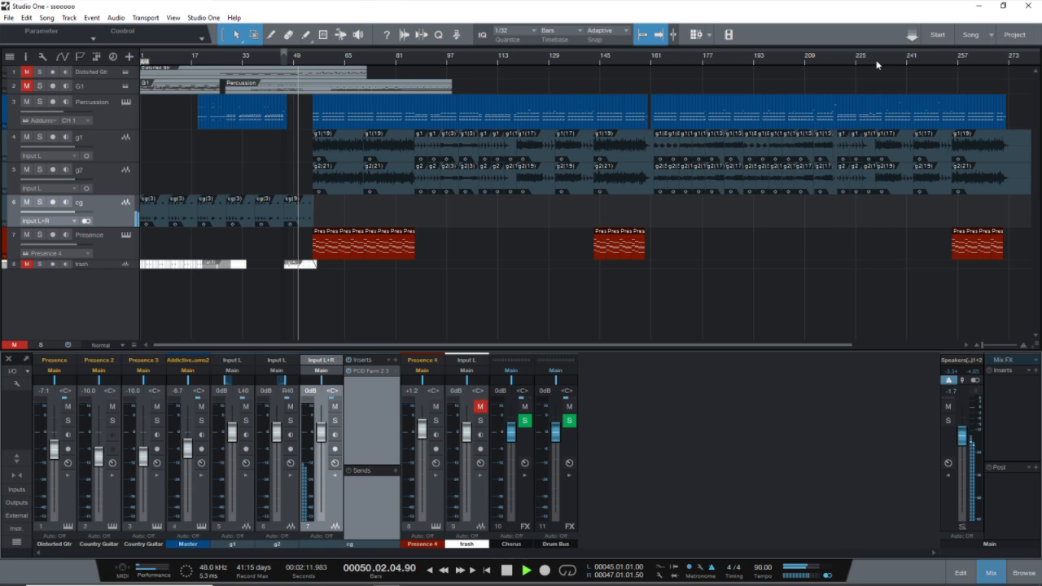
{"action": "scroll", "coordinate": [878, 65], "scroll_direction": "up", "scroll_amount": 1}
{"action": "scroll", "coordinate": [878, 65], "scroll_direction": "up", "scroll_amount": 1}
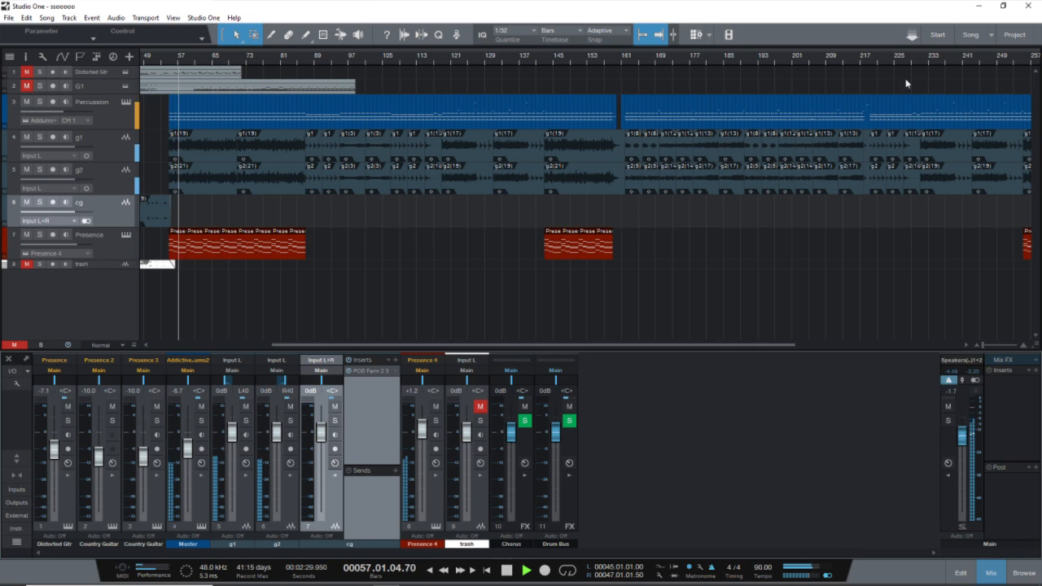
{"action": "key", "text": "space"}
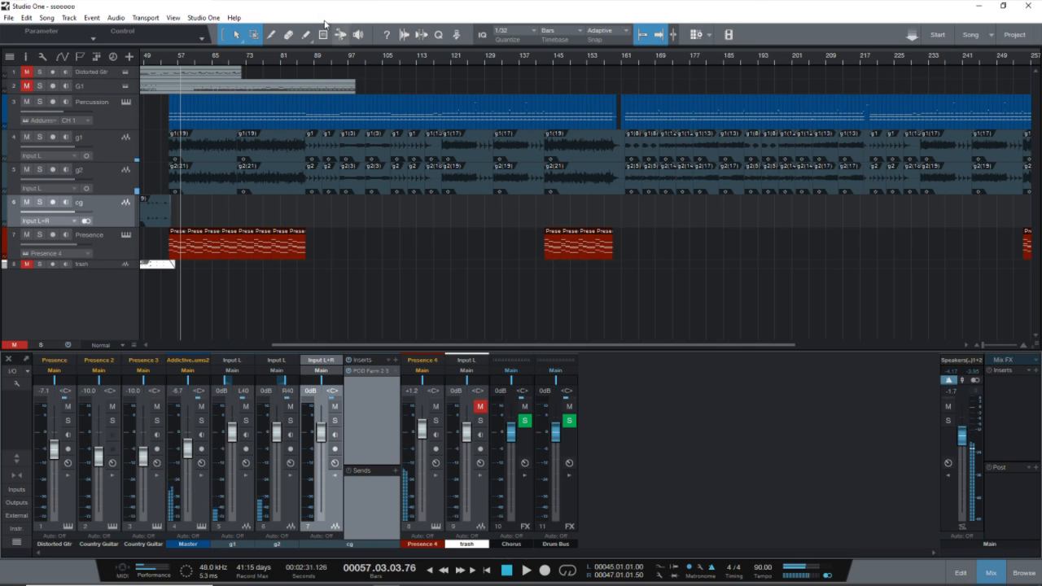
{"action": "left_click", "coordinate": [171, 59]}
{"action": "key", "text": "space"}
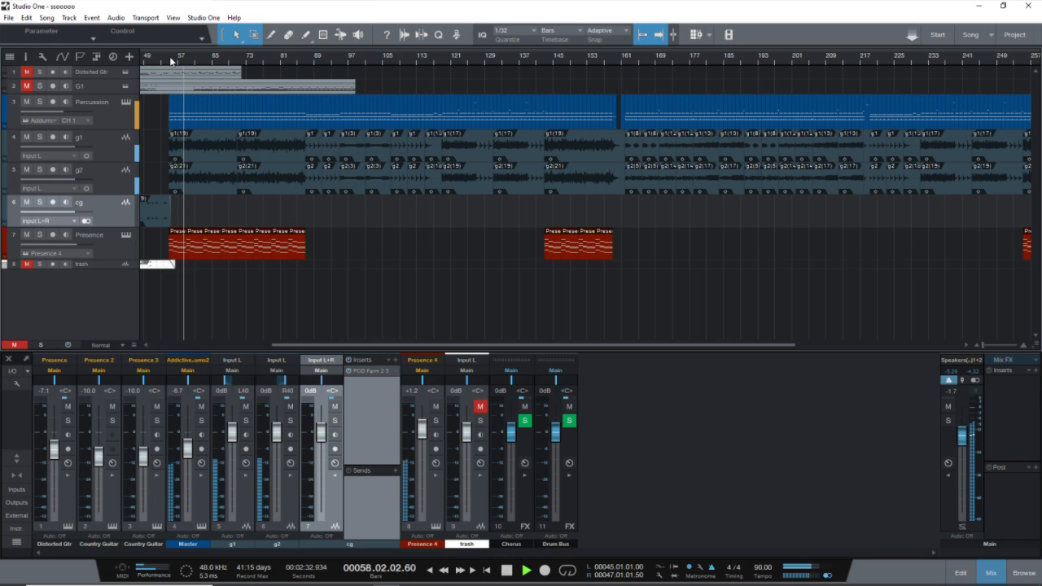
{"action": "key", "text": "space"}
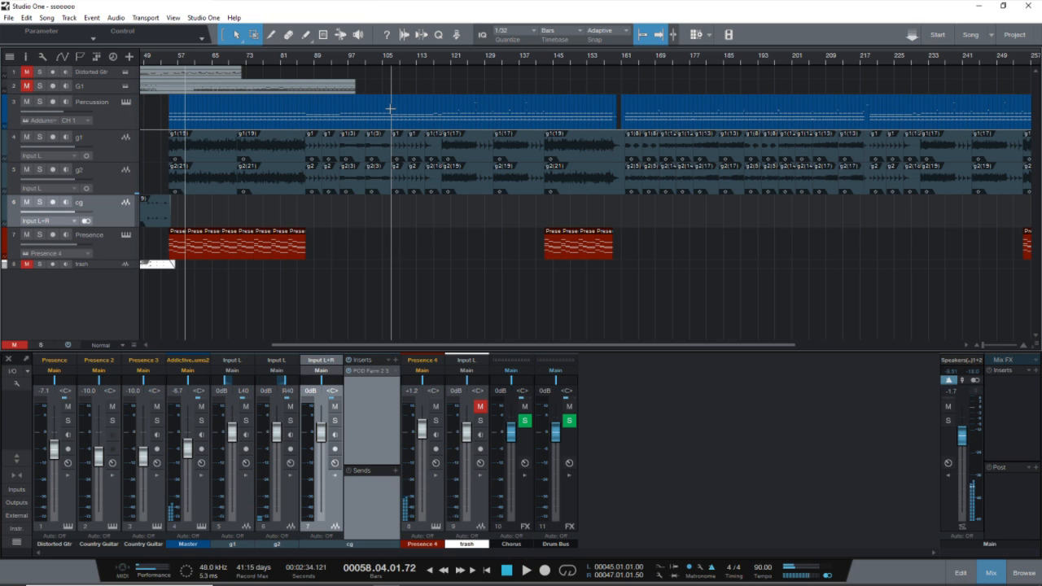
Step: Close the Of Strength and Sadness song, saving its changes
{"action": "left_click", "coordinate": [9, 18]}
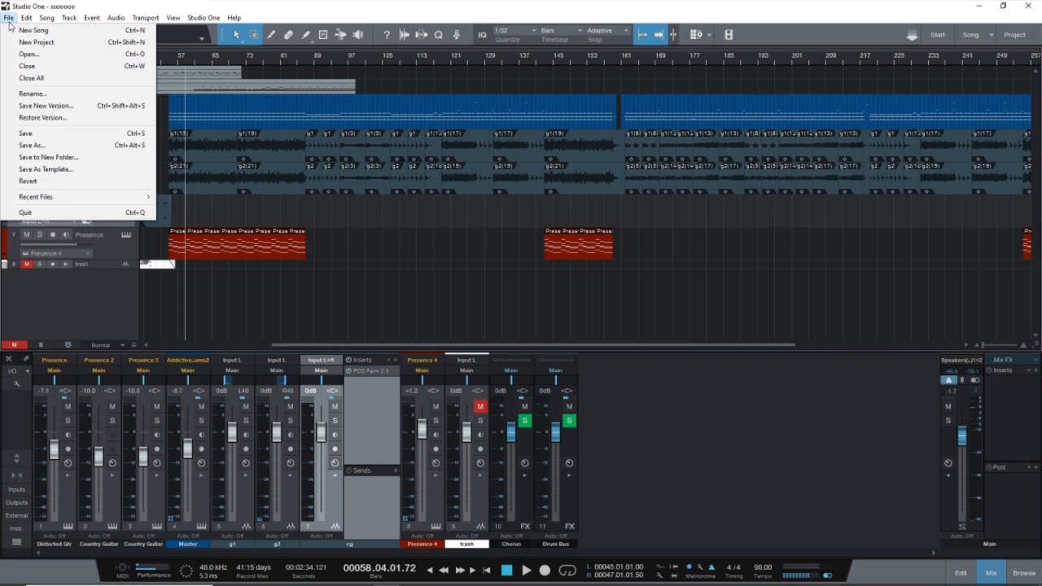
{"action": "left_click", "coordinate": [45, 67]}
{"action": "left_click", "coordinate": [501, 297]}
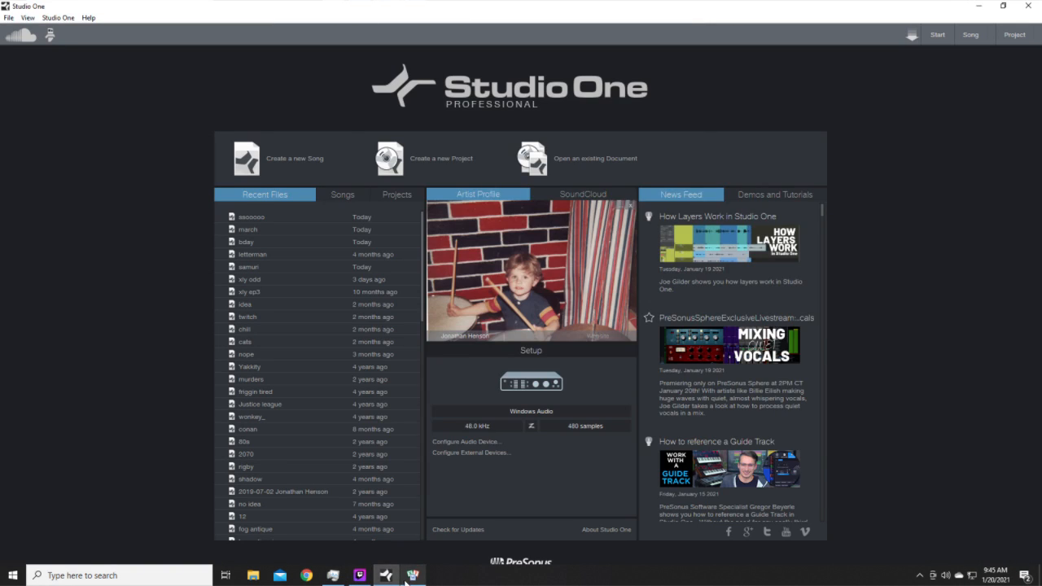
Step: Open the recent hamartigenia song and dismiss the sample rate mismatch warning
{"action": "left_click", "coordinate": [409, 579]}
{"action": "left_click", "coordinate": [410, 578]}
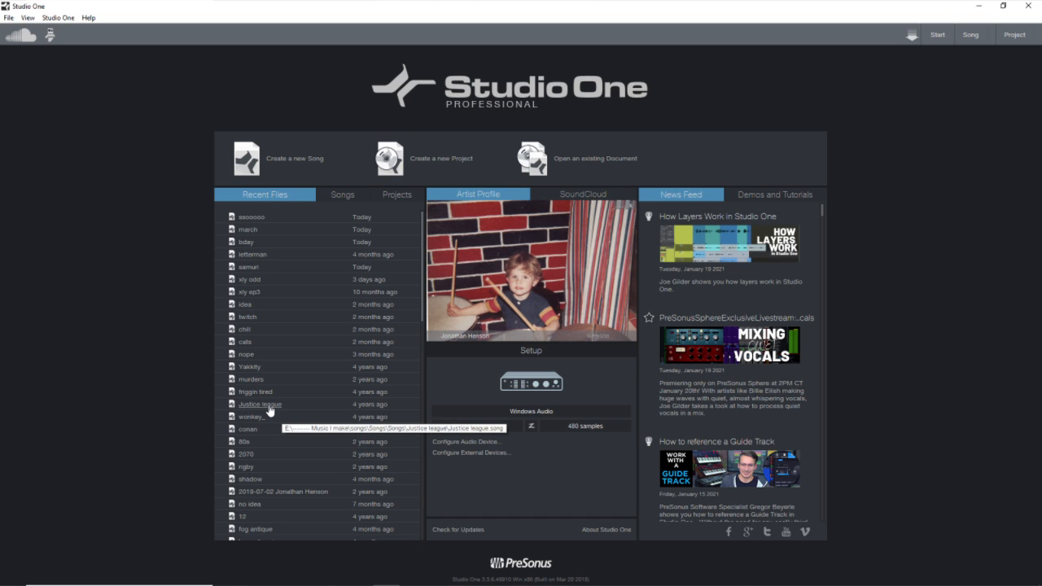
{"action": "scroll", "coordinate": [270, 410], "scroll_direction": "down", "scroll_amount": 3}
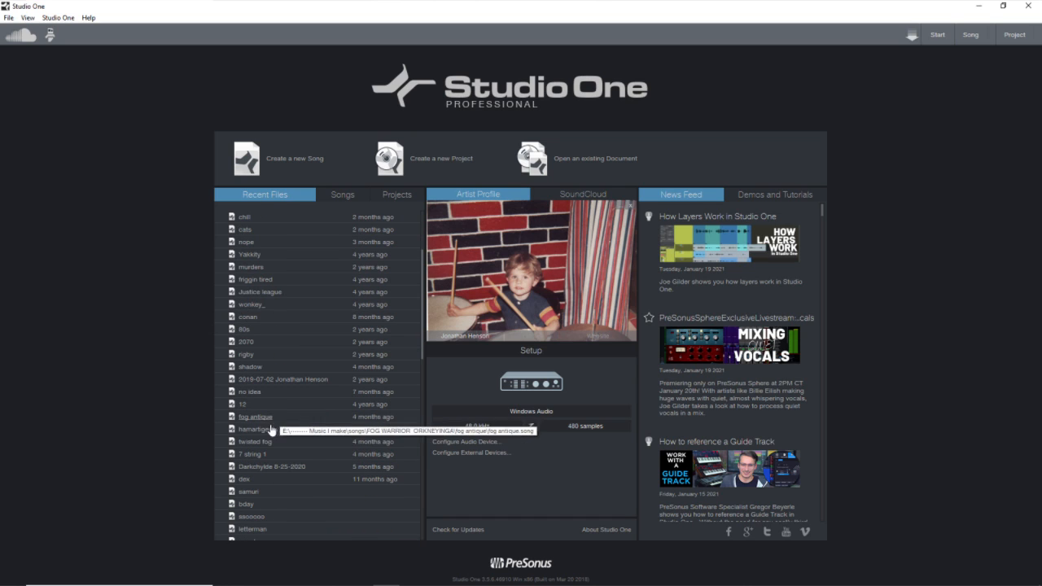
{"action": "left_click", "coordinate": [307, 429]}
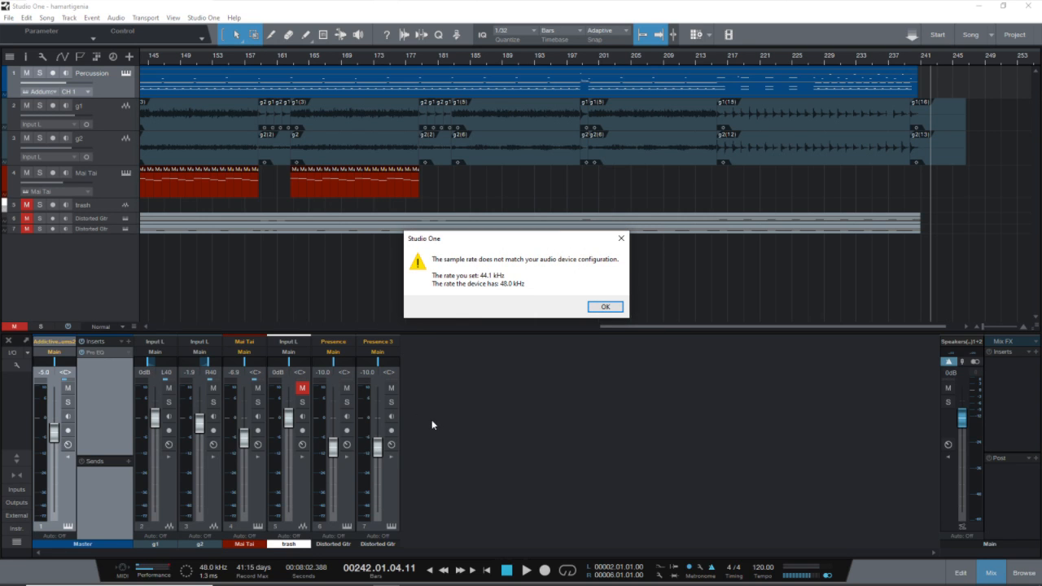
{"action": "left_click", "coordinate": [605, 307]}
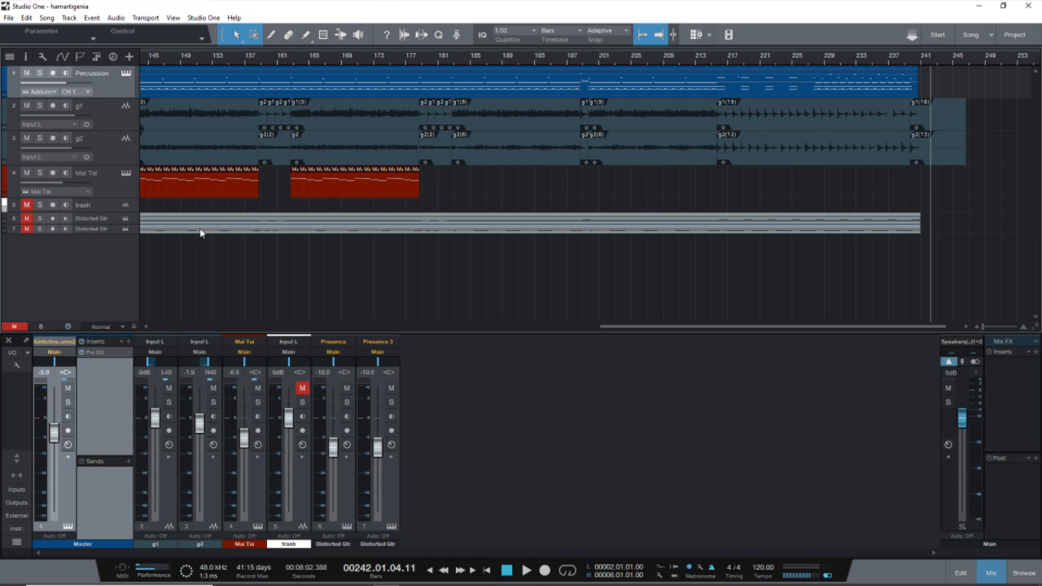
Step: Set the hamartigenia song's sample rate to 48 kHz in Song Setup and apply the change
{"action": "left_click", "coordinate": [47, 17]}
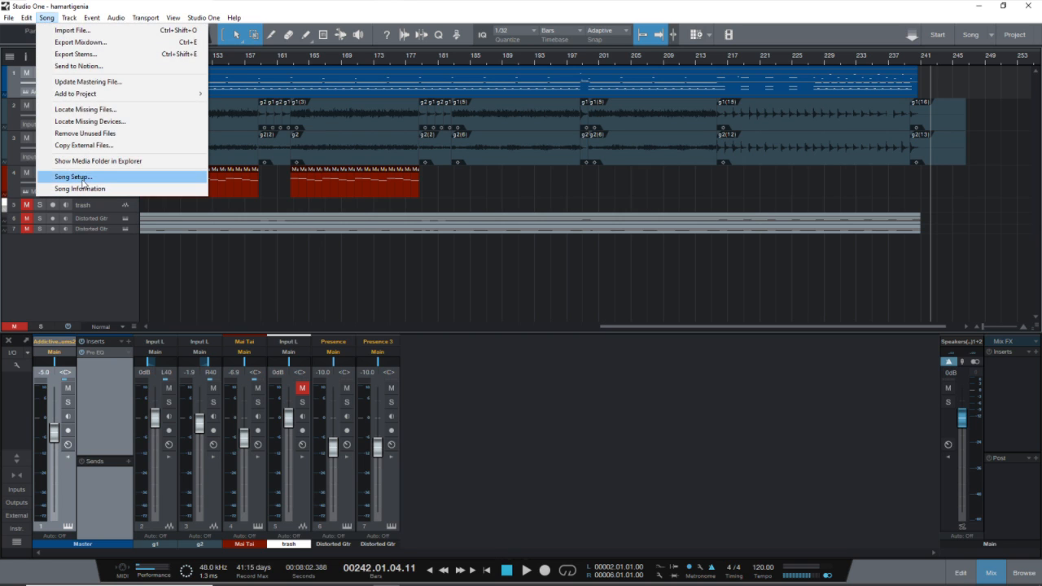
{"action": "left_click", "coordinate": [80, 181]}
{"action": "left_click", "coordinate": [524, 235]}
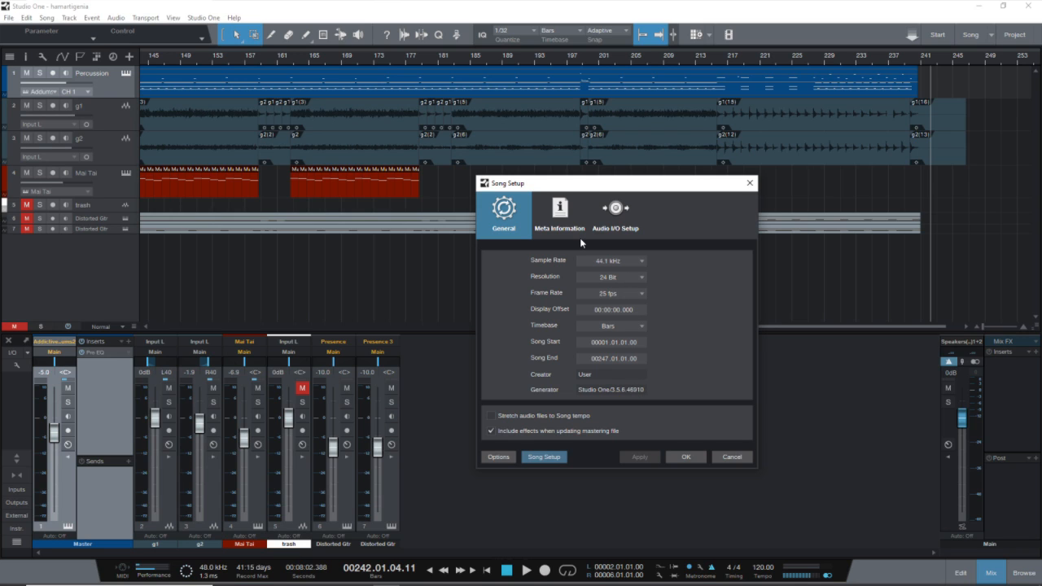
{"action": "left_click", "coordinate": [619, 260]}
{"action": "left_click", "coordinate": [615, 279]}
{"action": "left_click", "coordinate": [650, 461]}
{"action": "left_click", "coordinate": [677, 457]}
Step: Play hamartigenia from the beginning to check its sound, stopping around bar 31
{"action": "left_click", "coordinate": [489, 570]}
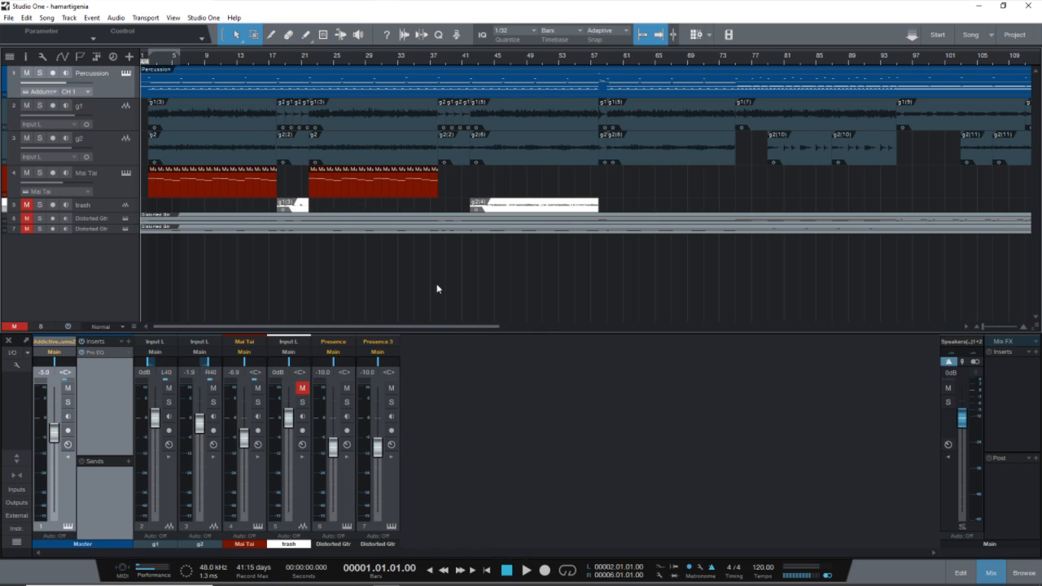
{"action": "key", "text": "space"}
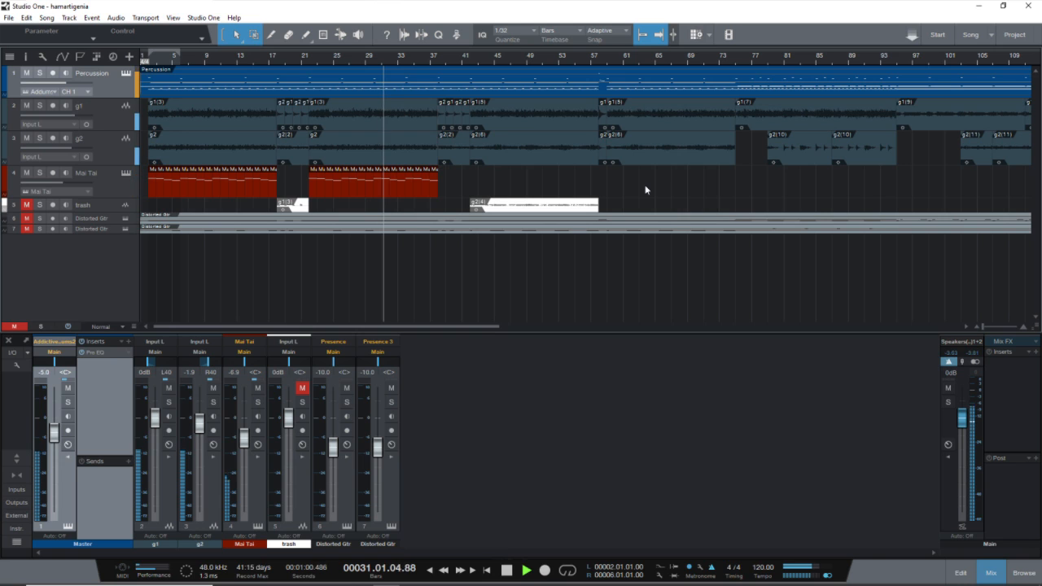
{"action": "key", "text": "space"}
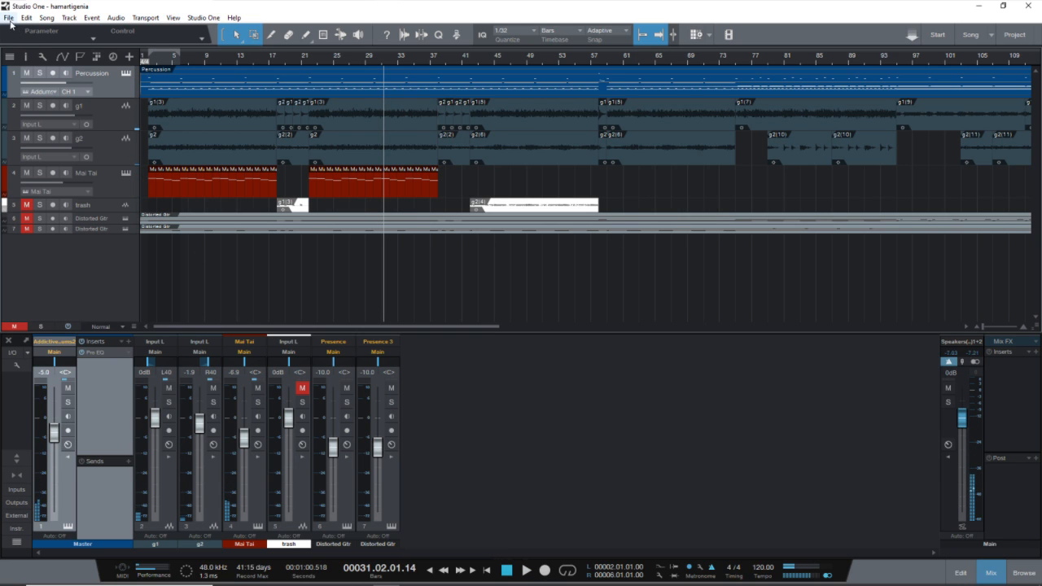
Step: Close the hamartigenia song, saving its changes
{"action": "left_click", "coordinate": [8, 17]}
{"action": "left_click", "coordinate": [27, 66]}
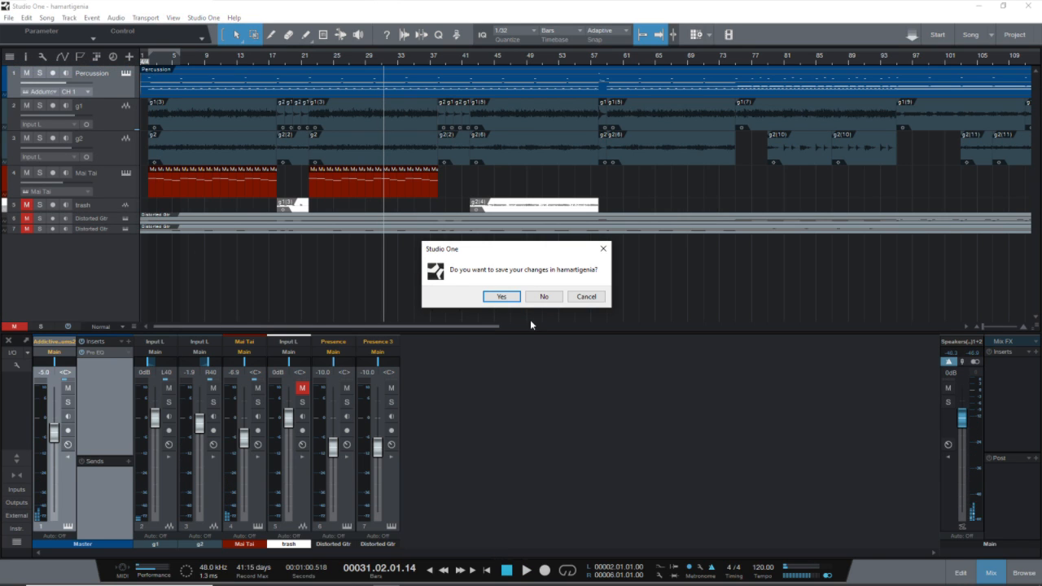
{"action": "left_click", "coordinate": [502, 298]}
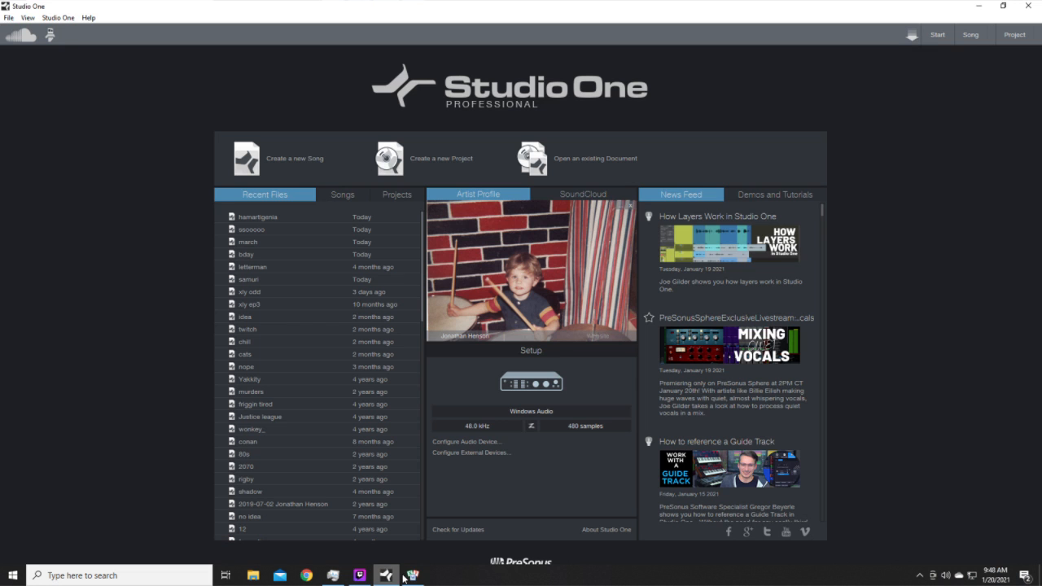
Step: Check the next song's saved name in the Neat Office Calc track list, then open letterman in Studio One and dismiss the sample rate warning
{"action": "left_click", "coordinate": [406, 576]}
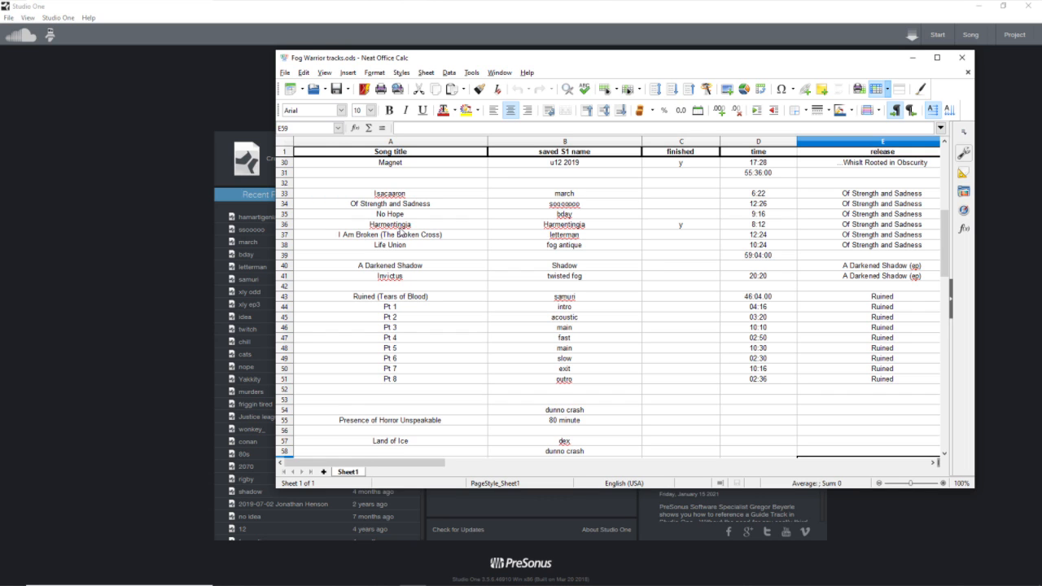
{"action": "left_click", "coordinate": [914, 58]}
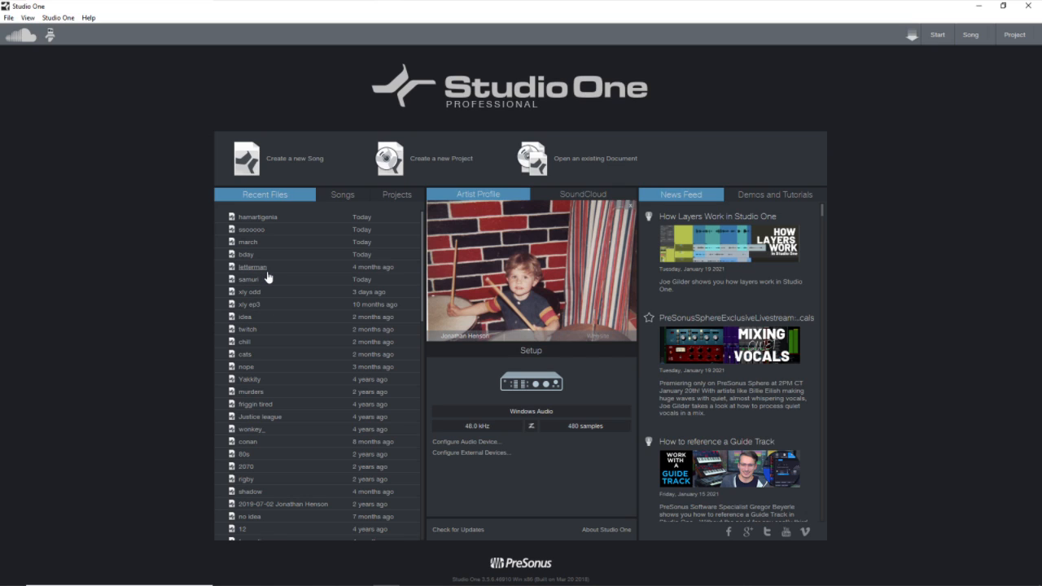
{"action": "left_click", "coordinate": [265, 272]}
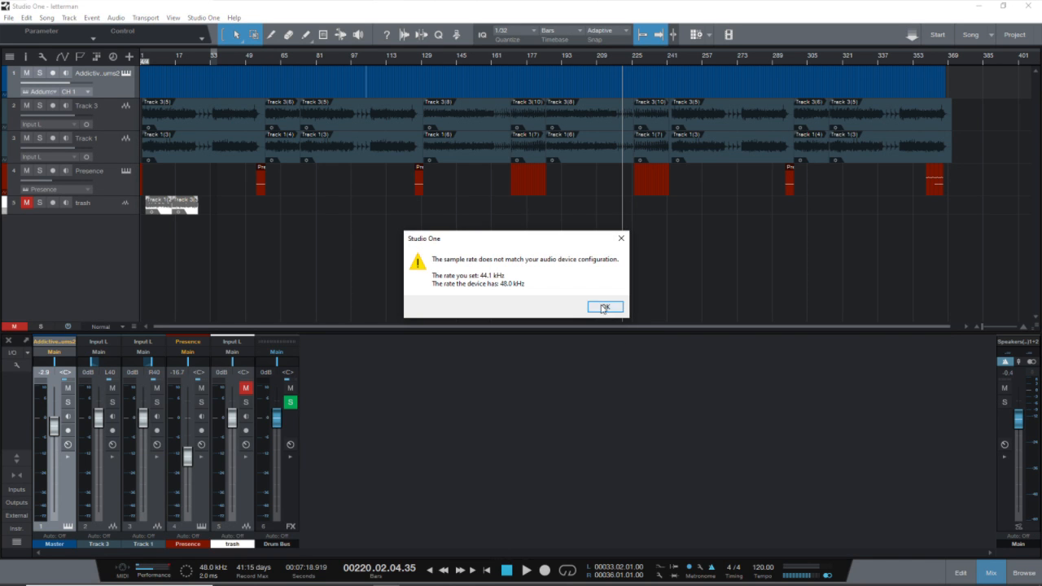
{"action": "left_click", "coordinate": [605, 307]}
Step: Set the letterman song's sample rate to 48 kHz in Song Setup and review its title, artist and album information
{"action": "left_click", "coordinate": [47, 18]}
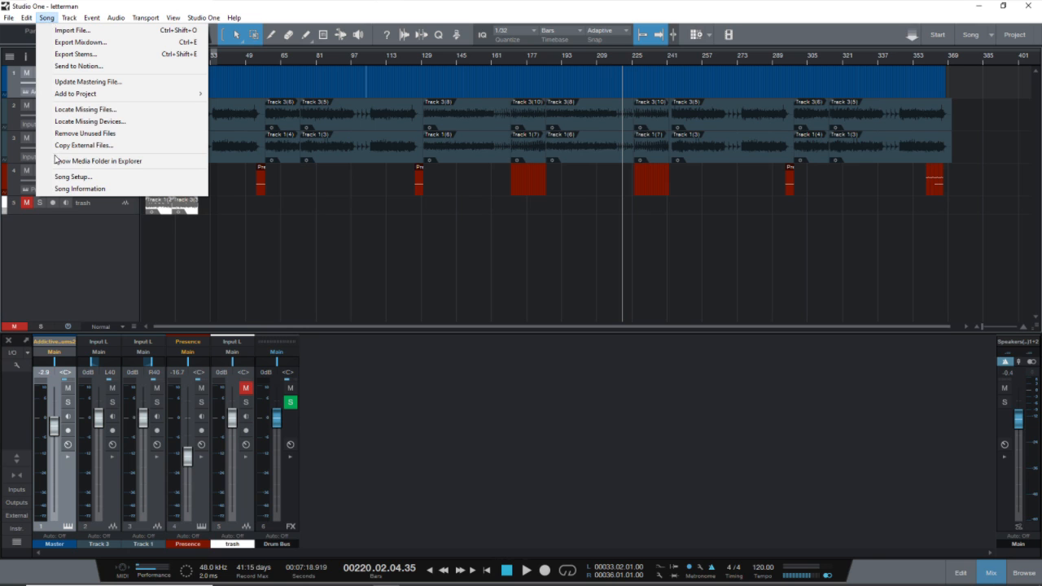
{"action": "left_click", "coordinate": [72, 176]}
{"action": "left_click", "coordinate": [504, 215]}
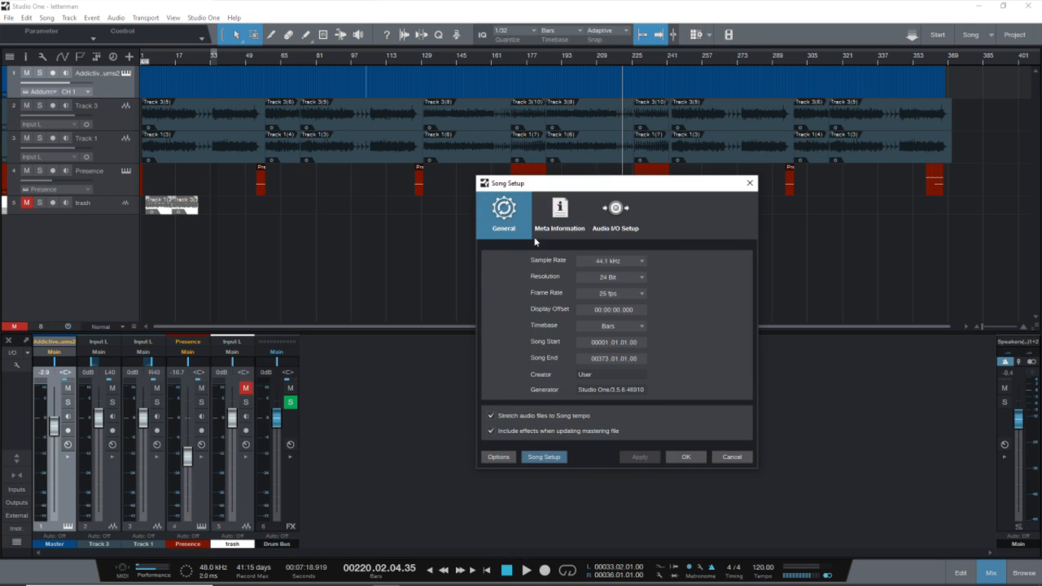
{"action": "left_click", "coordinate": [611, 260]}
{"action": "left_click", "coordinate": [611, 281]}
{"action": "left_click", "coordinate": [642, 454]}
{"action": "left_click", "coordinate": [561, 220]}
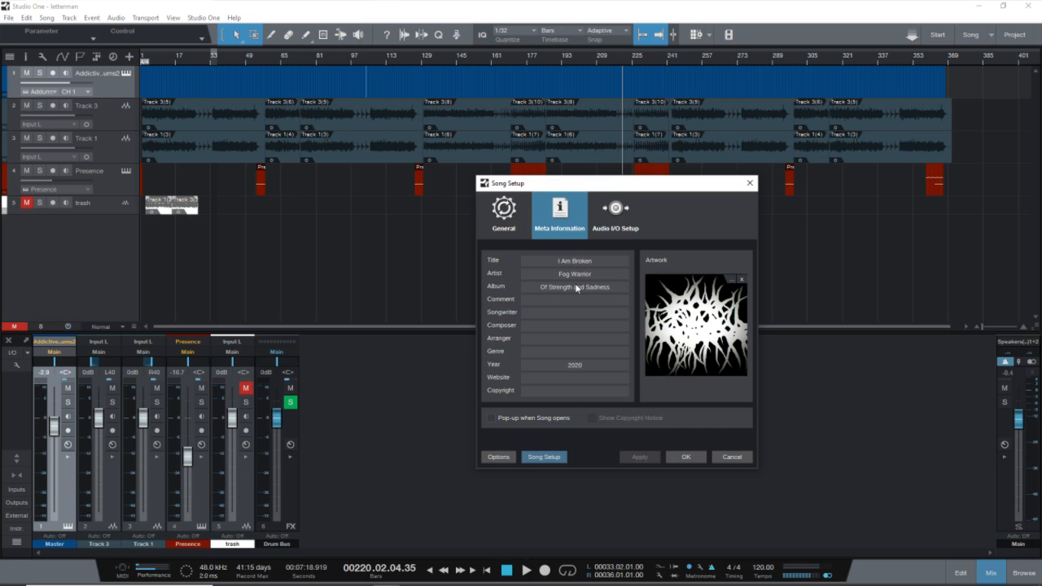
{"action": "left_click", "coordinate": [689, 457]}
Step: Play letterman from the beginning to check its sound, stopping around bar 34
{"action": "left_click", "coordinate": [487, 571]}
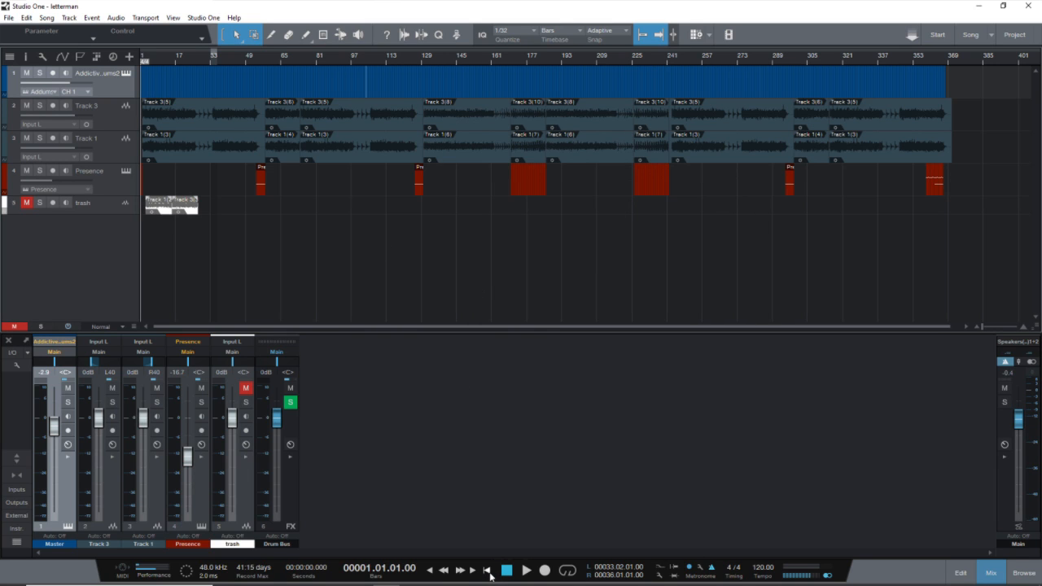
{"action": "key", "text": "space"}
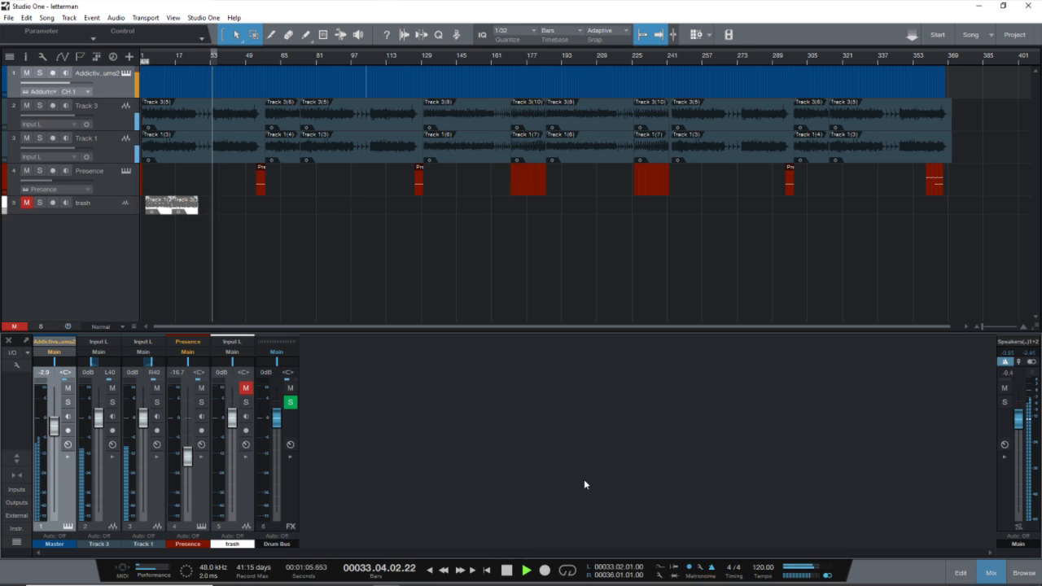
{"action": "key", "text": "space"}
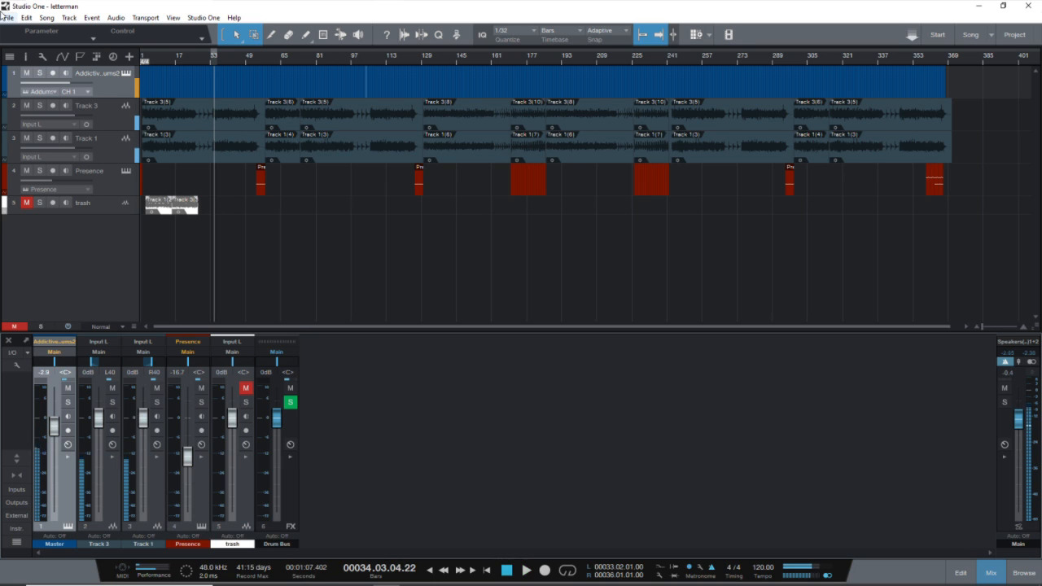
Step: Close the letterman song, saving its changes
{"action": "left_click", "coordinate": [6, 17]}
{"action": "left_click", "coordinate": [26, 69]}
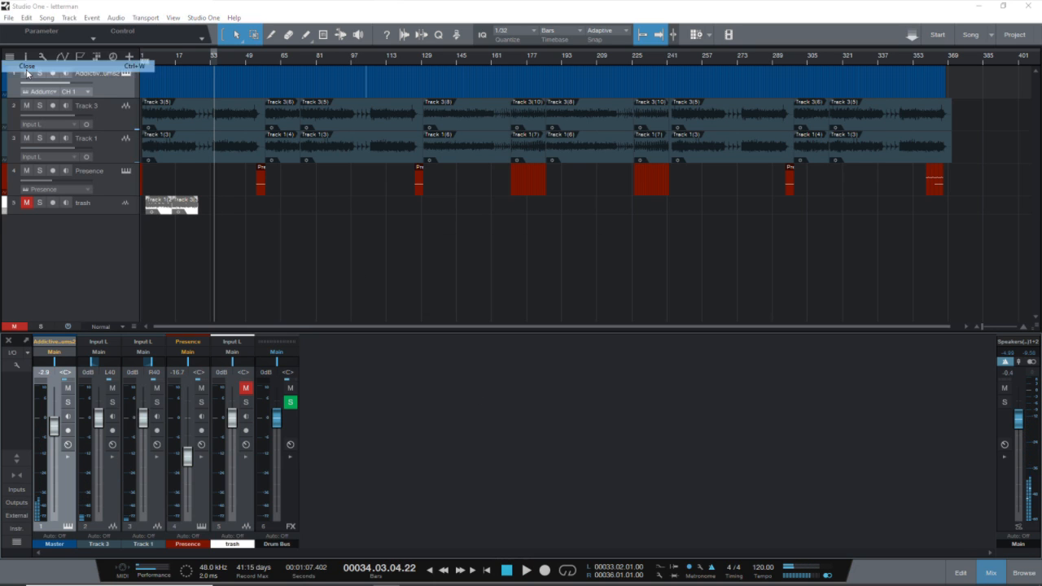
{"action": "left_click", "coordinate": [496, 300]}
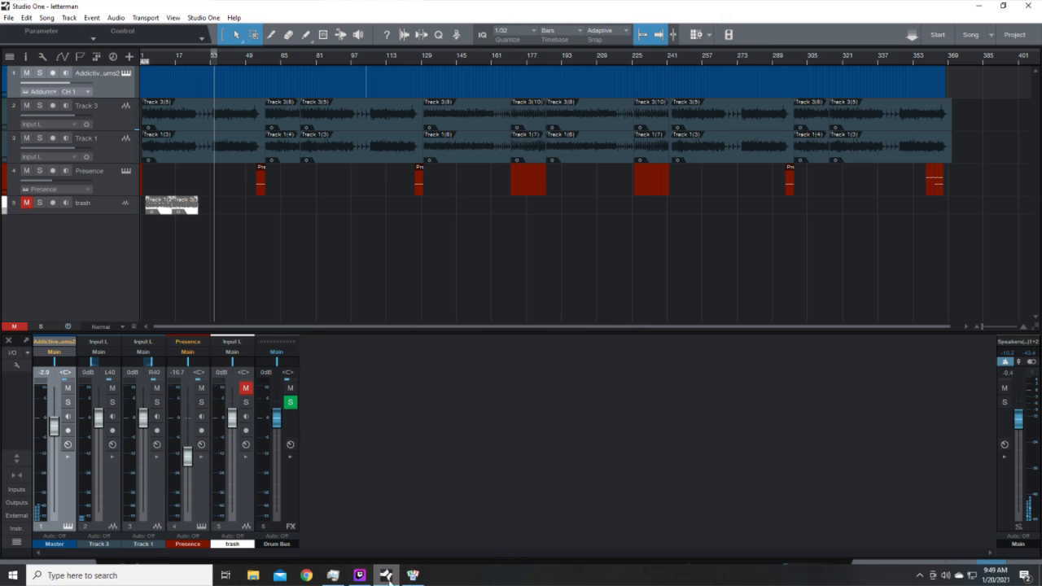
Step: Look up the saved name of the album's last song, Life Union, in the Neat Office Calc track list and minimize the spreadsheet
{"action": "left_click", "coordinate": [406, 579]}
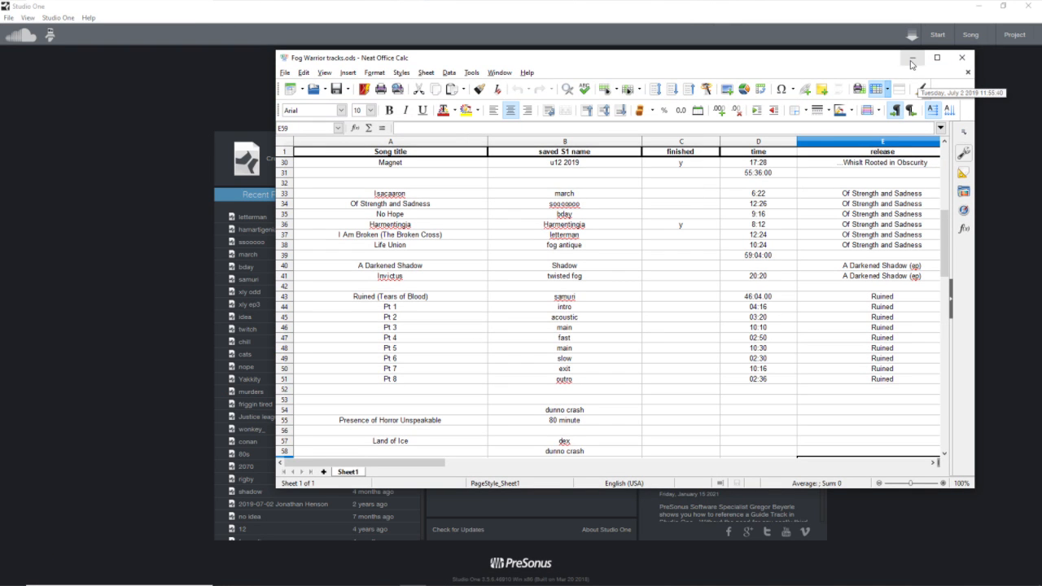
{"action": "left_click", "coordinate": [912, 60]}
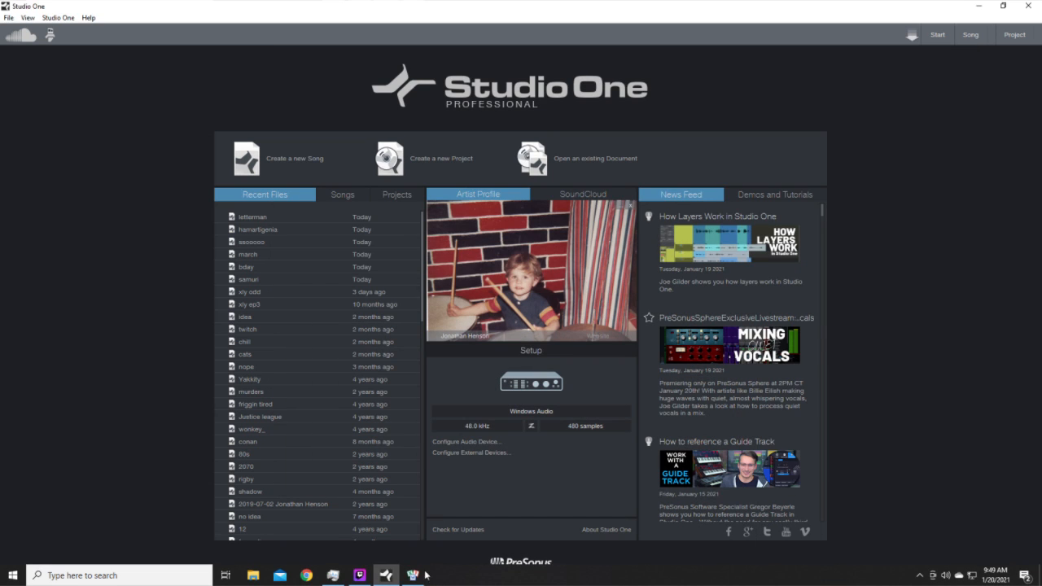
{"action": "left_click", "coordinate": [414, 578]}
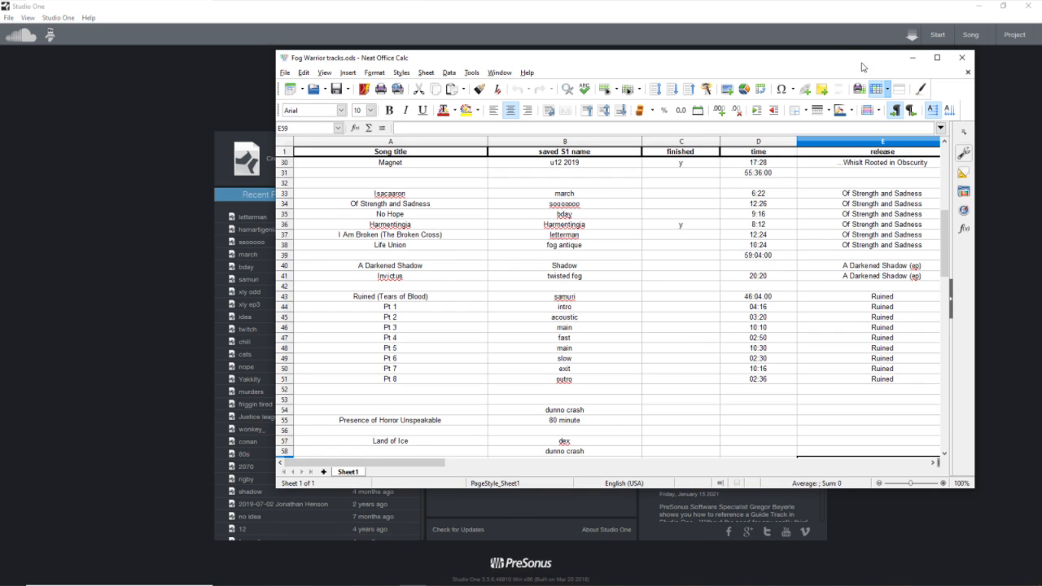
{"action": "left_click", "coordinate": [913, 59]}
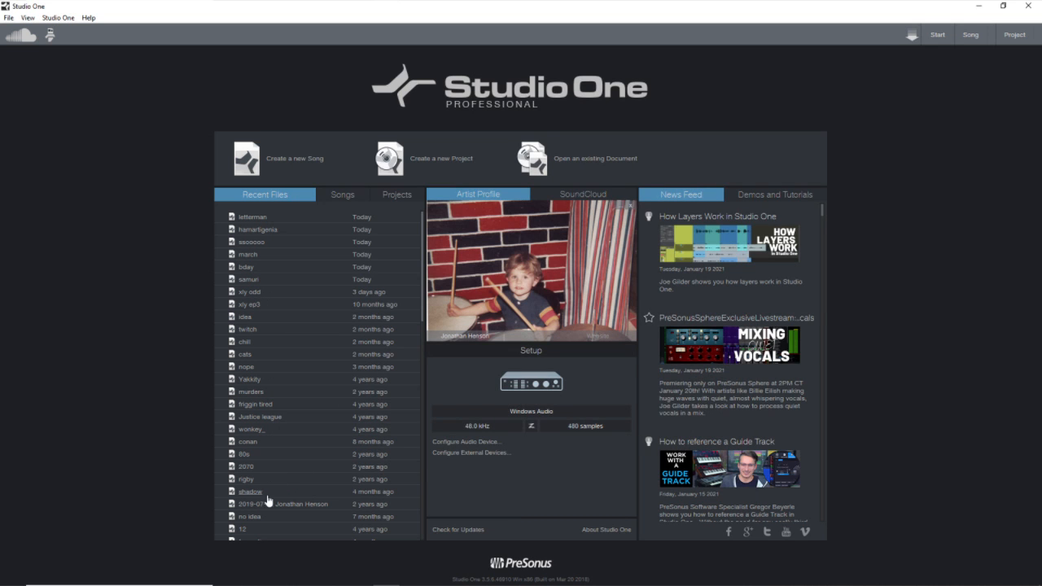
{"action": "scroll", "coordinate": [252, 380], "scroll_direction": "down", "scroll_amount": 2}
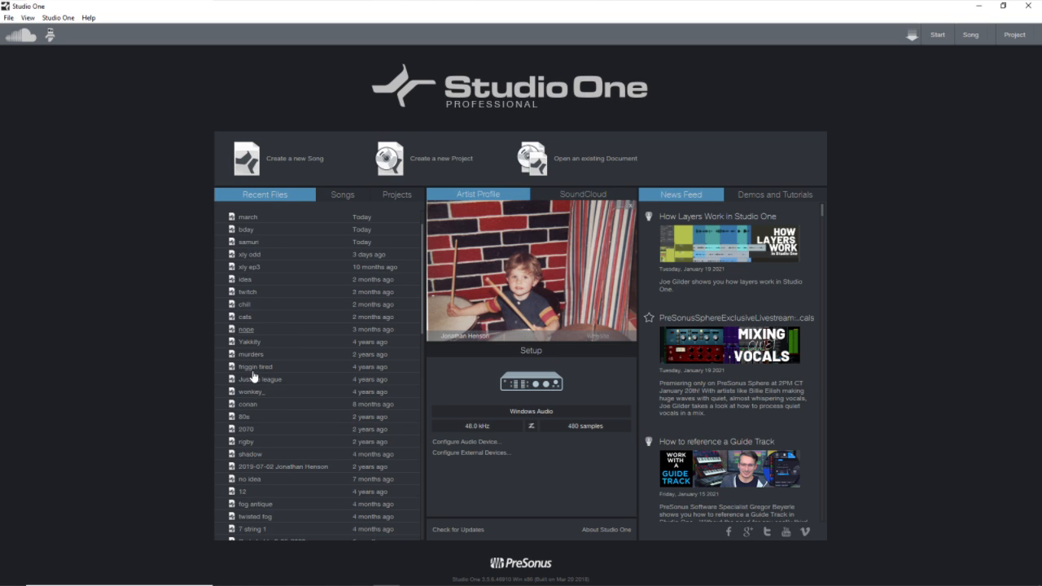
{"action": "left_click", "coordinate": [273, 480]}
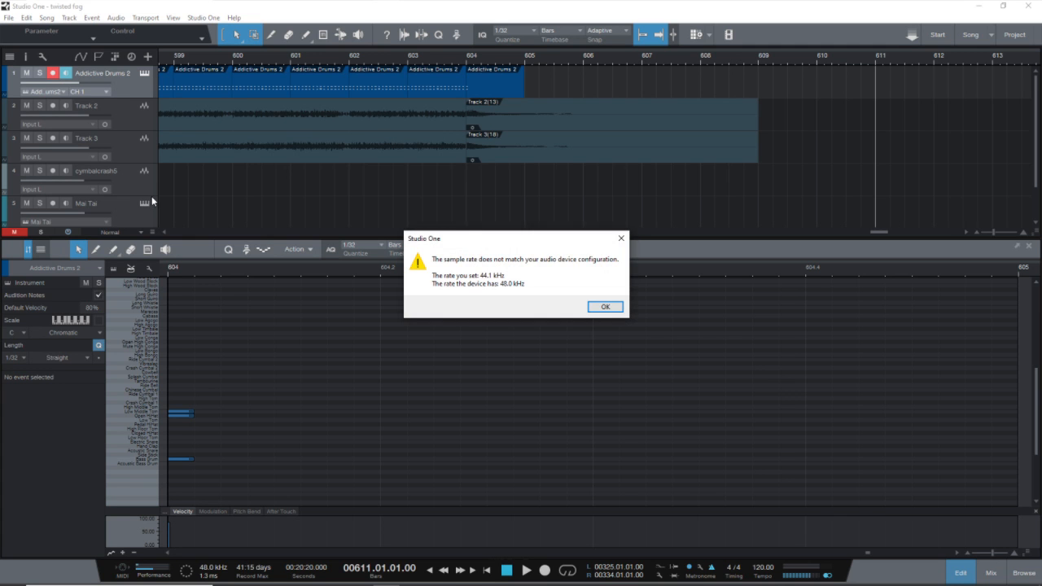
{"action": "left_click", "coordinate": [605, 306]}
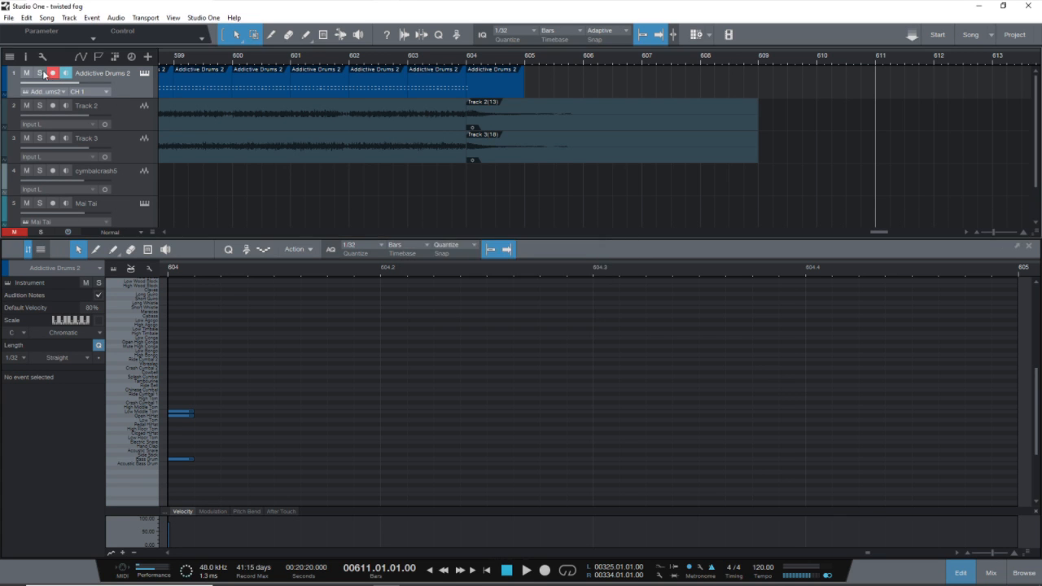
{"action": "left_click", "coordinate": [8, 17]}
{"action": "left_click", "coordinate": [23, 66]}
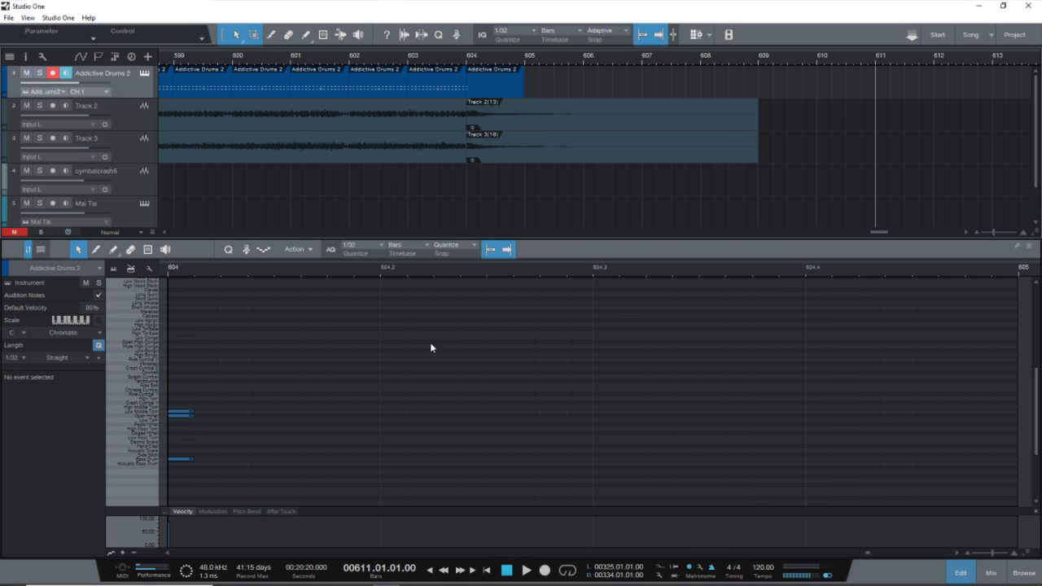
Step: Open the fog antique song using its recent entry dated 4 months ago, keeping the undated entry's reference and dismissing the sample rate warning
{"action": "scroll", "coordinate": [378, 479], "scroll_direction": "down", "scroll_amount": 5}
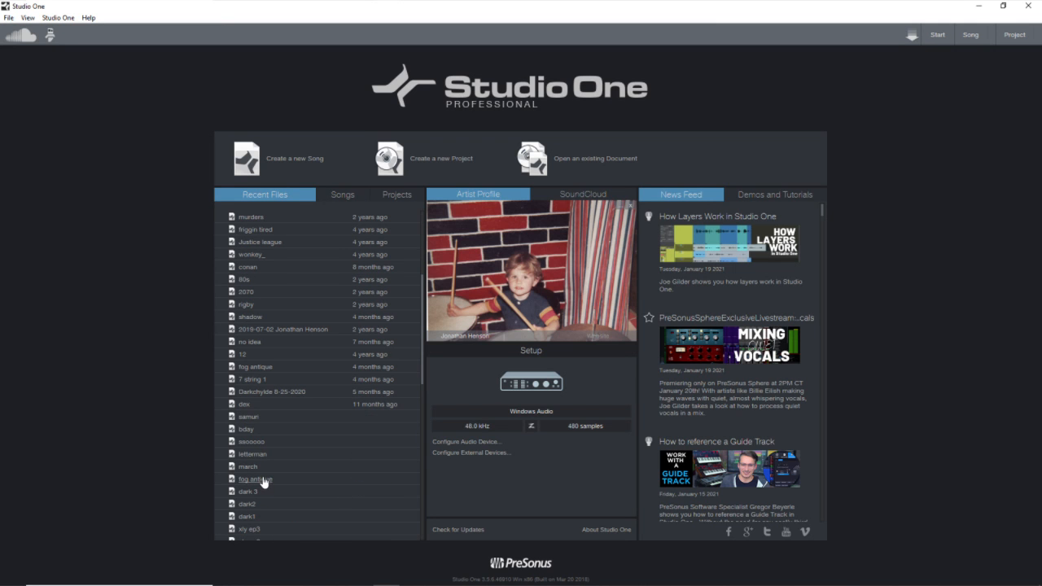
{"action": "left_click", "coordinate": [263, 481]}
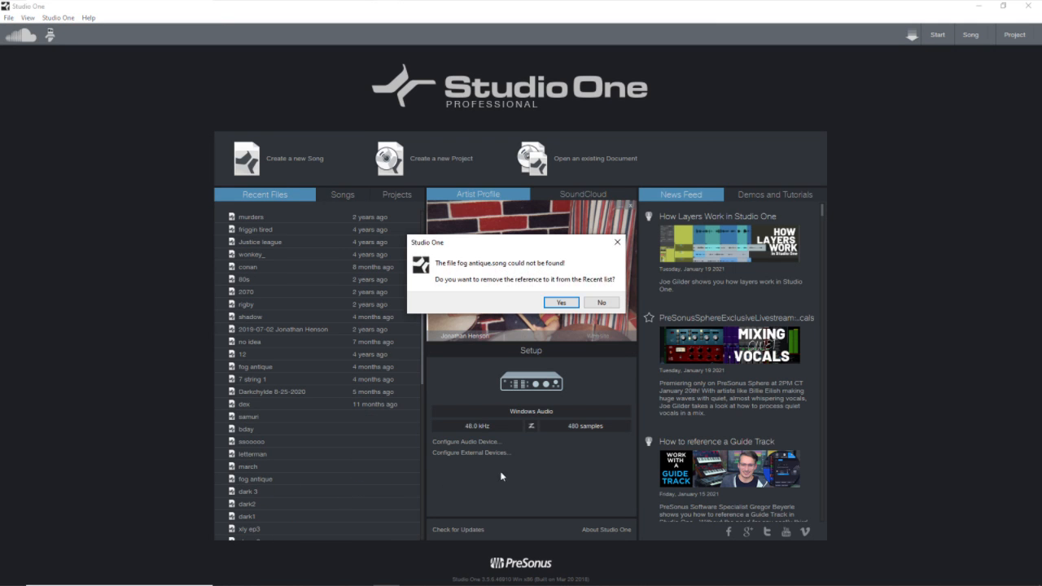
{"action": "left_click", "coordinate": [602, 304]}
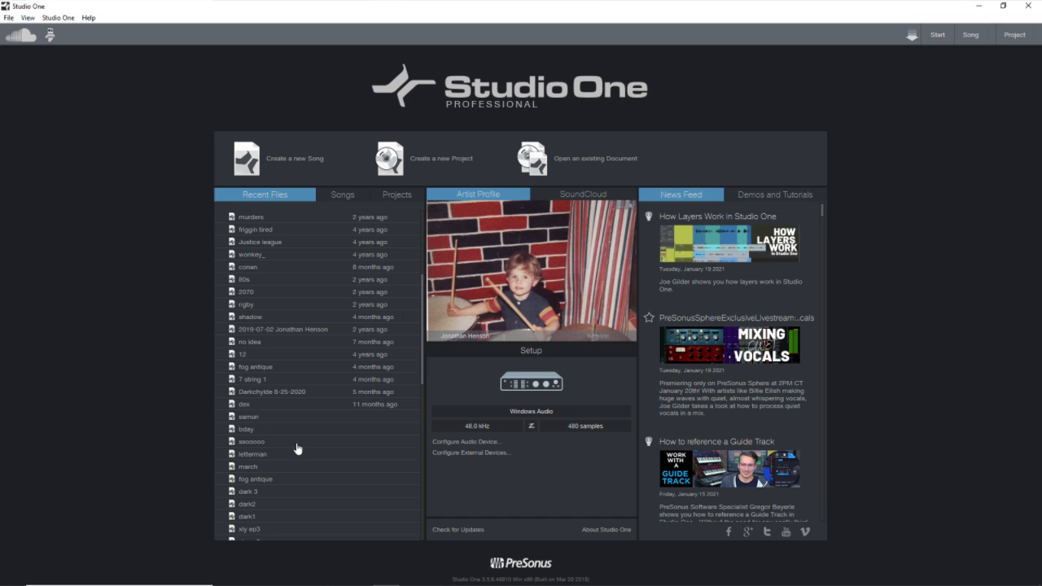
{"action": "left_click", "coordinate": [268, 370]}
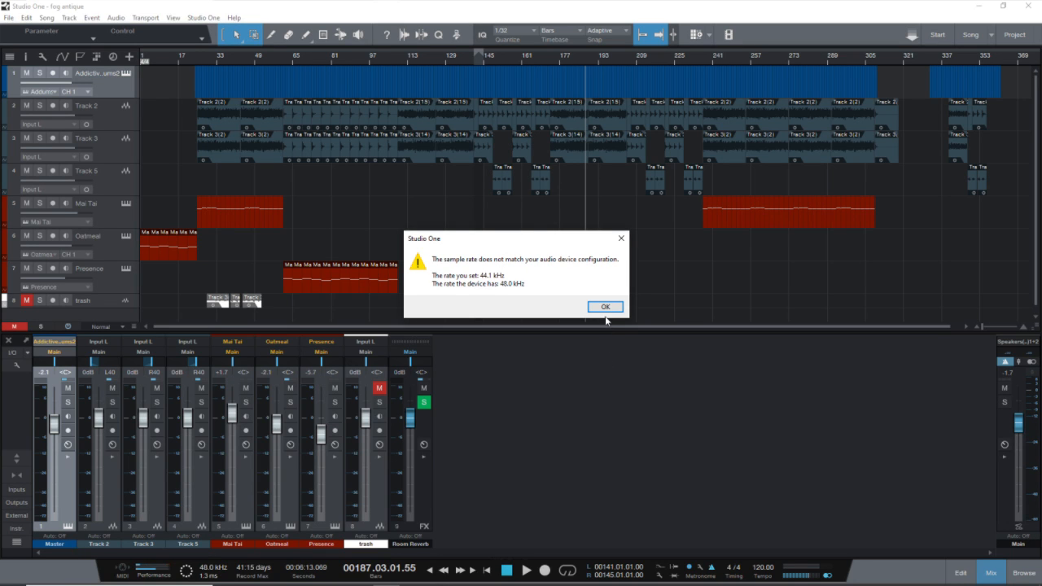
{"action": "left_click", "coordinate": [605, 308]}
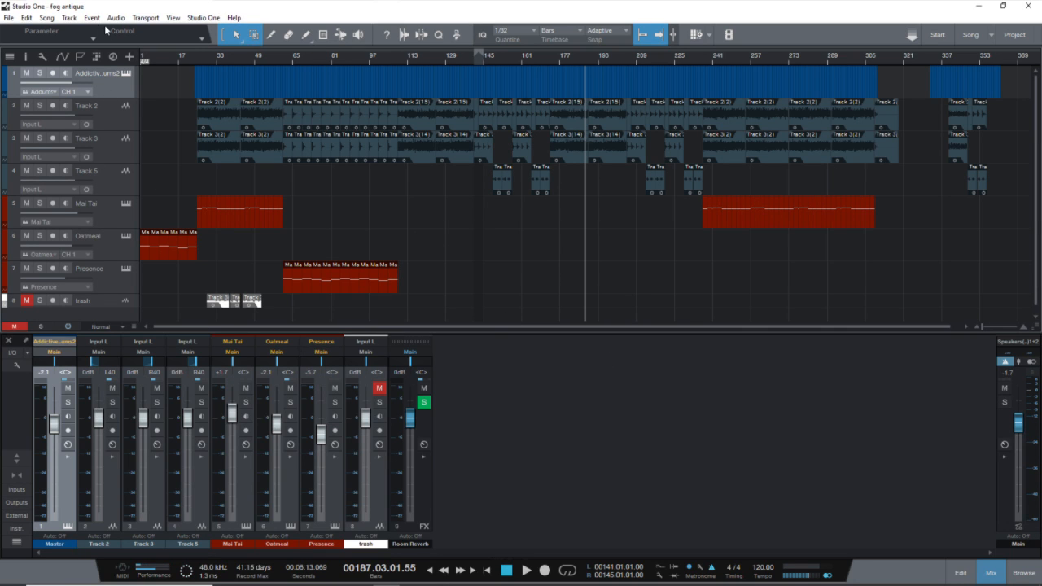
Step: Set the fog antique song's sample rate to 48.0 kHz in its song setup and apply it
{"action": "left_click", "coordinate": [46, 17]}
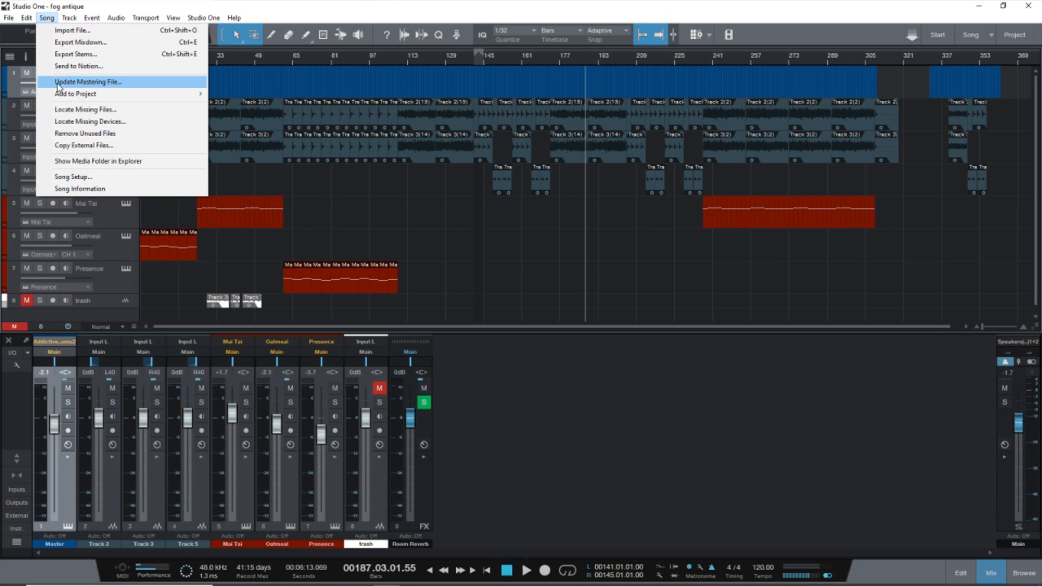
{"action": "left_click", "coordinate": [65, 176]}
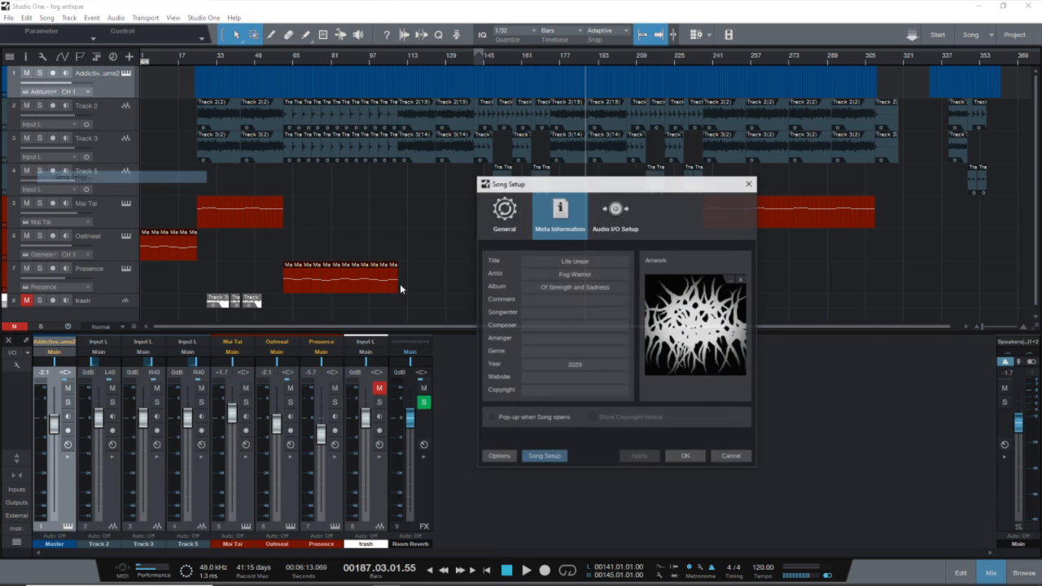
{"action": "left_click", "coordinate": [505, 213]}
{"action": "left_click", "coordinate": [611, 260]}
{"action": "left_click", "coordinate": [612, 283]}
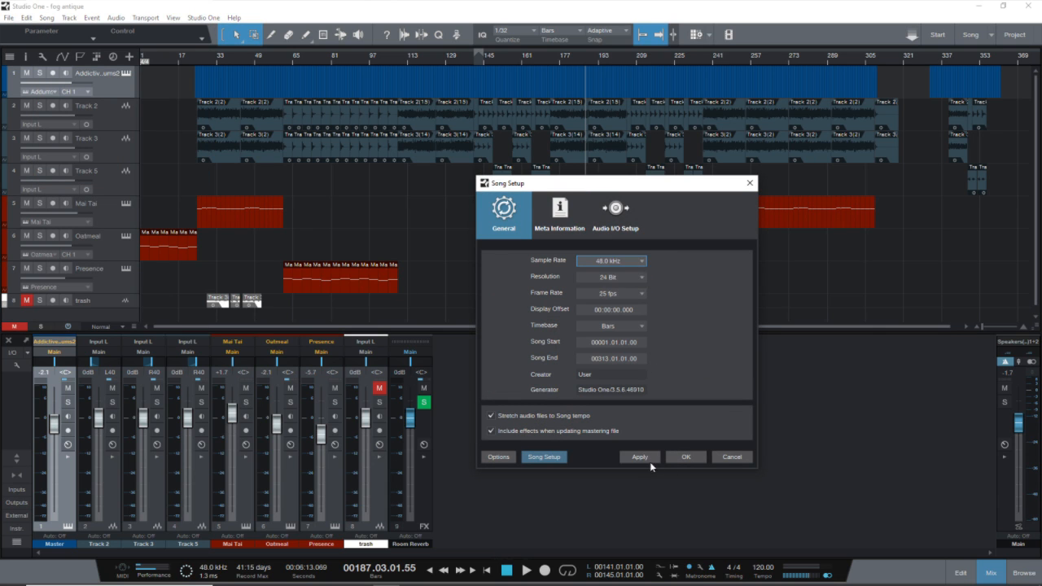
{"action": "left_click", "coordinate": [640, 457]}
{"action": "left_click", "coordinate": [686, 457]}
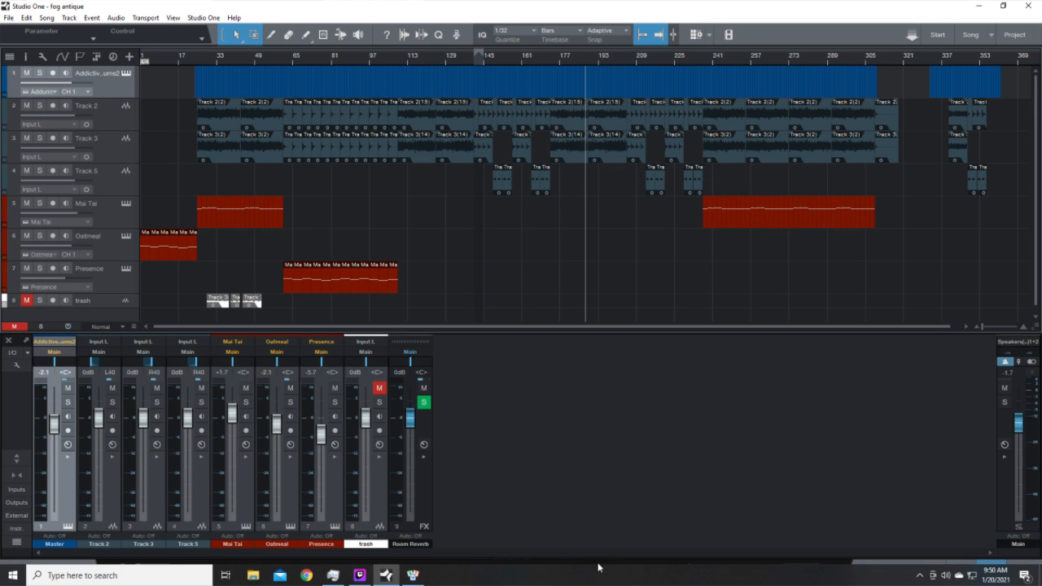
Step: Play fog antique from the beginning and inspect the Oatmeal track's instrument during playback, closing its window when finished
{"action": "left_click", "coordinate": [486, 570]}
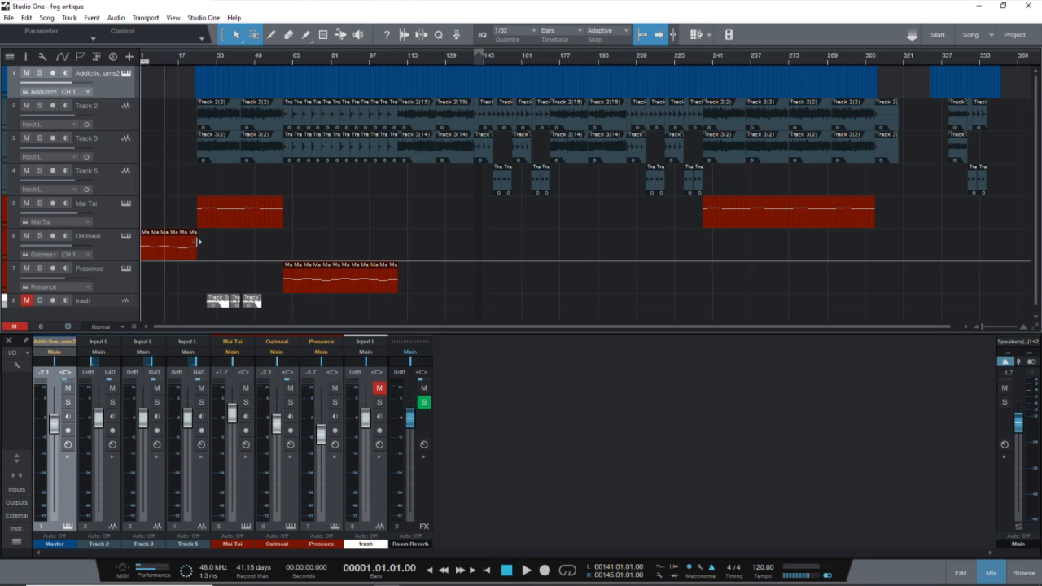
{"action": "key", "text": "space"}
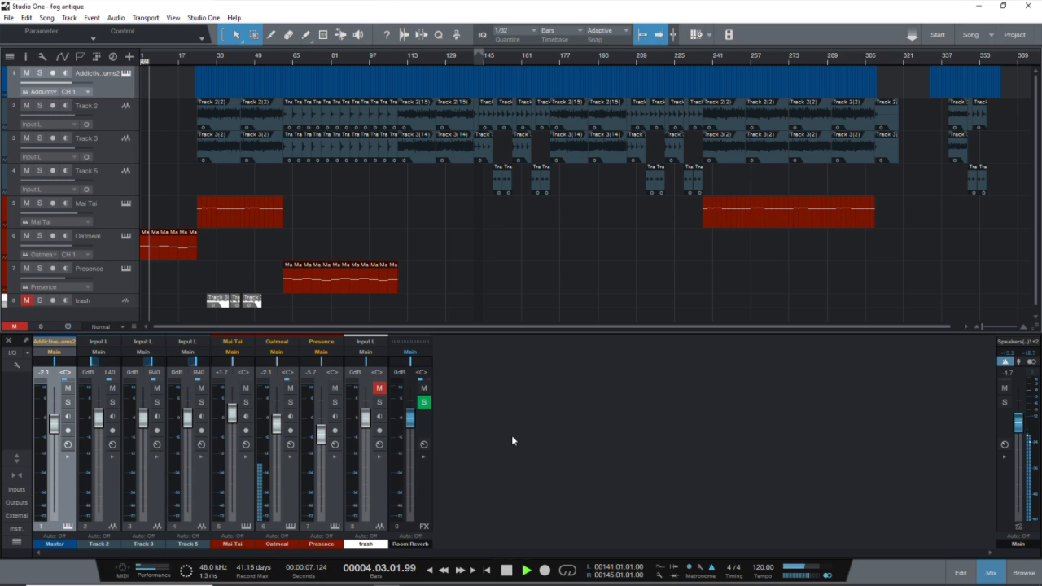
{"action": "left_click", "coordinate": [133, 243]}
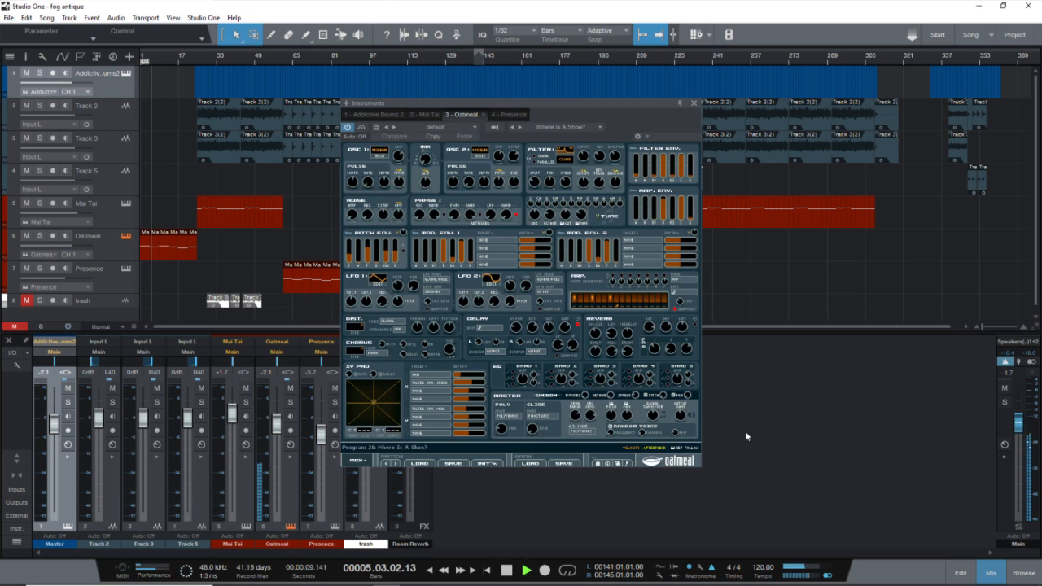
{"action": "left_click_drag", "start_coordinate": [606, 104], "coordinate": [839, 176]}
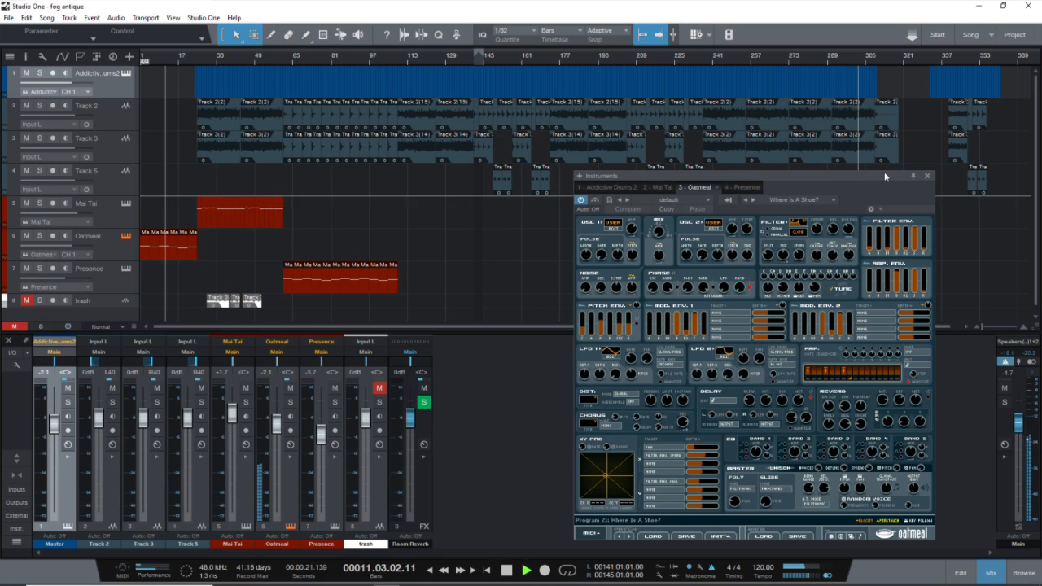
{"action": "left_click", "coordinate": [926, 177]}
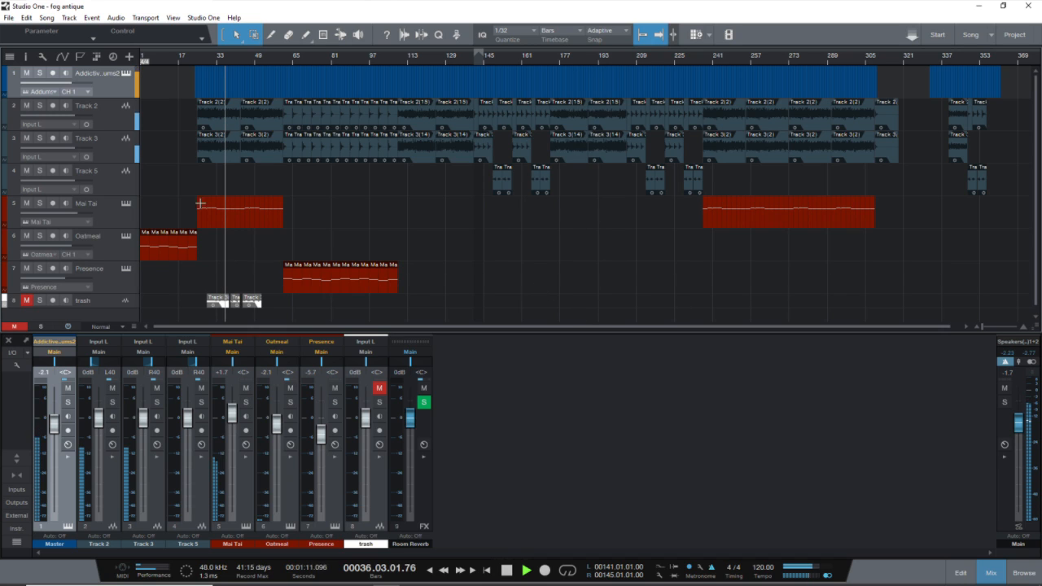
Step: Check the insert effects on the Track 5 and Track 3 mixer channels, collapse them again and stop playback
{"action": "left_click", "coordinate": [201, 458]}
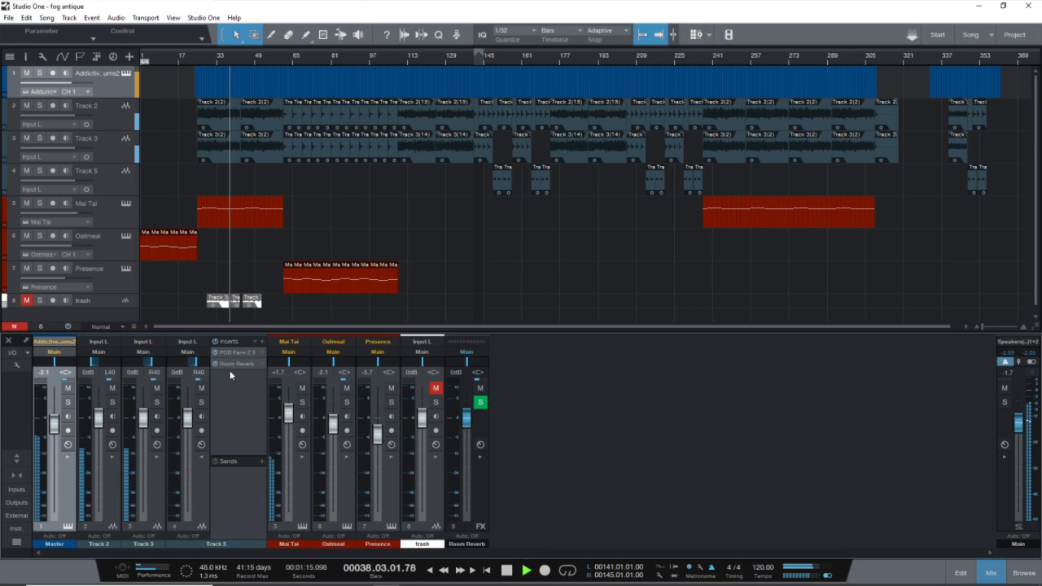
{"action": "left_click", "coordinate": [157, 457]}
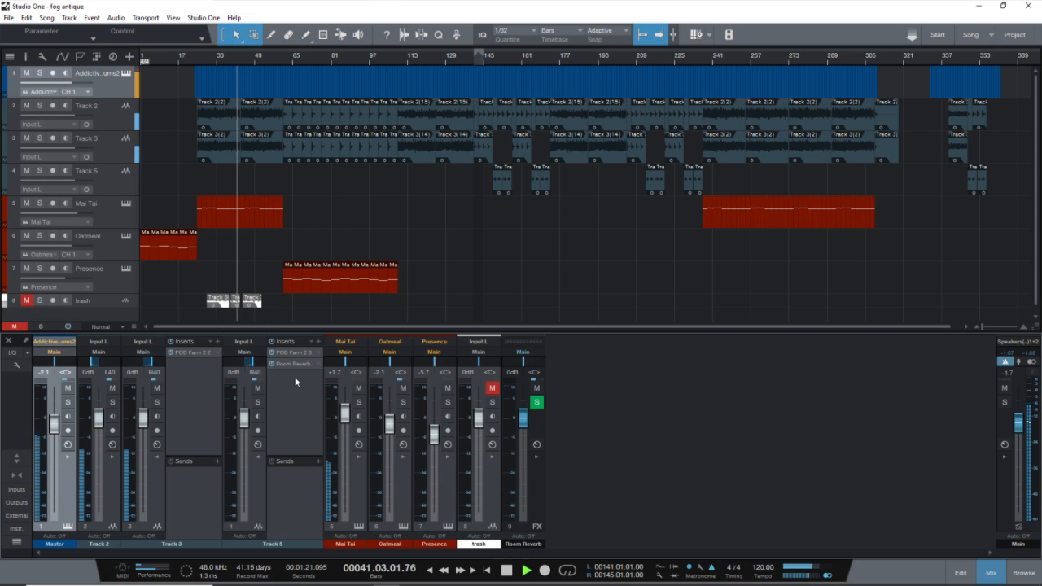
{"action": "left_click", "coordinate": [158, 458]}
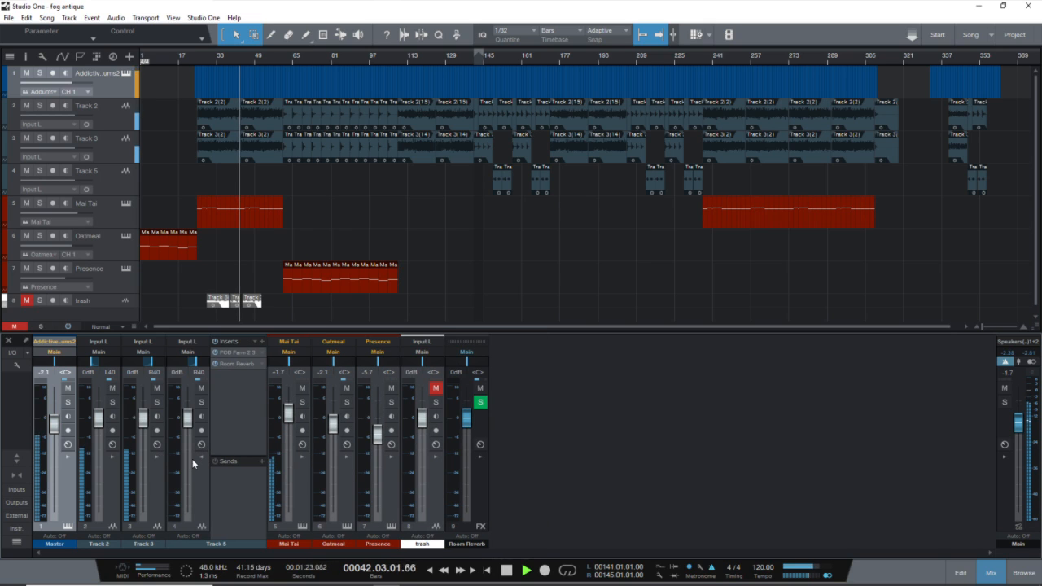
{"action": "left_click", "coordinate": [202, 457]}
{"action": "key", "text": "space"}
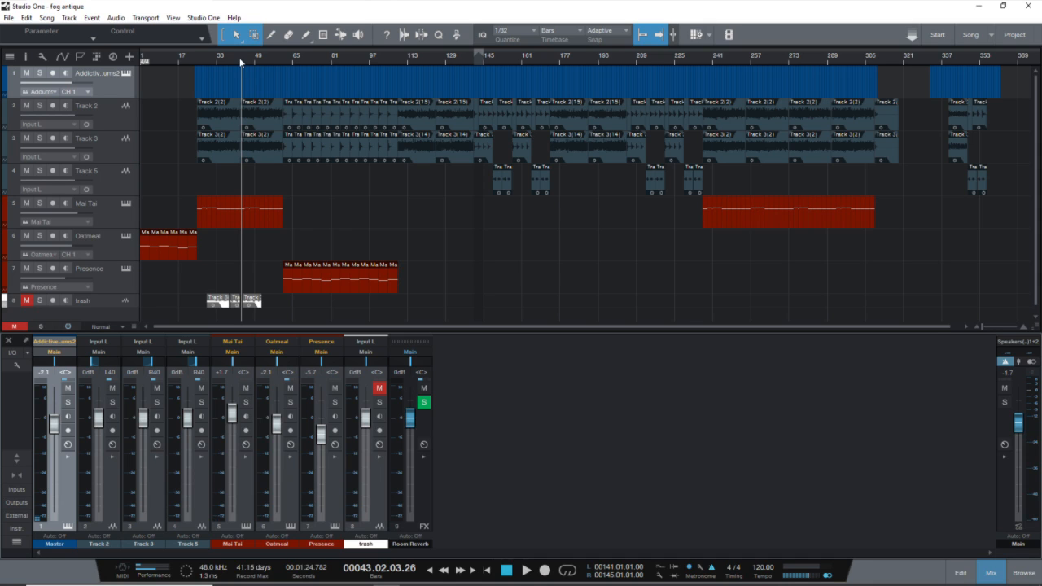
Step: Resume playback until about bar 74, and listen to the section from bar 141 to about bar 157
{"action": "key", "text": "space"}
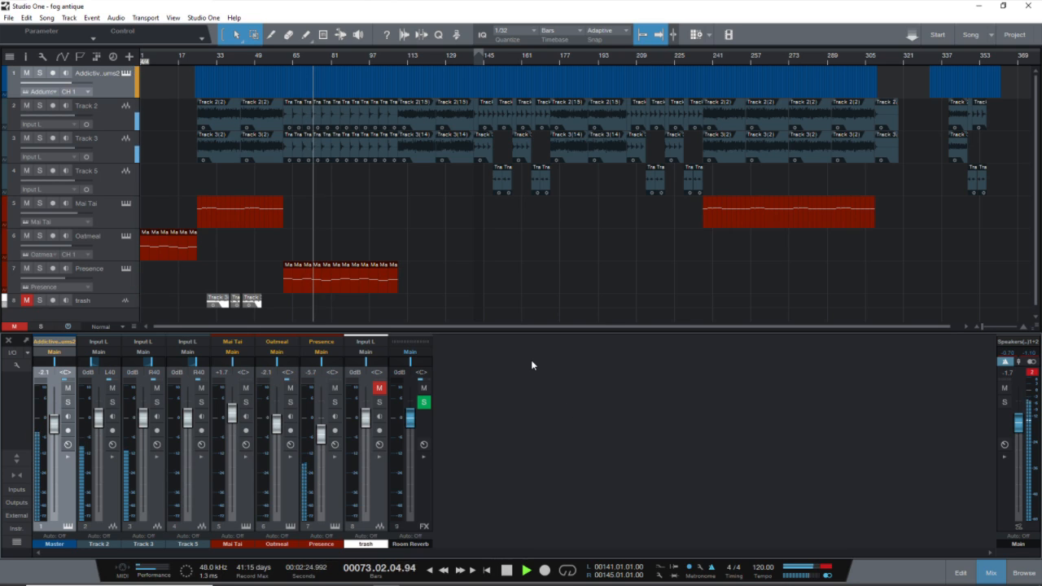
{"action": "key", "text": "space"}
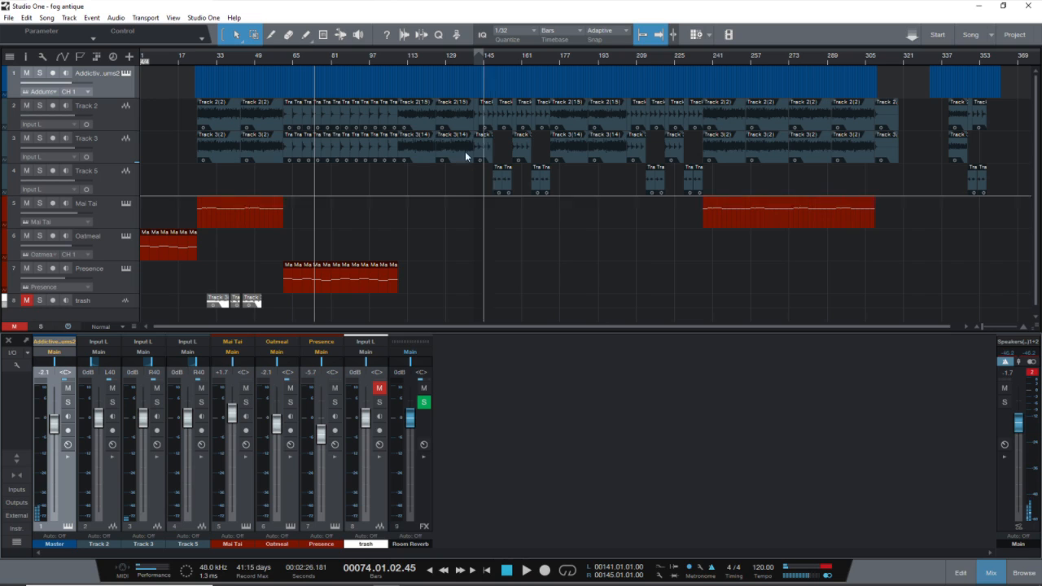
{"action": "left_click", "coordinate": [473, 59]}
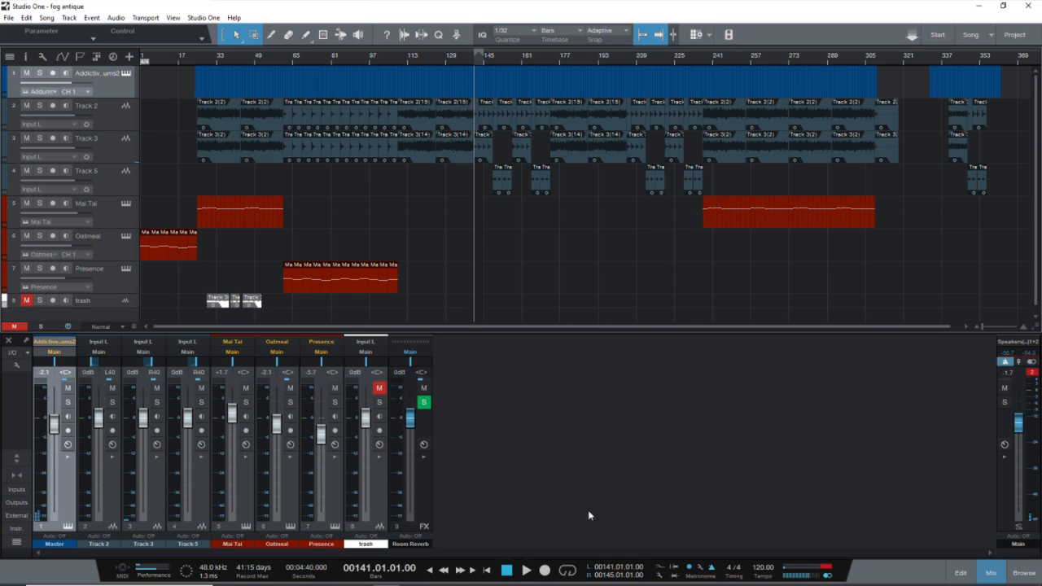
{"action": "key", "text": "space"}
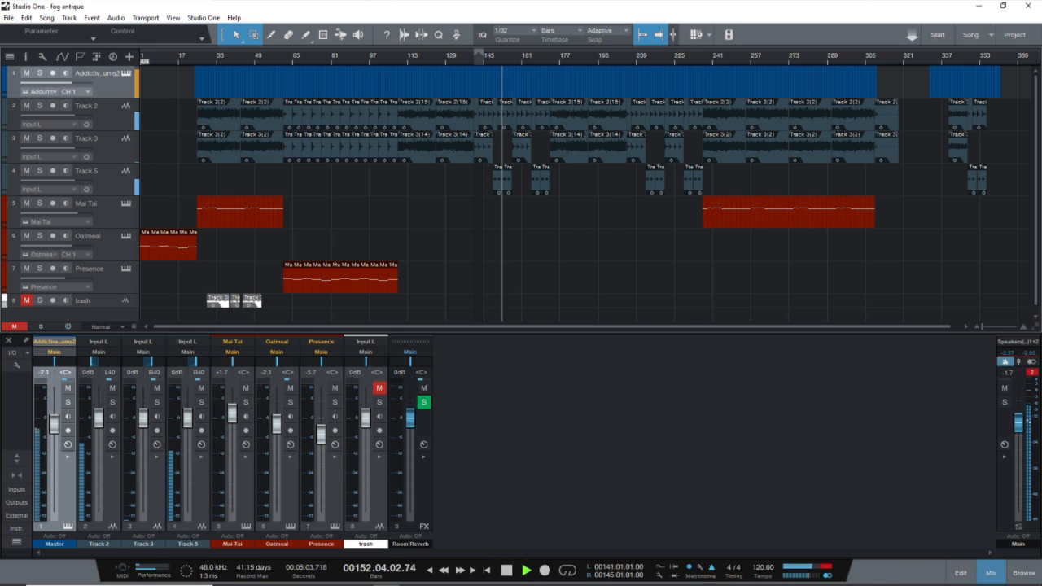
{"action": "mouse_move", "coordinate": [869, 584]}
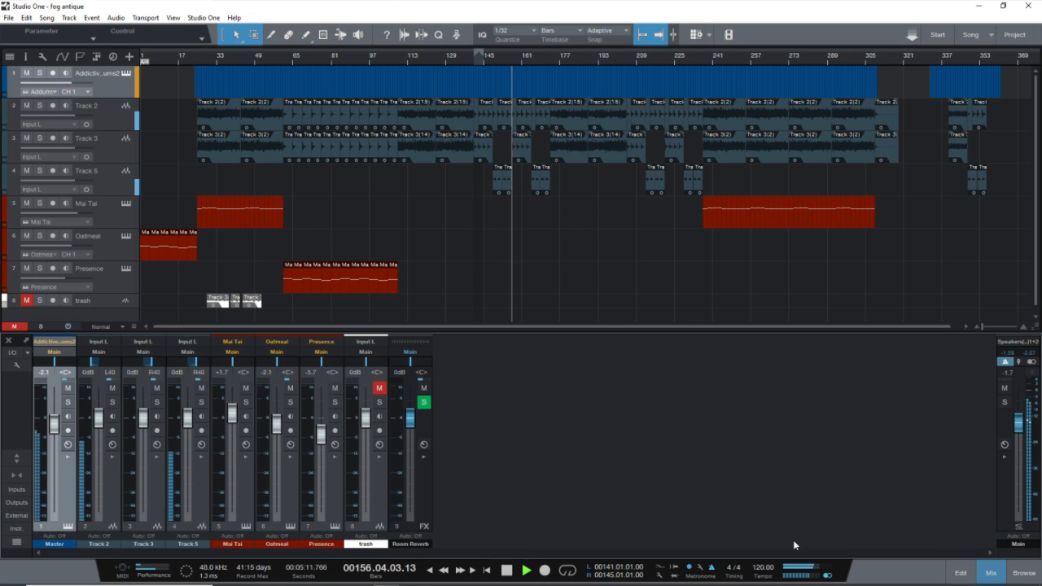
{"action": "key", "text": "space"}
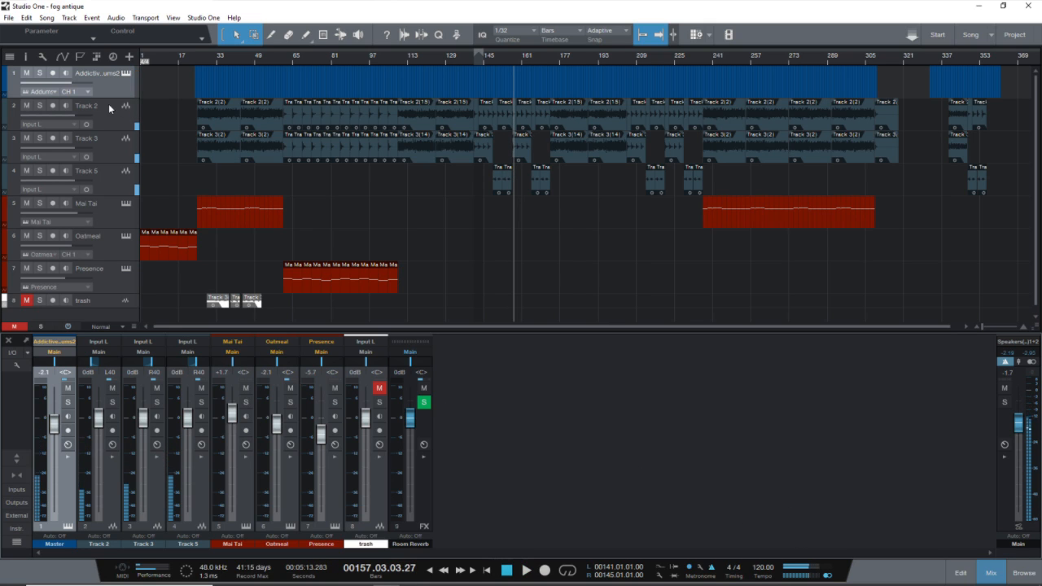
Step: Close the fog antique song, saving its changes
{"action": "left_click", "coordinate": [8, 17]}
{"action": "left_click", "coordinate": [19, 62]}
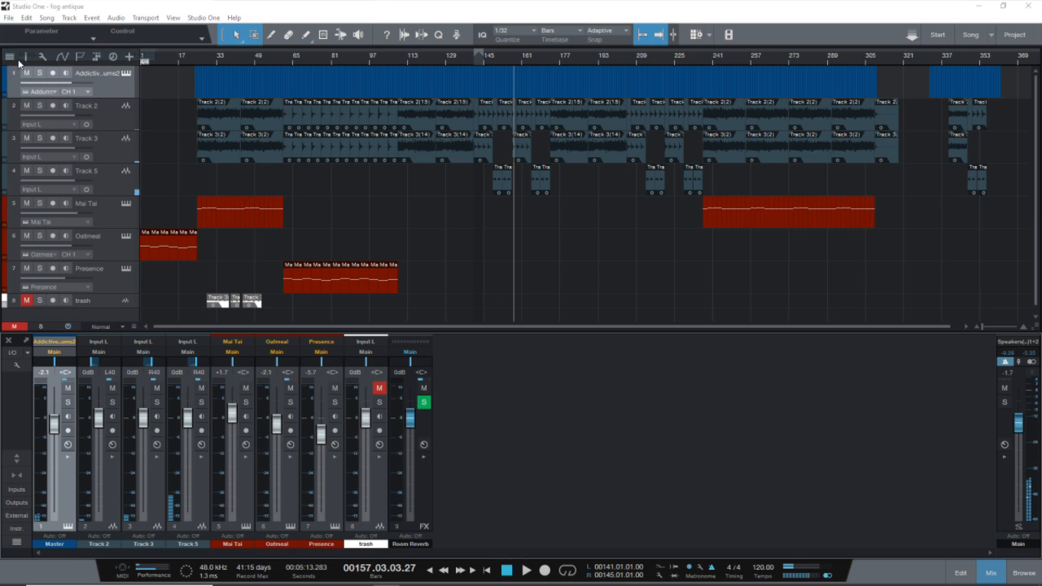
{"action": "left_click", "coordinate": [773, 426]}
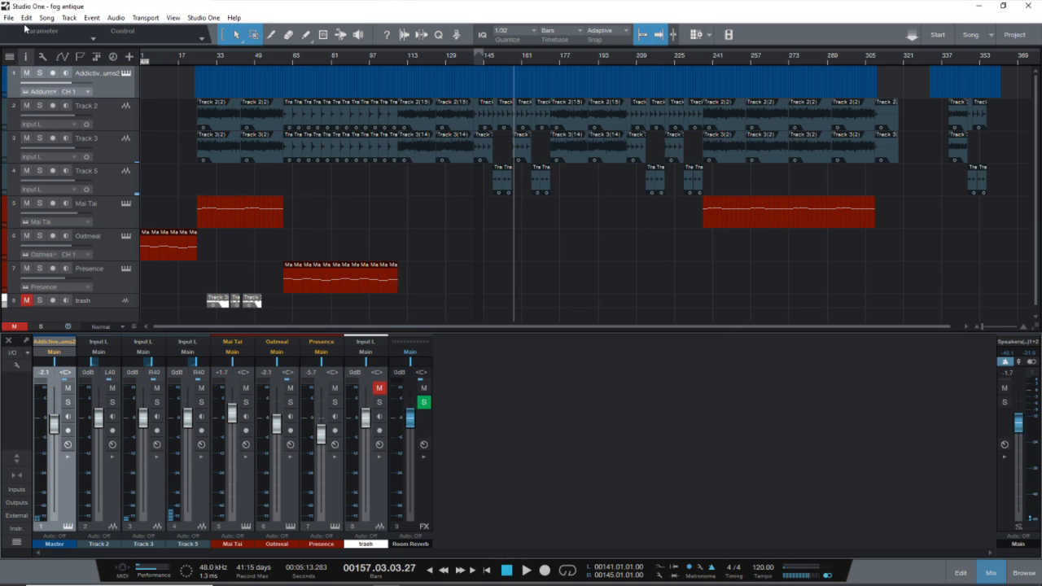
{"action": "left_click", "coordinate": [8, 17]}
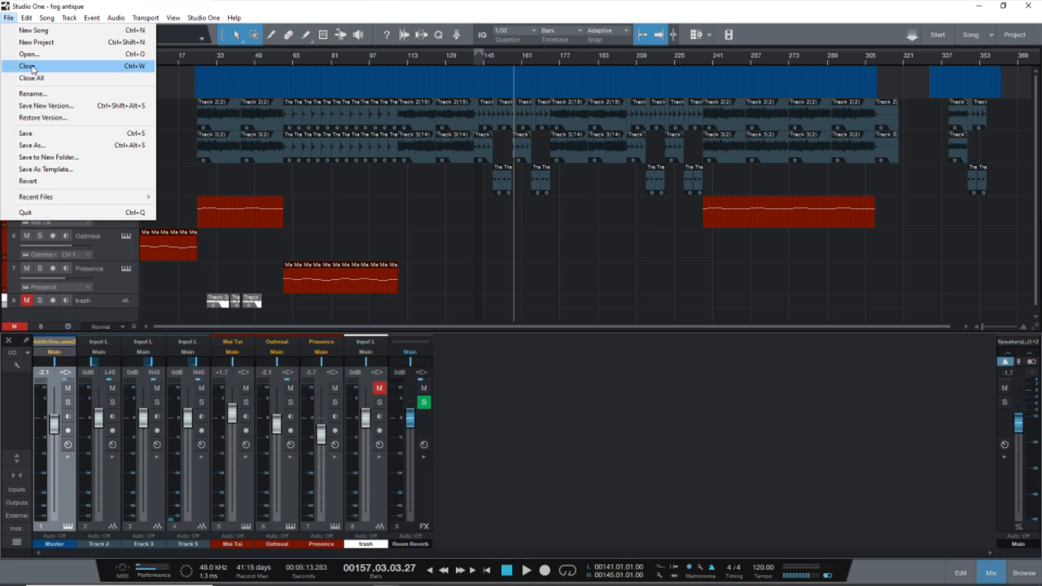
{"action": "left_click", "coordinate": [30, 67]}
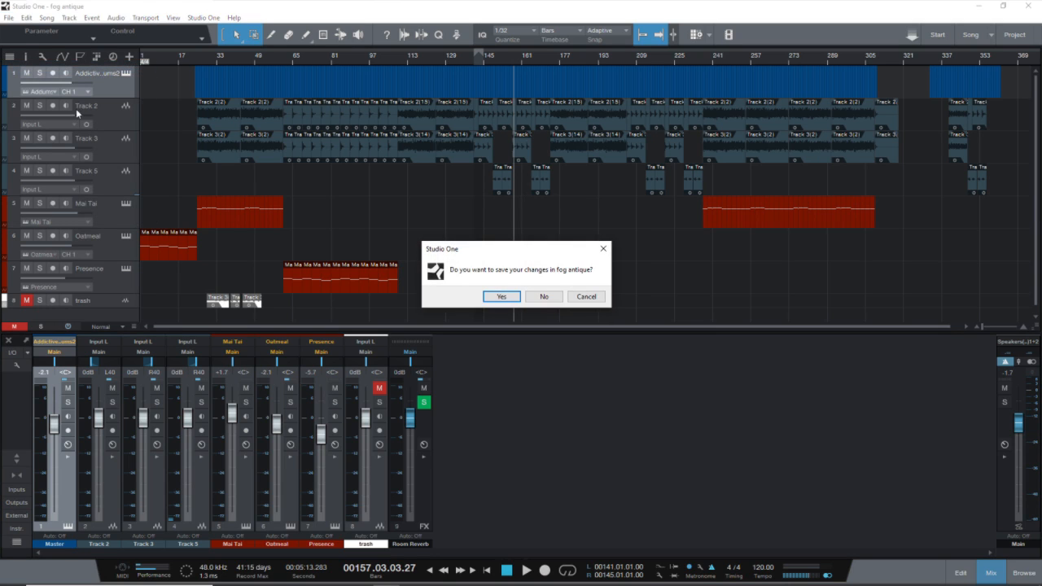
{"action": "left_click", "coordinate": [502, 297]}
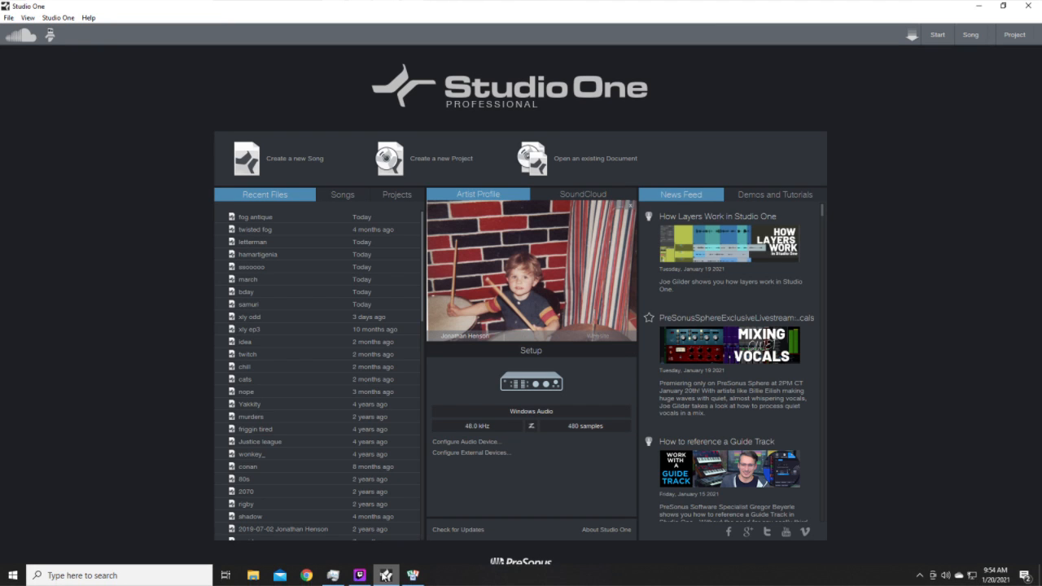
Step: Check the next song's saved name in the Neat Office Calc track list and open twisted fog in Studio One, dismissing the sample rate warning
{"action": "mouse_move", "coordinate": [413, 575]}
{"action": "left_click", "coordinate": [424, 501]}
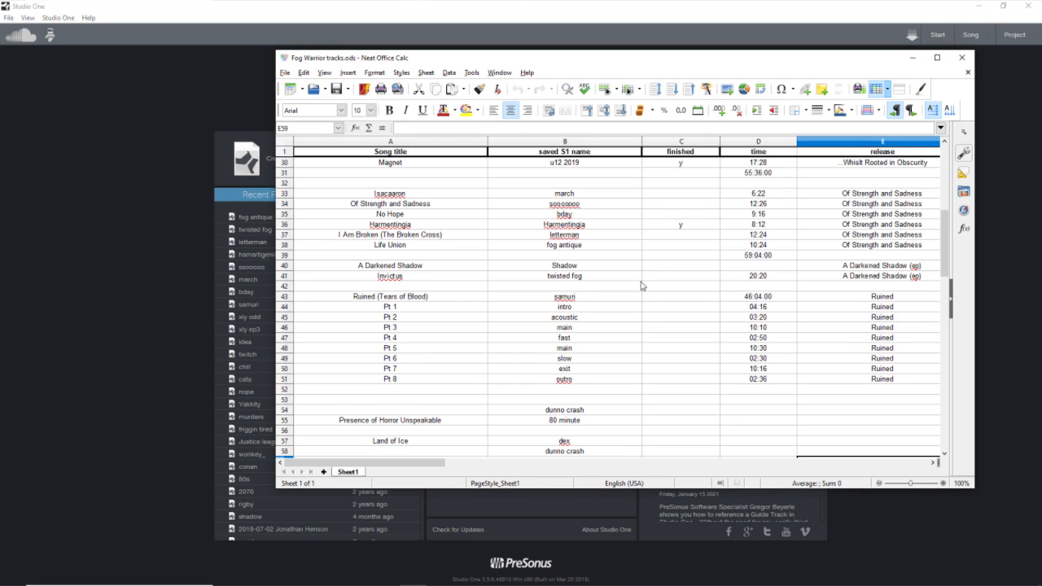
{"action": "left_click", "coordinate": [913, 57]}
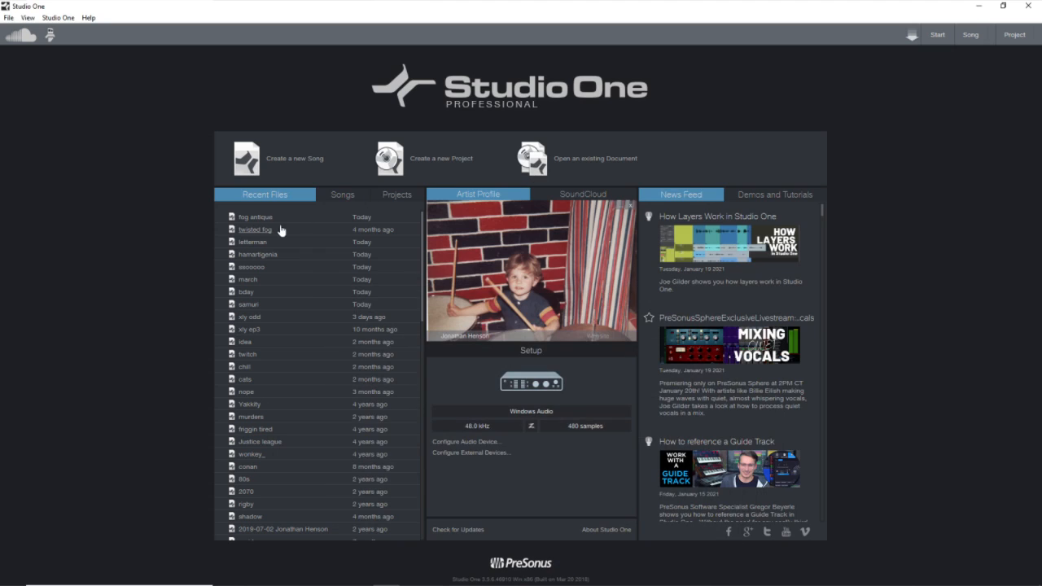
{"action": "left_click", "coordinate": [280, 231]}
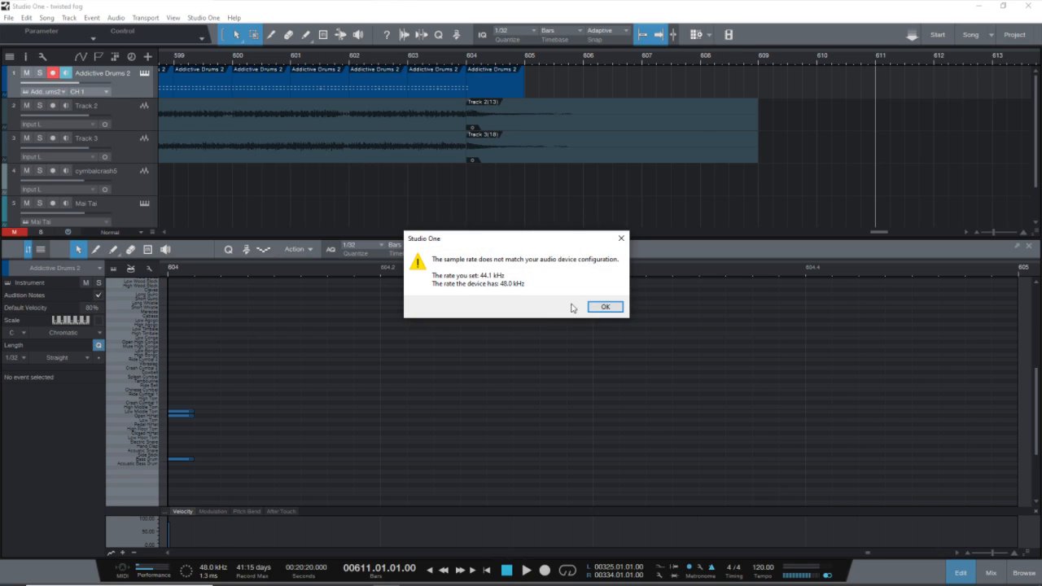
{"action": "left_click", "coordinate": [597, 309]}
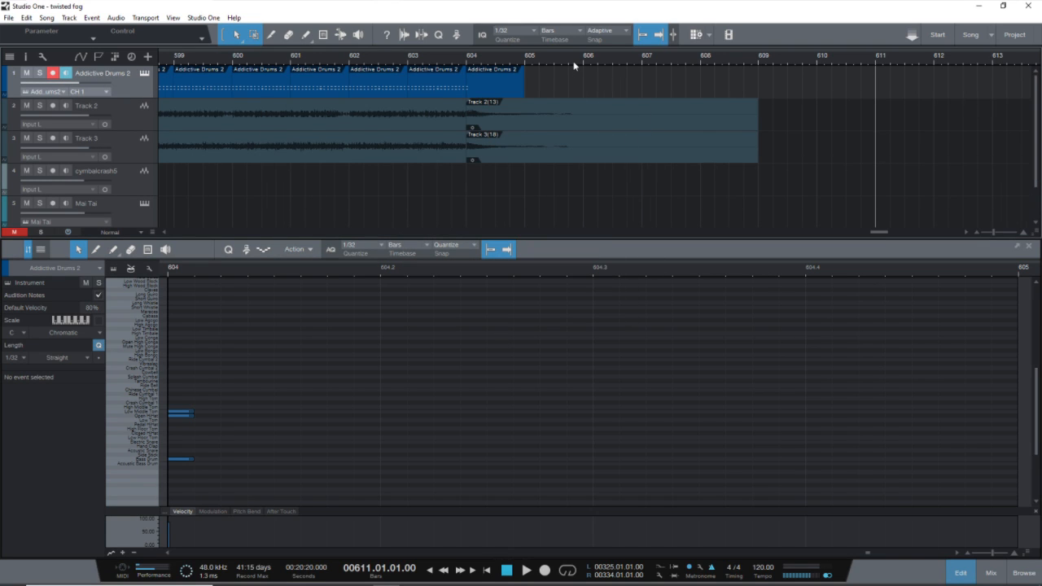
Step: Look over the twisted fog arrangement from its end back to bar 1, including the lower tracks, and return the playhead to the start
{"action": "scroll", "coordinate": [575, 69], "scroll_direction": "down", "scroll_amount": 3}
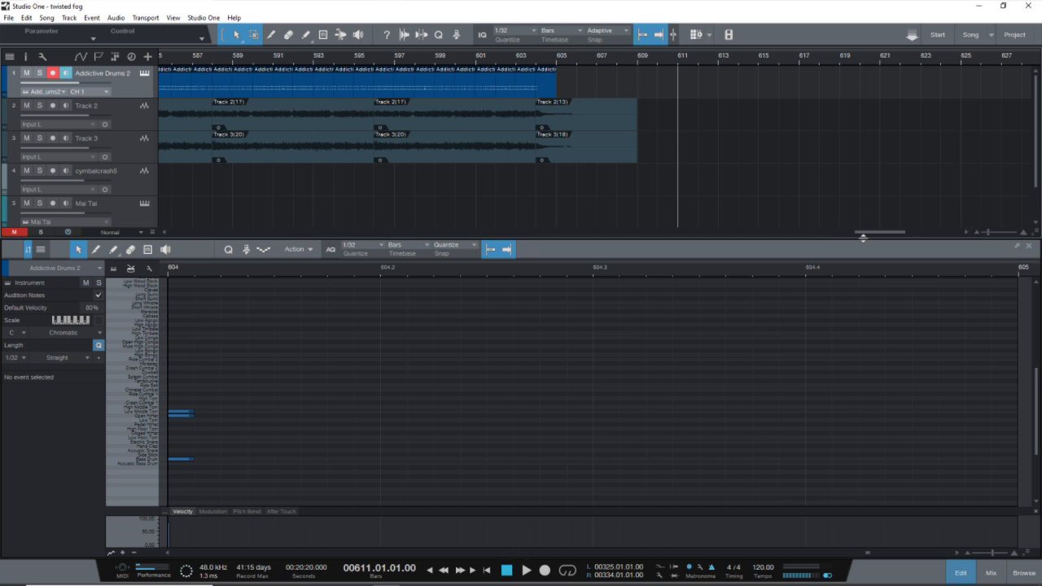
{"action": "left_click_drag", "start_coordinate": [863, 233], "coordinate": [432, 239]}
{"action": "scroll", "coordinate": [498, 56], "scroll_direction": "down", "scroll_amount": 2}
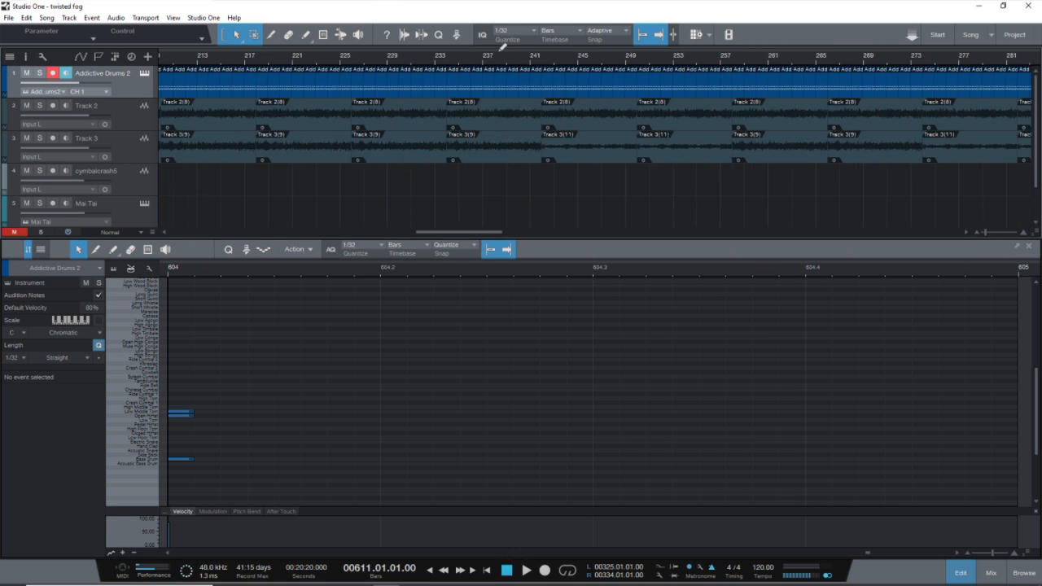
{"action": "scroll", "coordinate": [500, 53], "scroll_direction": "down", "scroll_amount": 5}
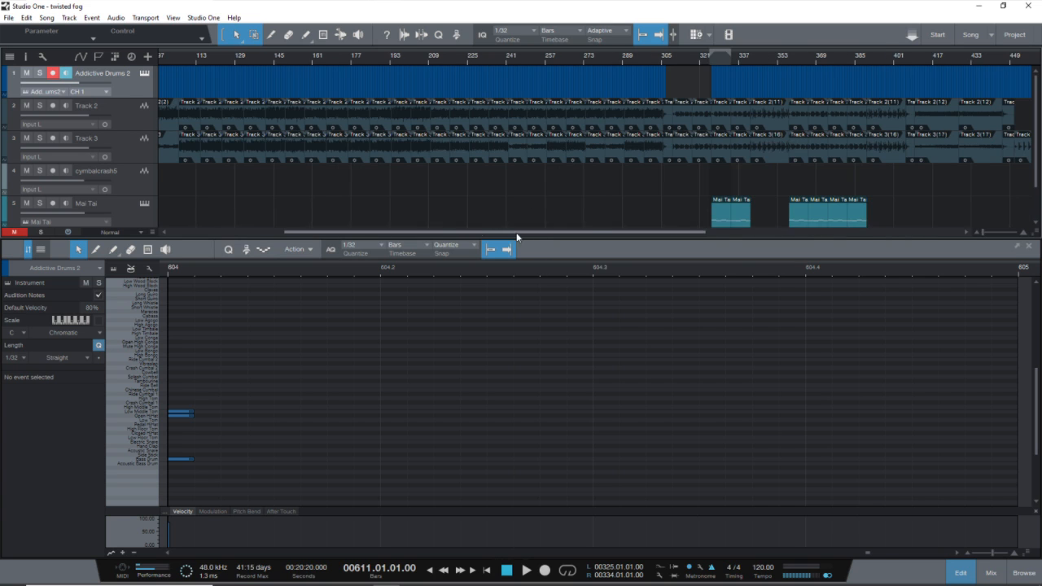
{"action": "left_click_drag", "start_coordinate": [516, 238], "coordinate": [309, 215]}
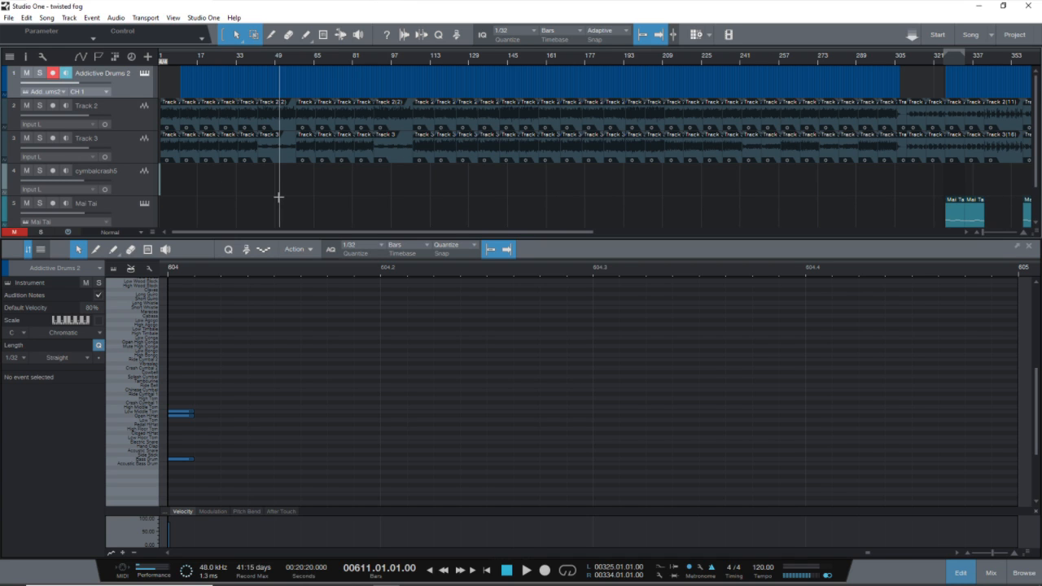
{"action": "scroll", "coordinate": [280, 196], "scroll_direction": "down", "scroll_amount": 1}
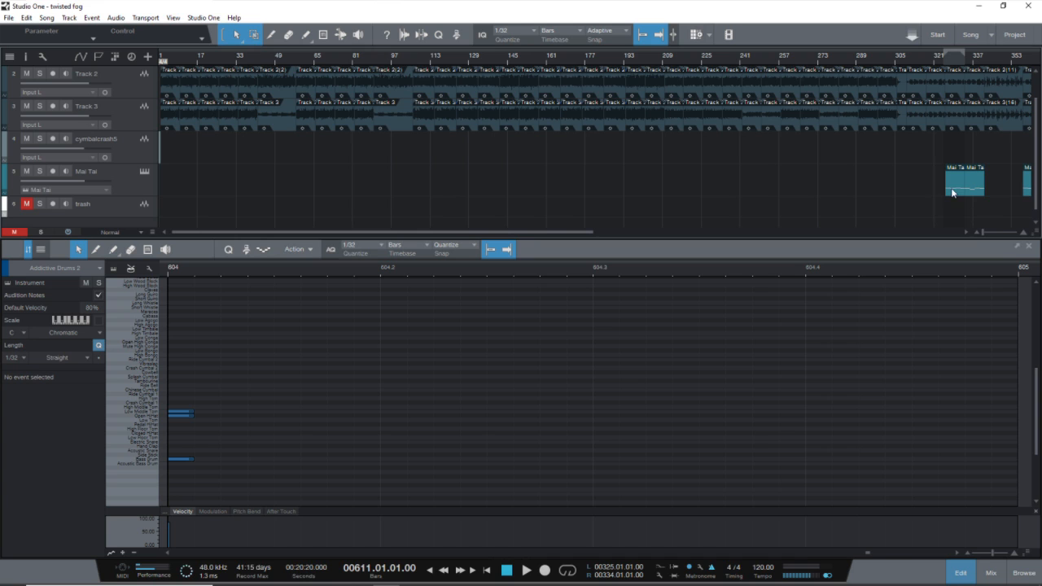
{"action": "scroll", "coordinate": [172, 144], "scroll_direction": "up", "scroll_amount": 1}
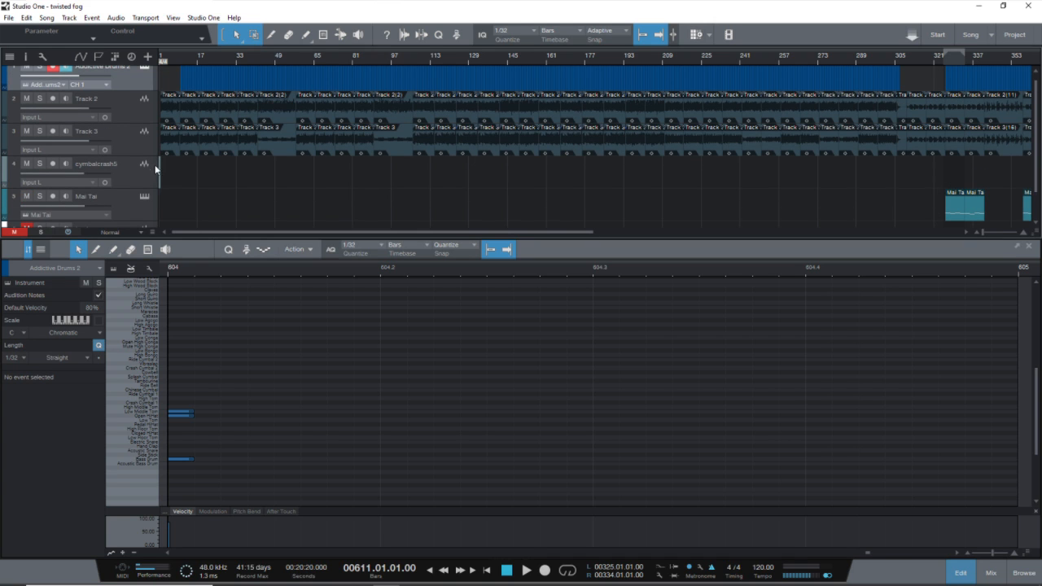
{"action": "left_click", "coordinate": [487, 570]}
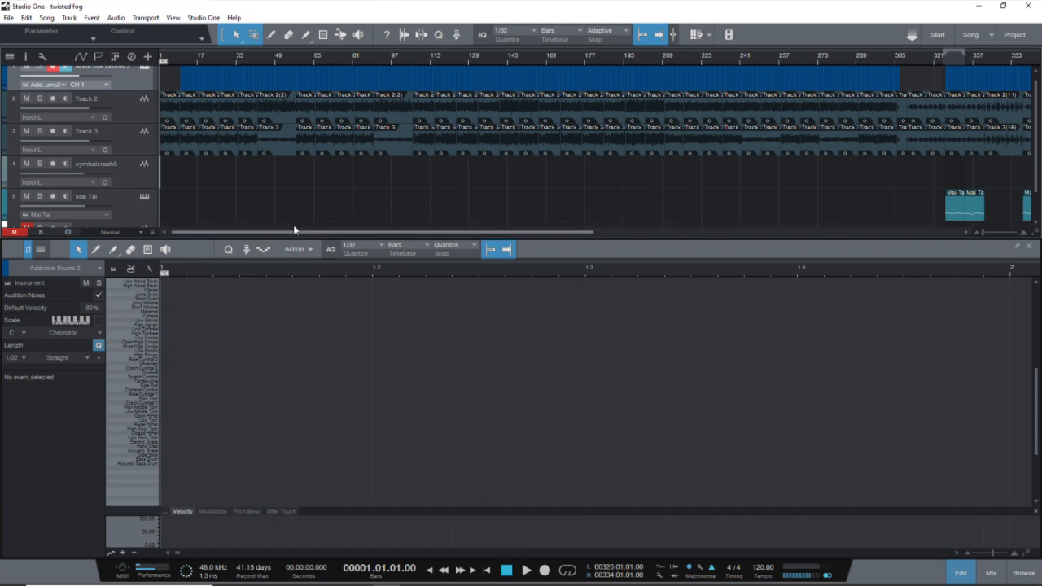
Step: Disarm recording on the Addictive Drums 2 track and check the twisted fog entry in the Neat Office Calc track list
{"action": "scroll", "coordinate": [143, 109], "scroll_direction": "up", "scroll_amount": 1}
{"action": "left_click", "coordinate": [53, 75]}
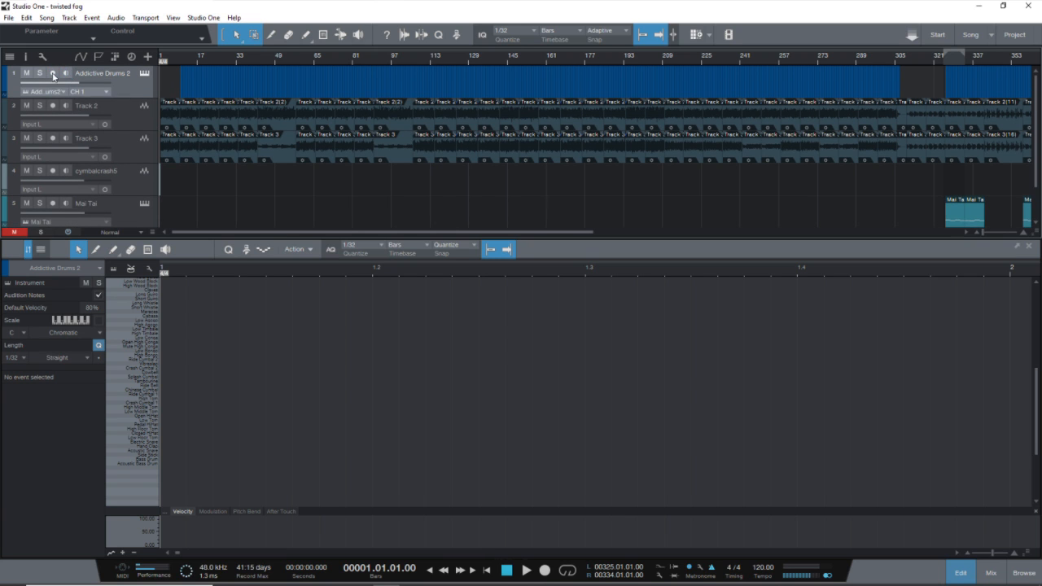
{"action": "mouse_move", "coordinate": [452, 581]}
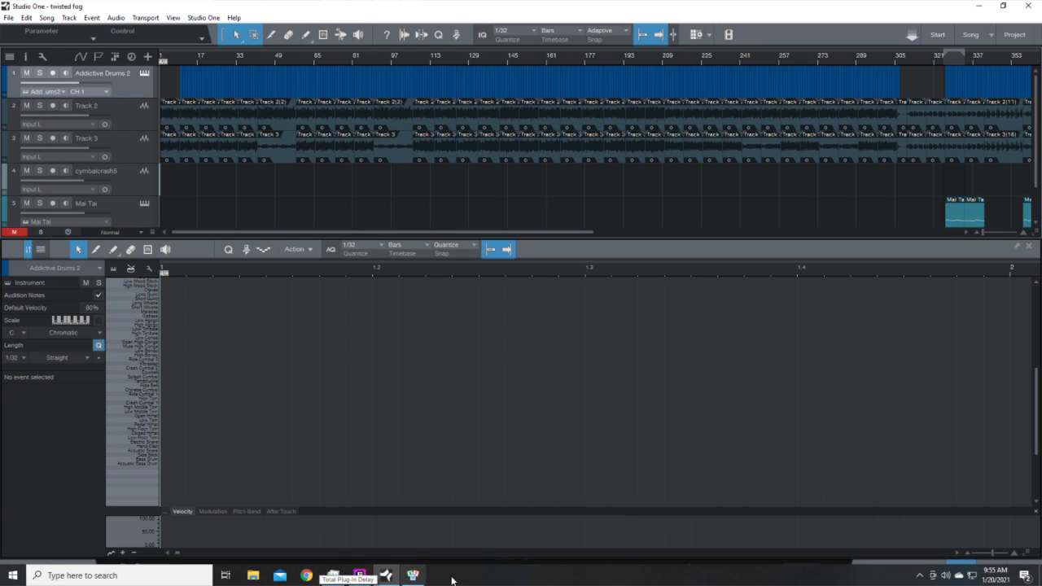
{"action": "left_click", "coordinate": [420, 580]}
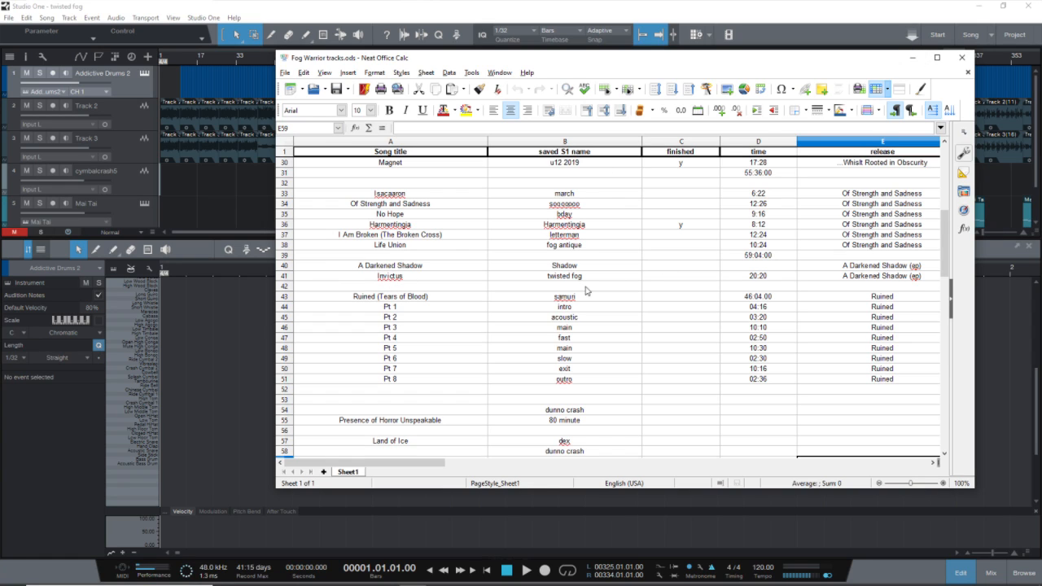
{"action": "left_click", "coordinate": [914, 57]}
Step: Listen to twisted fog from the start to about bar 18, and resume playback from about bar 38
{"action": "key", "text": "space"}
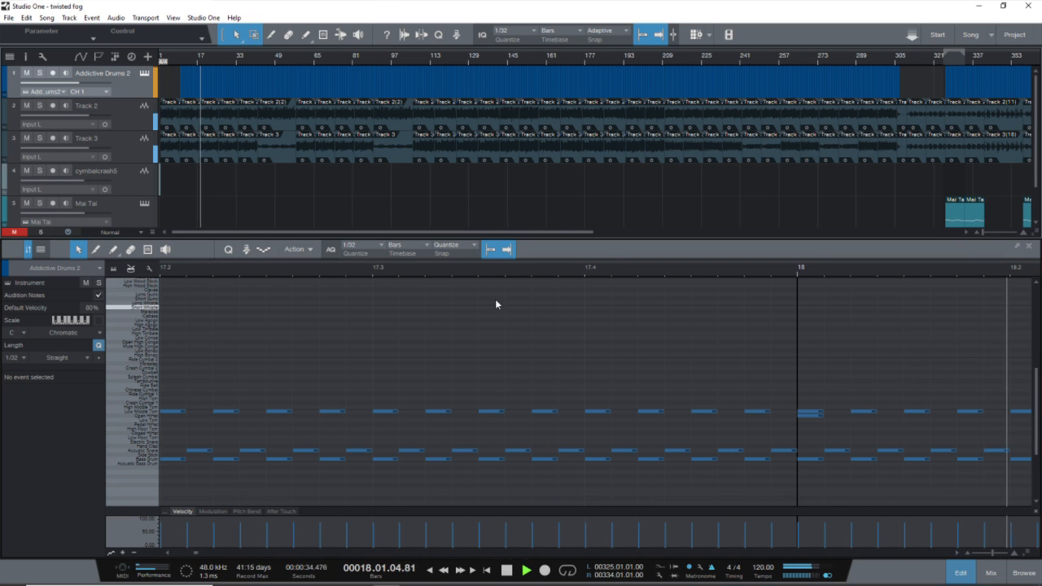
{"action": "key", "text": "space"}
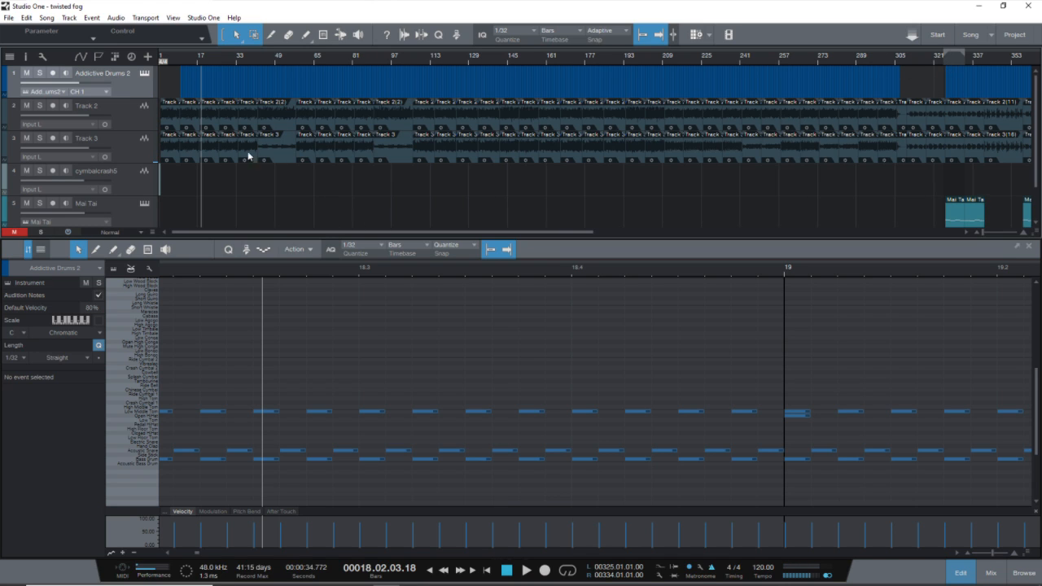
{"action": "left_click", "coordinate": [251, 59]}
{"action": "key", "text": "space"}
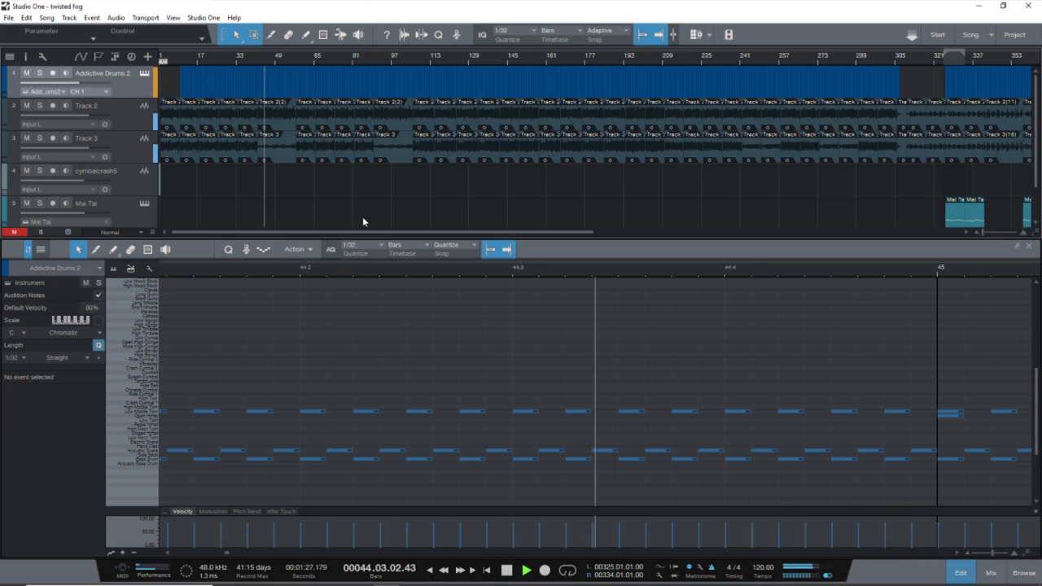
Step: Show Track 3's audio in the editor with autoscroll on, zoomed out to about bars 41 to 81
{"action": "left_click", "coordinate": [117, 144]}
{"action": "scroll", "coordinate": [483, 270], "scroll_direction": "down", "scroll_amount": 2}
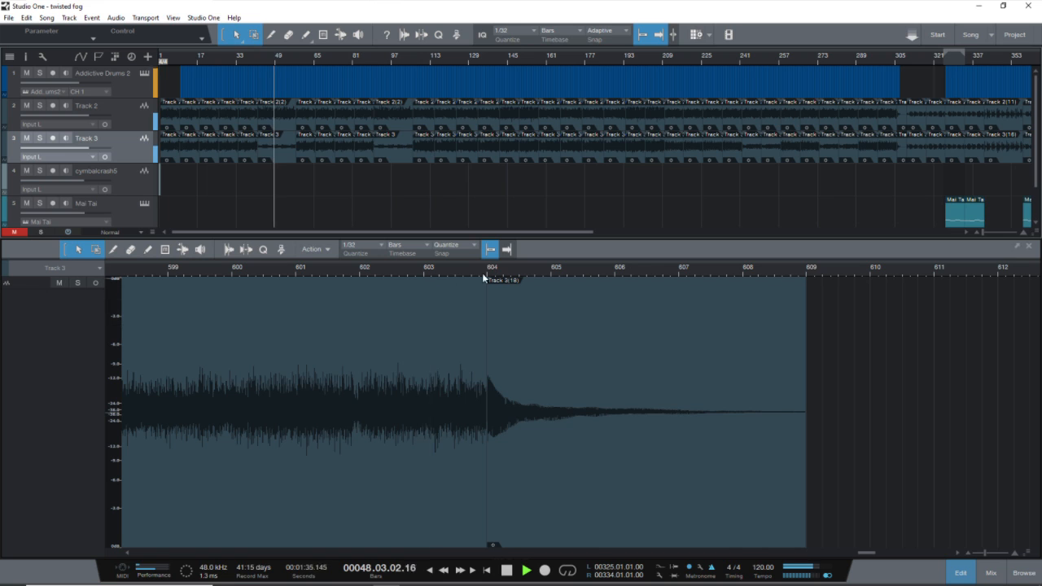
{"action": "left_click", "coordinate": [505, 252]}
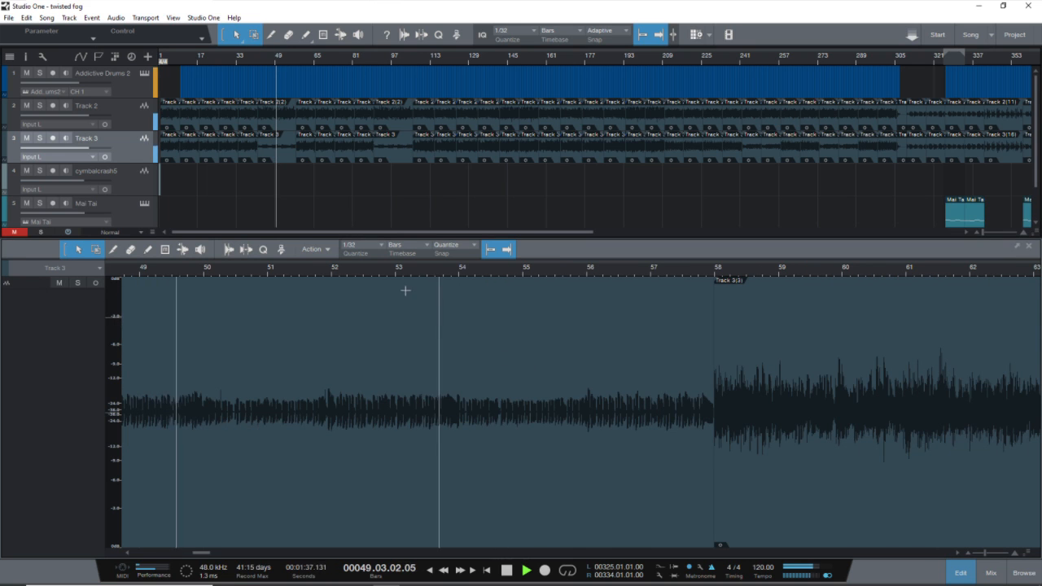
{"action": "scroll", "coordinate": [381, 271], "scroll_direction": "down", "scroll_amount": 3}
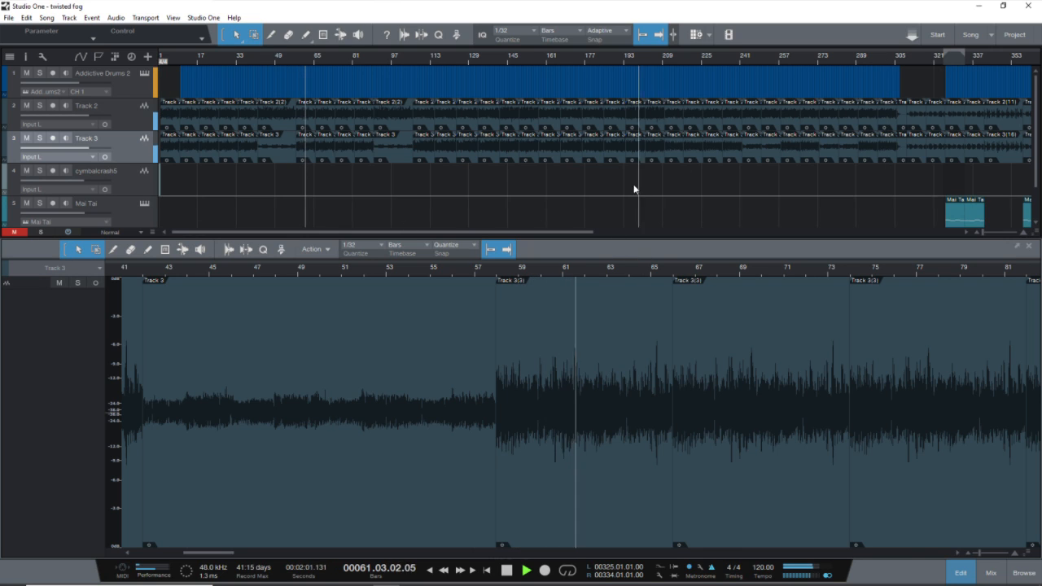
Step: Stop playback and listen again from bar 300
{"action": "key", "text": "space"}
{"action": "left_click", "coordinate": [884, 62]}
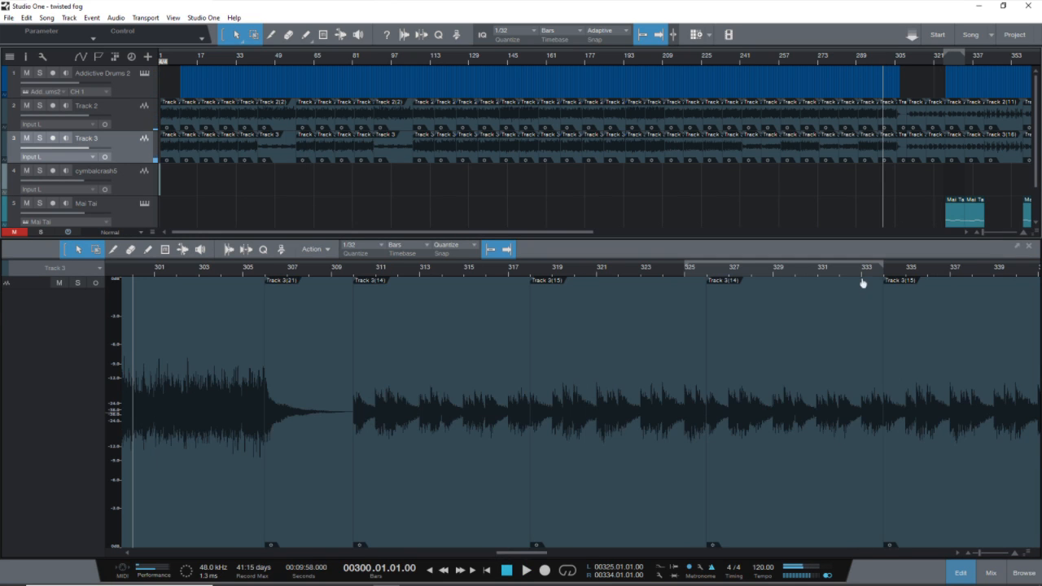
{"action": "key", "text": "space"}
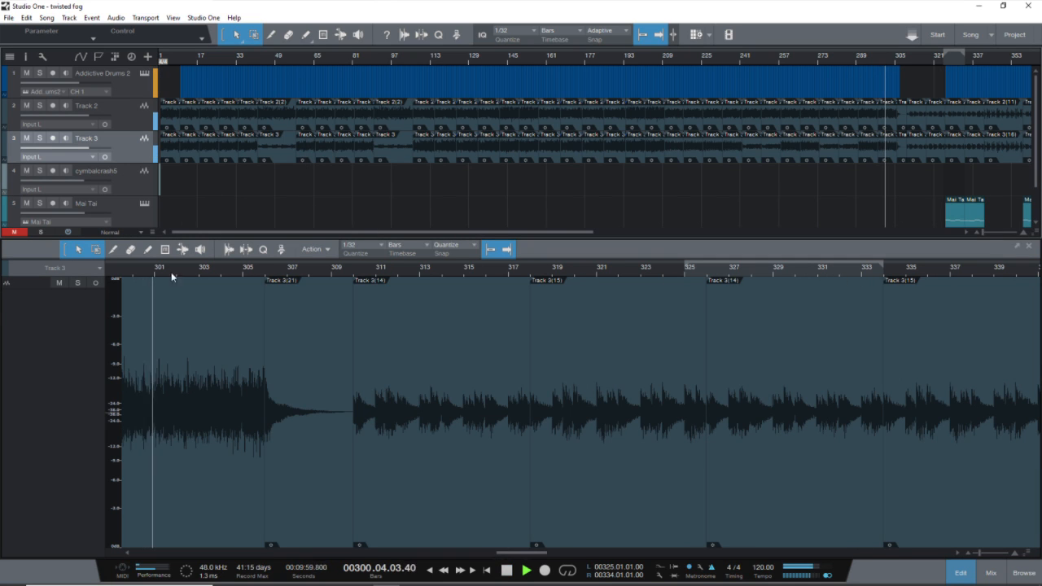
Step: Show the mixer and collapse the inserts and sends of Track 2, Track 3 and cymbalcrash5
{"action": "key", "text": "F3"}
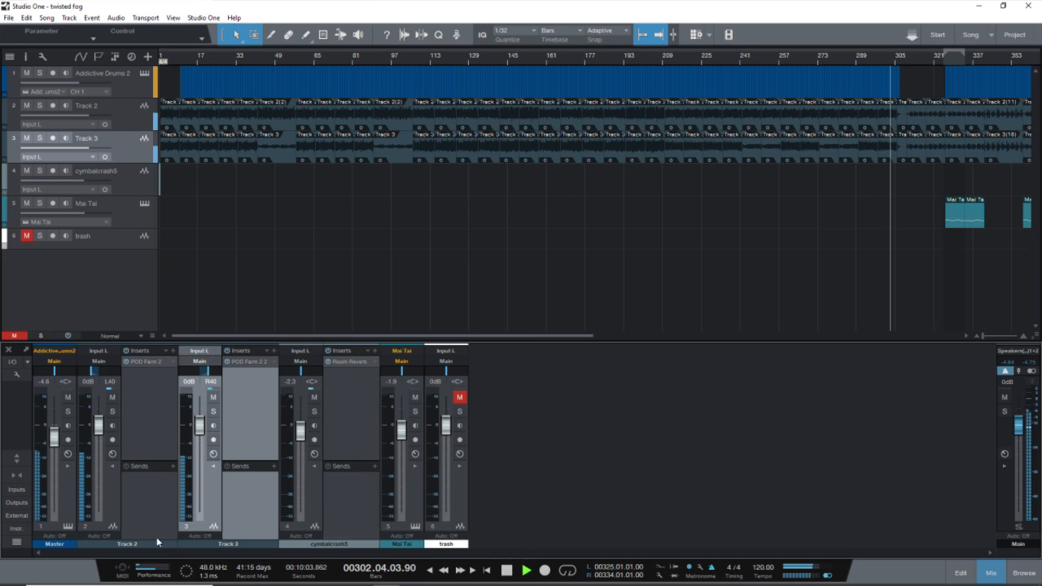
{"action": "left_click", "coordinate": [113, 468]}
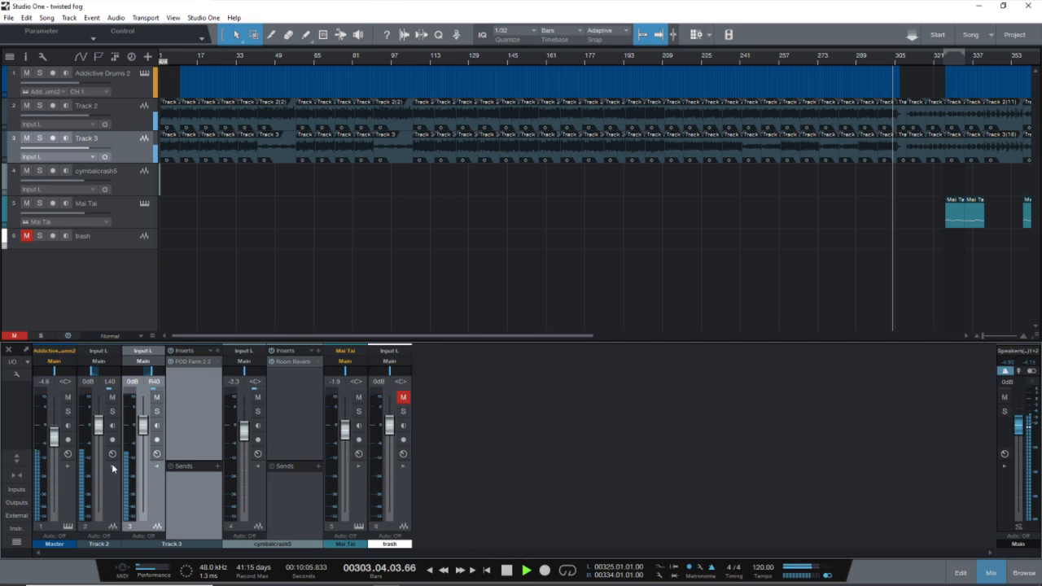
{"action": "left_click", "coordinate": [159, 467]}
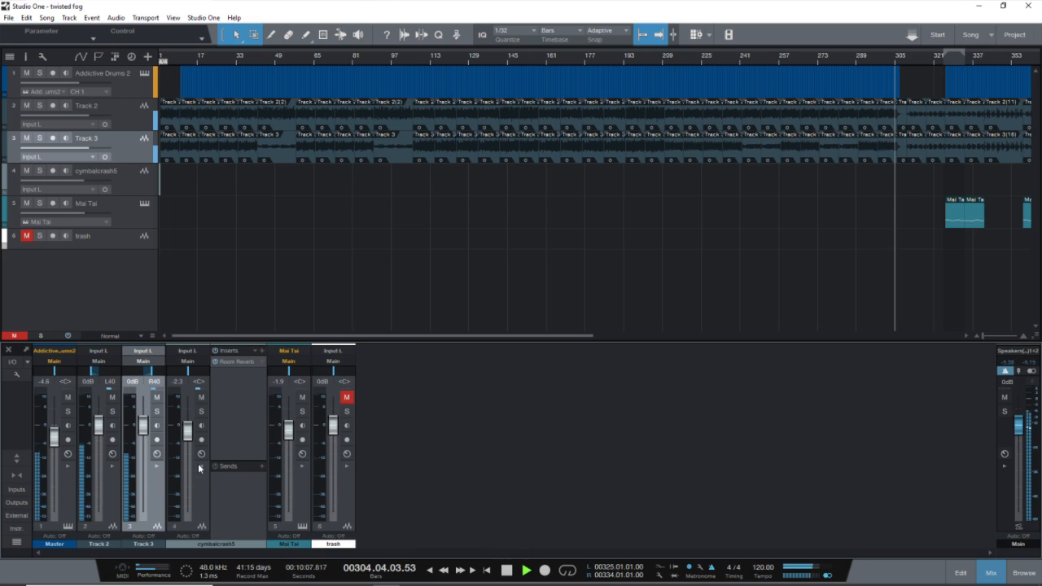
{"action": "left_click", "coordinate": [199, 468]}
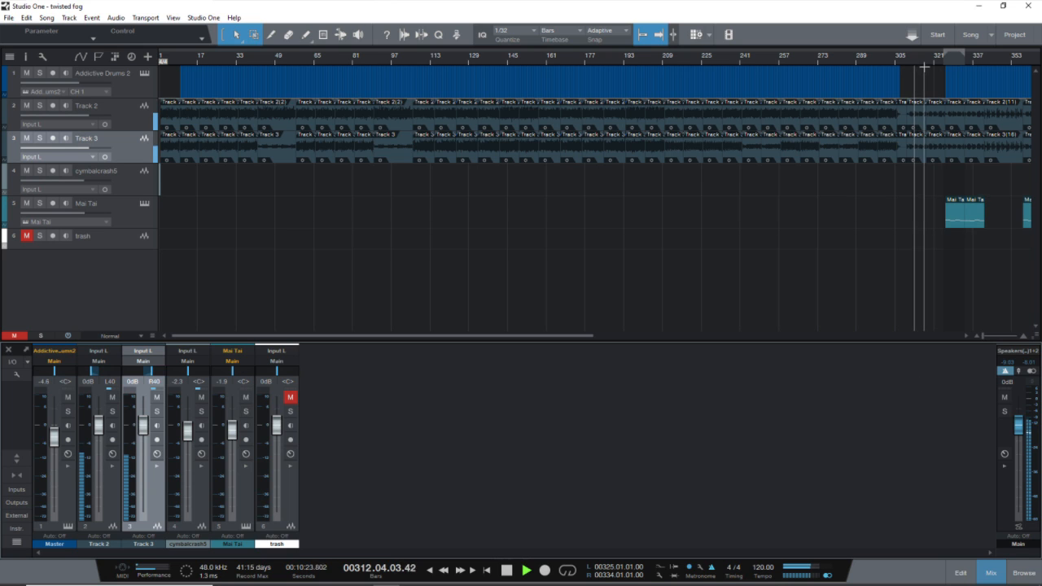
Step: Examine the arrangement around the second drum entry during playback and look over the Mai Tai instrument's settings
{"action": "scroll", "coordinate": [923, 65], "scroll_direction": "up", "scroll_amount": 8}
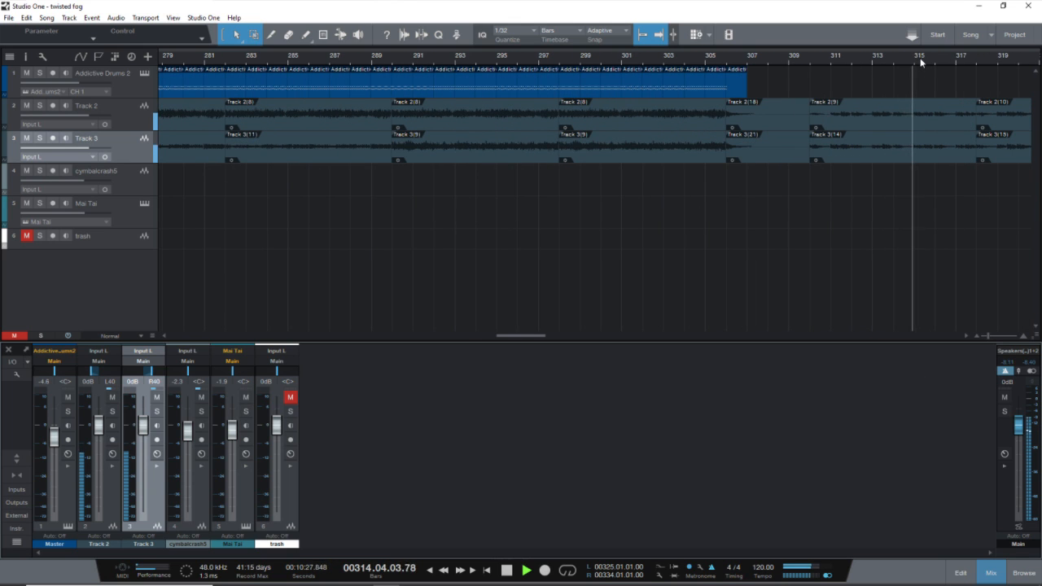
{"action": "scroll", "coordinate": [923, 62], "scroll_direction": "down", "scroll_amount": 4}
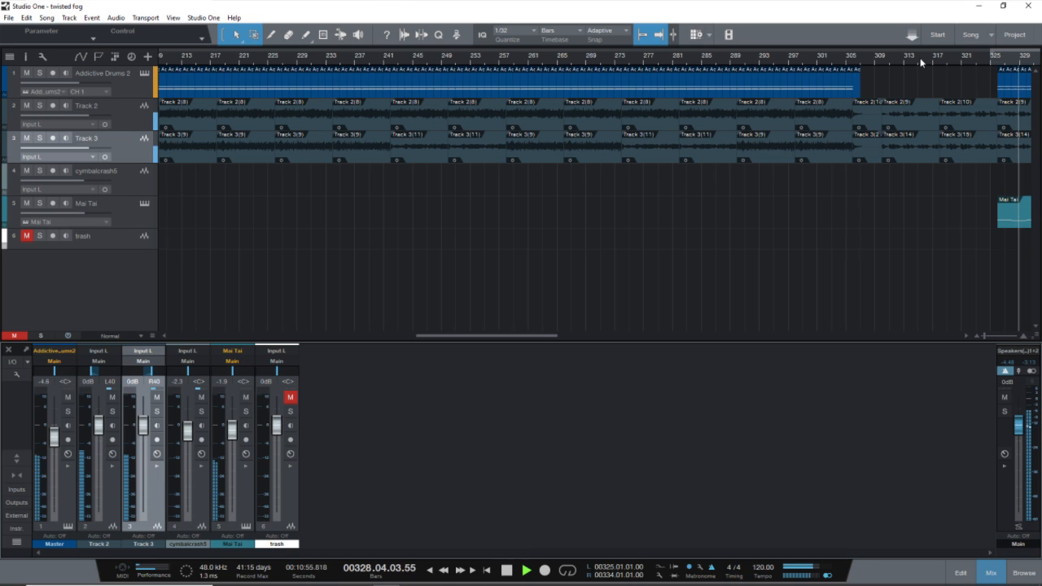
{"action": "scroll", "coordinate": [759, 59], "scroll_direction": "down", "scroll_amount": 5}
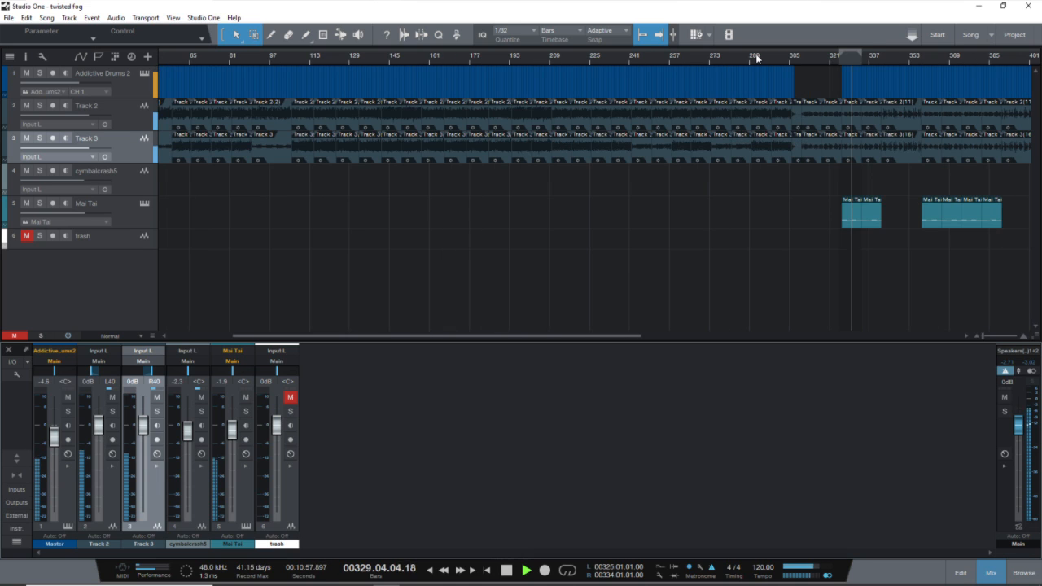
{"action": "left_click", "coordinate": [143, 204]}
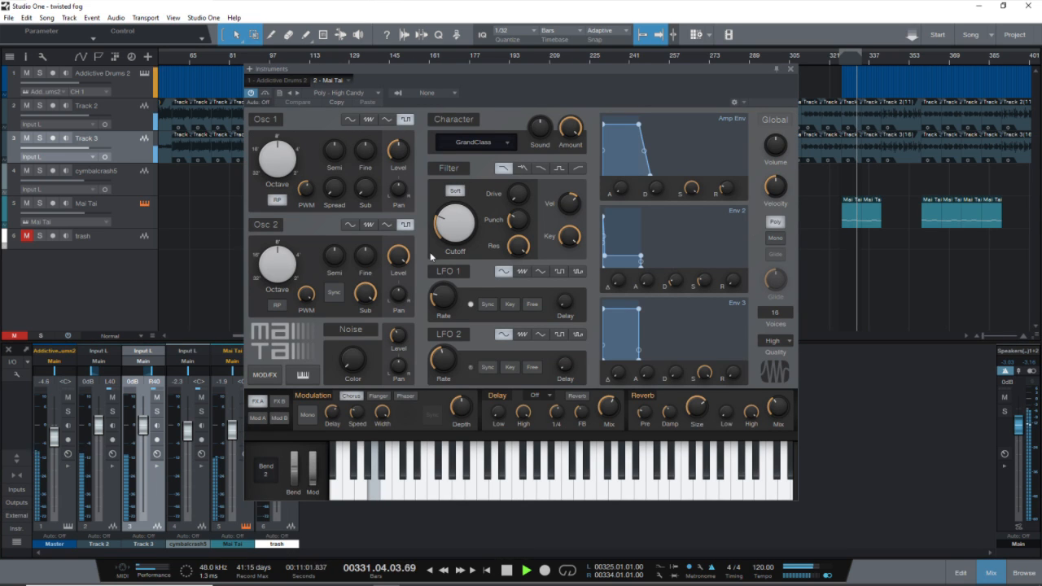
{"action": "left_click", "coordinate": [790, 69]}
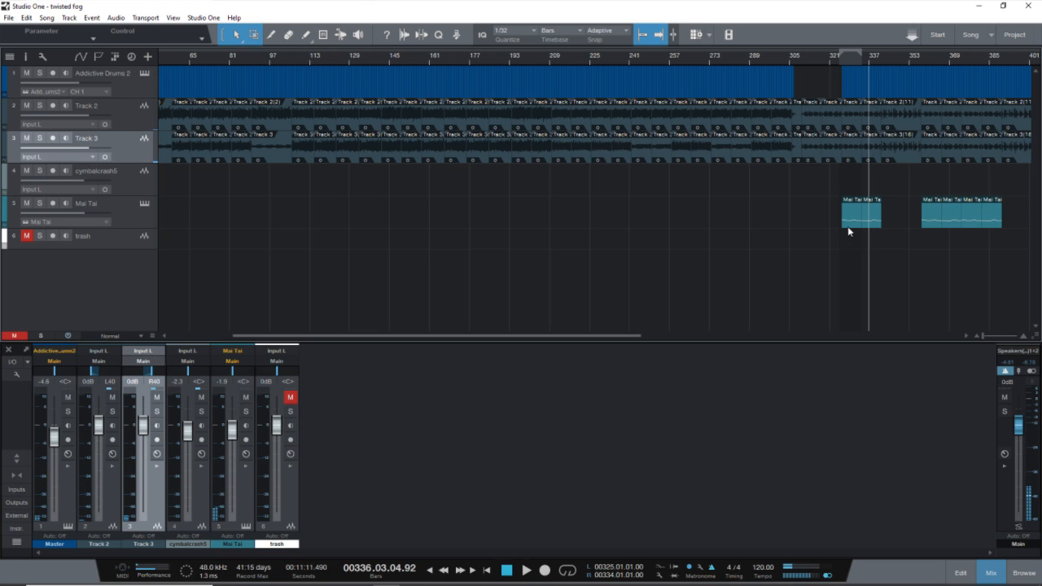
Step: Place the playhead at bar 305 and close the twisted fog song, saving its changes
{"action": "left_click_drag", "start_coordinate": [539, 336], "coordinate": [579, 337]}
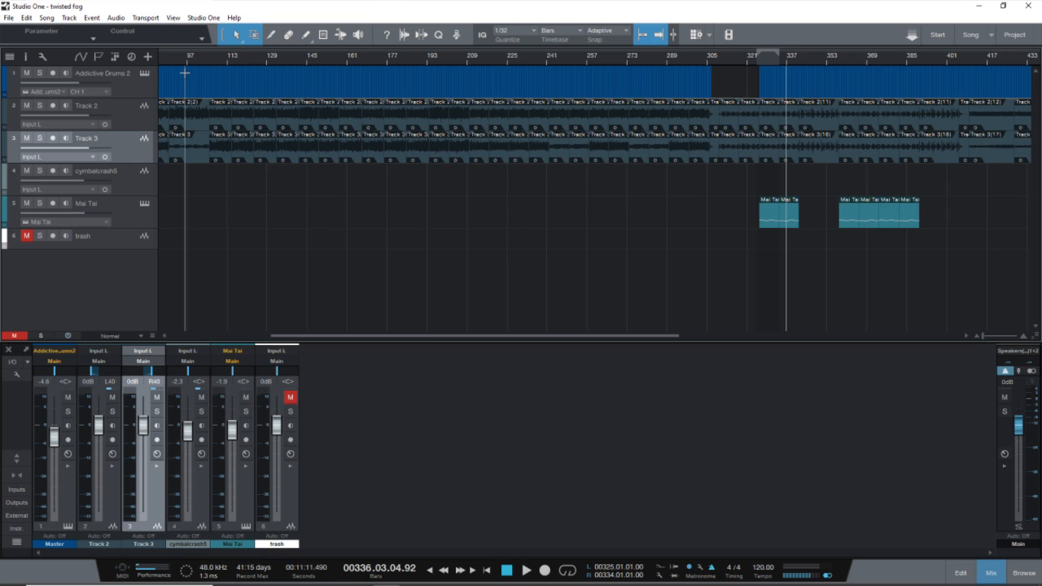
{"action": "left_click", "coordinate": [708, 61]}
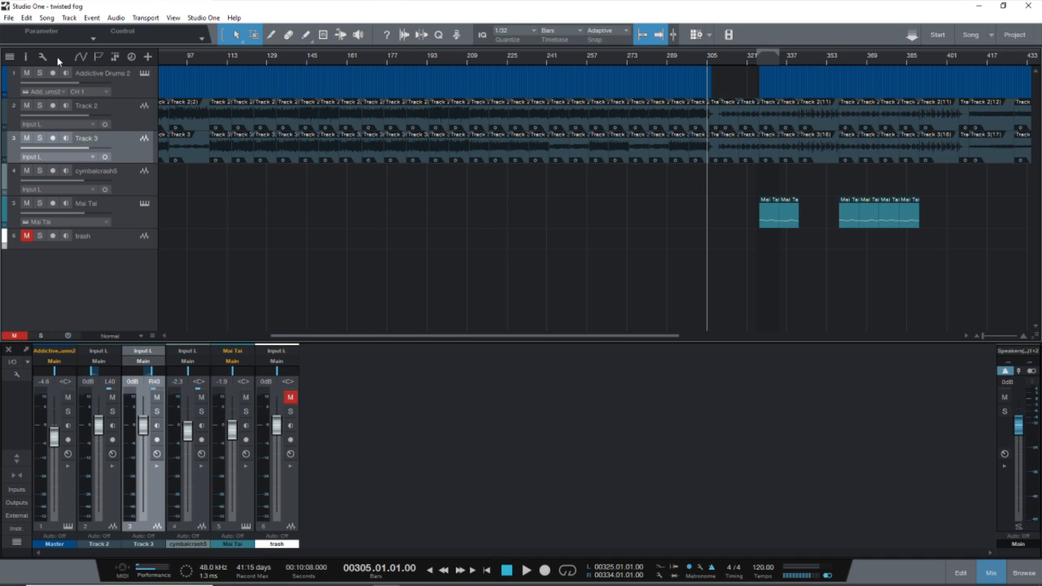
{"action": "left_click", "coordinate": [9, 17]}
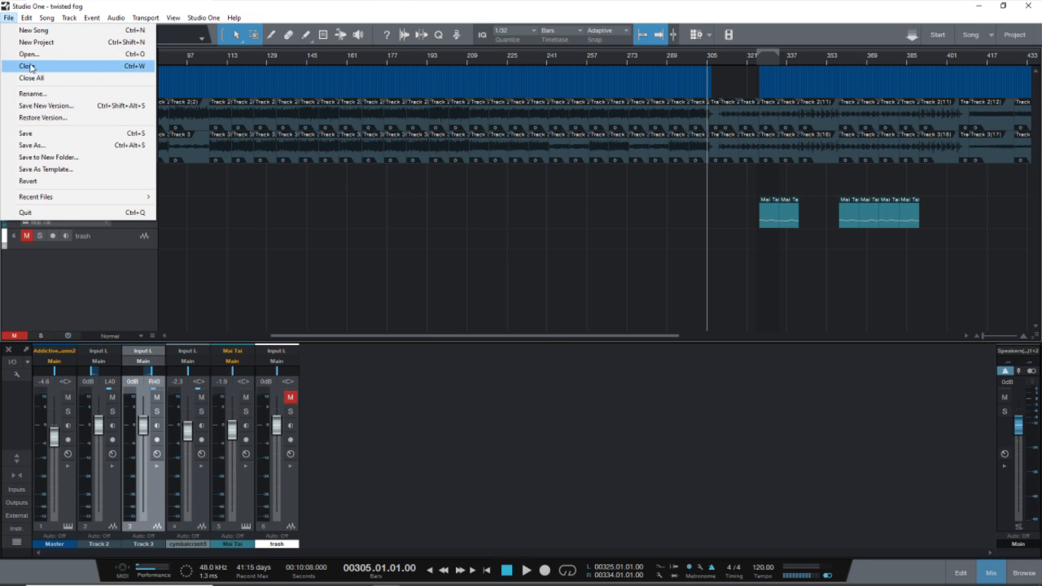
{"action": "left_click", "coordinate": [30, 66]}
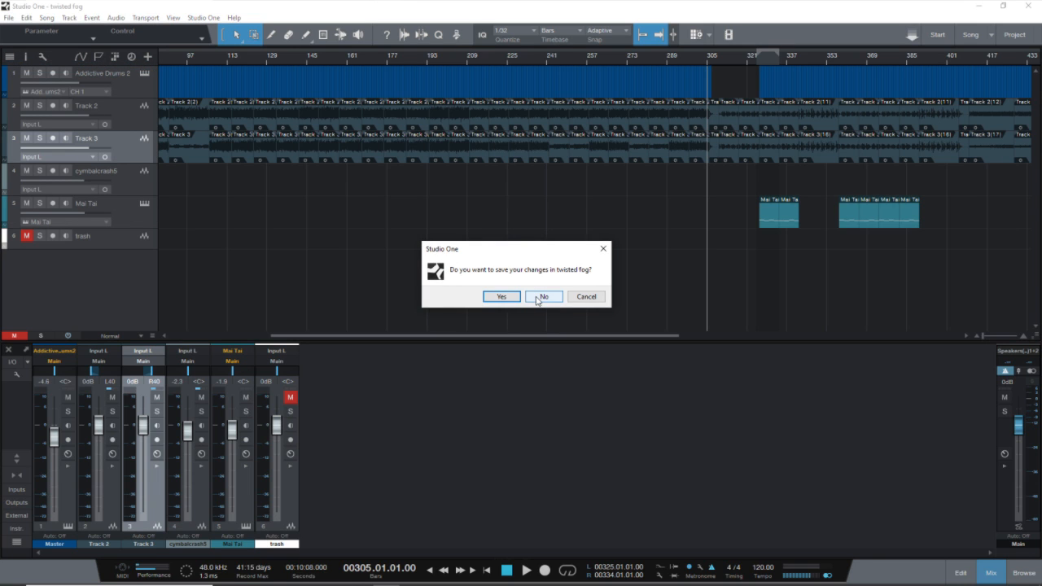
{"action": "left_click", "coordinate": [501, 296]}
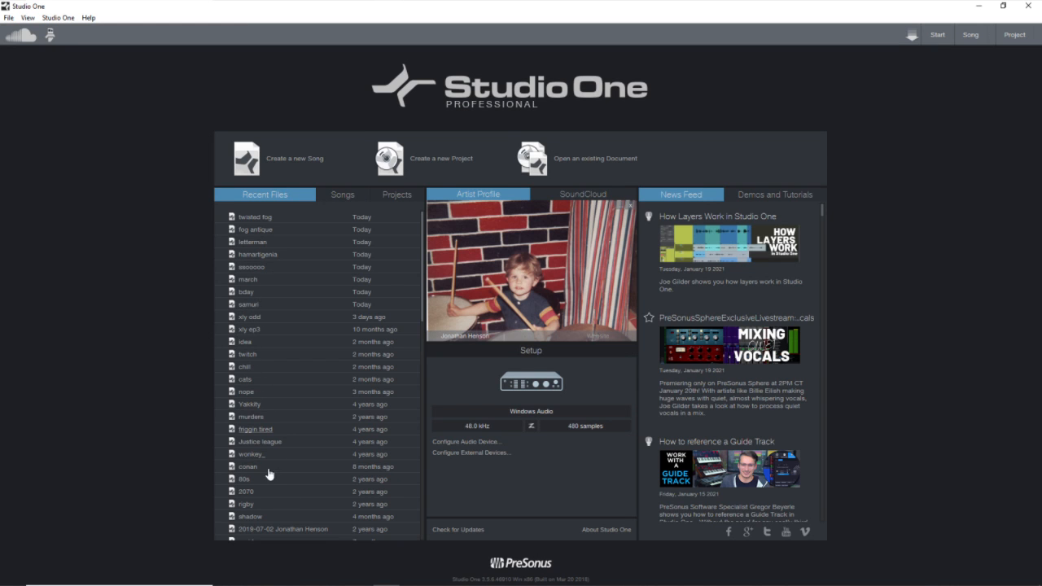
Step: Open the shadow song, dismissing the sample rate warning, and place the playhead at the end of its last event, bar 65
{"action": "left_click", "coordinate": [251, 517]}
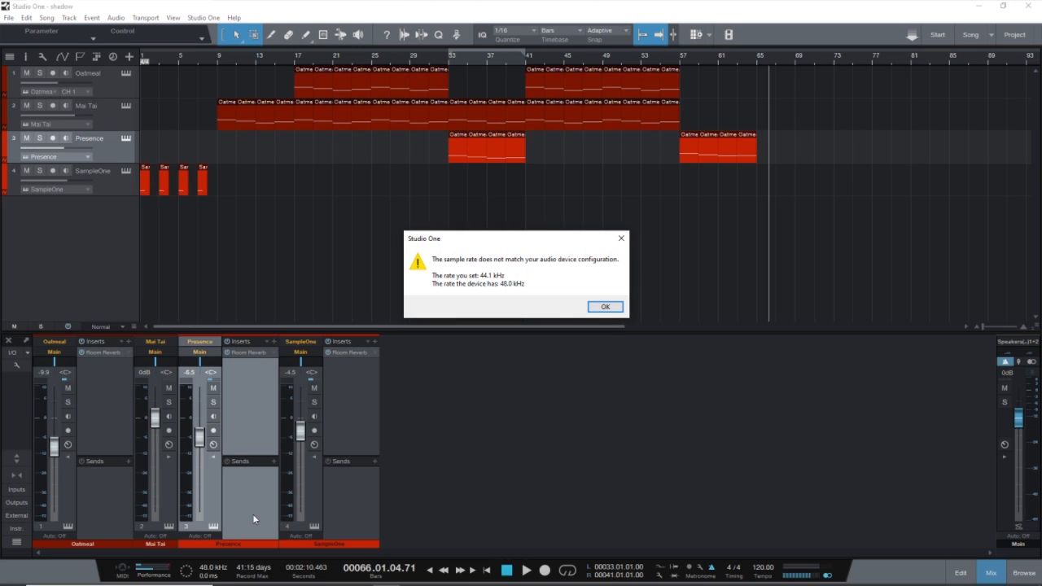
{"action": "left_click", "coordinate": [600, 308]}
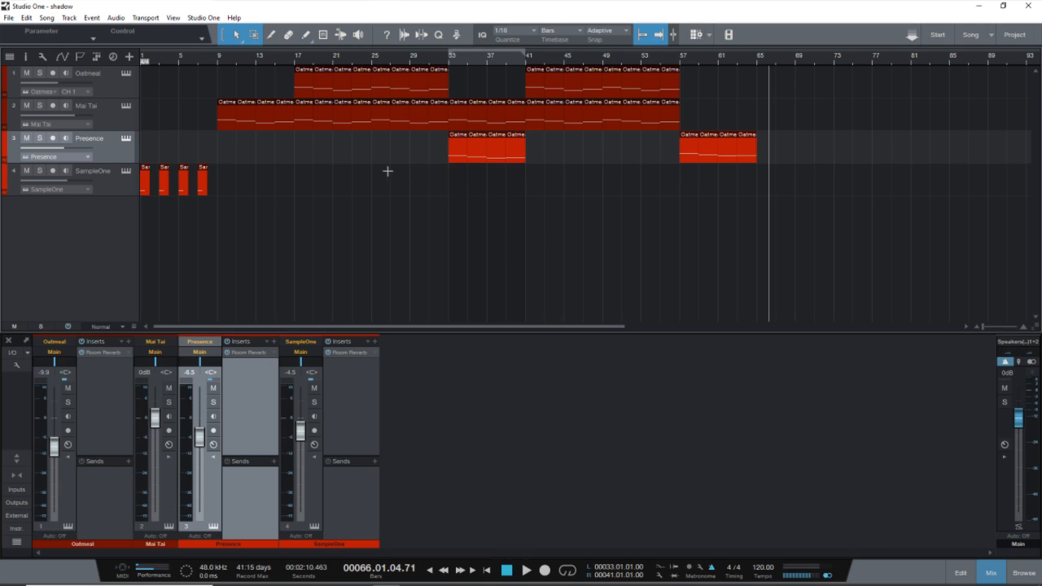
{"action": "left_click", "coordinate": [758, 59]}
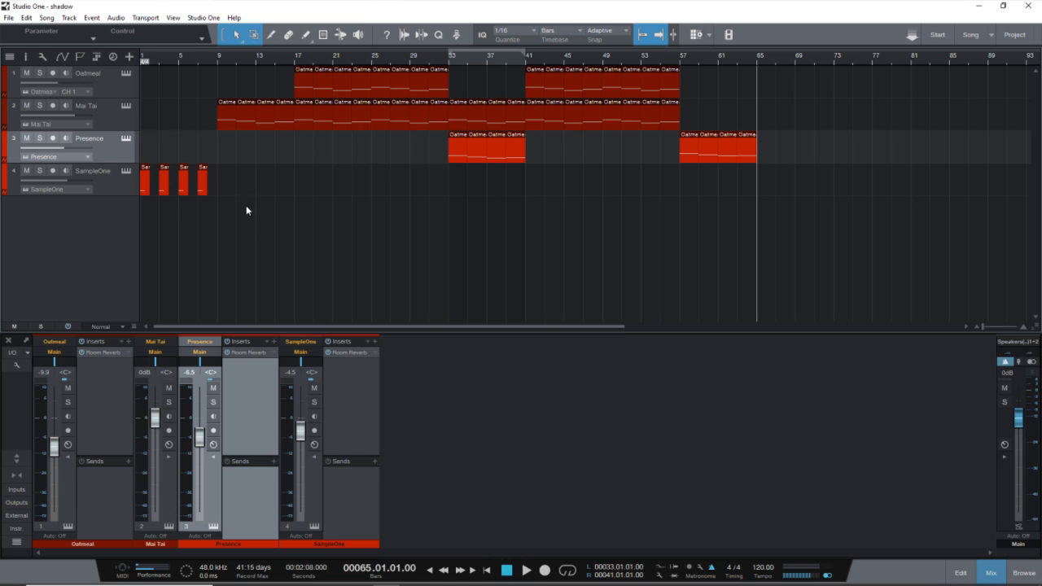
Step: Play the shadow song from the start and look over the Room Reverb settings on the SampleOne channel
{"action": "left_click", "coordinate": [487, 570]}
{"action": "key", "text": "space"}
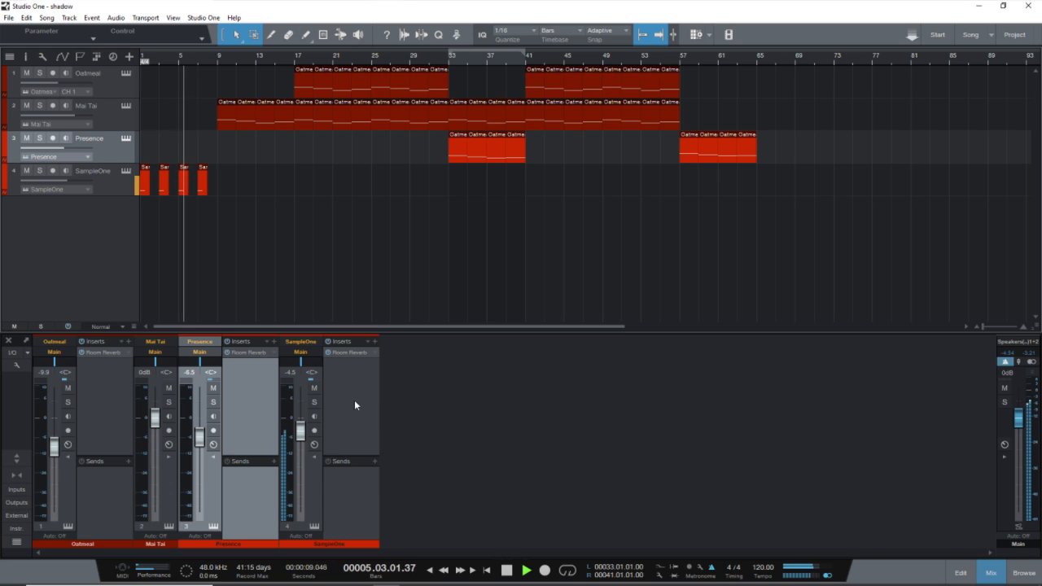
{"action": "left_click", "coordinate": [348, 352]}
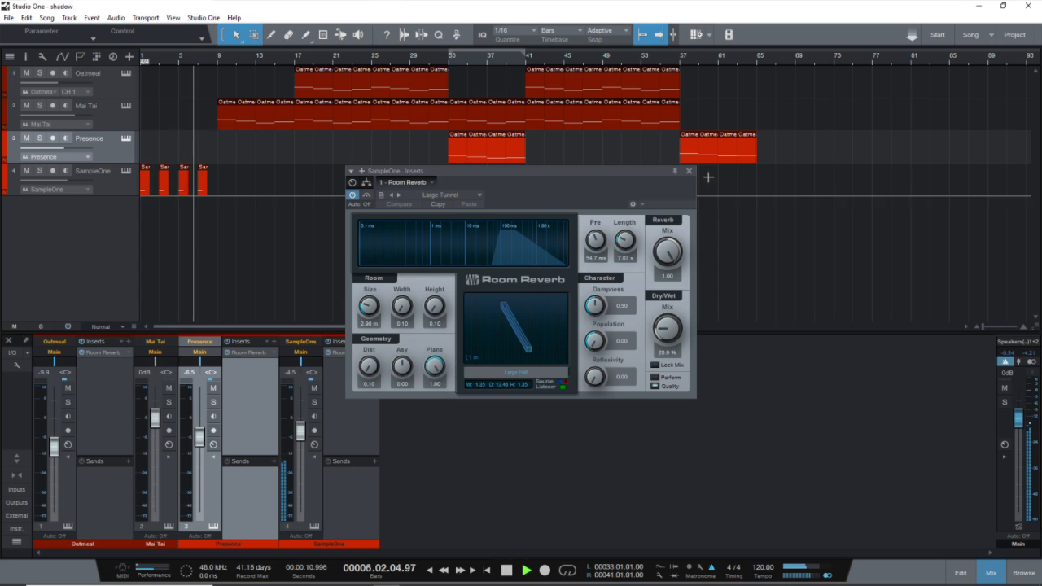
{"action": "left_click", "coordinate": [689, 171]}
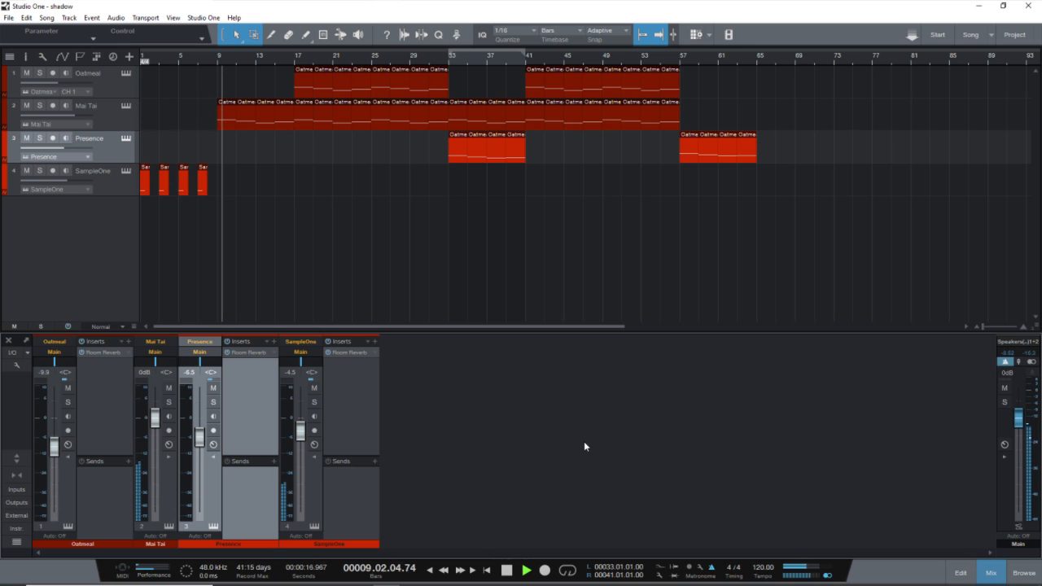
Step: Look over the Mai Tai and Oatmeal instrument settings during playback, moving the Oatmeal window clear of the arrangement
{"action": "left_click", "coordinate": [127, 106]}
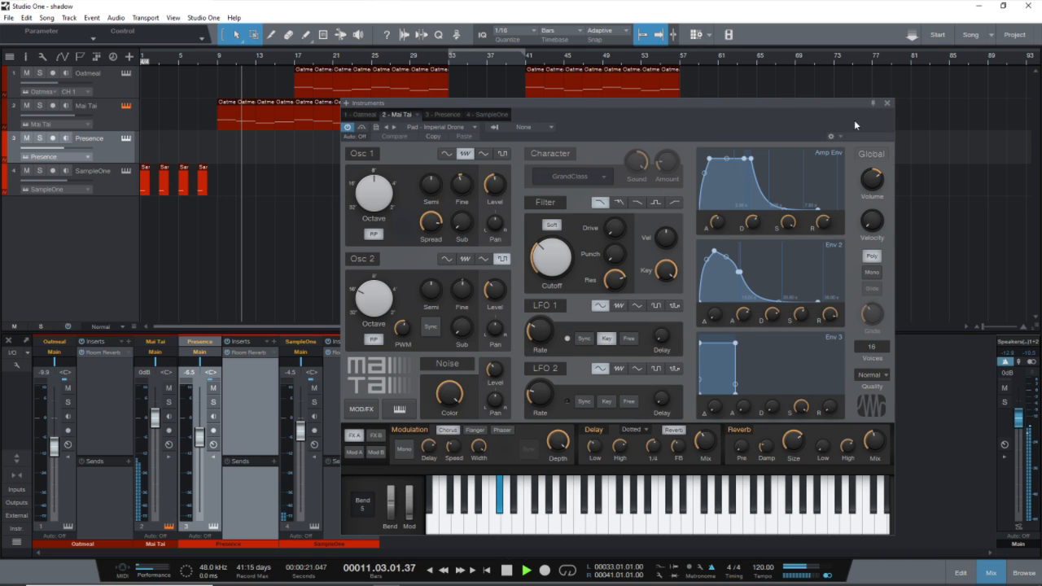
{"action": "left_click", "coordinate": [887, 103]}
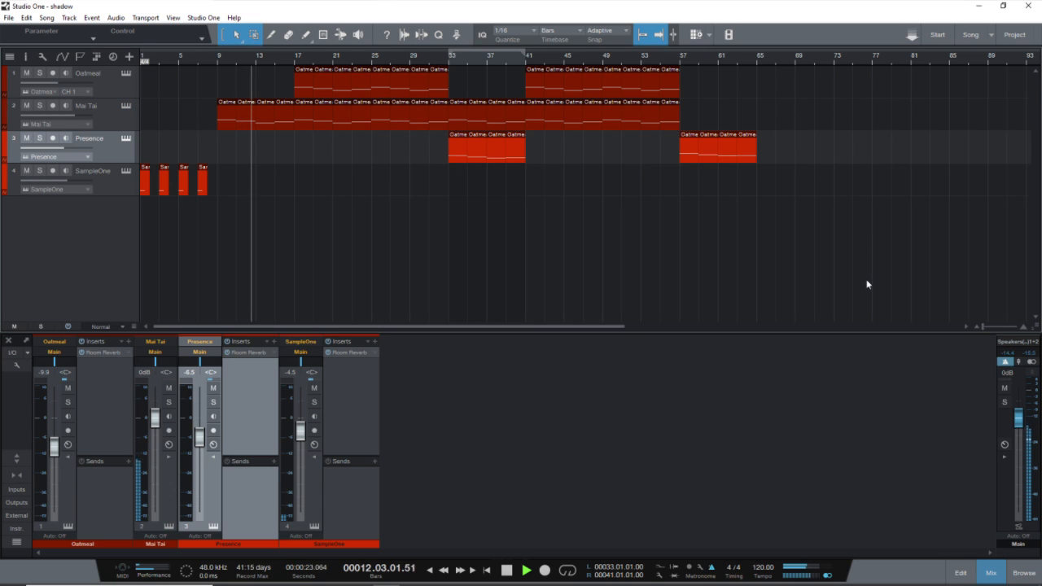
{"action": "left_click", "coordinate": [127, 73]}
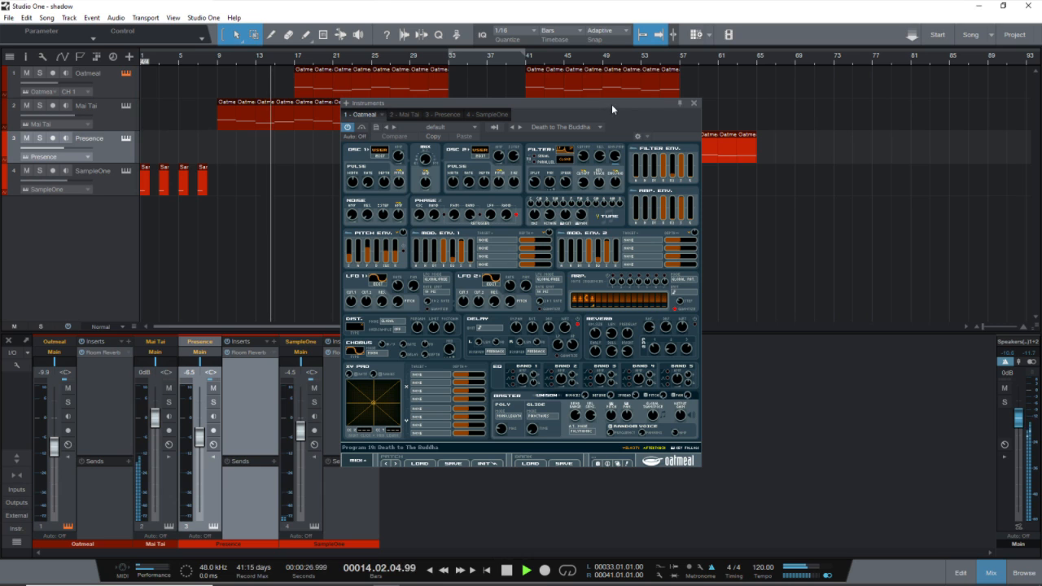
{"action": "left_click_drag", "start_coordinate": [612, 104], "coordinate": [855, 183]}
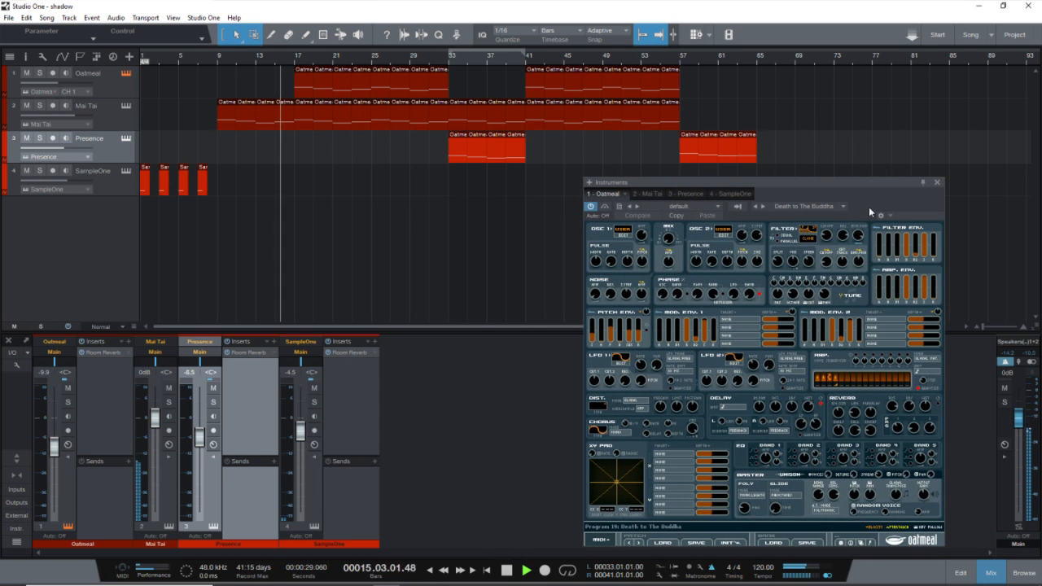
Step: Close the Oatmeal window, look over the Presence instrument settings on its Nice Pad preset, and stop playback
{"action": "left_click", "coordinate": [938, 183]}
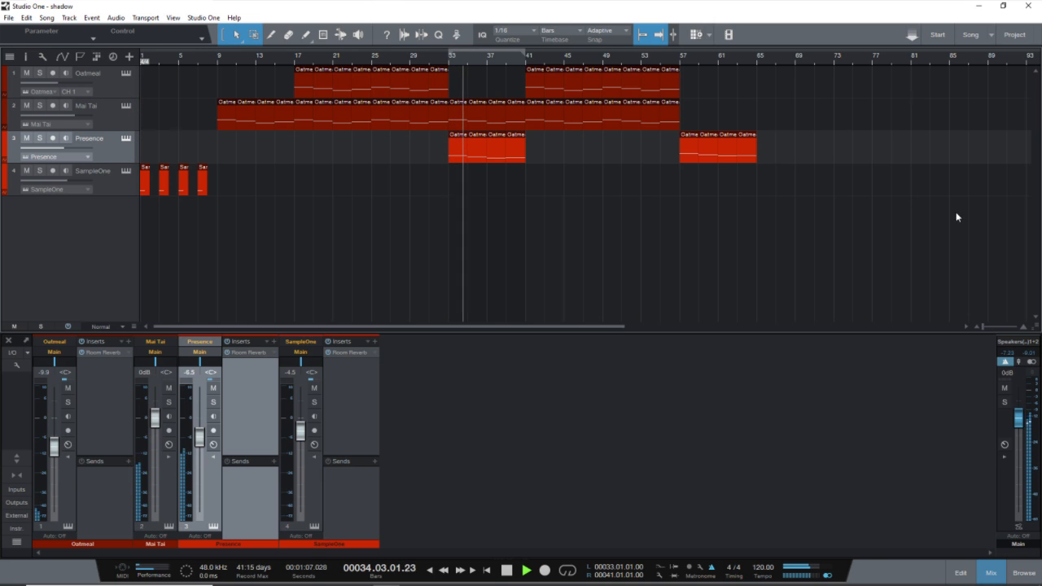
{"action": "left_click", "coordinate": [126, 139]}
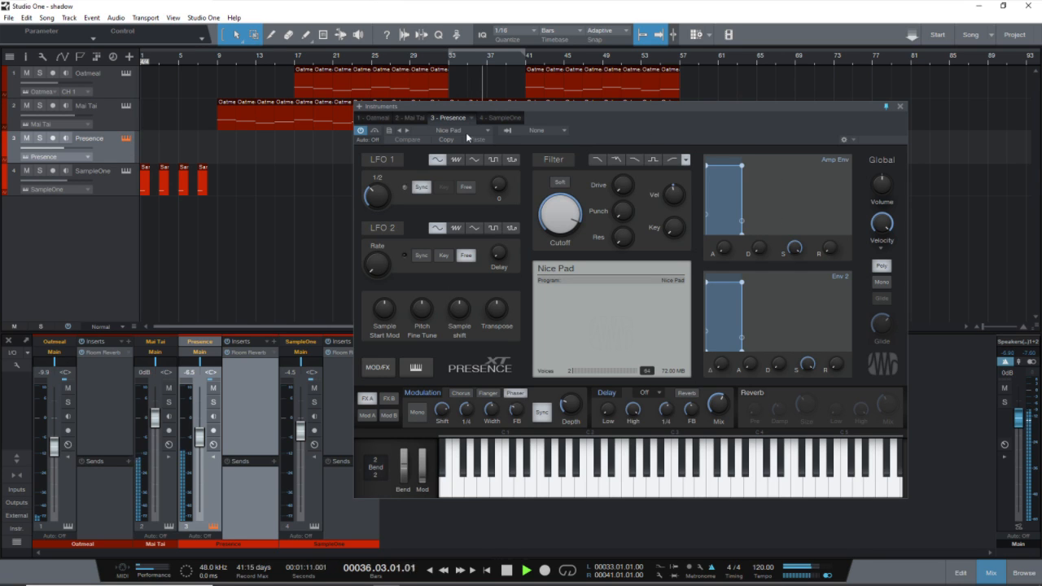
{"action": "left_click", "coordinate": [900, 106]}
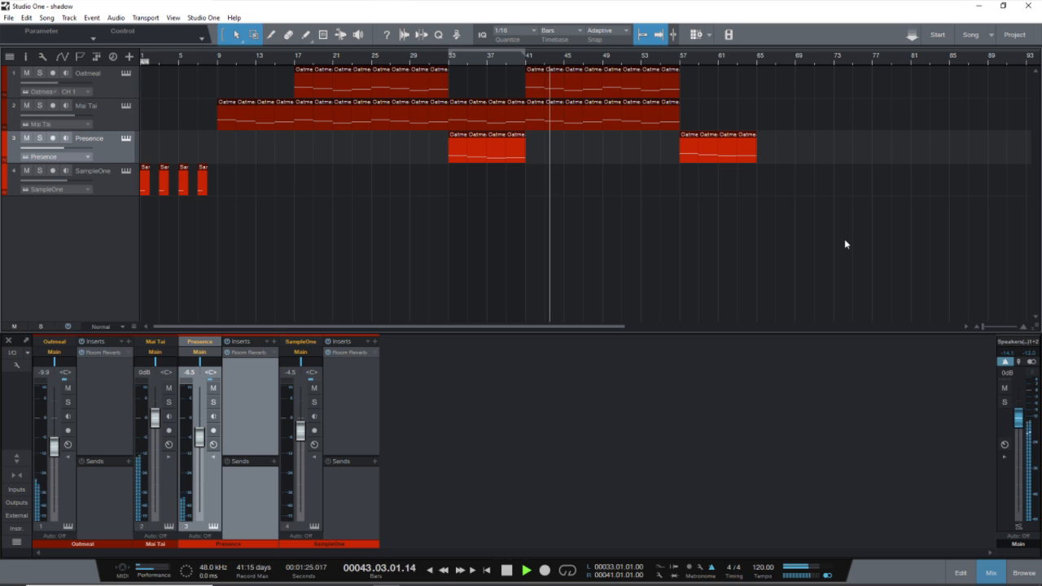
{"action": "key", "text": "space"}
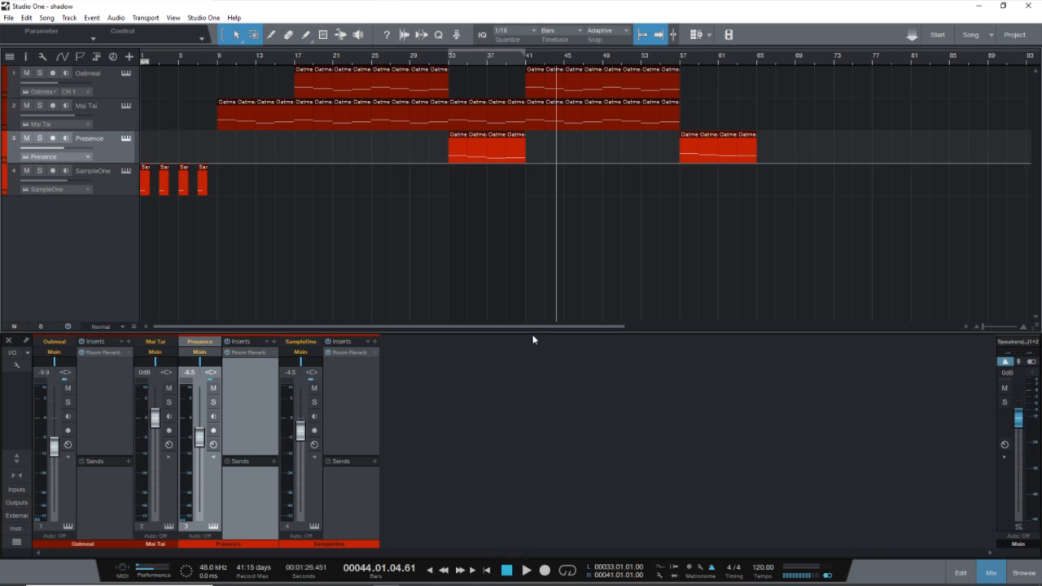
Step: Save the shadow song and close it
{"action": "left_click", "coordinate": [9, 17]}
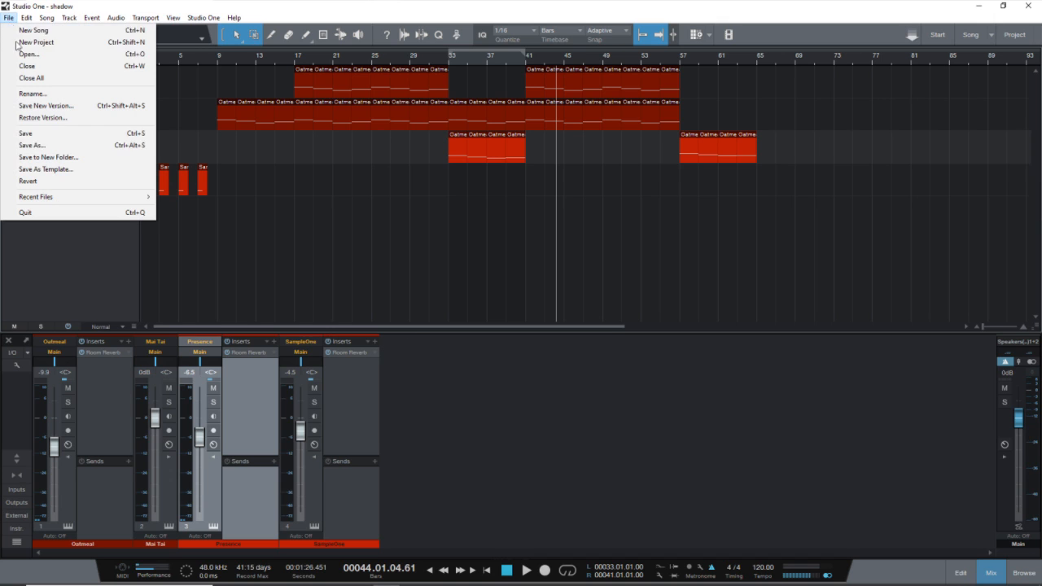
{"action": "left_click", "coordinate": [27, 134]}
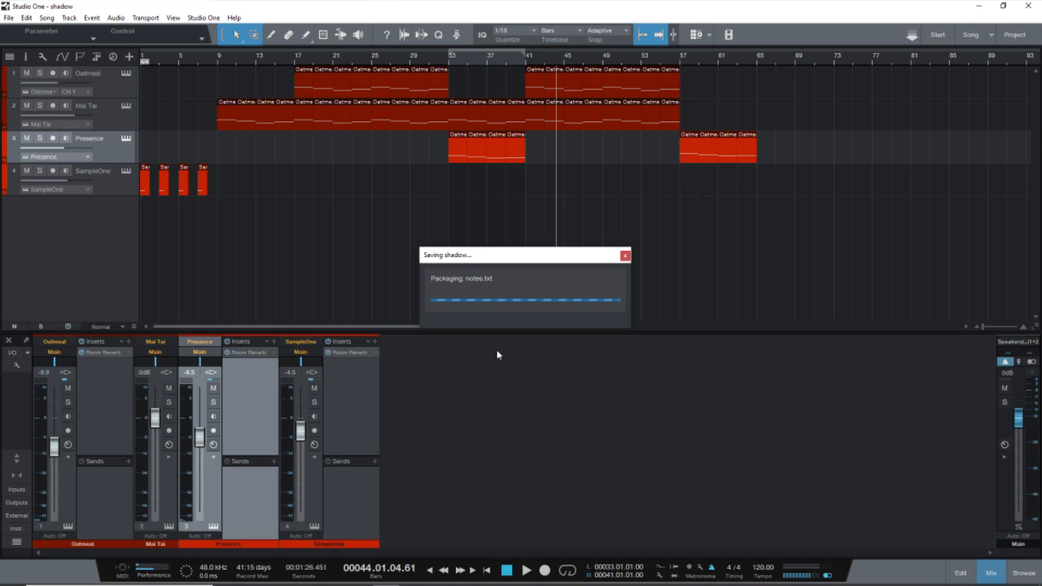
{"action": "left_click", "coordinate": [9, 17]}
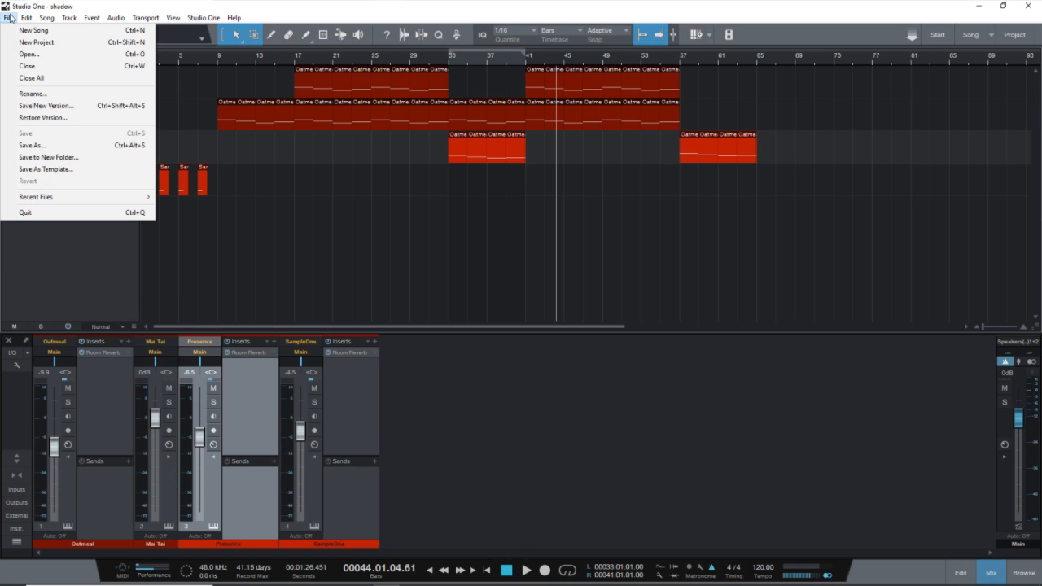
{"action": "left_click", "coordinate": [24, 66]}
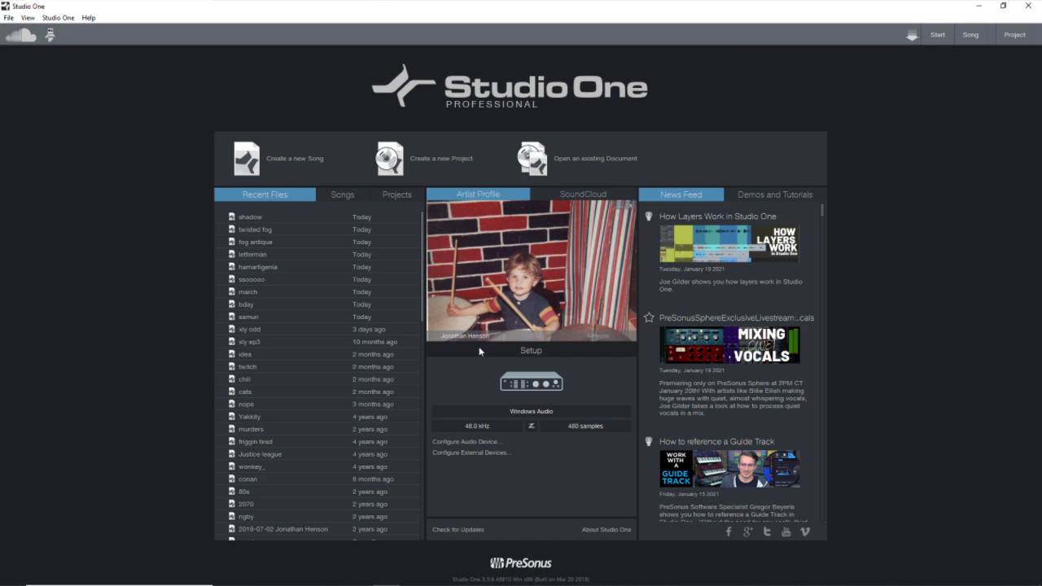
Step: Open the samuri song, dismiss the missing files list, and check its general song setup without changing anything
{"action": "left_click", "coordinate": [254, 317]}
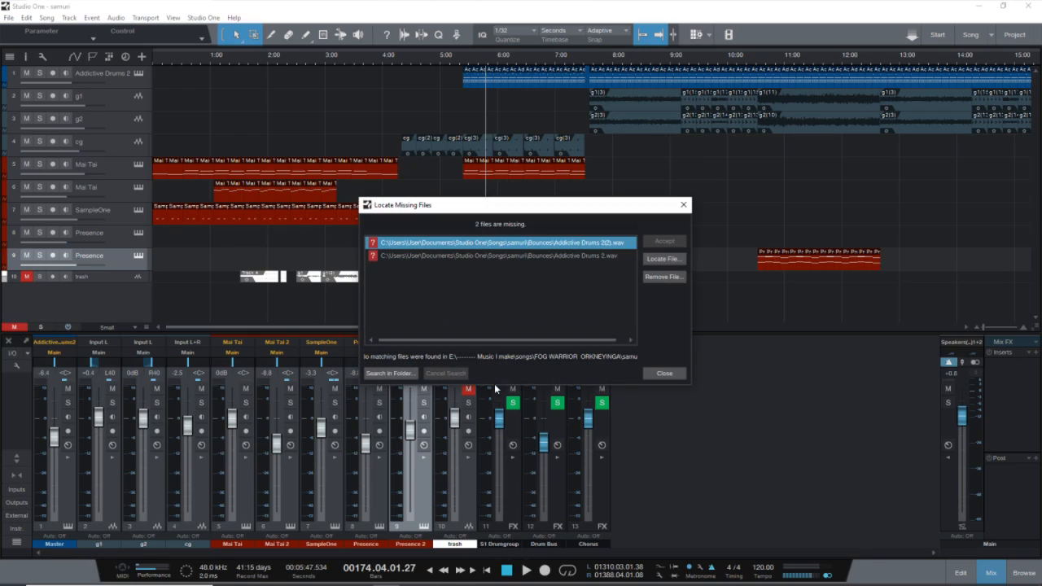
{"action": "left_click", "coordinate": [665, 374]}
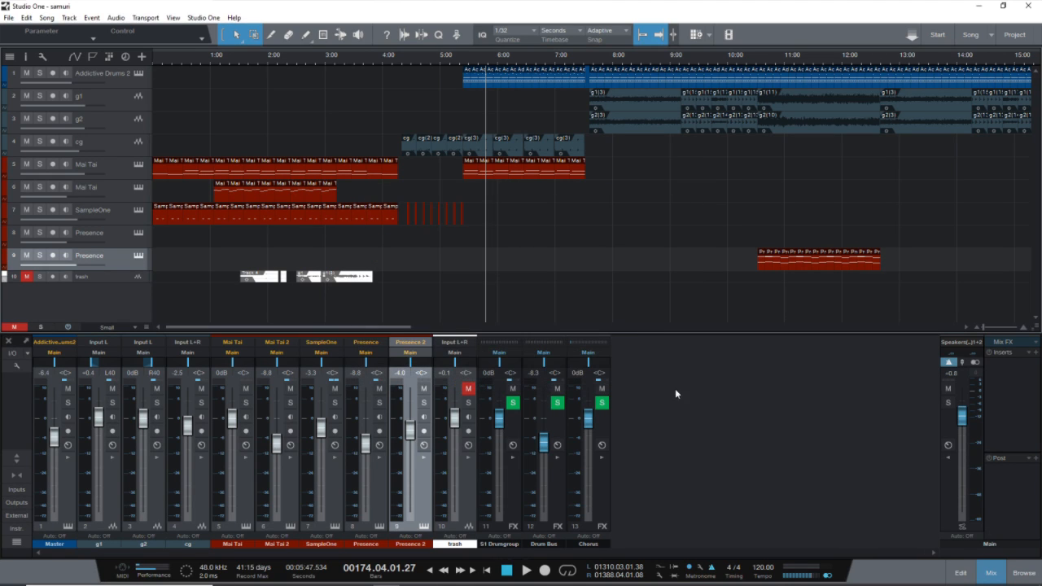
{"action": "left_click", "coordinate": [47, 17]}
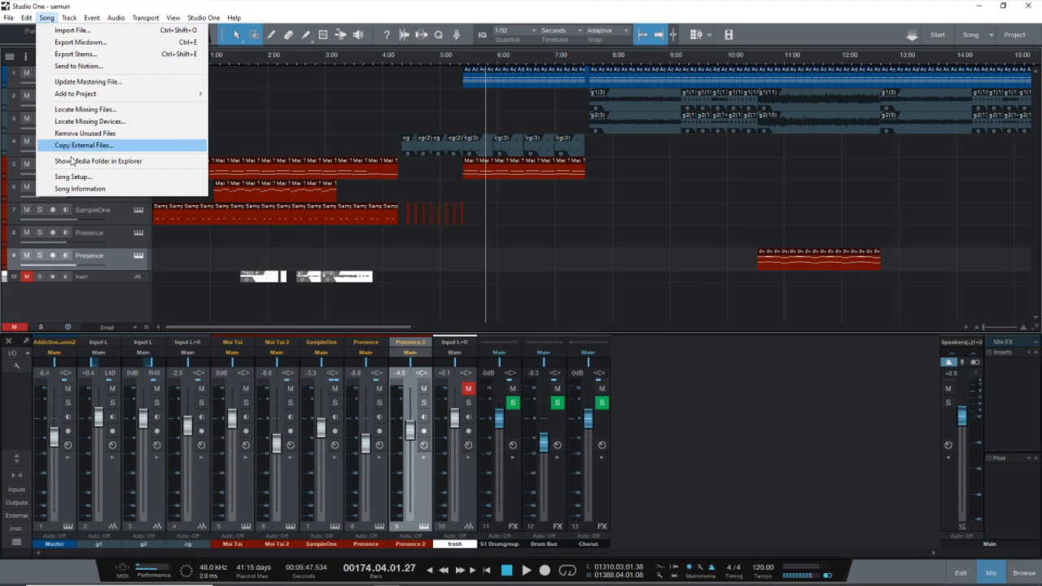
{"action": "left_click", "coordinate": [122, 177]}
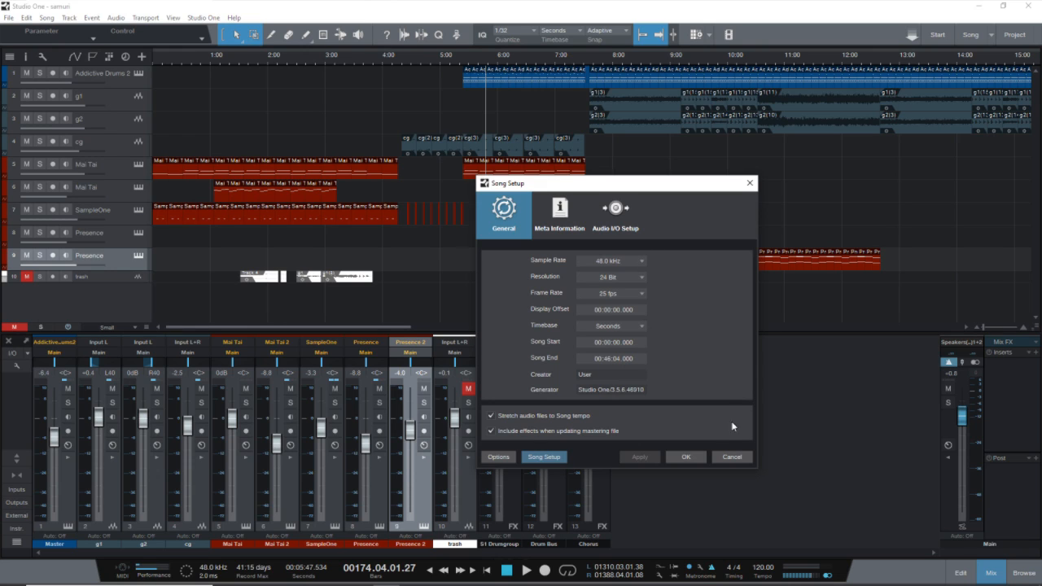
{"action": "left_click", "coordinate": [686, 457]}
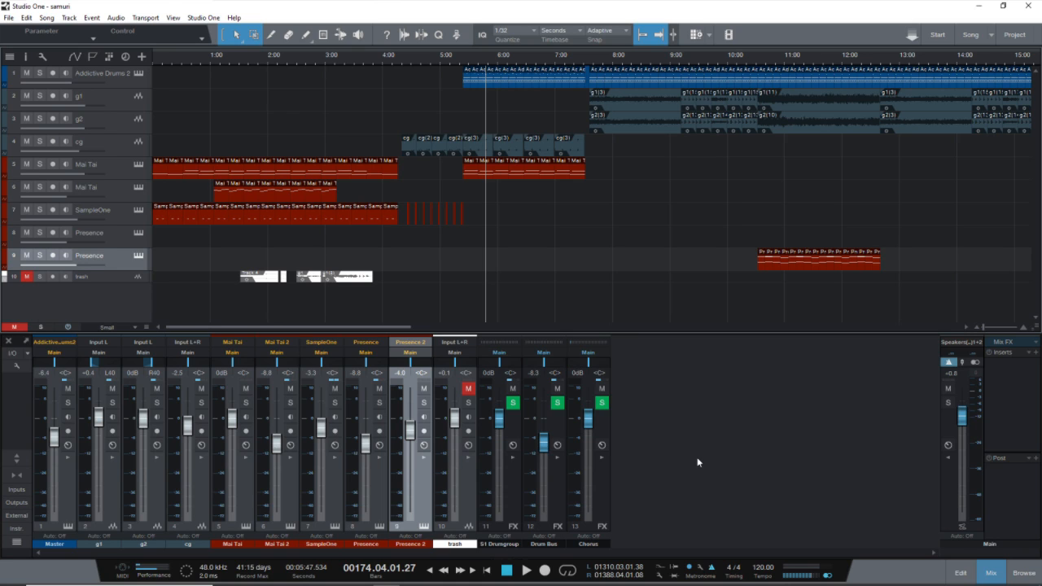
Step: Play the samuri song from the start and look over the SampleOne instrument holding the tomtomdrum8 sample
{"action": "left_click", "coordinate": [487, 570]}
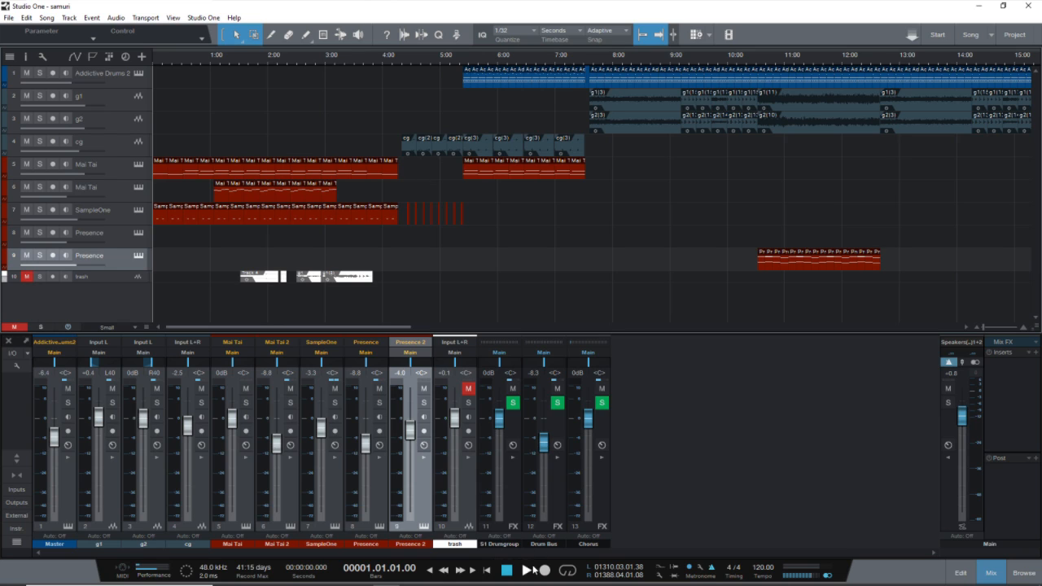
{"action": "left_click", "coordinate": [526, 571]}
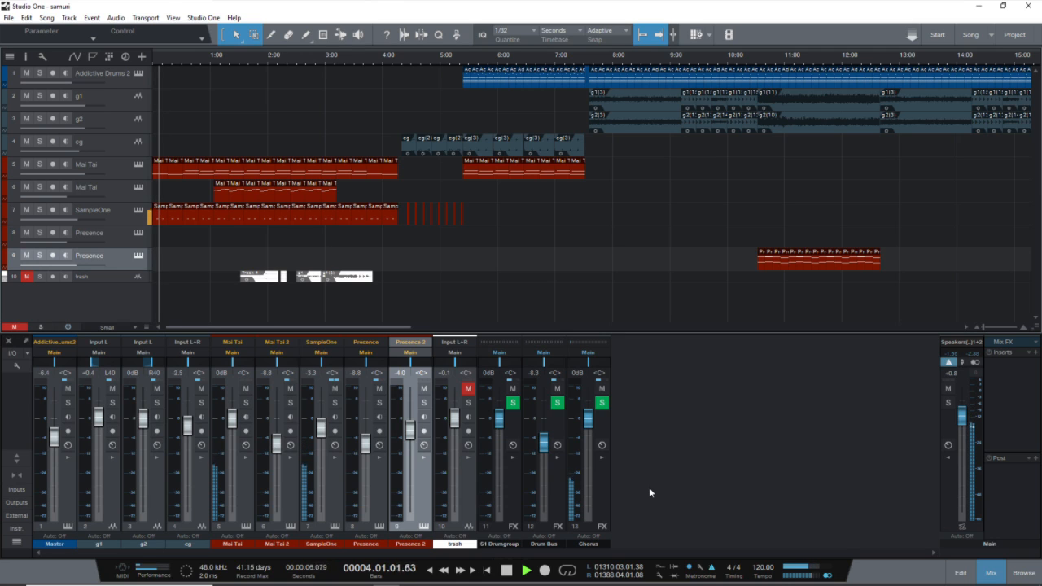
{"action": "left_click", "coordinate": [335, 526]}
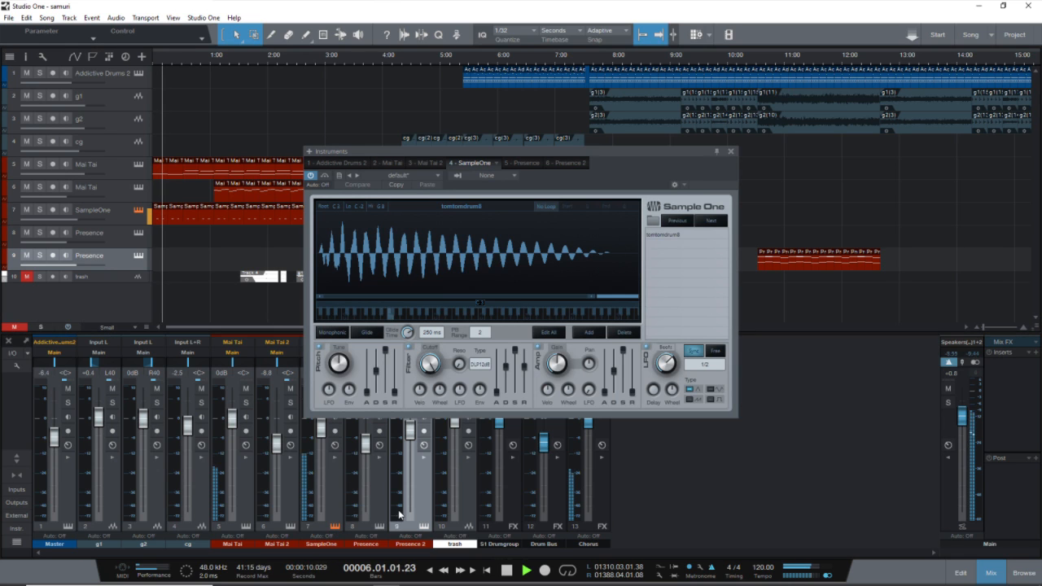
{"action": "left_click", "coordinate": [732, 151]}
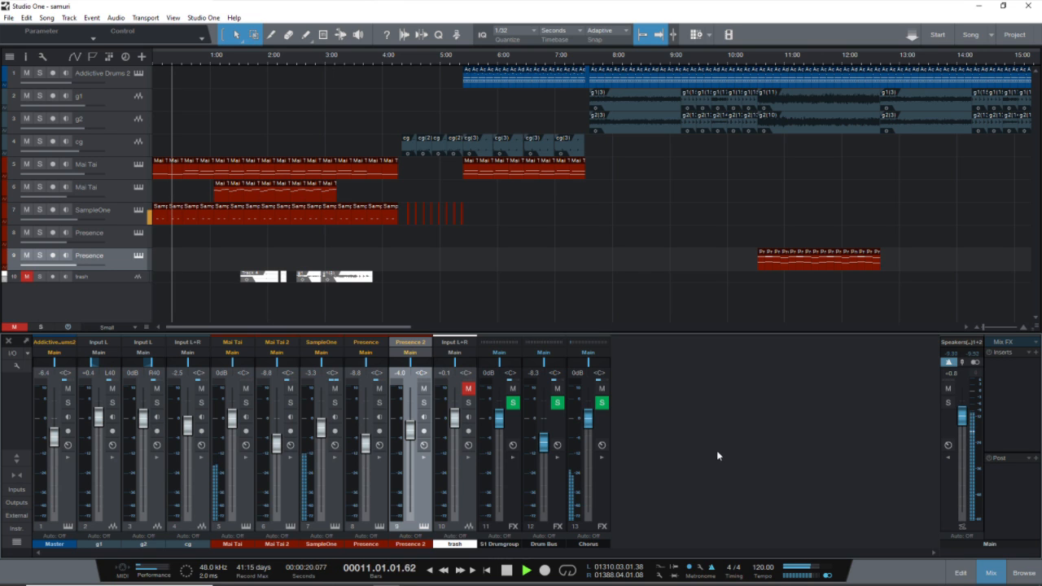
Step: Switch to the Fog Warrior tracks spreadsheet in Neat Office Calc, check the parts and times of Ruined (Tears of Blood), and minimise it
{"action": "left_click", "coordinate": [413, 576]}
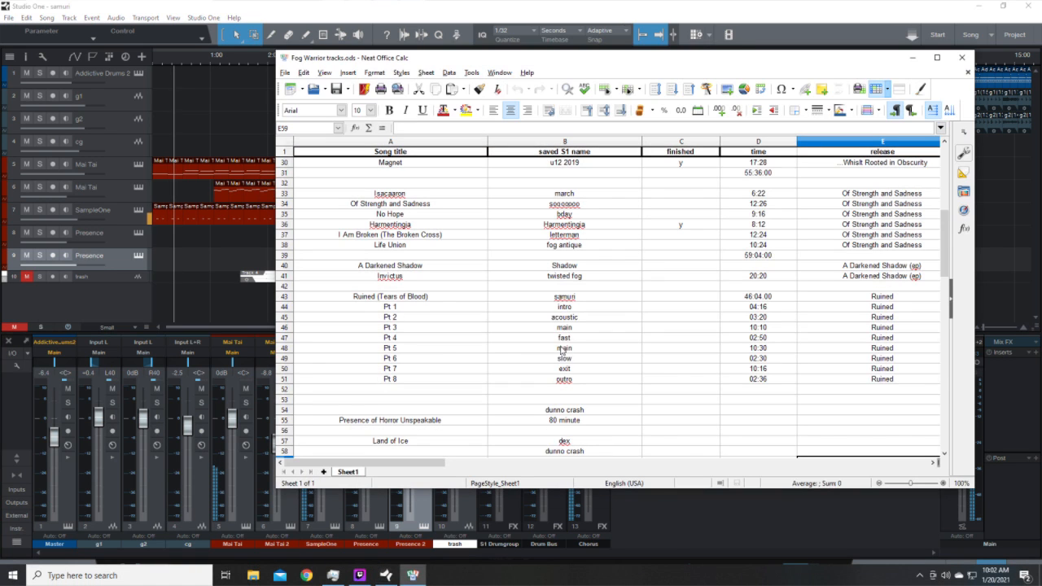
{"action": "left_click_drag", "start_coordinate": [554, 58], "coordinate": [658, 57]}
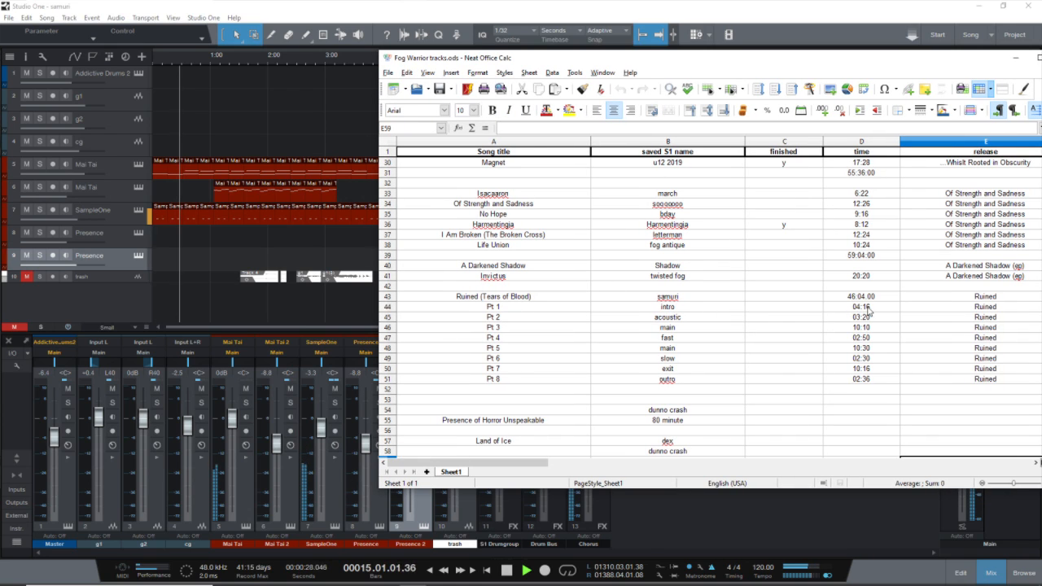
{"action": "left_click", "coordinate": [1016, 58]}
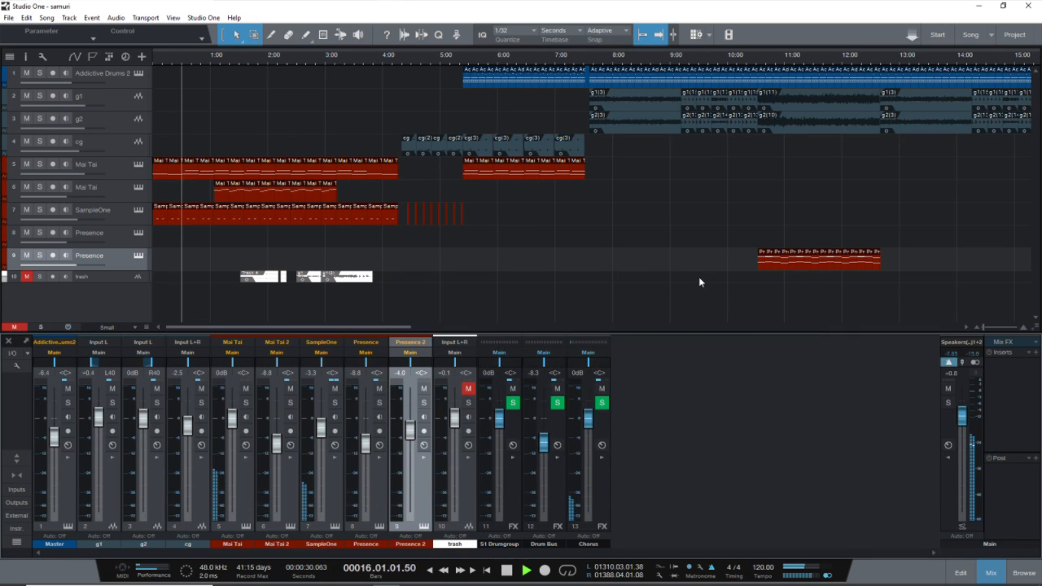
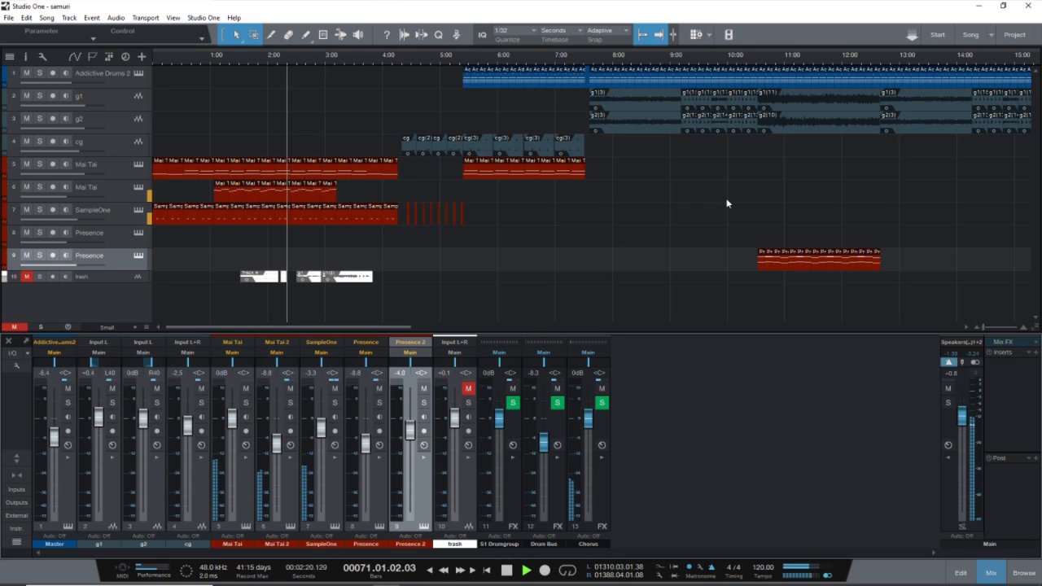
Step: Stop playback and restart it from bar 131, at the start of the cg track's first event
{"action": "key", "text": "space"}
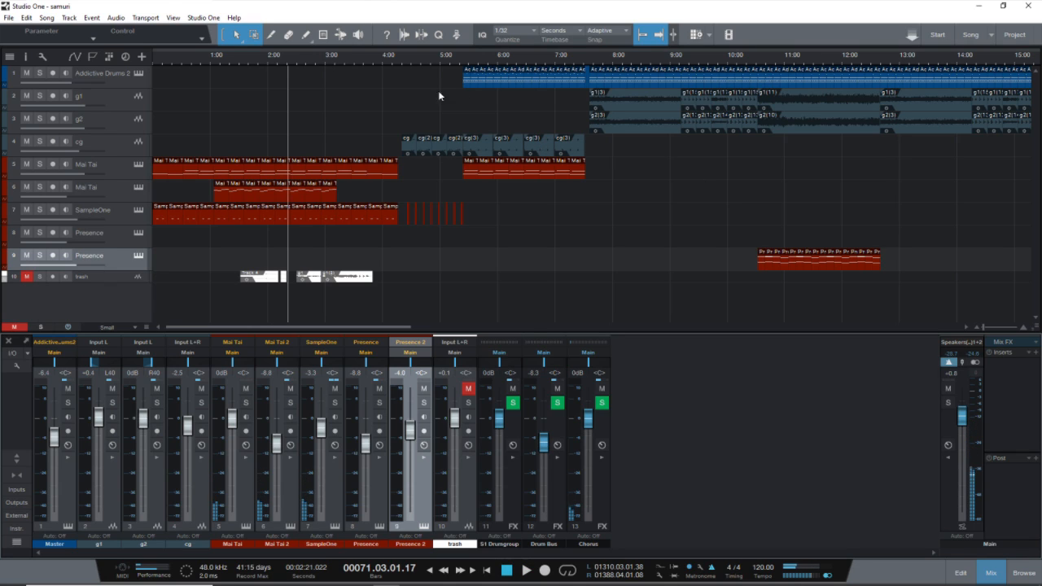
{"action": "left_click", "coordinate": [402, 62]}
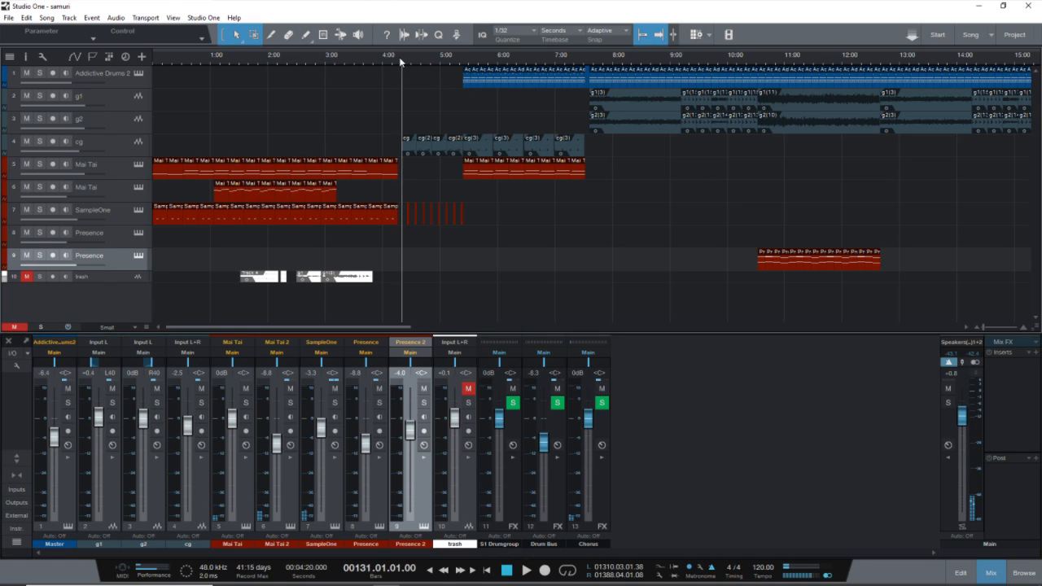
{"action": "key", "text": "space"}
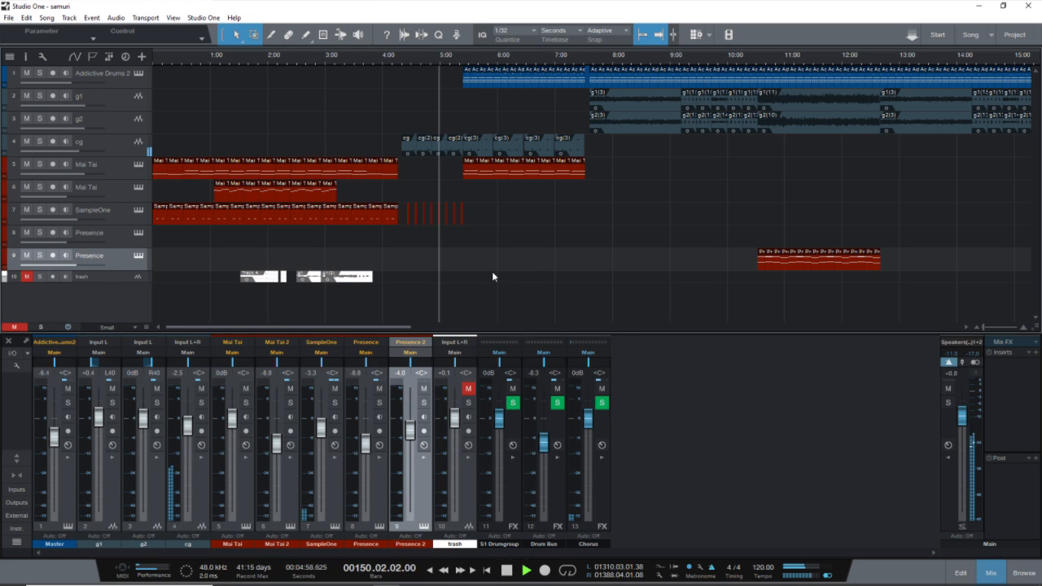
Step: Look over the POD Farm 2 insert on the cg channel during playback, closing the plug-in and collapsing the channel's inserts again
{"action": "left_click", "coordinate": [201, 457]}
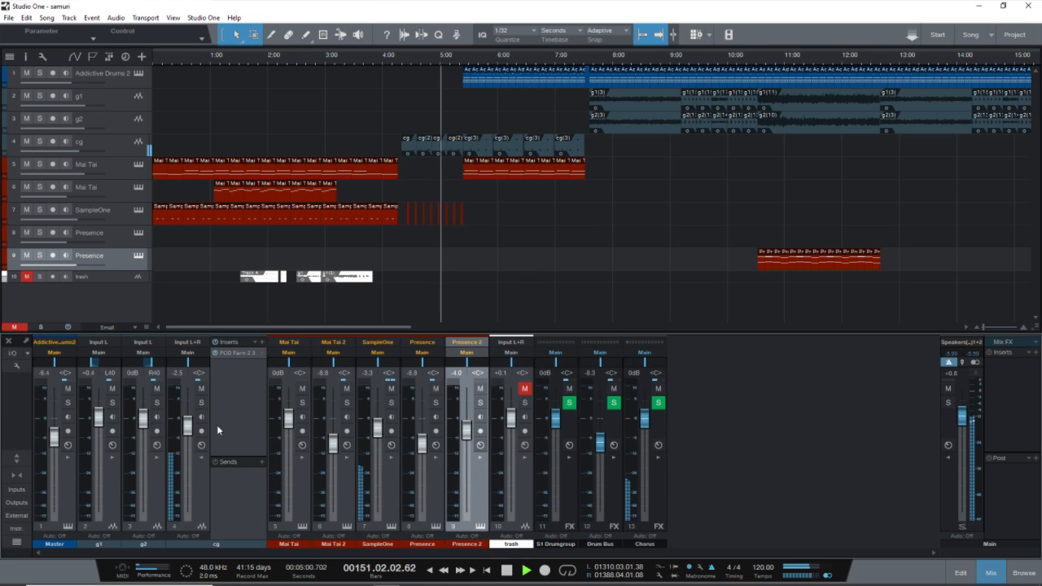
{"action": "left_click", "coordinate": [230, 356]}
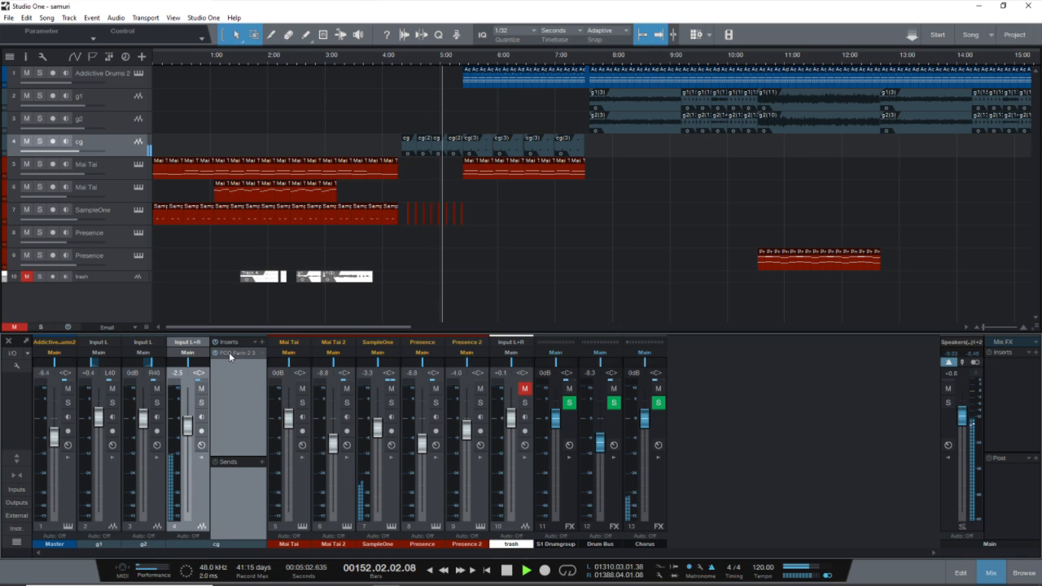
{"action": "double_click", "coordinate": [231, 355]}
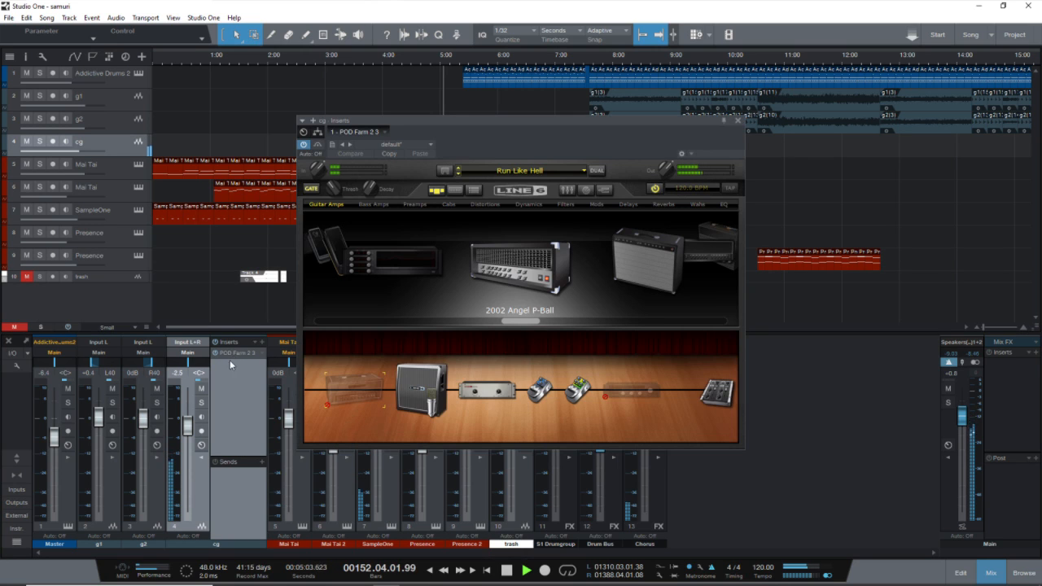
{"action": "left_click", "coordinate": [738, 121]}
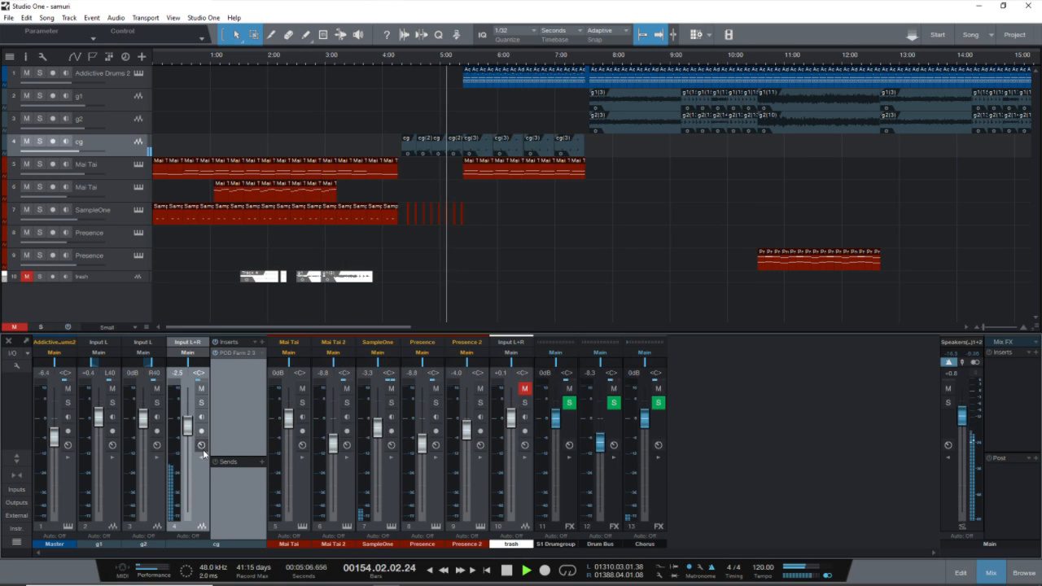
{"action": "left_click", "coordinate": [203, 457]}
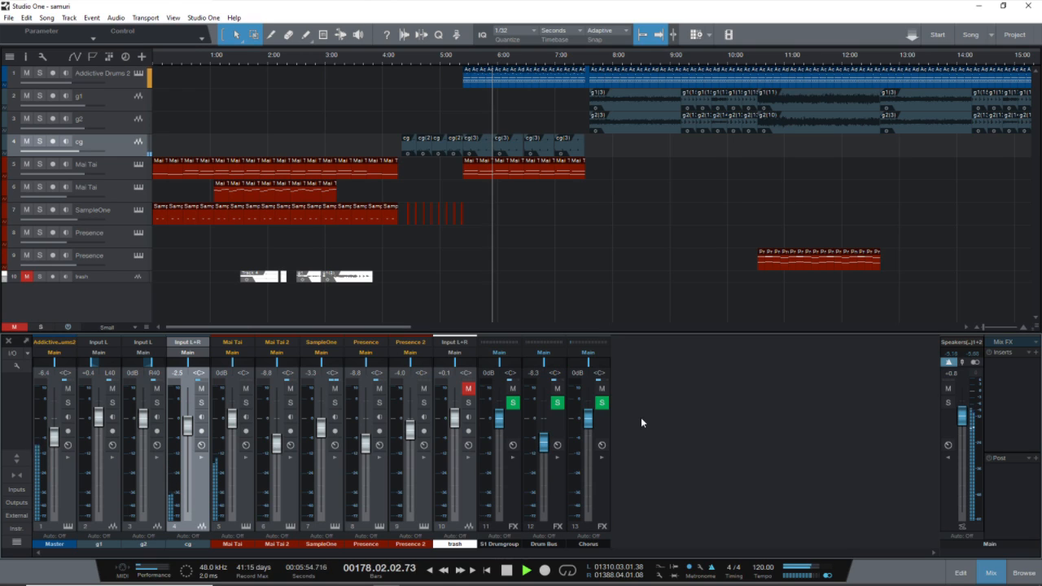
Step: Stop playback and restart it from bar 226, where the second Mai Tai section ends
{"action": "key", "text": "space"}
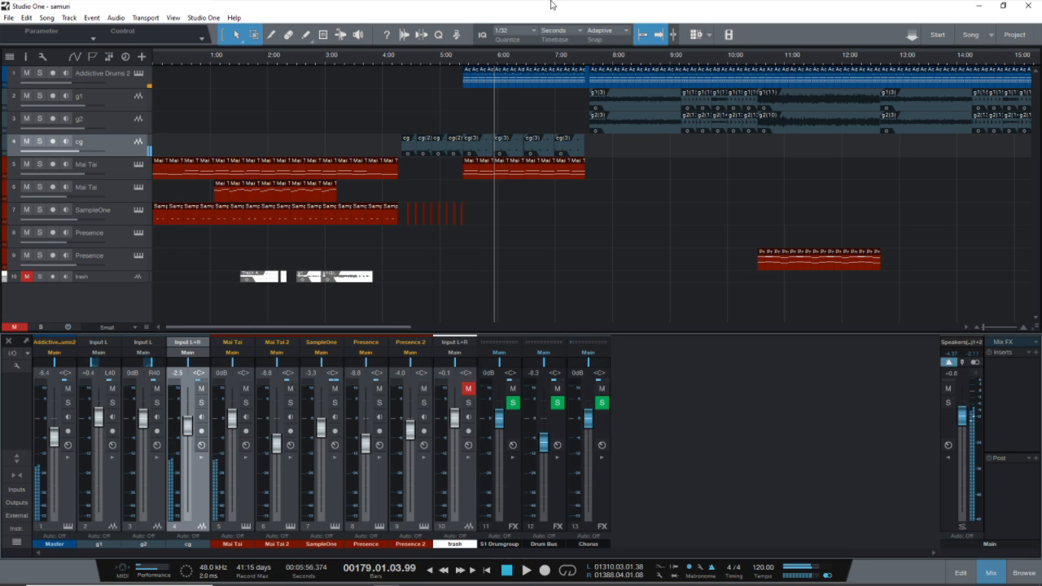
{"action": "left_click", "coordinate": [584, 61]}
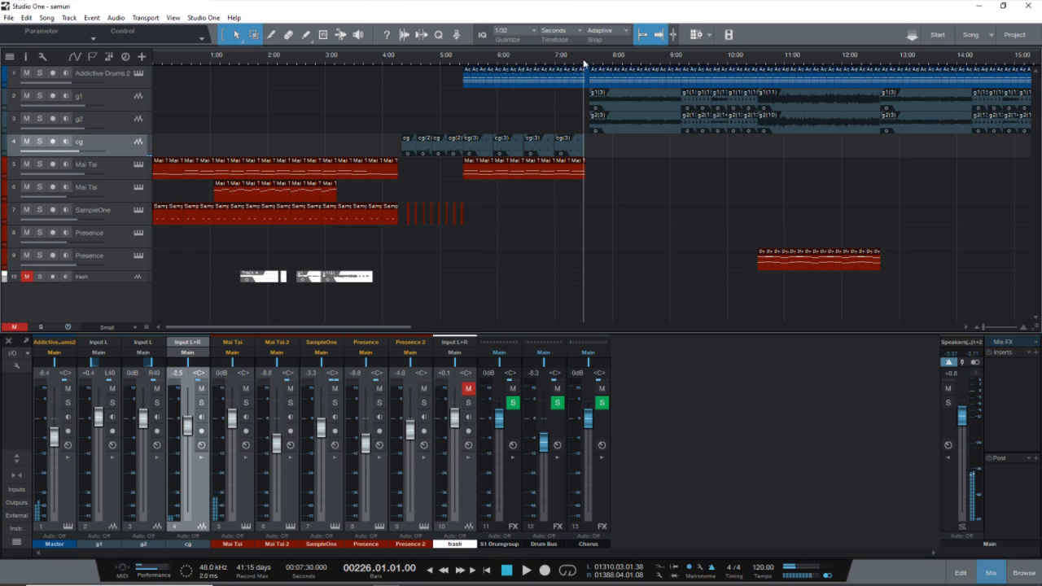
{"action": "key", "text": "space"}
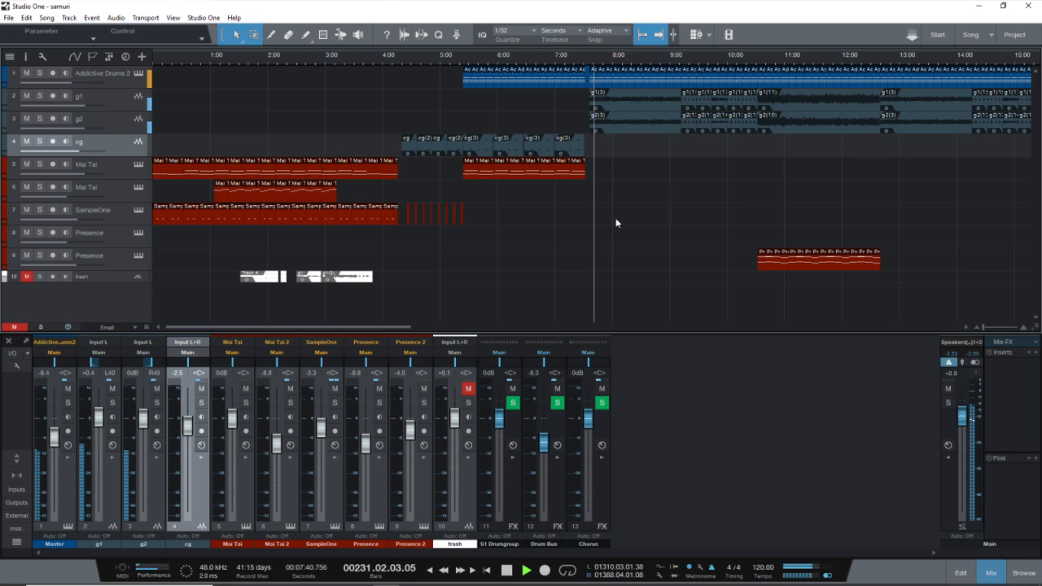
Step: Bring up the Fog Warrior tracks spreadsheet in Neat Office Calc again and move its window so the release column is fully visible
{"action": "mouse_move", "coordinate": [473, 573]}
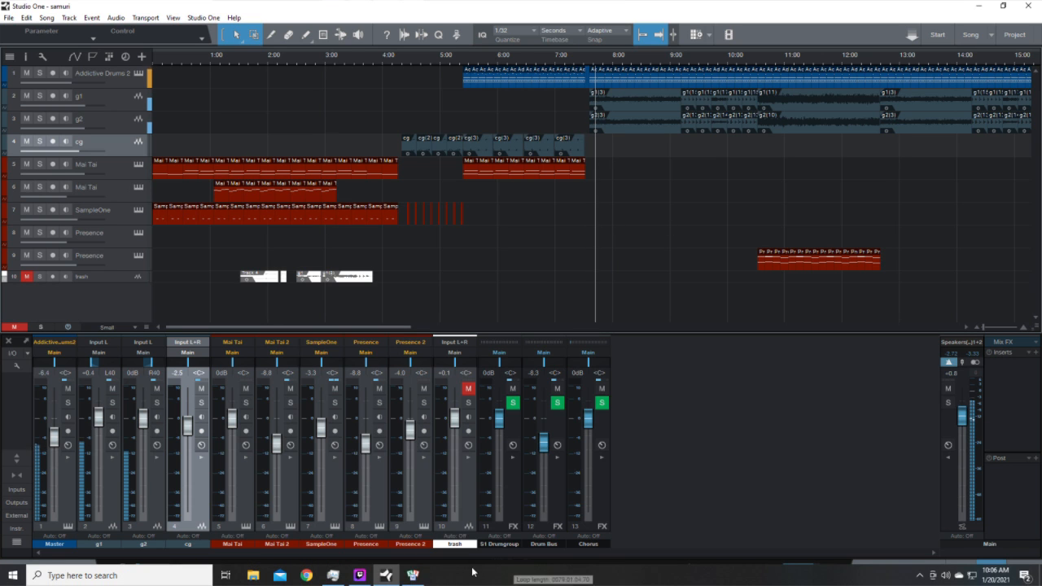
{"action": "left_click", "coordinate": [413, 575]}
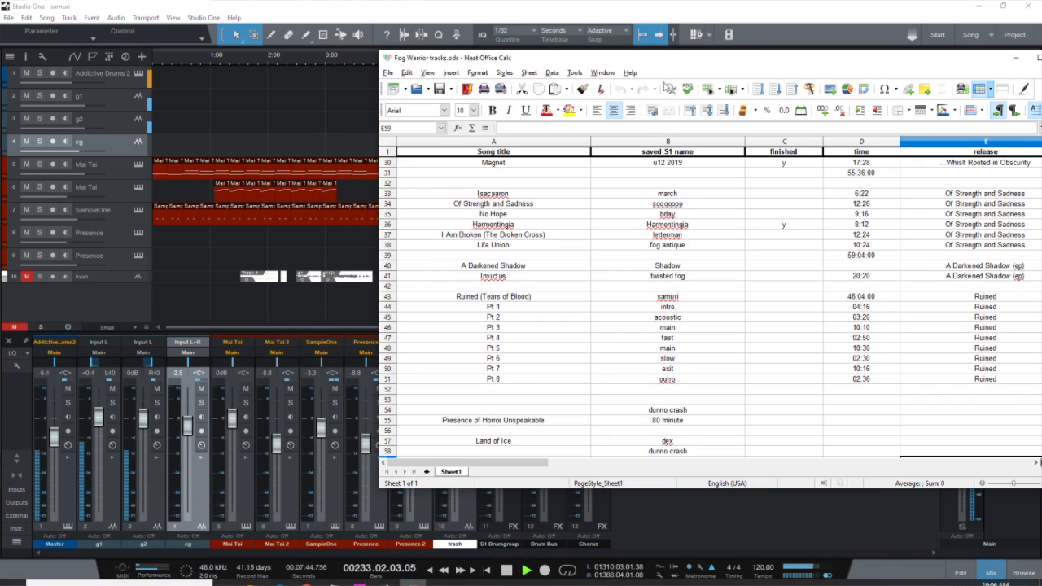
{"action": "left_click_drag", "start_coordinate": [669, 69], "coordinate": [610, 93]}
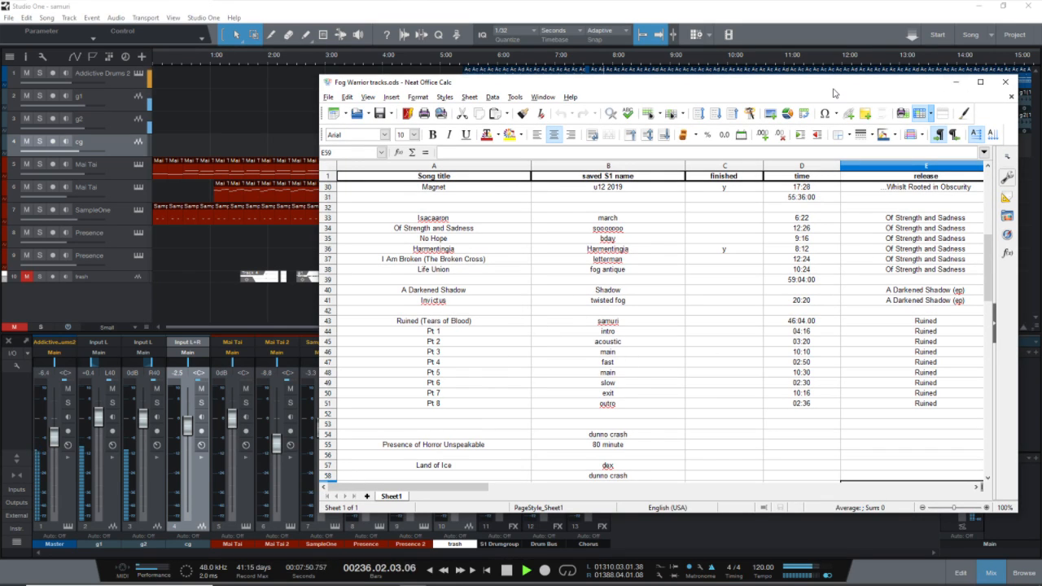
Step: Move the Fog Warrior tracks spreadsheet window away from the song view and stop the song's playback
{"action": "left_click_drag", "start_coordinate": [863, 90], "coordinate": [1041, 91]}
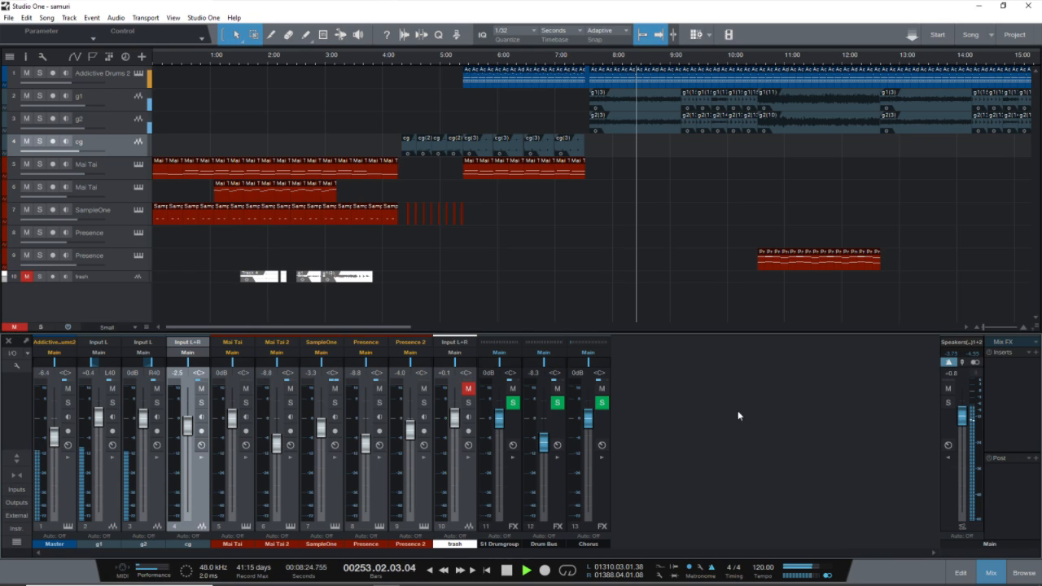
{"action": "key", "text": "space"}
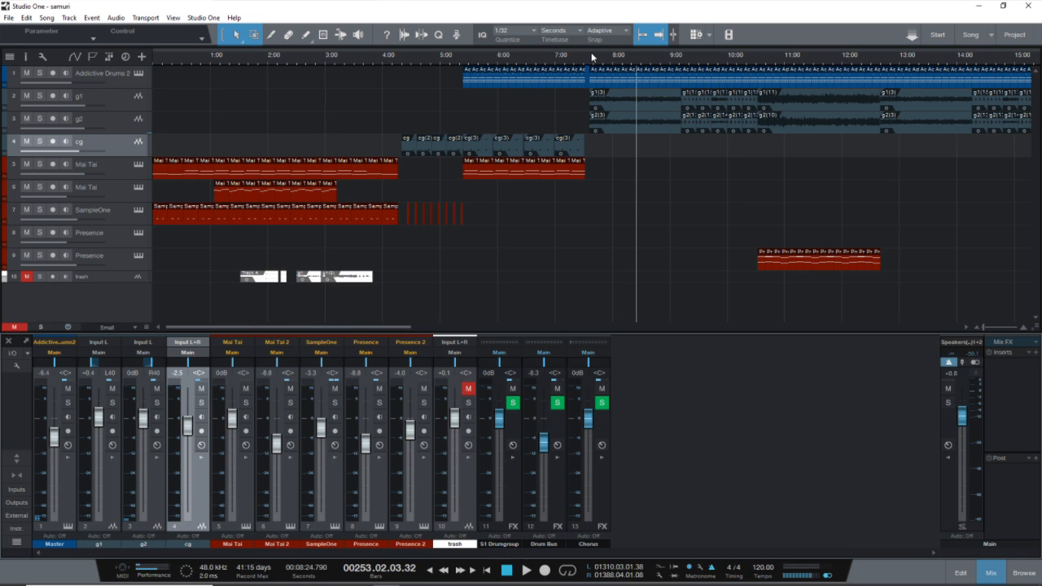
Step: Set the loop range from bar 231 to bar 531 and start playback at bar 531
{"action": "mouse_move", "coordinate": [594, 51]}
{"action": "left_mouse_down"}
{"action": "mouse_move", "coordinate": [1038, 52]}
{"action": "mouse_move", "coordinate": [757, 81]}
{"action": "mouse_move", "coordinate": [486, 83]}
{"action": "left_mouse_up"}
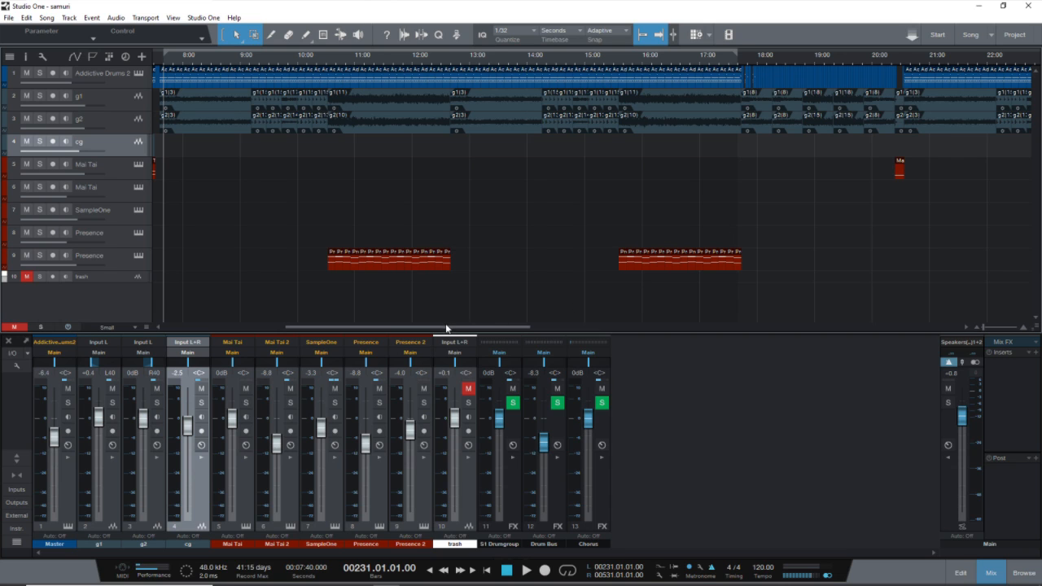
{"action": "left_click_drag", "start_coordinate": [447, 326], "coordinate": [423, 326]}
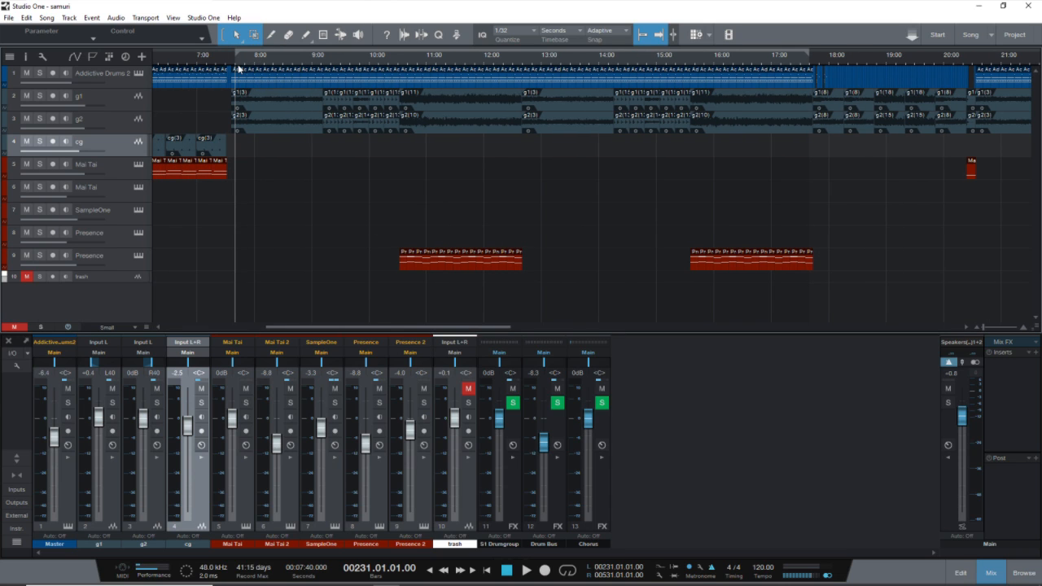
{"action": "left_click", "coordinate": [810, 67]}
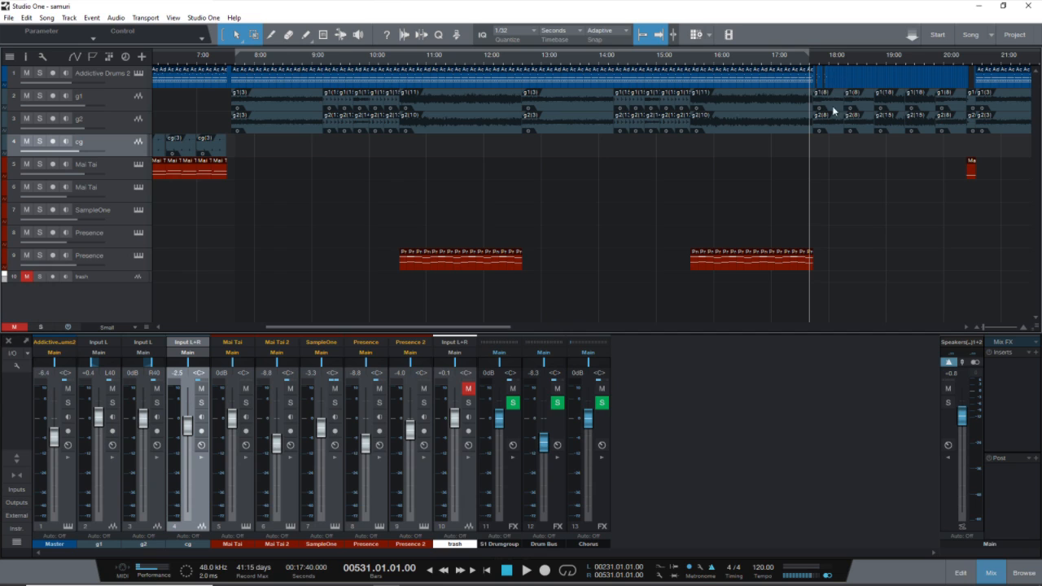
{"action": "key", "text": "space"}
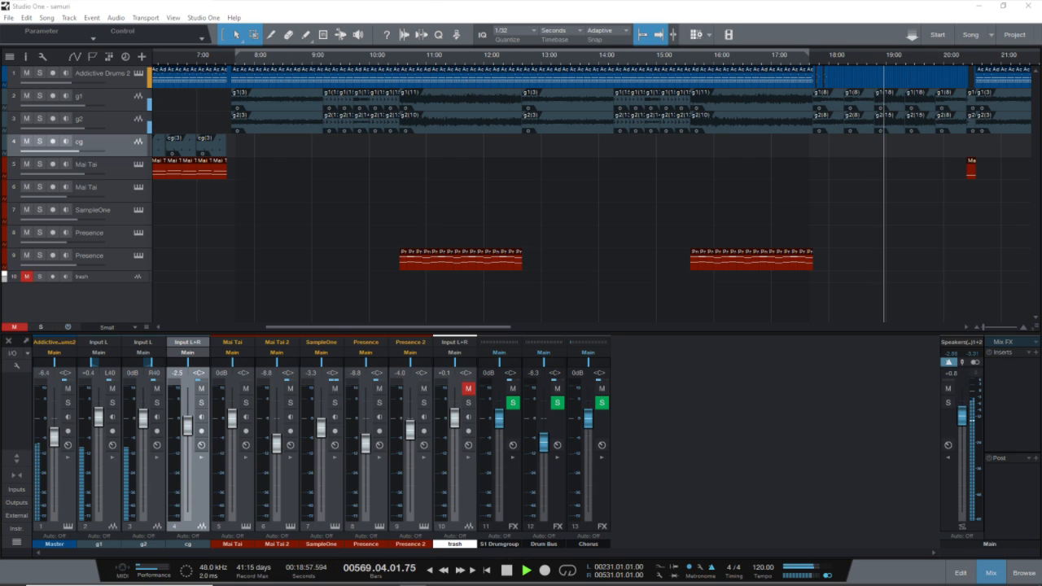
Step: Stop playback and restart it from bar 611, just before the short single Mai Tai event
{"action": "key", "text": "space"}
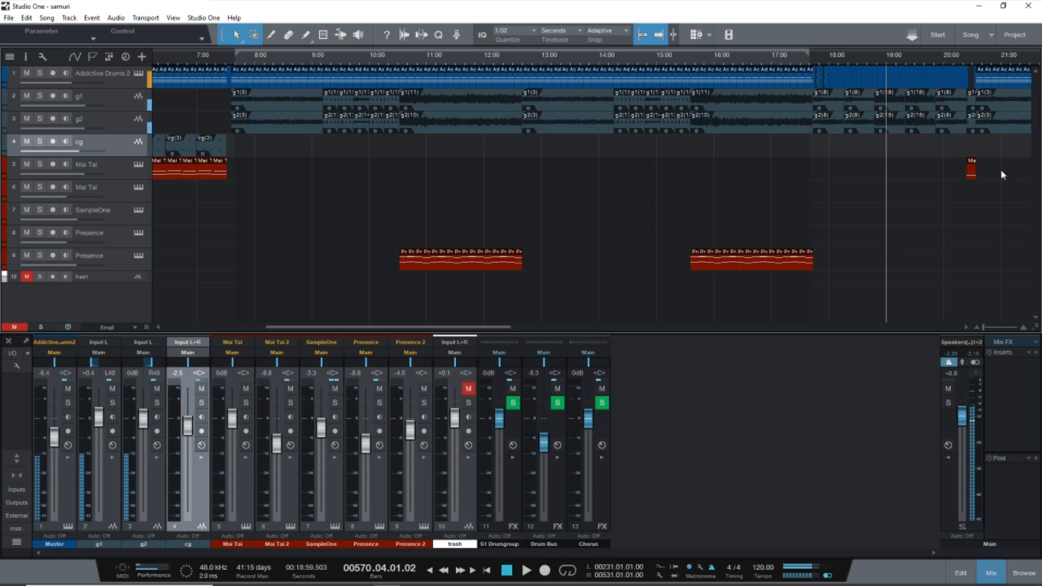
{"action": "left_click_drag", "start_coordinate": [488, 328], "coordinate": [578, 329]}
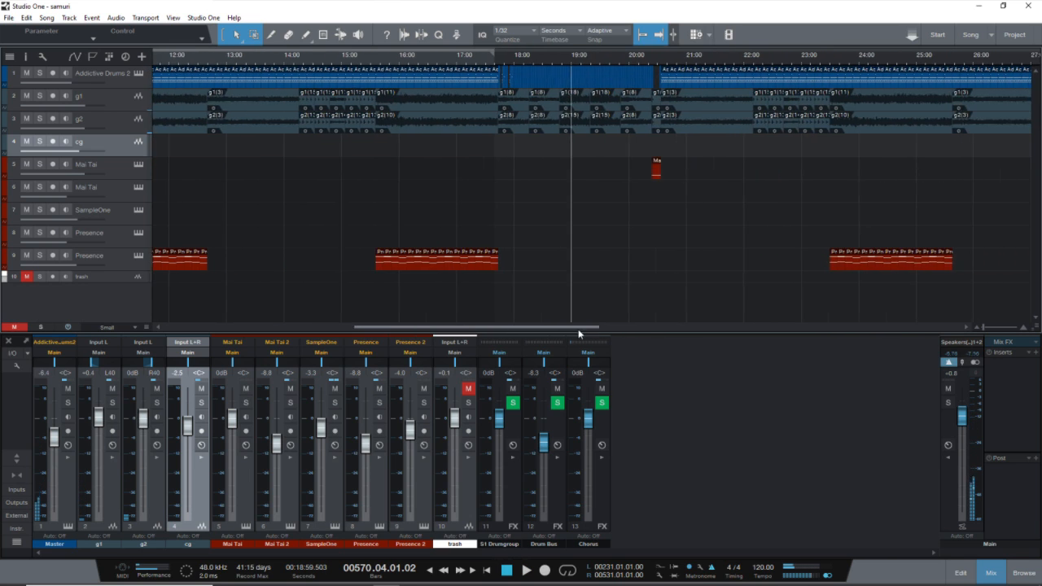
{"action": "left_click", "coordinate": [570, 55]}
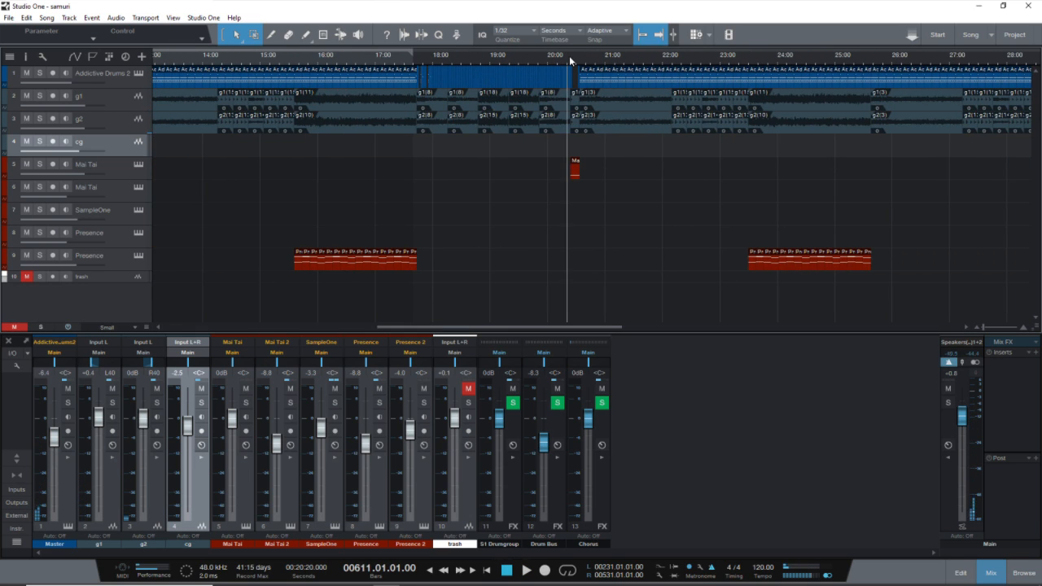
{"action": "key", "text": "space"}
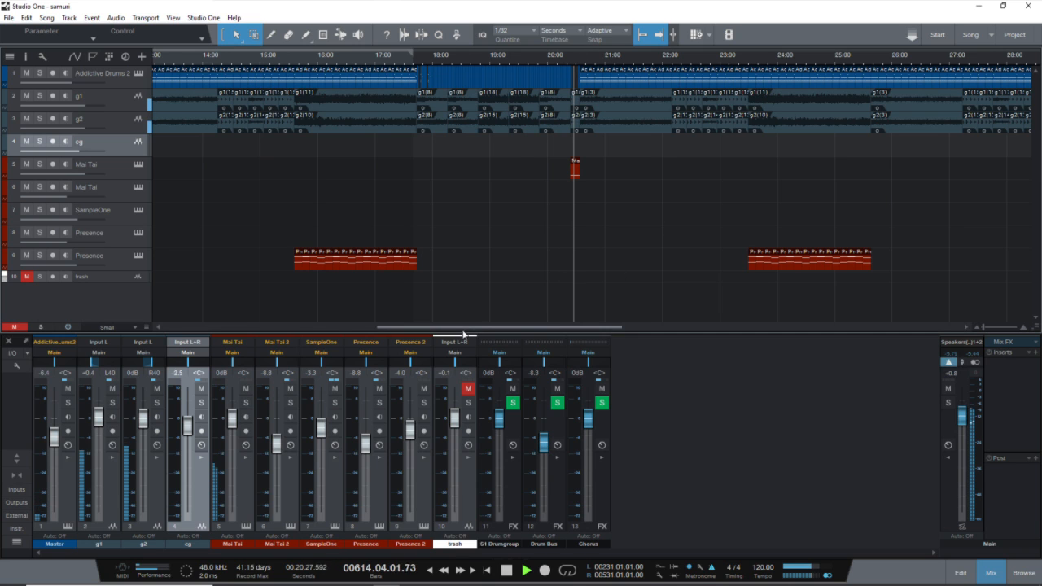
Step: Stop playback and restart it shortly before the last section on the second Presence track ends
{"action": "left_click_drag", "start_coordinate": [466, 334], "coordinate": [531, 341]}
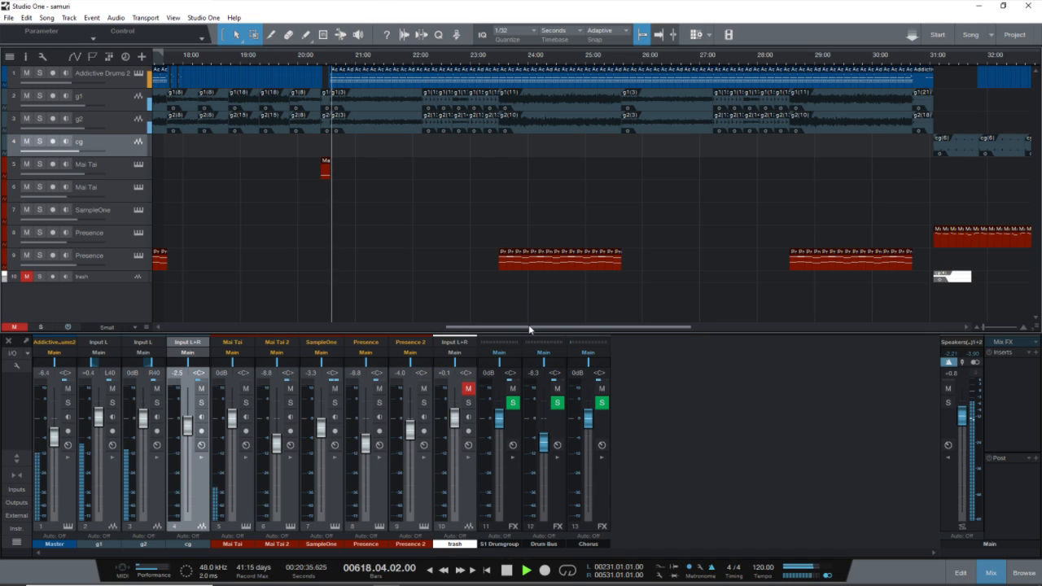
{"action": "key", "text": "space"}
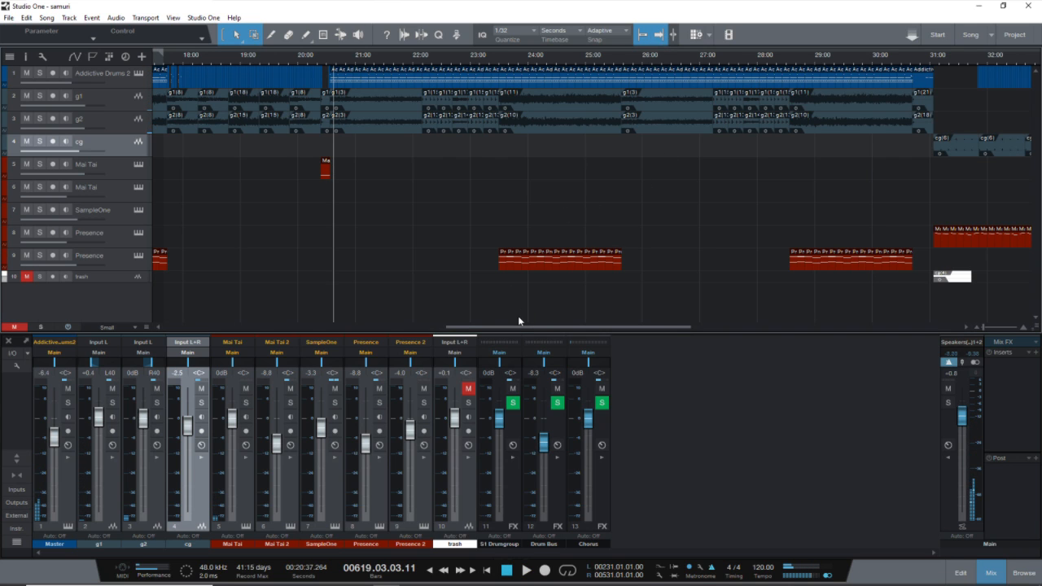
{"action": "left_click_drag", "start_coordinate": [519, 323], "coordinate": [596, 327]}
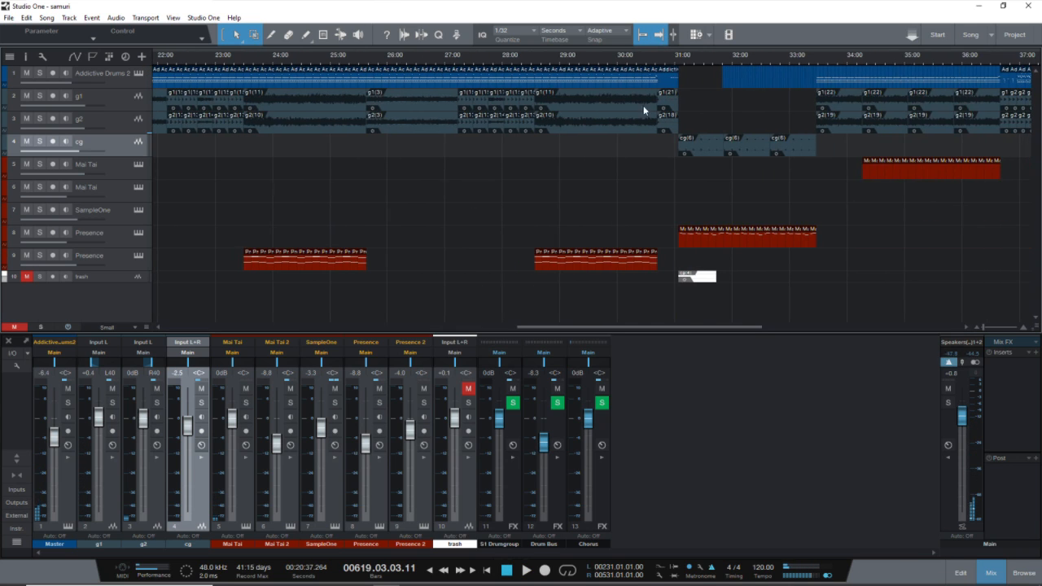
{"action": "left_click", "coordinate": [651, 58]}
{"action": "key", "text": "space"}
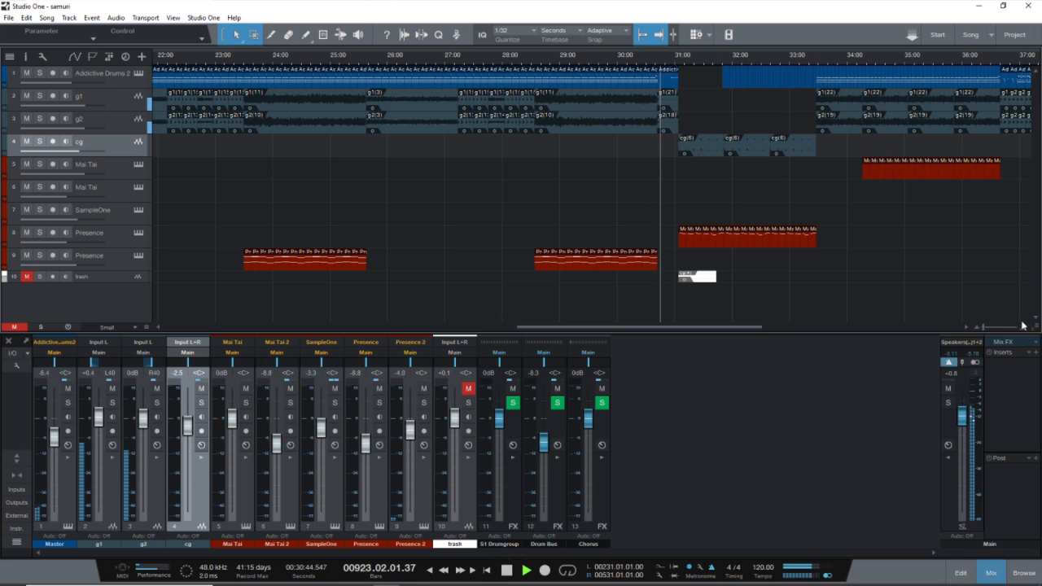
Step: Look over the first Presence track's instrument during playback, then close the instrument window
{"action": "left_click", "coordinate": [138, 235]}
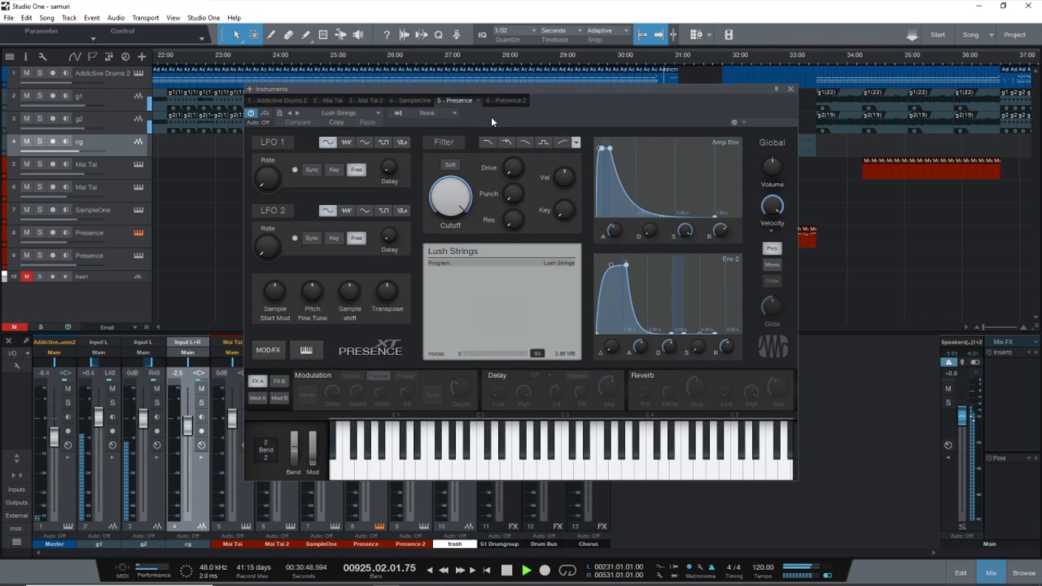
{"action": "left_click", "coordinate": [790, 86]}
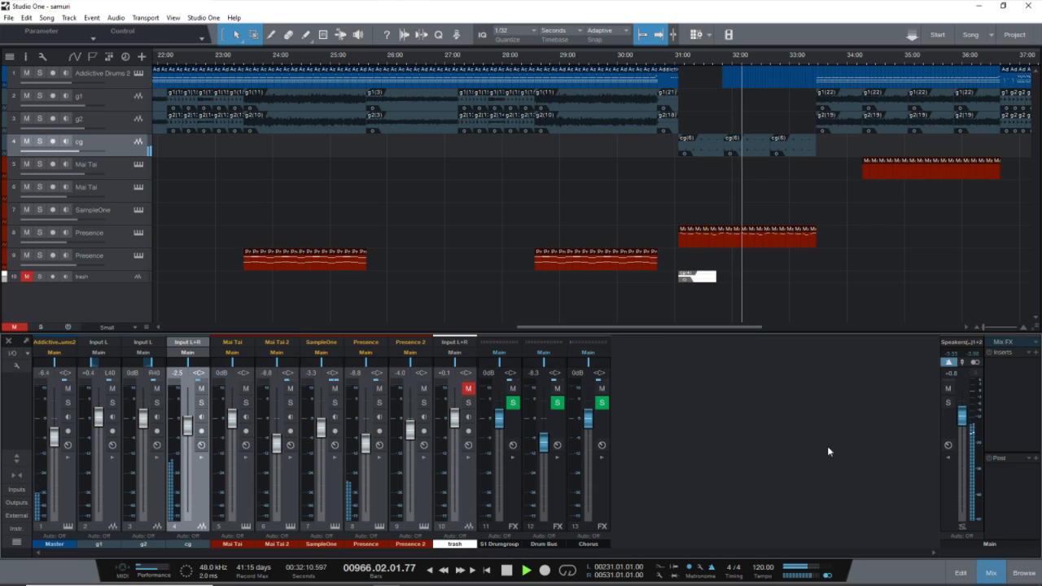
Step: Stop playback and restart it just before the last cg event ends, ahead of the returning guitar tracks
{"action": "key", "text": "space"}
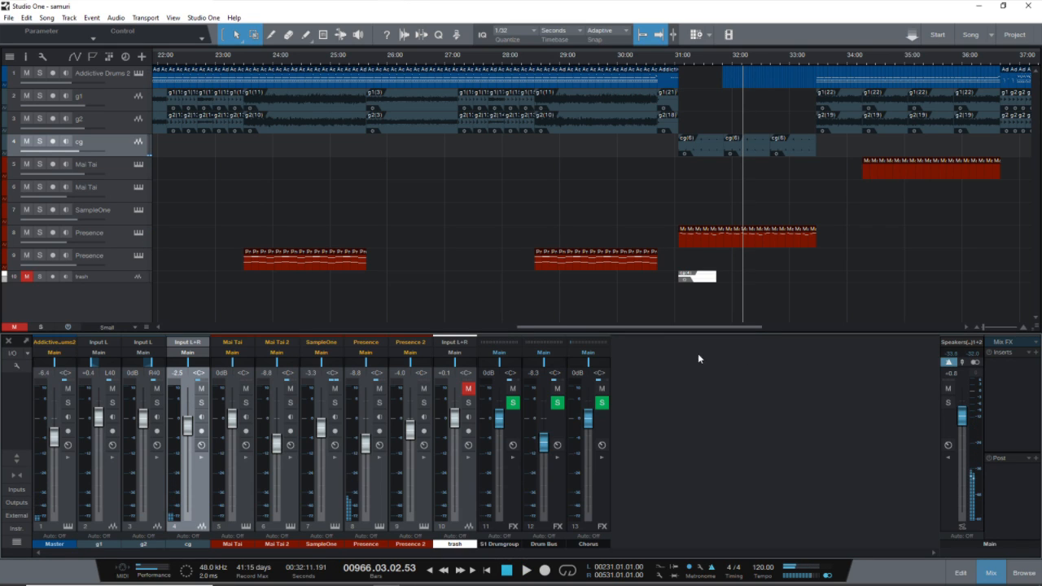
{"action": "left_click", "coordinate": [812, 61]}
{"action": "key", "text": "space"}
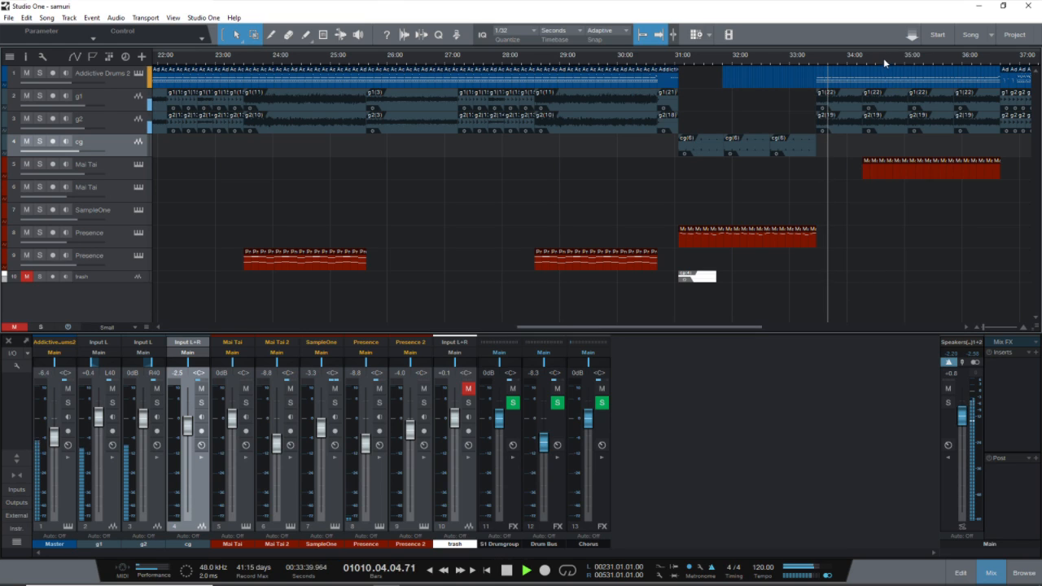
Step: Stop playback and restart it from bar 1101, where the first long Mai Tai block after the cg section ends
{"action": "scroll", "coordinate": [883, 58], "scroll_direction": "down", "scroll_amount": 3}
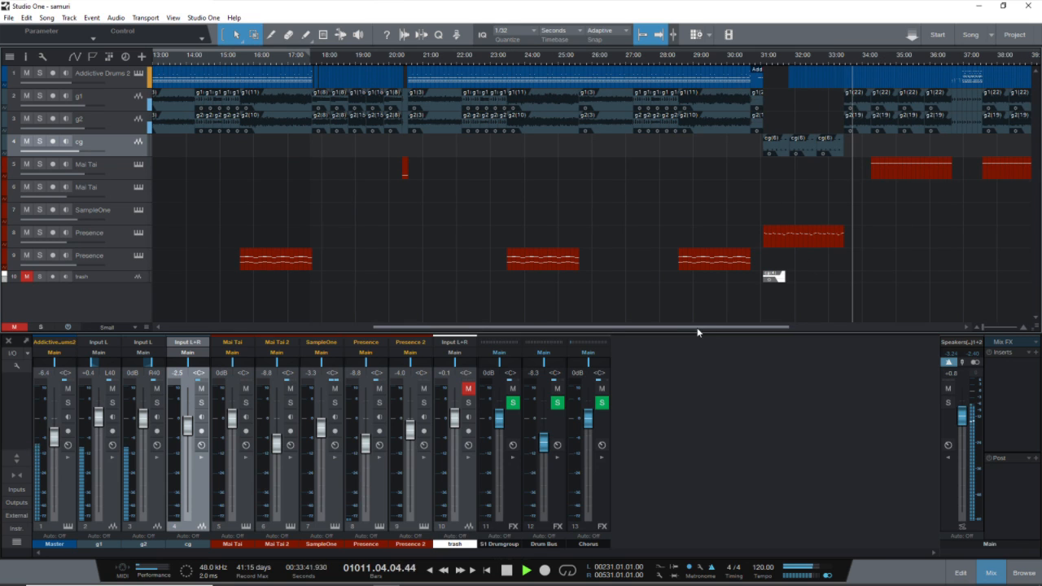
{"action": "left_click_drag", "start_coordinate": [697, 332], "coordinate": [817, 329]}
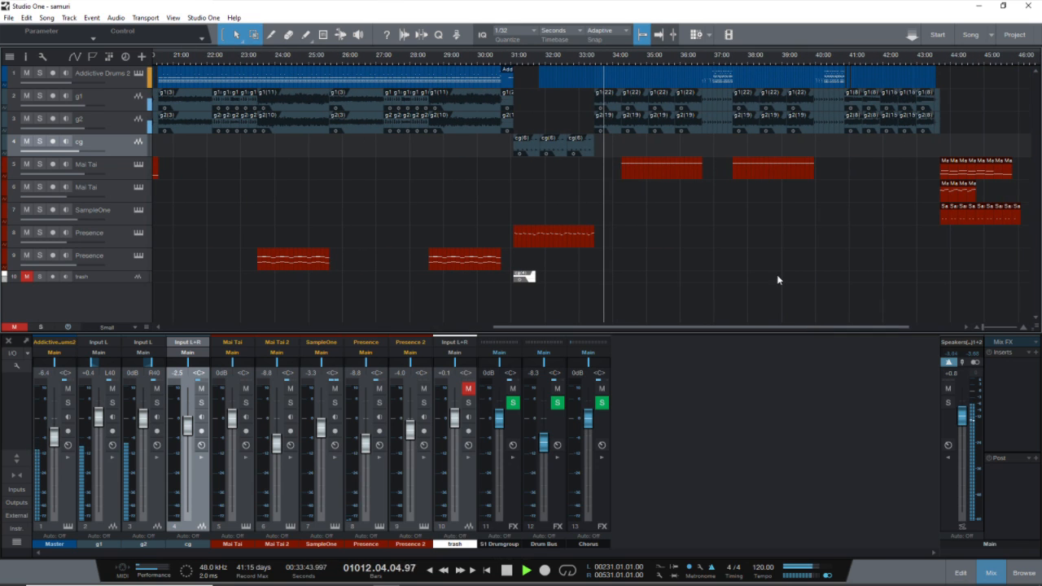
{"action": "key", "text": "space"}
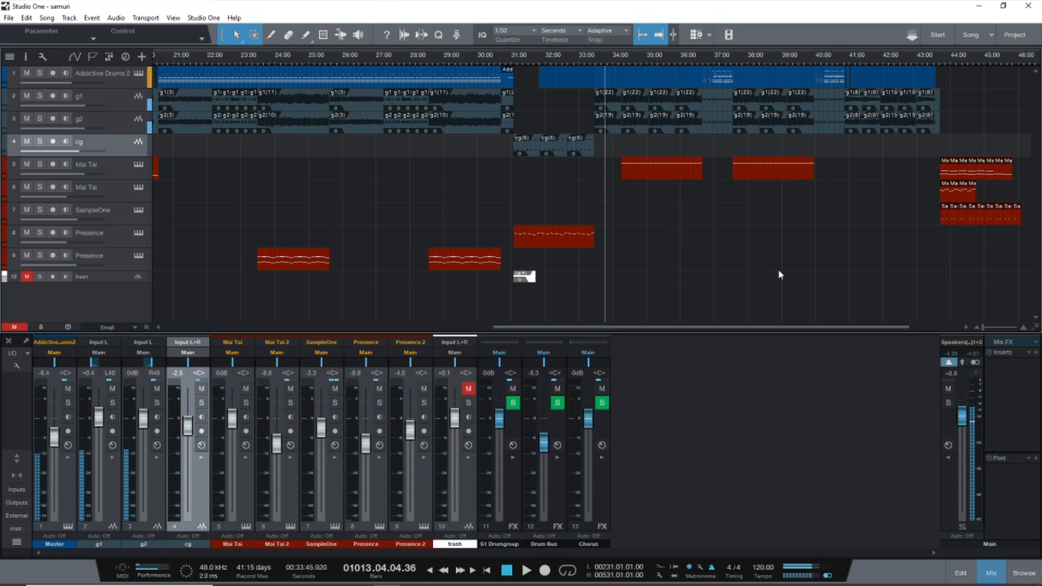
{"action": "left_click", "coordinate": [701, 60]}
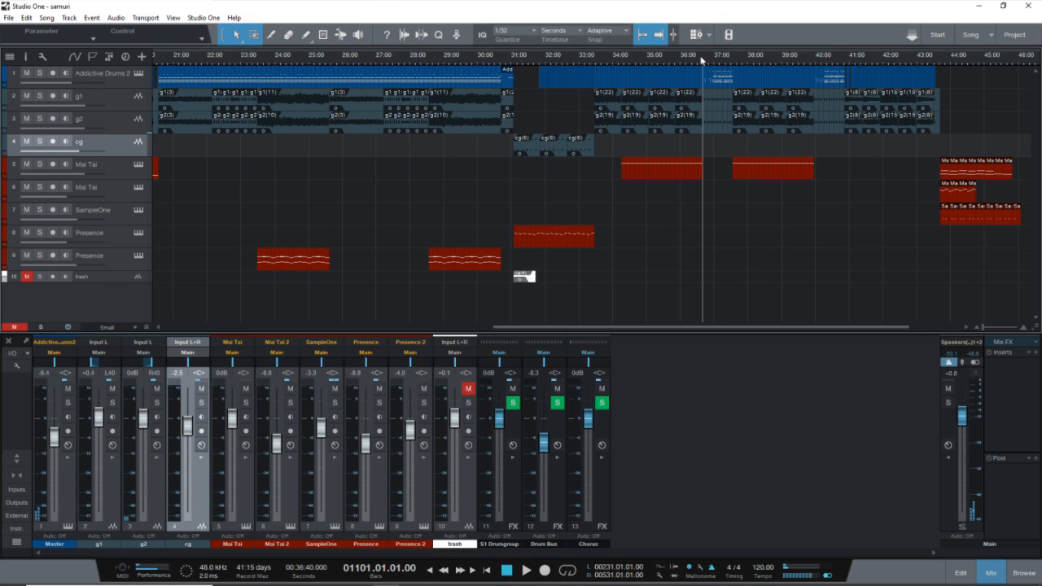
{"action": "key", "text": "space"}
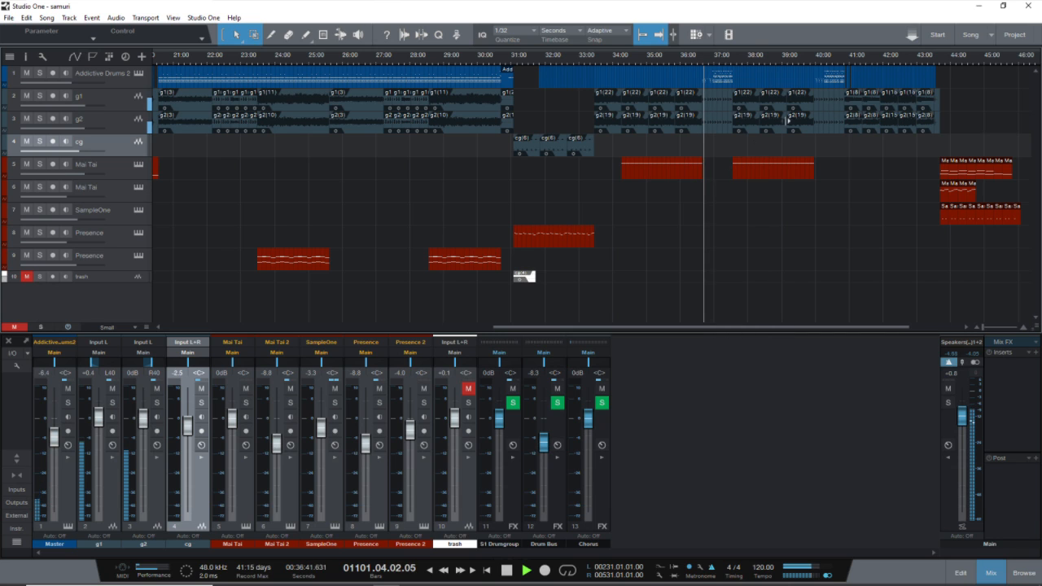
Step: Look over the first Mai Tai track's instrument during the second long Mai Tai block, then close its window
{"action": "scroll", "coordinate": [746, 57], "scroll_direction": "up", "scroll_amount": 5}
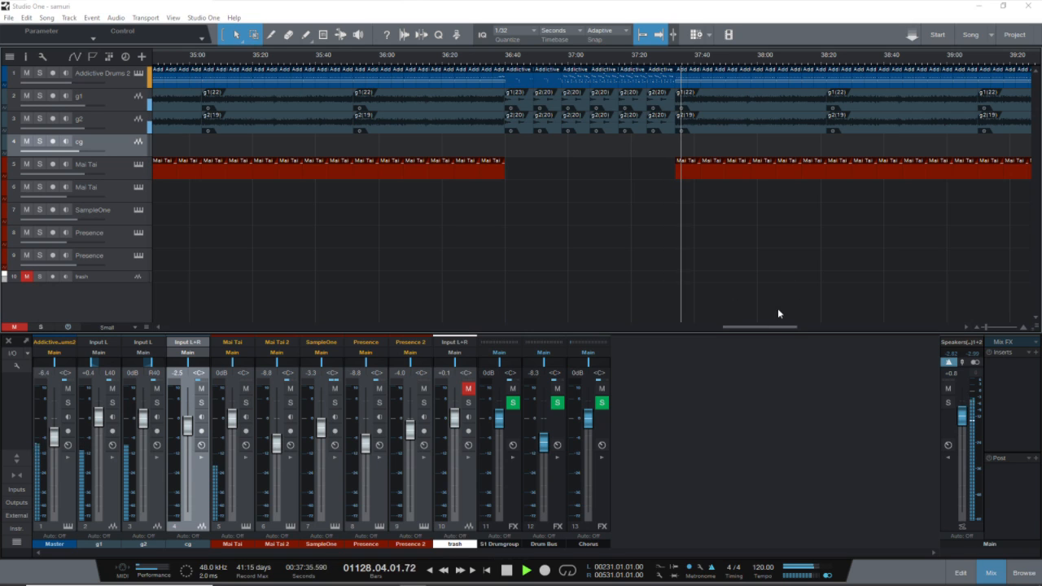
{"action": "scroll", "coordinate": [785, 58], "scroll_direction": "down", "scroll_amount": 4}
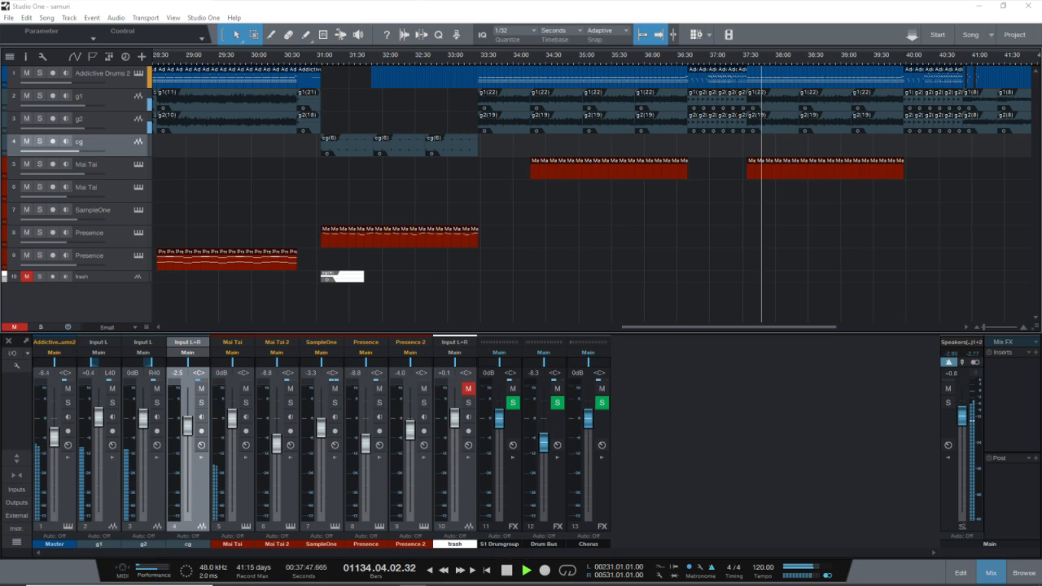
{"action": "left_click", "coordinate": [138, 165]}
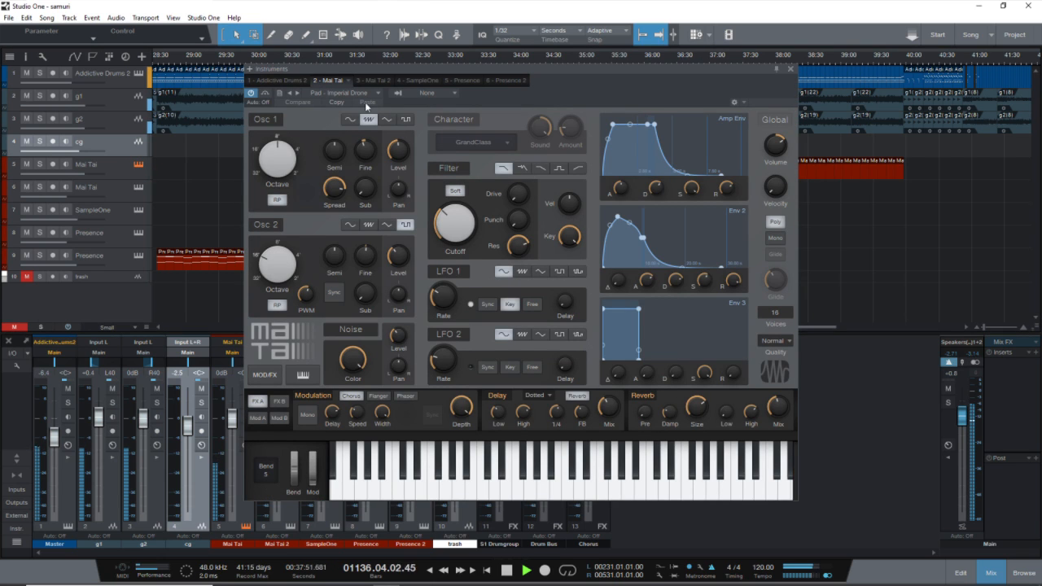
{"action": "left_click", "coordinate": [790, 70]}
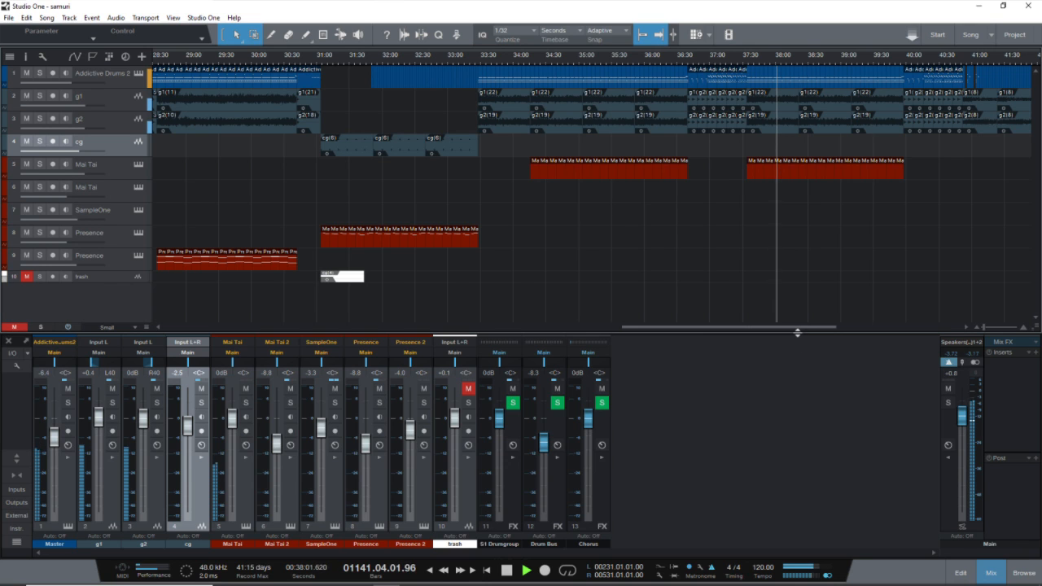
Step: Stop playback and restart it from bar 1306, just before the drum section ends and the closing Mai Tai and SampleOne events begin
{"action": "key", "text": "space"}
{"action": "left_click_drag", "start_coordinate": [743, 327], "coordinate": [837, 326]}
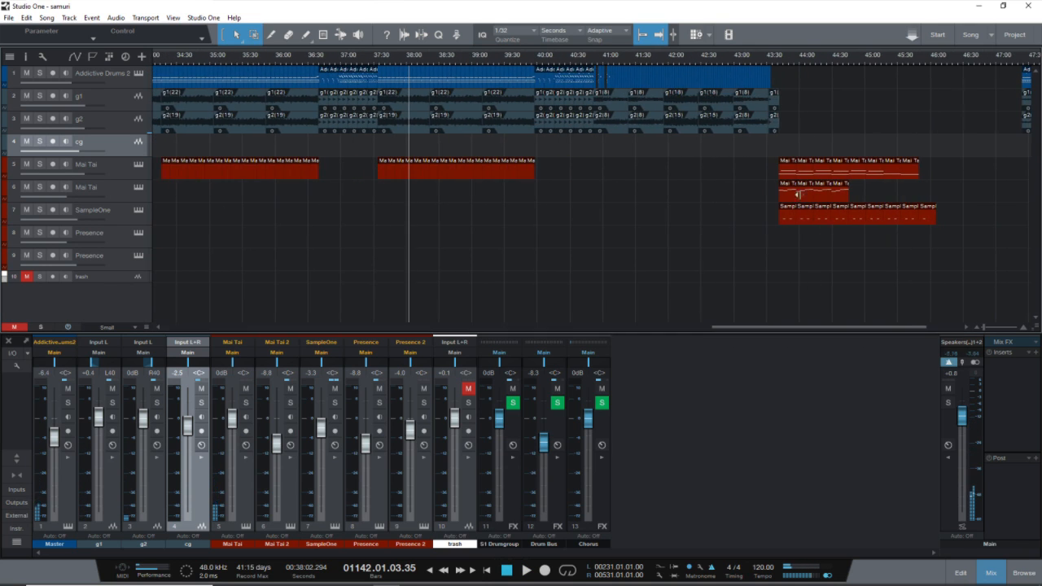
{"action": "left_click", "coordinate": [767, 63]}
{"action": "key", "text": "space"}
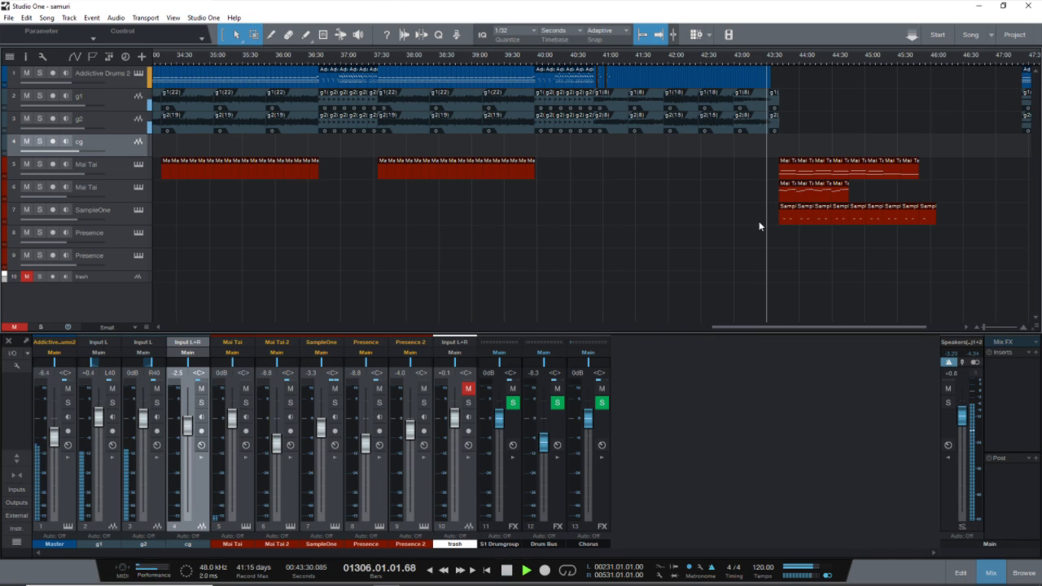
Step: Stop playback and restart it from bar 1421, just before the separate drum and guitar events at the song's end
{"action": "key", "text": "space"}
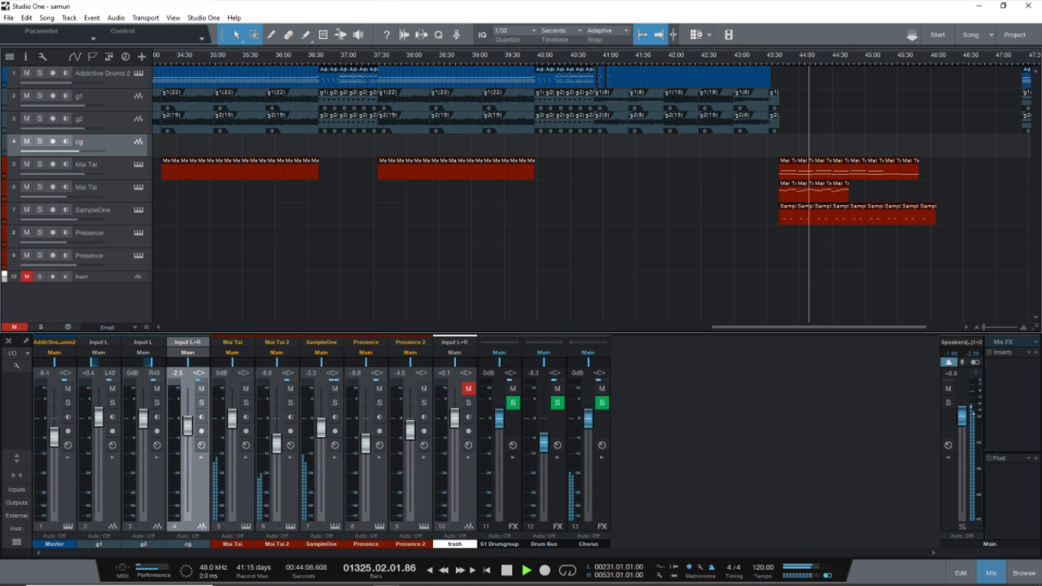
{"action": "key", "text": "space"}
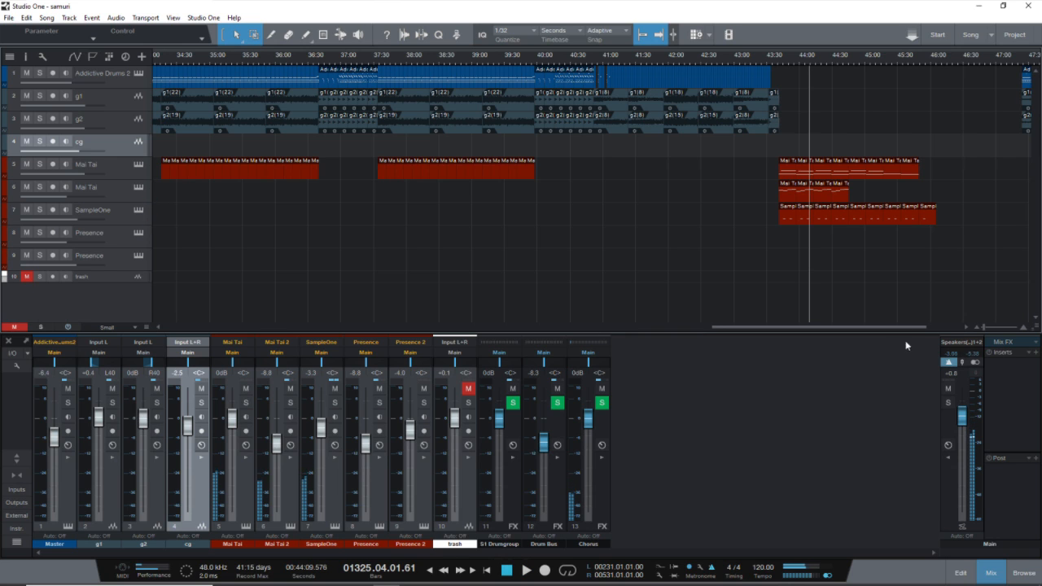
{"action": "left_click_drag", "start_coordinate": [726, 328], "coordinate": [765, 329]}
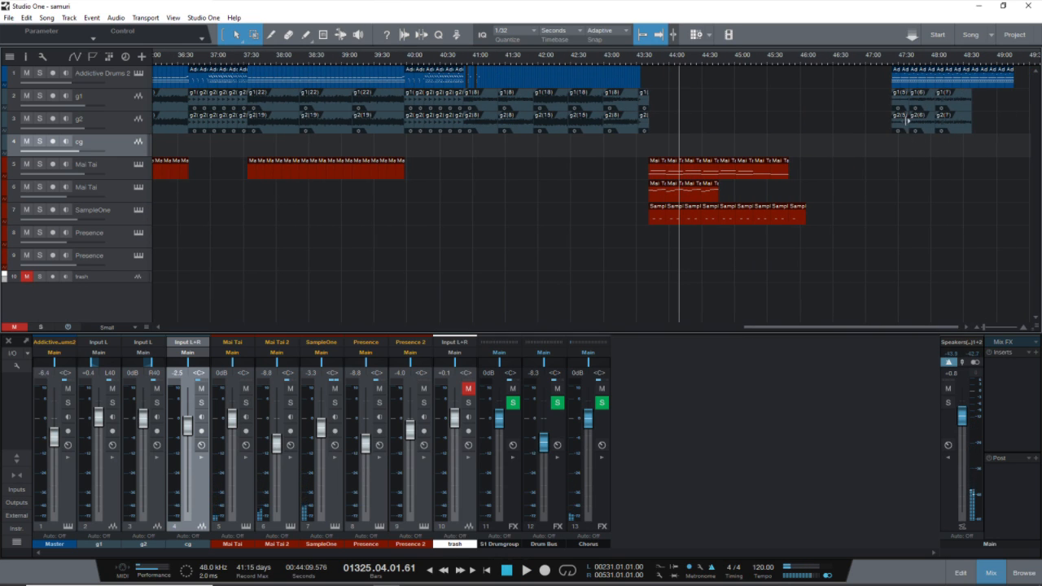
{"action": "left_click", "coordinate": [890, 57]}
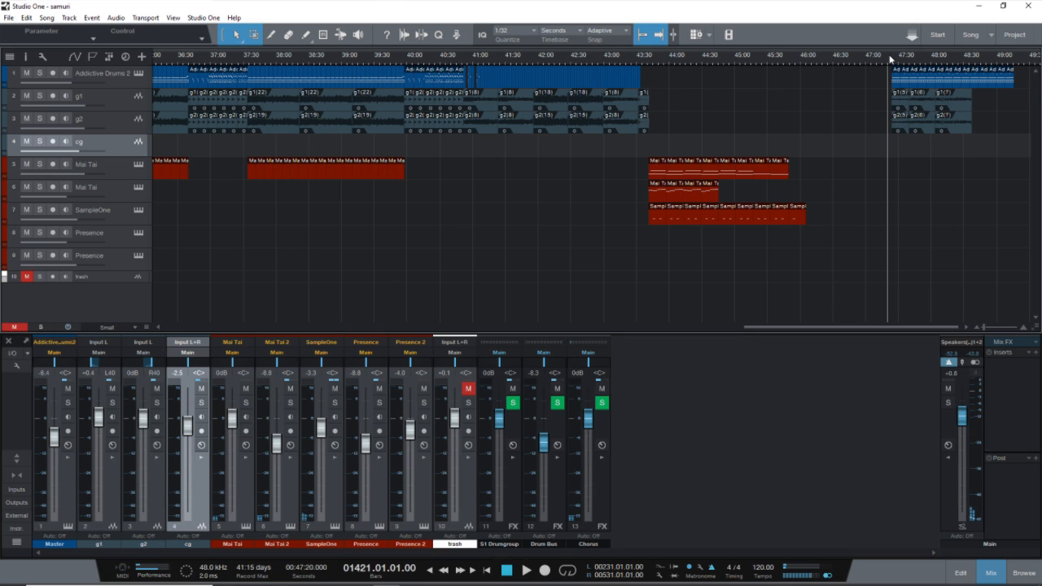
{"action": "key", "text": "space"}
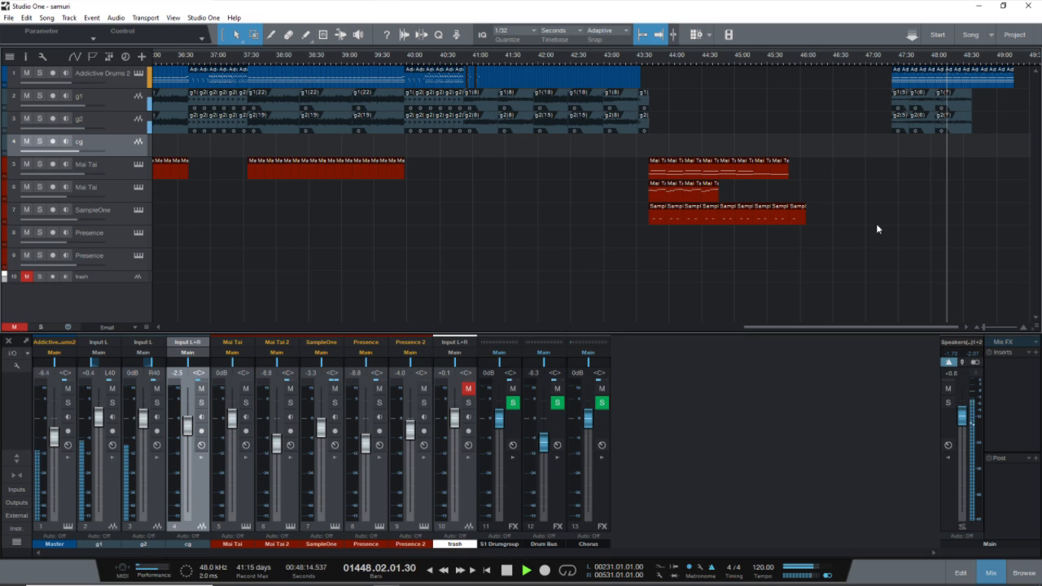
Step: Stop playback and return the playhead to the start of the song
{"action": "key", "text": "space"}
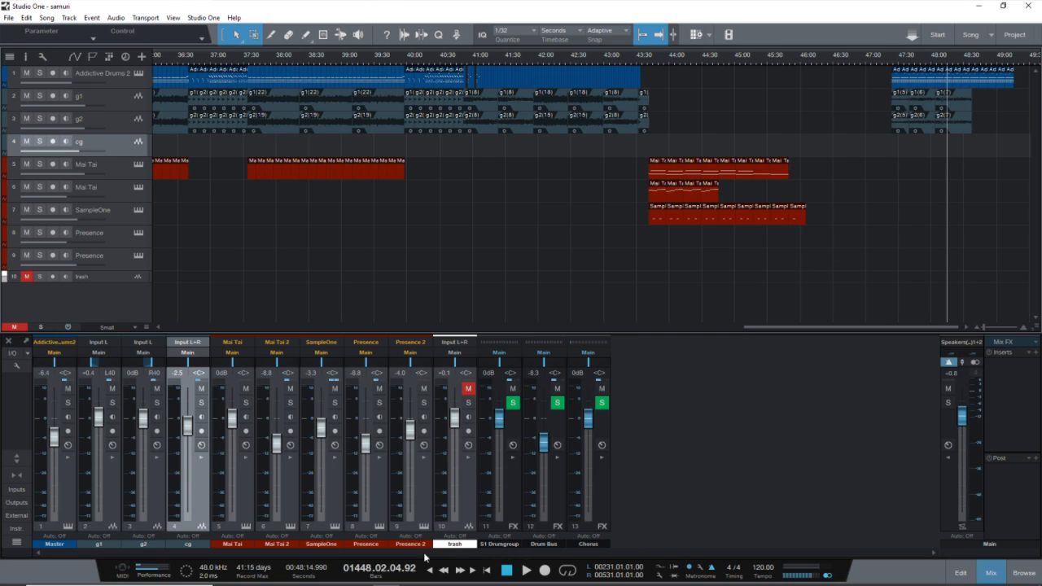
{"action": "left_click", "coordinate": [488, 570]}
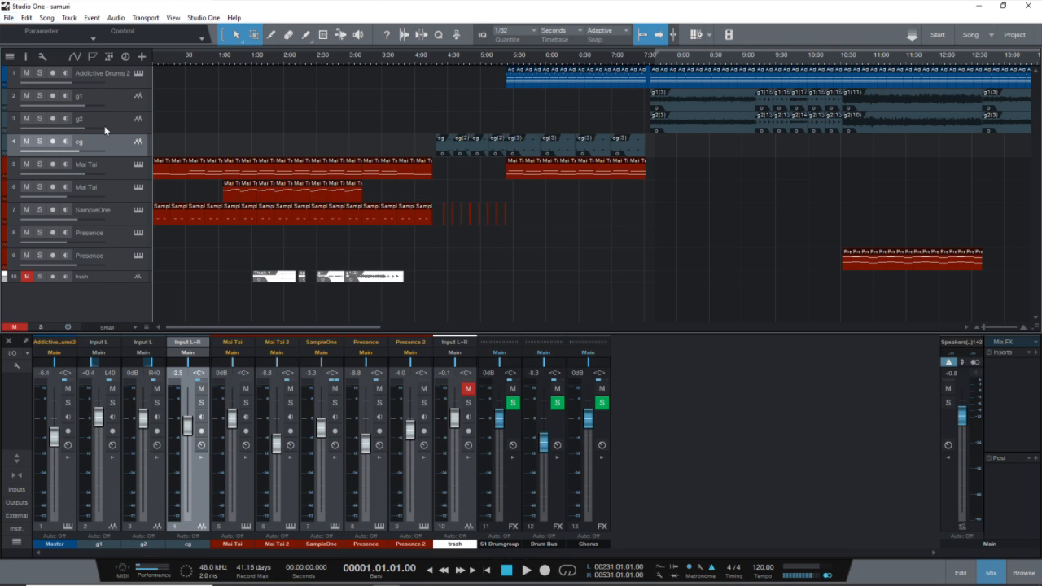
Step: Check the Windows notifications and close the notification pane again
{"action": "mouse_move", "coordinate": [746, 583]}
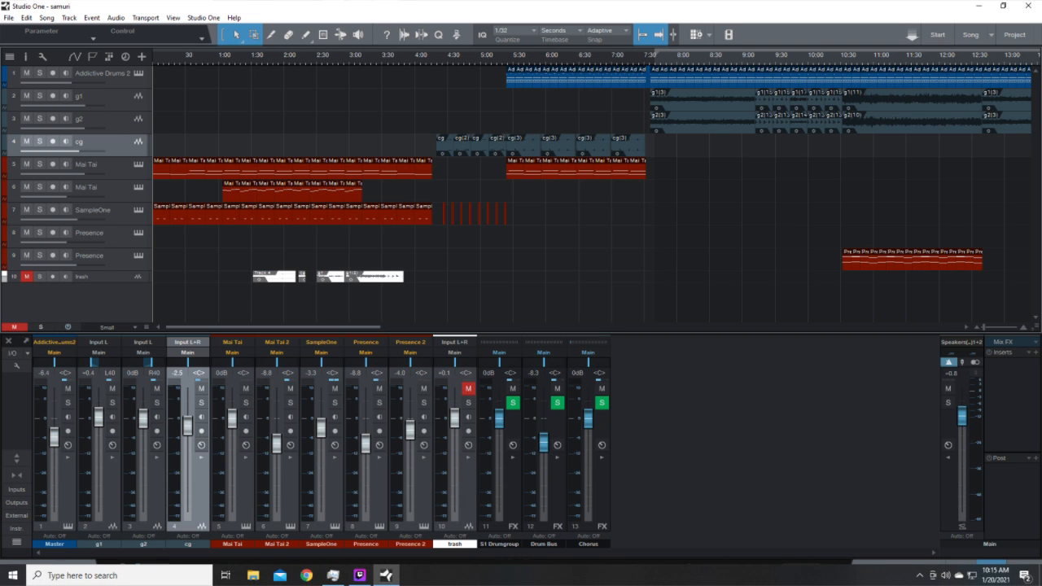
{"action": "left_click", "coordinate": [1024, 577]}
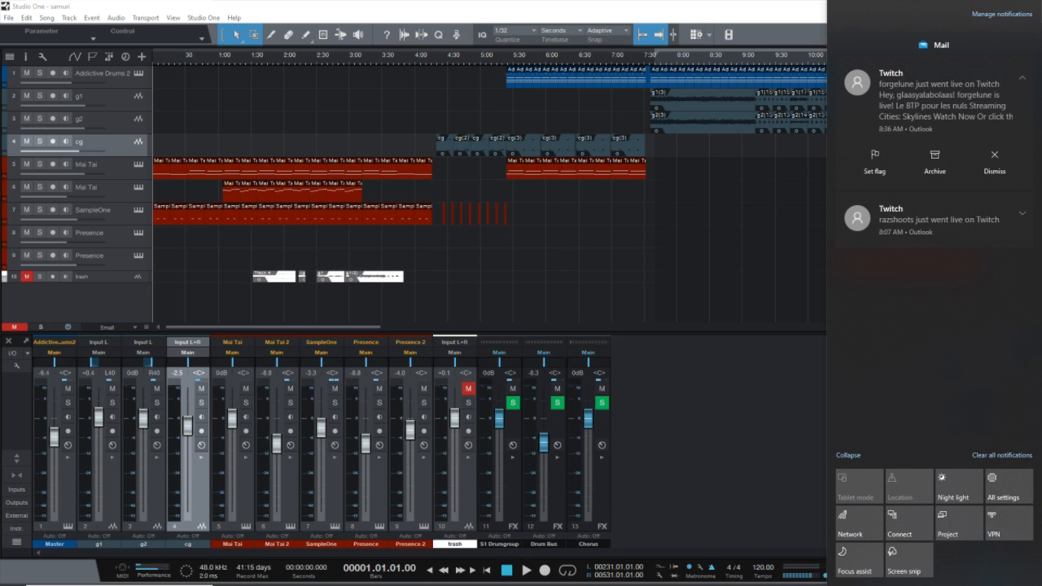
{"action": "key", "text": "super+a"}
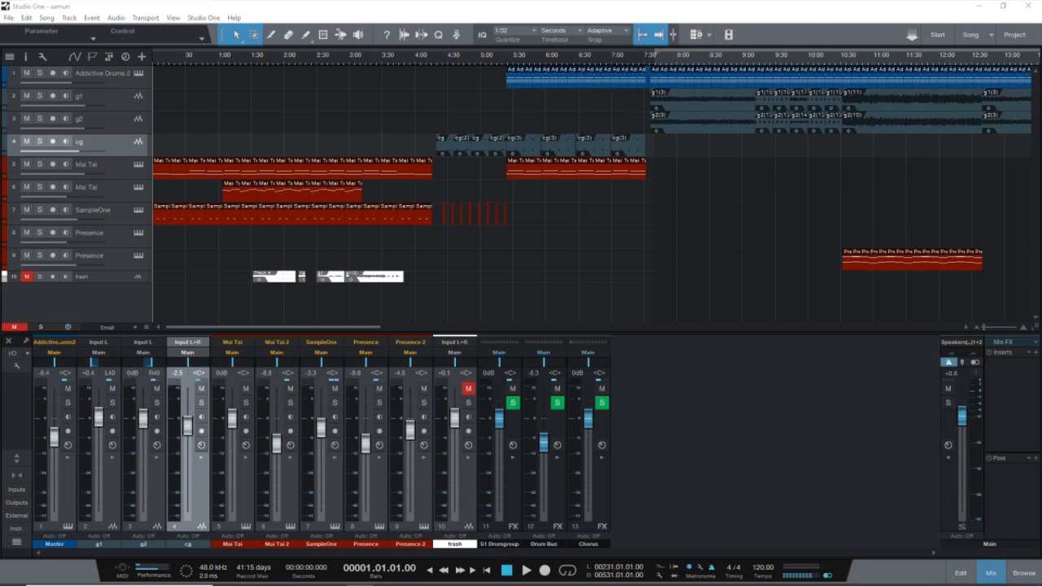